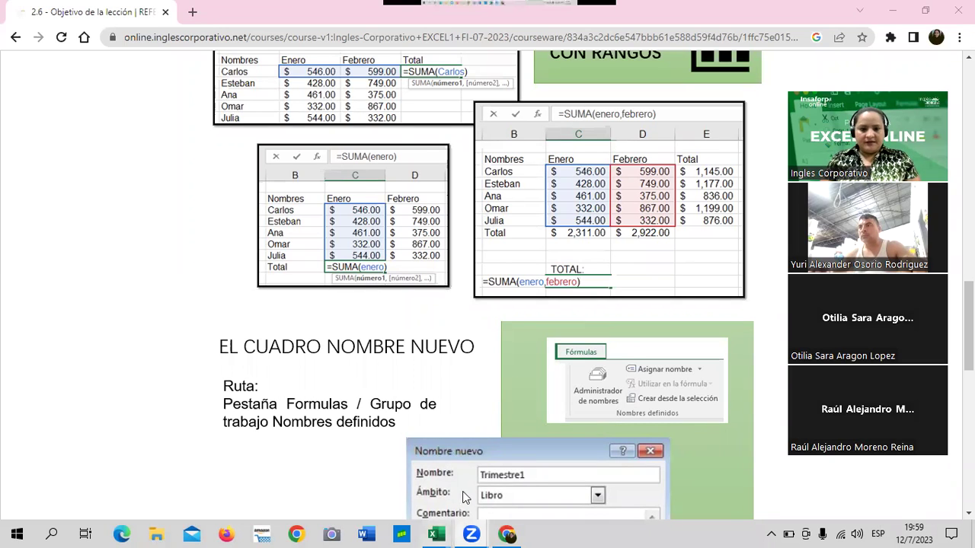
# Inspect the PLANILLA percentage cells, then add a new blank sheet Hoja1
pyautogui.moveTo(437, 533)
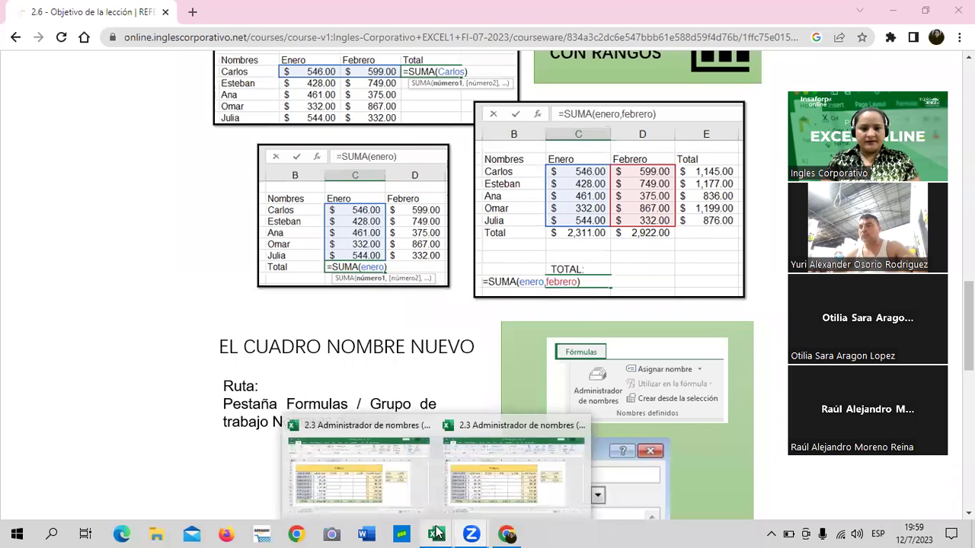
pyautogui.click(373, 484)
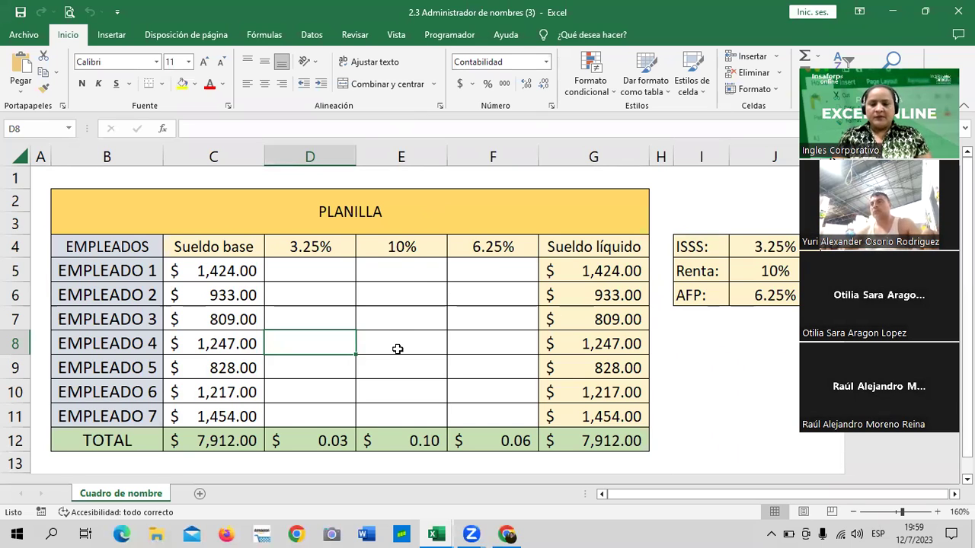
pyautogui.click(421, 275)
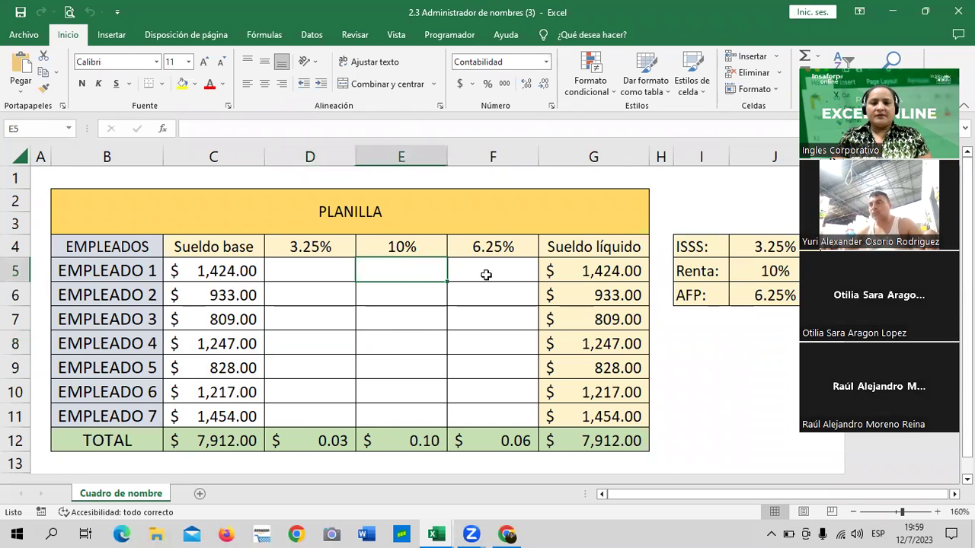
pyautogui.click(494, 271)
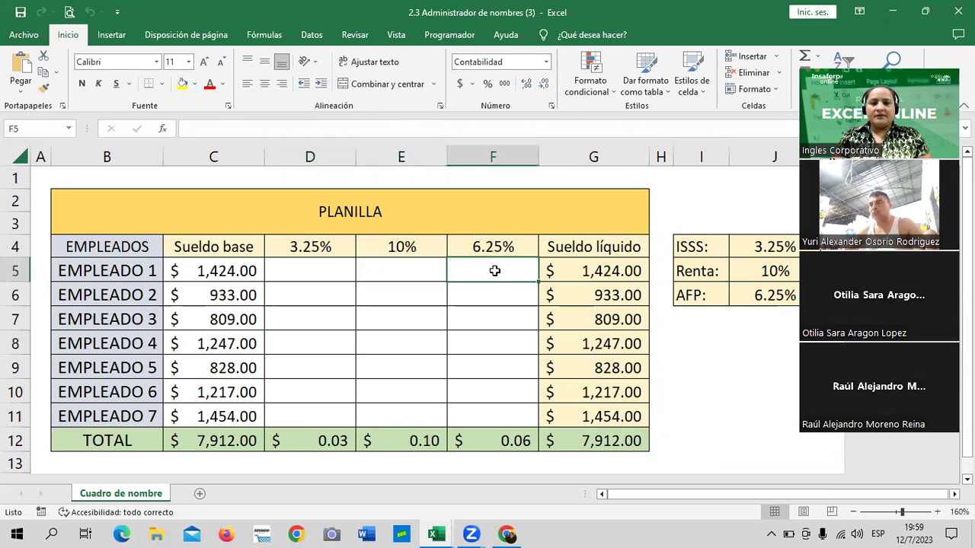
pyautogui.click(323, 266)
pyautogui.click(312, 300)
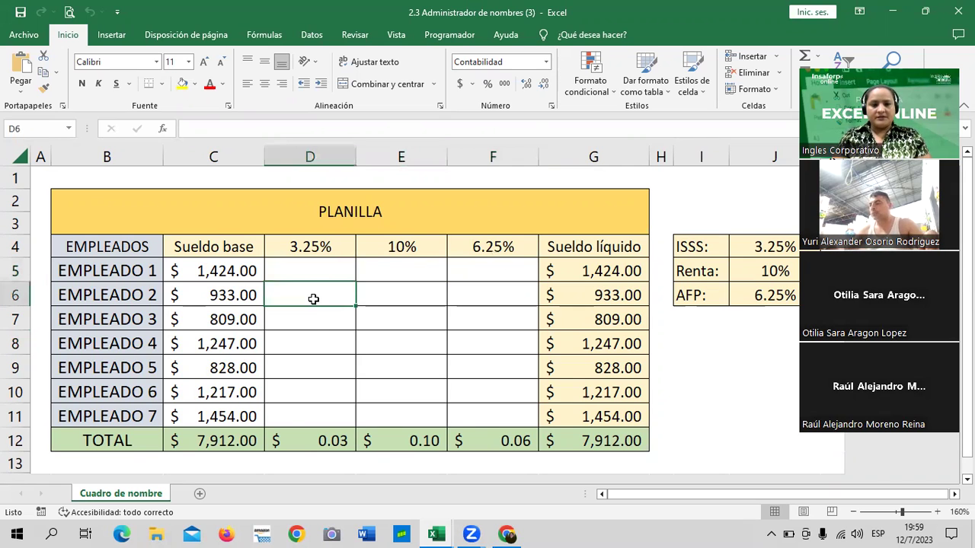
pyautogui.click(315, 365)
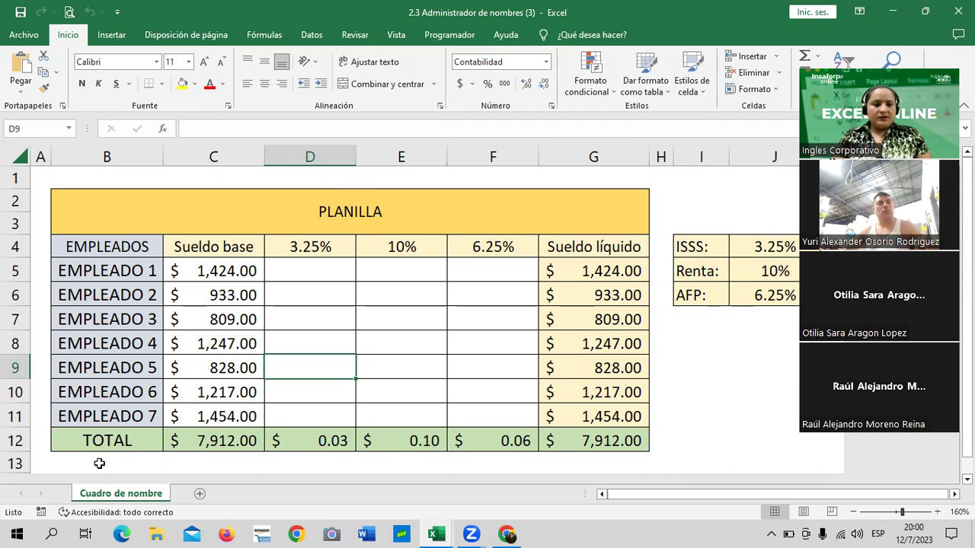
pyautogui.click(199, 494)
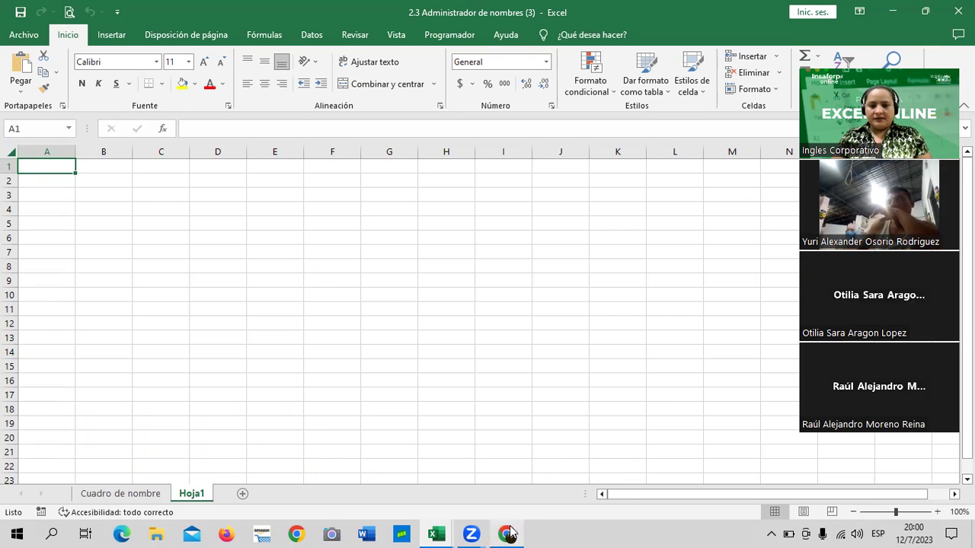
# Scroll the lesson page to the 'El cuadro Nombre nuevo' section with the Trimestre1 example
pyautogui.moveTo(509, 533)
pyautogui.click(509, 492)
pyautogui.scroll(2, 571, 290)
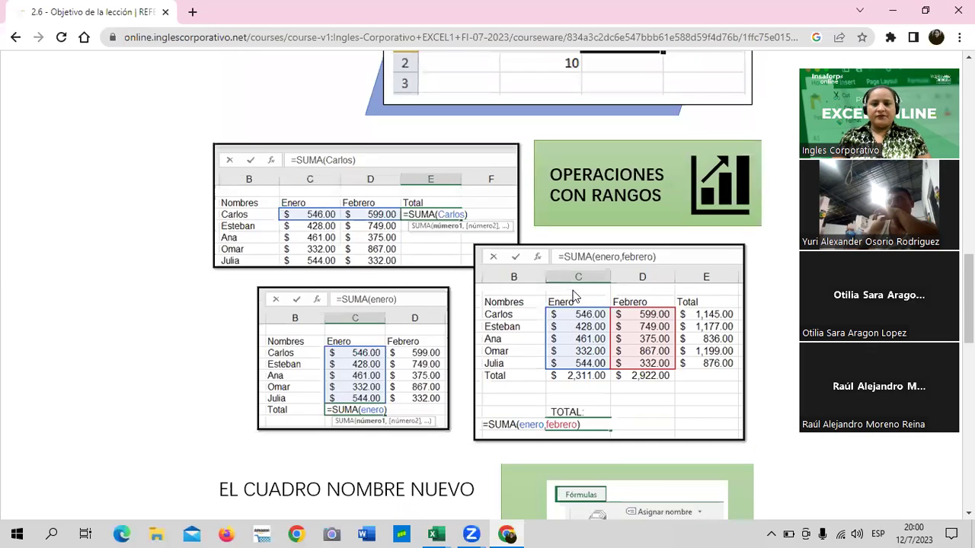
pyautogui.scroll(2, 575, 296)
pyautogui.scroll(-3, 477, 309)
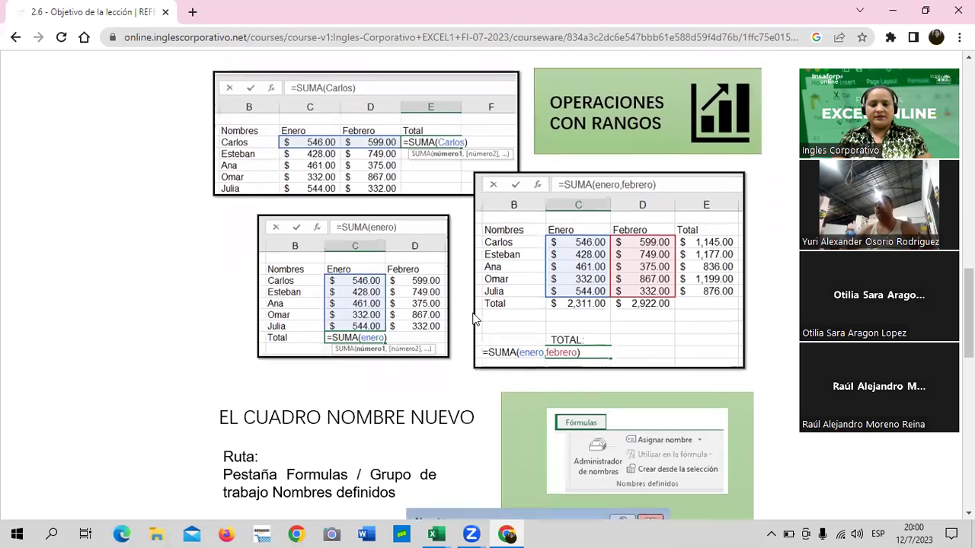
pyautogui.scroll(-2, 474, 318)
pyautogui.scroll(1, 472, 318)
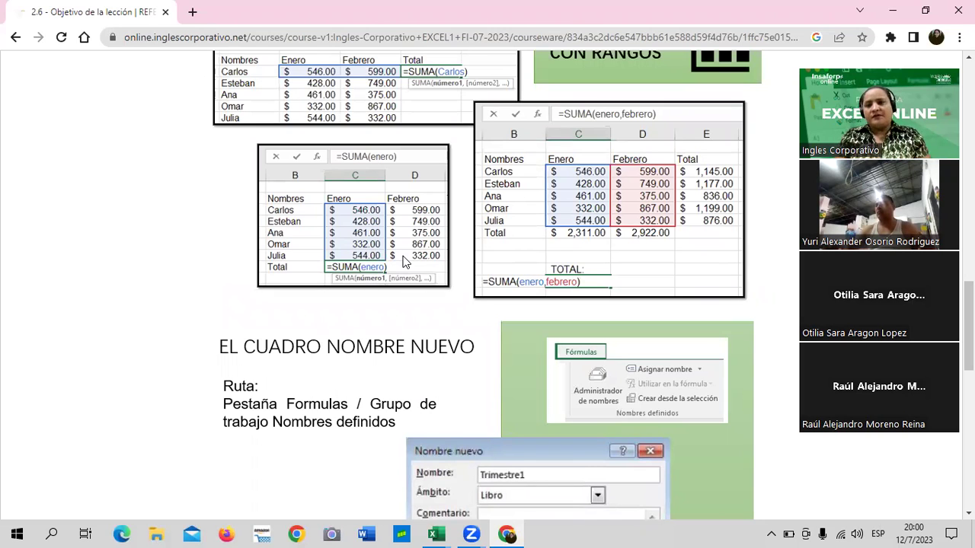
pyautogui.scroll(2, 440, 288)
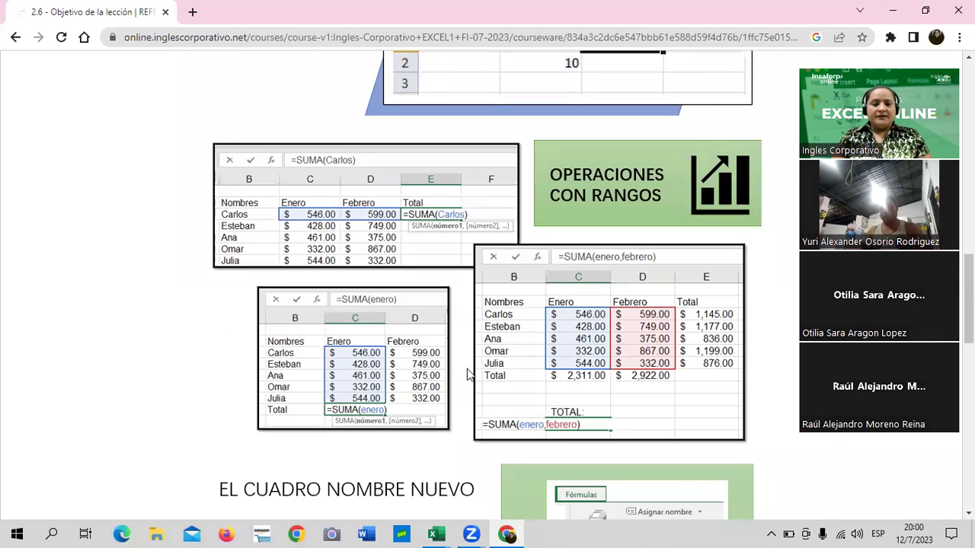
pyautogui.scroll(-2, 468, 373)
pyautogui.scroll(-3, 469, 356)
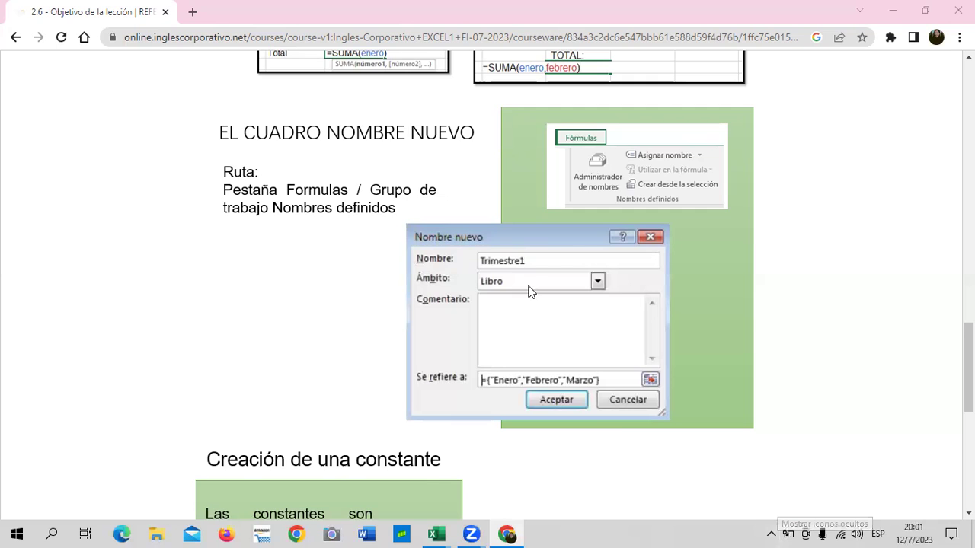
# Scroll the lesson to the top, then down to the =SUMA(MiRango) example
pyautogui.scroll(3, 531, 292)
pyautogui.scroll(2, 555, 272)
pyautogui.scroll(2, 684, 256)
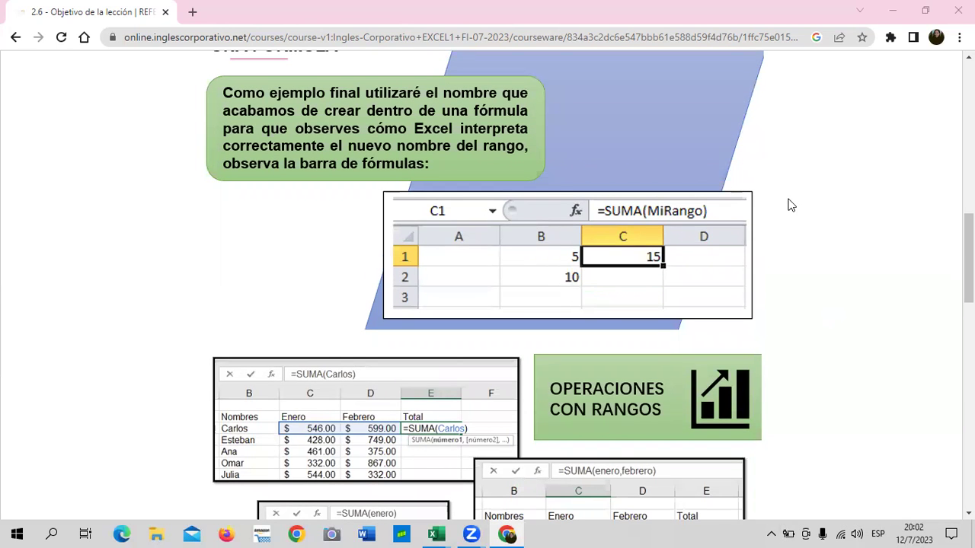
pyautogui.scroll(3, 788, 204)
pyautogui.scroll(3, 788, 206)
pyautogui.scroll(3, 790, 207)
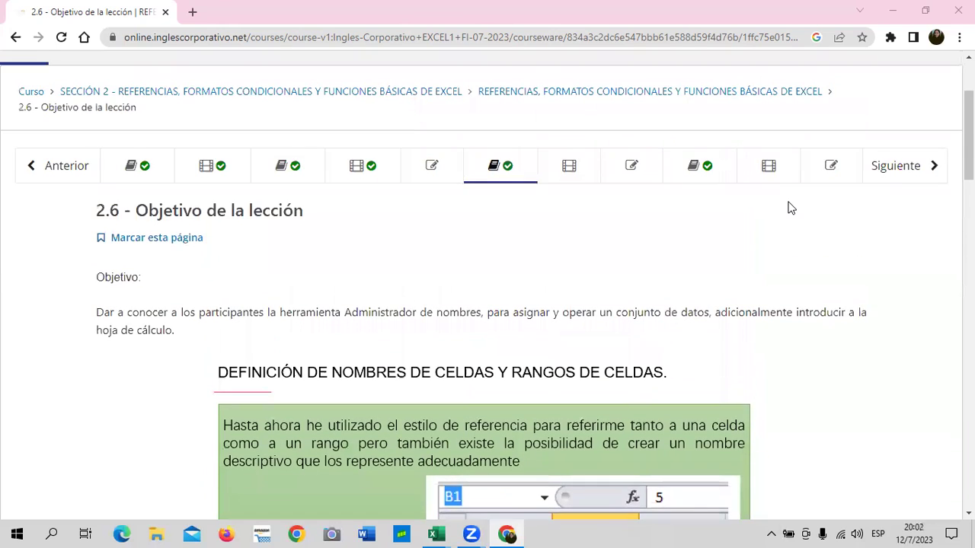
pyautogui.scroll(-1, 786, 202)
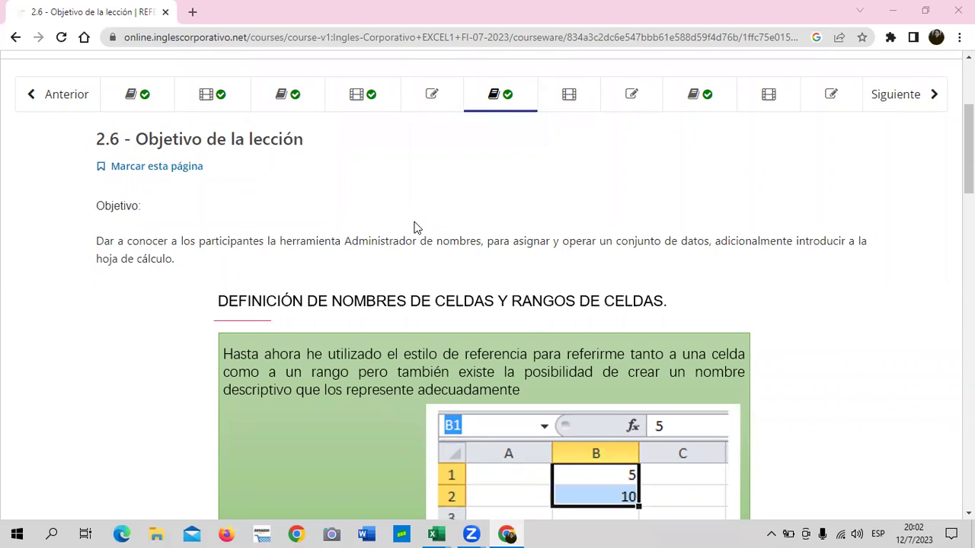
pyautogui.scroll(-3, 468, 338)
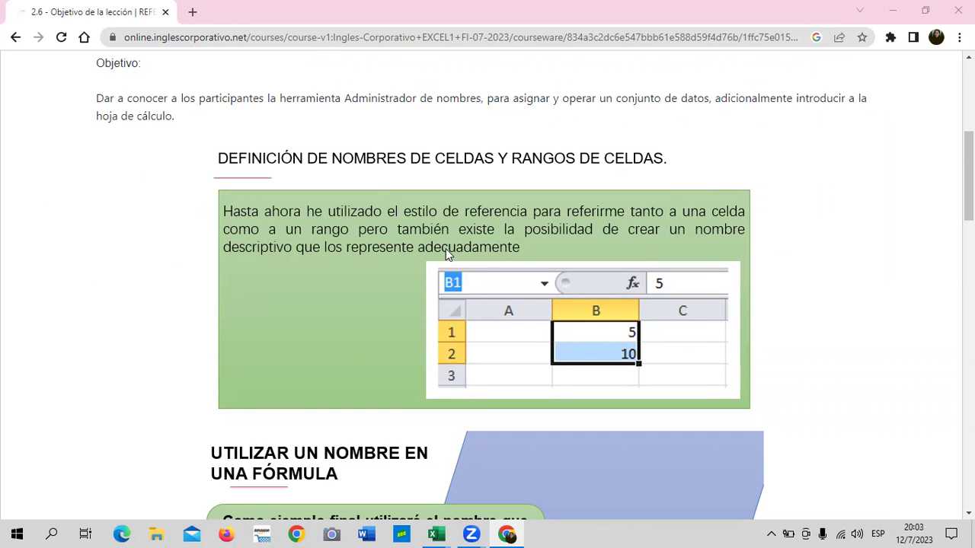
pyautogui.scroll(-2, 655, 324)
pyautogui.scroll(-2, 655, 324)
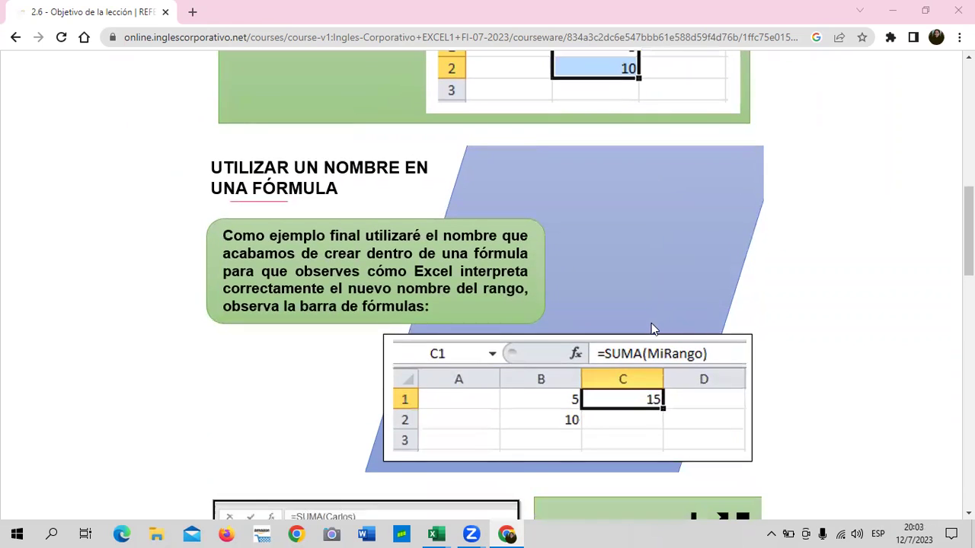
pyautogui.scroll(2, 651, 323)
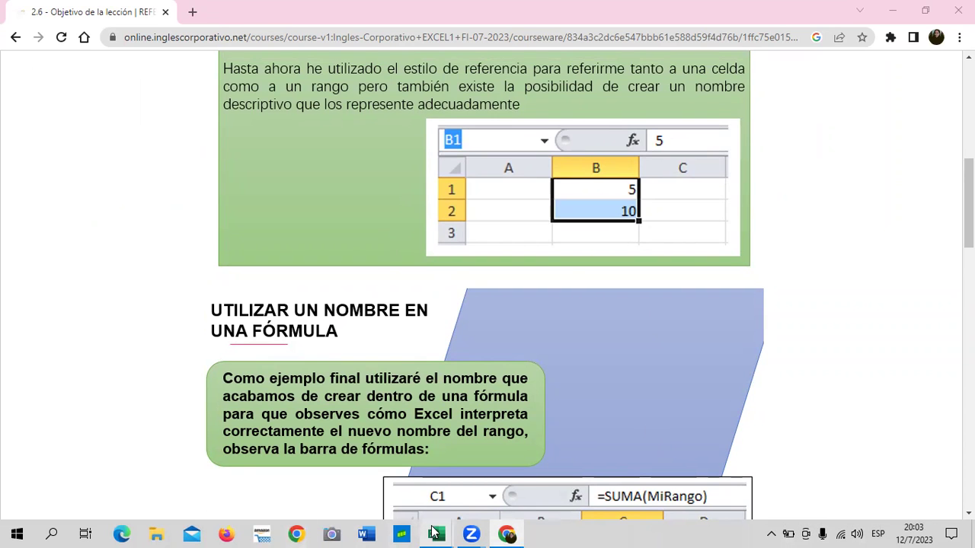
# Clear the D4:G12 block of the PLANILLA table on the Cuadro de nombre sheet
pyautogui.moveTo(434, 533)
pyautogui.click(376, 477)
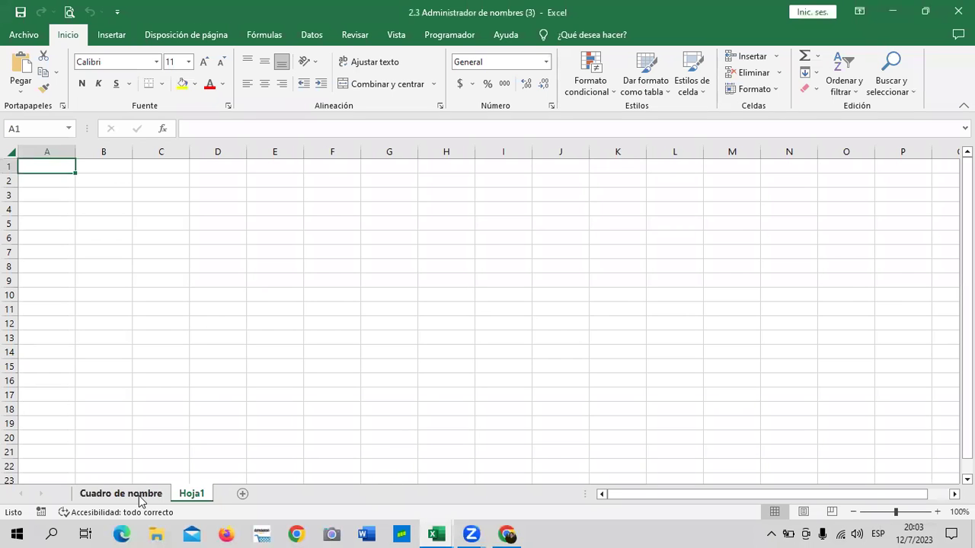
pyautogui.click(141, 501)
pyautogui.click(689, 397)
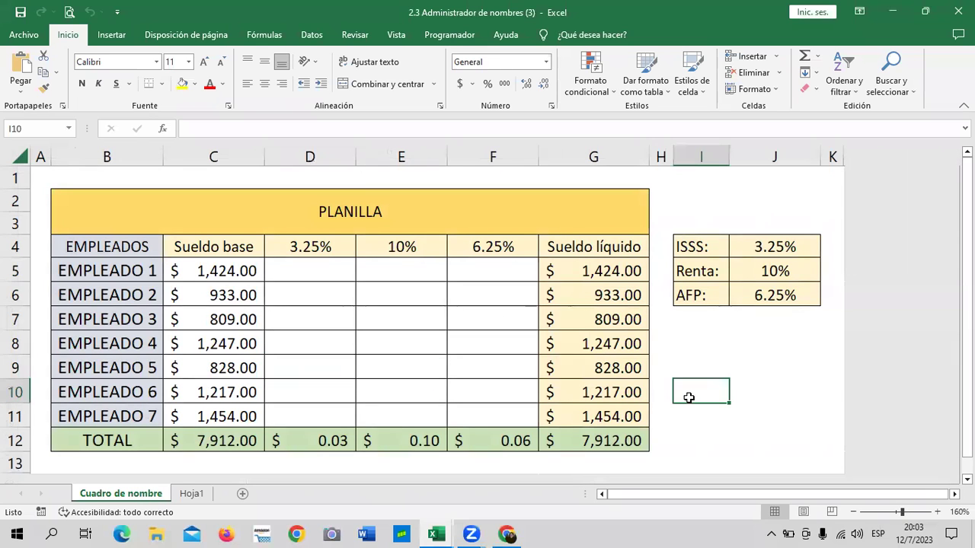
pyautogui.moveTo(320, 248)
pyautogui.mouseDown()
pyautogui.moveTo(335, 441)
pyautogui.moveTo(625, 442)
pyautogui.mouseUp()
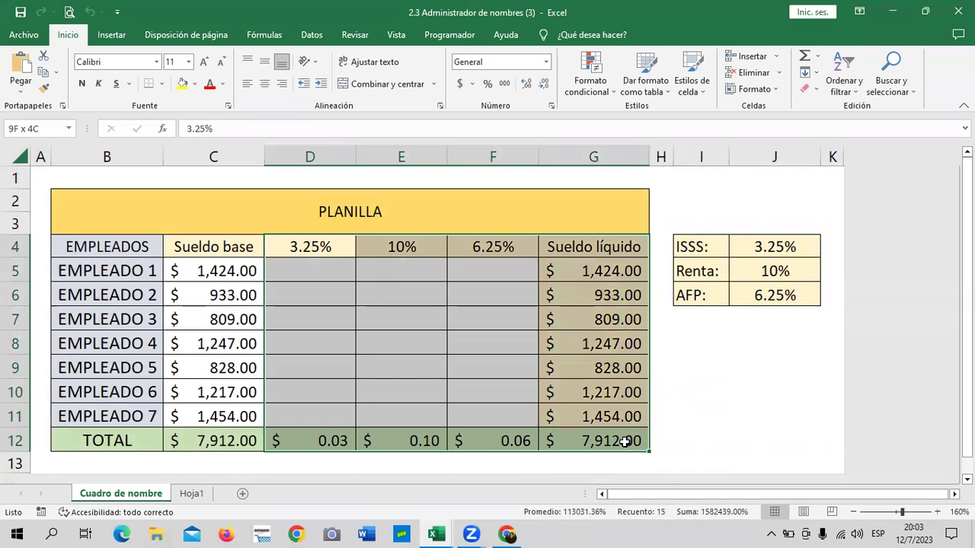
pyautogui.press('Delete')
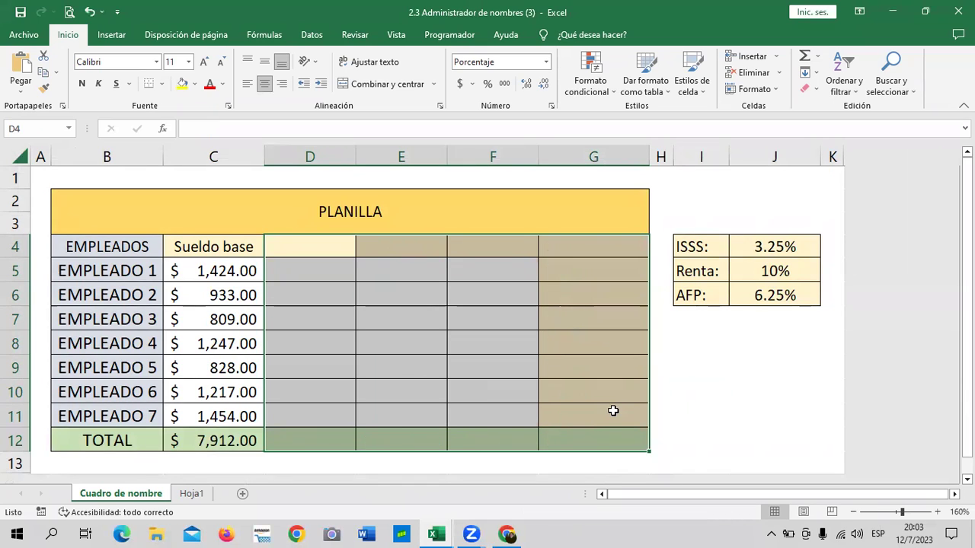
# Clear the Sueldo base total in C12 and show the blank Hoja1 sheet
pyautogui.click(441, 368)
pyautogui.click(227, 256)
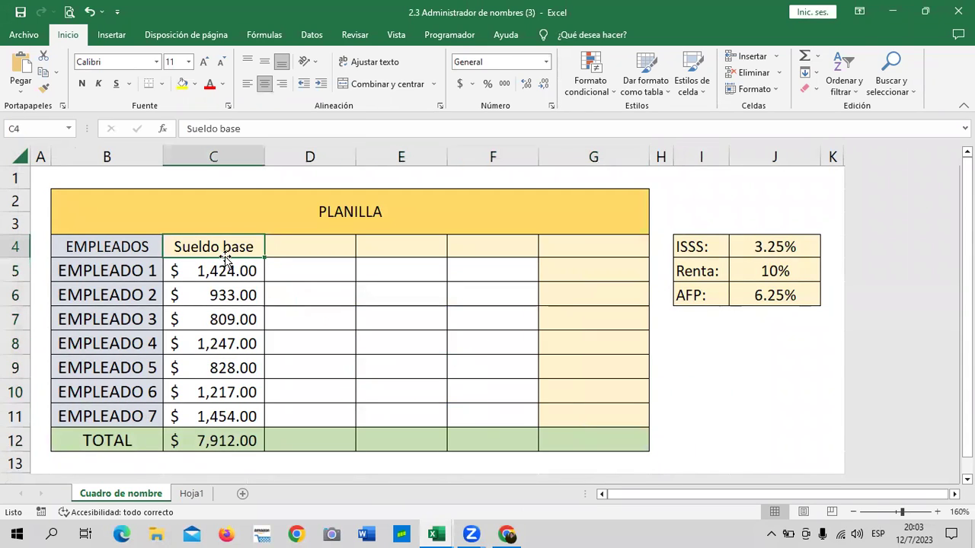
pyautogui.click(203, 440)
pyautogui.press('Delete')
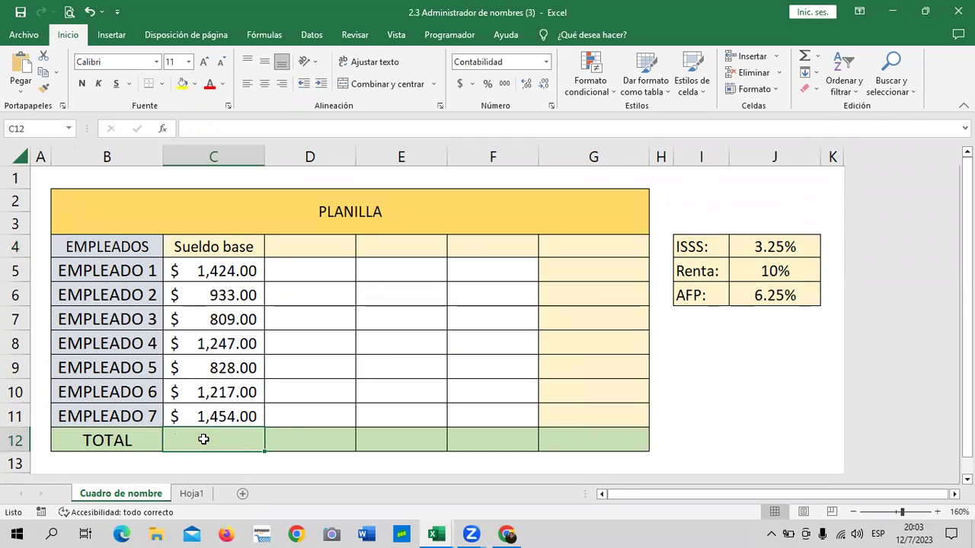
pyautogui.click(428, 371)
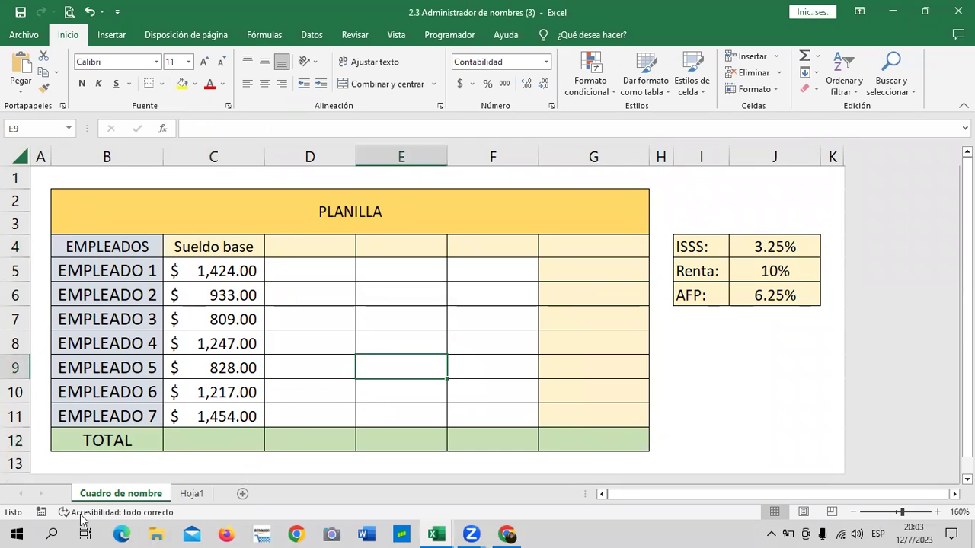
pyautogui.click(192, 494)
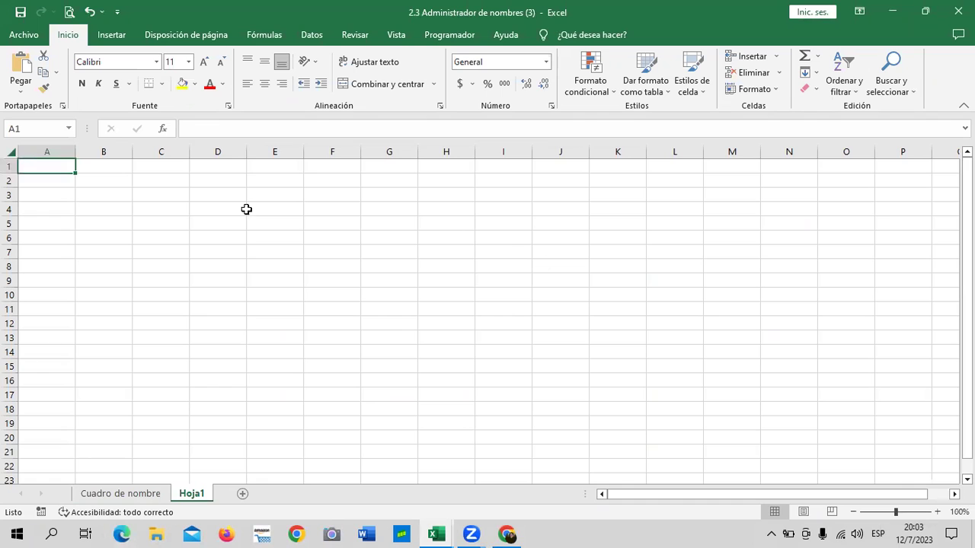
# Reread the 'Utilizar un nombre en una fórmula' section of the lesson
pyautogui.moveTo(507, 534)
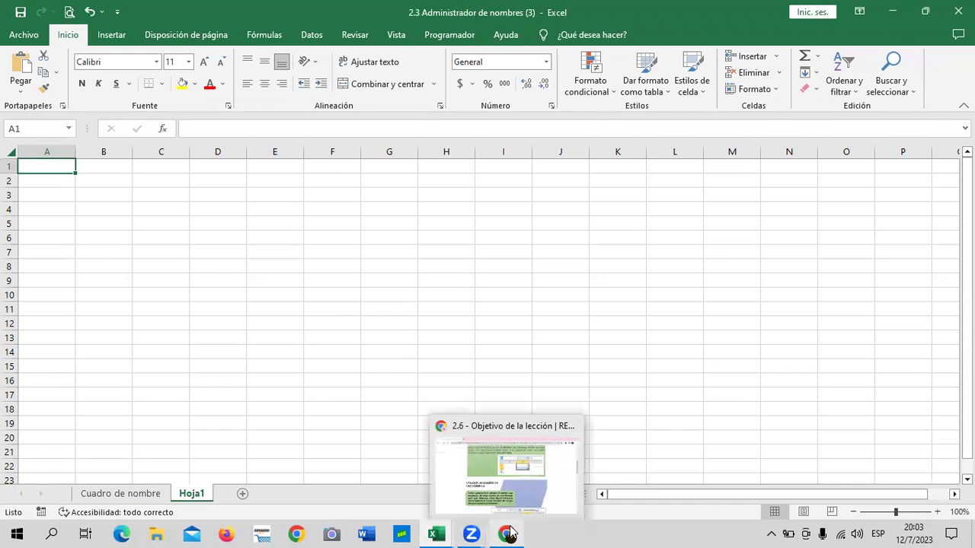
pyautogui.click(504, 478)
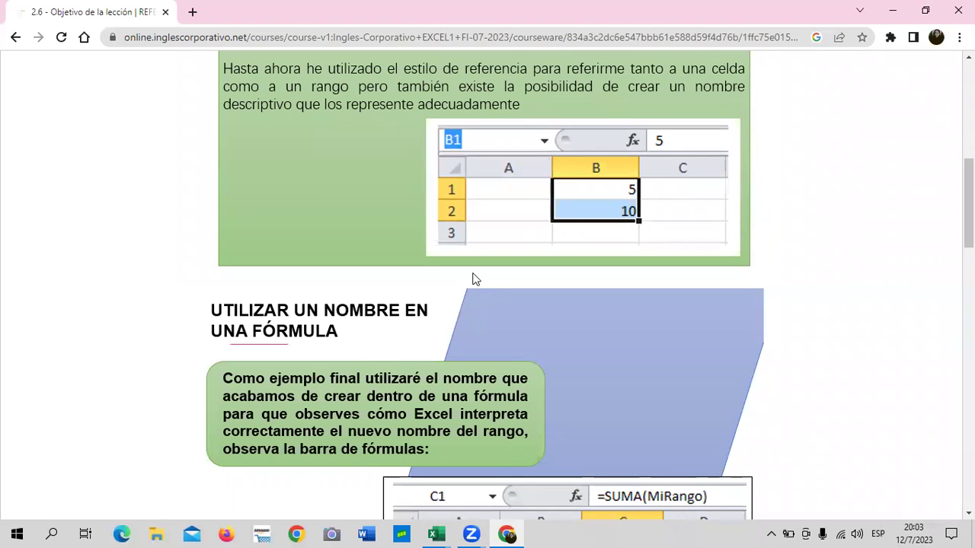
pyautogui.scroll(2, 472, 279)
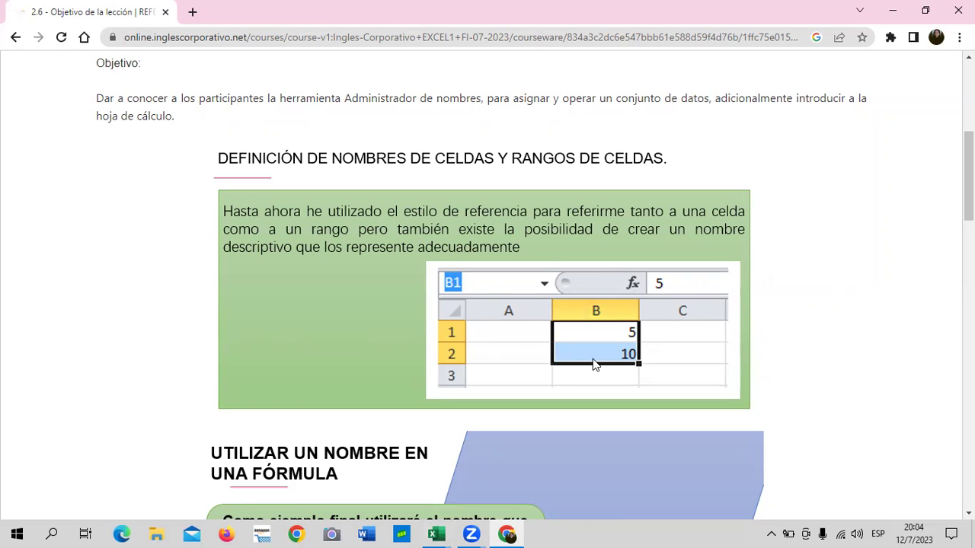
pyautogui.scroll(-3, 592, 358)
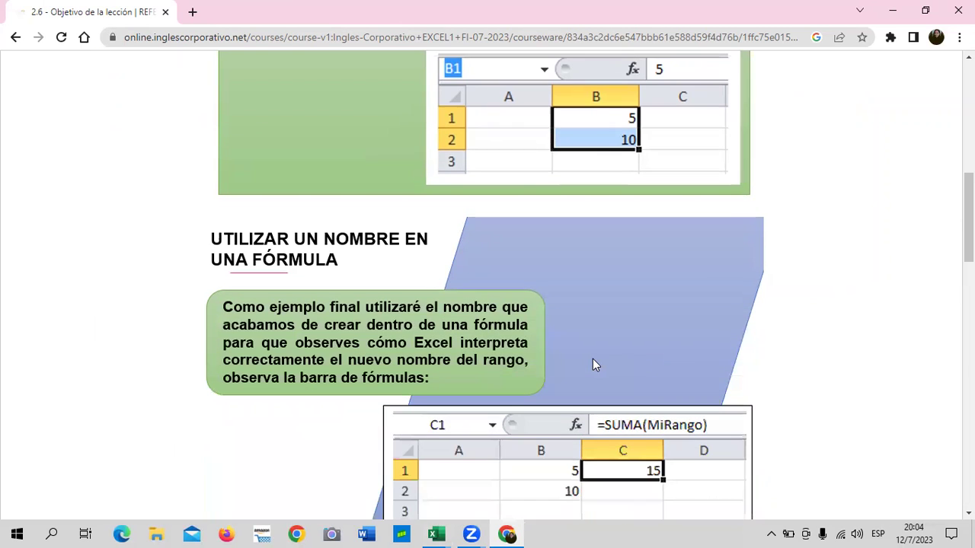
pyautogui.scroll(1, 593, 358)
pyautogui.scroll(2, 592, 358)
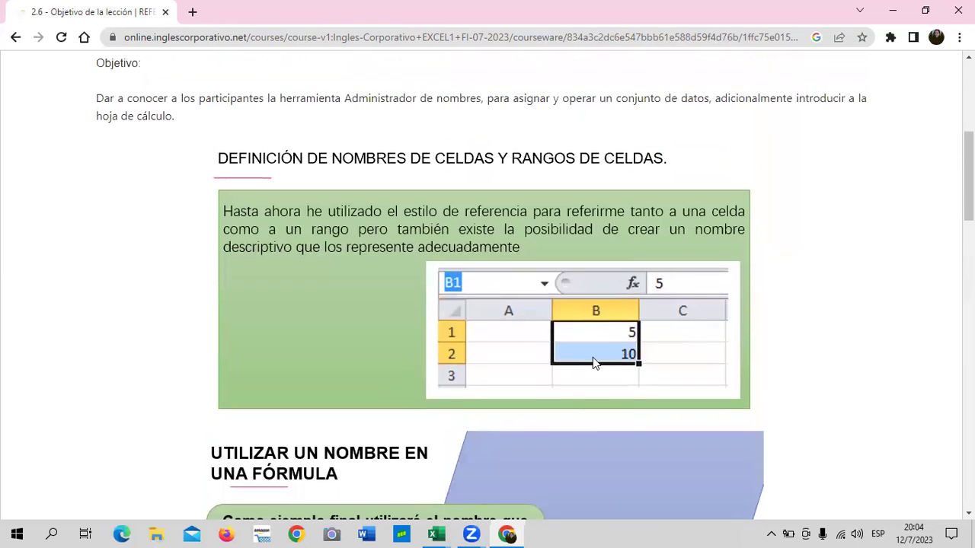
pyautogui.scroll(-1, 593, 357)
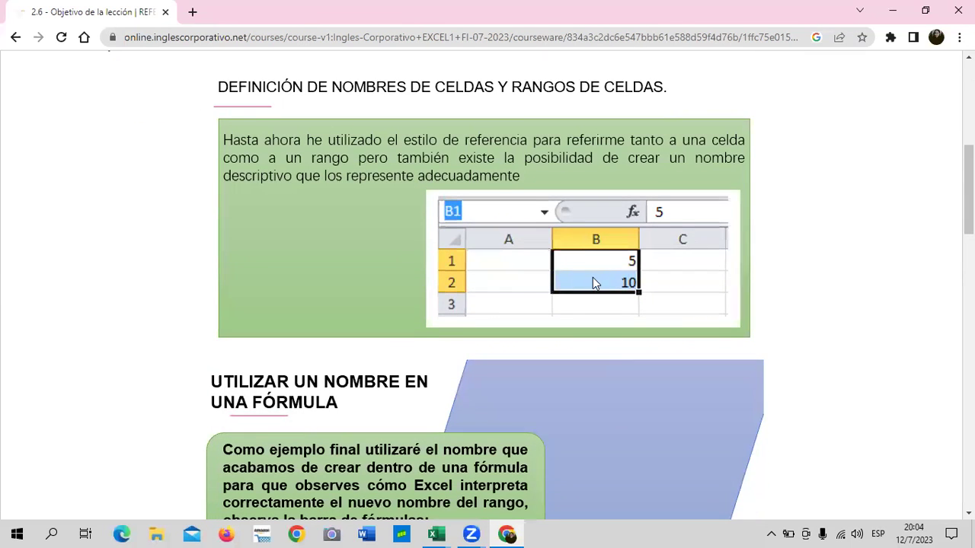
pyautogui.scroll(-1, 593, 281)
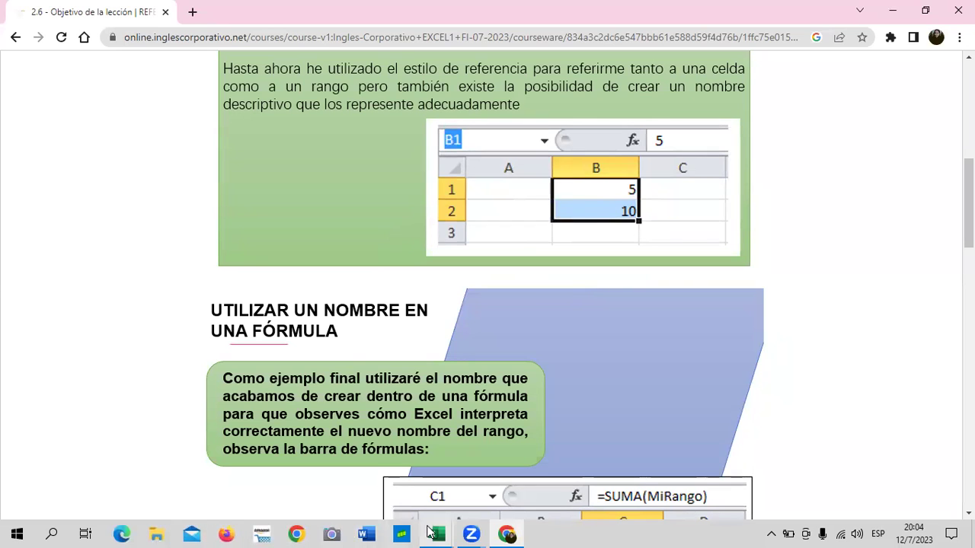
# Enter 10 in cell H2 of Hoja1
pyautogui.moveTo(435, 533)
pyautogui.click(374, 476)
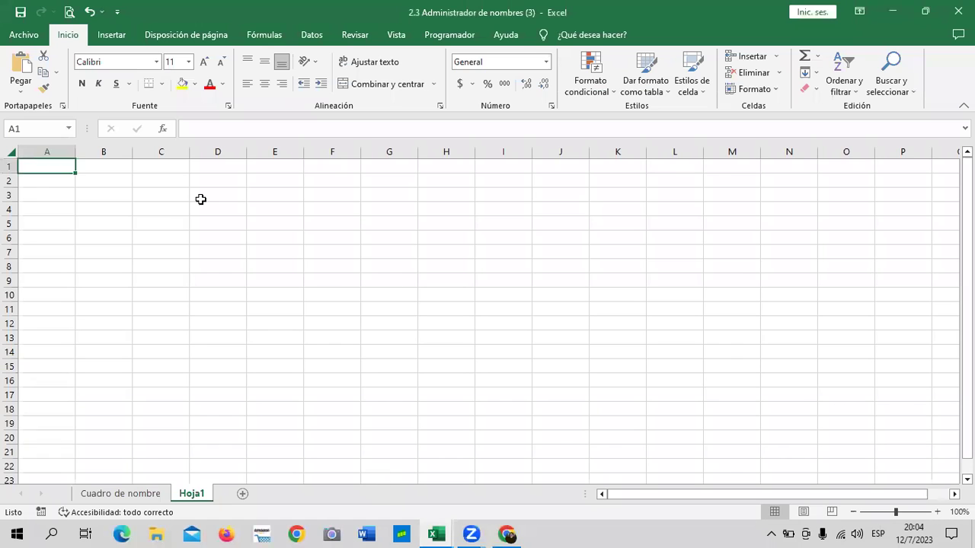
pyautogui.click(120, 171)
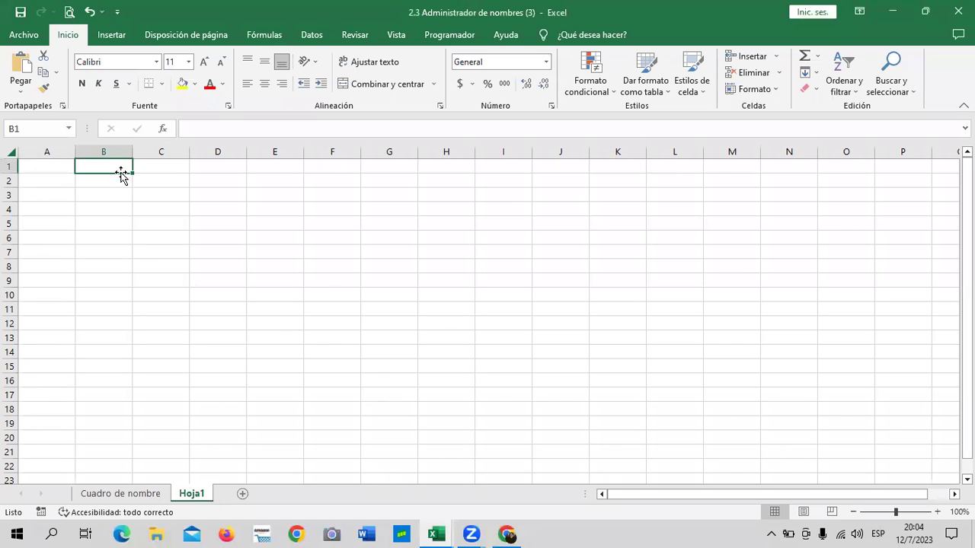
pyautogui.click(450, 179)
pyautogui.write('10')
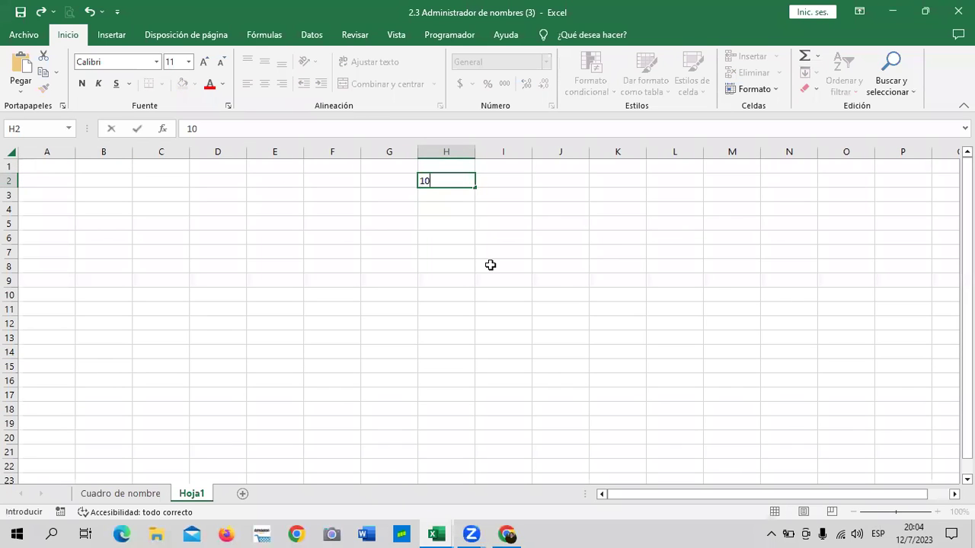
pyautogui.click(563, 263)
# Zoom the sheet to 120%, enter 5 in H3, and select H2:H3
pyautogui.click(455, 193)
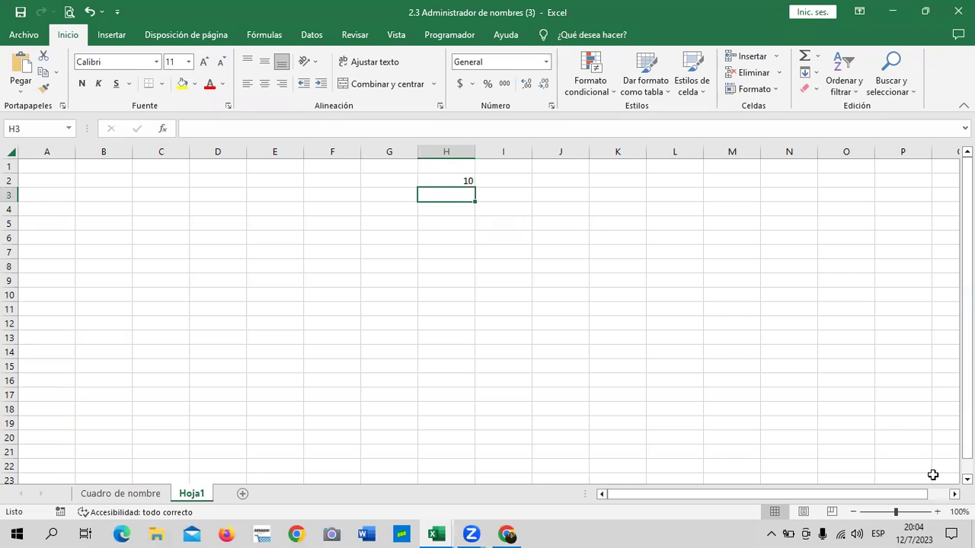
pyautogui.click(937, 512)
pyautogui.click(937, 512)
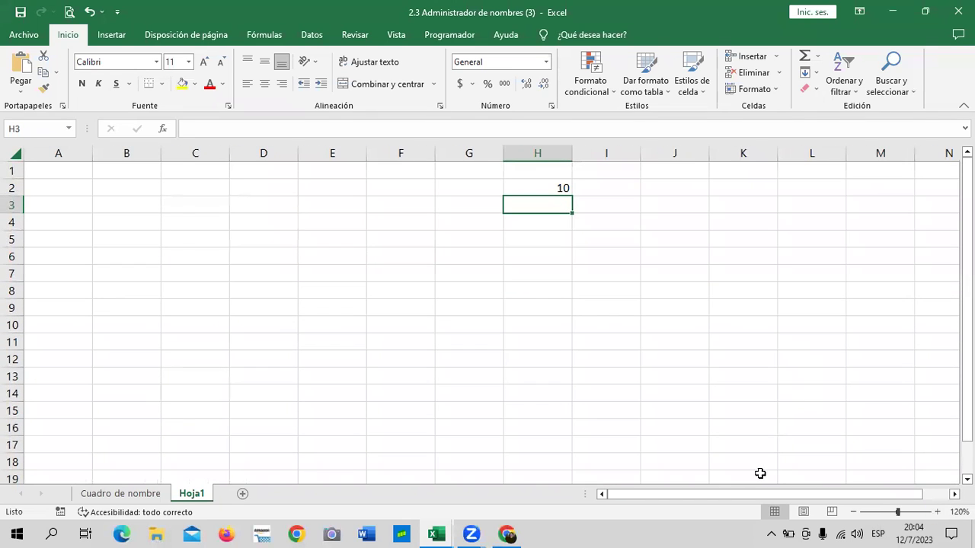
pyautogui.hscroll(1, 740, 393)
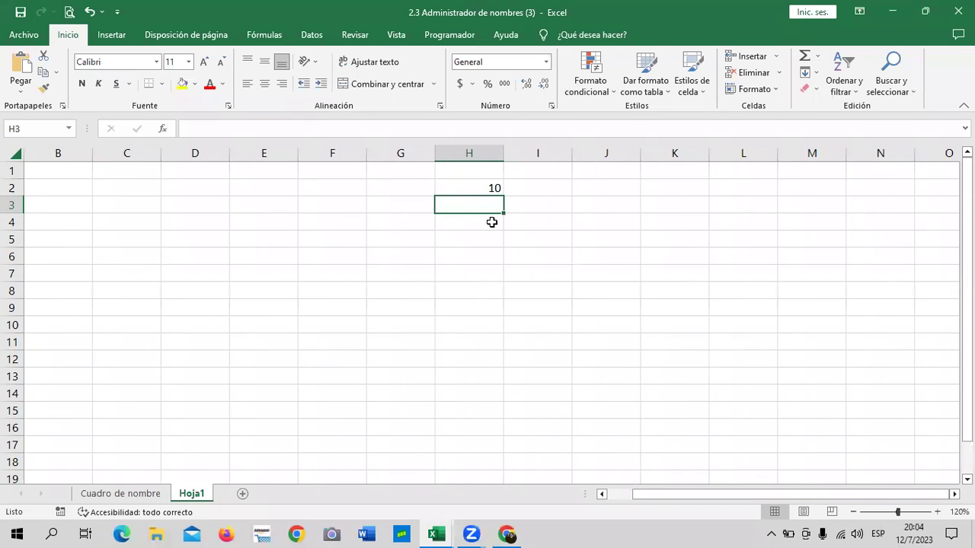
pyautogui.write('5')
pyautogui.click(574, 256)
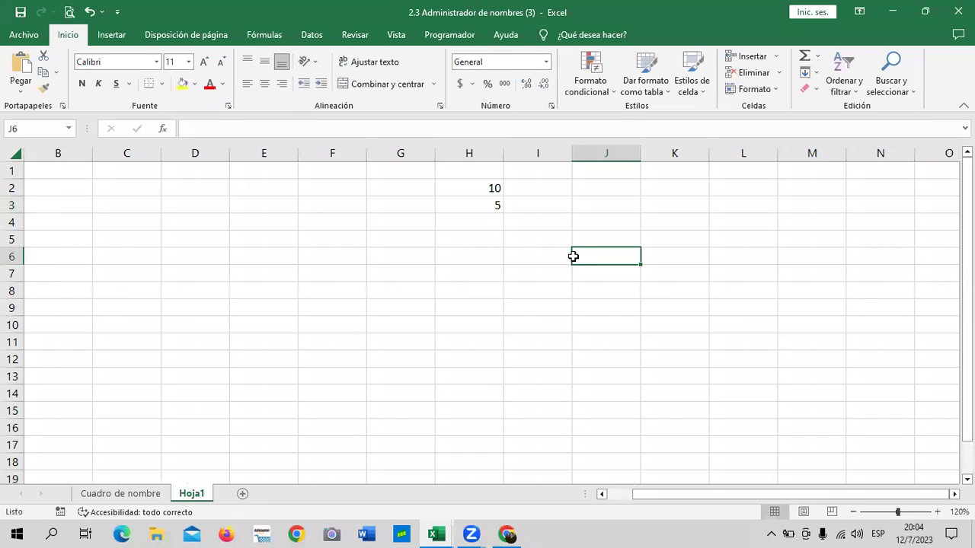
pyautogui.click(488, 185)
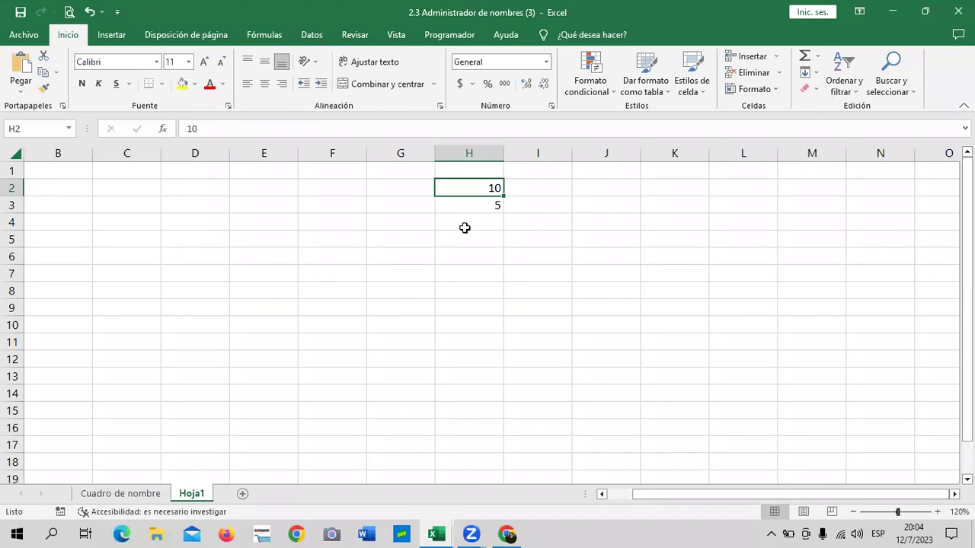
pyautogui.click(464, 206)
pyautogui.click(449, 314)
pyautogui.moveTo(484, 188); pyautogui.dragTo(482, 205)
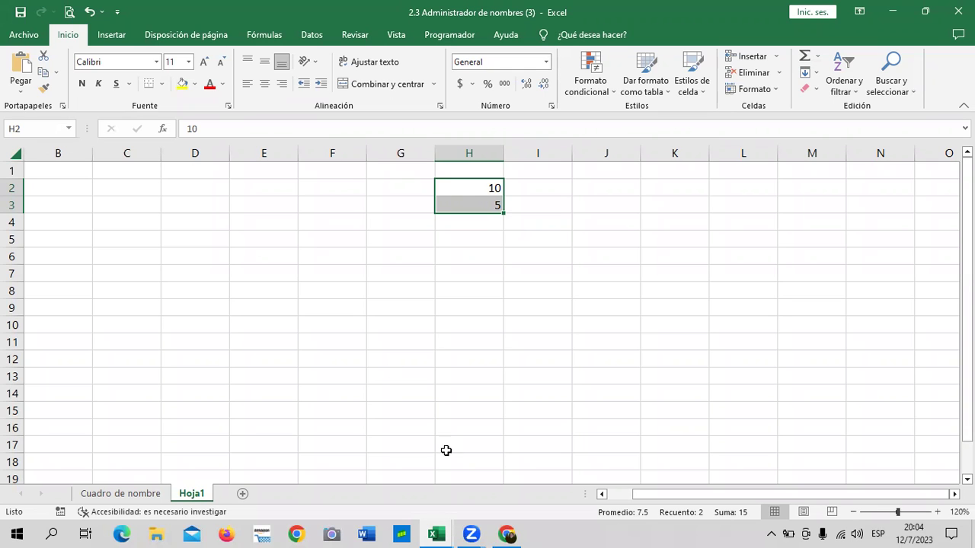
# Scroll the lesson down to the =SUMA(MiRango) example image
pyautogui.click(505, 533)
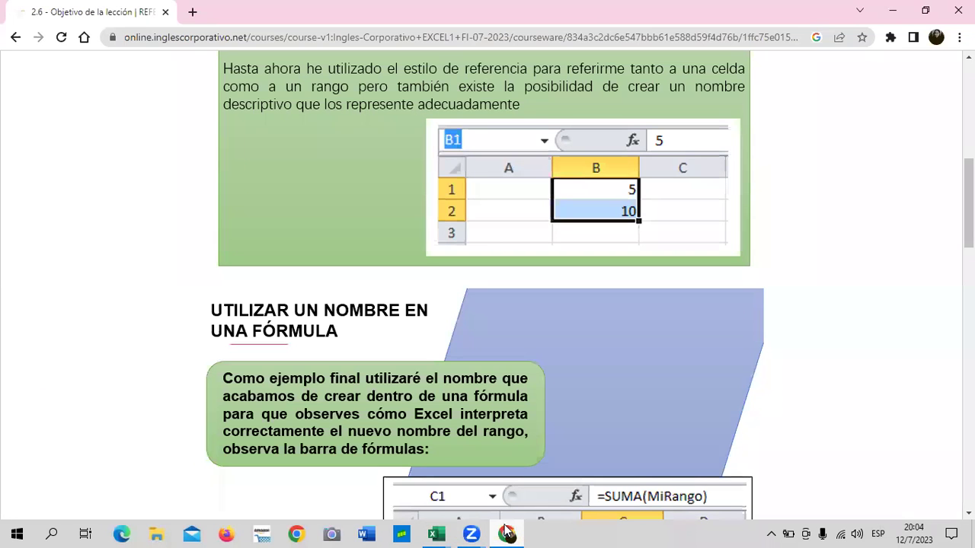
pyautogui.scroll(-1, 599, 261)
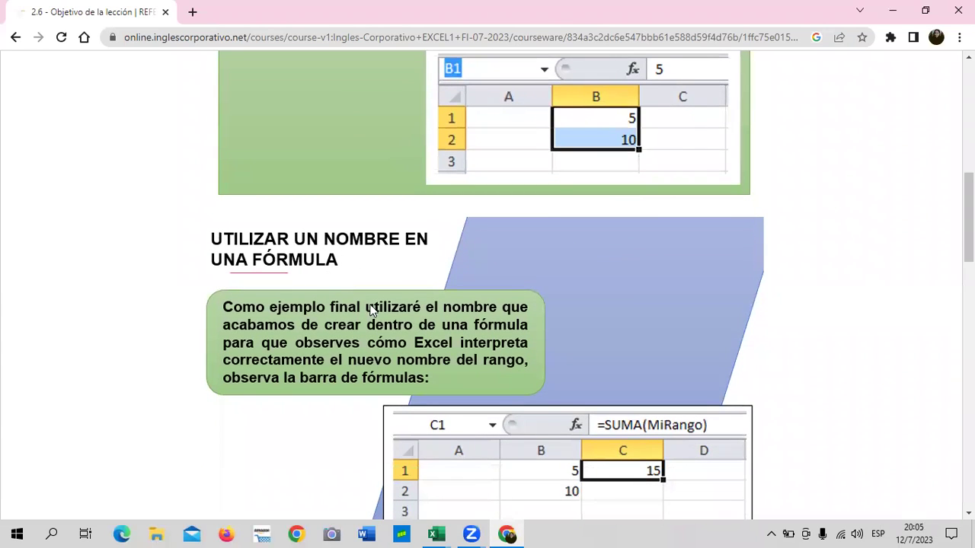
pyautogui.scroll(-1, 408, 325)
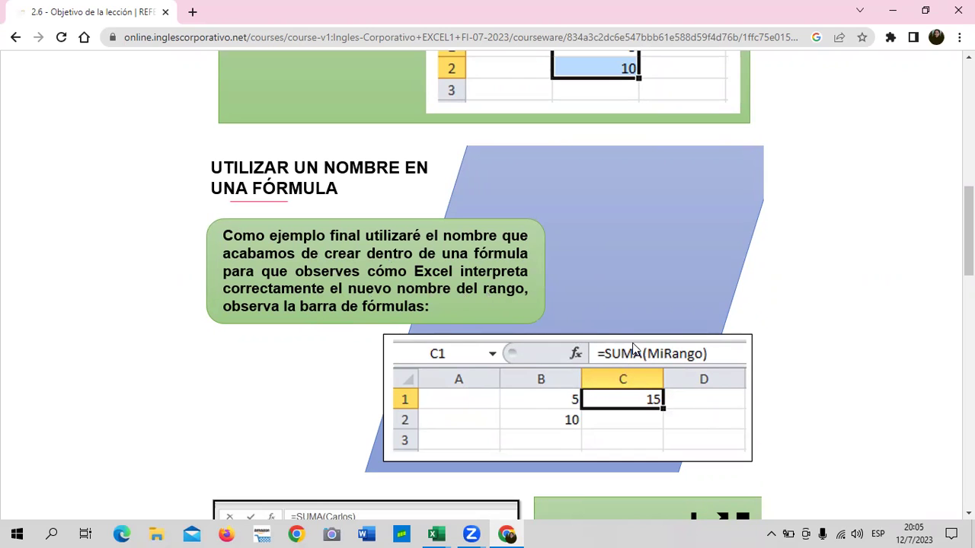
# Return to the Excel workbook and select the 10 and 5 values in H2:H3
pyautogui.click(436, 534)
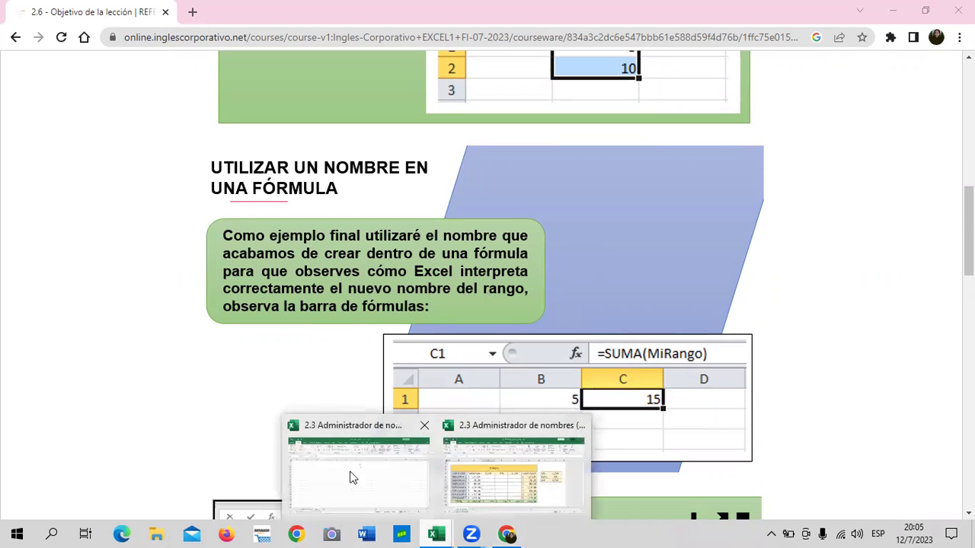
pyautogui.click(371, 475)
pyautogui.click(592, 252)
pyautogui.moveTo(474, 190); pyautogui.dragTo(473, 207)
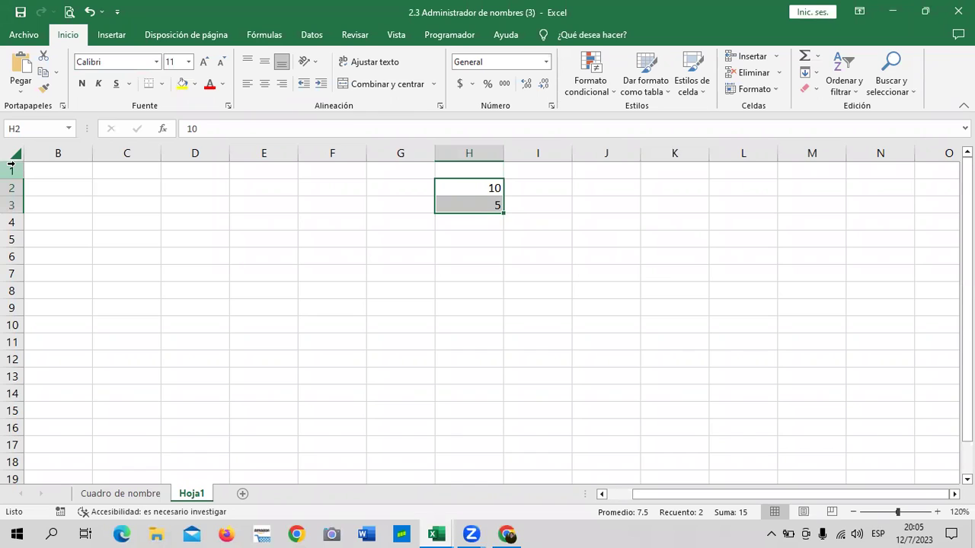
# Start typing a name for H2:H3 in the Name Box, correcting misspellings
pyautogui.click(54, 128)
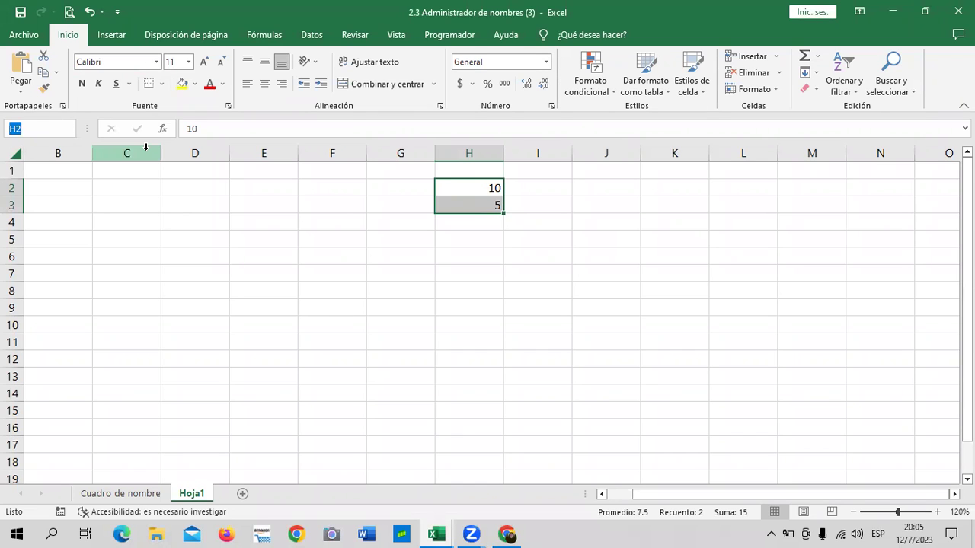
pyautogui.press('BackSpace')
pyautogui.write('mi')
pyautogui.press('BackSpace')
pyautogui.press('BackSpace')
pyautogui.write('Mi')
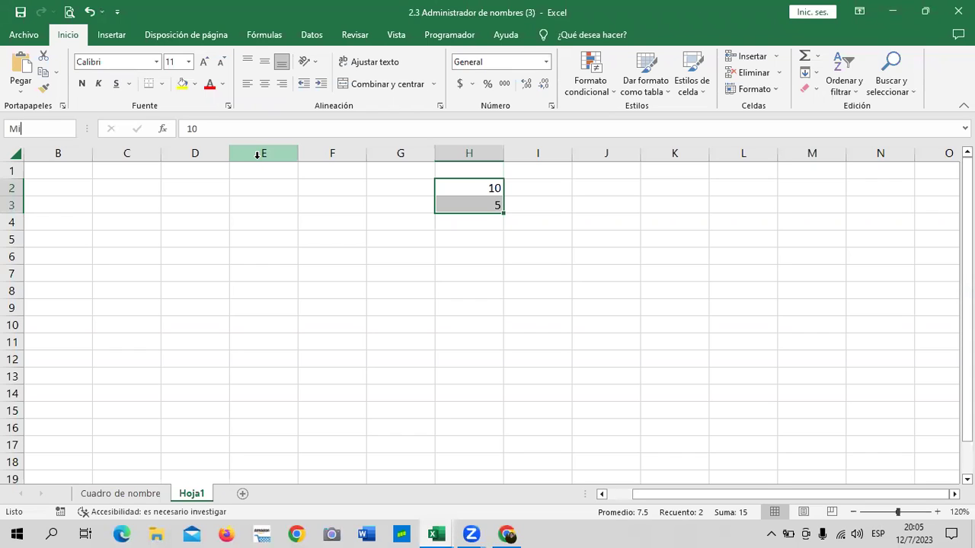
pyautogui.write('ran')
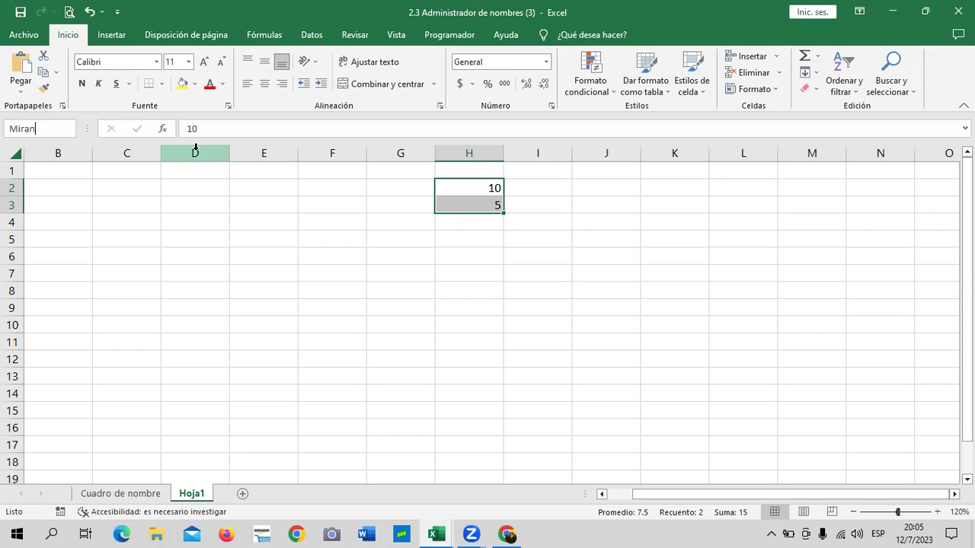
pyautogui.press('BackSpace')
pyautogui.press('BackSpace')
pyautogui.press('BackSpace')
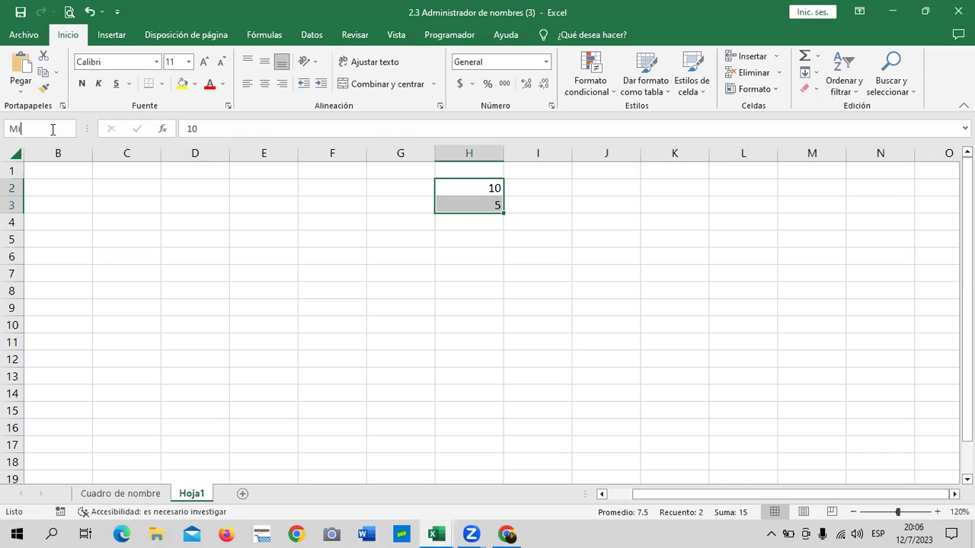
pyautogui.write('rango')
pyautogui.press('BackSpace')
pyautogui.press('BackSpace')
pyautogui.press('BackSpace')
pyautogui.press('BackSpace')
pyautogui.press('BackSpace')
pyautogui.write('_')
pyautogui.press('BackSpace')
pyautogui.write('-')
pyautogui.press('BackSpace')
pyautogui.press('BackSpace')
pyautogui.press('BackSpace')
# Check the lesson for the spelling, then name H2:H3 MiRango in the Name Box
pyautogui.click(507, 534)
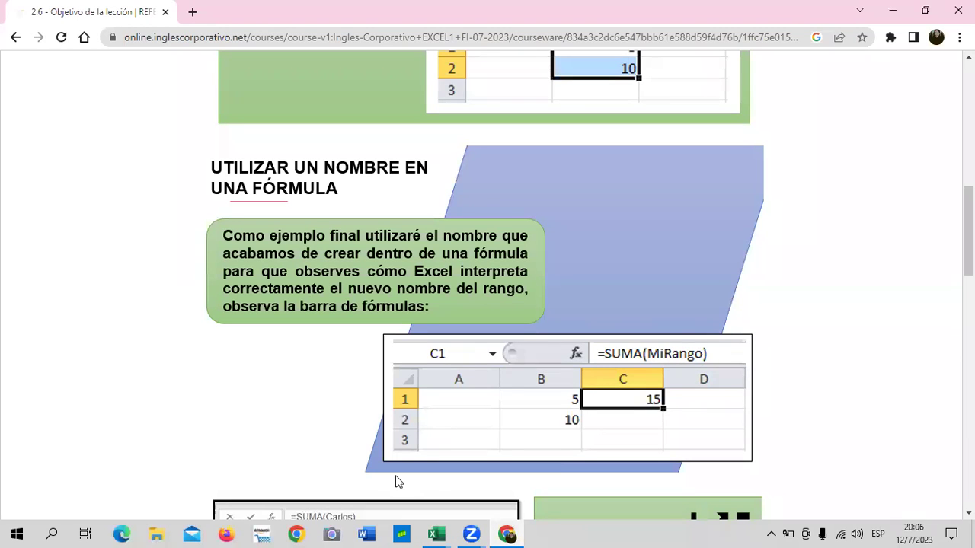
pyautogui.moveTo(435, 533)
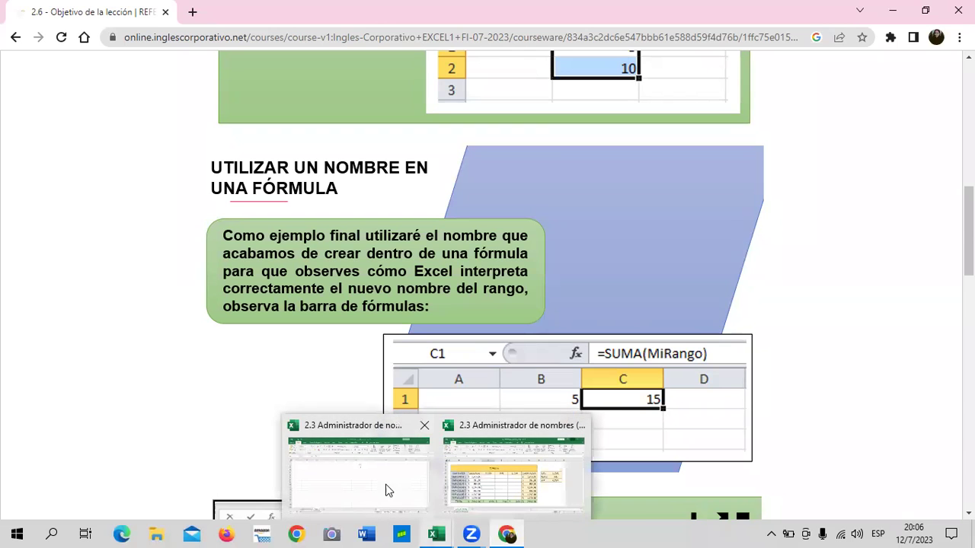
pyautogui.click(387, 490)
pyautogui.click(40, 129)
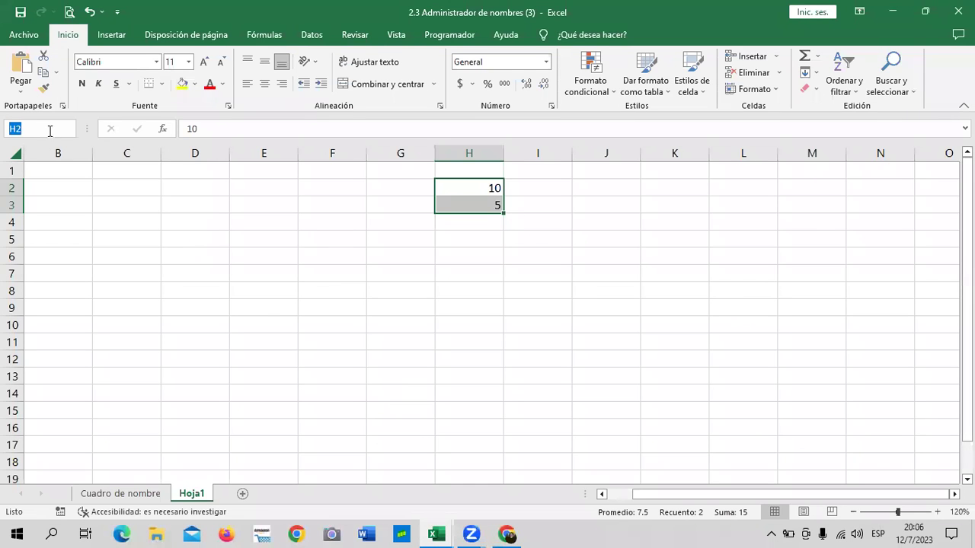
pyautogui.write('Mi')
pyautogui.write('Rango')
pyautogui.press('Return')
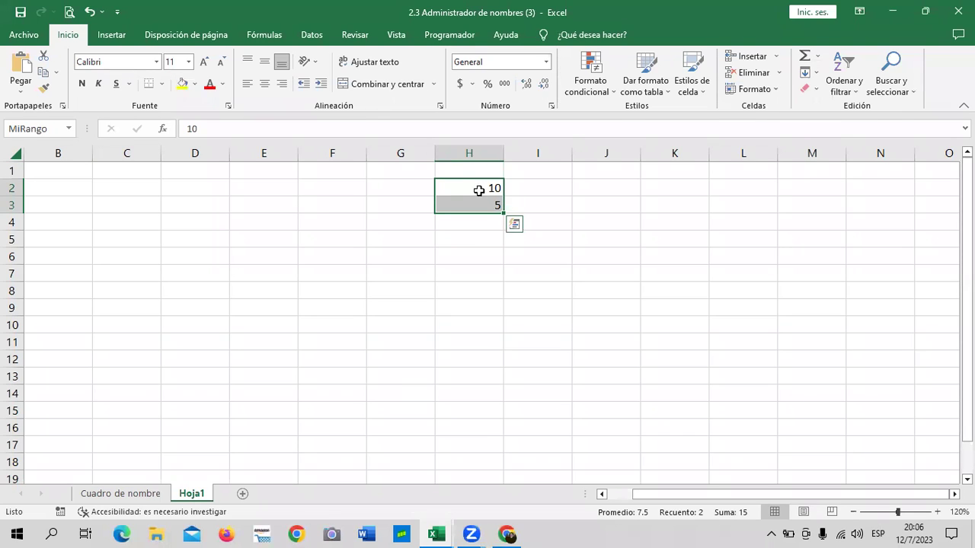
pyautogui.click(262, 269)
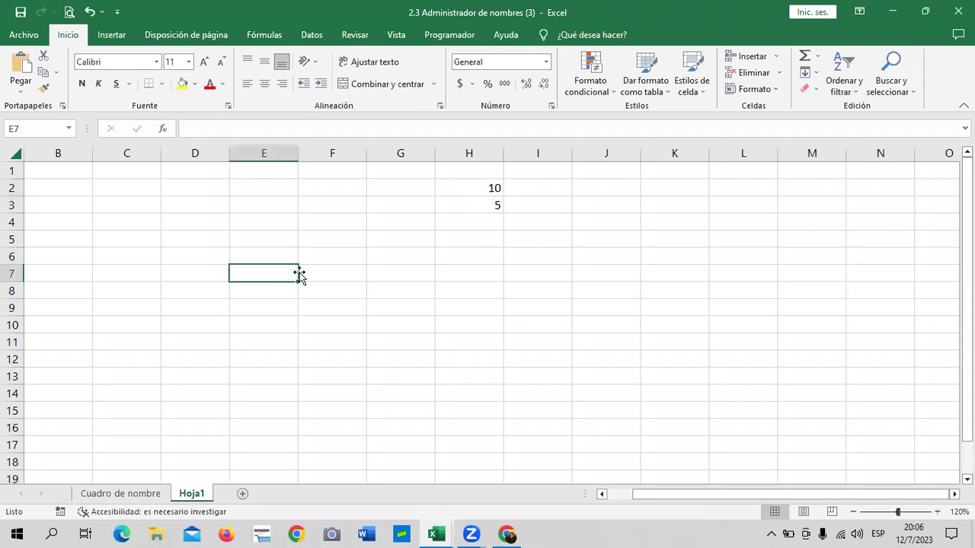
pyautogui.click(472, 194)
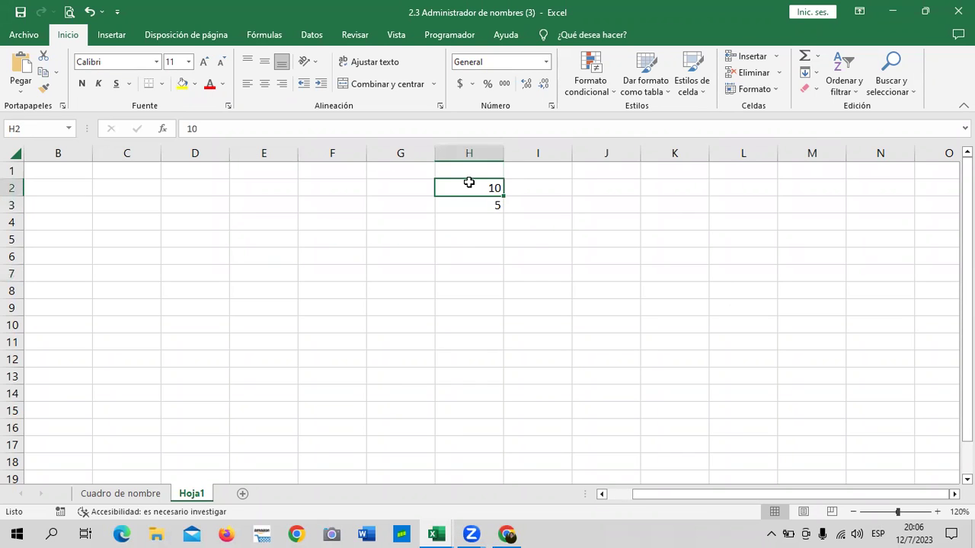
pyautogui.click(612, 199)
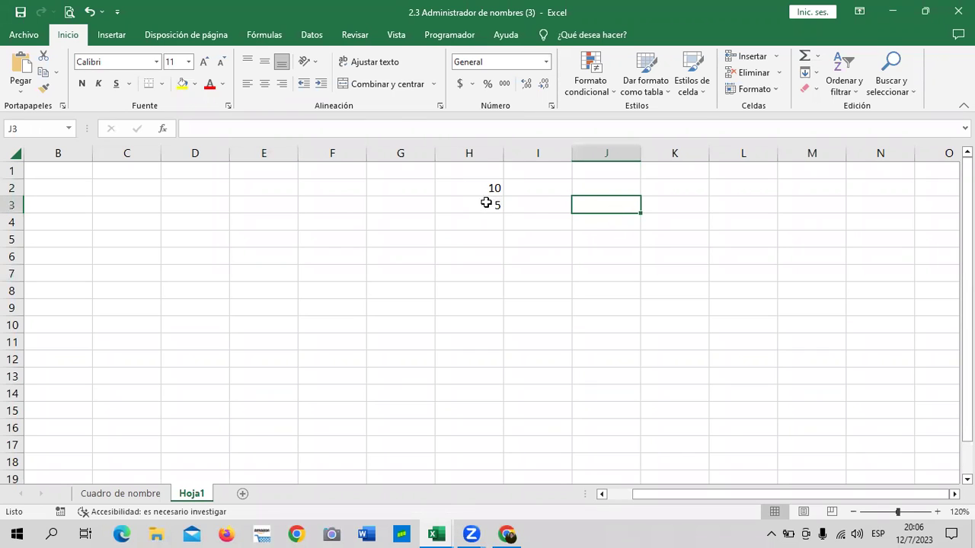
pyautogui.click(462, 268)
pyautogui.click(453, 204)
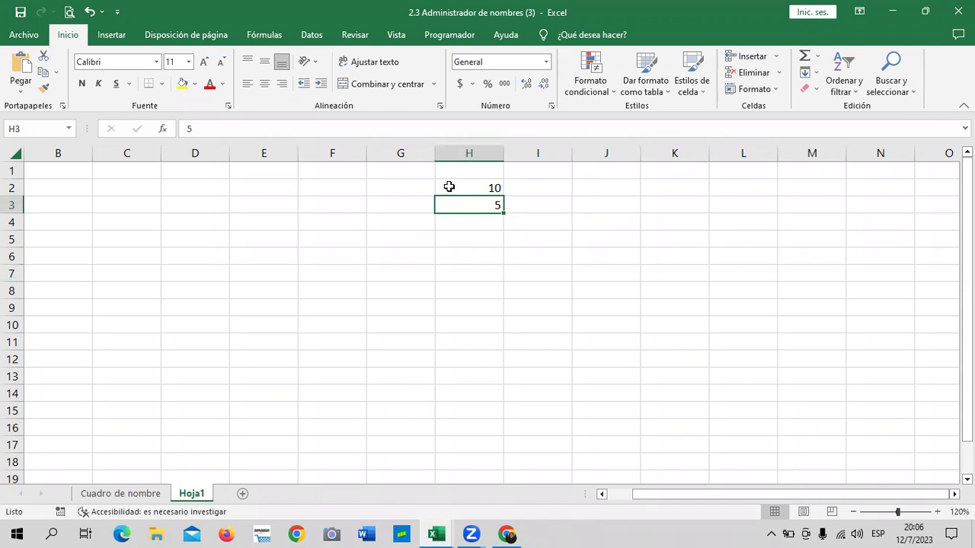
pyautogui.click(450, 188)
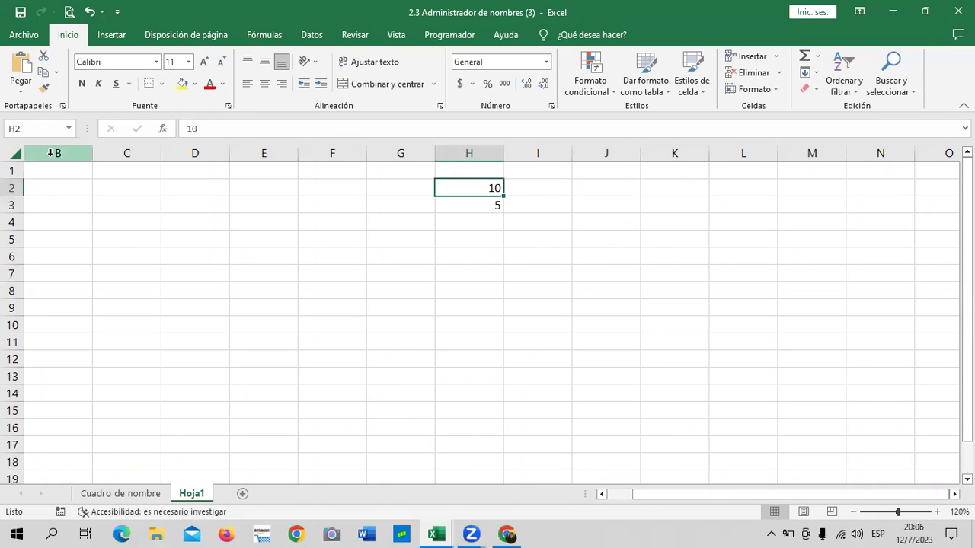
pyautogui.click(457, 205)
pyautogui.click(457, 187)
pyautogui.click(458, 208)
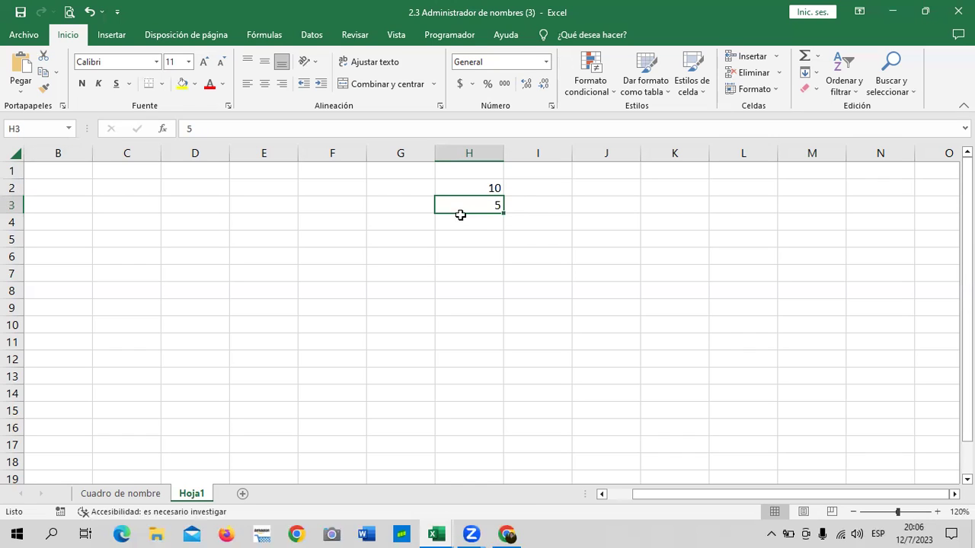
pyautogui.click(453, 184)
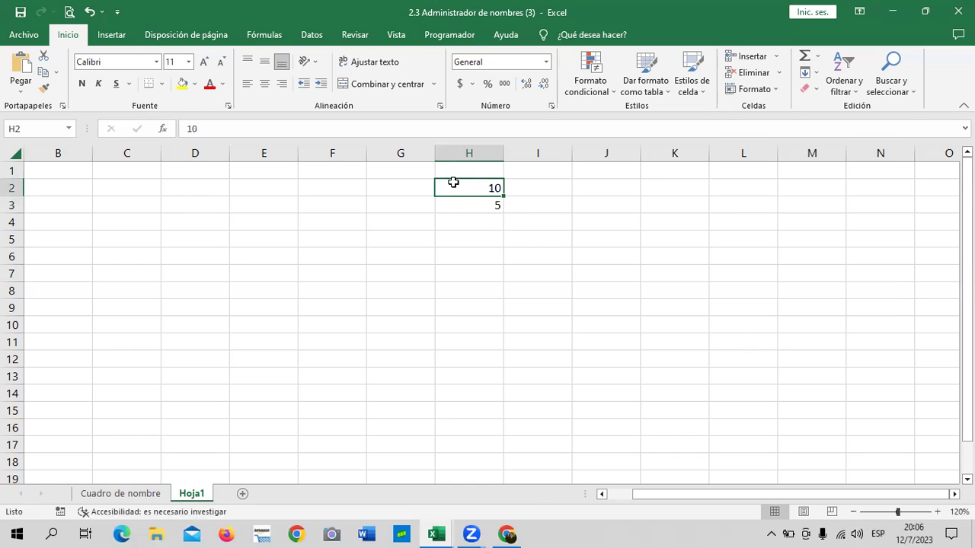
pyautogui.click(453, 207)
pyautogui.click(457, 234)
pyautogui.moveTo(488, 188); pyautogui.dragTo(486, 203)
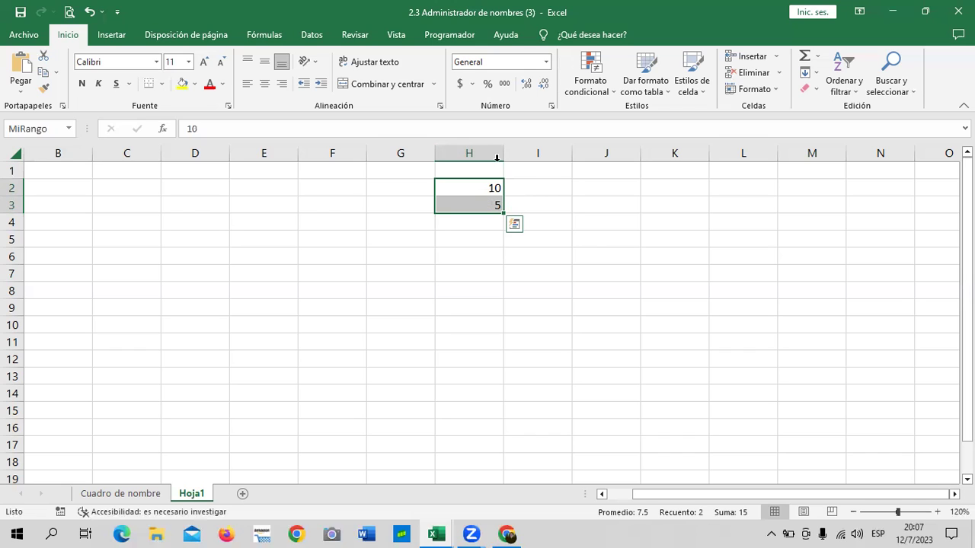
pyautogui.click(593, 242)
pyautogui.moveTo(495, 192); pyautogui.dragTo(492, 202)
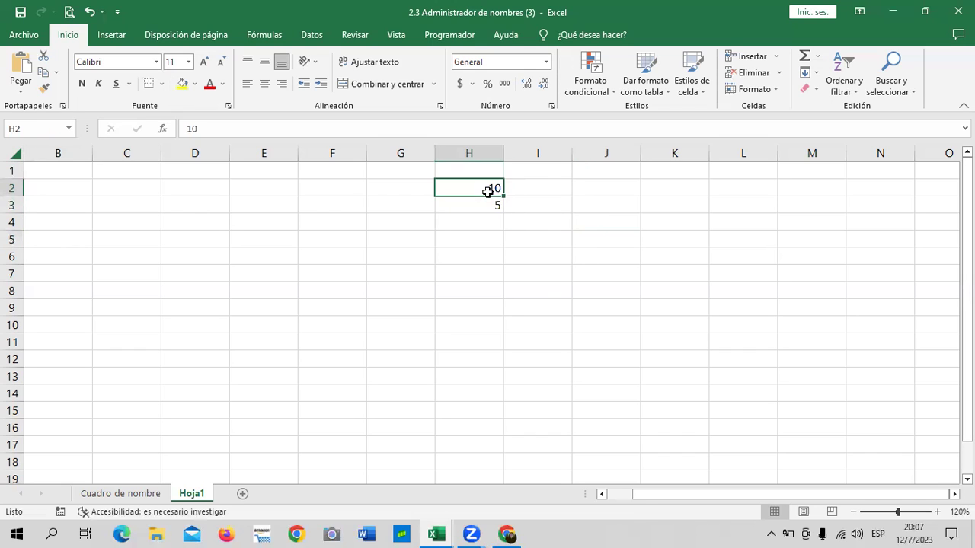
pyautogui.click(685, 221)
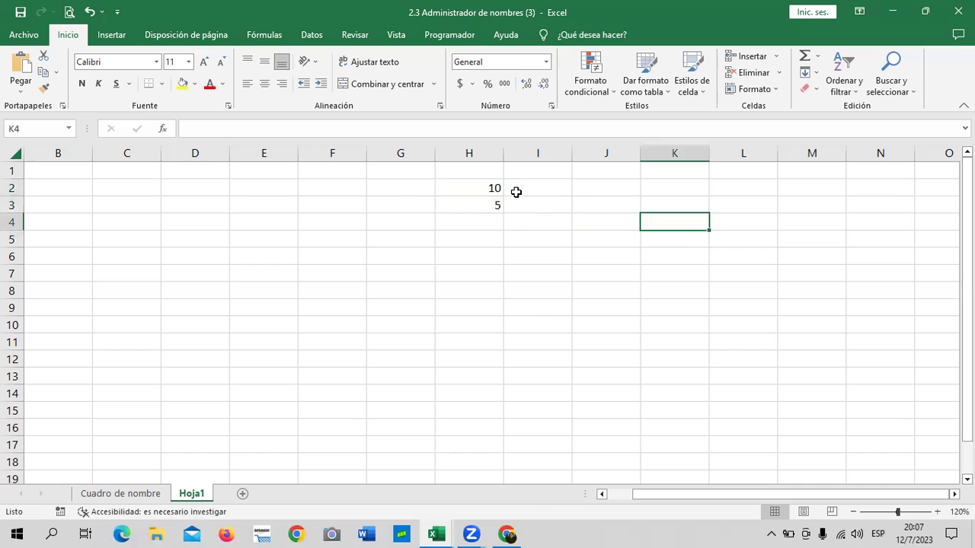
pyautogui.moveTo(497, 190); pyautogui.dragTo(491, 205)
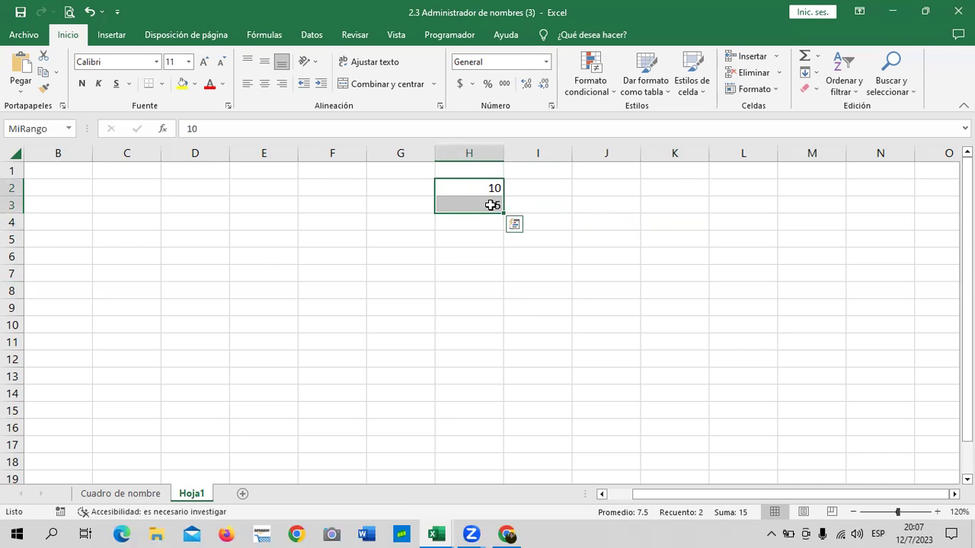
pyautogui.click(653, 227)
pyautogui.click(453, 183)
pyautogui.moveTo(463, 201); pyautogui.dragTo(503, 209)
pyautogui.click(643, 262)
pyautogui.click(226, 258)
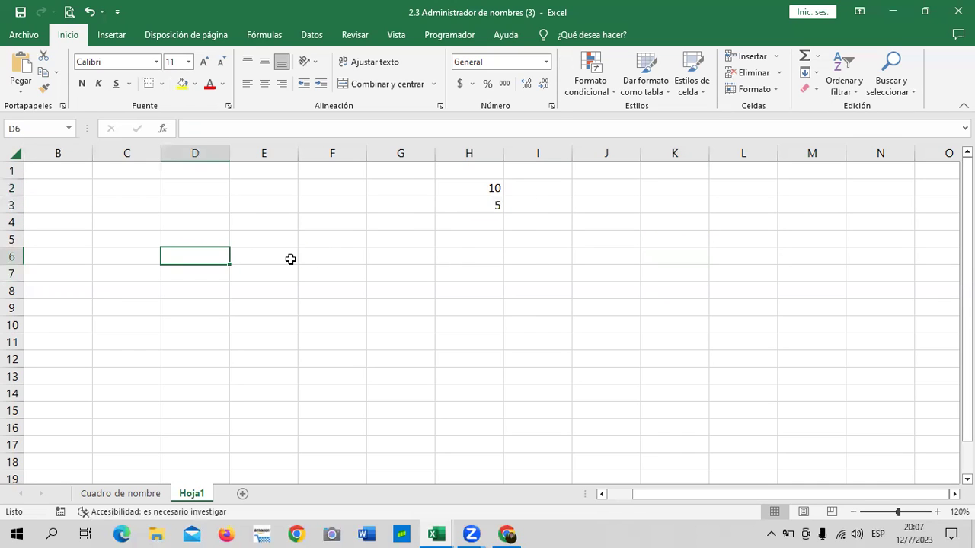
# Enter =SUMA(MiRango) in D6, picking SUMA and MiRango from autocomplete
pyautogui.write('=')
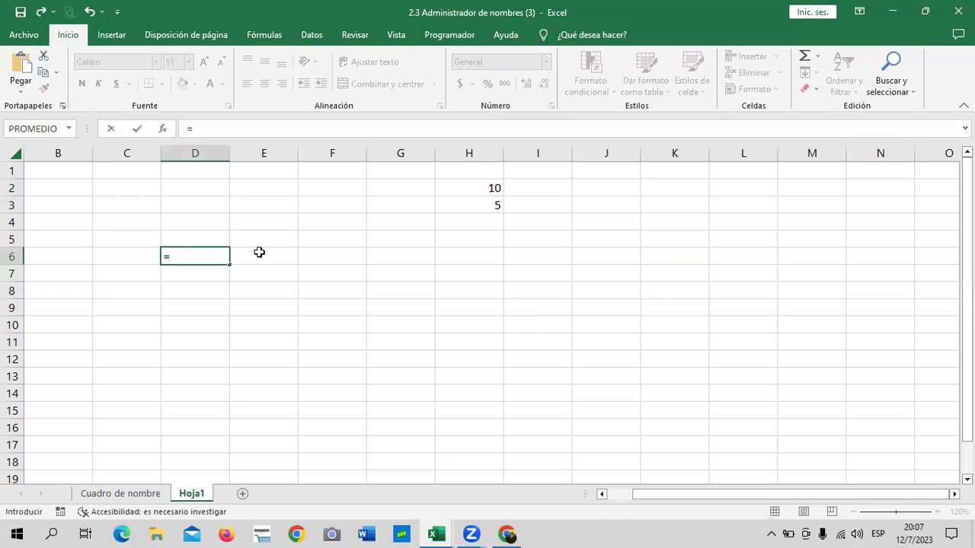
pyautogui.write('suma')
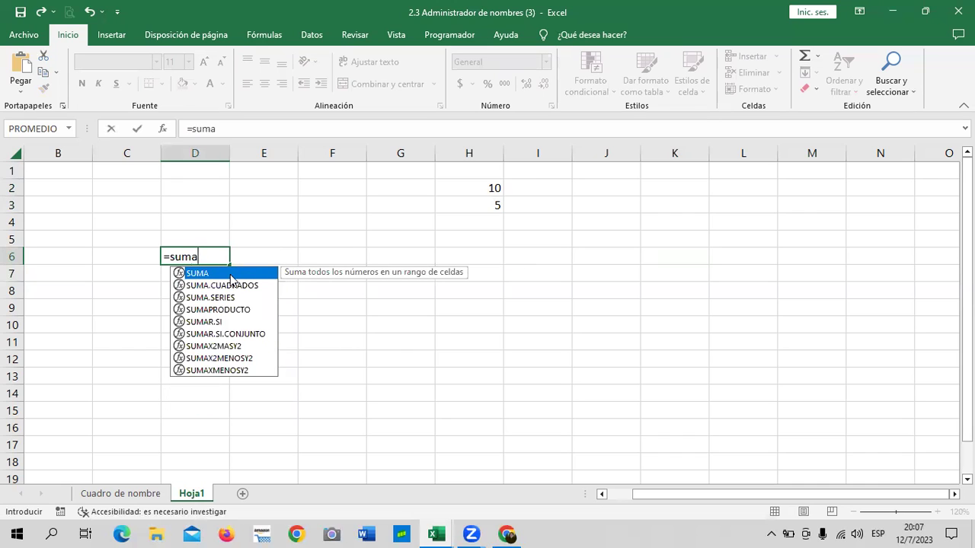
pyautogui.doubleClick(230, 275)
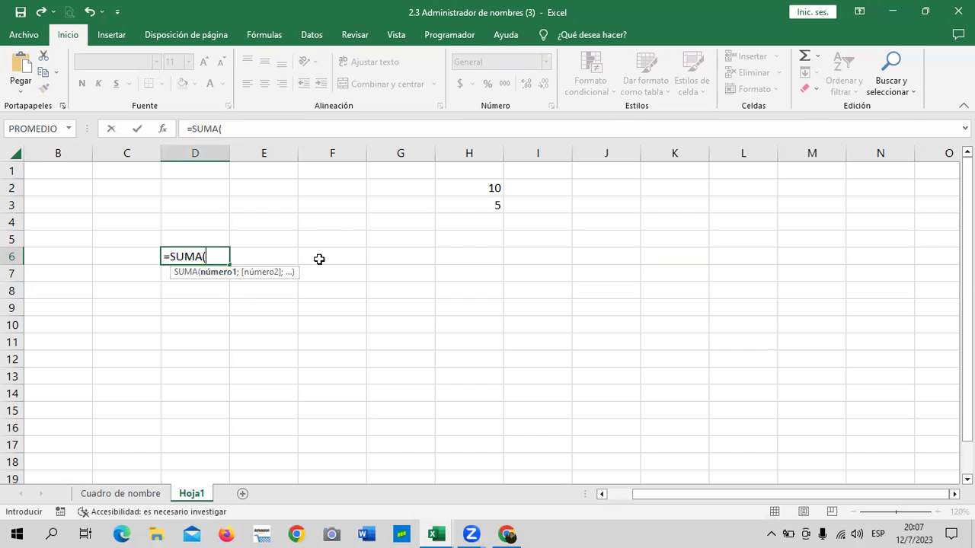
pyautogui.write('m')
pyautogui.press('BackSpace')
pyautogui.write('Mi')
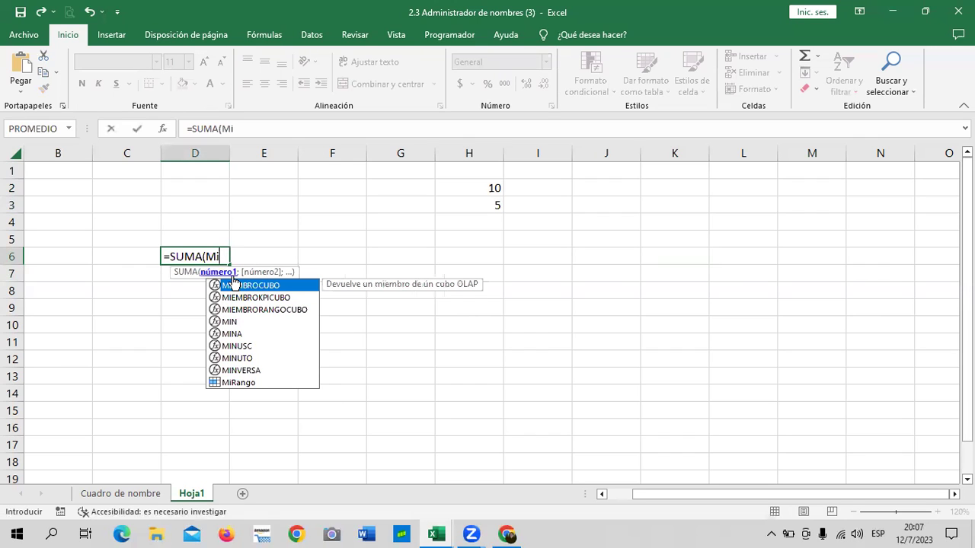
pyautogui.doubleClick(242, 384)
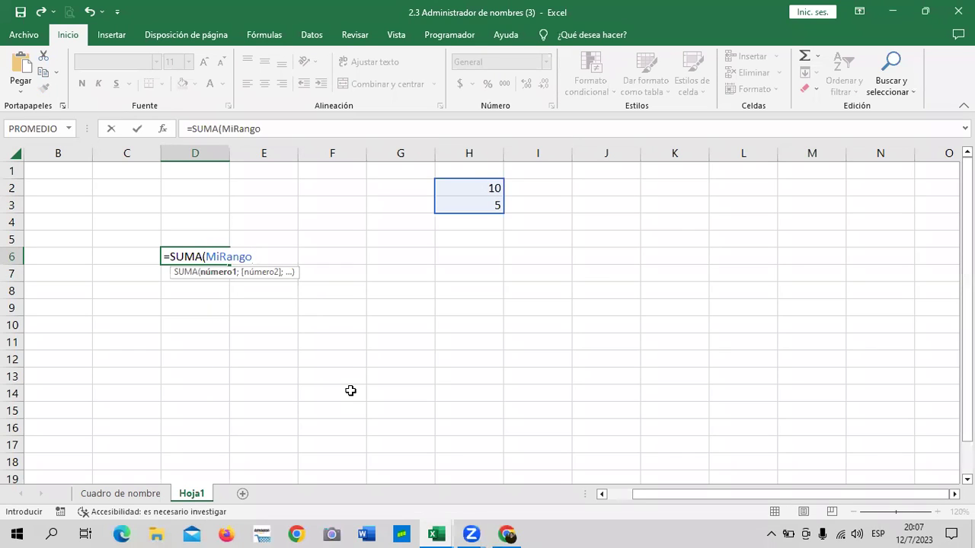
pyautogui.write(')')
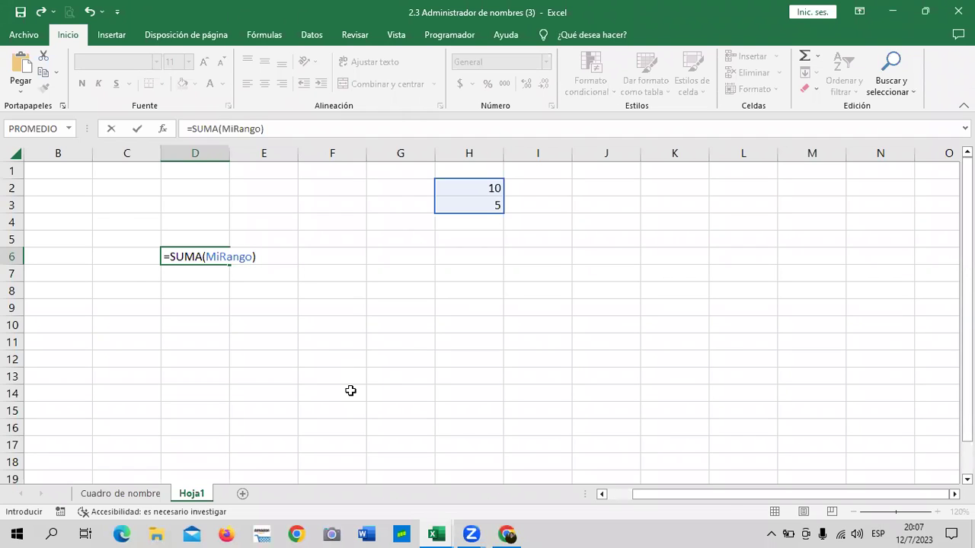
pyautogui.press('Return')
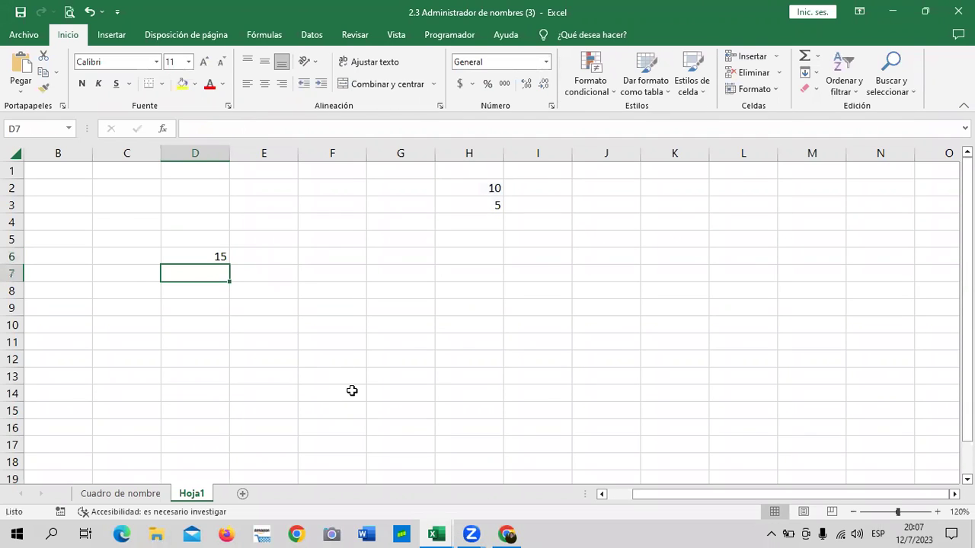
# Check that D6's result of 15 matches the H2 and H3 values
pyautogui.click(486, 186)
pyautogui.moveTo(483, 200); pyautogui.dragTo(483, 205)
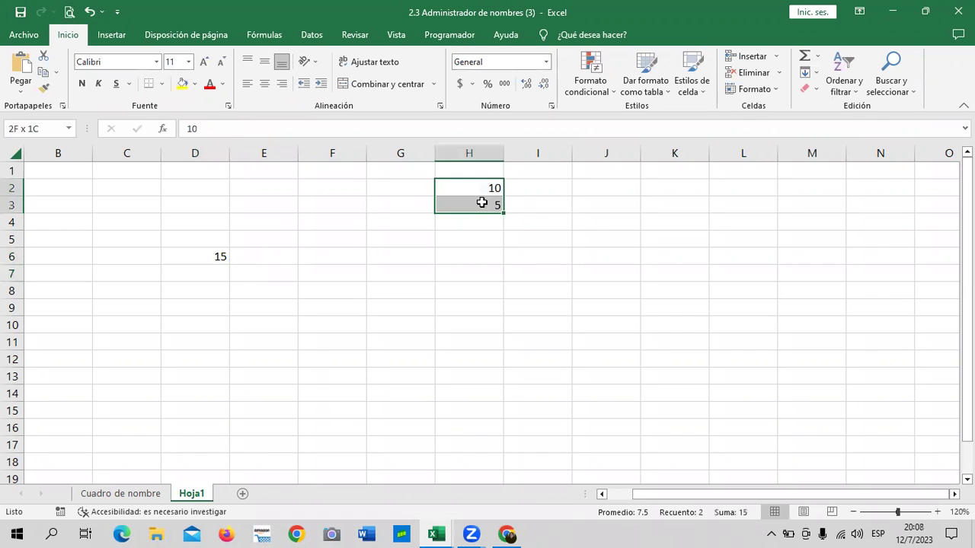
pyautogui.click(335, 308)
pyautogui.click(208, 253)
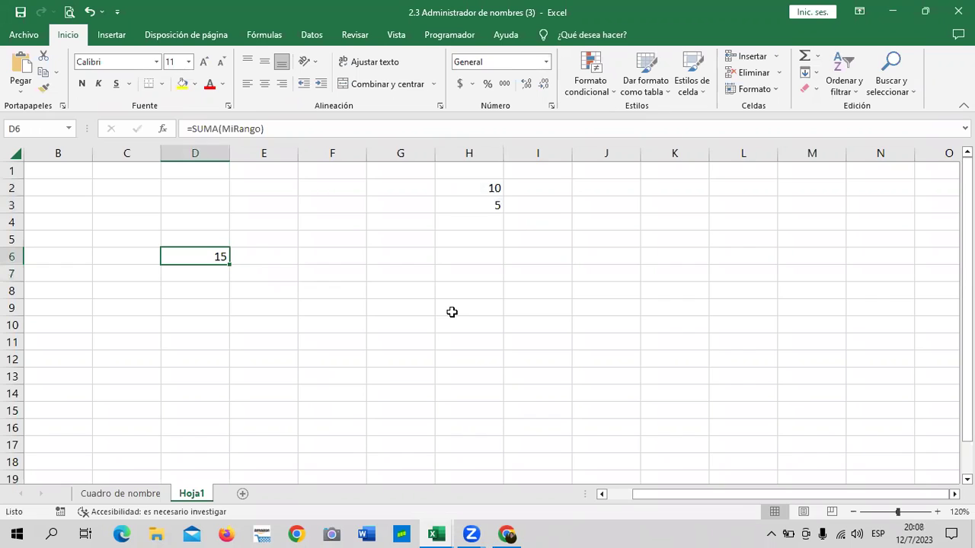
pyautogui.click(479, 187)
pyautogui.click(473, 206)
pyautogui.click(210, 252)
pyautogui.click(508, 533)
# Review the lesson's =SUMA(MiRango) example, then return to the Excel workbook
pyautogui.scroll(-1, 648, 354)
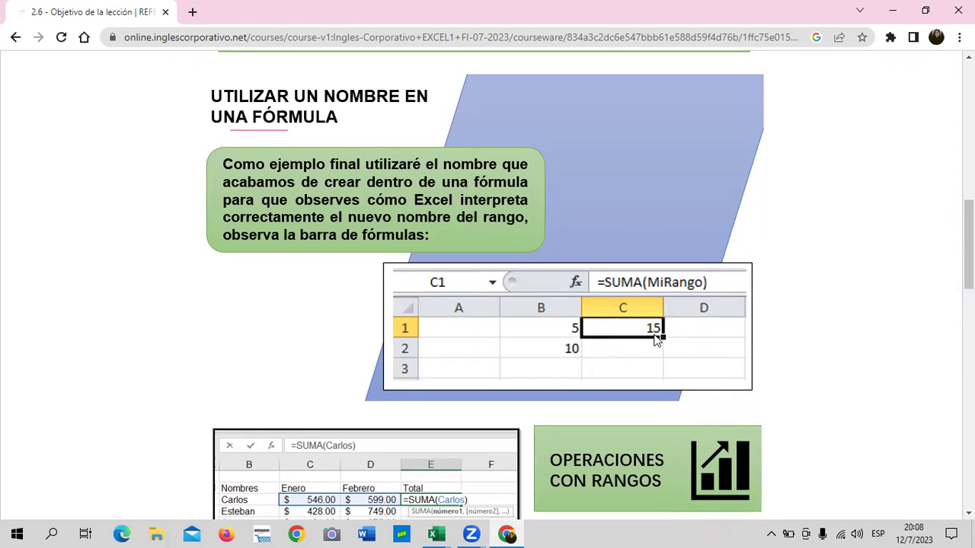
pyautogui.scroll(-3, 631, 320)
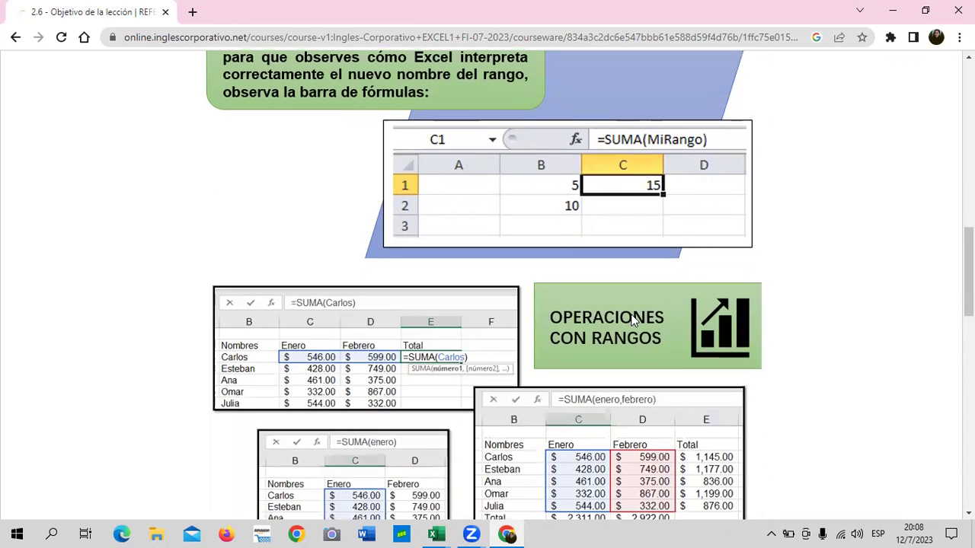
pyautogui.scroll(4, 631, 320)
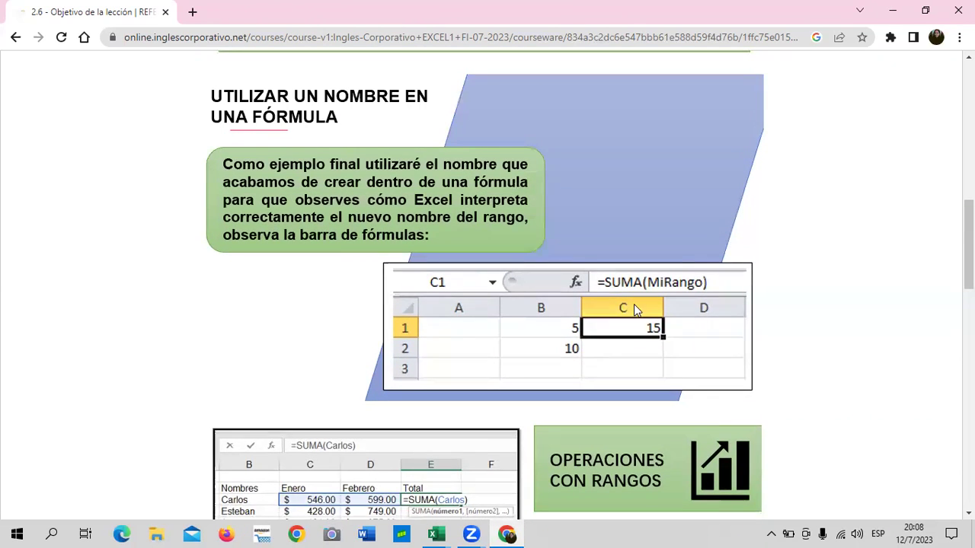
pyautogui.scroll(1, 636, 308)
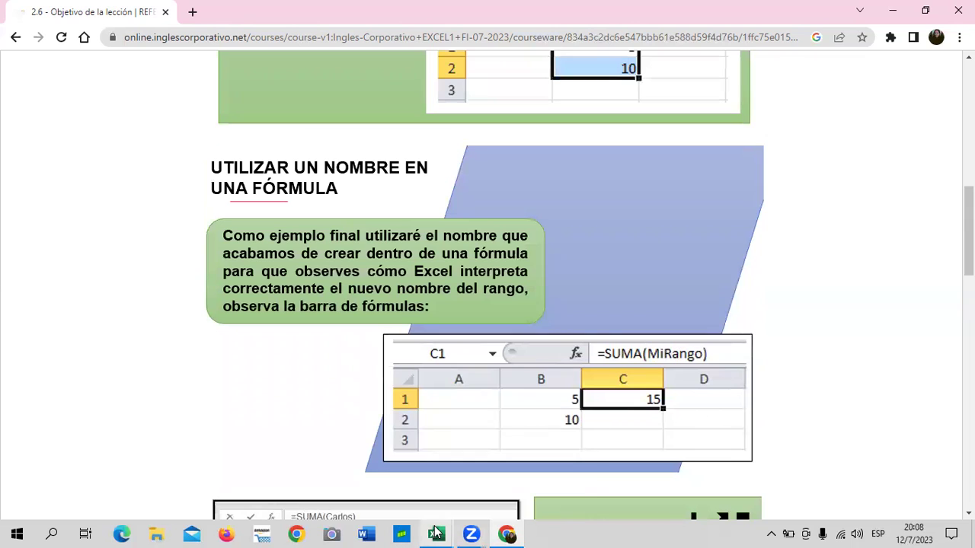
pyautogui.moveTo(436, 533)
pyautogui.click(374, 491)
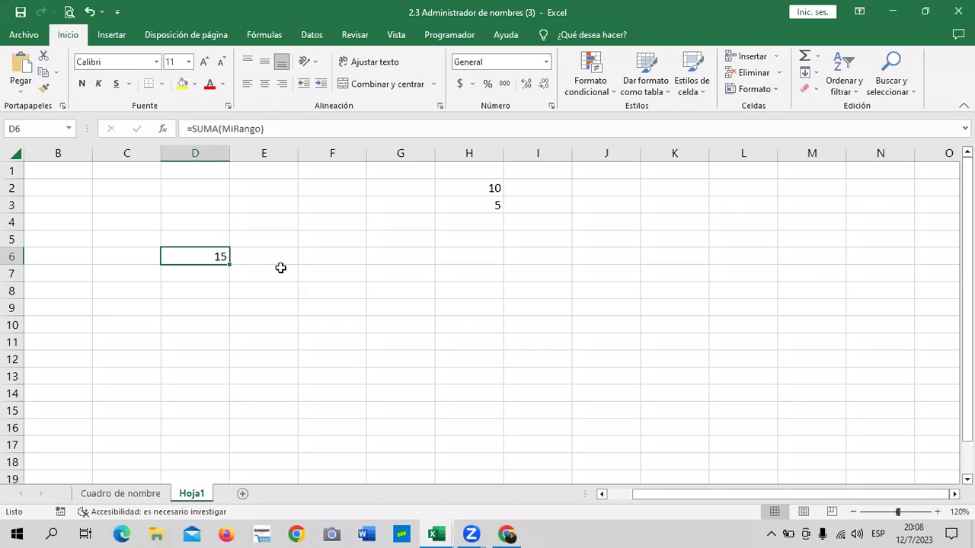
# Enter =MiRango+20 in cell G6, using the MiRango name; it returns #¡REF!
pyautogui.click(473, 256)
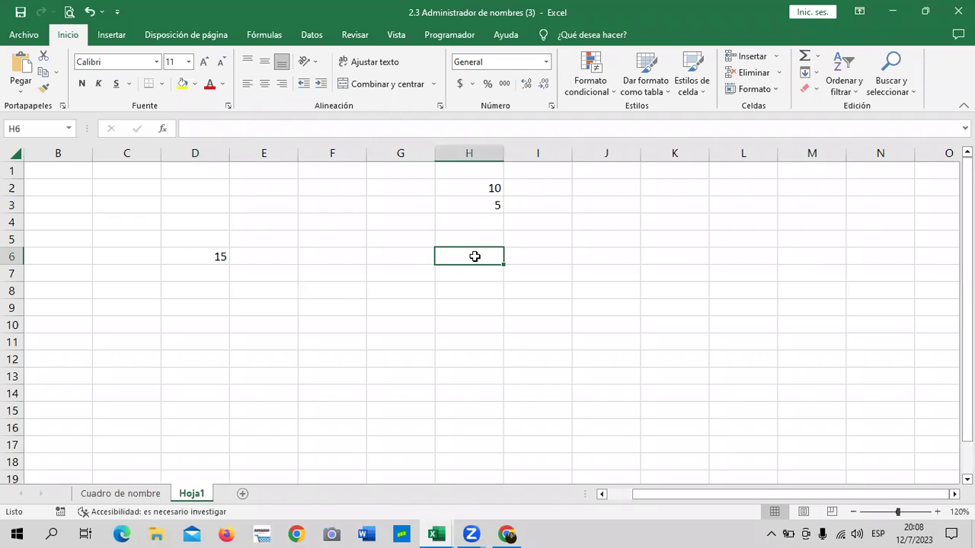
pyautogui.click(193, 257)
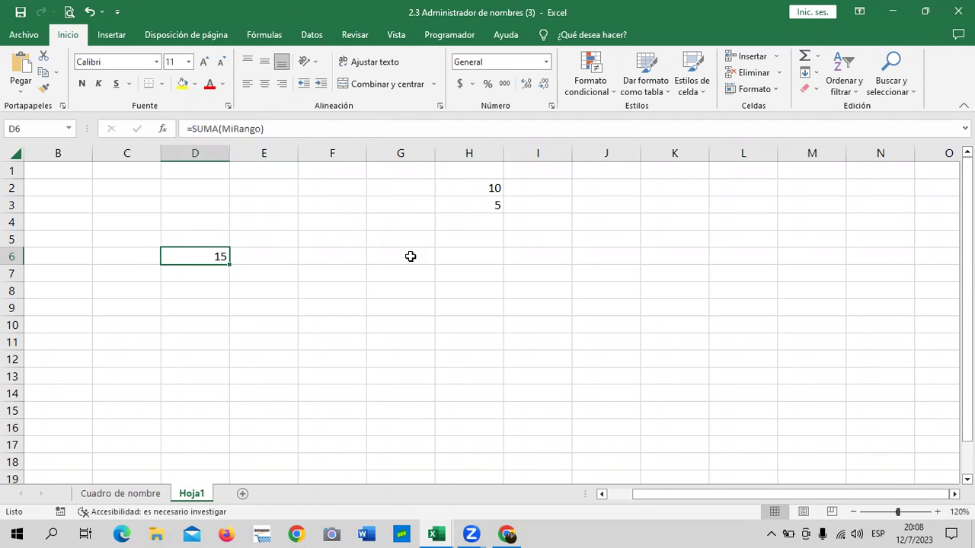
pyautogui.click(409, 257)
pyautogui.write('=')
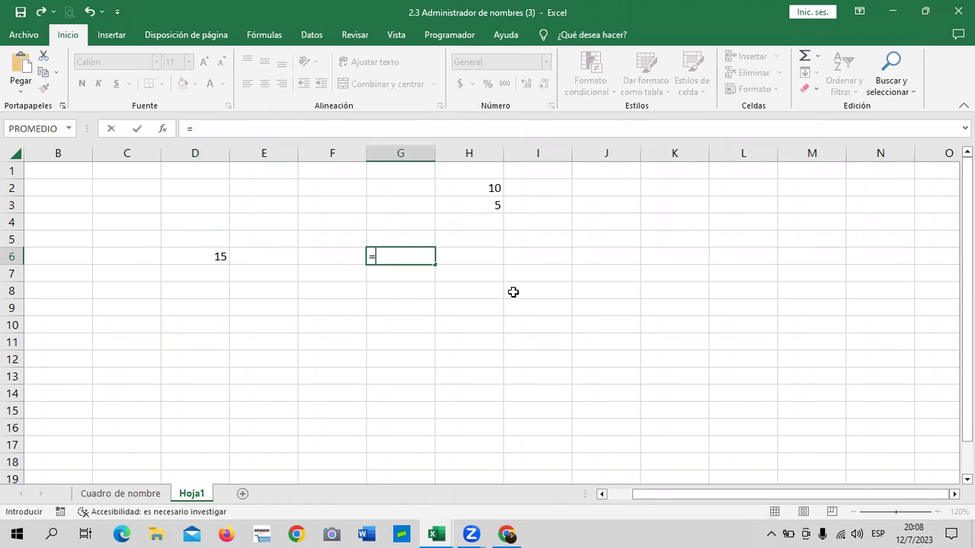
pyautogui.write('mi')
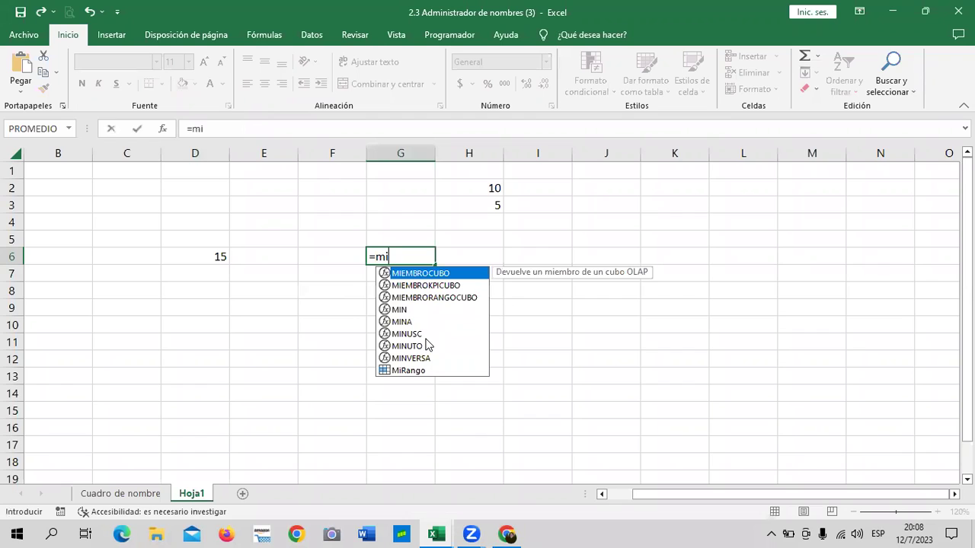
pyautogui.doubleClick(410, 370)
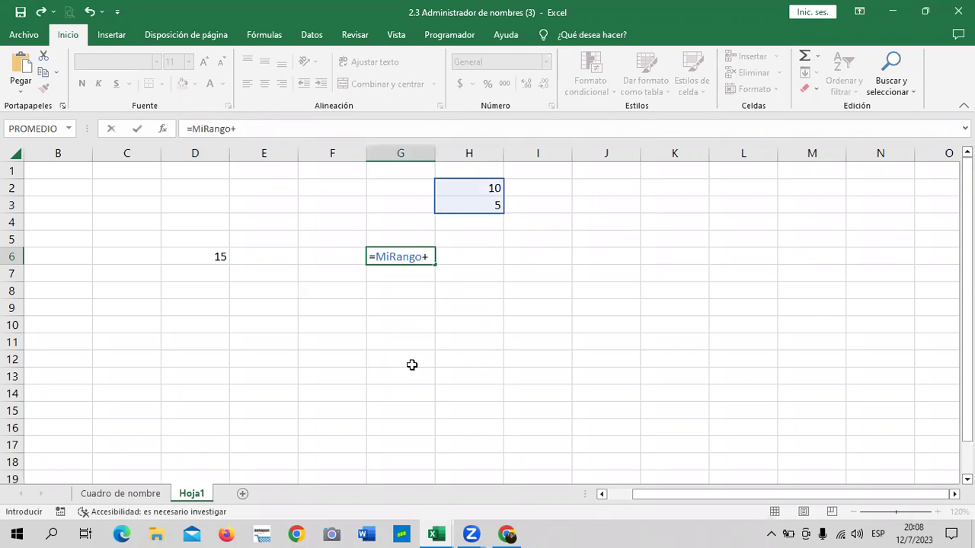
pyautogui.write('20')
pyautogui.press('Return')
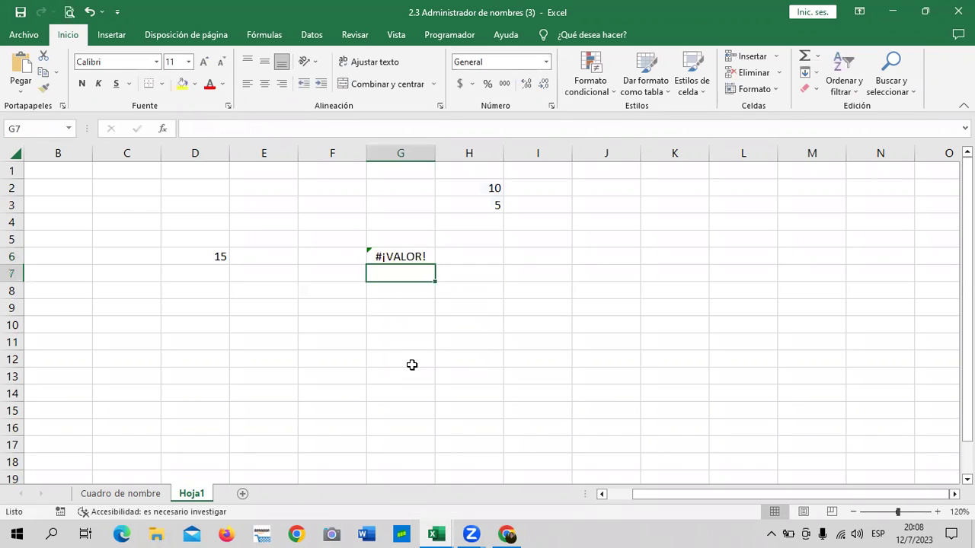
pyautogui.click(408, 254)
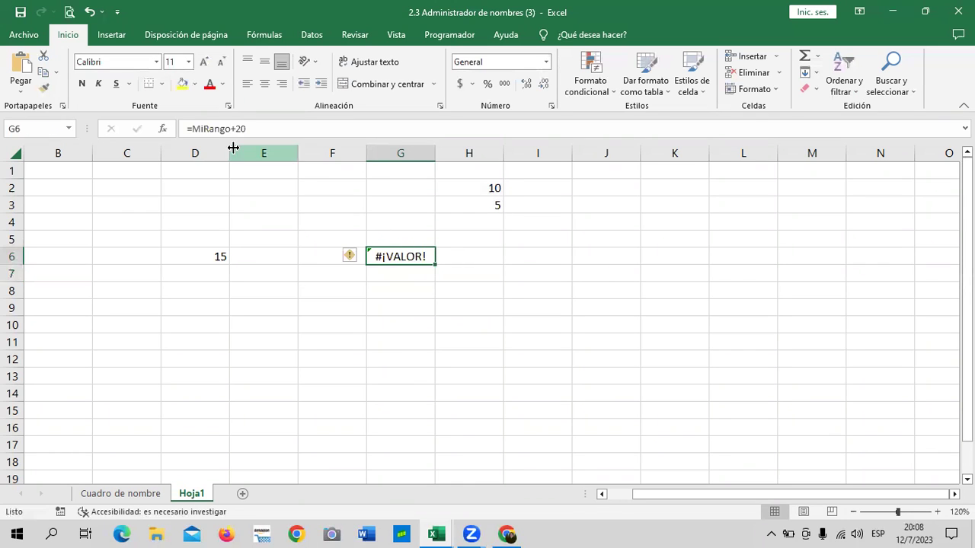
# Edit G6's formula to insert an opening parenthesis after MiRango
pyautogui.click(192, 129)
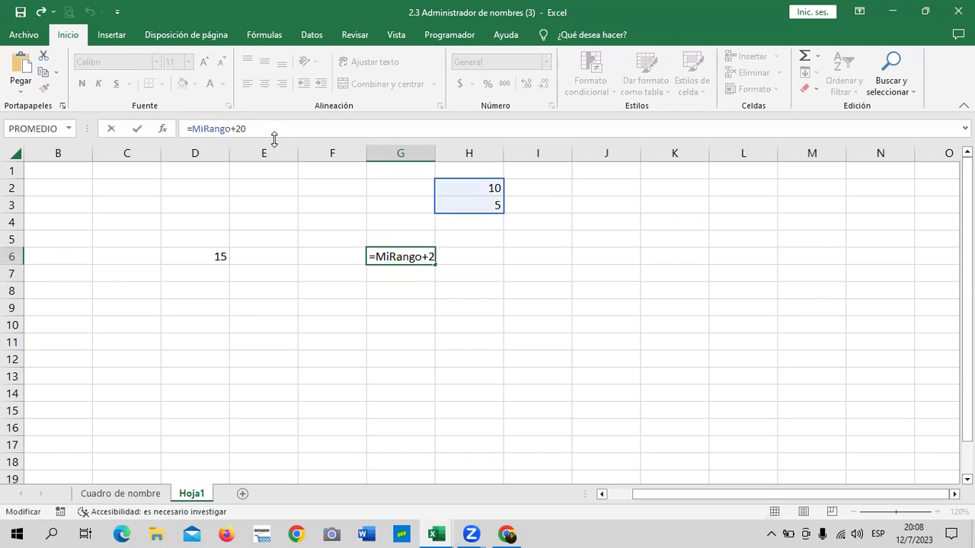
pyautogui.write('(')
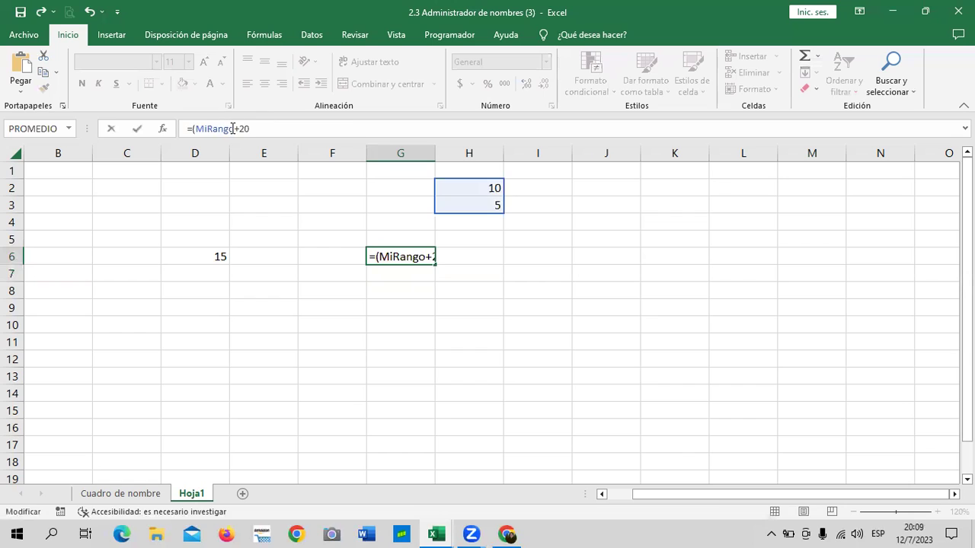
pyautogui.write(')')
pyautogui.press('BackSpace')
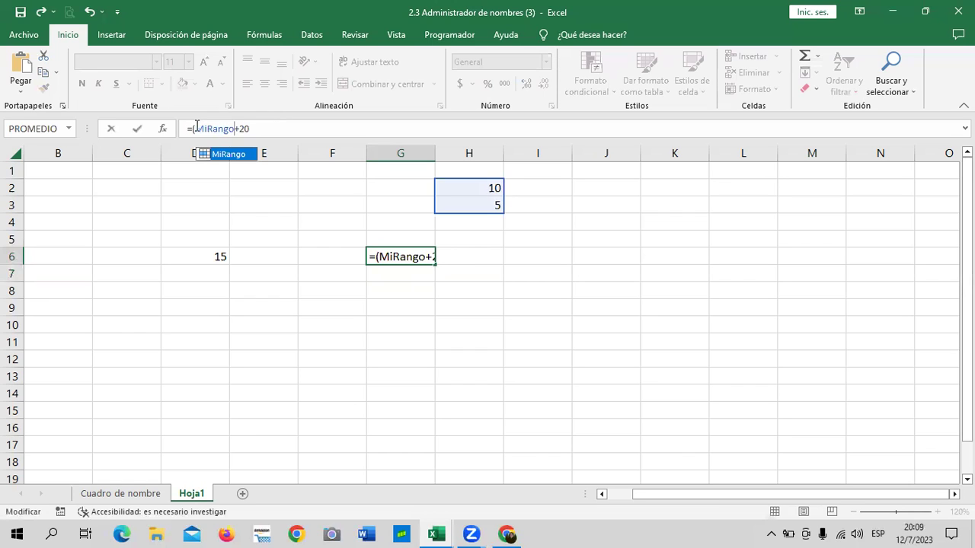
pyautogui.press('BackSpace')
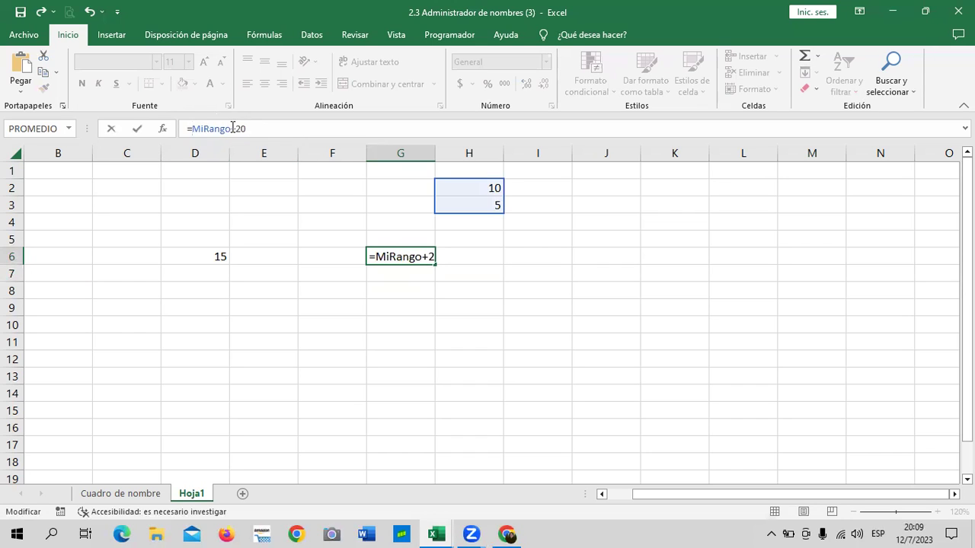
pyautogui.click(230, 128)
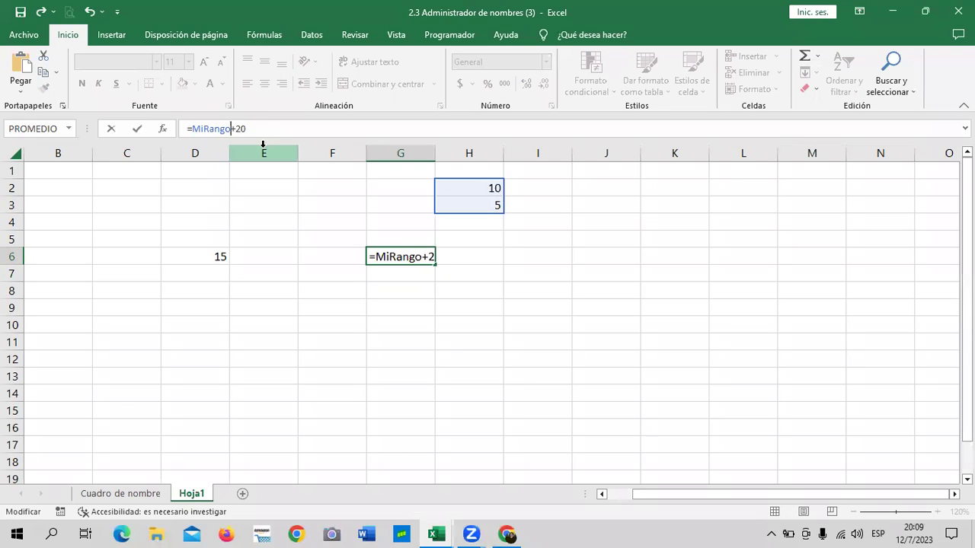
pyautogui.write('(')
pyautogui.click(270, 129)
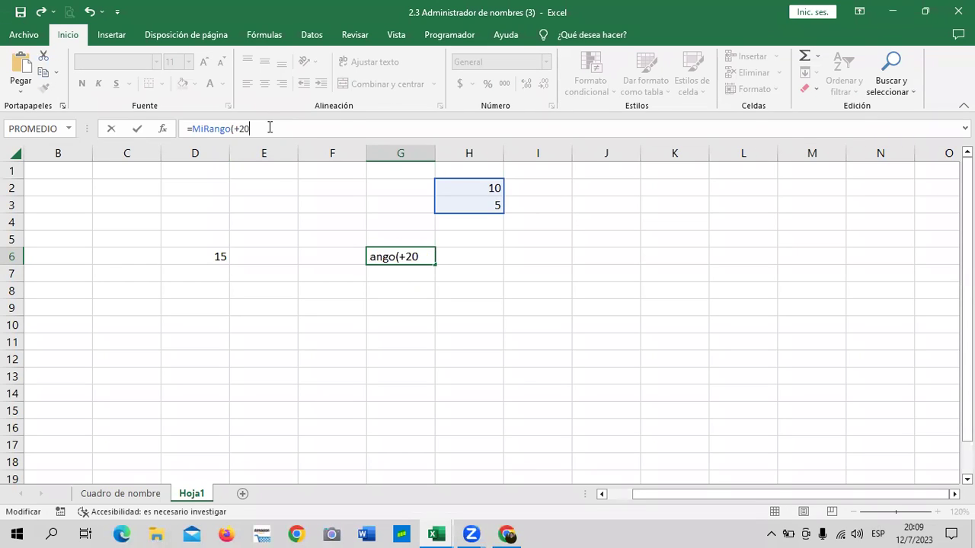
pyautogui.press('Return')
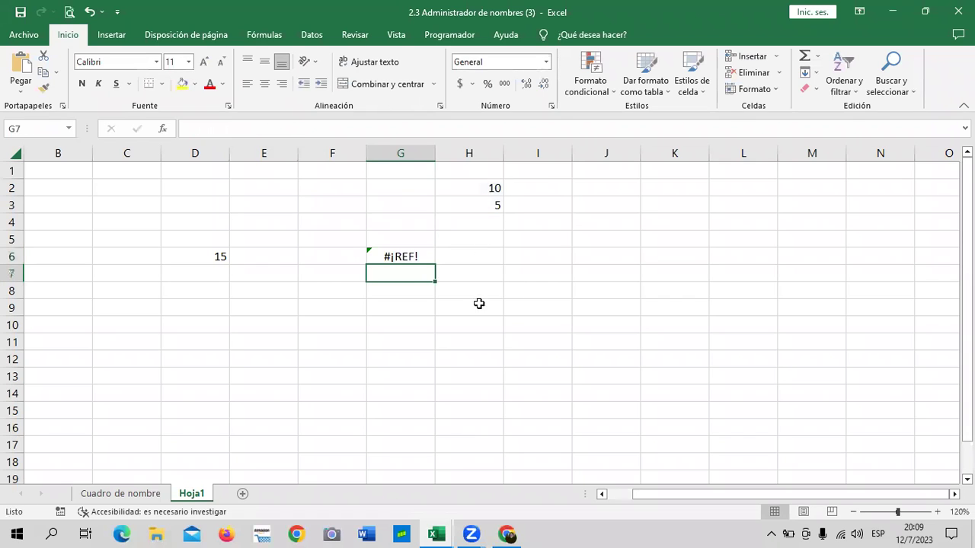
# Rewrite G6 as =(MiRango)20 and accept Excel's correction to =(MiRango)*20
pyautogui.click(410, 255)
pyautogui.click(257, 128)
pyautogui.press('BackSpace')
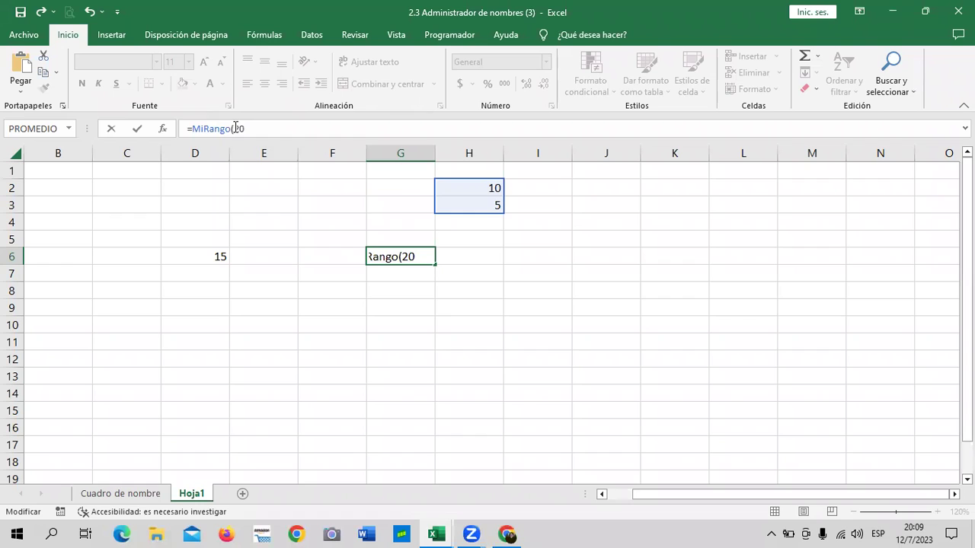
pyautogui.press('BackSpace')
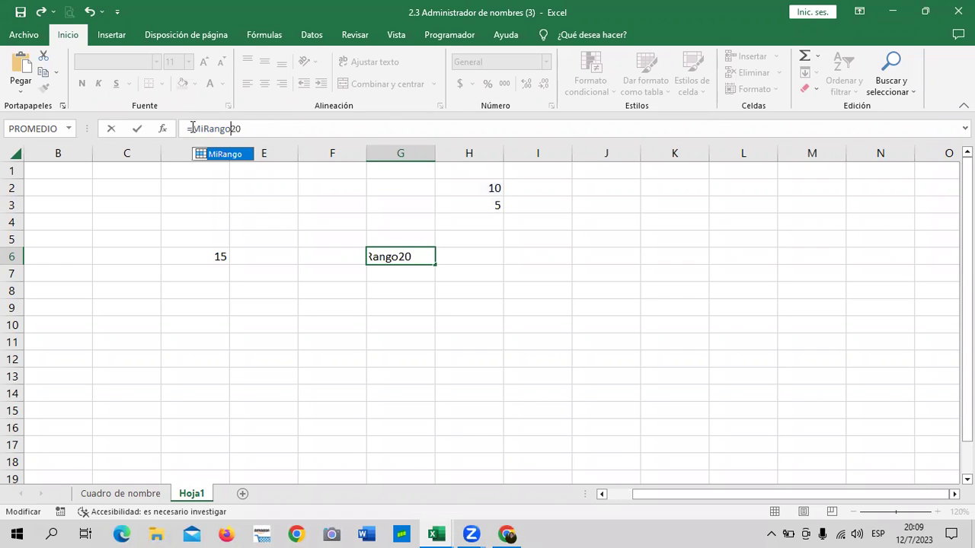
pyautogui.click(192, 128)
pyautogui.write('(')
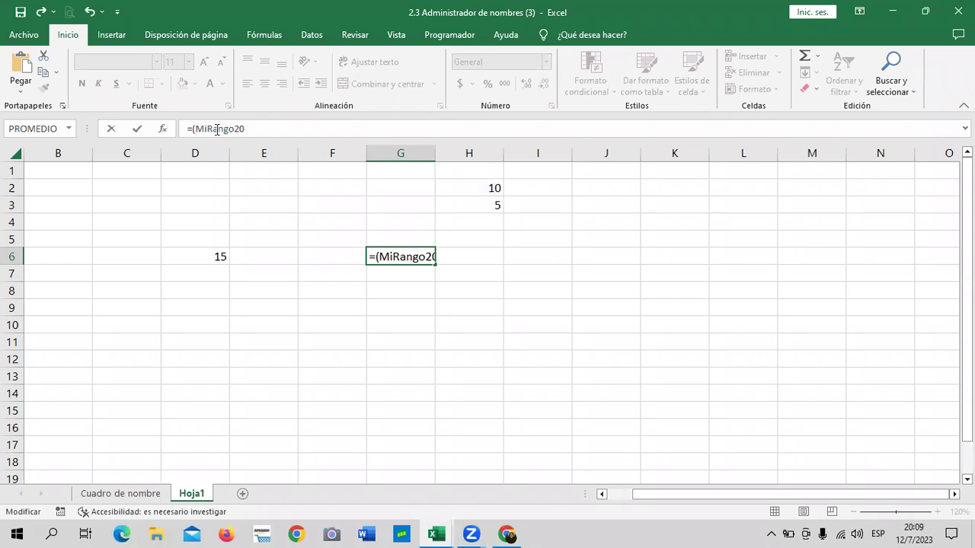
pyautogui.write(')')
pyautogui.press('Return')
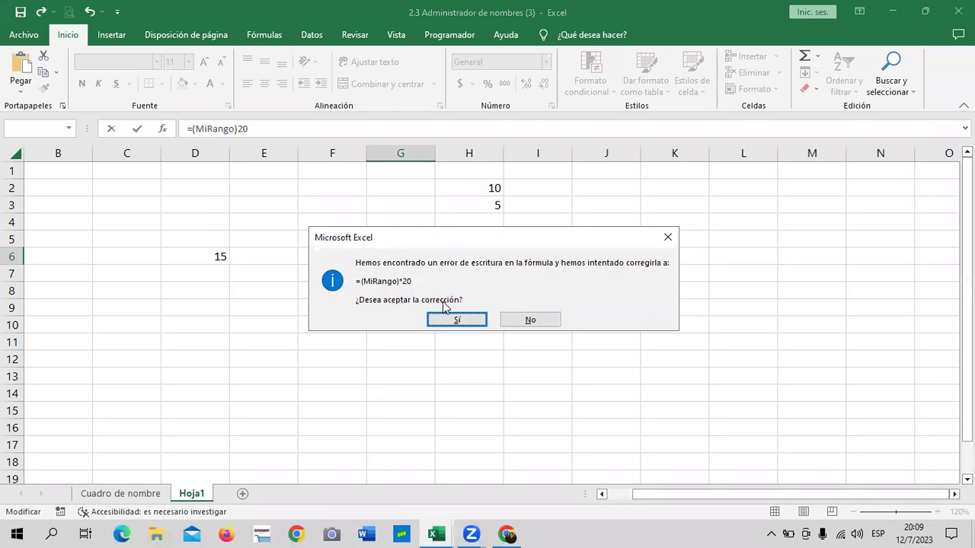
pyautogui.click(457, 320)
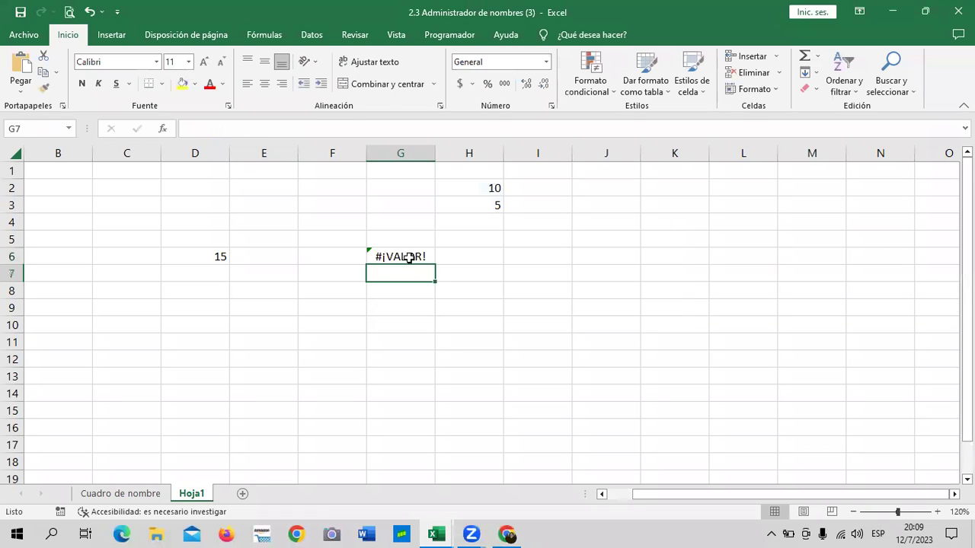
# Append % so G6 reads =(MiRango)*20%, which shows #¡VALOR!
pyautogui.click(409, 258)
pyautogui.click(276, 129)
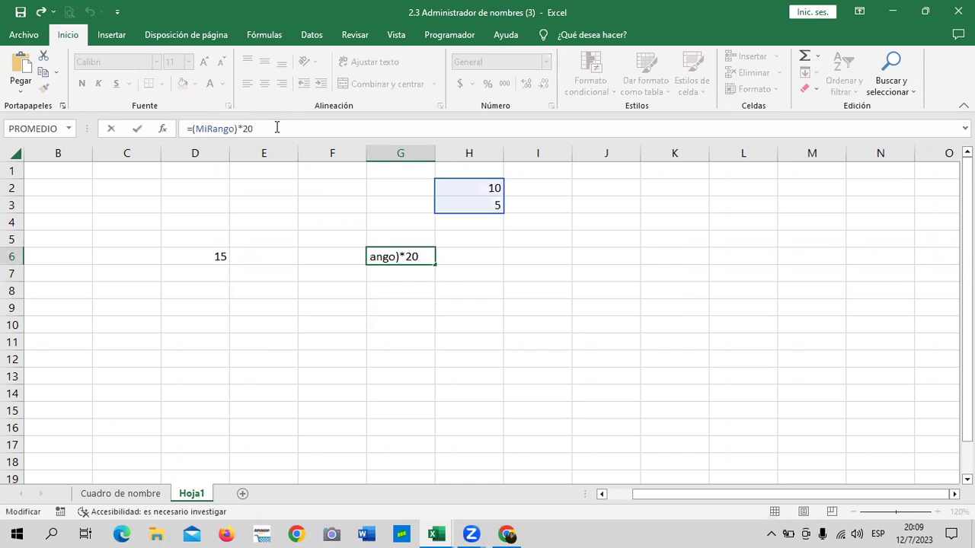
pyautogui.write('%')
pyautogui.press('Return')
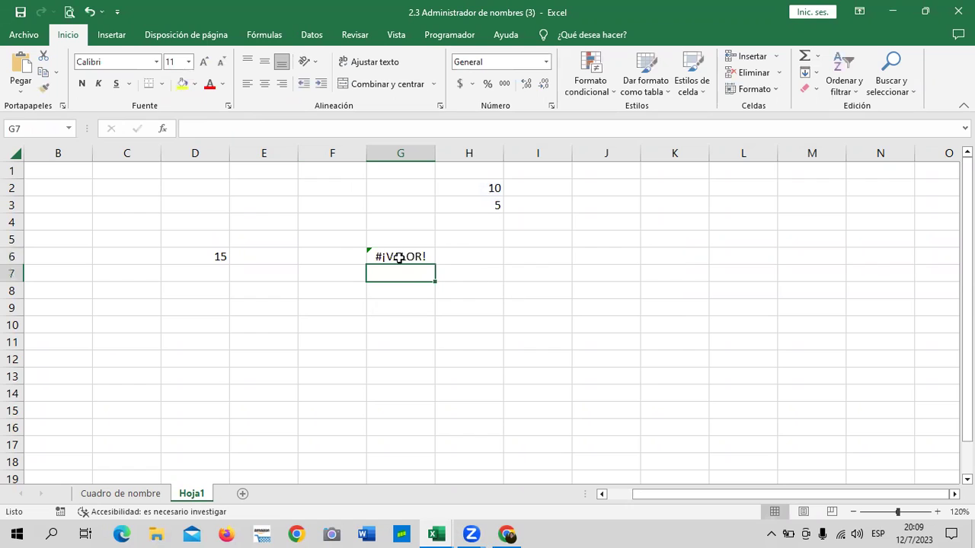
pyautogui.click(400, 257)
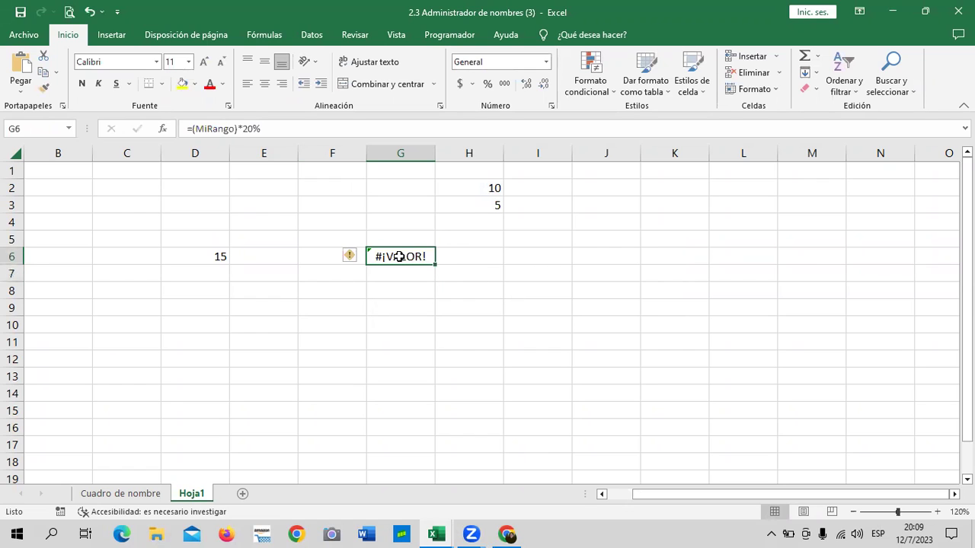
# Clear the erroring formula from G6 and review D6's =SUMA(MiRango) total of 15
pyautogui.click(203, 252)
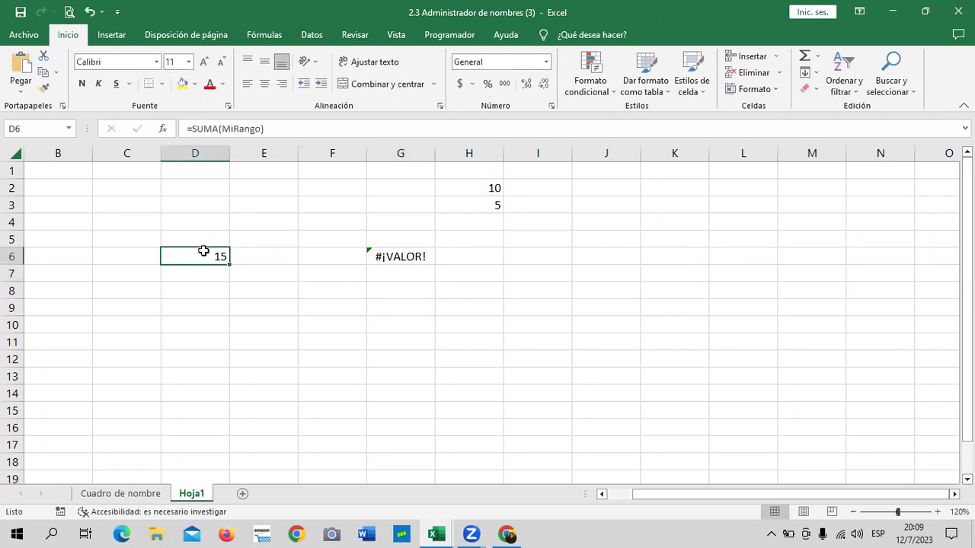
pyautogui.click(419, 252)
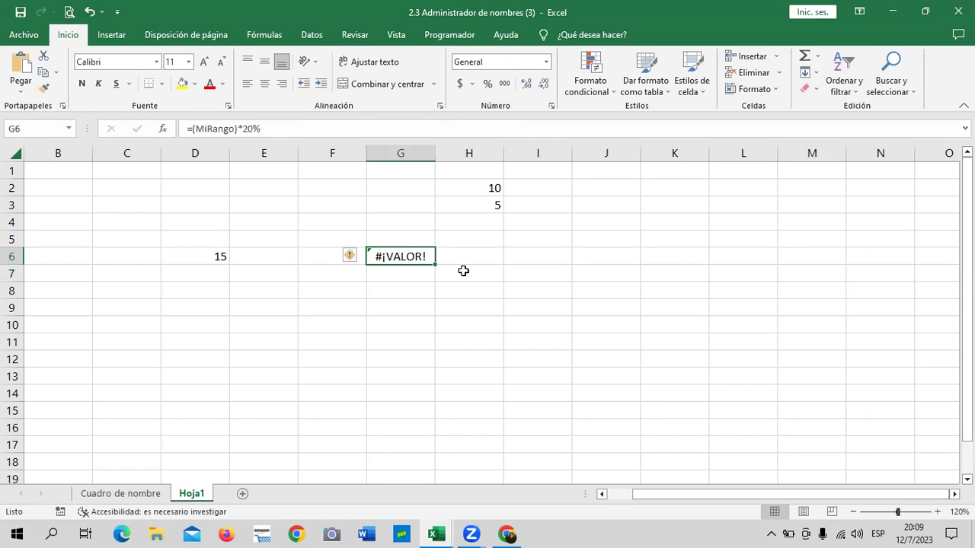
pyautogui.press('Delete')
pyautogui.click(529, 255)
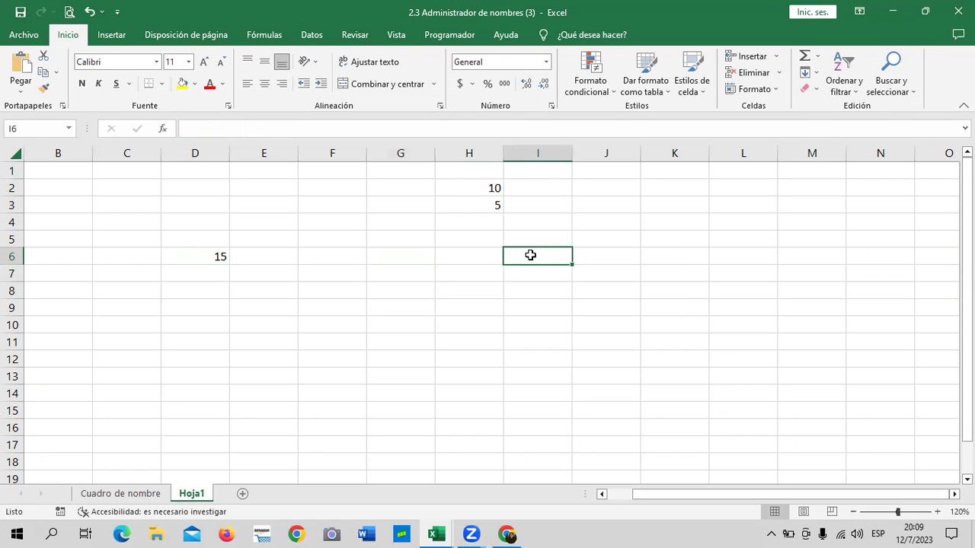
pyautogui.click(206, 252)
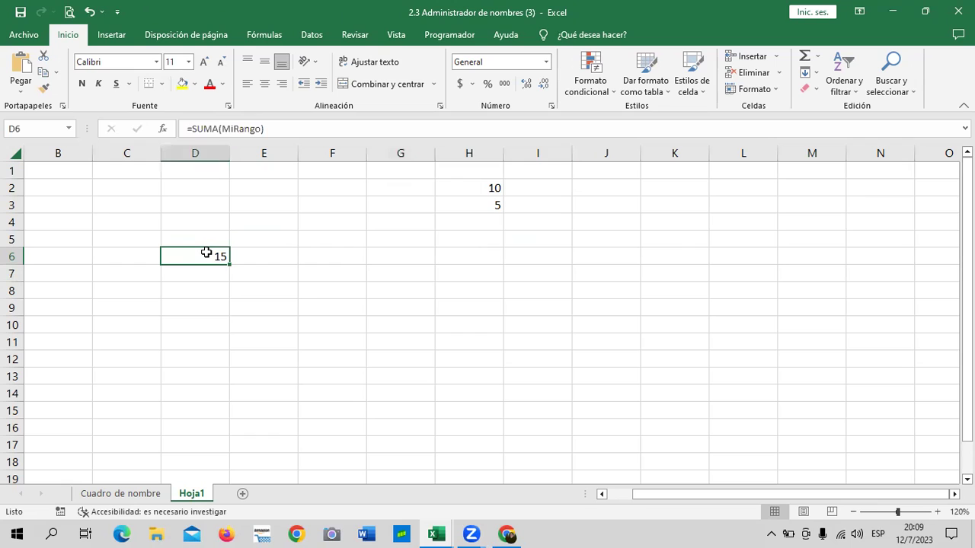
pyautogui.moveTo(473, 191); pyautogui.dragTo(473, 204)
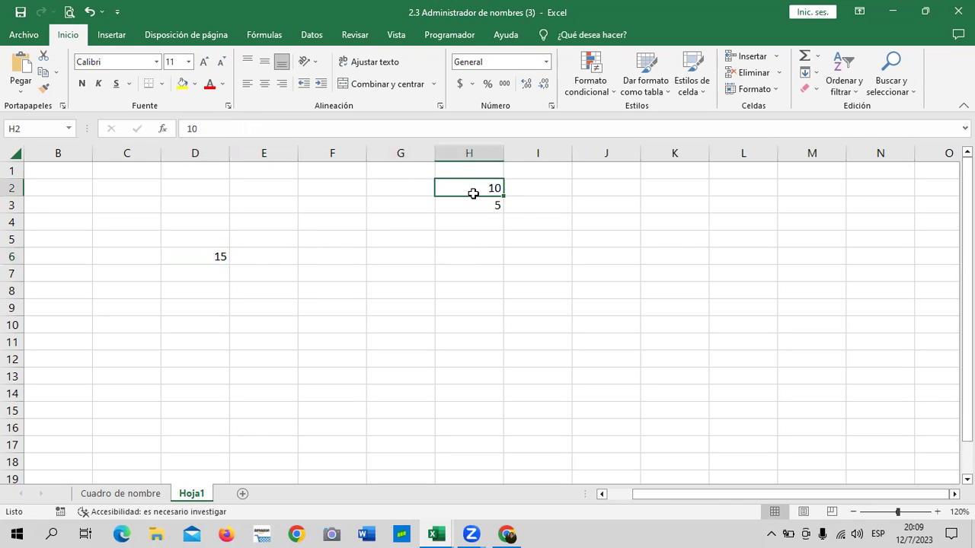
pyautogui.click(184, 254)
pyautogui.click(298, 128)
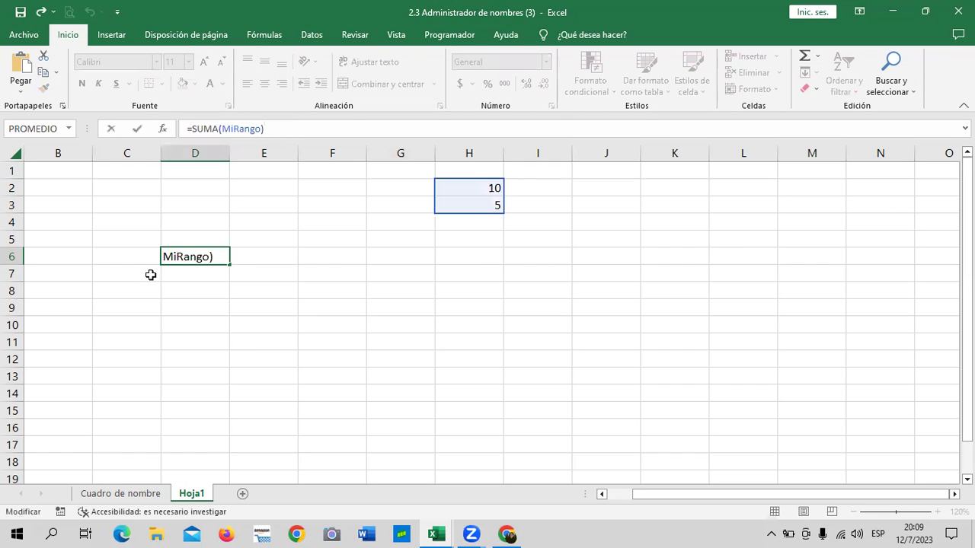
pyautogui.click(366, 290)
pyautogui.click(219, 257)
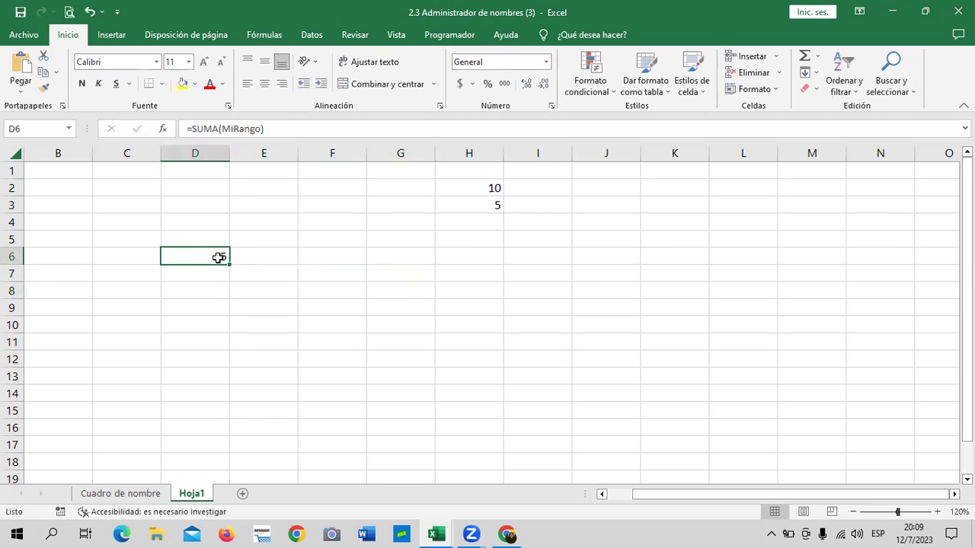
# Delete the values 10 and 5 from the MiRango range H2:H3
pyautogui.moveTo(489, 187)
pyautogui.mouseDown()
pyautogui.moveTo(487, 214)
pyautogui.moveTo(469, 201)
pyautogui.mouseUp()
pyautogui.click(578, 238)
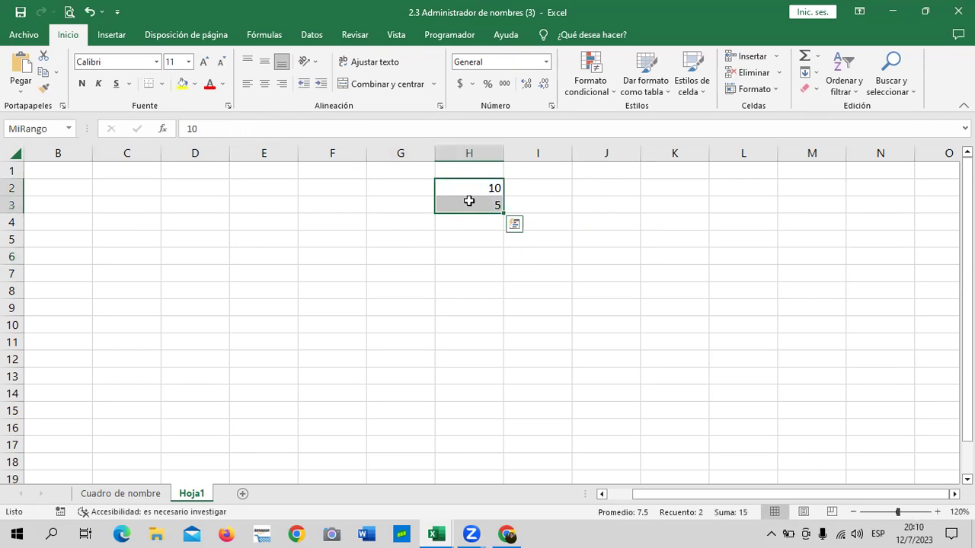
pyautogui.press('Delete')
pyautogui.click(594, 220)
pyautogui.moveTo(478, 185); pyautogui.dragTo(477, 200)
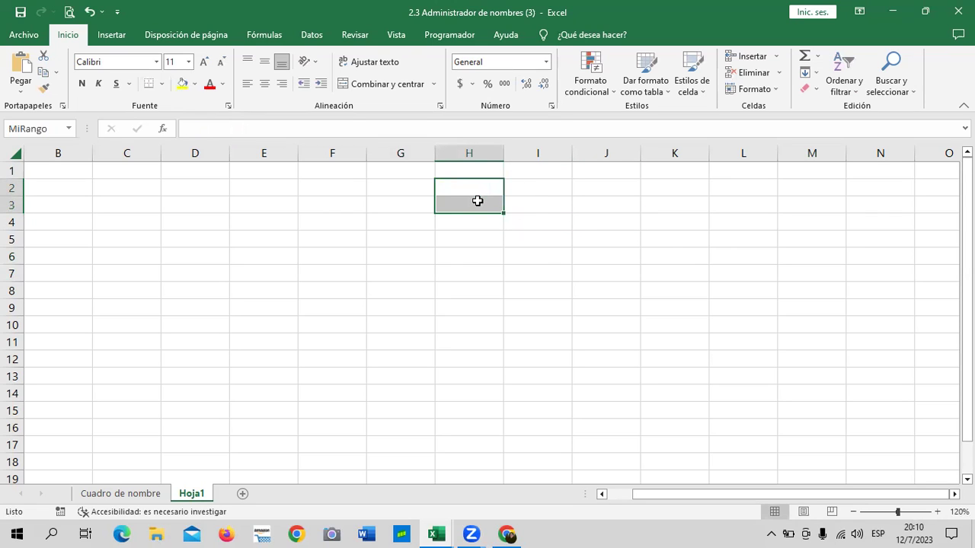
pyautogui.click(601, 201)
pyautogui.moveTo(473, 183); pyautogui.dragTo(451, 199)
pyautogui.click(632, 258)
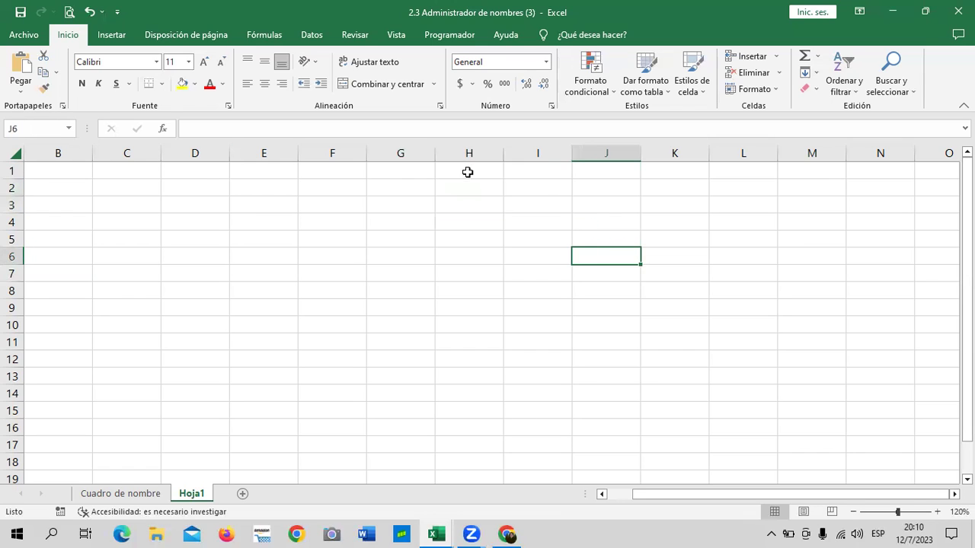
pyautogui.moveTo(451, 184); pyautogui.dragTo(450, 210)
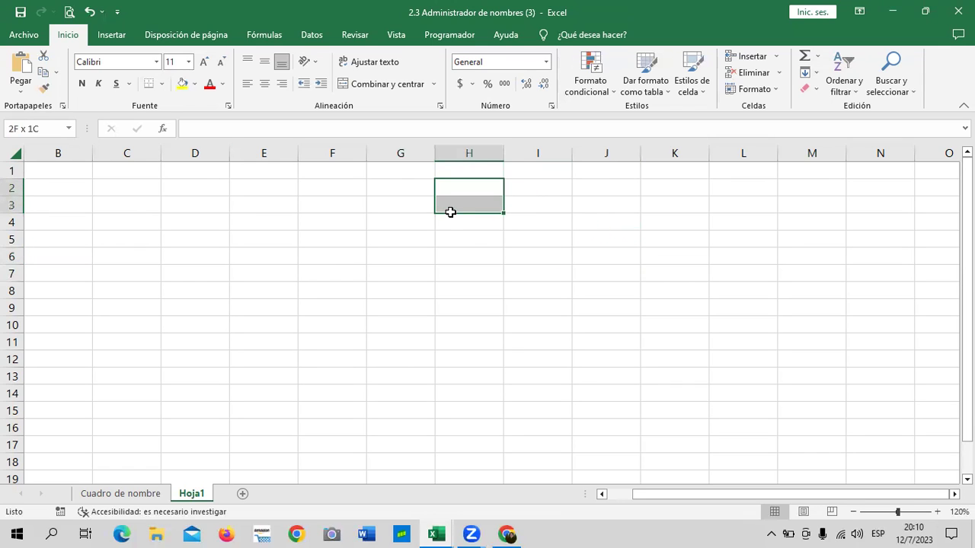
pyautogui.click(400, 187)
pyautogui.click(425, 270)
pyautogui.moveTo(472, 173); pyautogui.dragTo(469, 205)
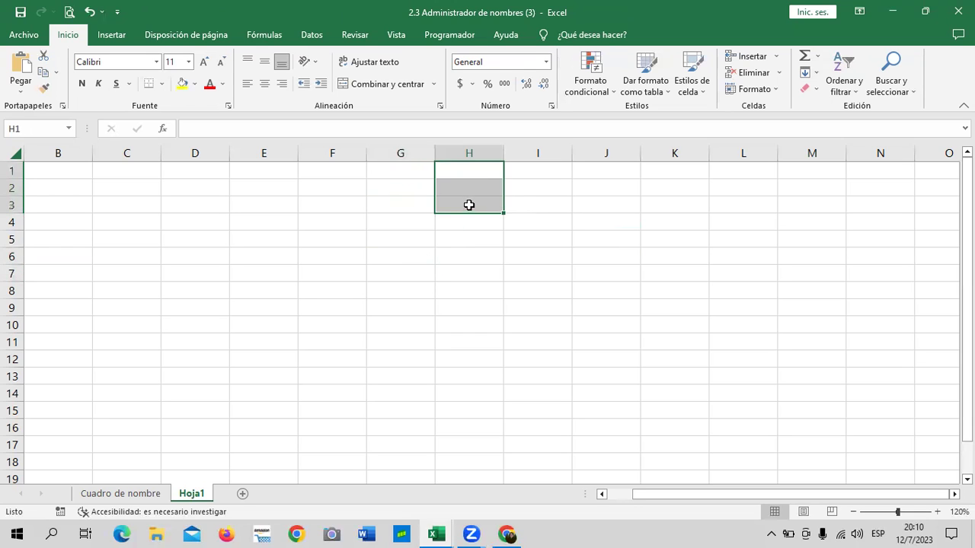
pyautogui.click(480, 272)
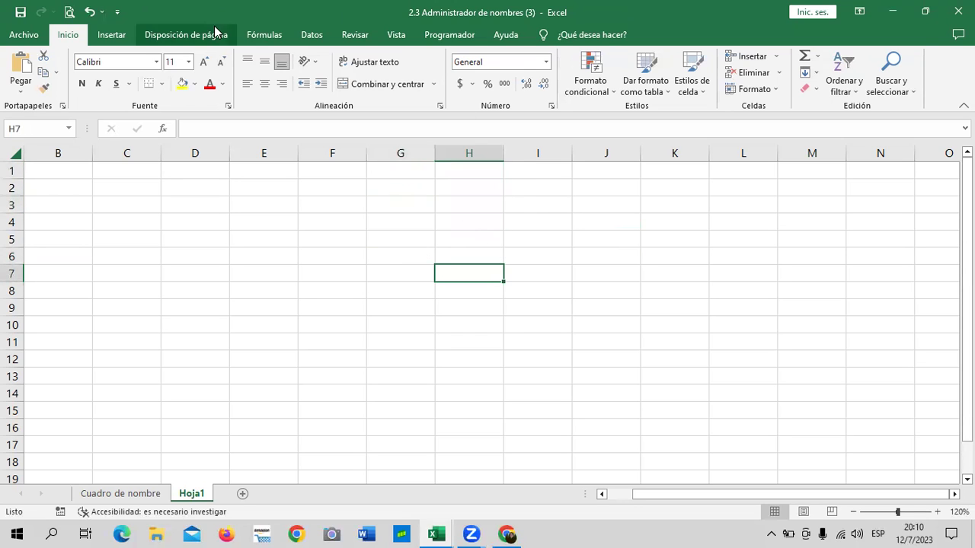
pyautogui.click(264, 35)
pyautogui.click(406, 71)
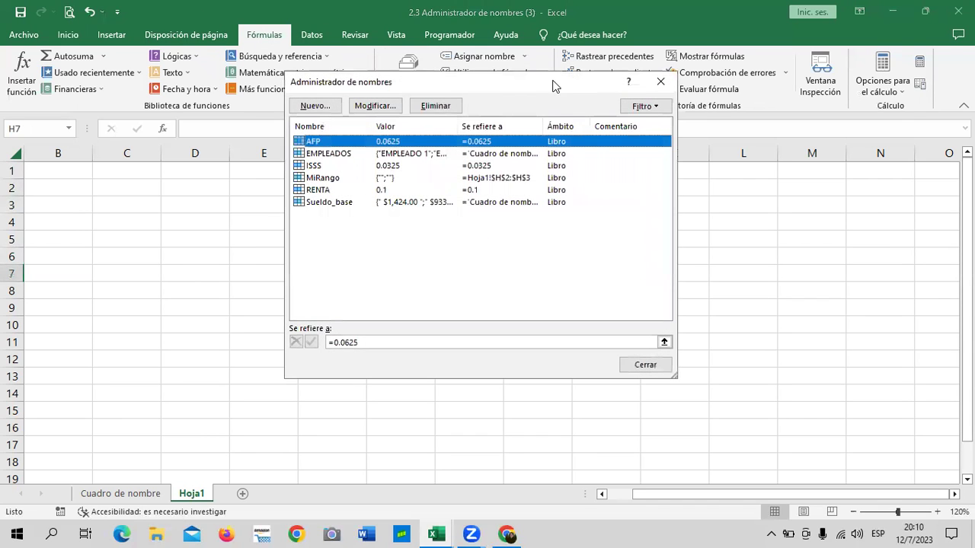
pyautogui.moveTo(554, 91); pyautogui.dragTo(624, 107)
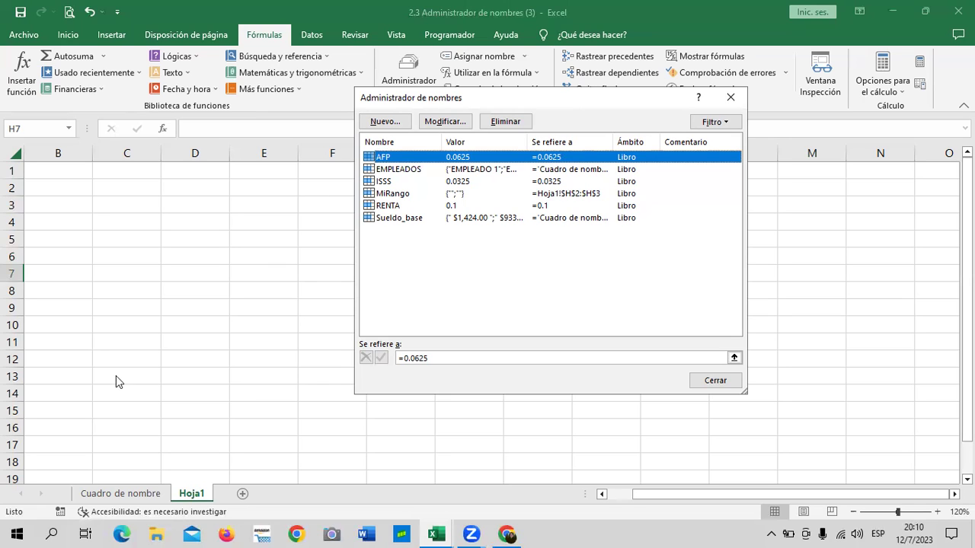
pyautogui.click(731, 97)
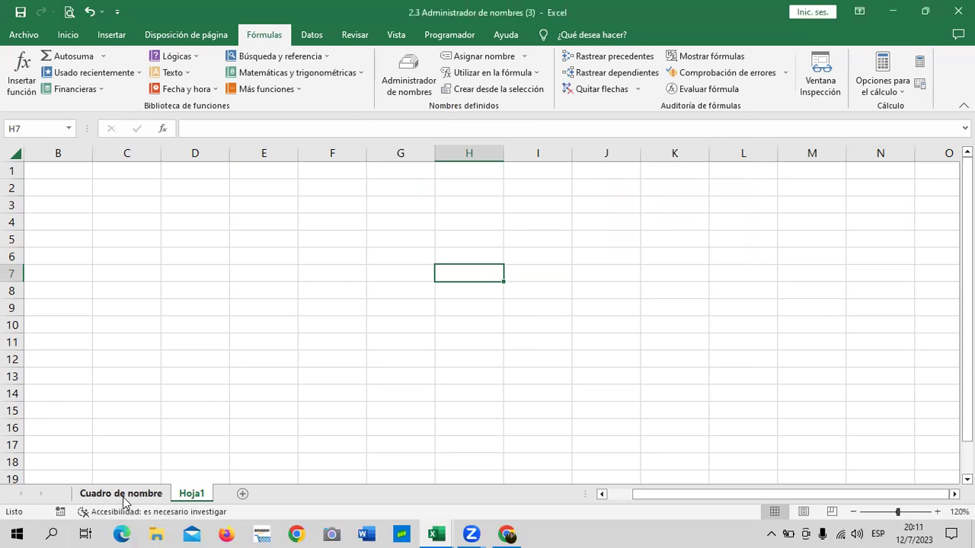
# On the Cuadro de nombre sheet, delete the Sueldo_base, RENTA and MiRango names
pyautogui.click(102, 494)
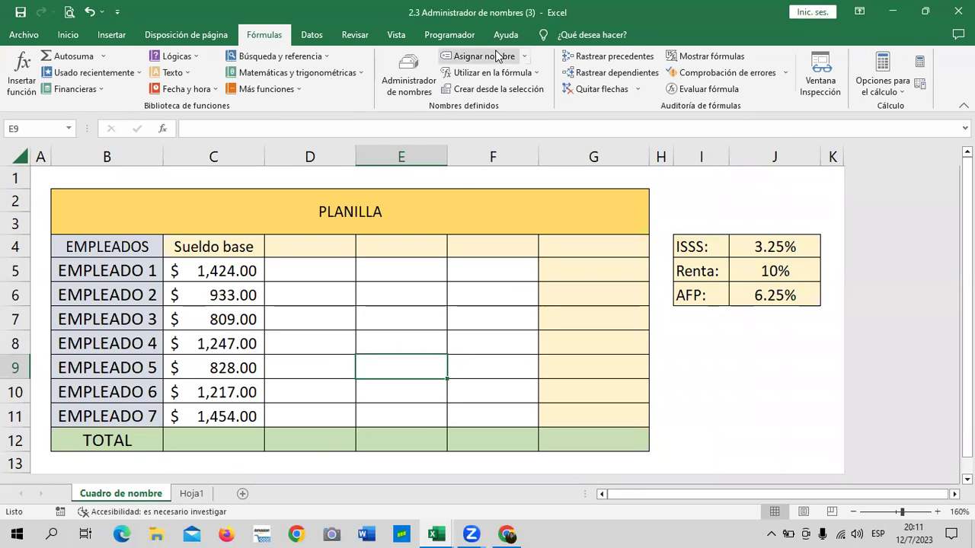
pyautogui.click(415, 78)
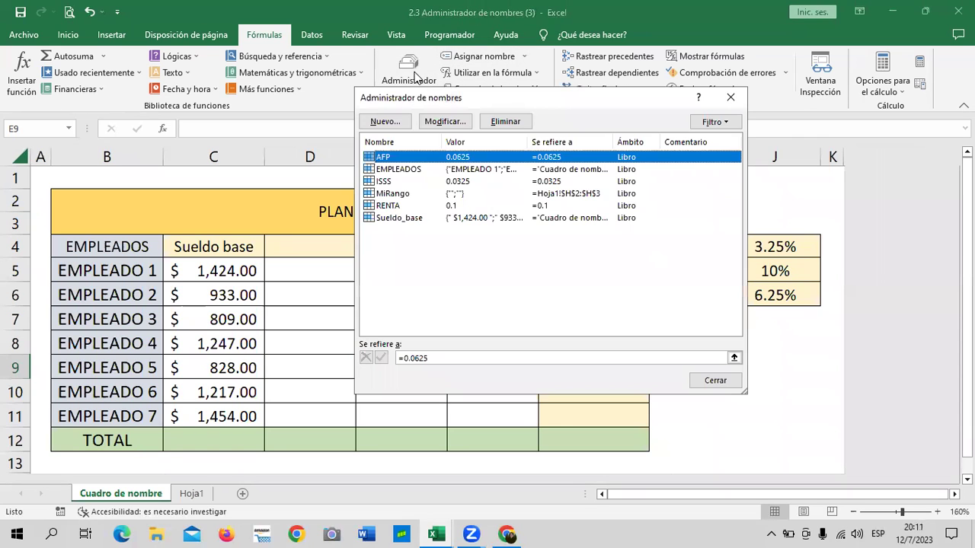
pyautogui.click(398, 219)
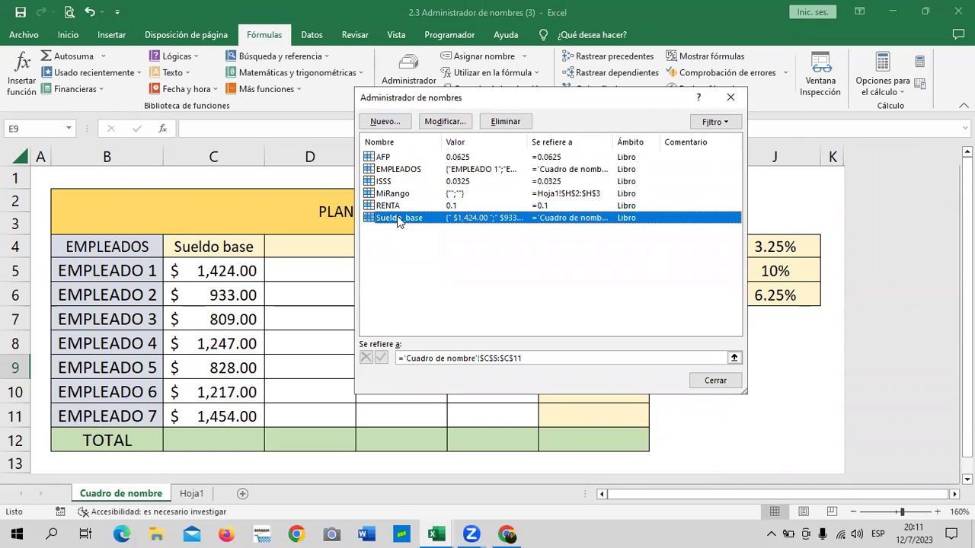
pyautogui.click(505, 121)
pyautogui.click(457, 306)
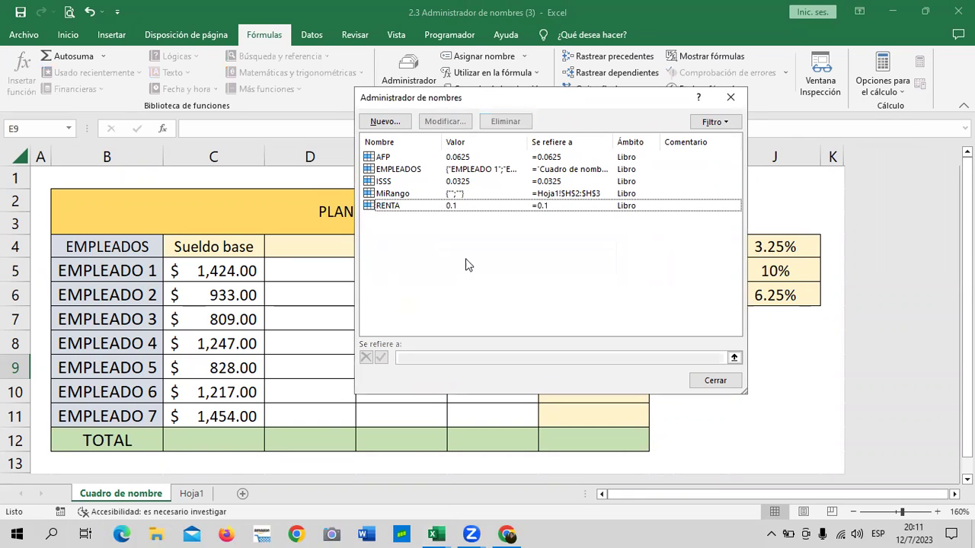
pyautogui.click(418, 204)
pyautogui.click(514, 122)
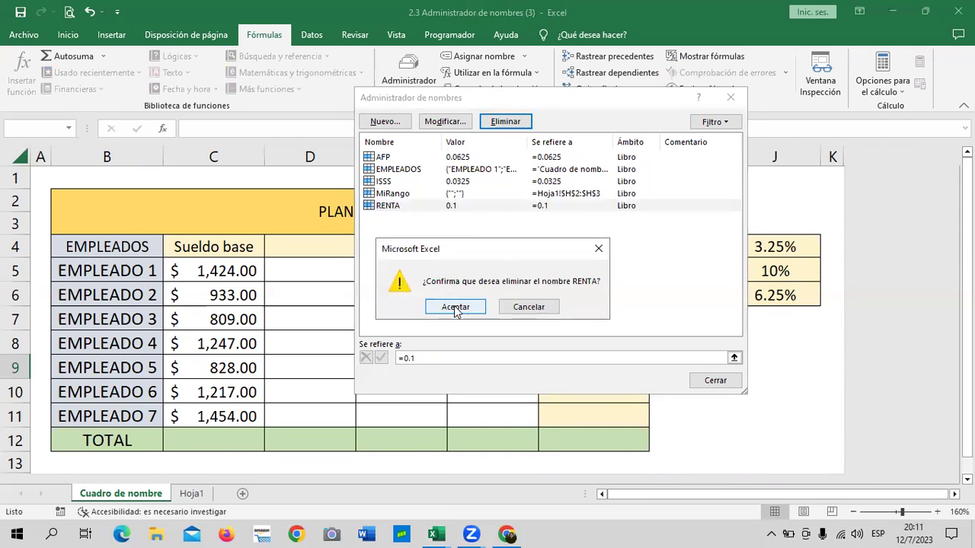
pyautogui.click(457, 307)
pyautogui.click(425, 195)
pyautogui.click(505, 121)
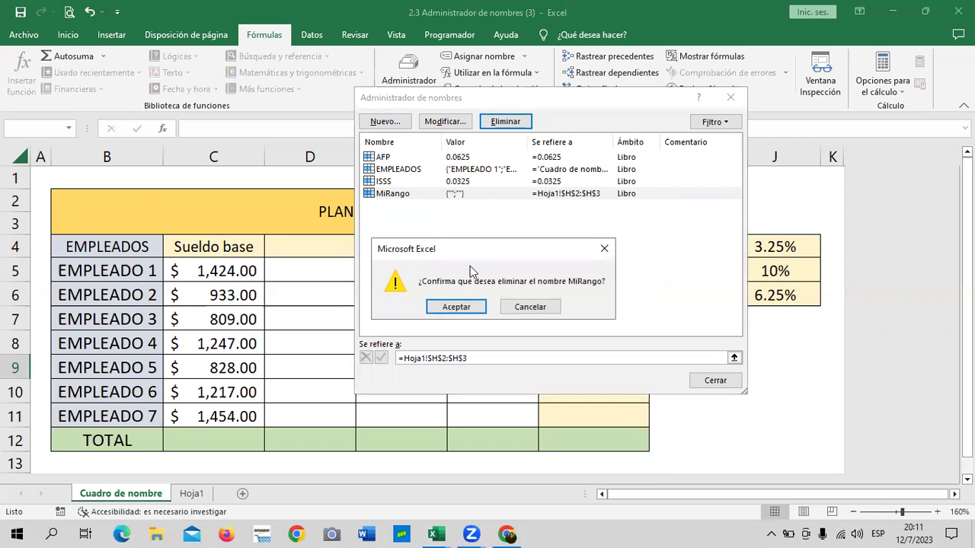
pyautogui.click(456, 307)
# Delete the remaining ISSS, EMPLEADOS and AFP names and close the Administrador de nombres
pyautogui.click(446, 181)
pyautogui.click(505, 122)
pyautogui.click(457, 306)
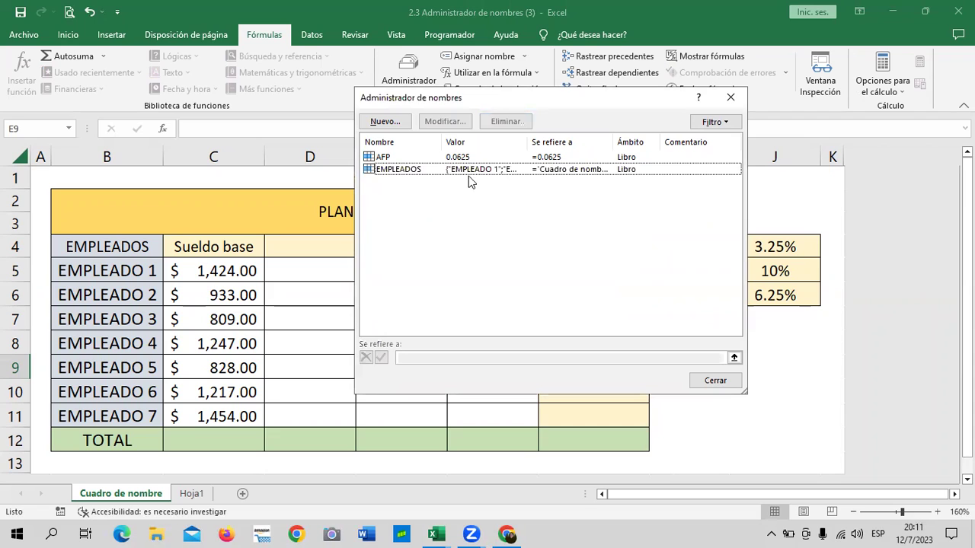
pyautogui.click(469, 170)
pyautogui.click(505, 121)
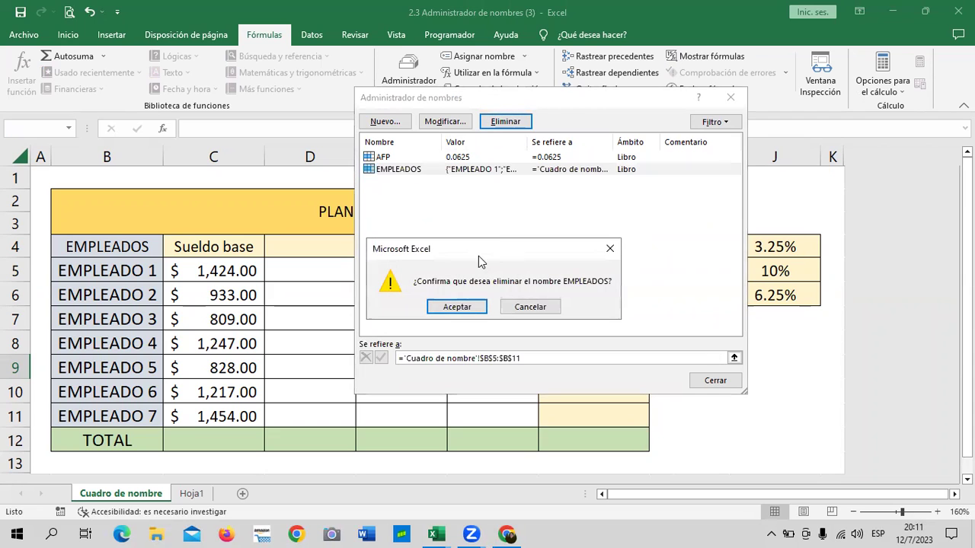
pyautogui.click(472, 307)
pyautogui.click(497, 159)
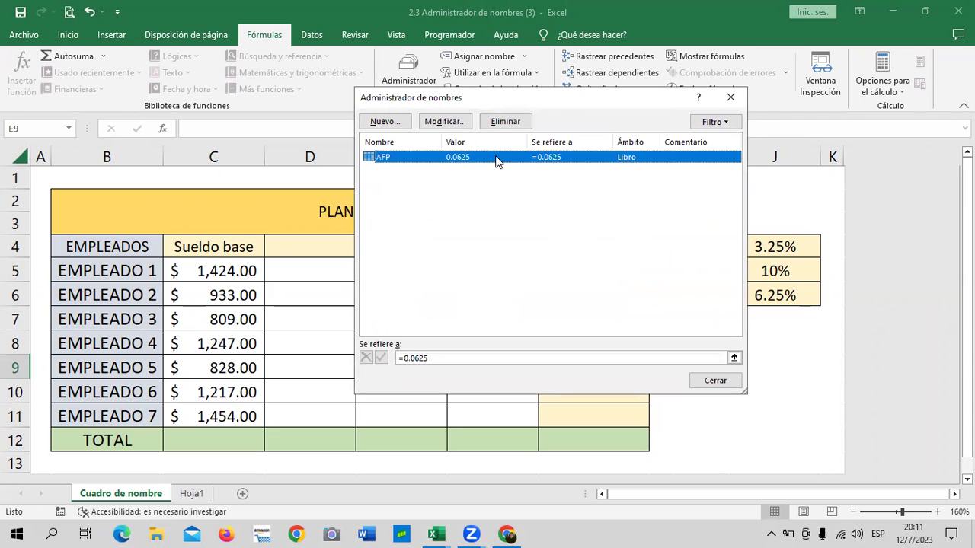
pyautogui.click(513, 123)
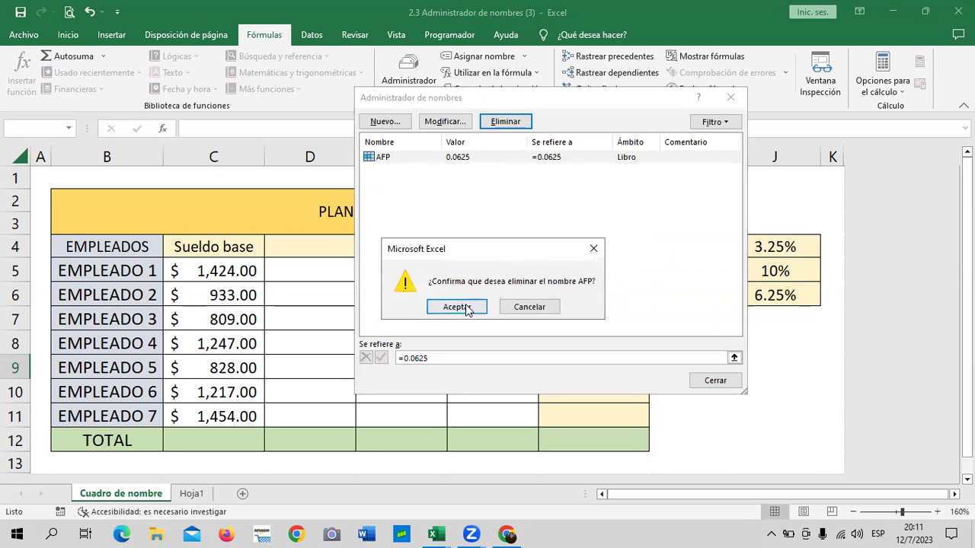
pyautogui.click(467, 307)
pyautogui.click(717, 376)
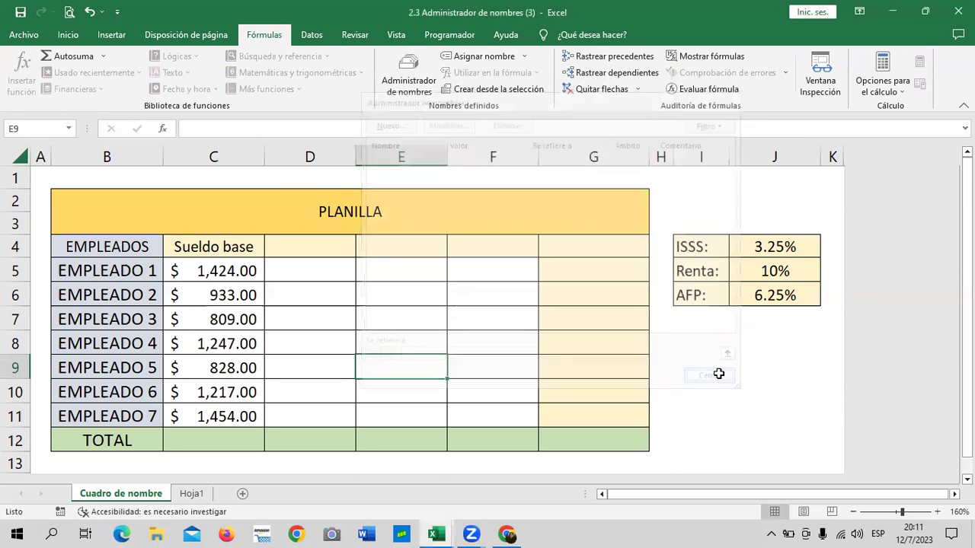
# Recheck the Administrador de nombres to confirm no defined names remain
pyautogui.moveTo(300, 225); pyautogui.dragTo(467, 414)
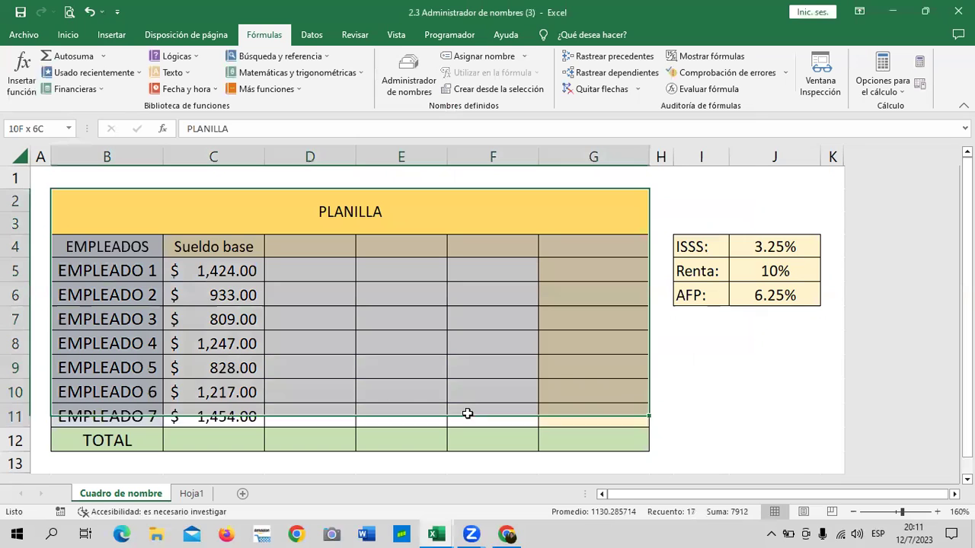
pyautogui.click(404, 318)
pyautogui.click(409, 70)
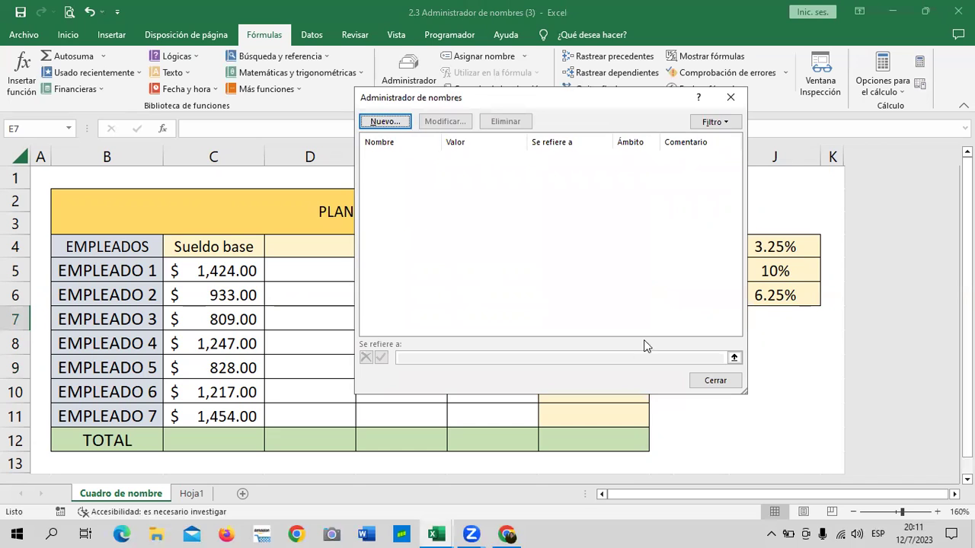
pyautogui.click(730, 98)
pyautogui.click(396, 272)
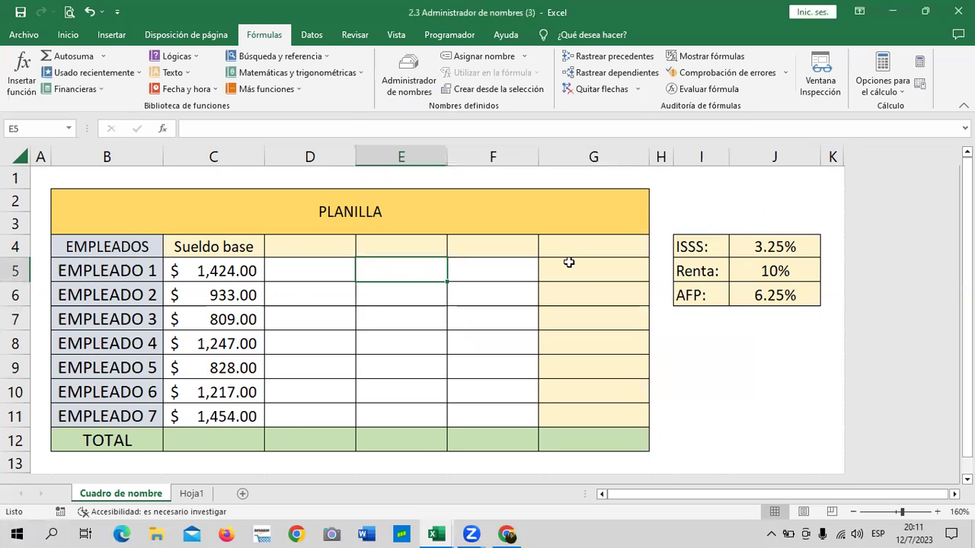
pyautogui.click(506, 533)
# Review the lesson's OPERACIONES CON RANGOS =SUMA examples in Chrome, then return to Excel
pyautogui.scroll(-2, 566, 314)
pyautogui.scroll(-3, 560, 331)
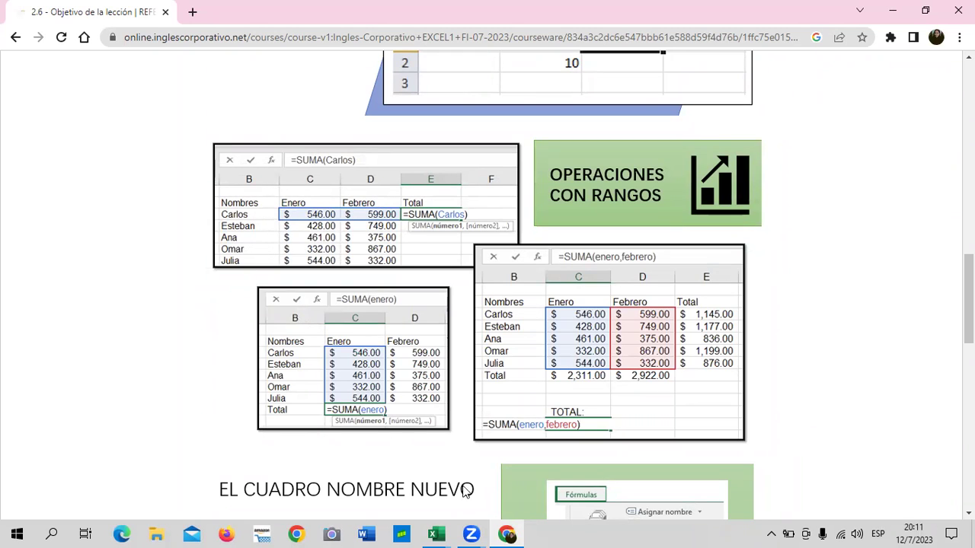
pyautogui.click(437, 534)
# Go to Hoja1 and inspect the emptied H2:H3 range
pyautogui.click(358, 472)
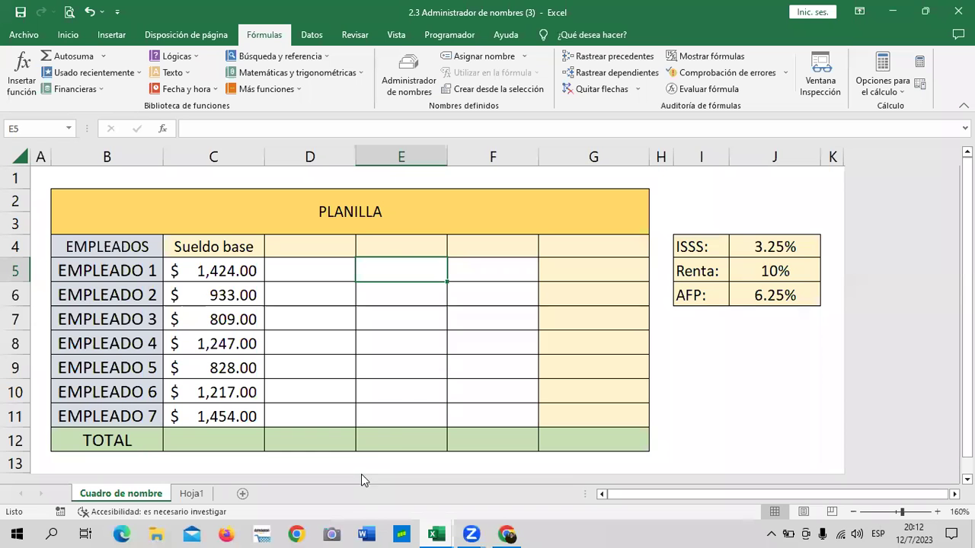
pyautogui.click(192, 493)
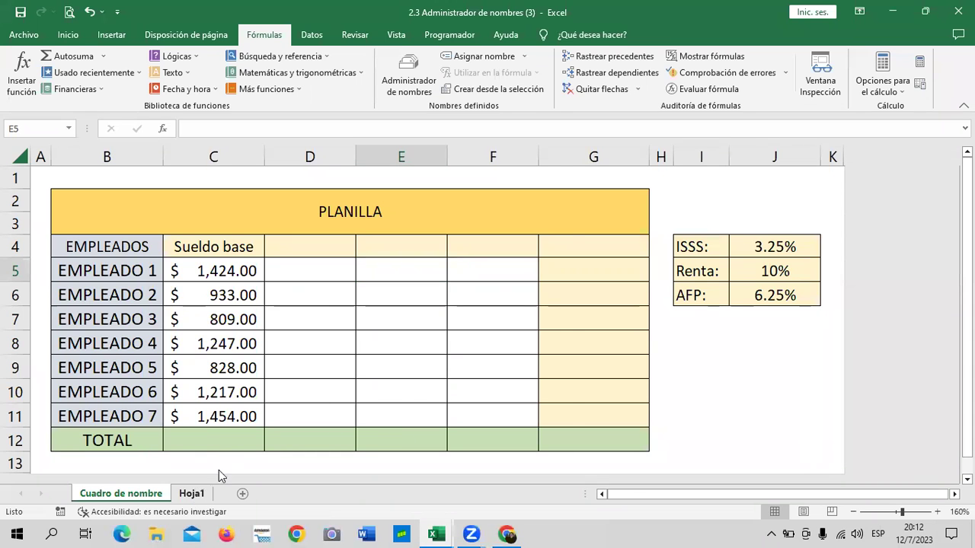
pyautogui.click(607, 322)
pyautogui.moveTo(481, 185); pyautogui.dragTo(477, 211)
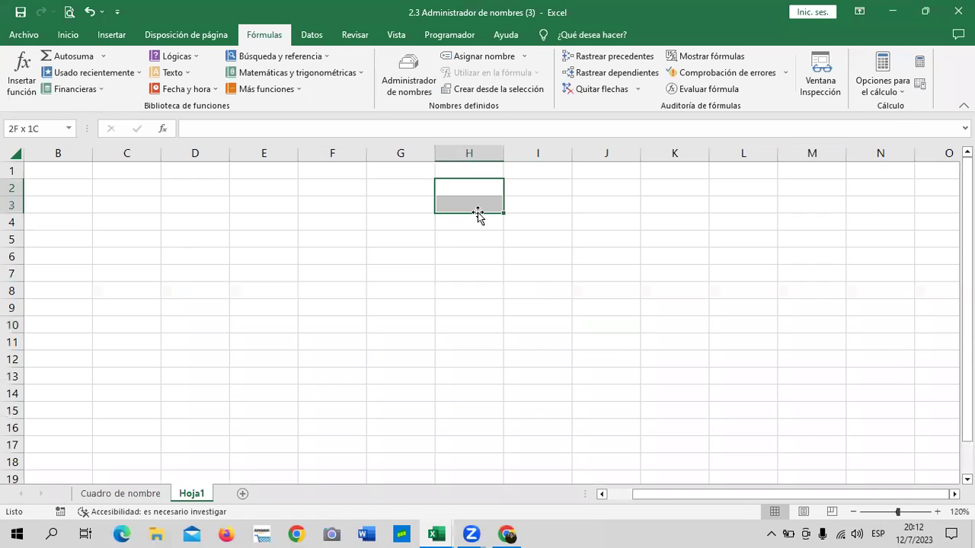
pyautogui.click(488, 185)
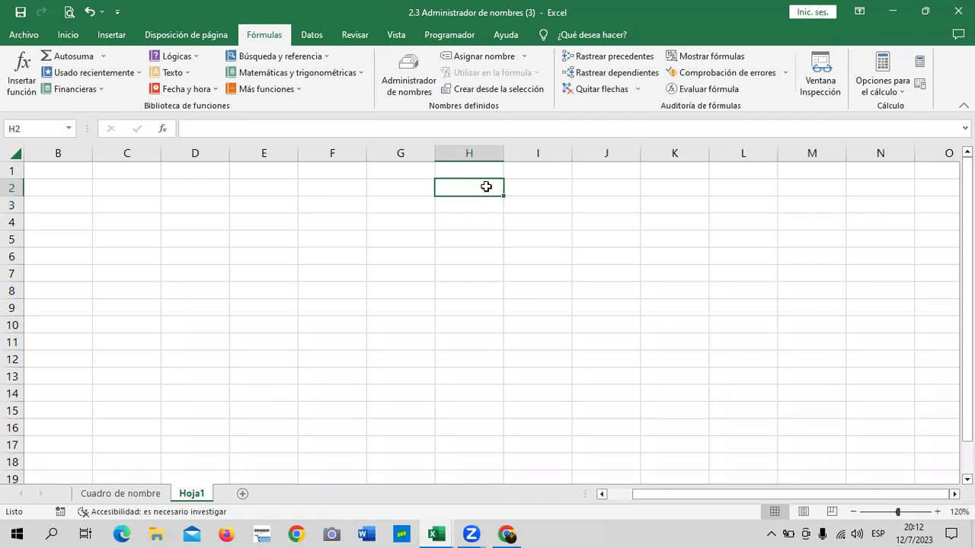
pyautogui.press('Return')
pyautogui.moveTo(478, 192); pyautogui.dragTo(471, 207)
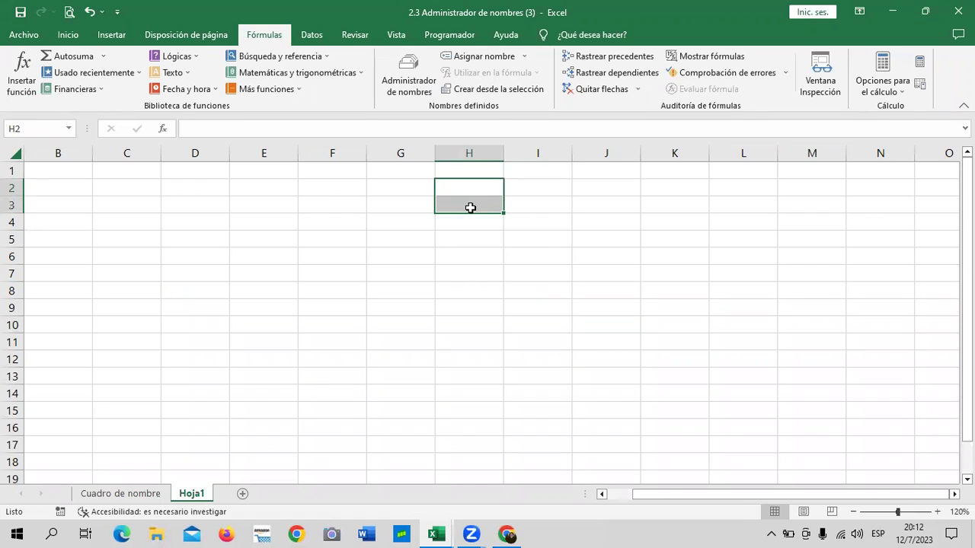
pyautogui.click(401, 290)
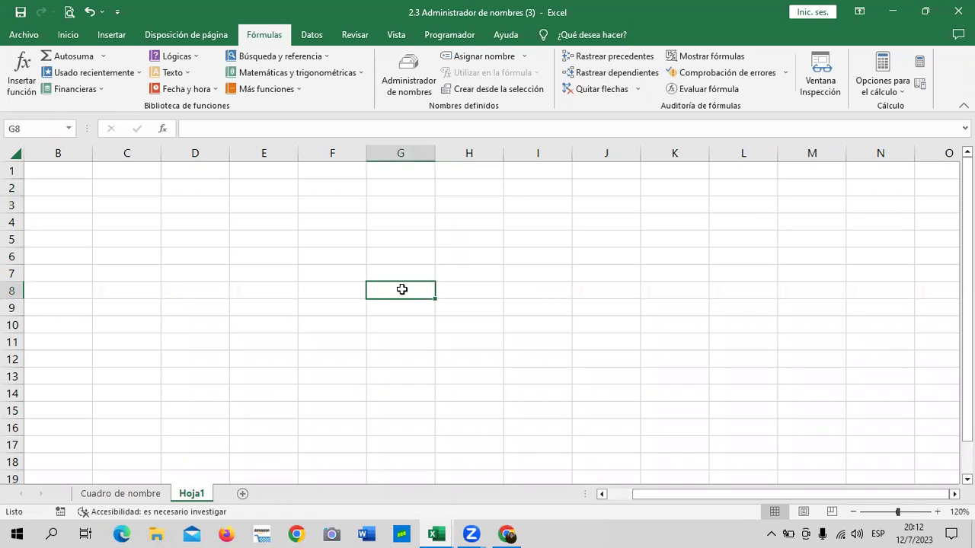
# In capitals, type NOMBRES in E3, then CARLOS, ESTEBAN and ANA below it
pyautogui.click(257, 203)
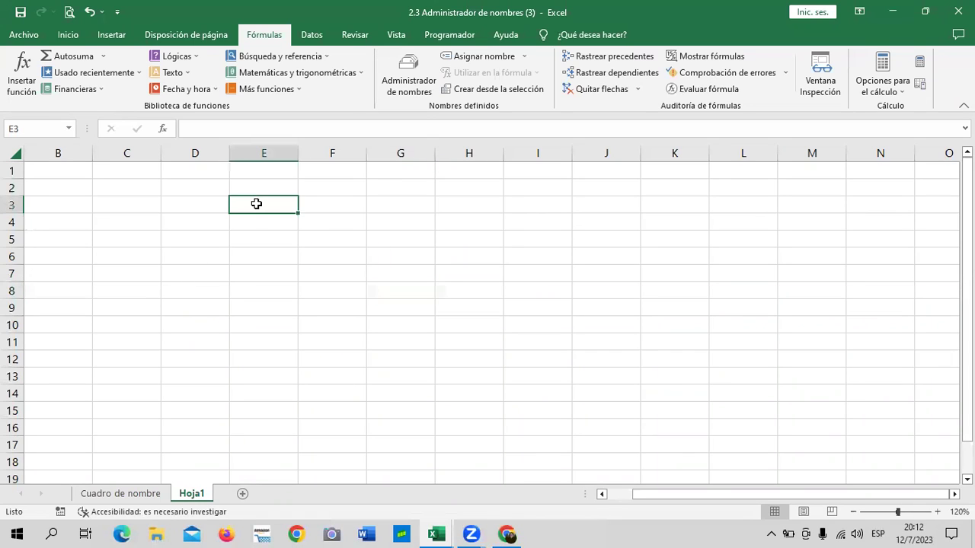
pyautogui.press('capslock')
pyautogui.write('N')
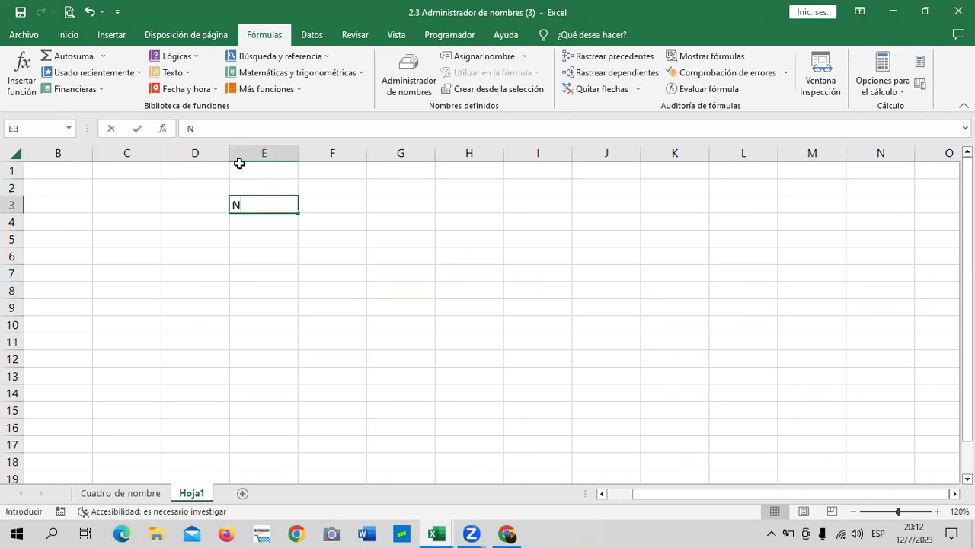
pyautogui.write('OMBRES')
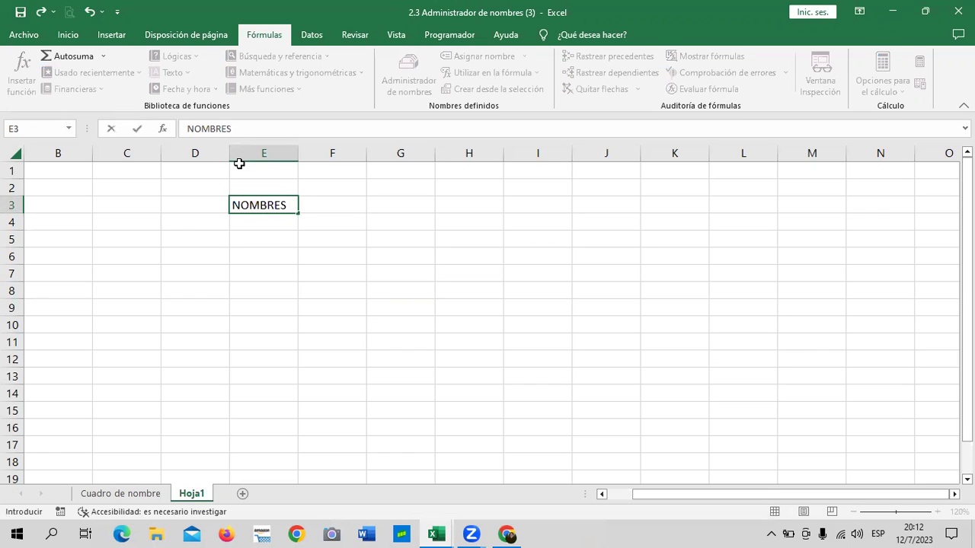
pyautogui.press('Return')
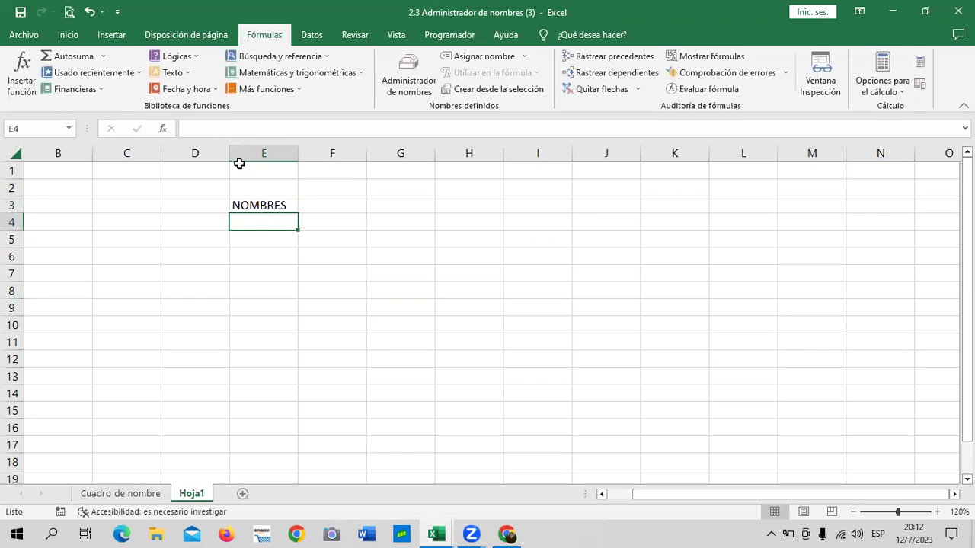
pyautogui.write('CARLOS')
pyautogui.press('Return')
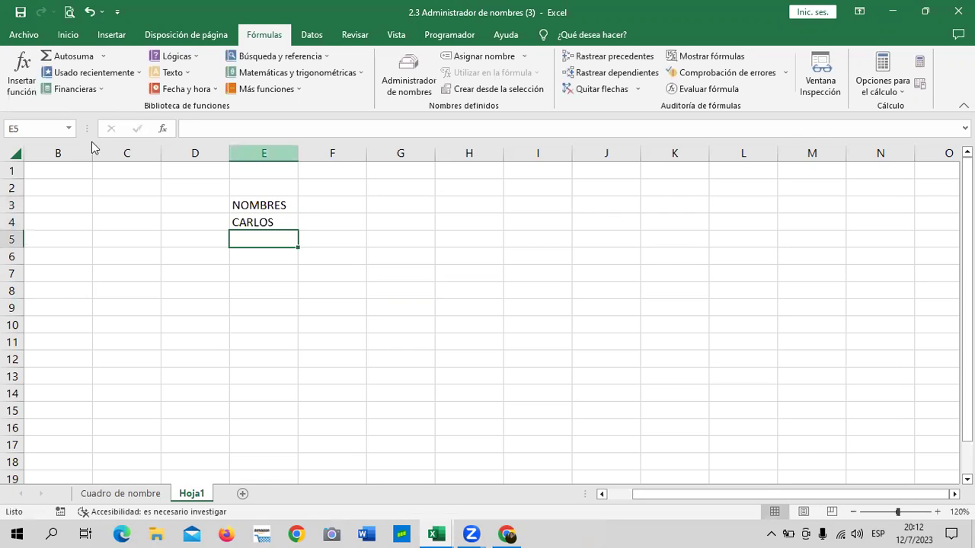
pyautogui.write('ESTEBAN')
pyautogui.press('Return')
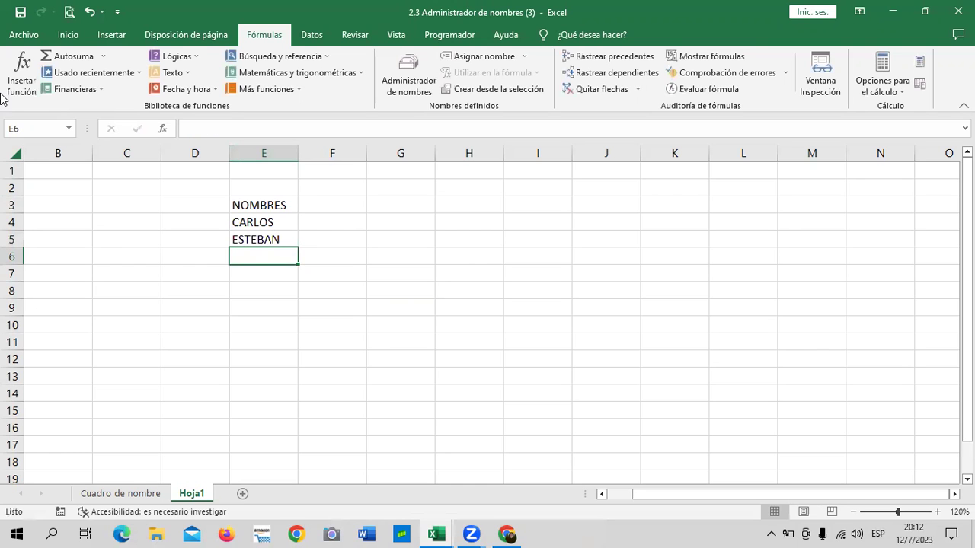
pyautogui.write('ANA')
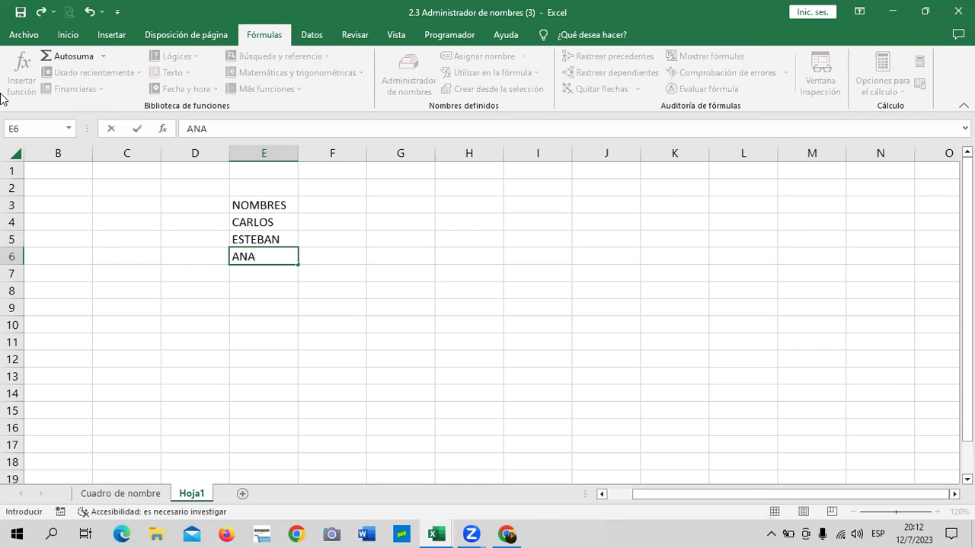
pyautogui.press('Return')
# Add OMAR and JULIA to the list and a TOTAL label in E9
pyautogui.write('OMAR')
pyautogui.press('Return')
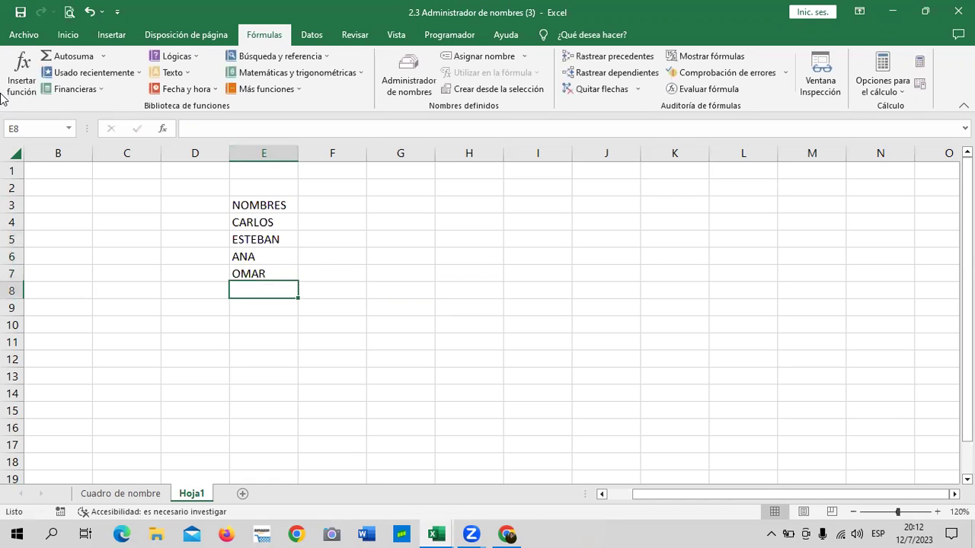
pyautogui.write('JULIA')
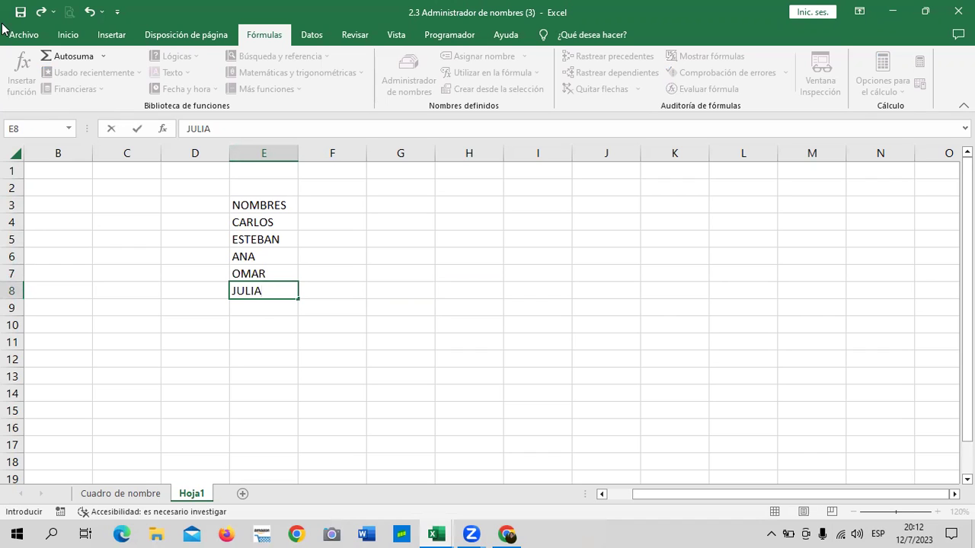
pyautogui.press('Return')
pyautogui.write('TO')
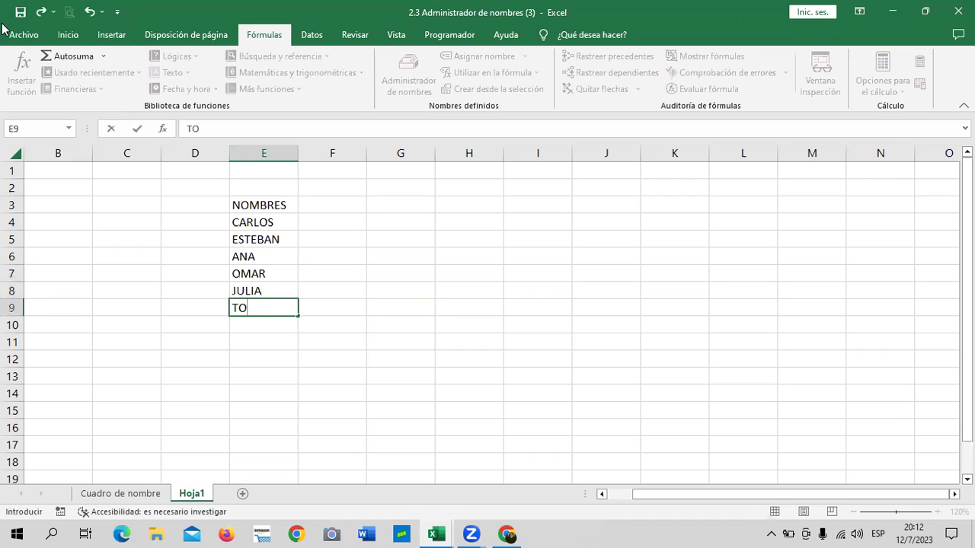
pyautogui.press('BackSpace')
pyautogui.press('BackSpace')
pyautogui.write('T')
pyautogui.press('Return')
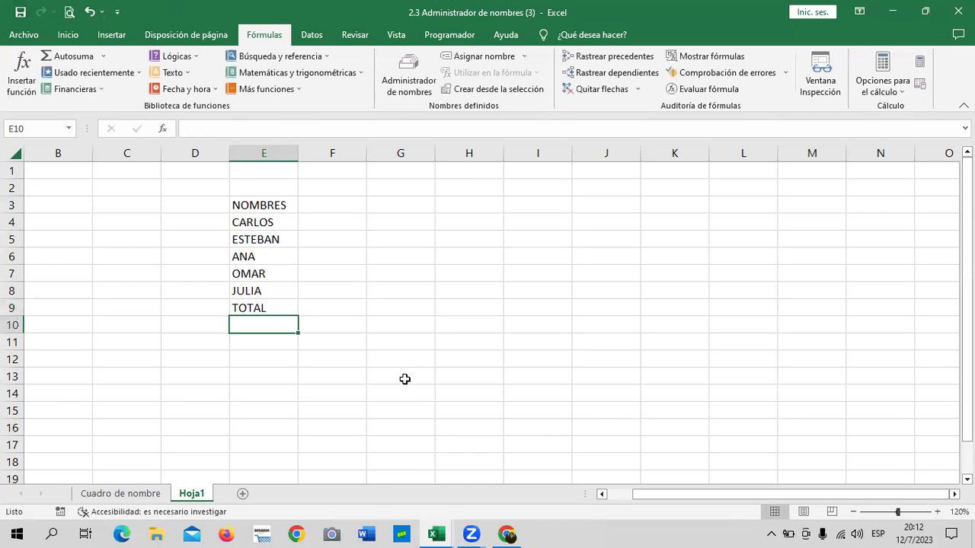
# Put all borders on the table range E3:H9
pyautogui.moveTo(285, 201)
pyautogui.mouseDown()
pyautogui.moveTo(296, 313)
pyautogui.moveTo(457, 302)
pyautogui.mouseUp()
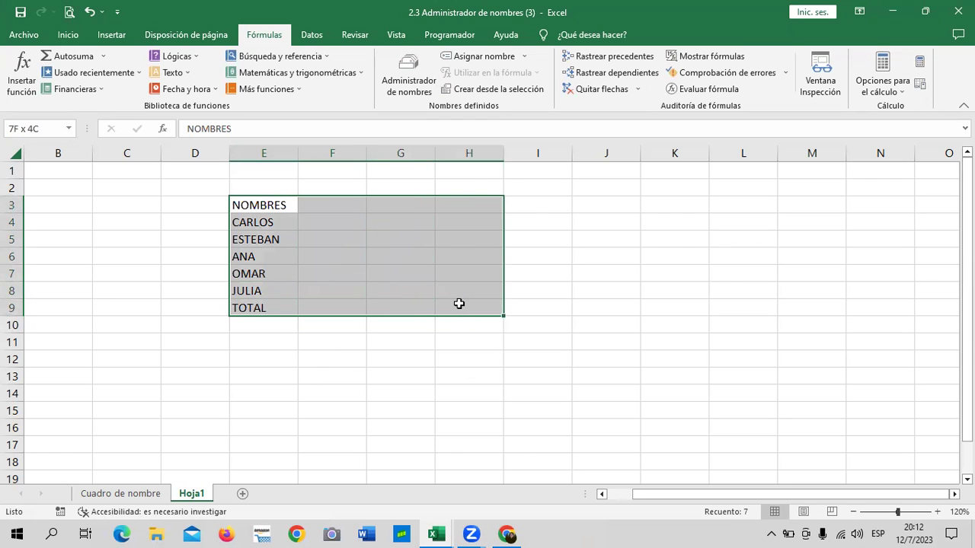
pyautogui.click(67, 36)
pyautogui.click(162, 84)
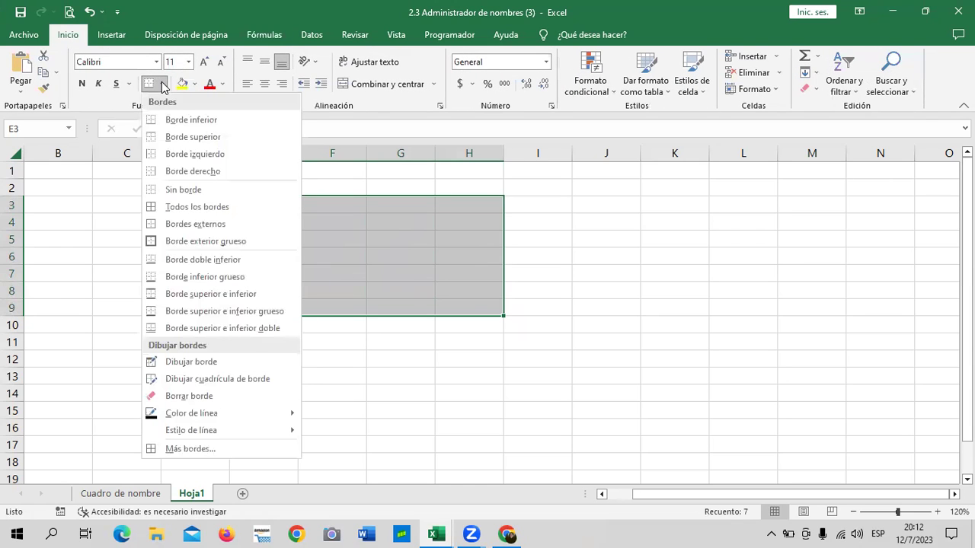
pyautogui.click(192, 207)
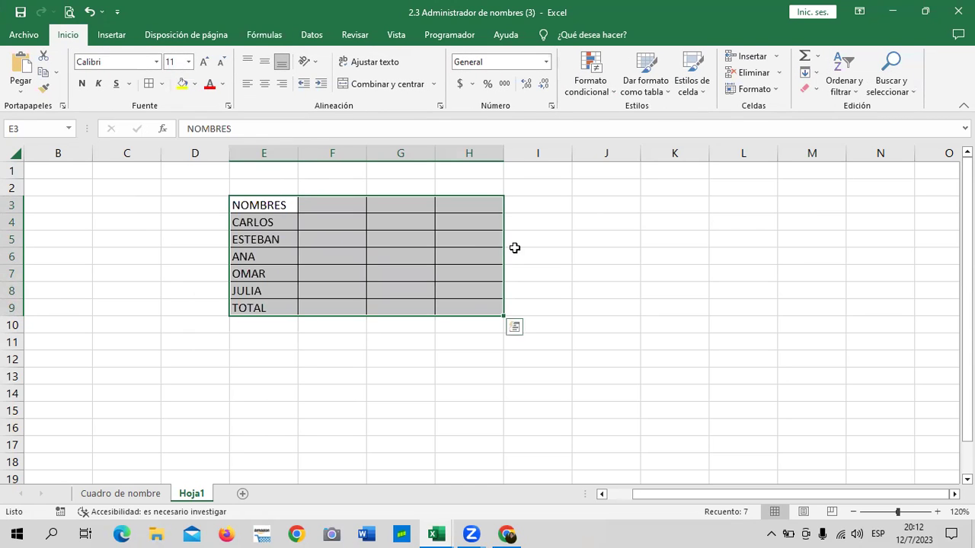
pyautogui.click(597, 221)
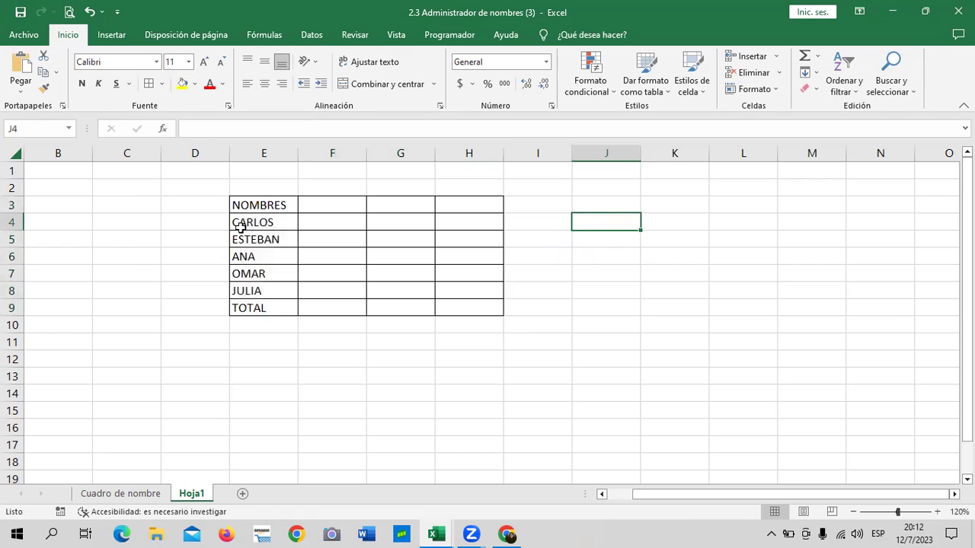
# Type the headers ENERO, FEBRERO and TOTAL in F3:H3
pyautogui.click(329, 206)
pyautogui.write('ENERO')
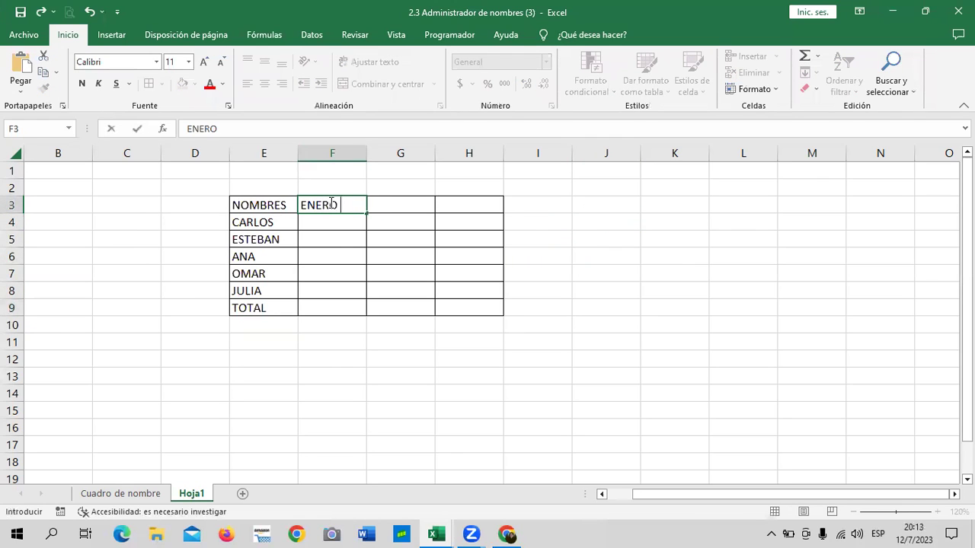
pyautogui.press('Tab')
pyautogui.write('FEBRERO')
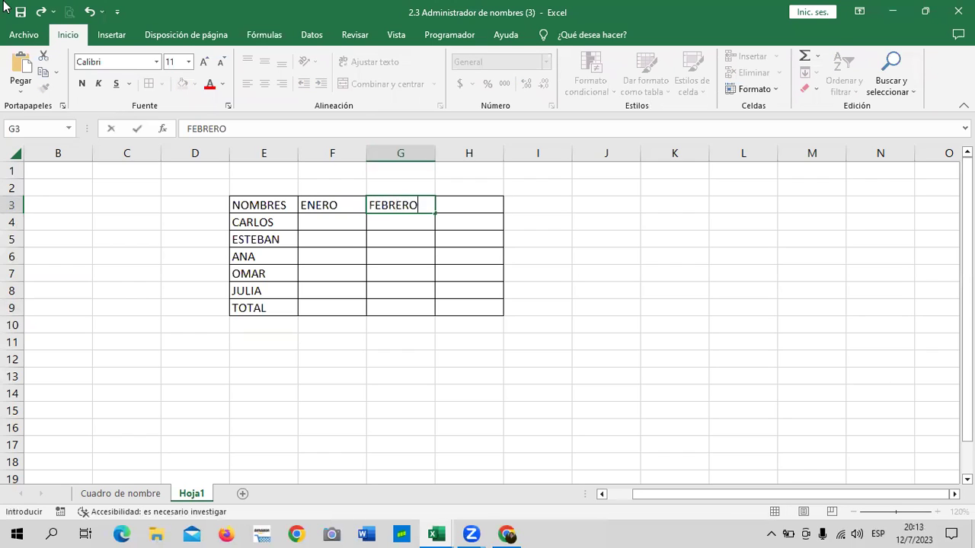
pyautogui.press('Tab')
pyautogui.write('TO')
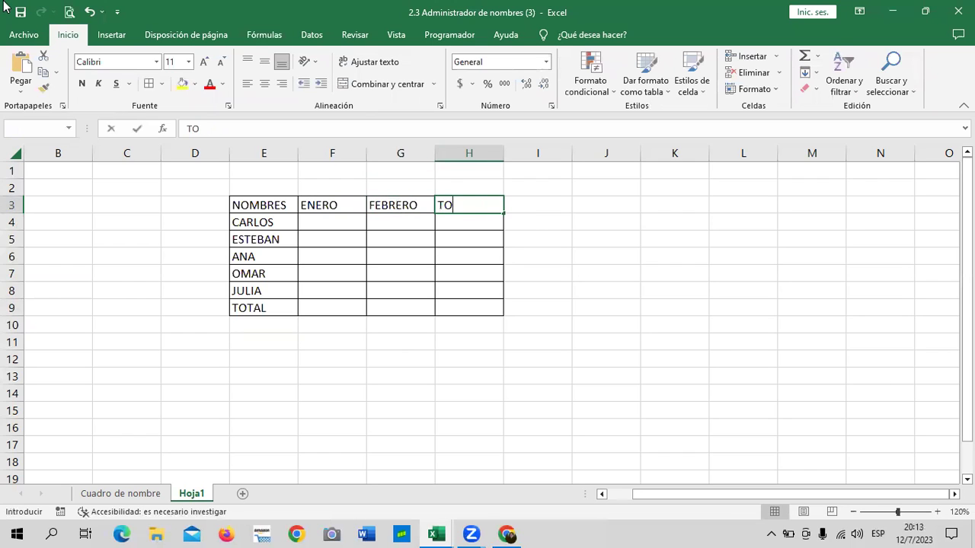
pyautogui.write('TAL')
pyautogui.press('Return')
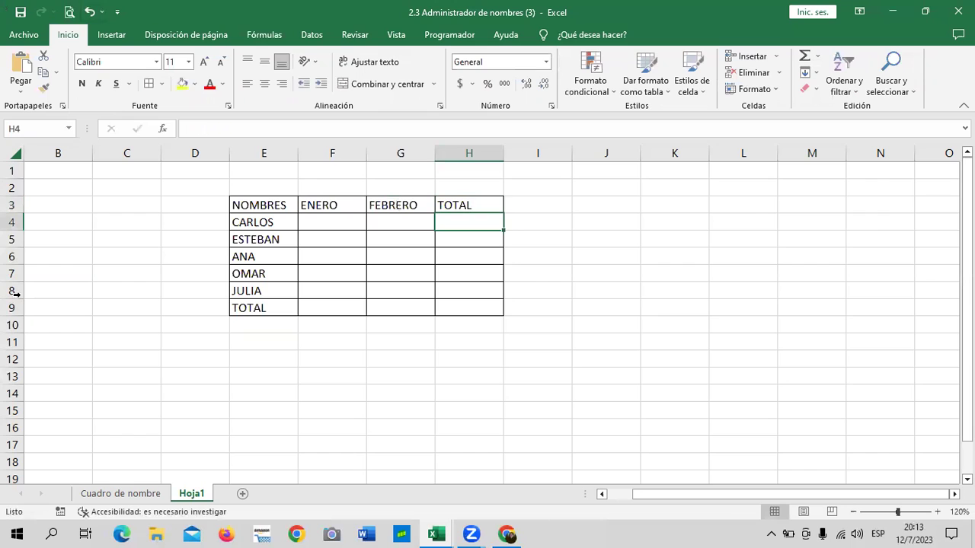
# Give the amount cells F4:H9 accounting currency format
pyautogui.moveTo(344, 219); pyautogui.dragTo(477, 302)
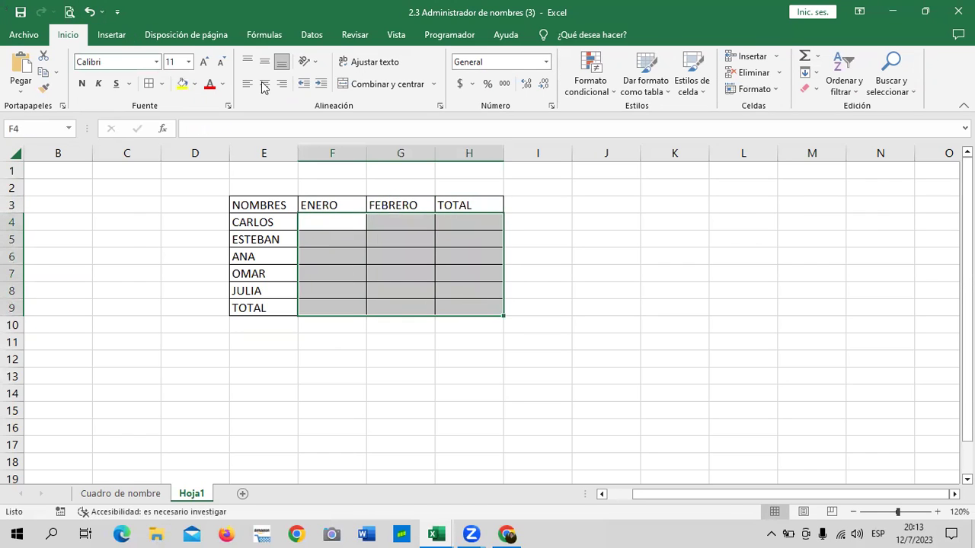
pyautogui.click(460, 84)
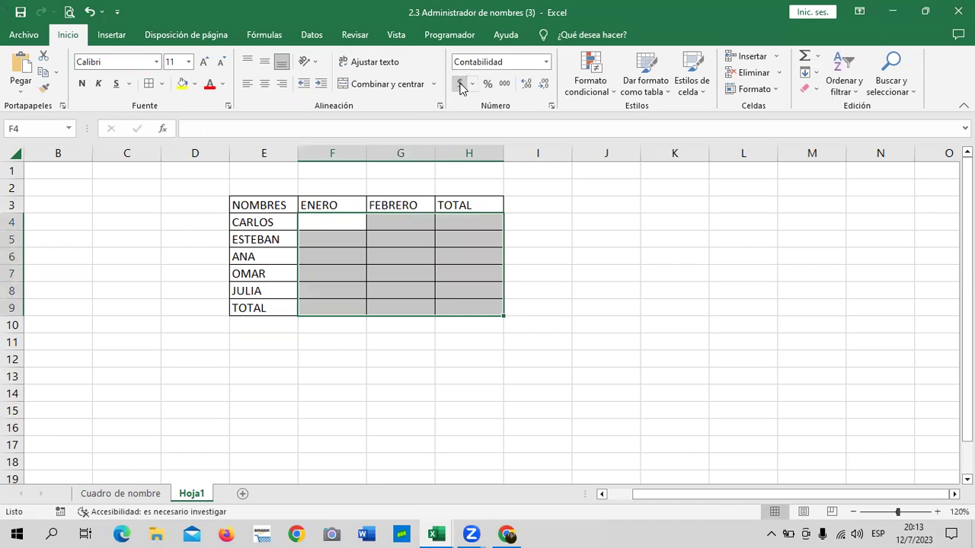
pyautogui.click(615, 255)
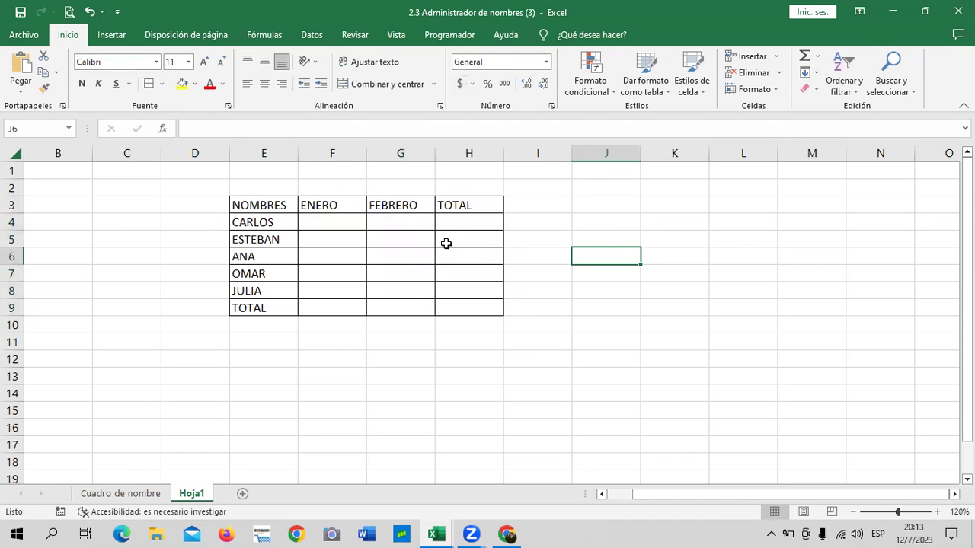
# Centre the header texts in E3:H3
pyautogui.click(338, 224)
pyautogui.moveTo(288, 203); pyautogui.dragTo(468, 204)
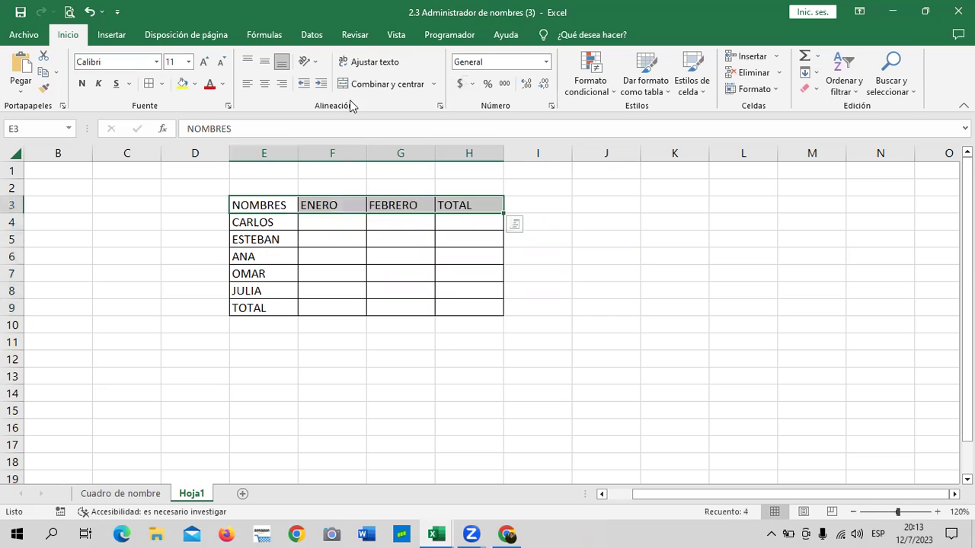
pyautogui.click(264, 84)
# Style the NOMBRES–TOTAL headers in E3:H3 with the blue Énfasis5 cell style
pyautogui.click(692, 78)
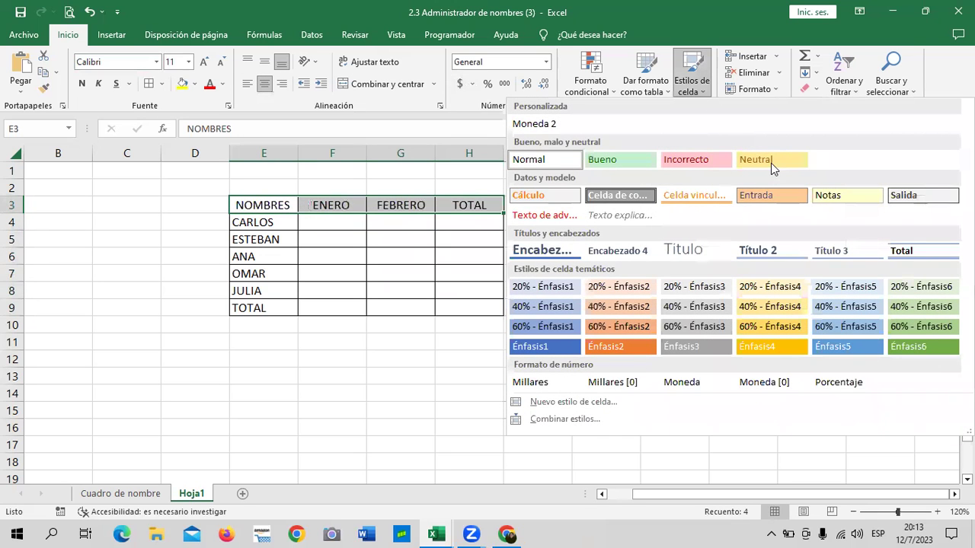
pyautogui.click(847, 355)
pyautogui.click(758, 271)
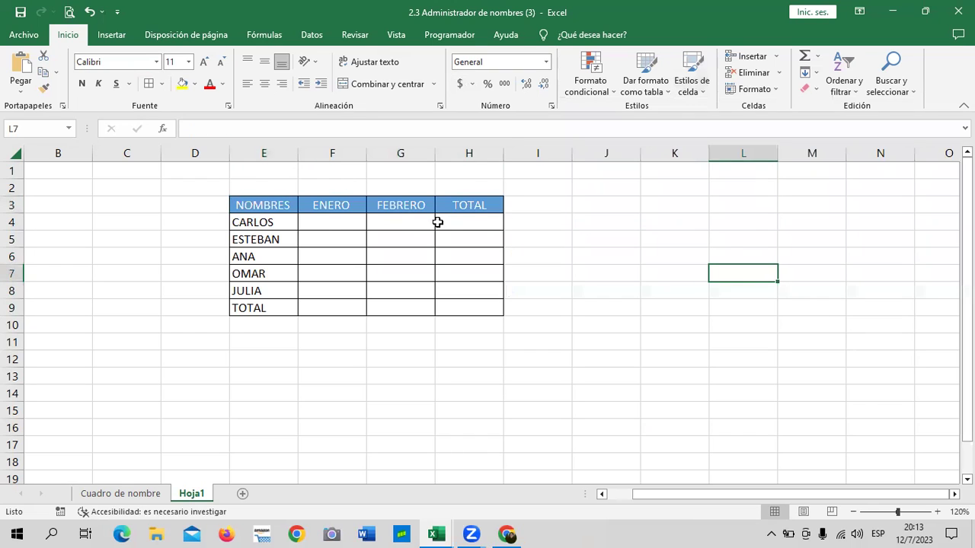
pyautogui.click(323, 218)
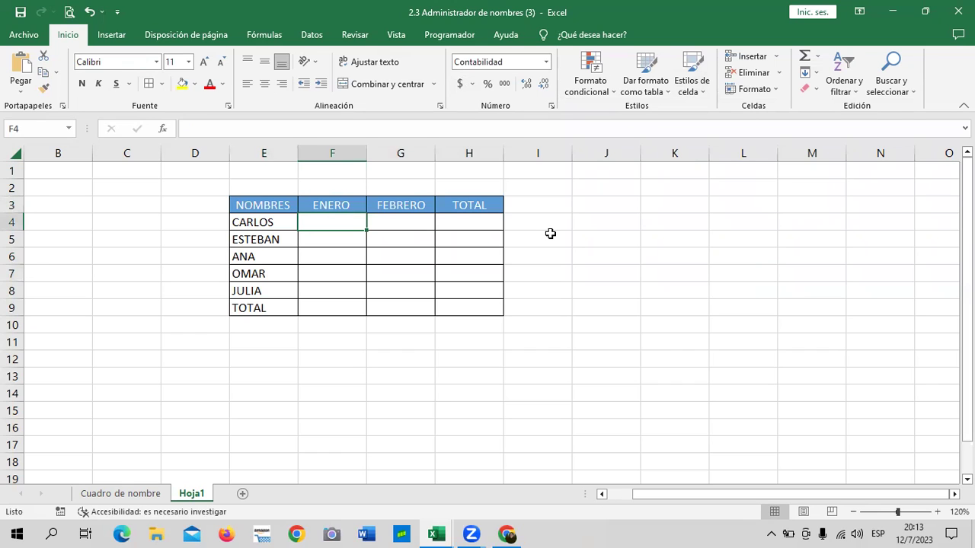
# Enter the ENERO amounts 546, 428, 461, 332 and 544 for CARLOS through JULIA
pyautogui.write('546')
pyautogui.press('Return')
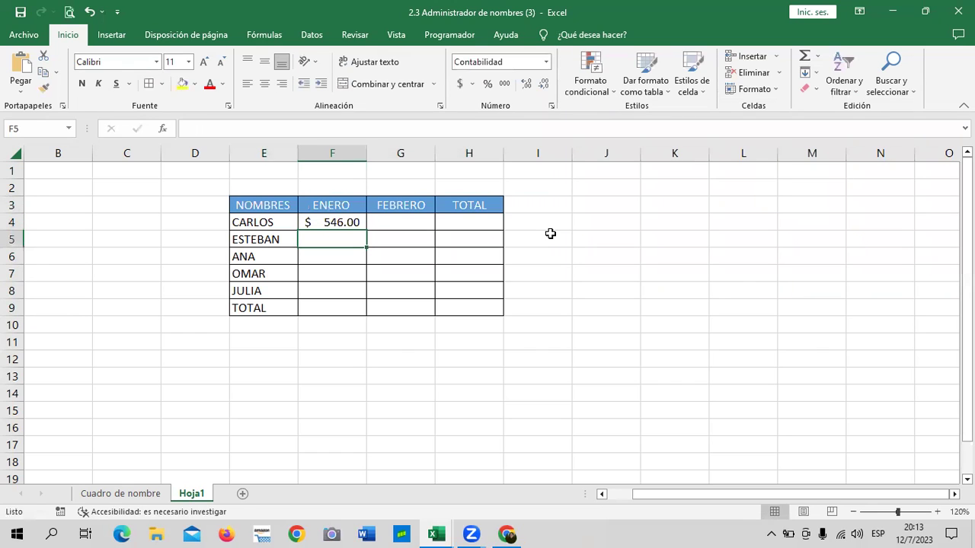
pyautogui.write('428')
pyautogui.press('Return')
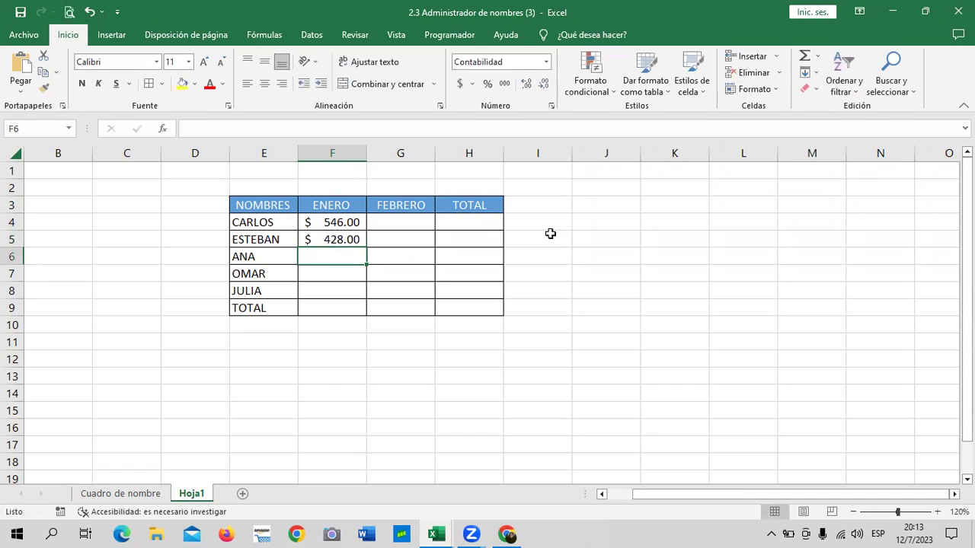
pyautogui.write('461')
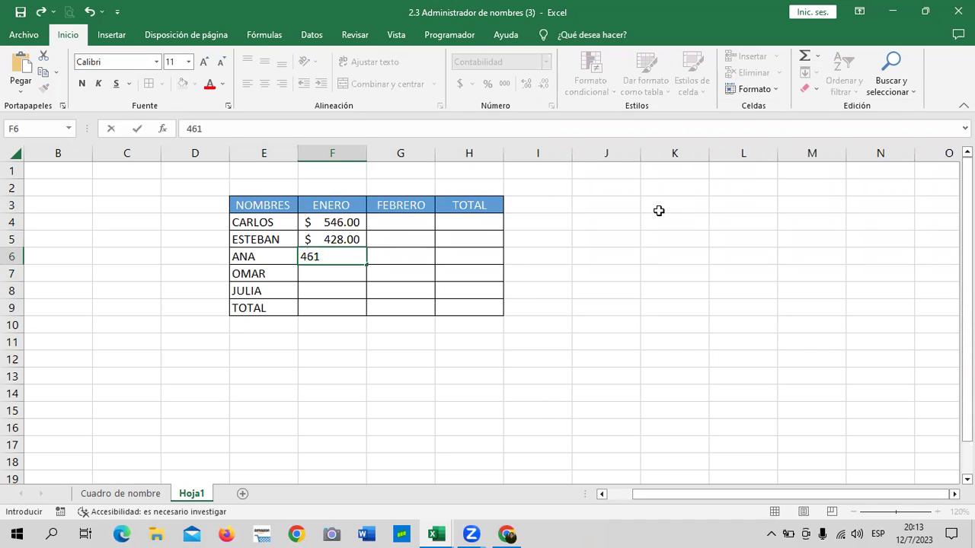
pyautogui.press('Return')
pyautogui.write('332')
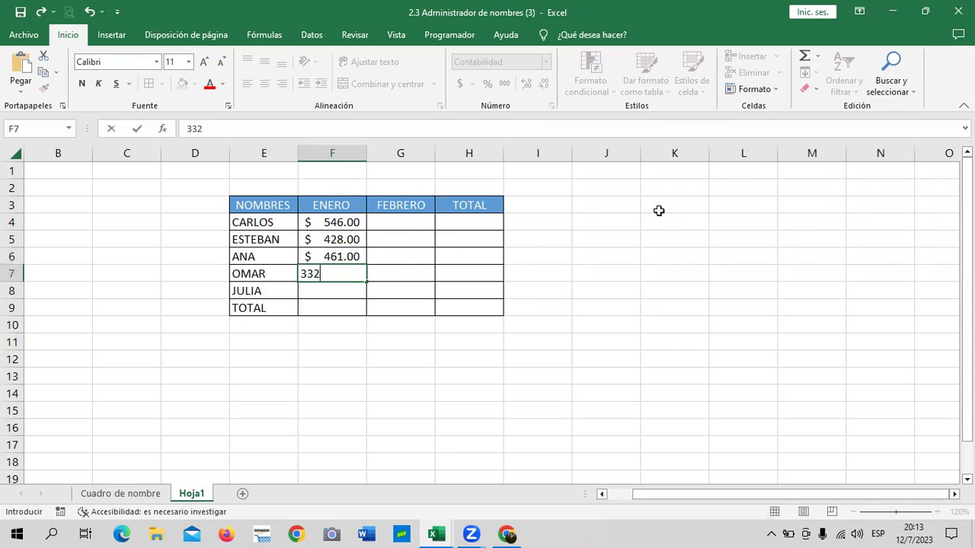
pyautogui.press('Return')
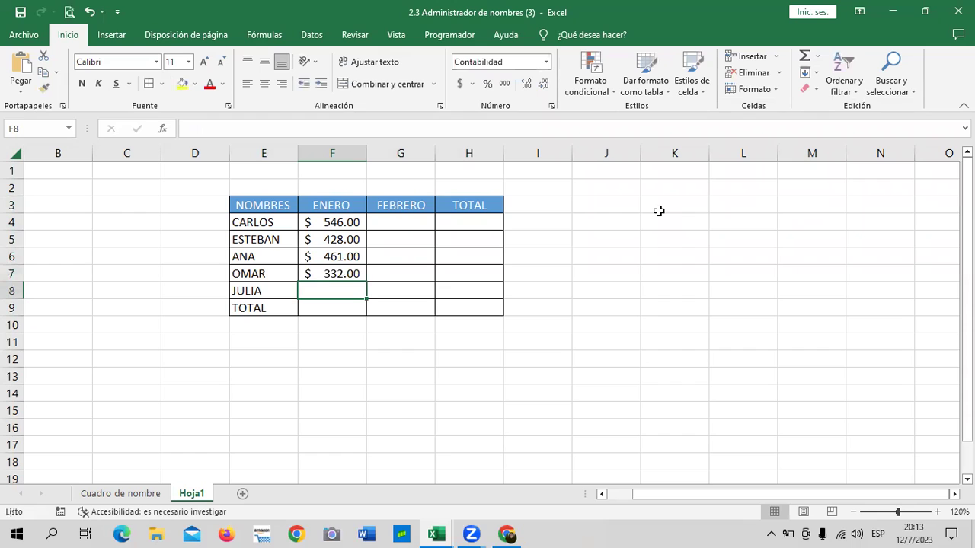
pyautogui.write('544')
pyautogui.press('Return')
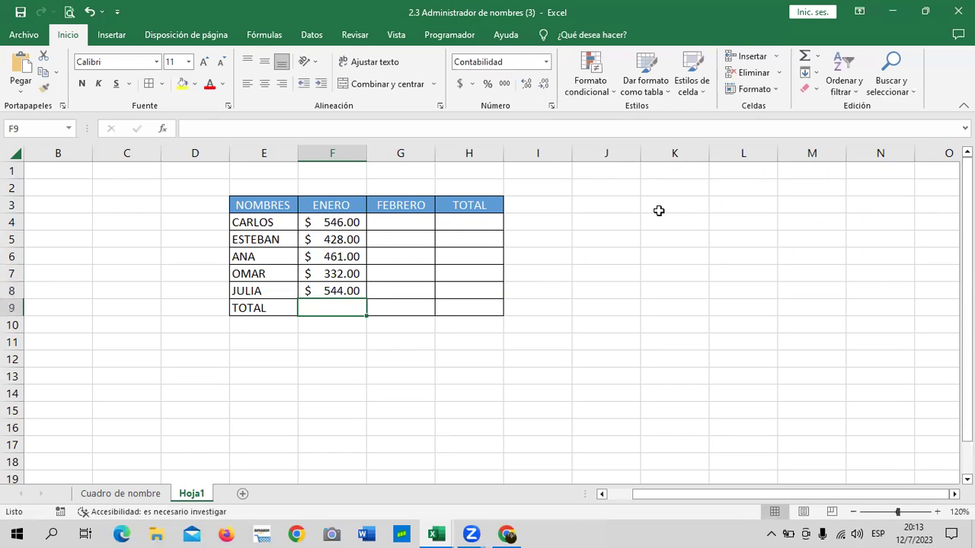
# Fill FEBRERO from G4 with 599, 749, 375, 867 and 332 for CARLOS through JULIA
pyautogui.click(410, 221)
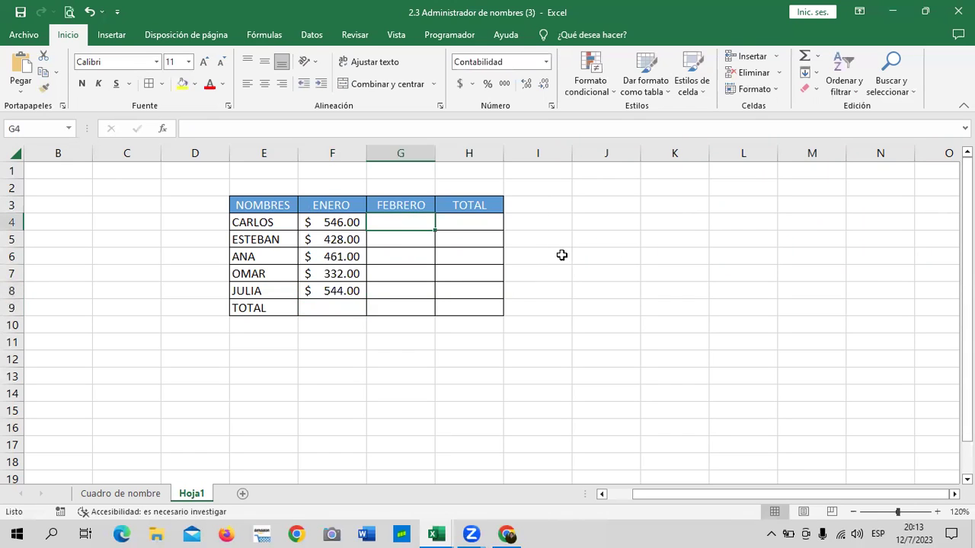
pyautogui.write('599')
pyautogui.press('Return')
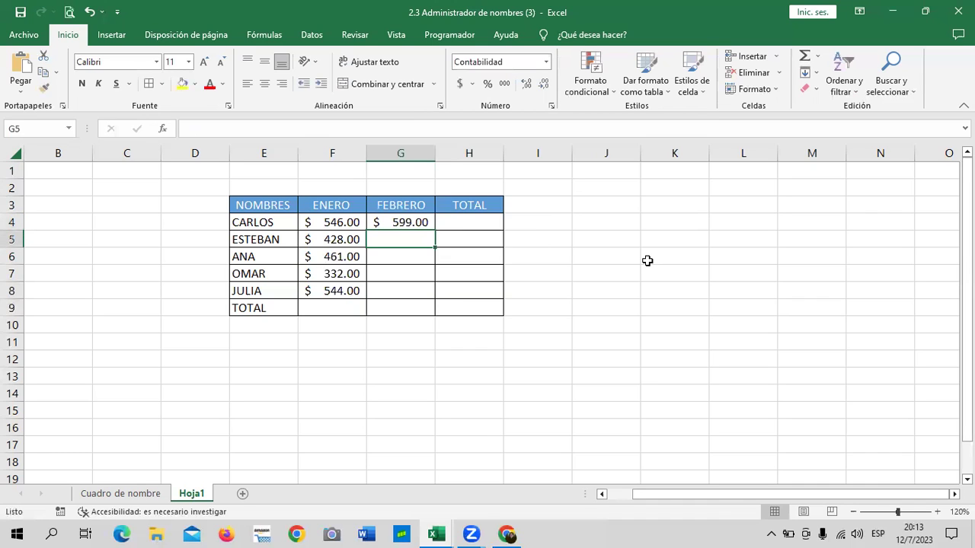
pyautogui.write('7')
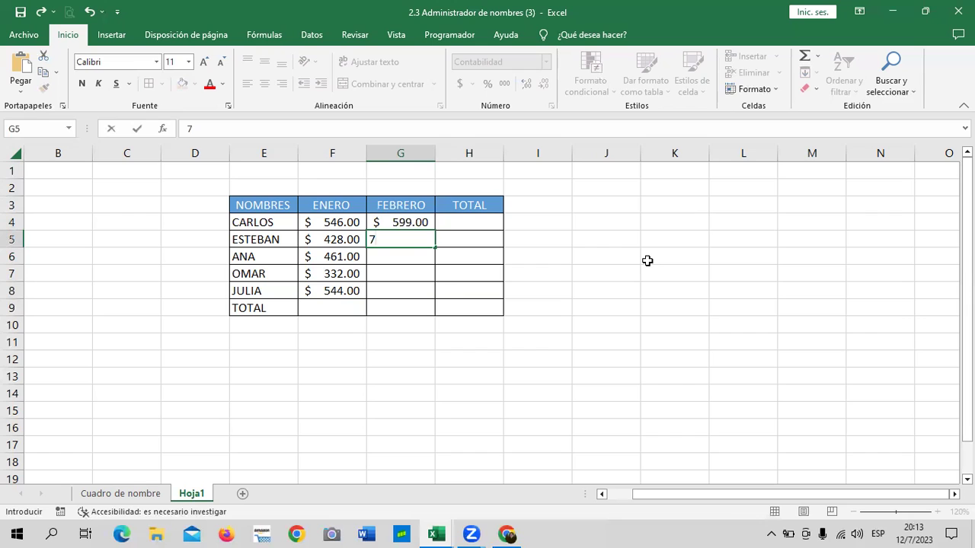
pyautogui.write('49')
pyautogui.press('Return')
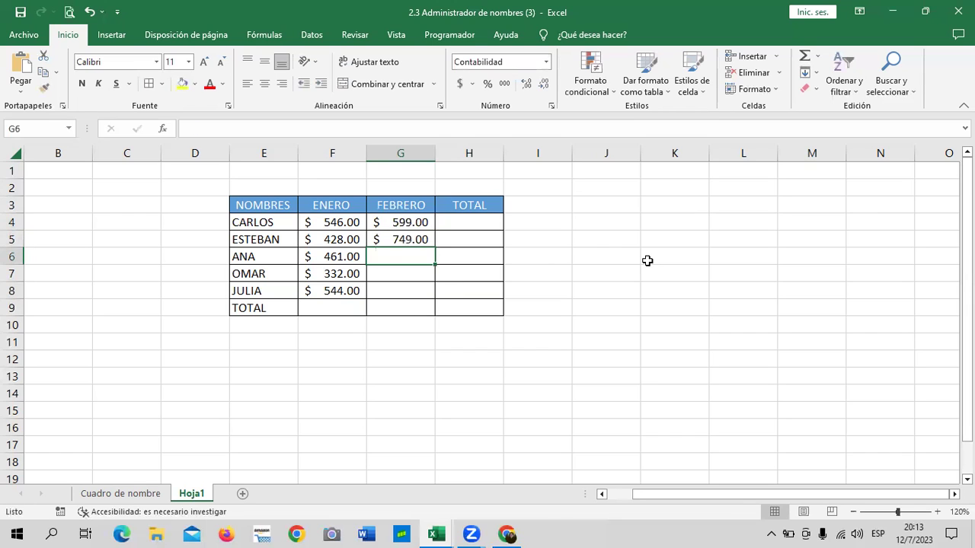
pyautogui.write('375')
pyautogui.press('Return')
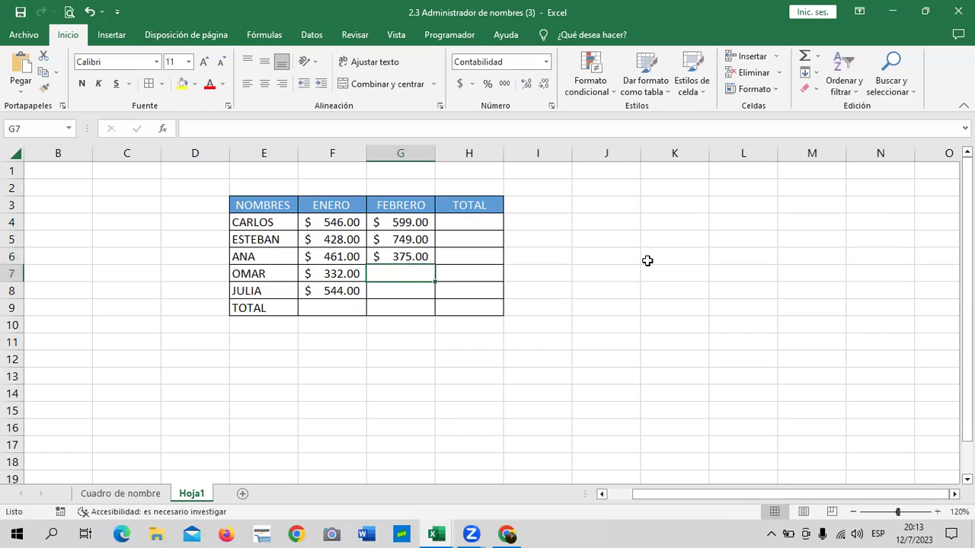
pyautogui.write('867')
pyautogui.press('Return')
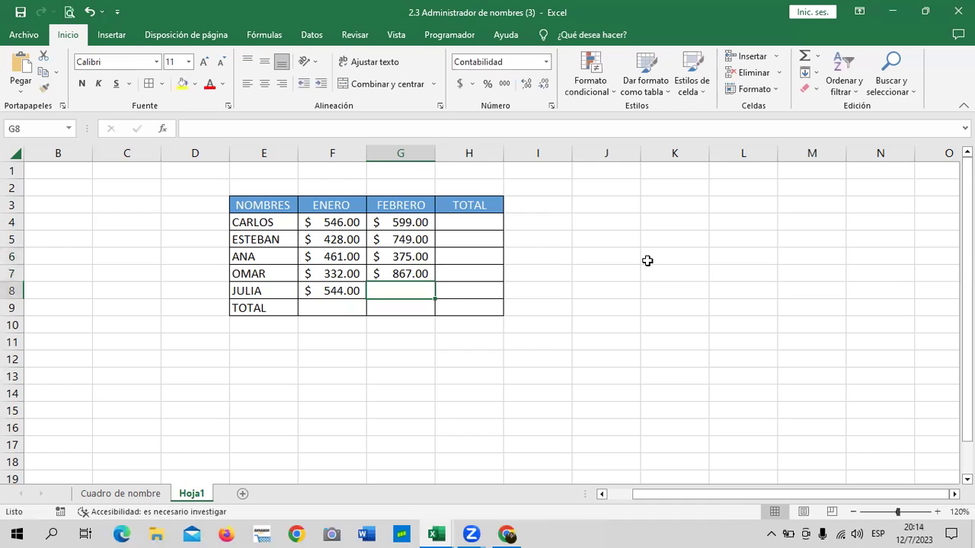
pyautogui.write('332')
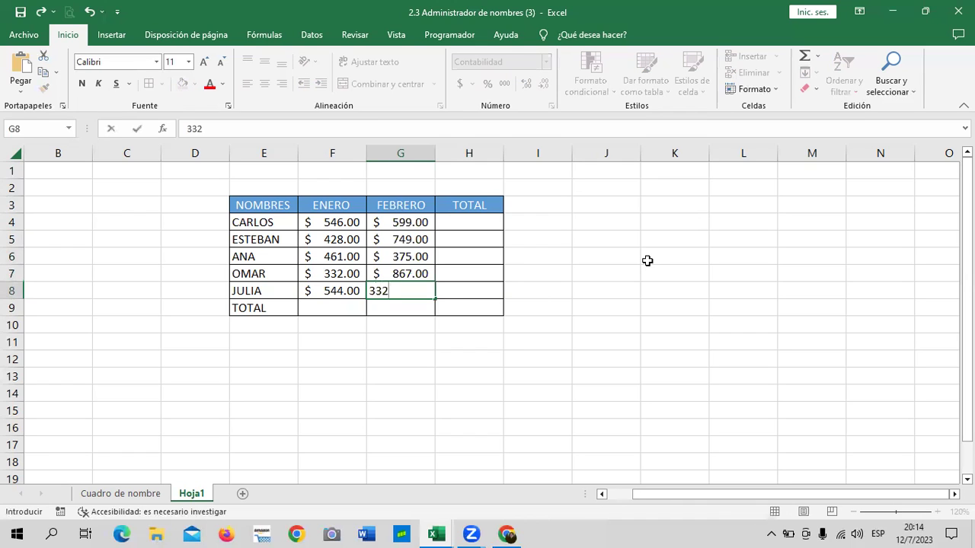
pyautogui.press('Return')
pyautogui.click(641, 277)
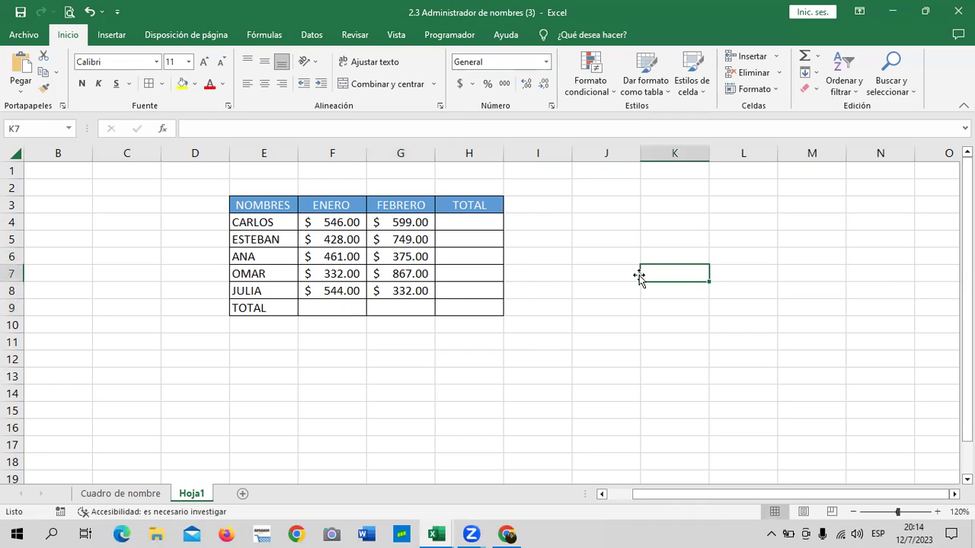
pyautogui.click(507, 535)
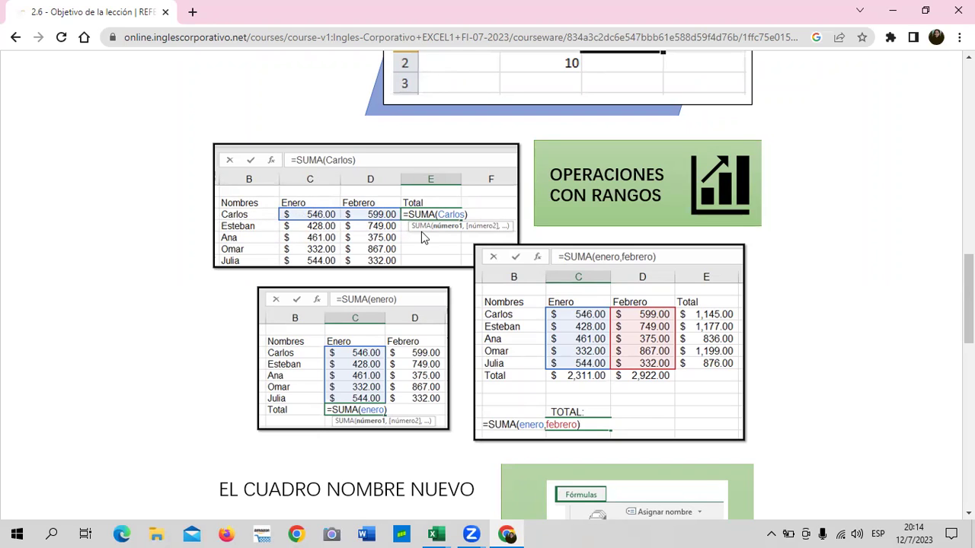
pyautogui.scroll(-2, 477, 315)
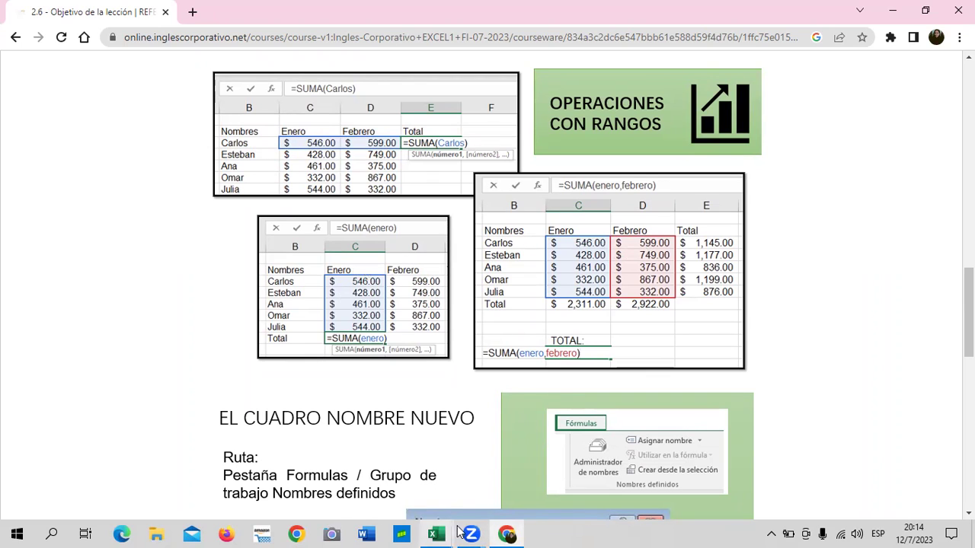
pyautogui.moveTo(438, 534)
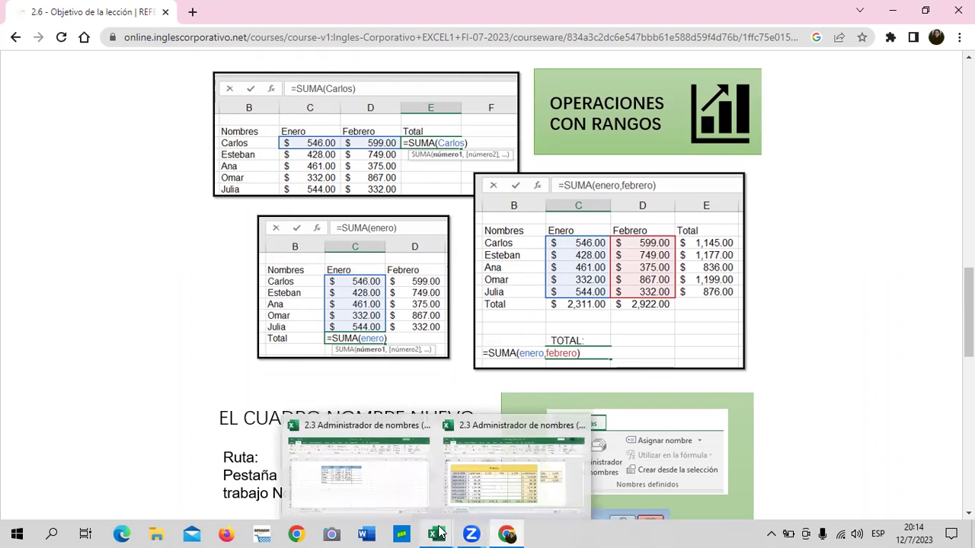
pyautogui.click(418, 500)
# Name CARLOS's amounts F4:G4 as the range CARLOS in the Name Box
pyautogui.click(642, 358)
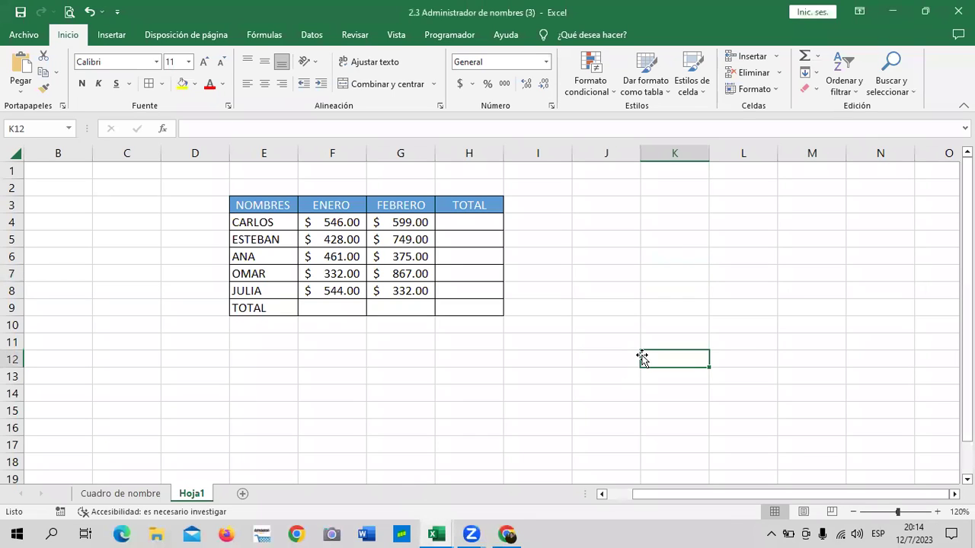
pyautogui.moveTo(323, 222); pyautogui.dragTo(419, 222)
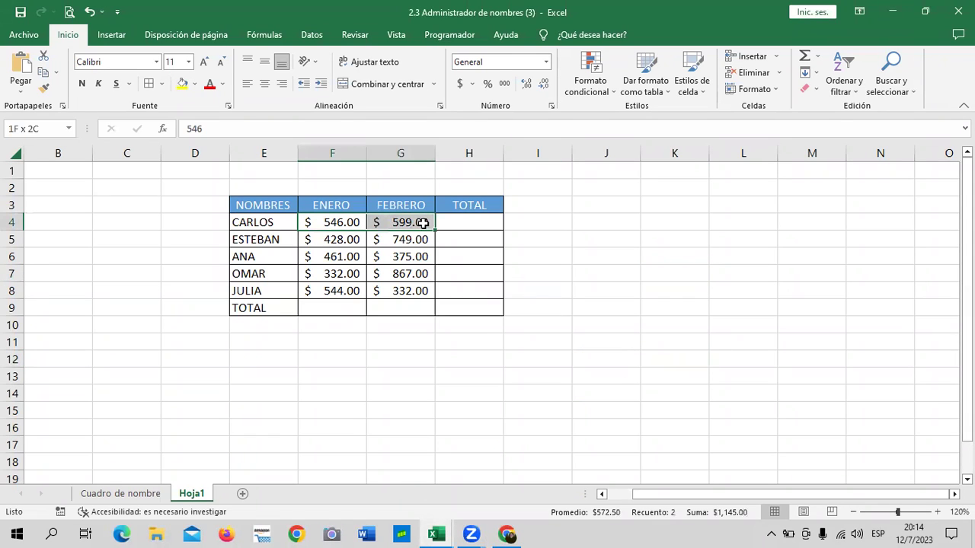
pyautogui.click(584, 226)
pyautogui.moveTo(306, 222); pyautogui.dragTo(401, 223)
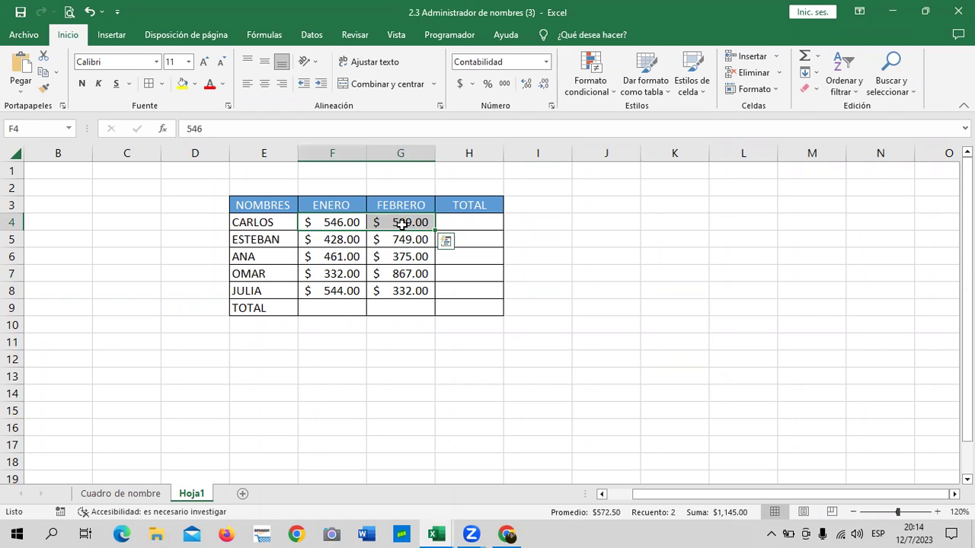
pyautogui.click(42, 127)
pyautogui.write('CARLOS')
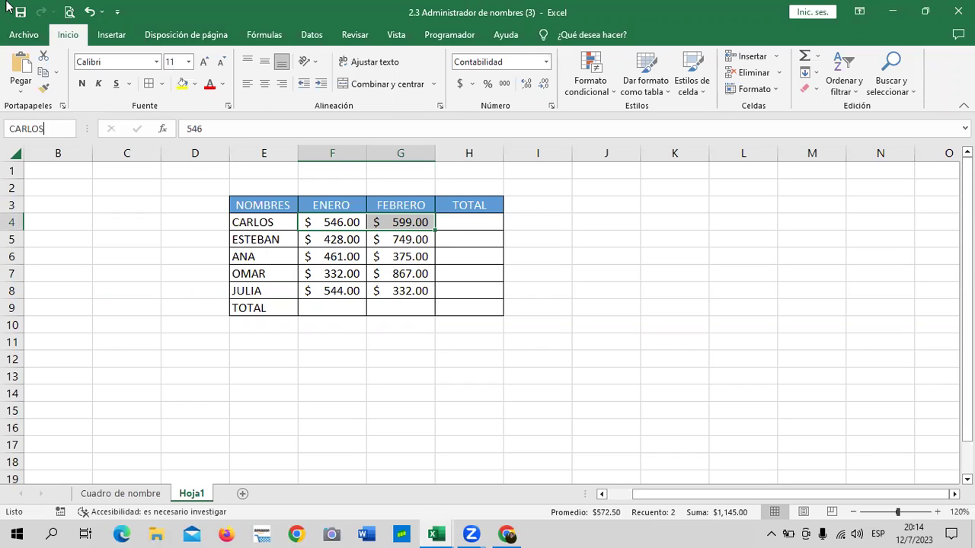
pyautogui.press('Return')
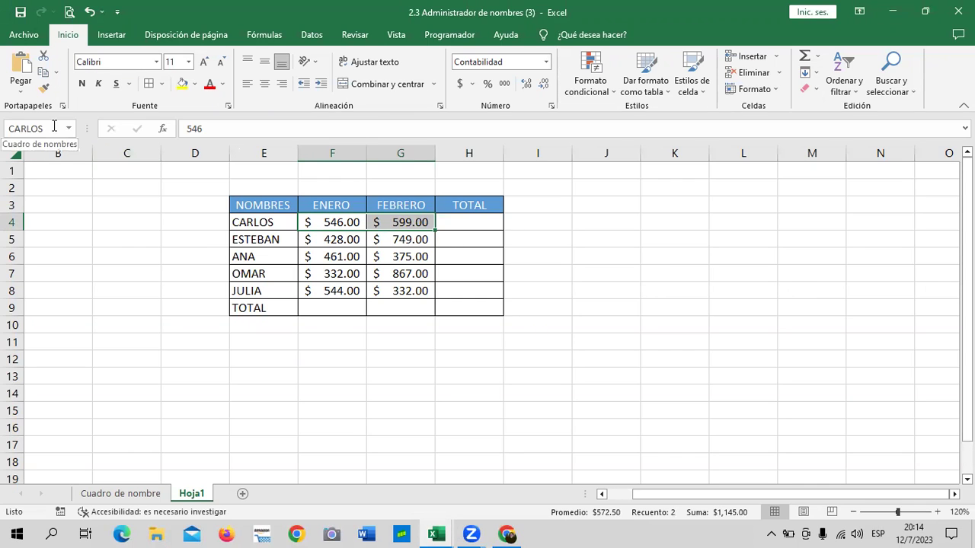
# Reselect F4:G4, then select ESTEBAN's amounts F5:G5
pyautogui.click(602, 276)
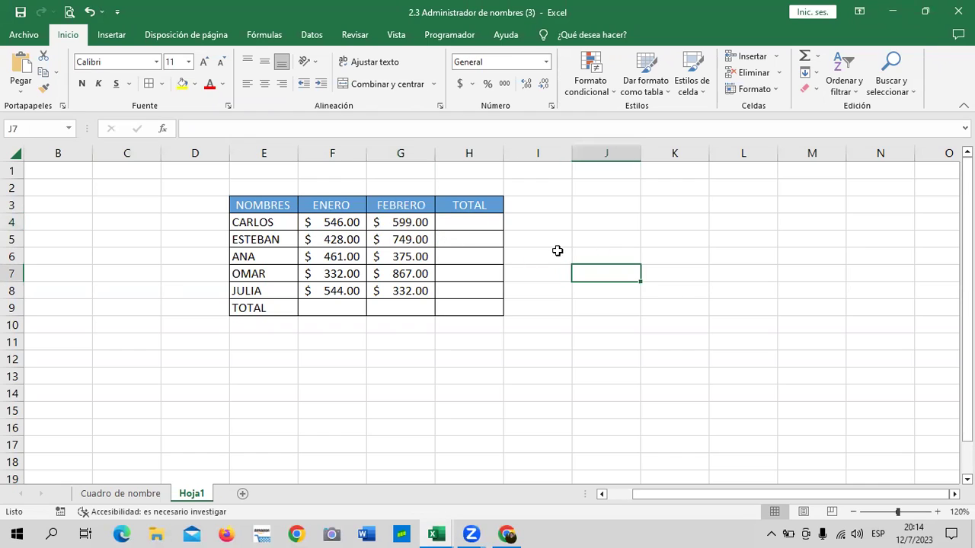
pyautogui.click(324, 221)
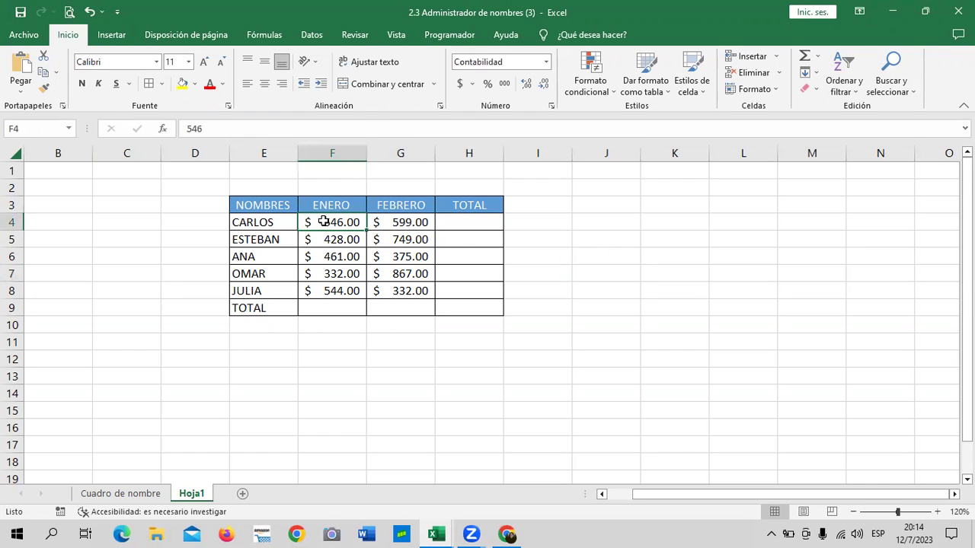
pyautogui.click(673, 273)
pyautogui.click(345, 220)
pyautogui.click(401, 222)
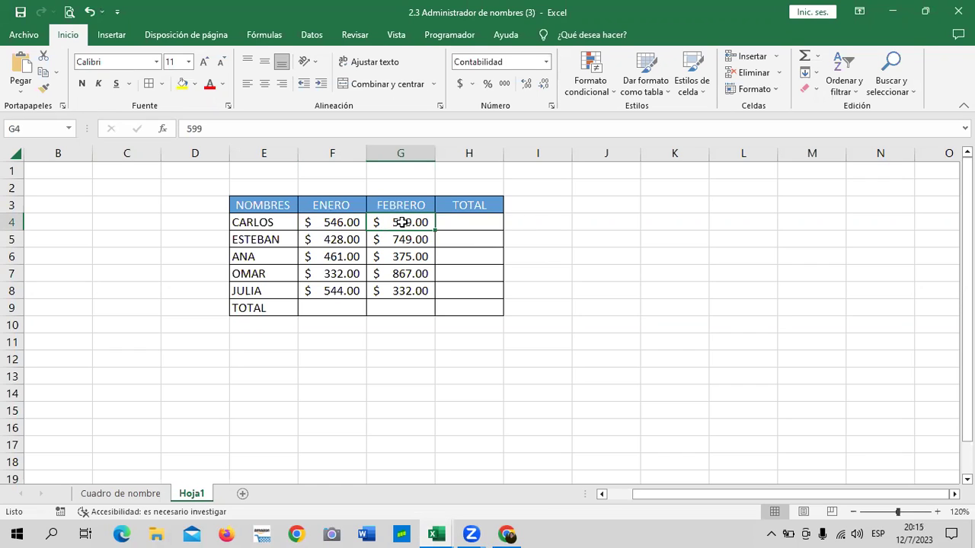
pyautogui.moveTo(317, 220); pyautogui.dragTo(398, 217)
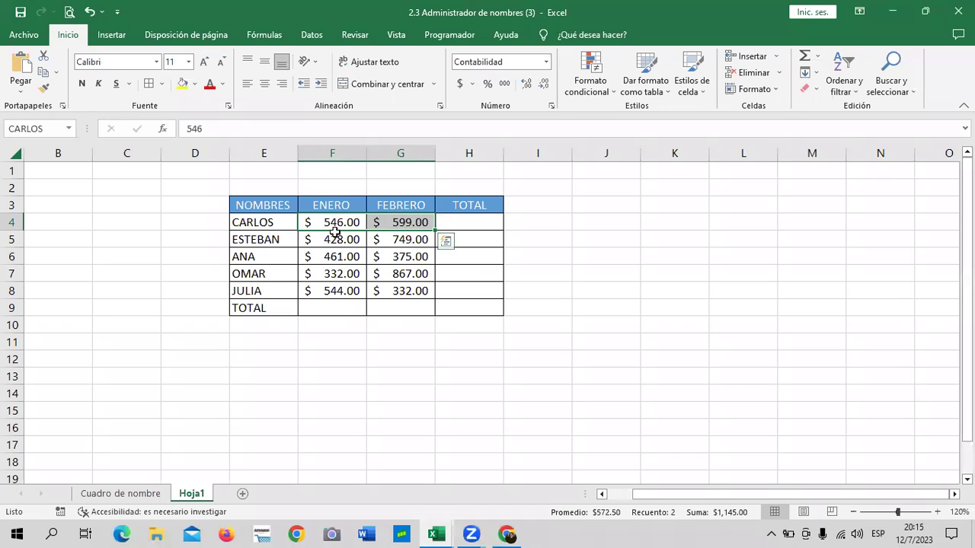
pyautogui.moveTo(331, 237); pyautogui.dragTo(394, 239)
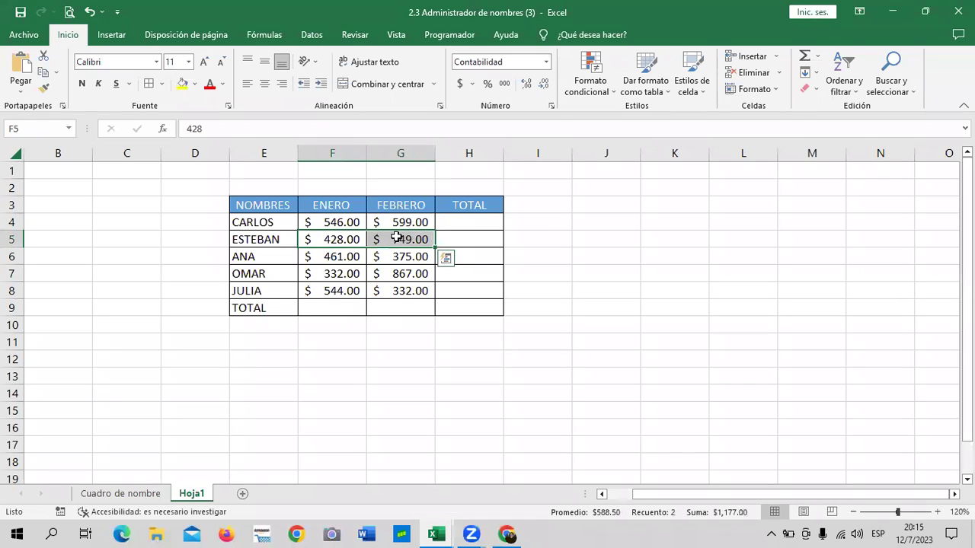
# Name F5:G5 as ESTEBAN and F6:G6 as ANA in the Name Box
pyautogui.click(54, 131)
pyautogui.write('ESTEB')
pyautogui.write('AN')
pyautogui.press('Return')
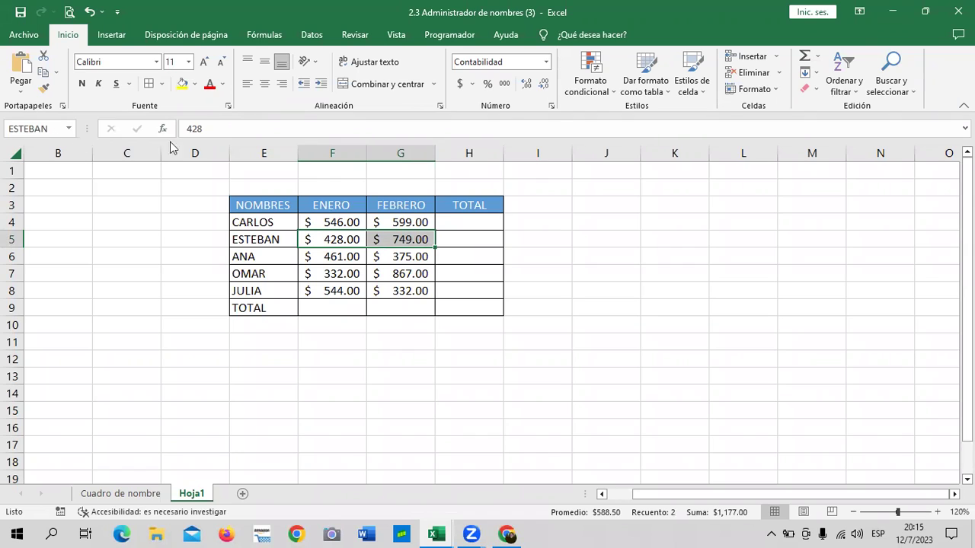
pyautogui.moveTo(327, 257); pyautogui.dragTo(389, 256)
pyautogui.click(38, 129)
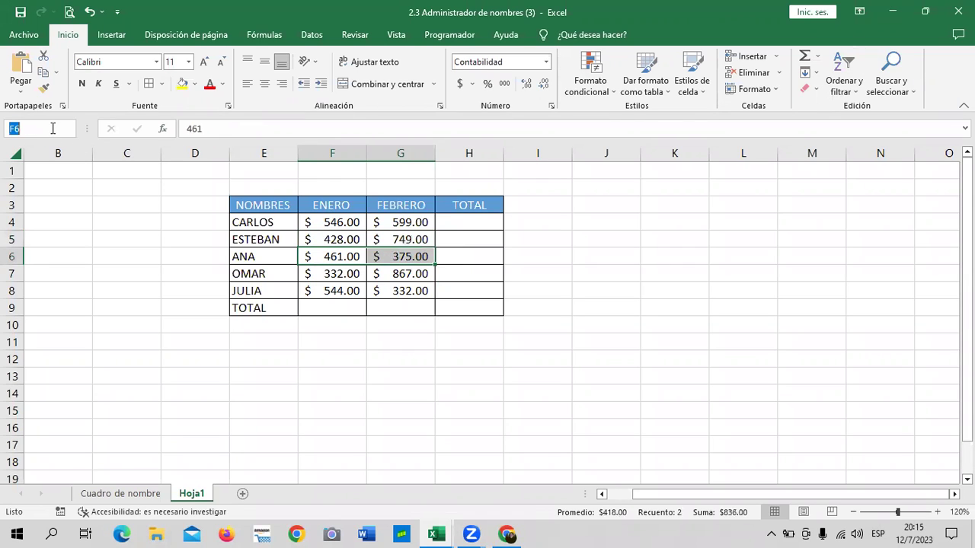
pyautogui.write('ANA')
pyautogui.press('Return')
# Undo the 'OMAR' accidentally typed into F7, restoring its $332.00
pyautogui.click(317, 273)
pyautogui.keyDown('shift'); pyautogui.click(378, 274); pyautogui.keyUp('shift')
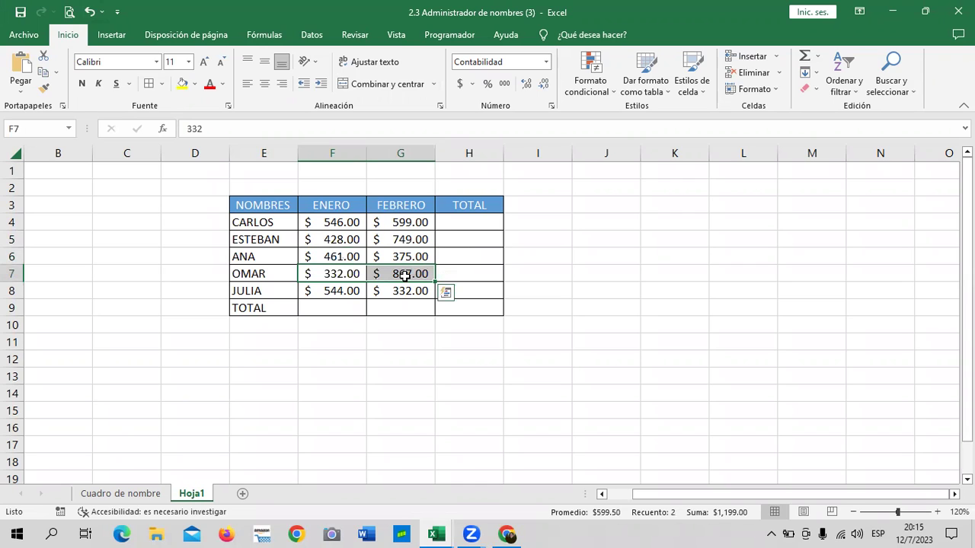
pyautogui.write('OMAR')
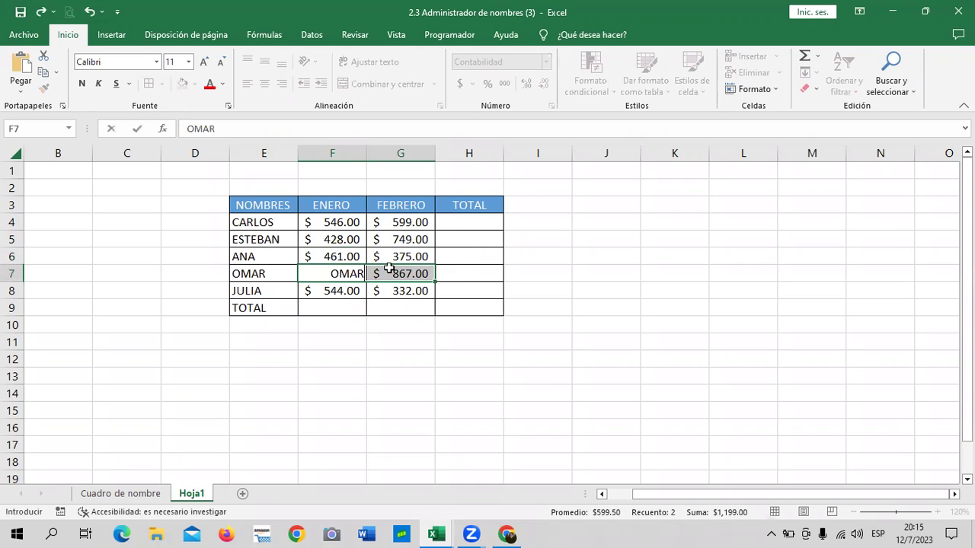
pyautogui.click(674, 290)
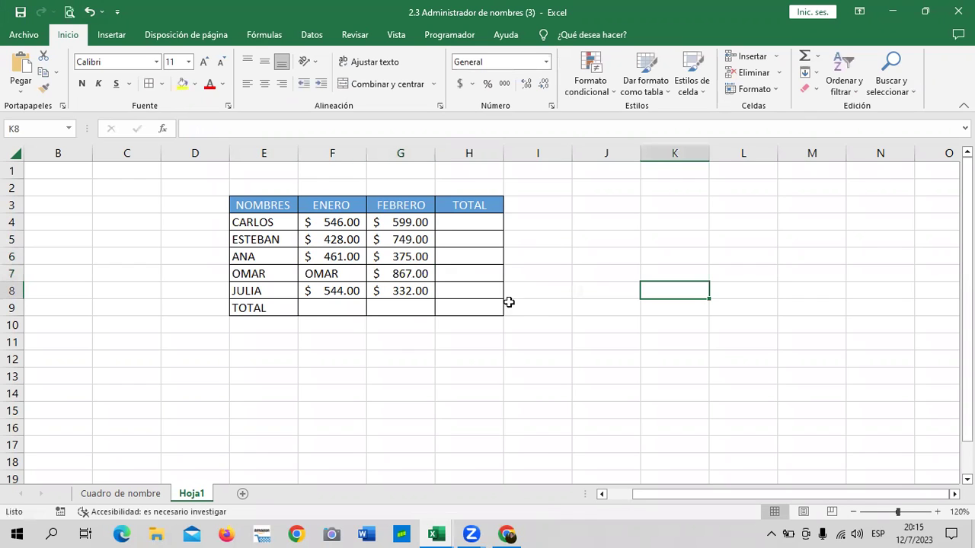
pyautogui.click(89, 12)
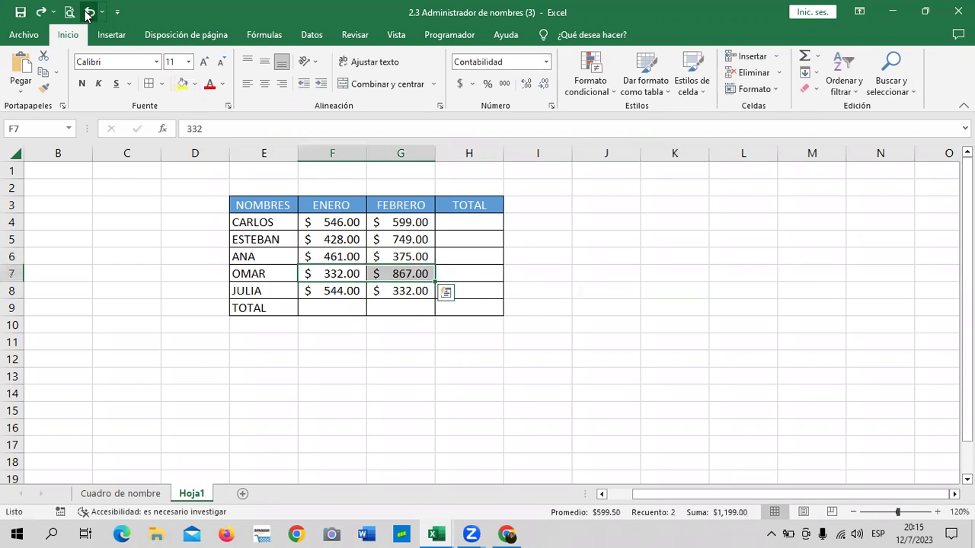
pyautogui.click(521, 297)
# Name F7:G7 as OMAR and F8:G8 as JULIA in the Name Box
pyautogui.moveTo(321, 273); pyautogui.dragTo(393, 274)
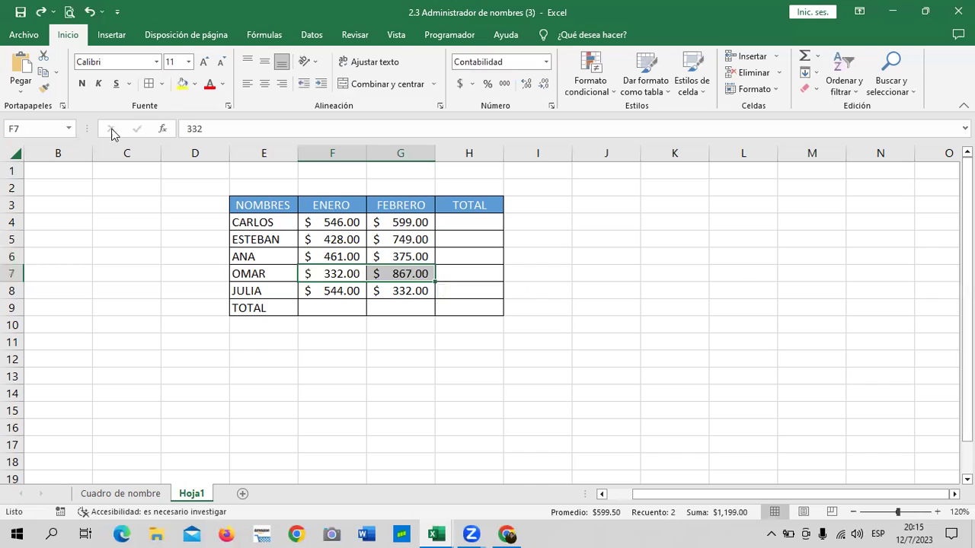
pyautogui.click(52, 126)
pyautogui.write('OMAR')
pyautogui.press('Return')
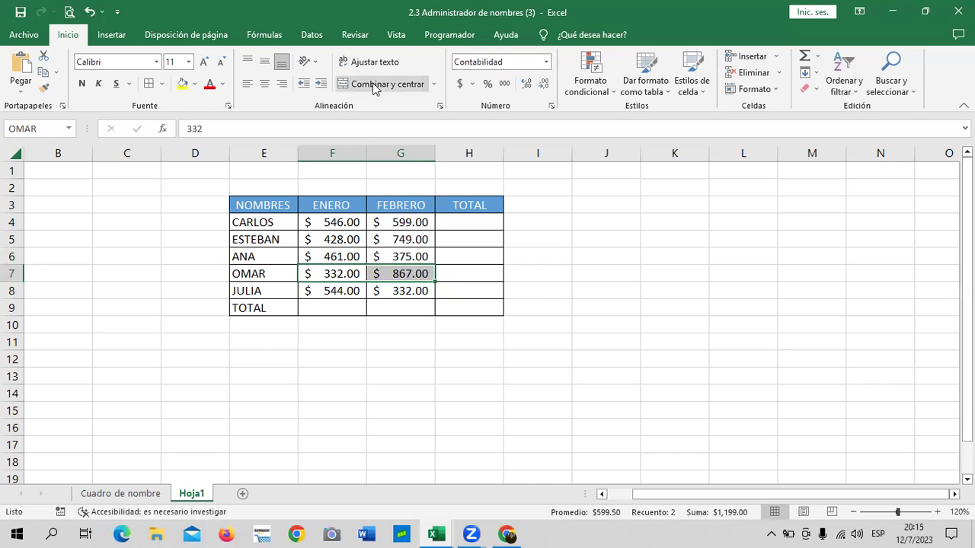
pyautogui.click(344, 290)
pyautogui.moveTo(344, 290); pyautogui.dragTo(404, 290)
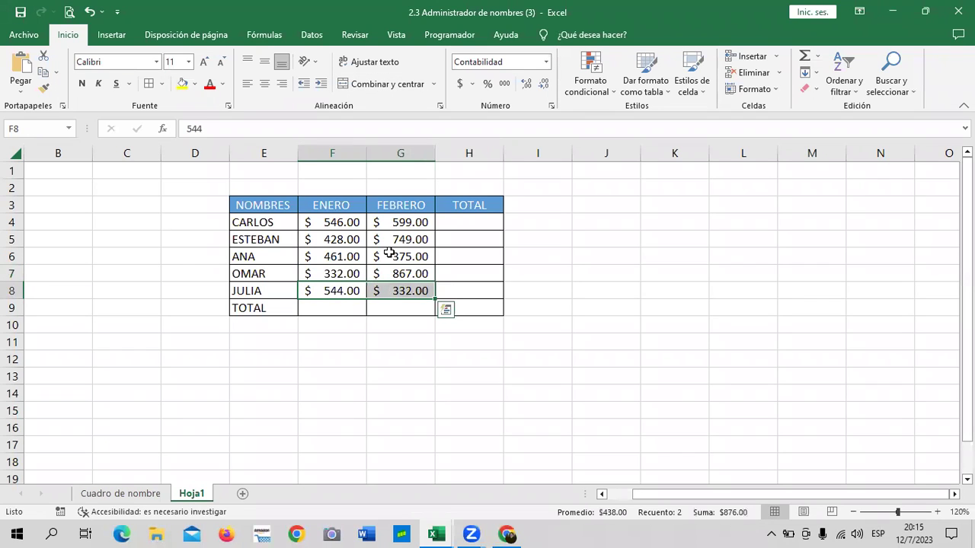
pyautogui.click(47, 124)
pyautogui.write('JULIA')
pyautogui.press('Return')
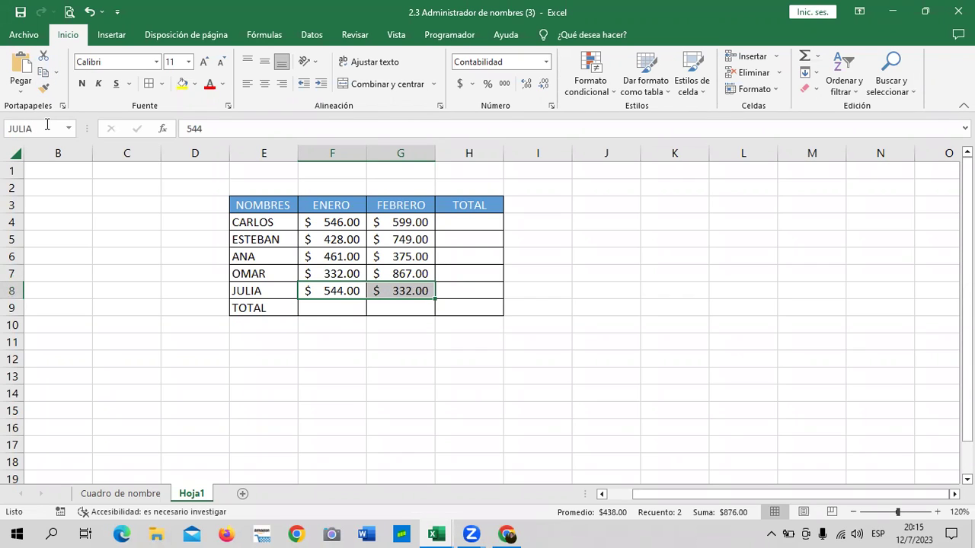
# Widen the TOTAL column H
pyautogui.click(610, 286)
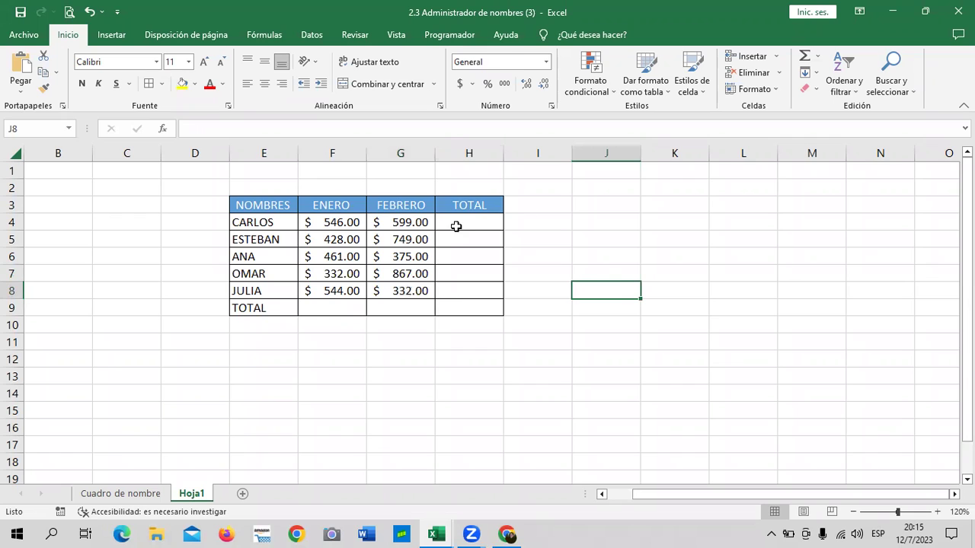
pyautogui.click(457, 227)
pyautogui.moveTo(503, 154); pyautogui.dragTo(530, 153)
pyautogui.click(619, 292)
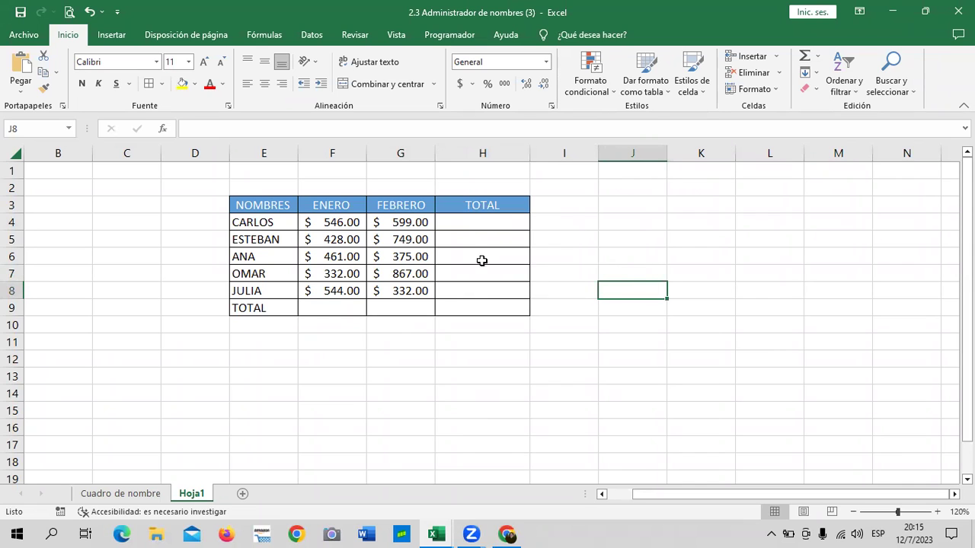
pyautogui.click(486, 219)
# Enter =SUMA(CARLOS) in H4, giving CARLOS a total of $1,145.00
pyautogui.write('=')
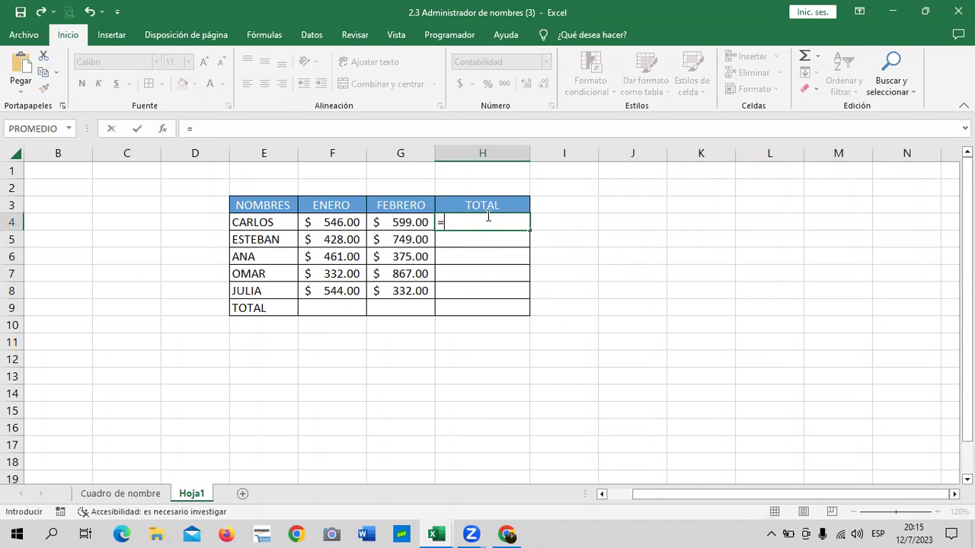
pyautogui.write('AUM')
pyautogui.press('capslock')
pyautogui.press('BackSpace')
pyautogui.press('BackSpace')
pyautogui.press('BackSpace')
pyautogui.write('suma')
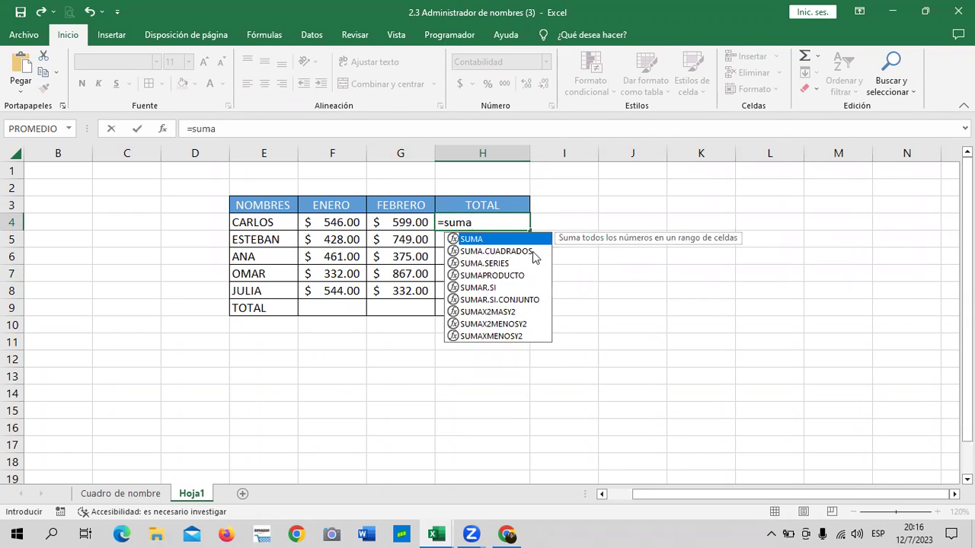
pyautogui.doubleClick(542, 240)
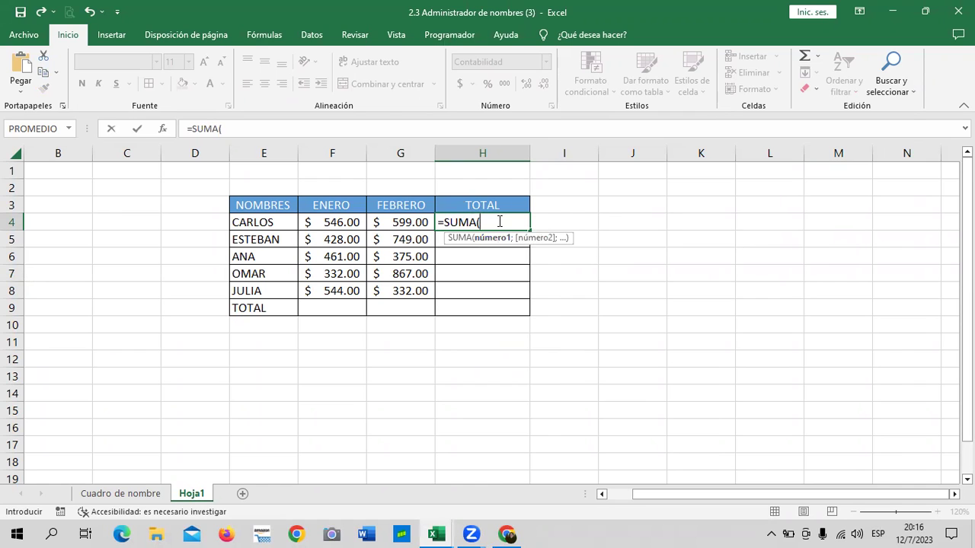
pyautogui.write('ca')
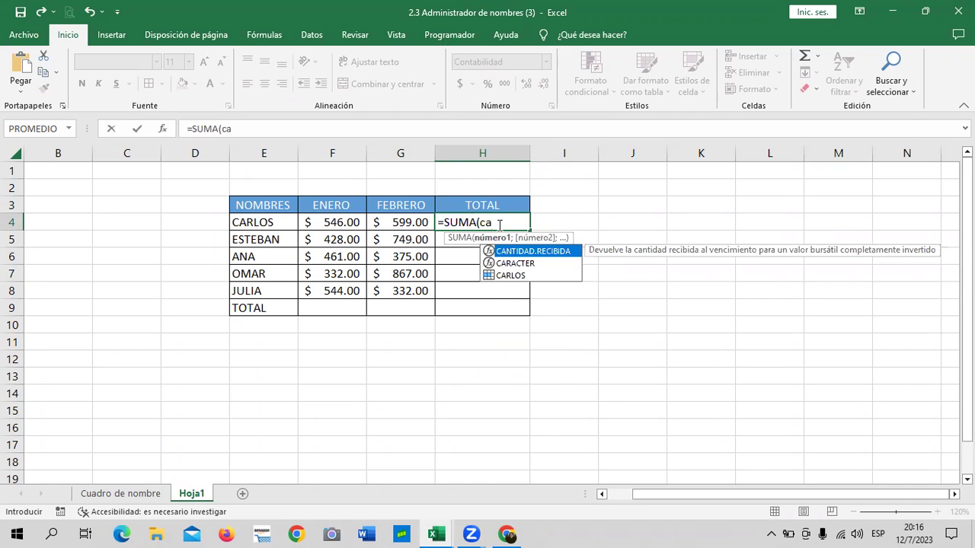
pyautogui.write('r')
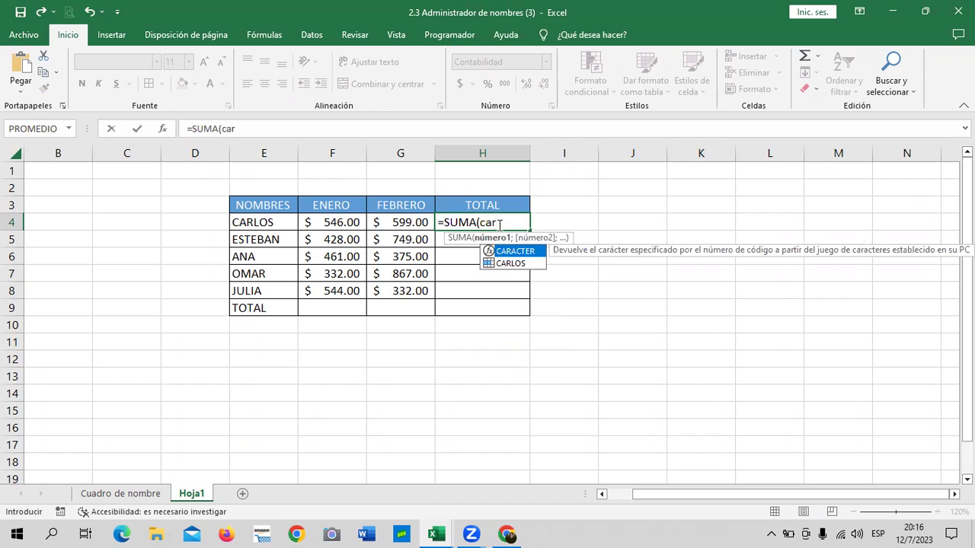
pyautogui.doubleClick(522, 264)
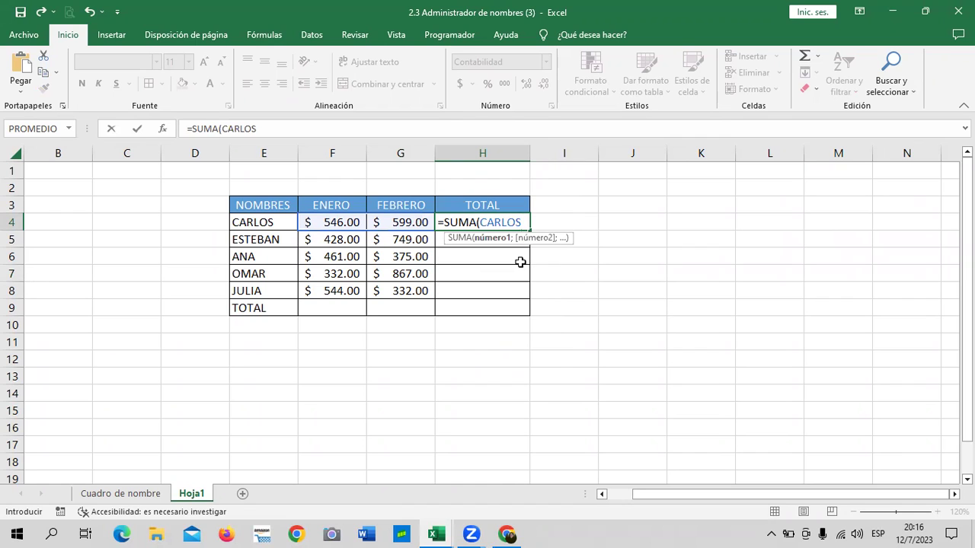
pyautogui.write(')')
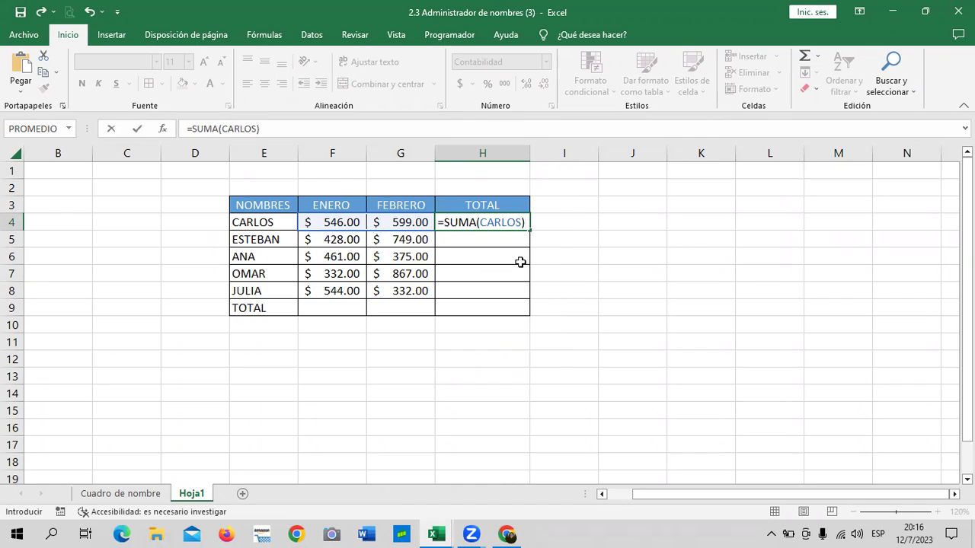
pyautogui.press('Return')
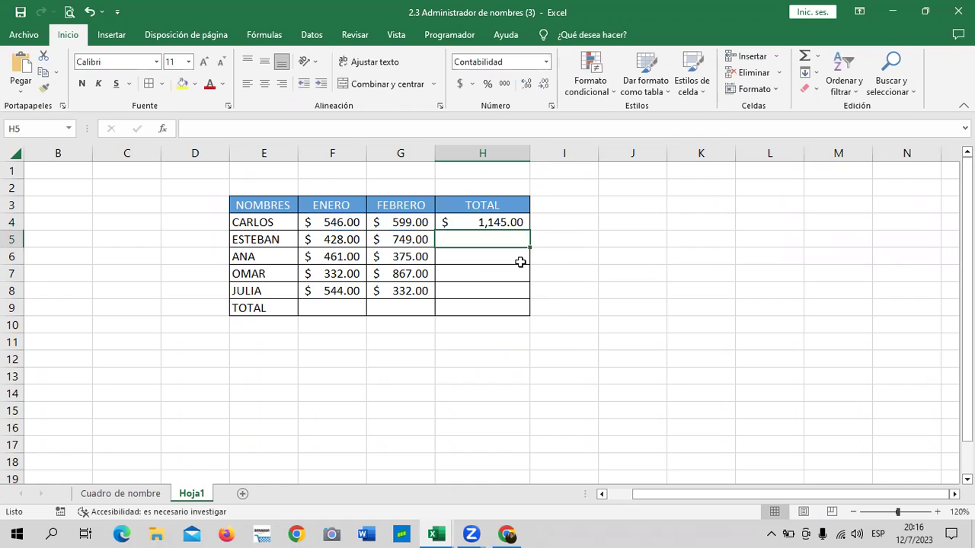
# Test the H4 formula by changing CARLOS's amounts to 200 and 500
pyautogui.click(491, 219)
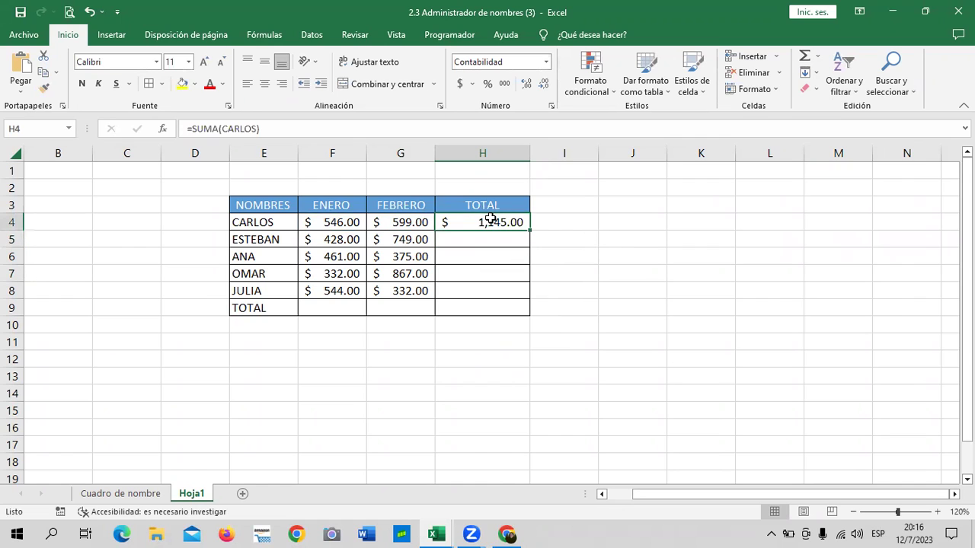
pyautogui.click(336, 223)
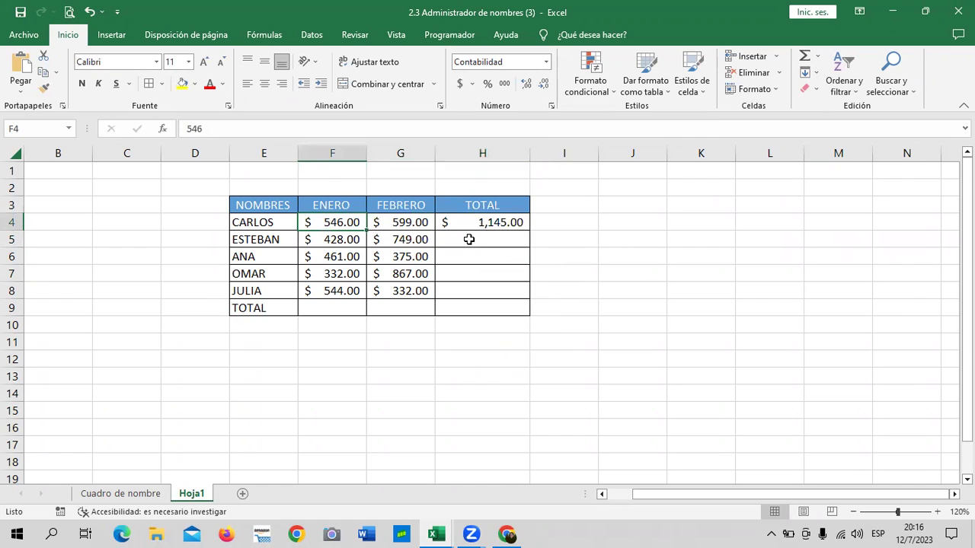
pyautogui.write('200')
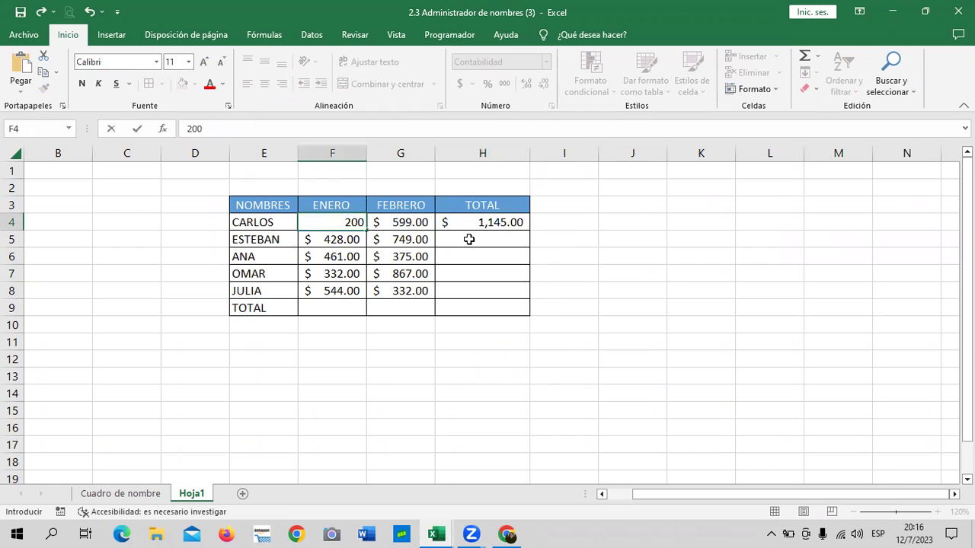
pyautogui.press('Return')
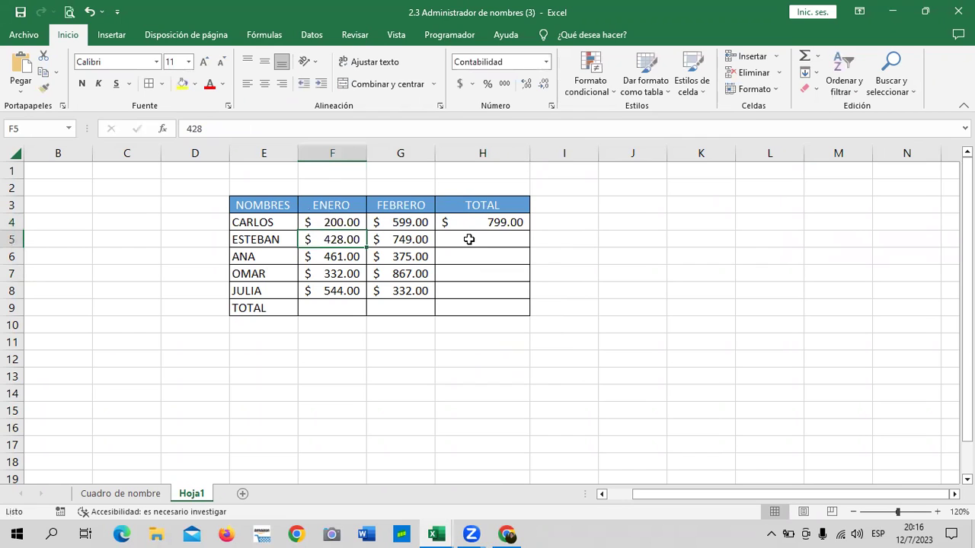
pyautogui.click(481, 221)
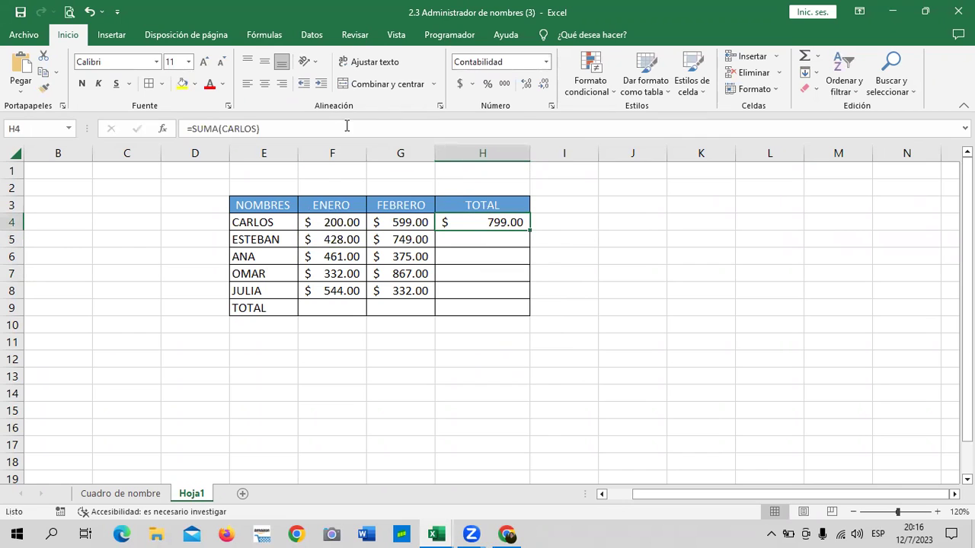
pyautogui.click(347, 126)
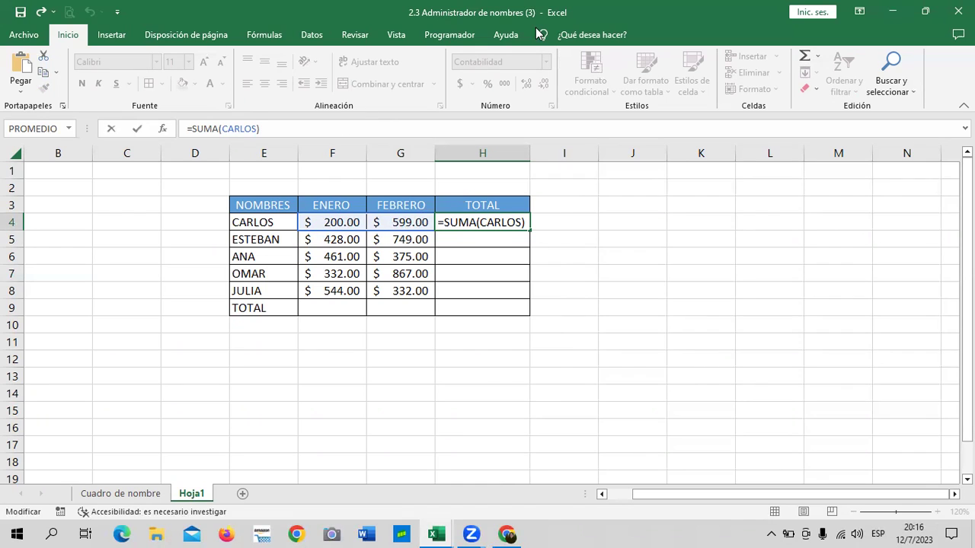
pyautogui.click(405, 222)
pyautogui.write('500')
pyautogui.press('Return')
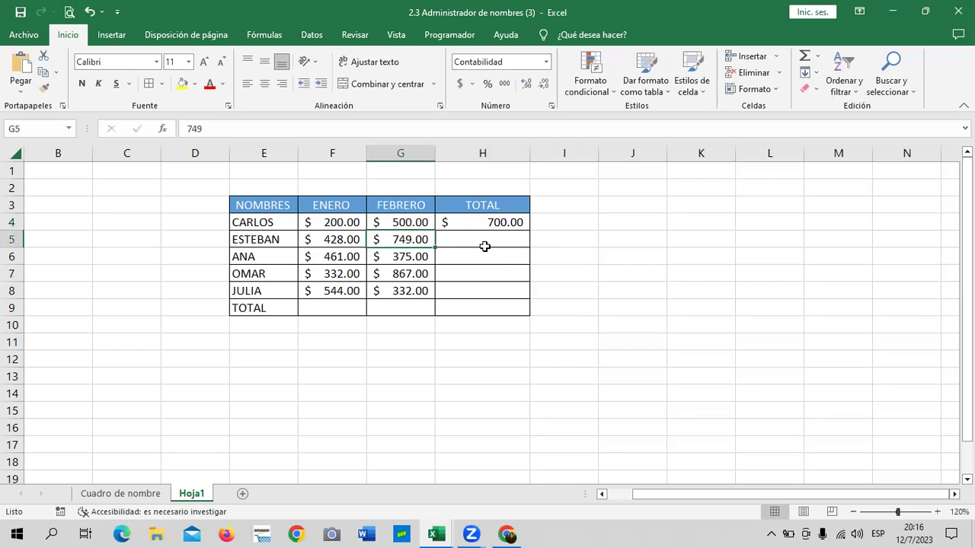
# Restore CARLOS's amounts to 546 and 599, bringing H4 back to 1,145.00
pyautogui.click(342, 220)
pyautogui.write('546')
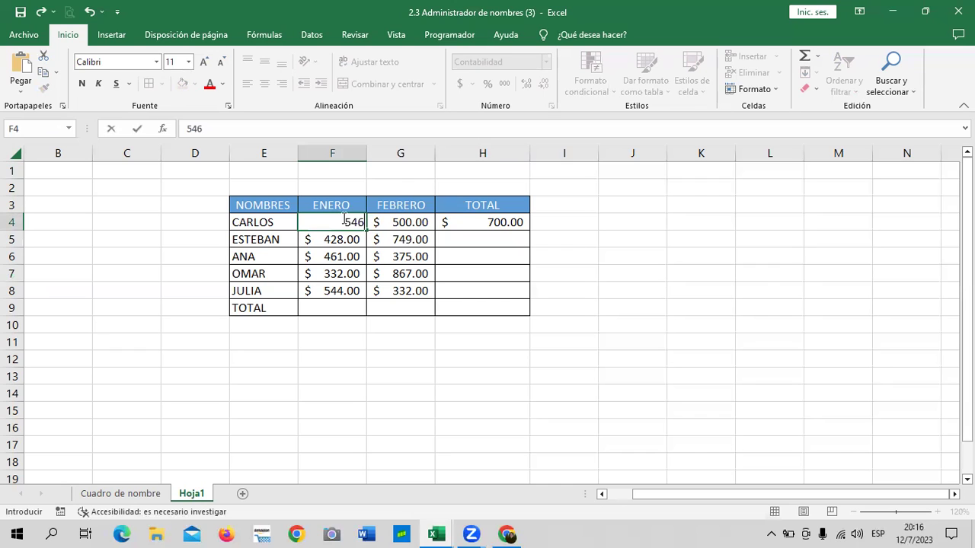
pyautogui.press('Return')
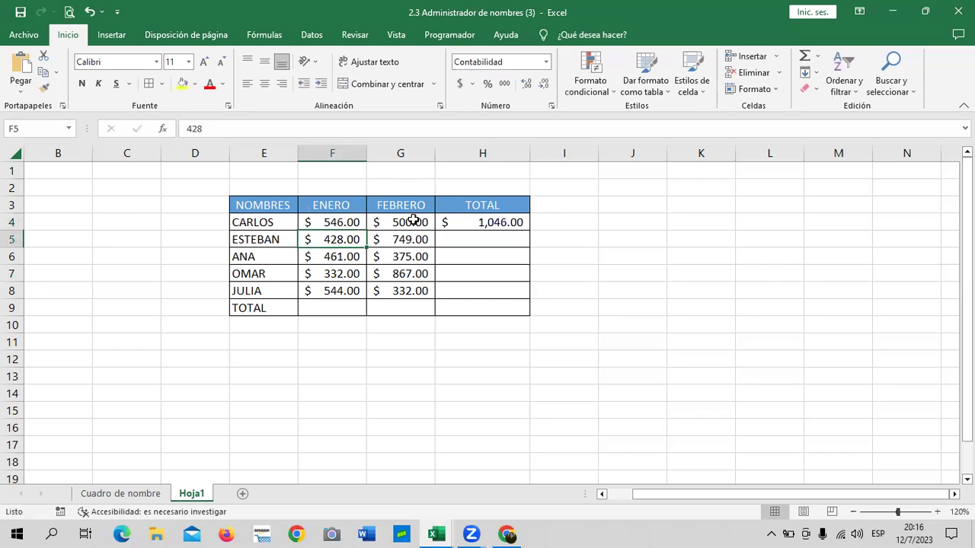
pyautogui.click(412, 220)
pyautogui.write('5')
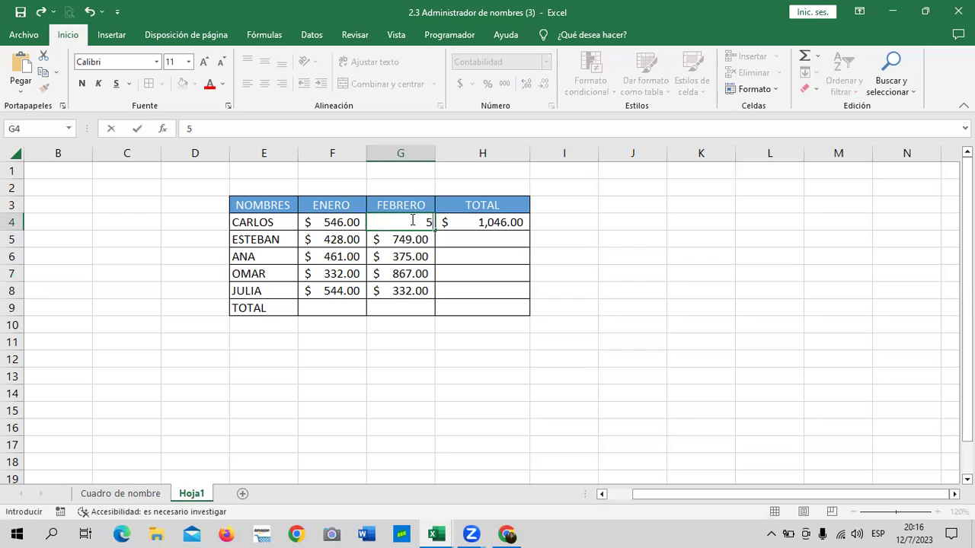
pyautogui.write('$ 599')
pyautogui.press('Return')
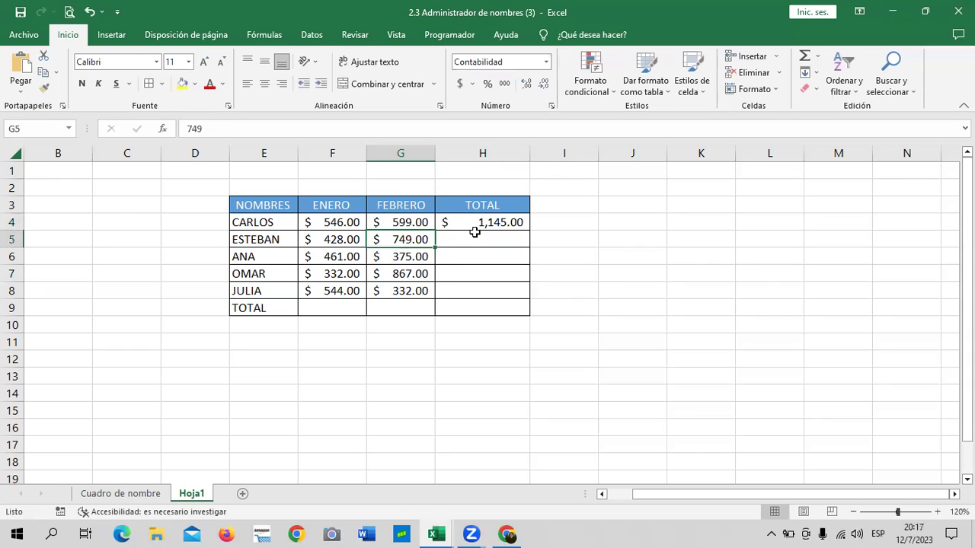
pyautogui.click(474, 236)
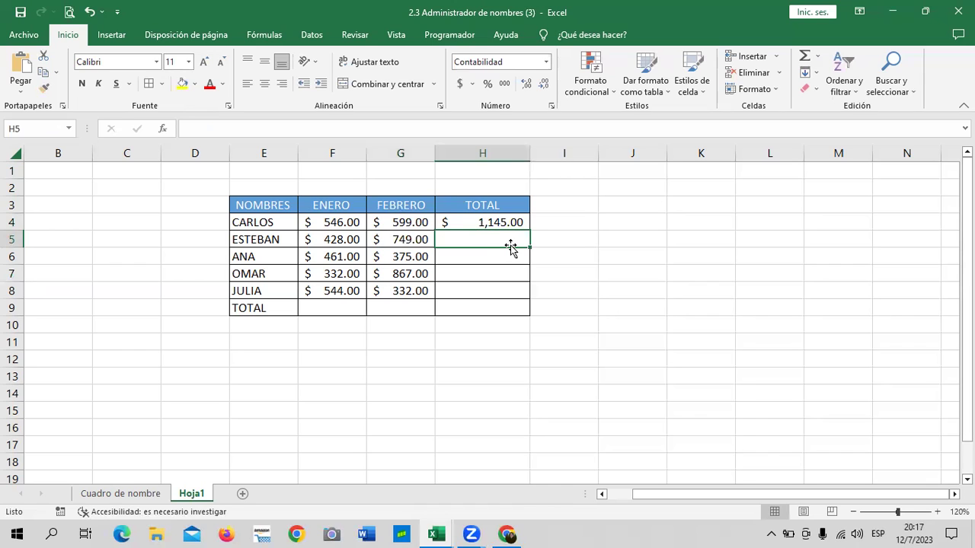
pyautogui.click(633, 245)
pyautogui.click(508, 219)
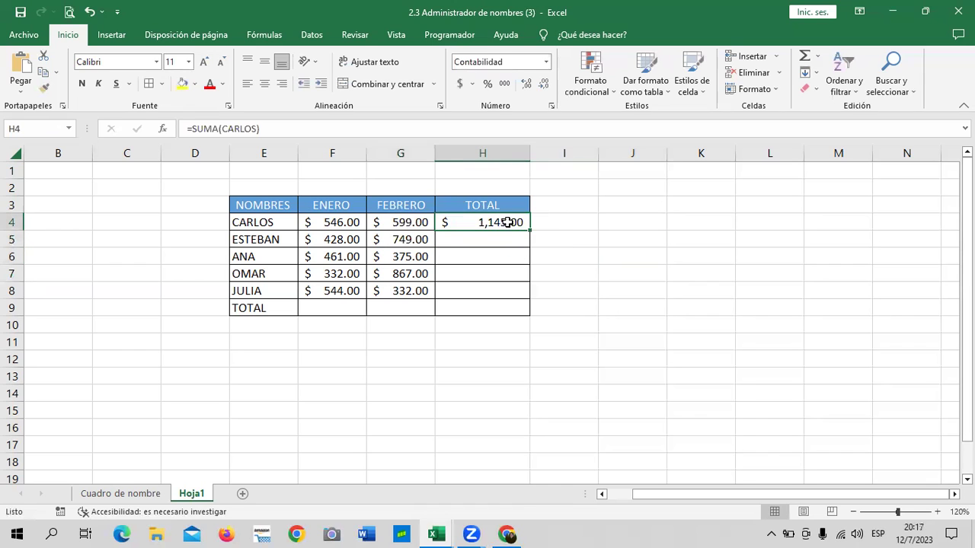
pyautogui.moveTo(529, 231); pyautogui.dragTo(530, 252)
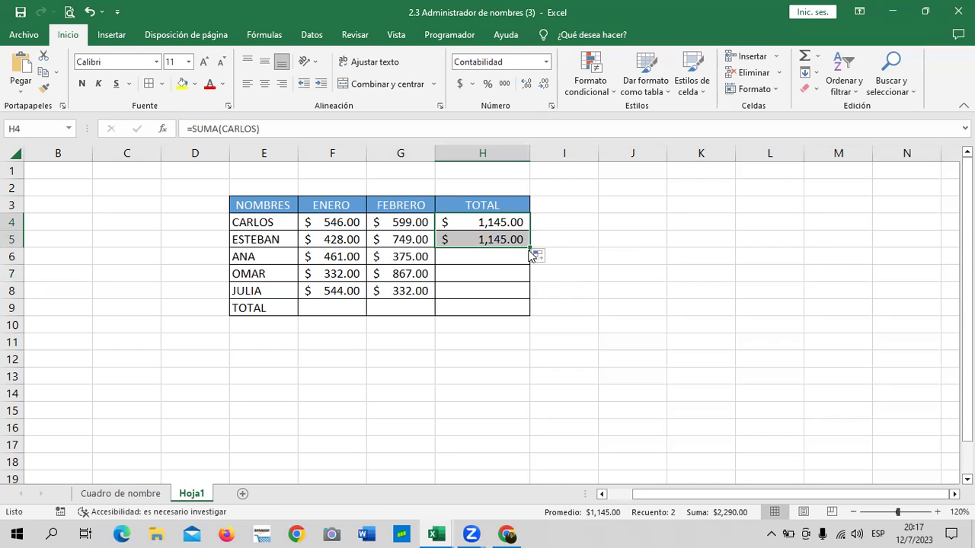
pyautogui.moveTo(529, 244); pyautogui.dragTo(530, 297)
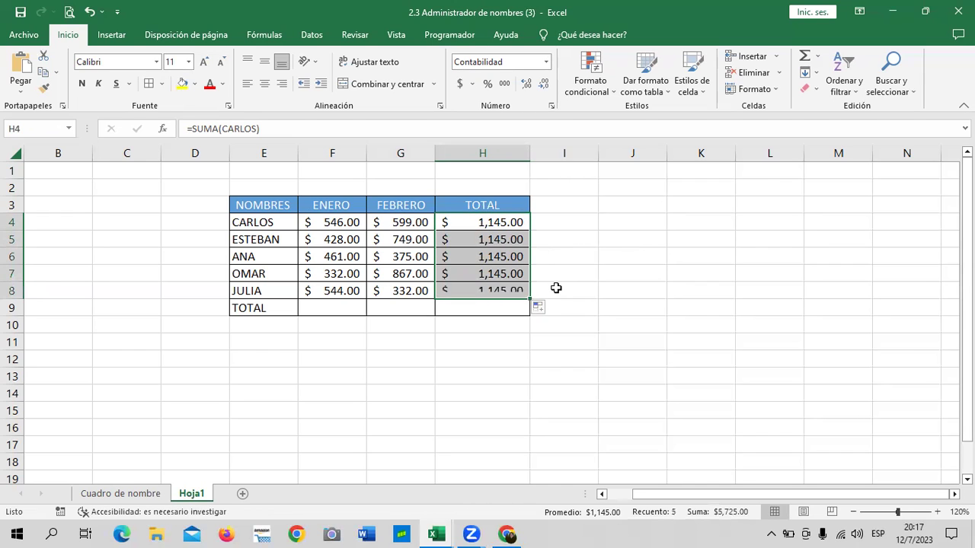
pyautogui.click(617, 264)
pyautogui.click(491, 261)
pyautogui.click(488, 275)
pyautogui.click(485, 289)
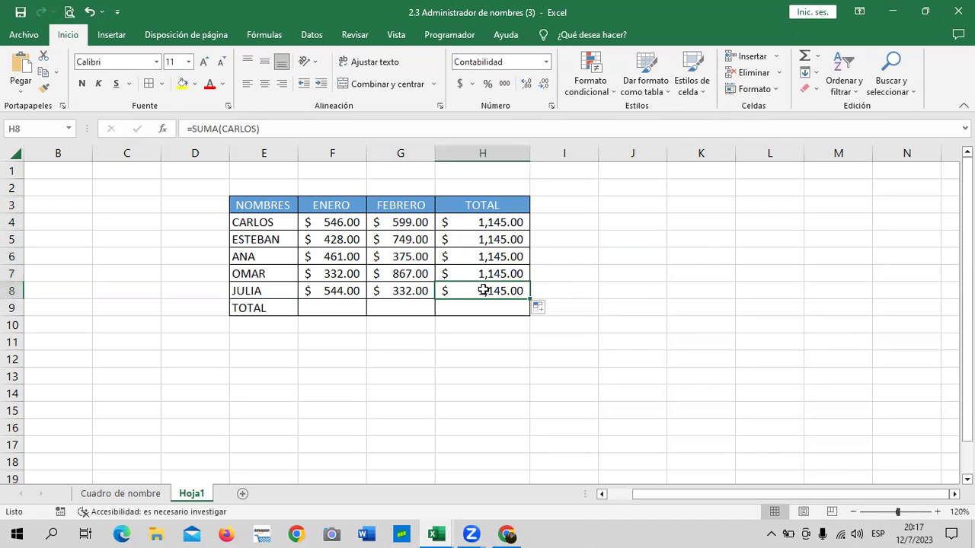
pyautogui.moveTo(495, 238); pyautogui.dragTo(495, 290)
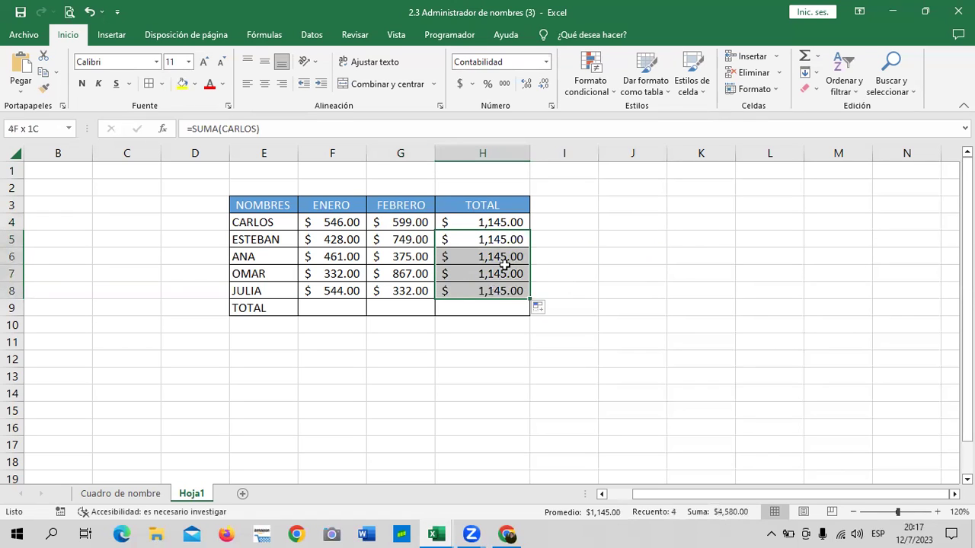
pyautogui.click(614, 239)
pyautogui.moveTo(512, 240); pyautogui.dragTo(513, 285)
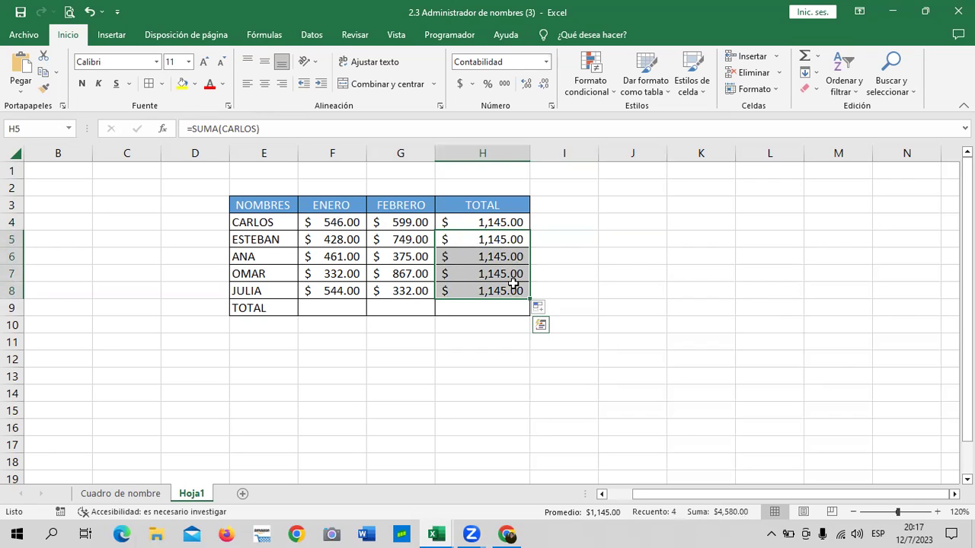
pyautogui.press('Delete')
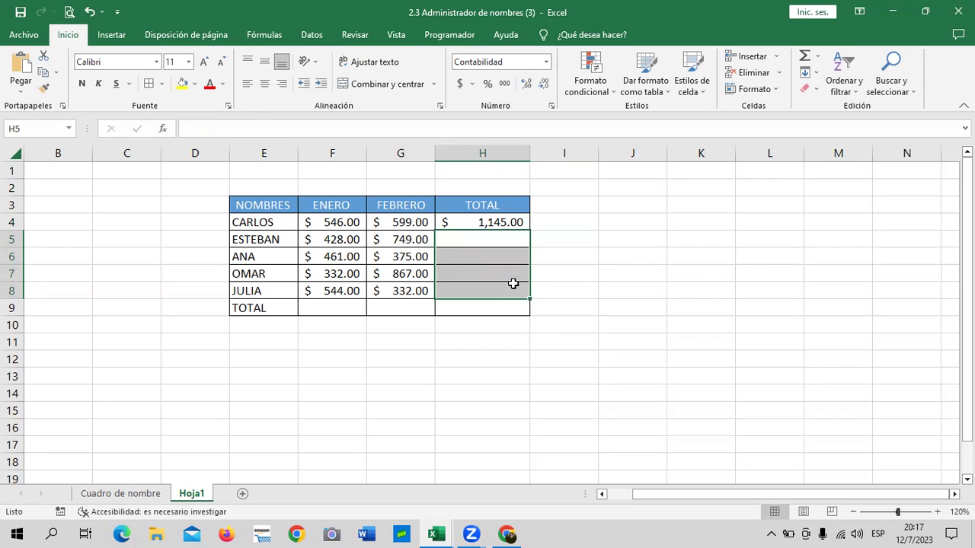
pyautogui.click(642, 260)
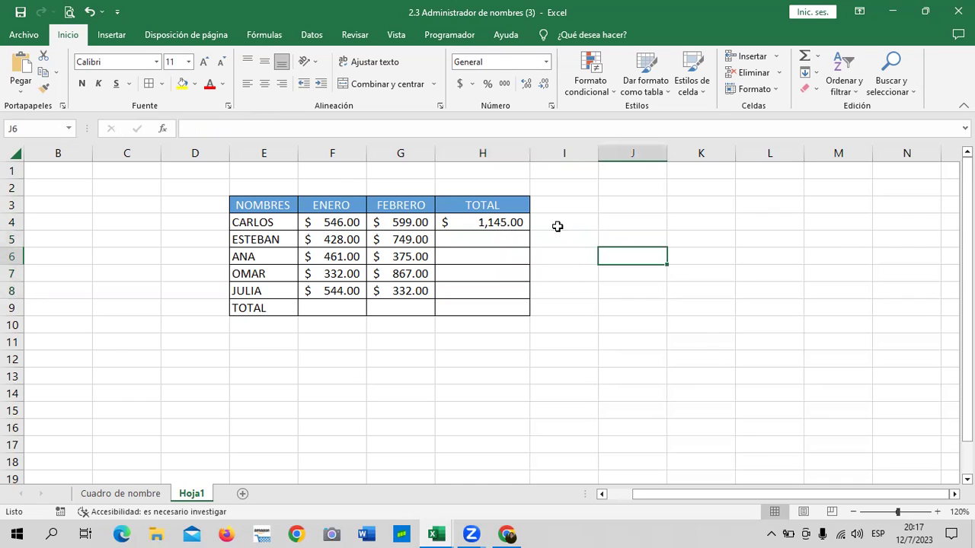
pyautogui.click(497, 221)
# Enter =SUMA(ESTEBAN) in H5 using the autocomplete suggestions
pyautogui.click(496, 235)
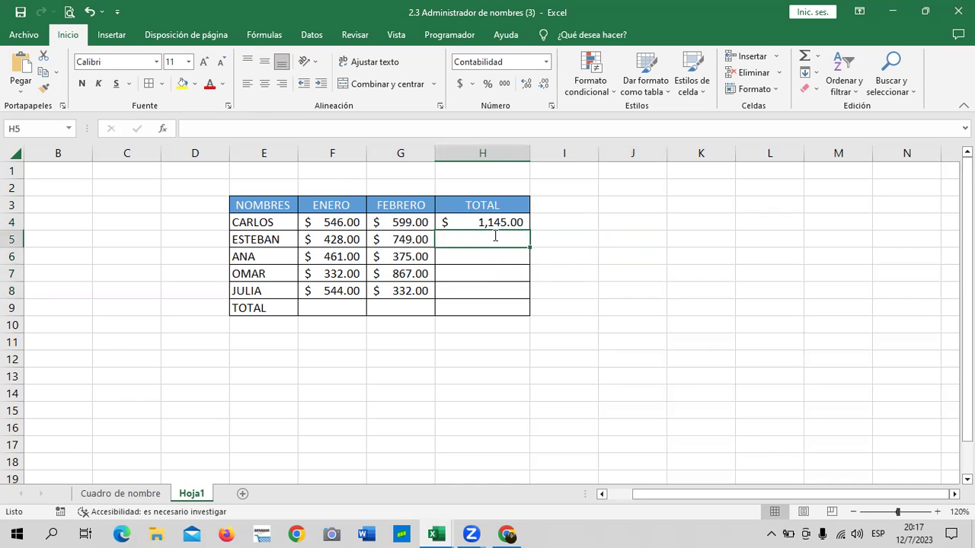
pyautogui.write('=suma')
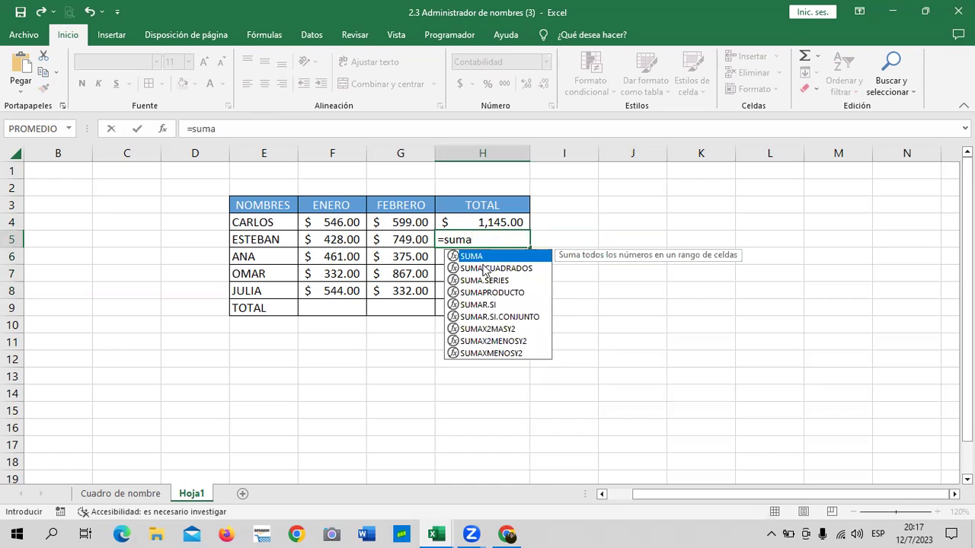
pyautogui.doubleClick(492, 257)
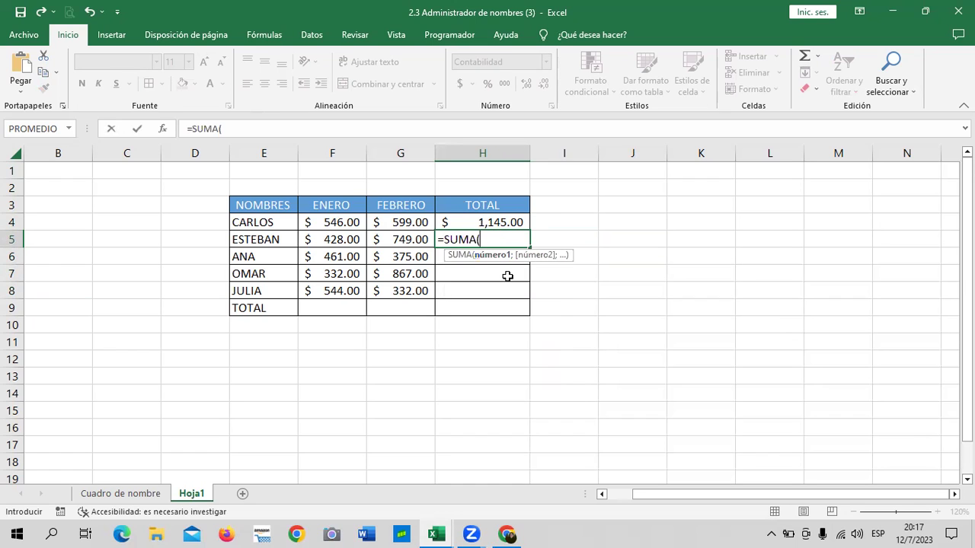
pyautogui.write('est')
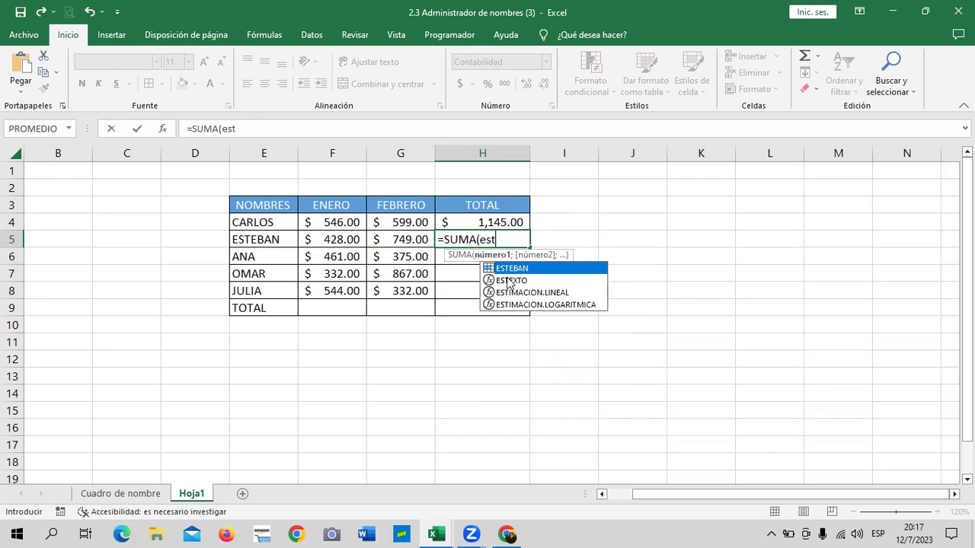
pyautogui.write('e')
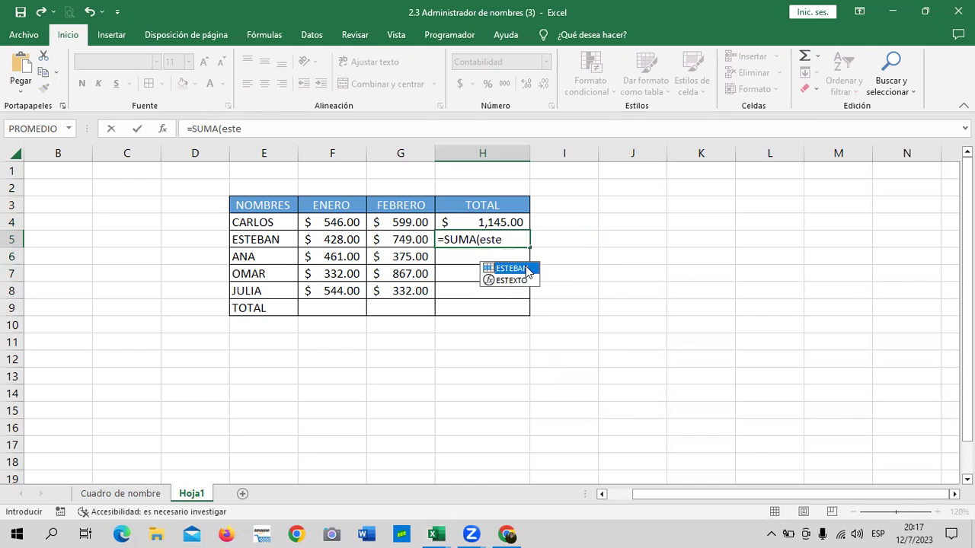
pyautogui.doubleClick(524, 269)
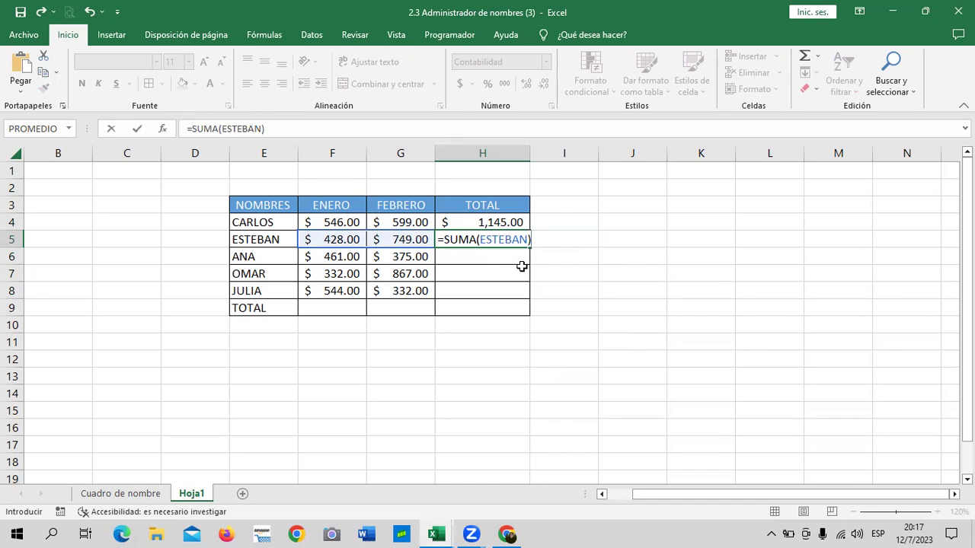
pyautogui.press('Return')
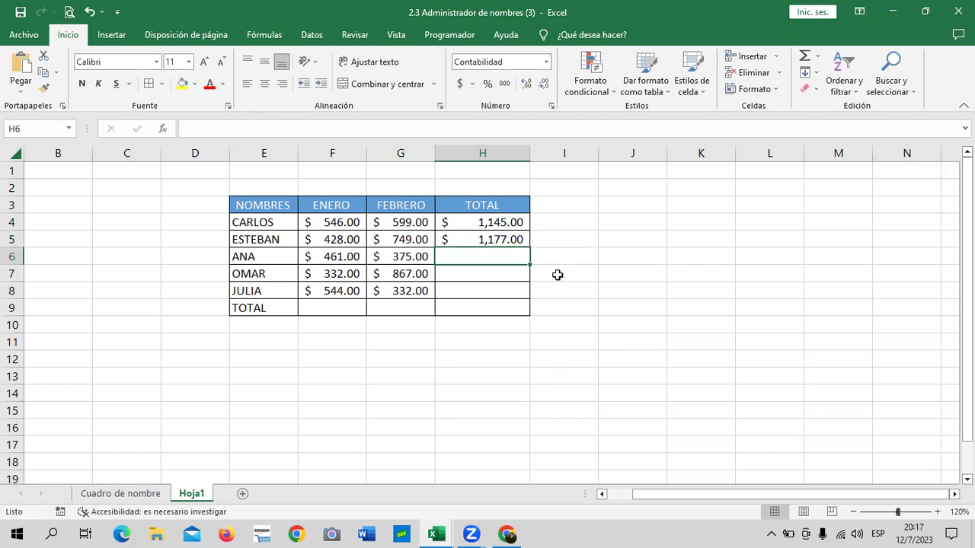
# Start ANA's total in H6 with =SUMA( from the autocomplete list
pyautogui.write('=s')
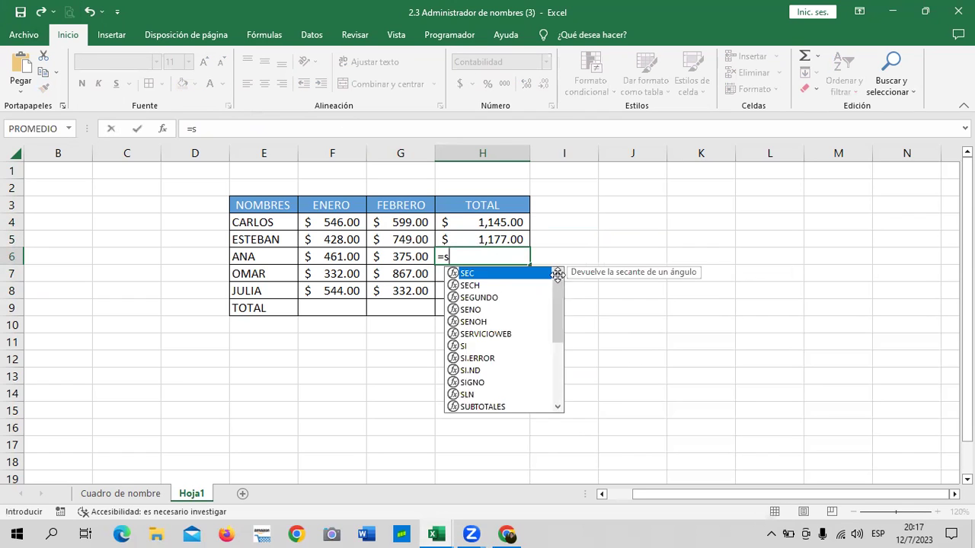
pyautogui.write('uma')
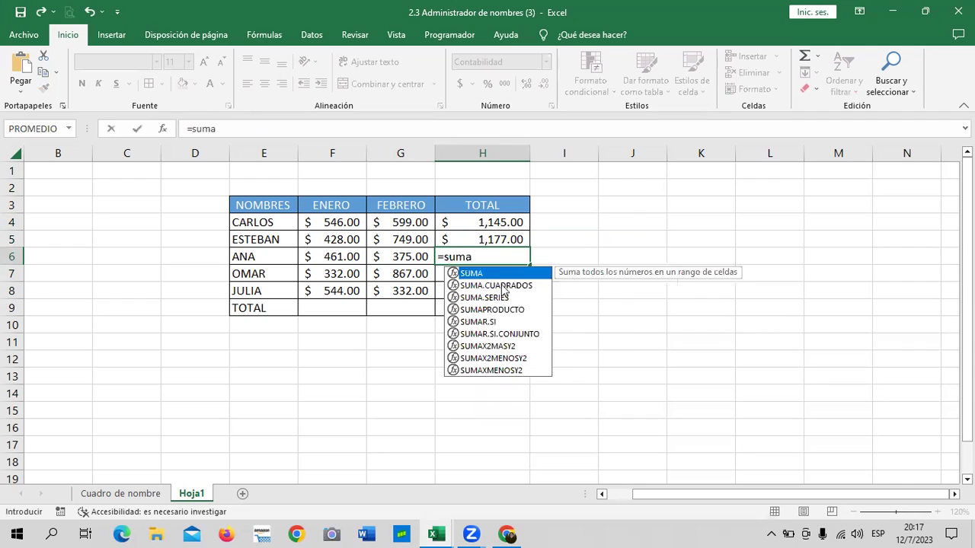
pyautogui.doubleClick(492, 274)
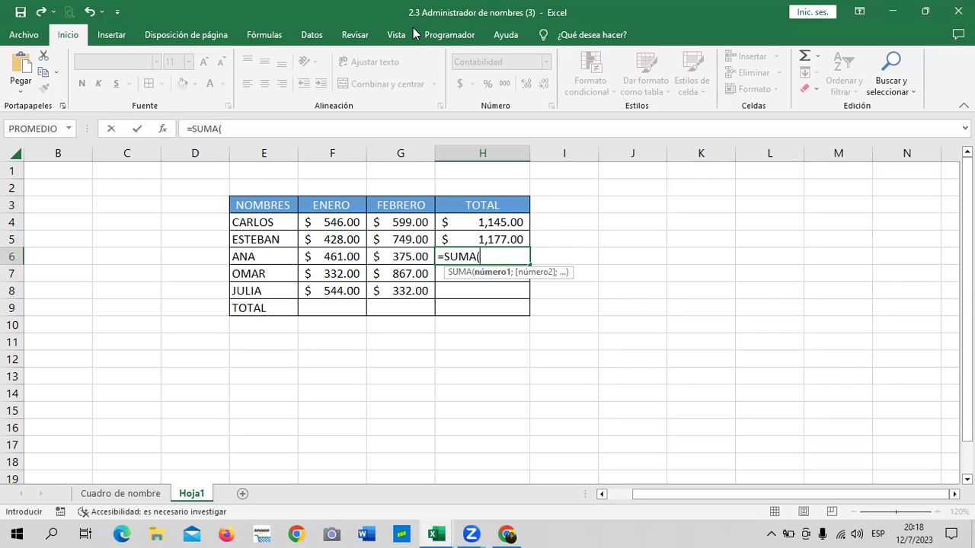
# Enter =SUMA(ANA) and =SUMA(OMAR) as the totals in H6 and H7
pyautogui.write('ana')
pyautogui.doubleClick(507, 285)
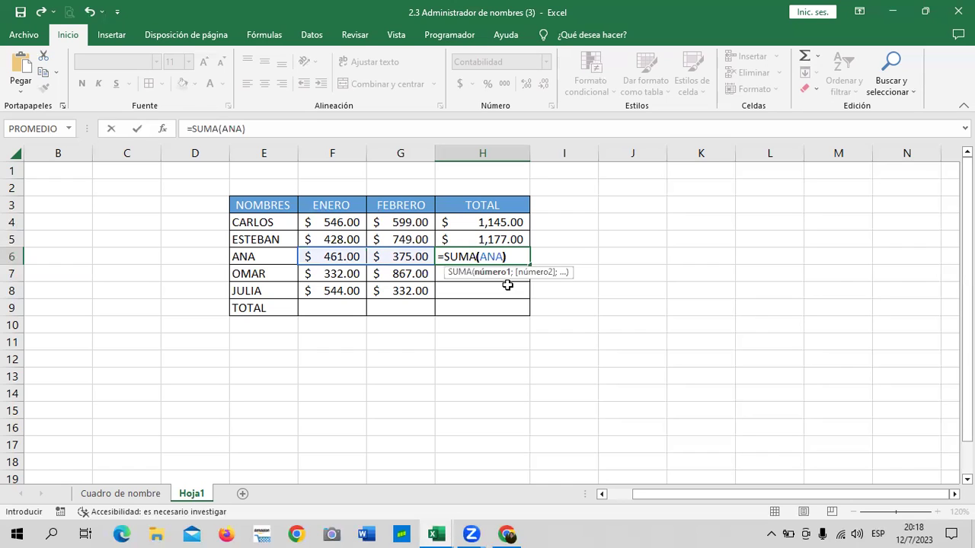
pyautogui.press('Return')
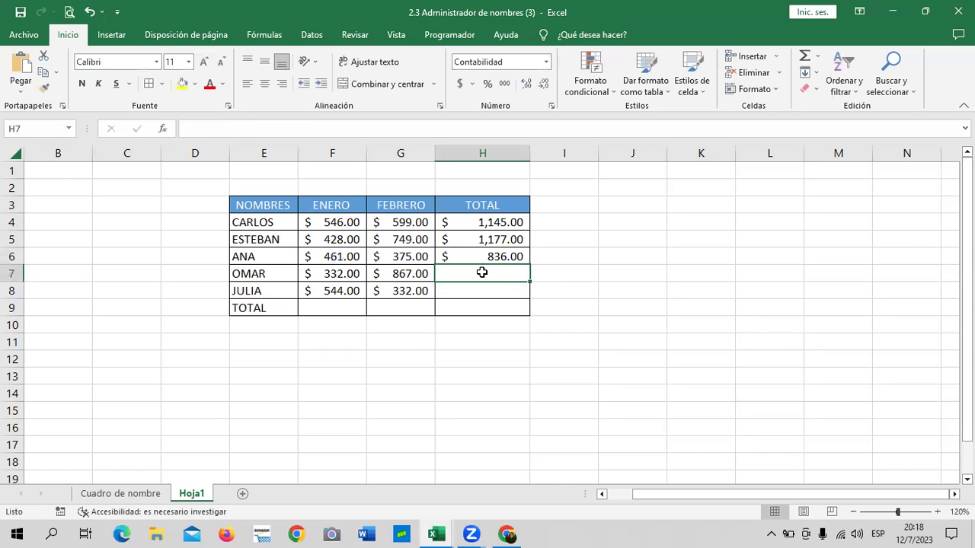
pyautogui.write('=s')
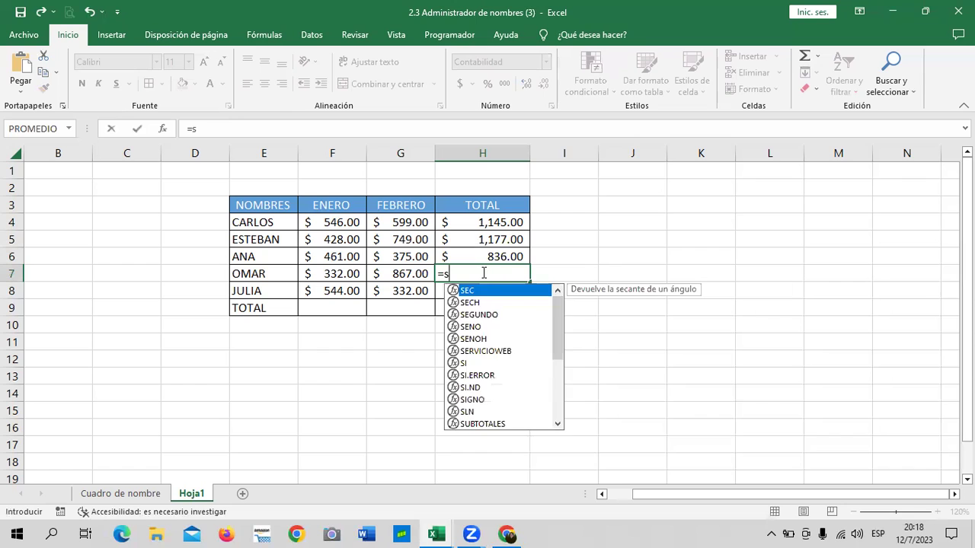
pyautogui.write('uma')
pyautogui.doubleClick(513, 290)
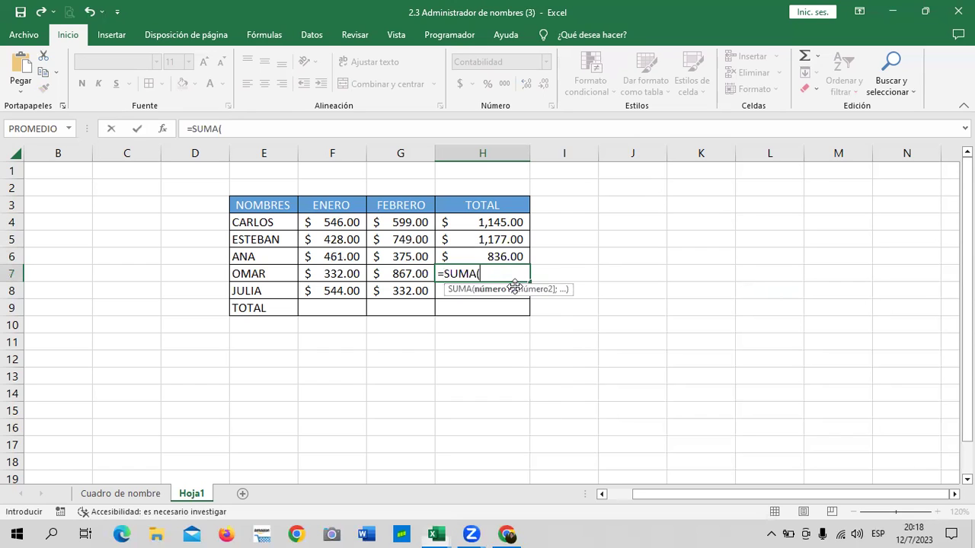
pyautogui.write('omar')
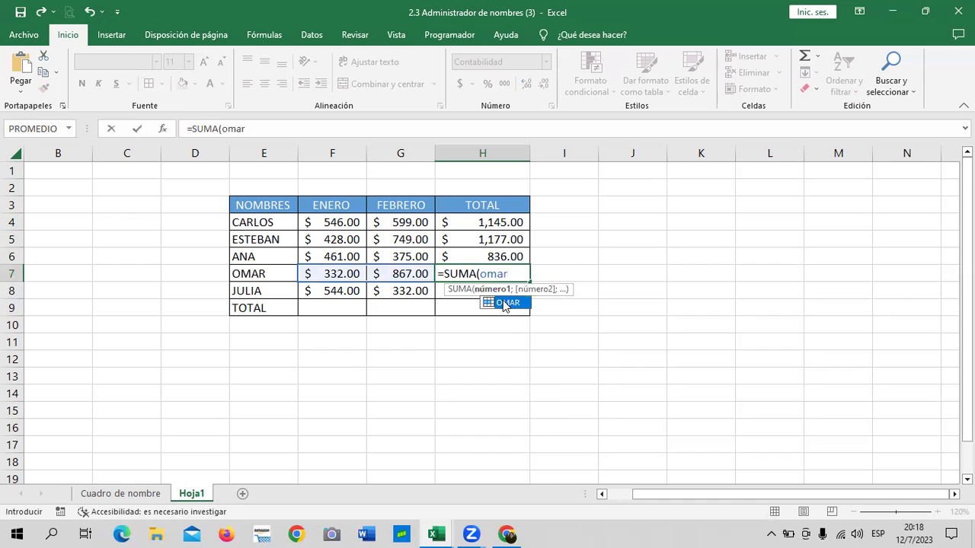
pyautogui.doubleClick(504, 301)
pyautogui.write(')')
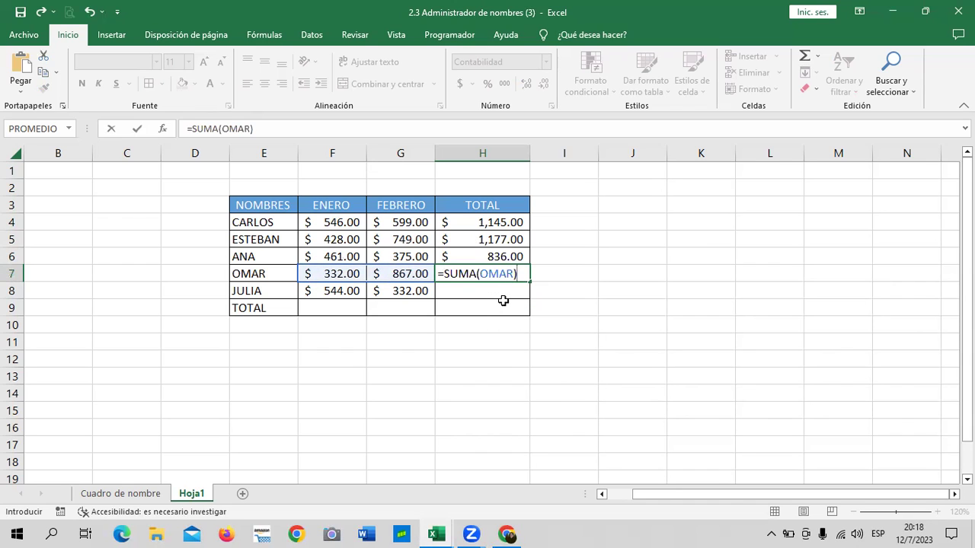
pyautogui.press('Return')
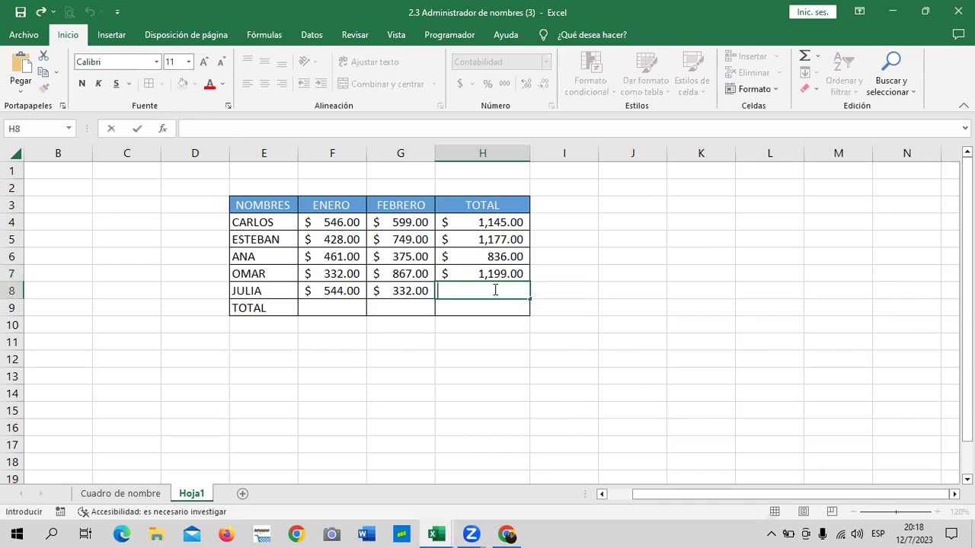
# Enter =SUMA(JULIA) in H8 so JULIA's total shows $876.00
pyautogui.write('=')
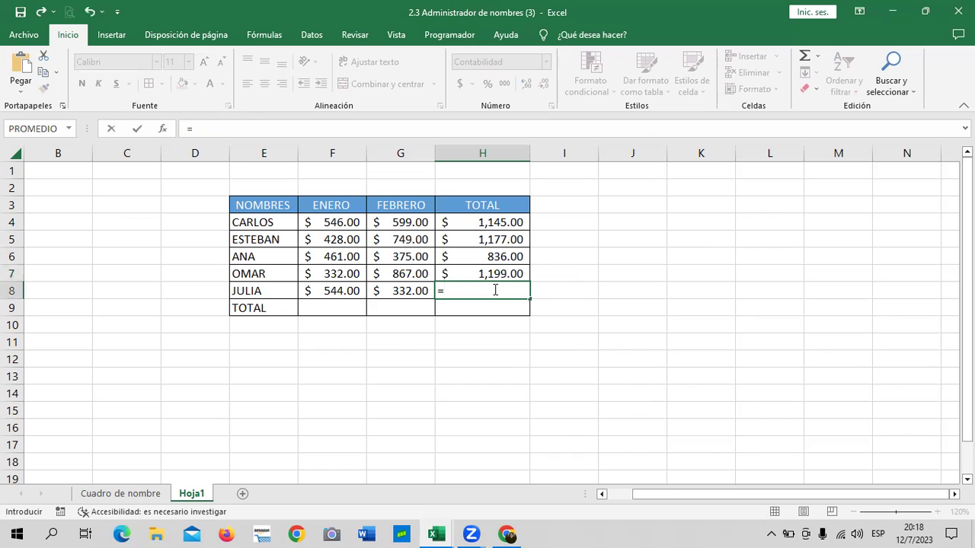
pyautogui.write('suma')
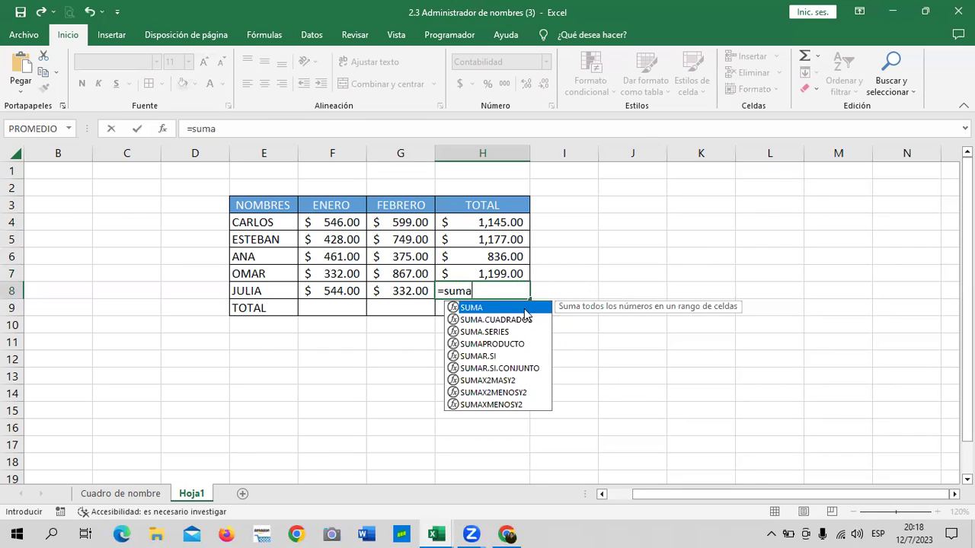
pyautogui.click(522, 297)
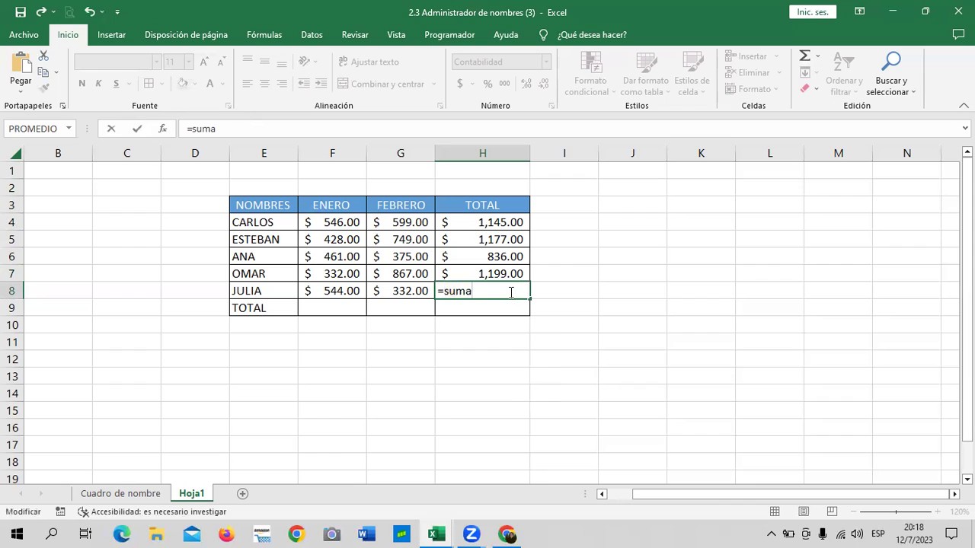
pyautogui.write('(')
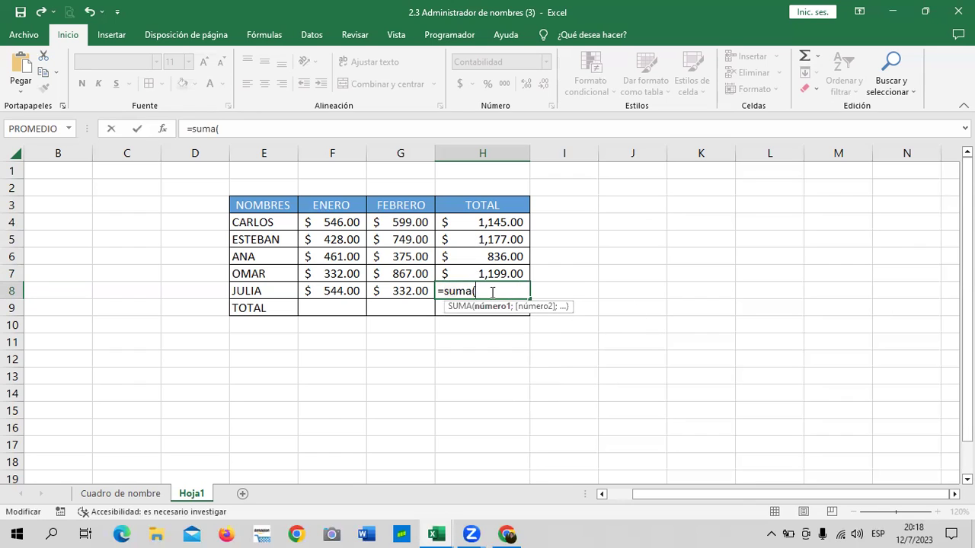
pyautogui.write('ju')
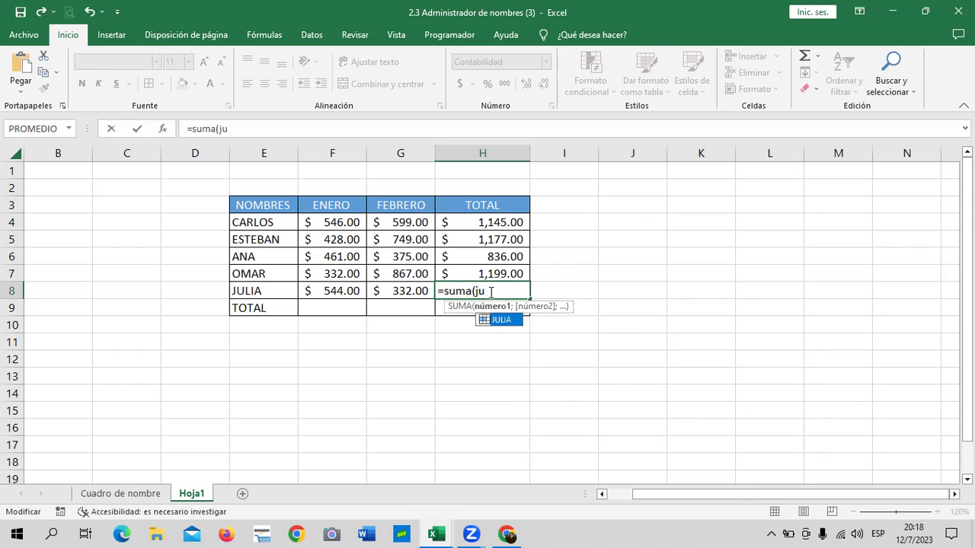
pyautogui.doubleClick(509, 320)
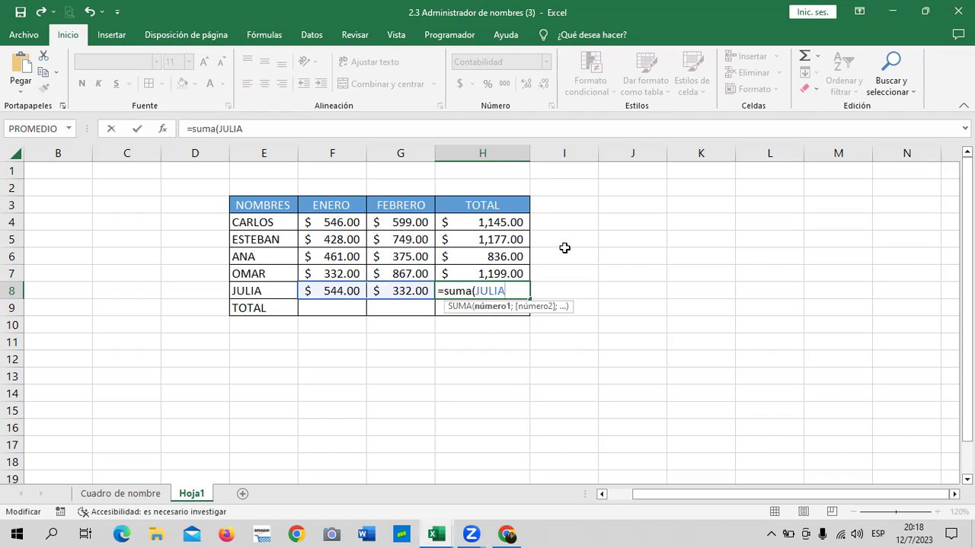
pyautogui.write(')')
pyautogui.press('Return')
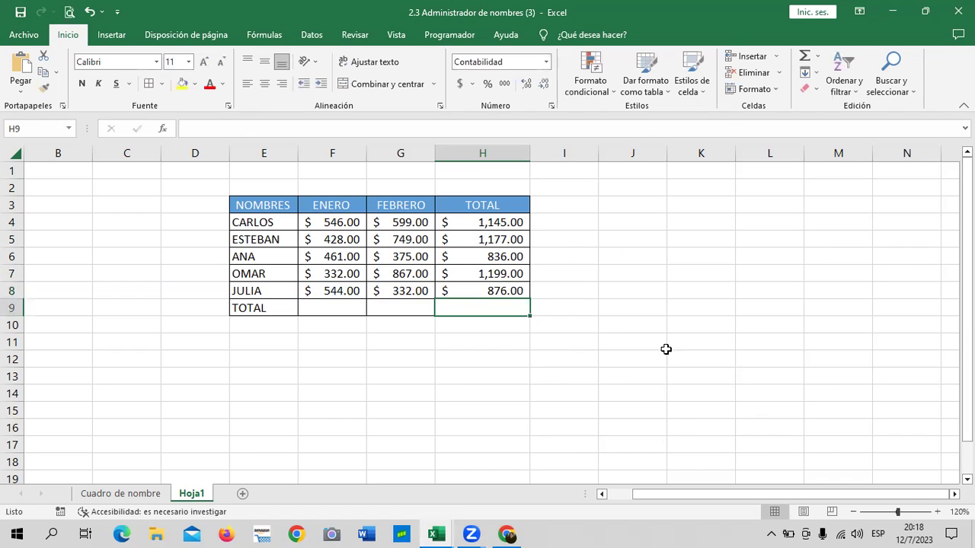
pyautogui.click(675, 354)
# Select the per-person totals in H4:H8
pyautogui.click(346, 308)
pyautogui.click(403, 310)
pyautogui.click(463, 306)
pyautogui.click(612, 342)
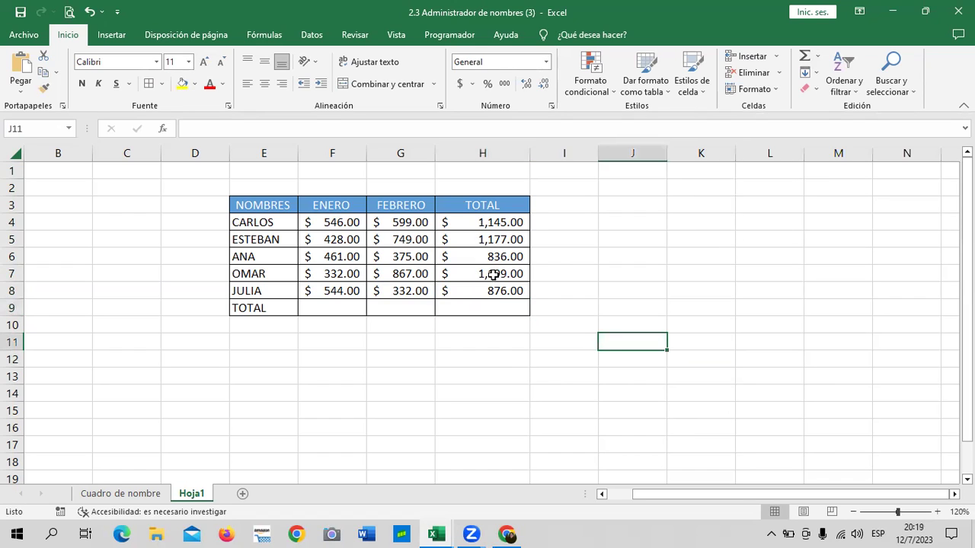
pyautogui.moveTo(491, 223); pyautogui.dragTo(492, 293)
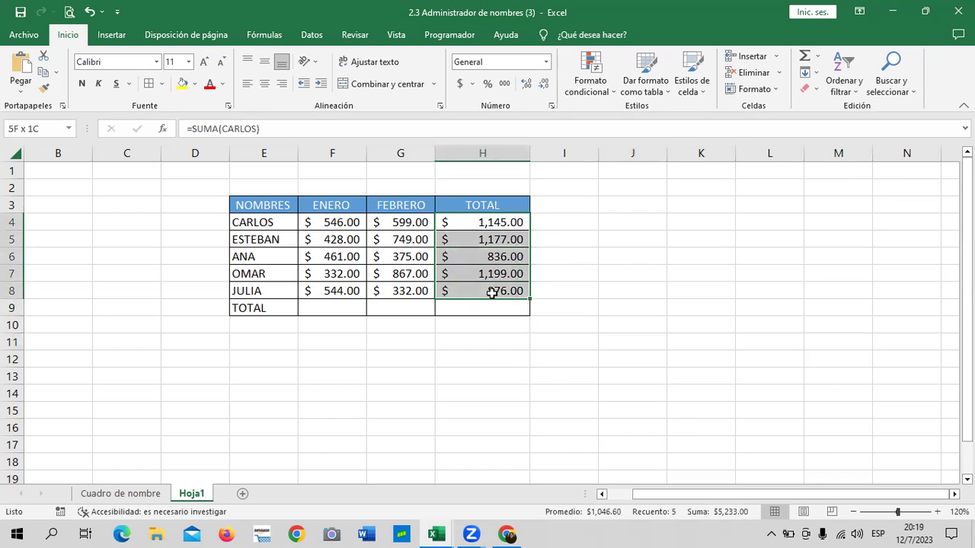
pyautogui.click(619, 259)
pyautogui.moveTo(514, 222); pyautogui.dragTo(507, 291)
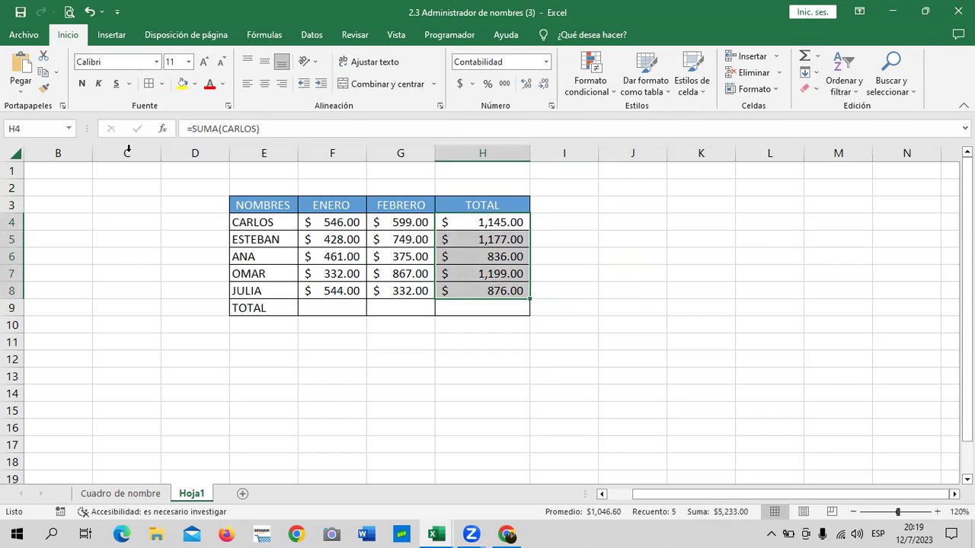
# Name the selected totals range TOTAL using the Name Box
pyautogui.click(63, 127)
pyautogui.write('to')
pyautogui.press('BackSpace')
pyautogui.press('capslock')
pyautogui.press('Return')
pyautogui.click(700, 290)
pyautogui.click(479, 302)
# Enter =SUMA(TOTAL) in H9 for a $5,233.00 grand total
pyautogui.write('=SUMA')
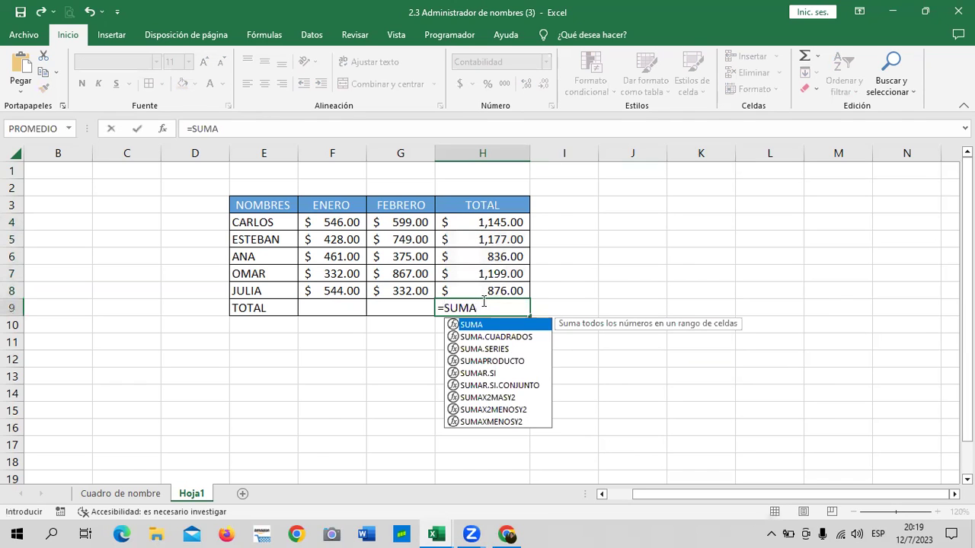
pyautogui.doubleClick(473, 326)
pyautogui.write('TOTA')
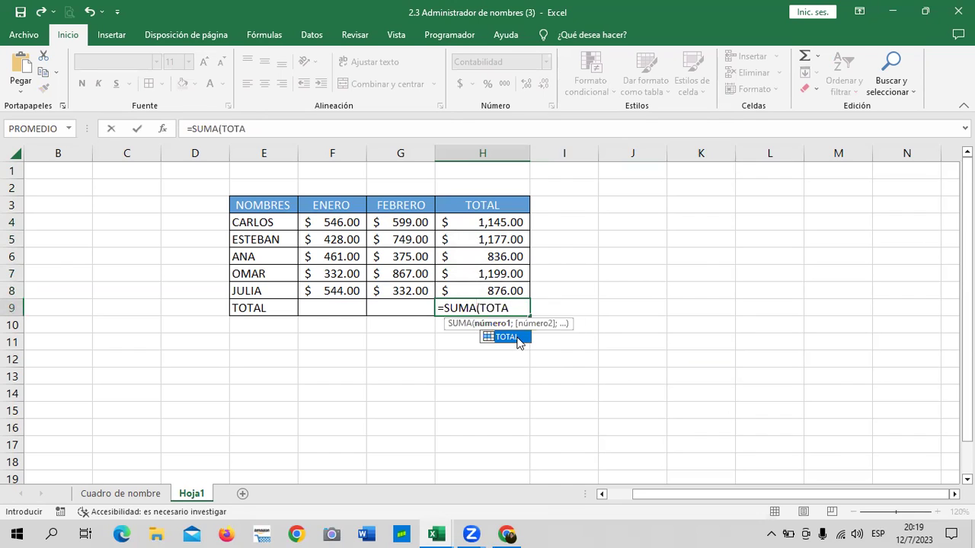
pyautogui.doubleClick(517, 337)
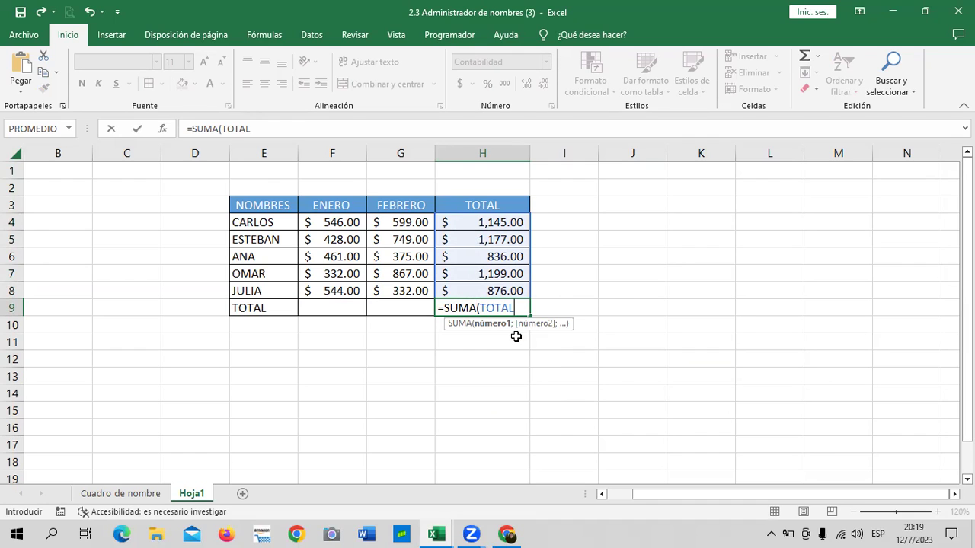
pyautogui.write(')')
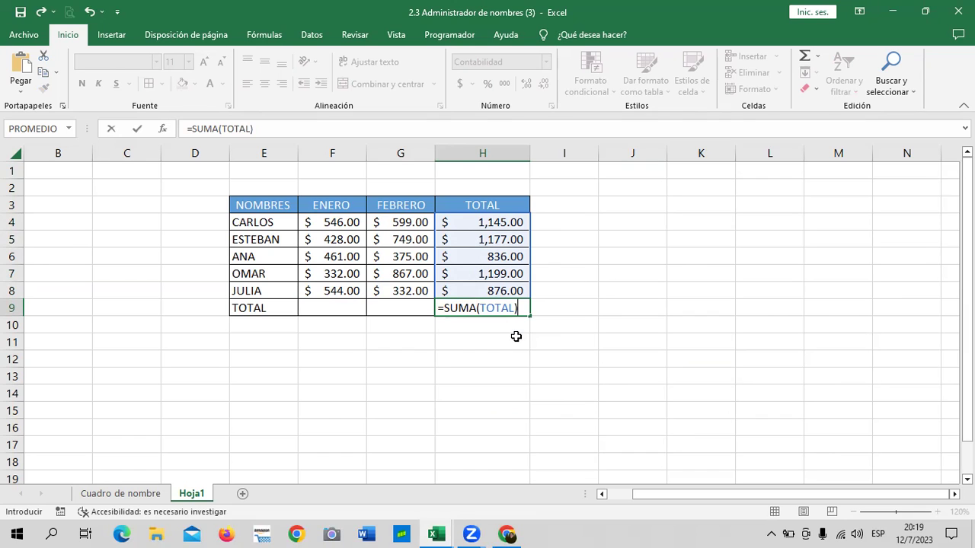
pyautogui.press('Return')
pyautogui.click(608, 321)
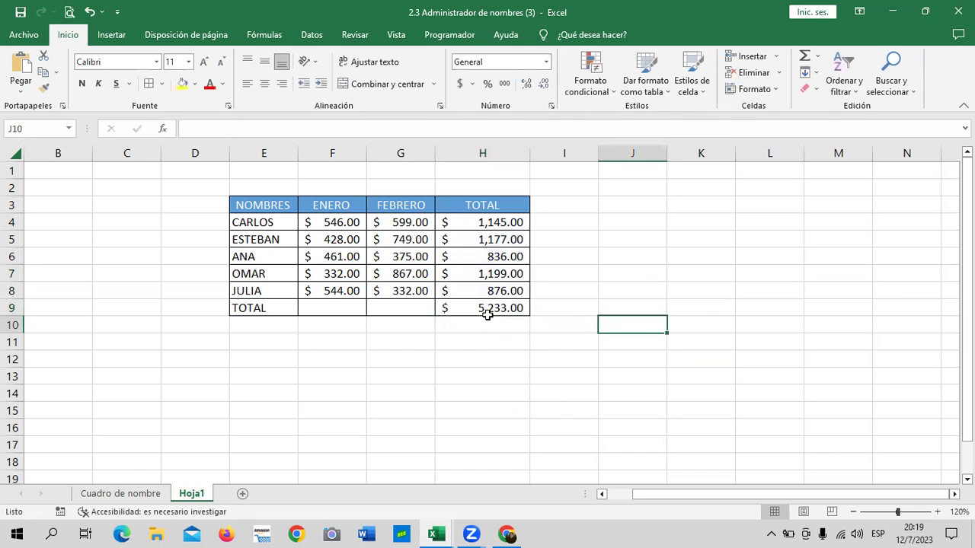
pyautogui.click(486, 306)
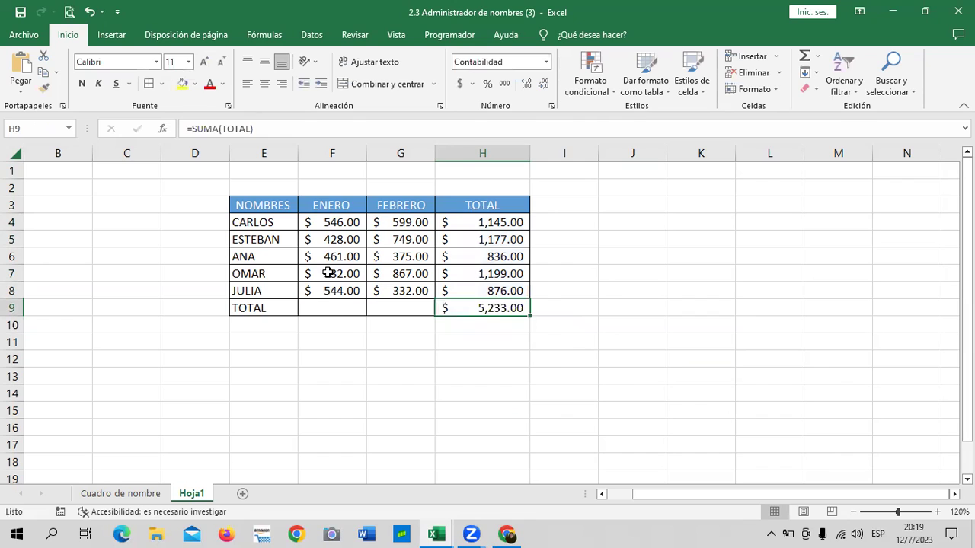
# Name the January values F4:F8 ENERO
pyautogui.click(335, 220)
pyautogui.moveTo(336, 234); pyautogui.dragTo(328, 291)
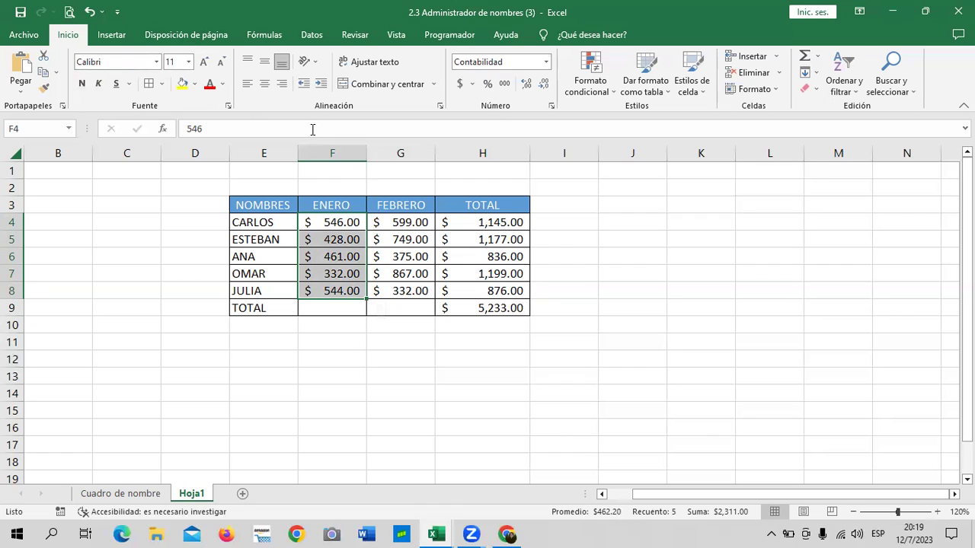
pyautogui.click(51, 129)
pyautogui.write('EN')
pyautogui.press('Return')
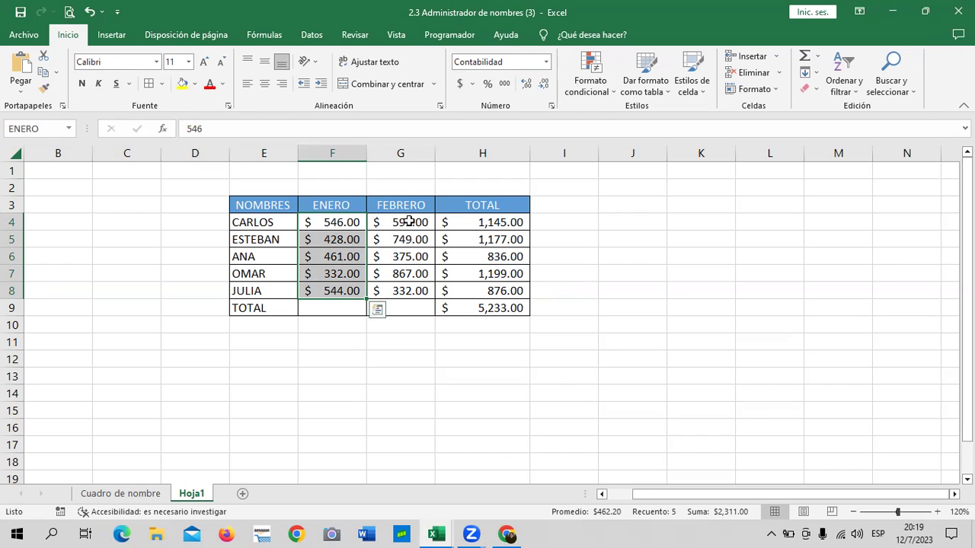
# Name the February values G4:G8 FEBRERO
pyautogui.moveTo(409, 221); pyautogui.dragTo(404, 291)
pyautogui.click(44, 128)
pyautogui.write('FEBR')
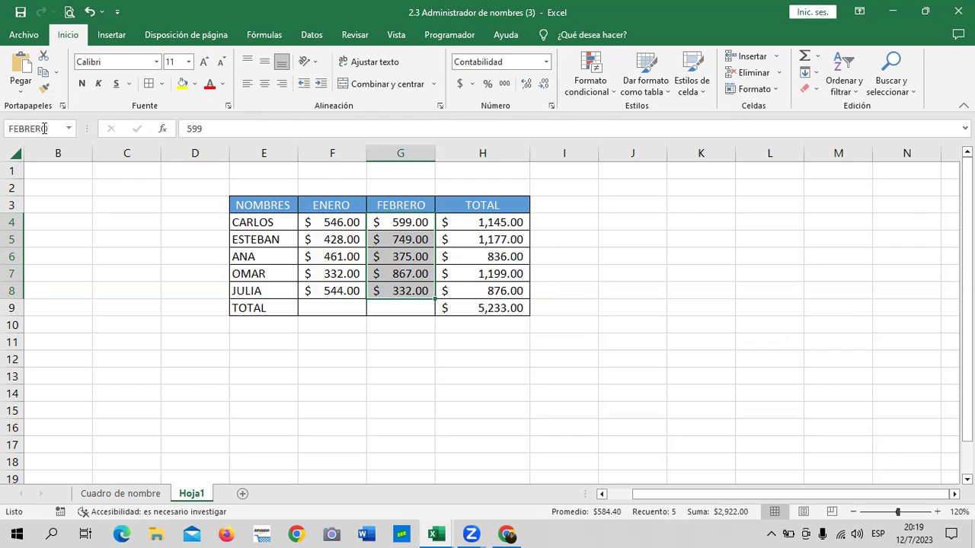
pyautogui.press('Return')
pyautogui.click(324, 303)
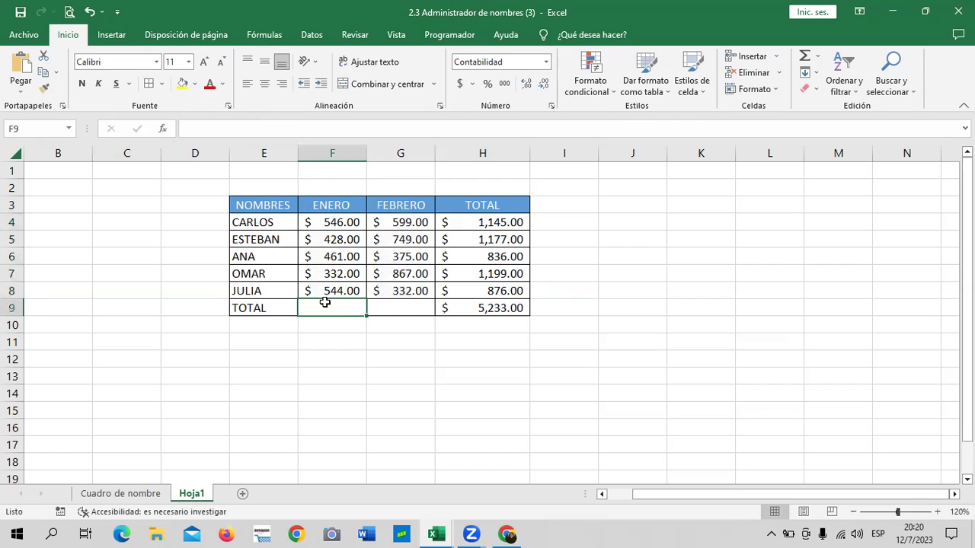
# Enter =SUMA(ENERO) in F9 for the $2,311.00 January total
pyautogui.write('=SUMA')
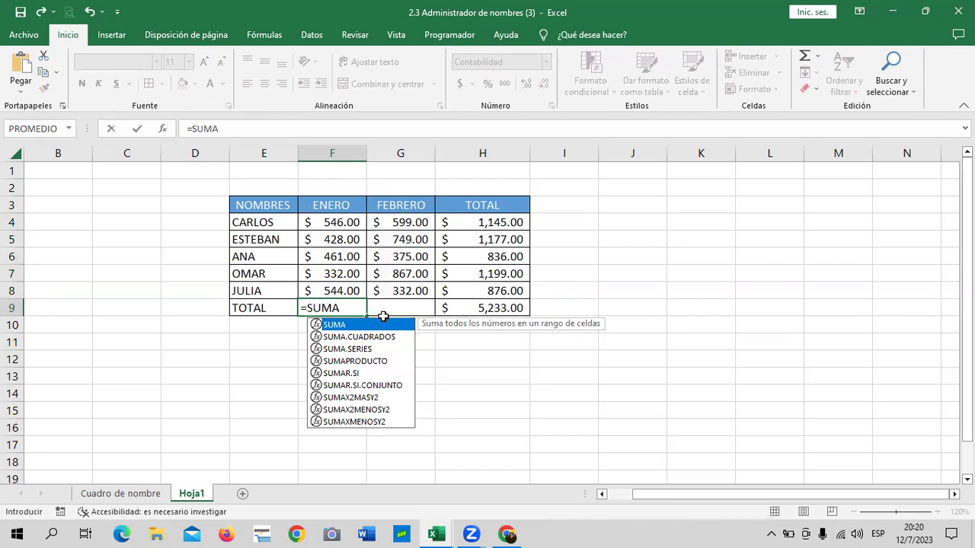
pyautogui.doubleClick(379, 322)
pyautogui.write('ENE')
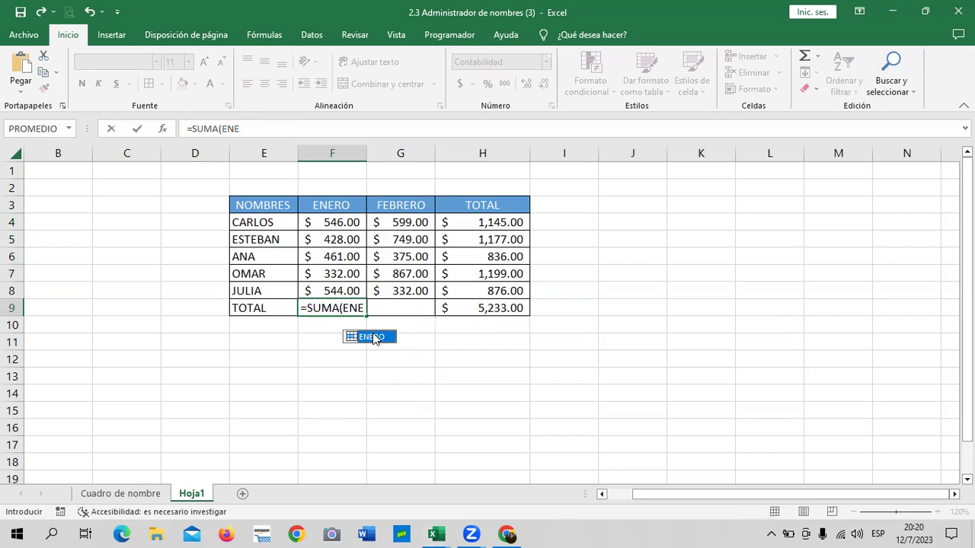
pyautogui.doubleClick(371, 337)
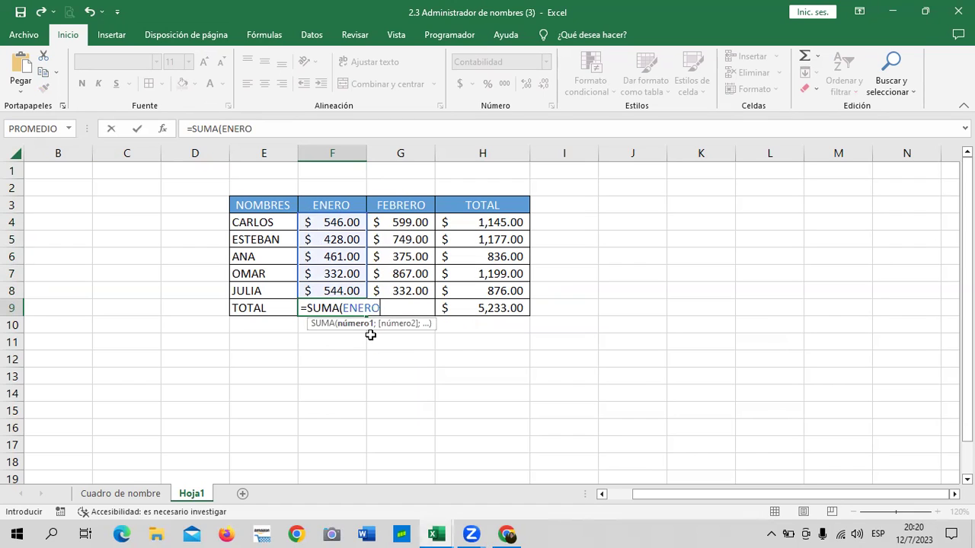
pyautogui.write(')')
pyautogui.press('Return')
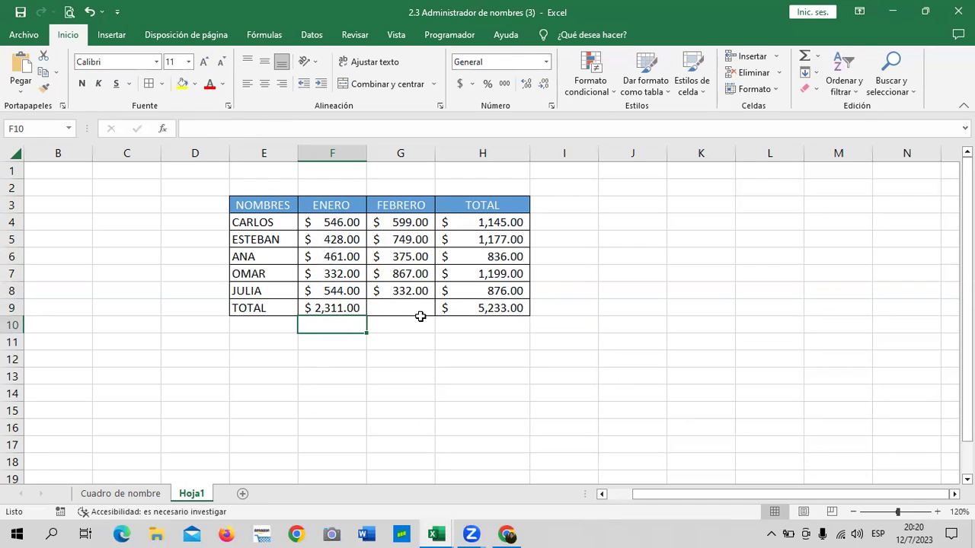
pyautogui.click(418, 303)
# Enter =SUMA(FEBRERO) in G9 for the $2,922.00 February total
pyautogui.write('=')
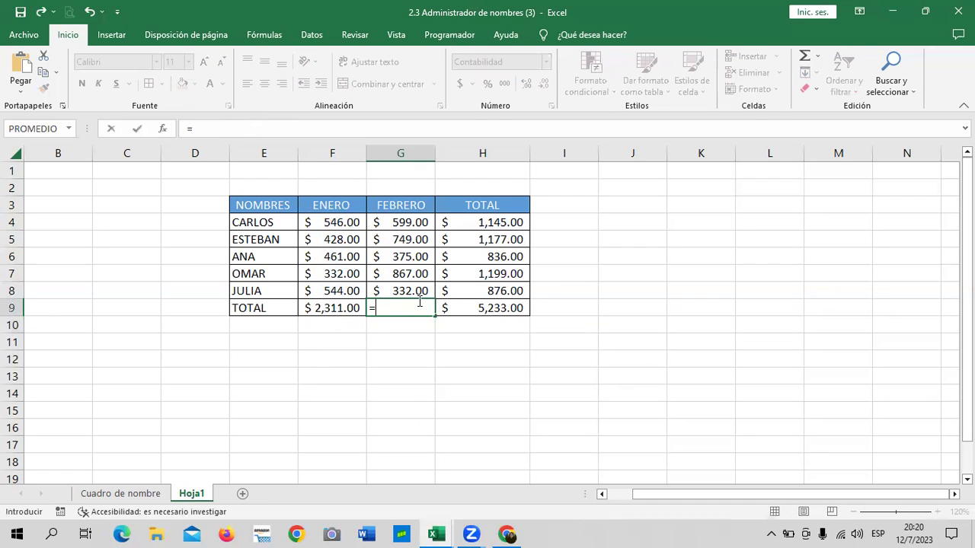
pyautogui.write('SUMA')
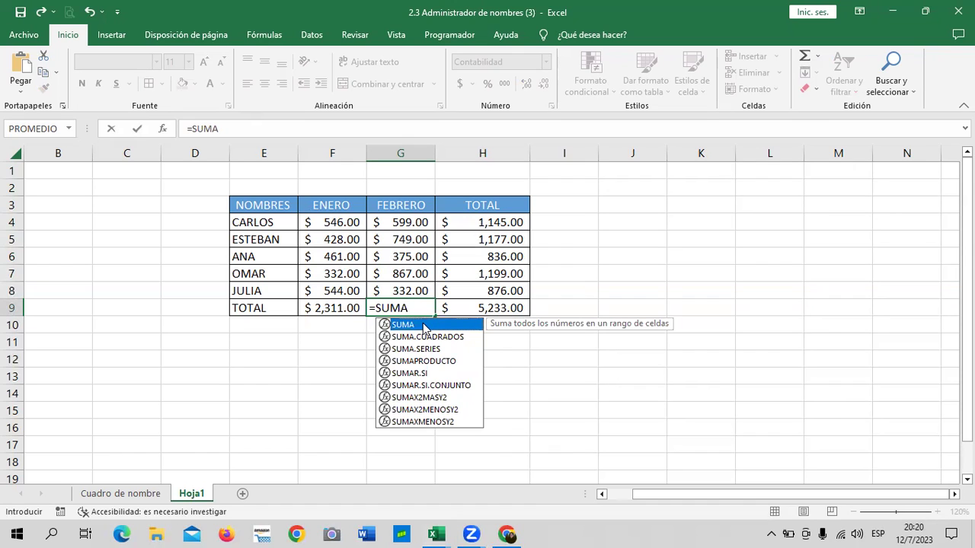
pyautogui.doubleClick(424, 325)
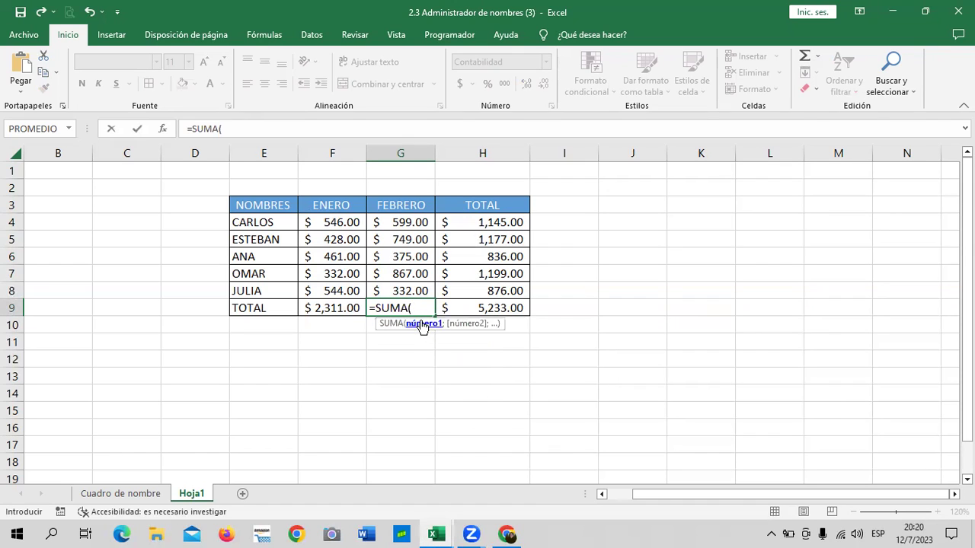
pyautogui.write('FE')
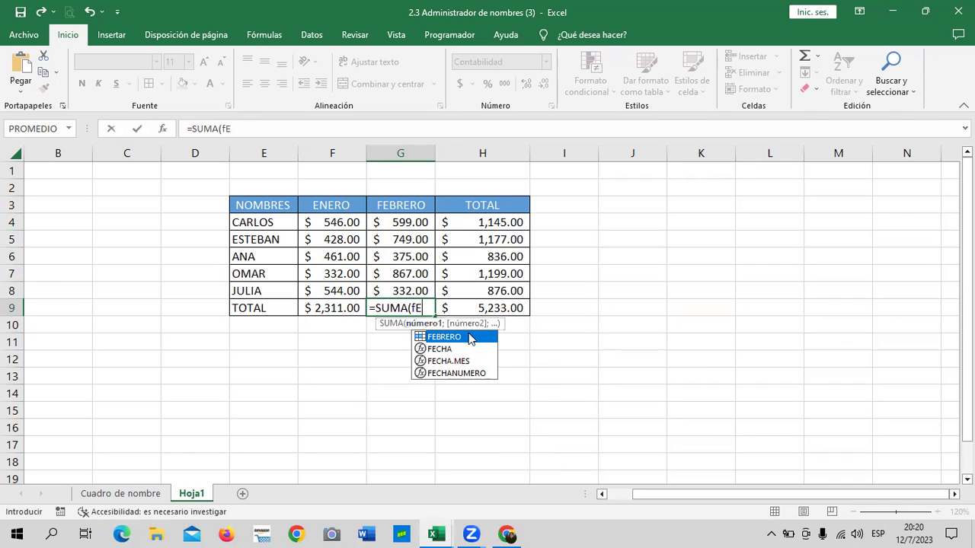
pyautogui.doubleClick(470, 336)
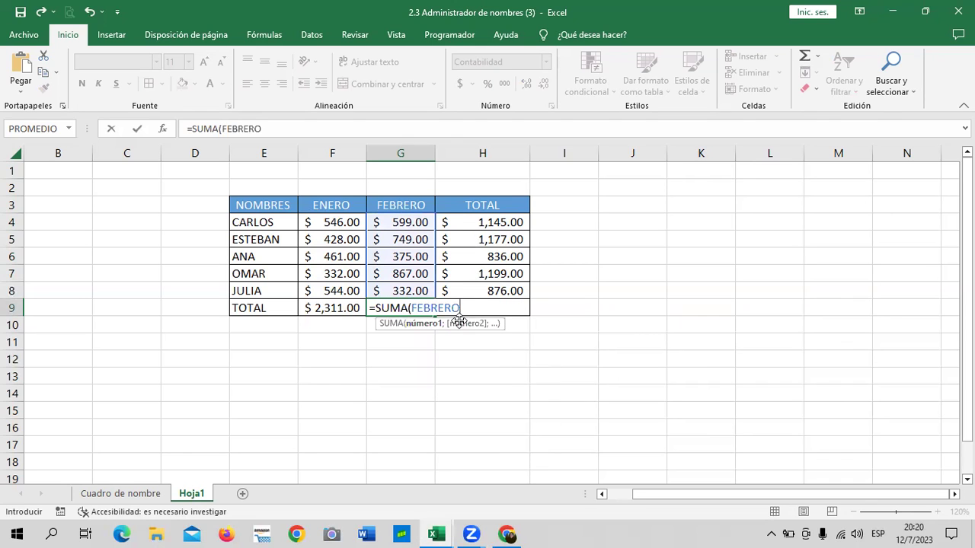
pyautogui.write(')')
pyautogui.press('Return')
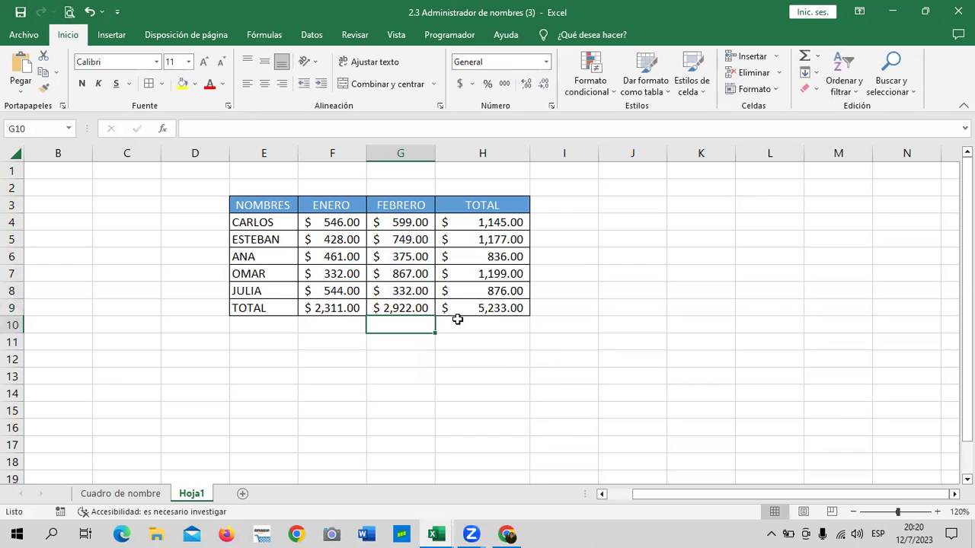
# Review the Open edX lesson's =SUMA(enero,febrero) range-operation examples in Chrome
pyautogui.click(507, 533)
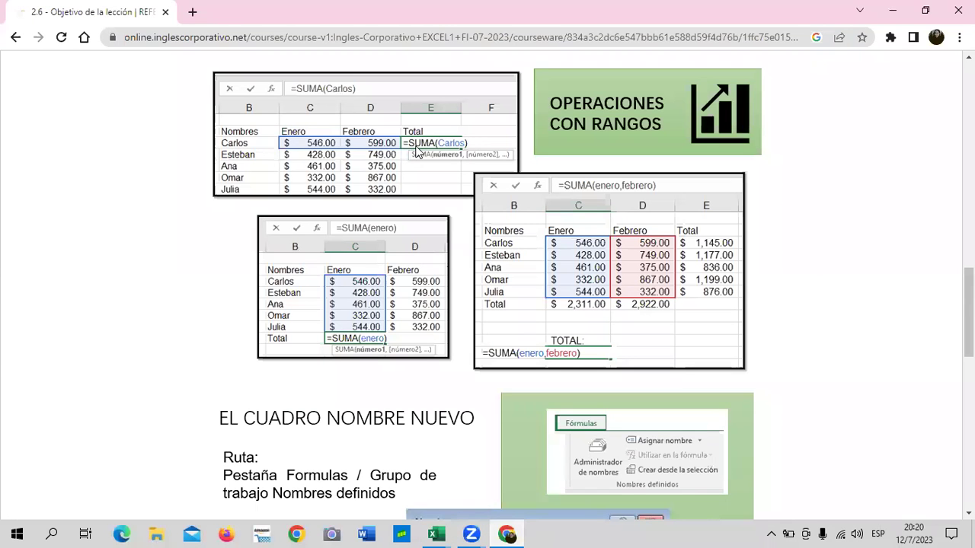
pyautogui.scroll(2, 567, 176)
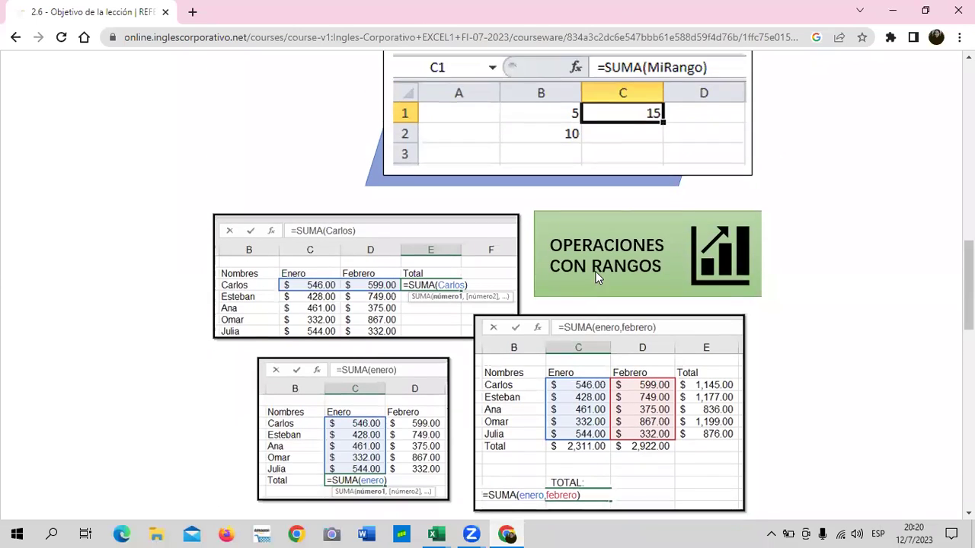
pyautogui.scroll(-2, 623, 114)
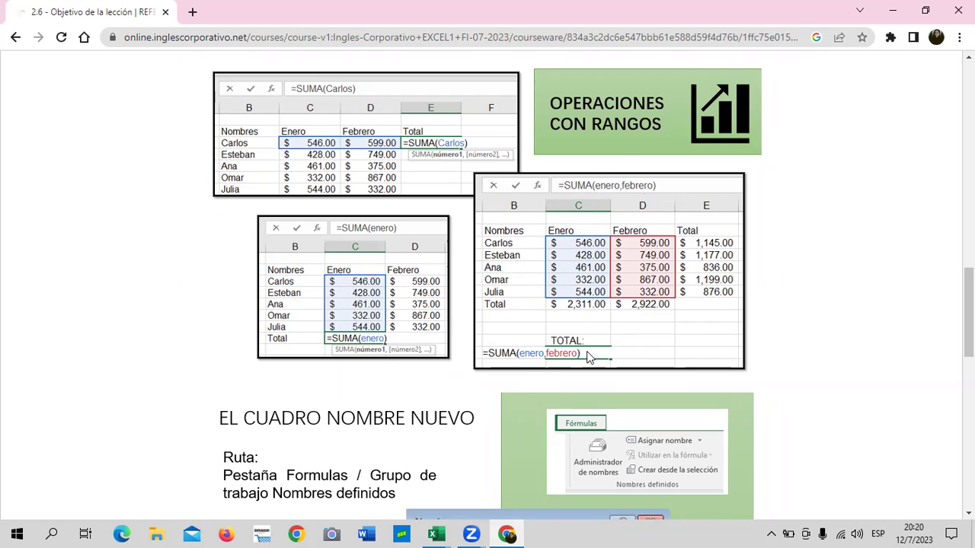
pyautogui.click(438, 531)
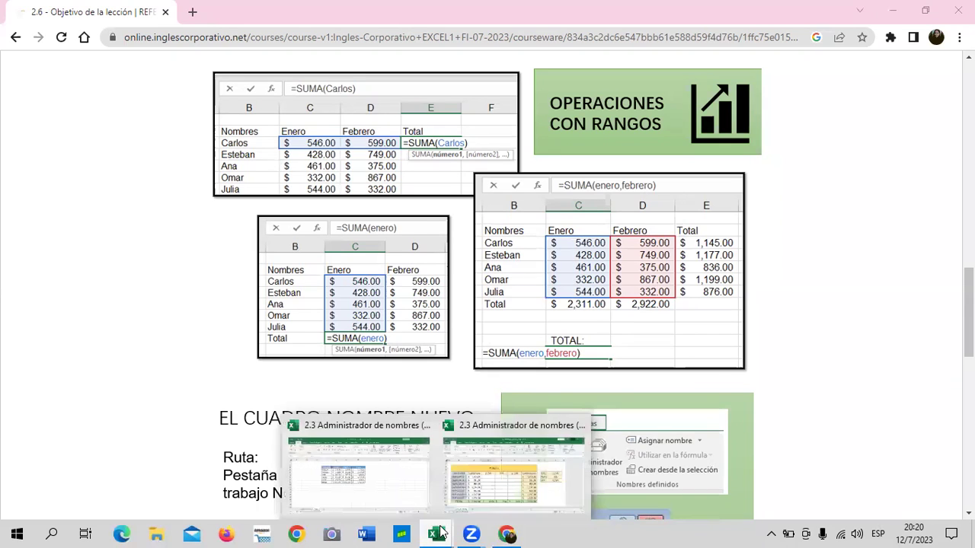
# Label cell F11 as TOTAL
pyautogui.click(358, 469)
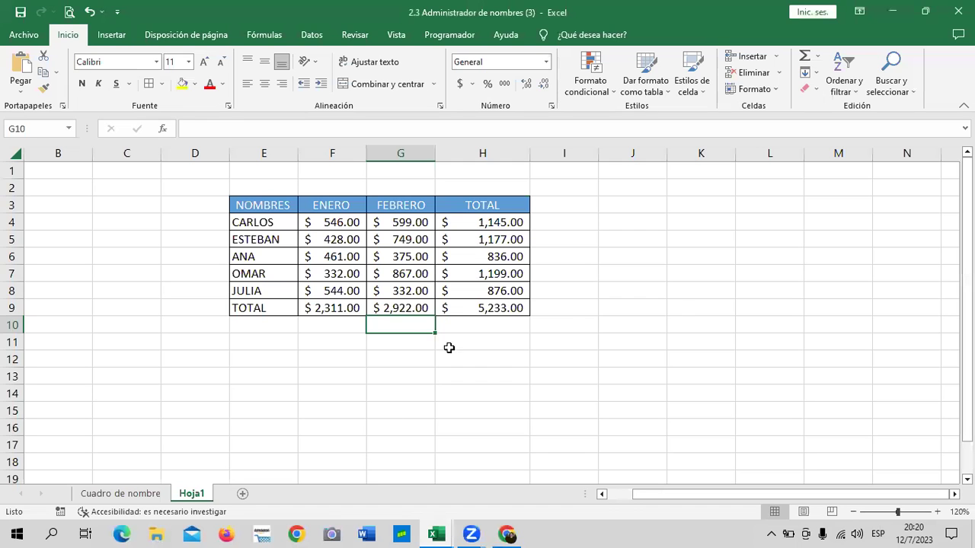
pyautogui.click(318, 342)
pyautogui.write('TOTA')
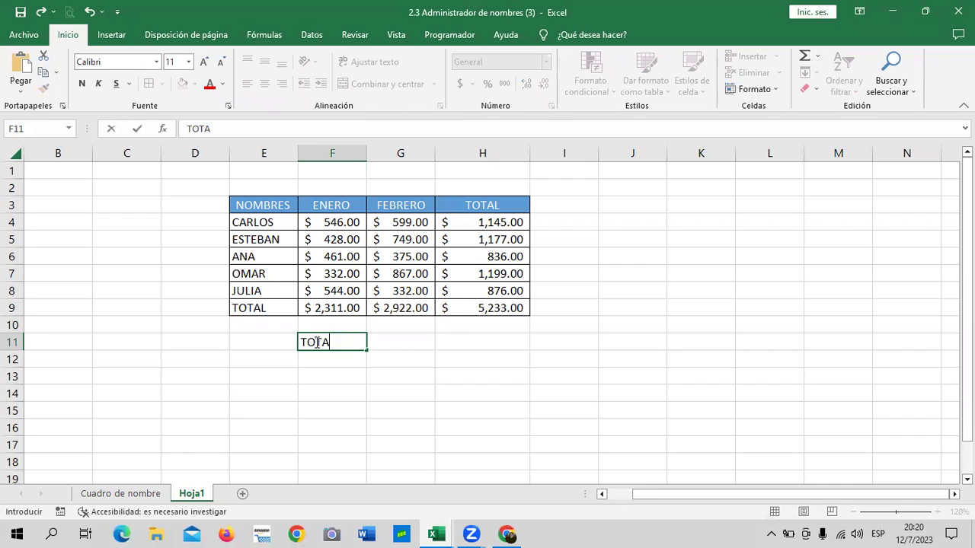
pyautogui.click(465, 307)
pyautogui.click(342, 341)
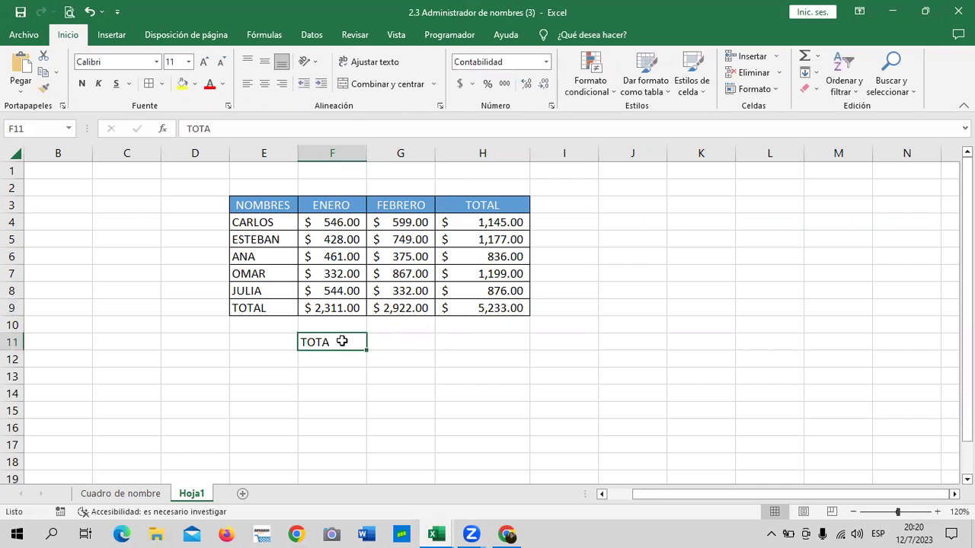
pyautogui.doubleClick(349, 342)
pyautogui.write('L')
pyautogui.click(613, 372)
# Enter =SUMA(ENERO;FEBRERO) in G11, giving $5,233.00
pyautogui.click(399, 339)
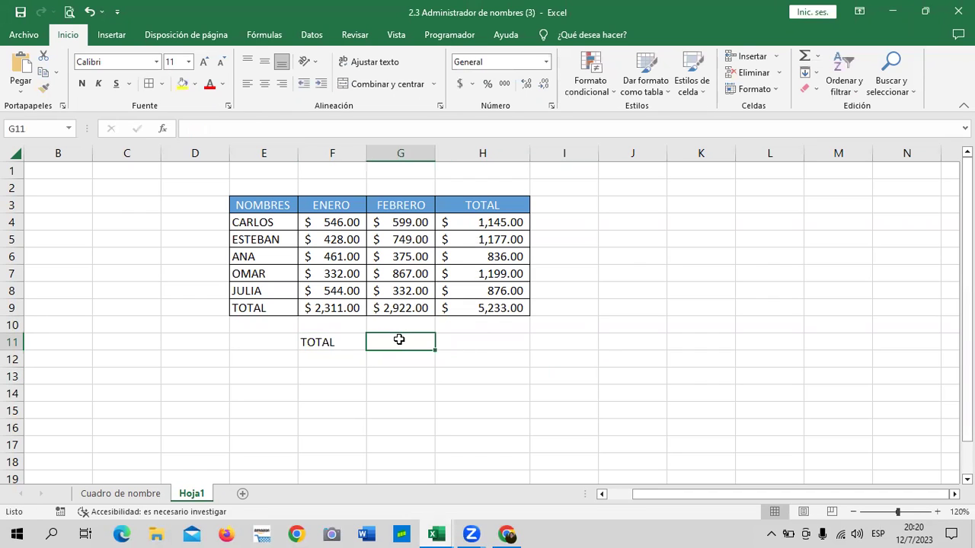
pyautogui.write('=SUMA')
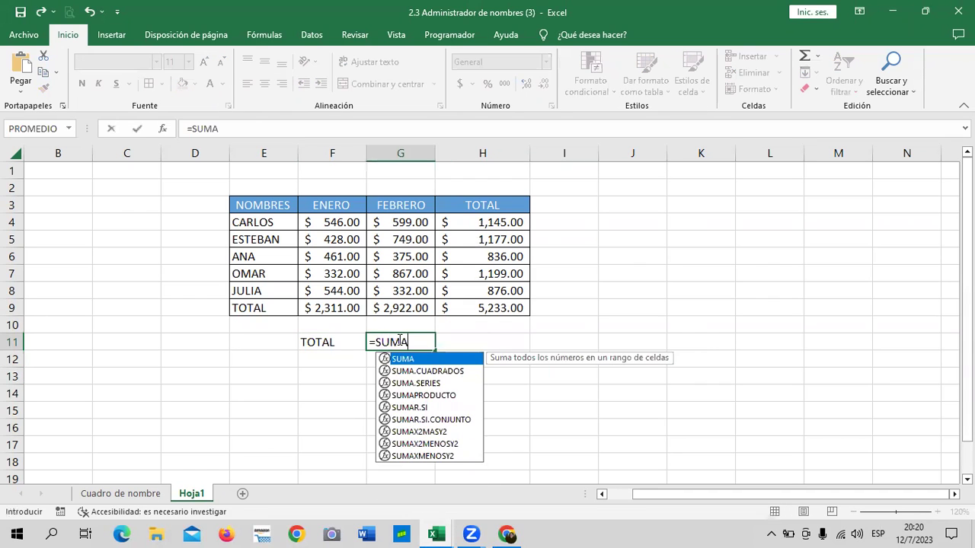
pyautogui.doubleClick(415, 359)
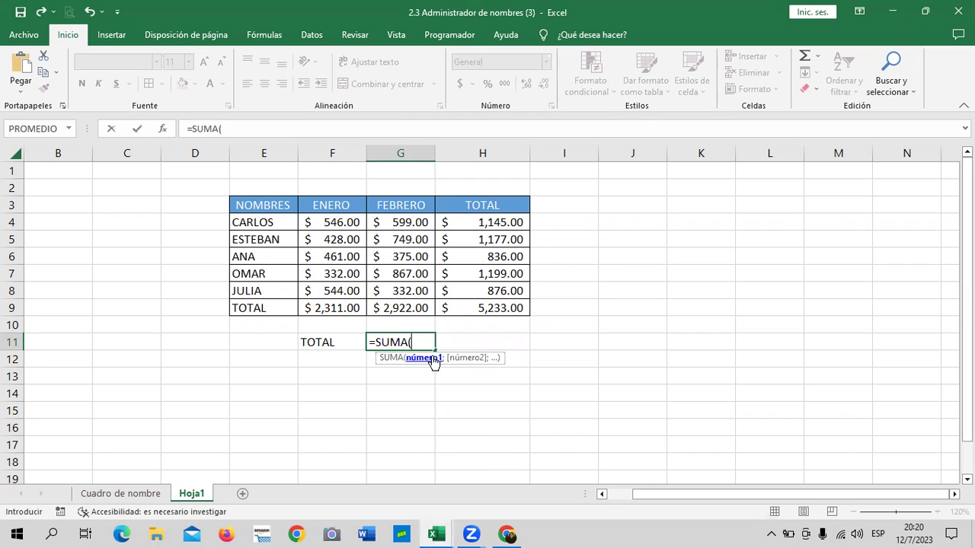
pyautogui.write('ENER')
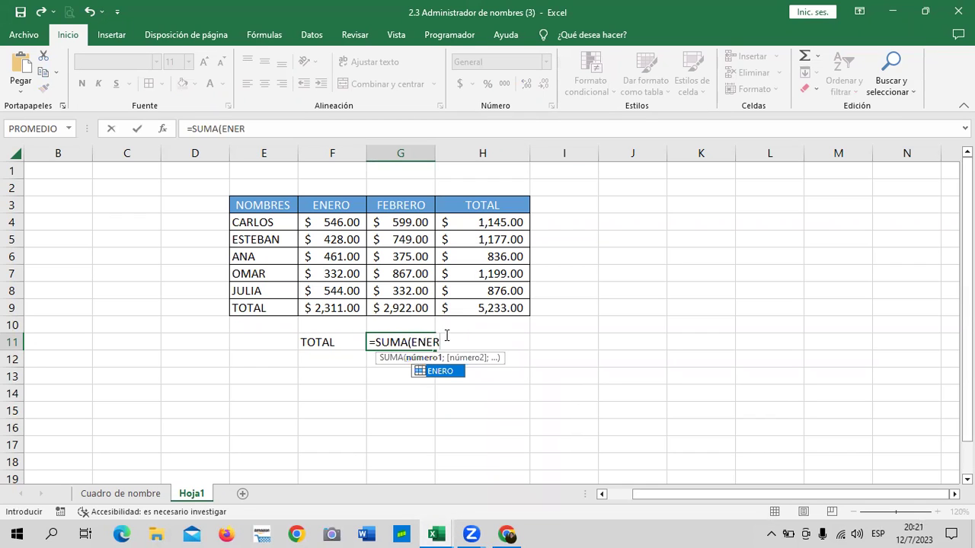
pyautogui.doubleClick(439, 371)
pyautogui.write(';')
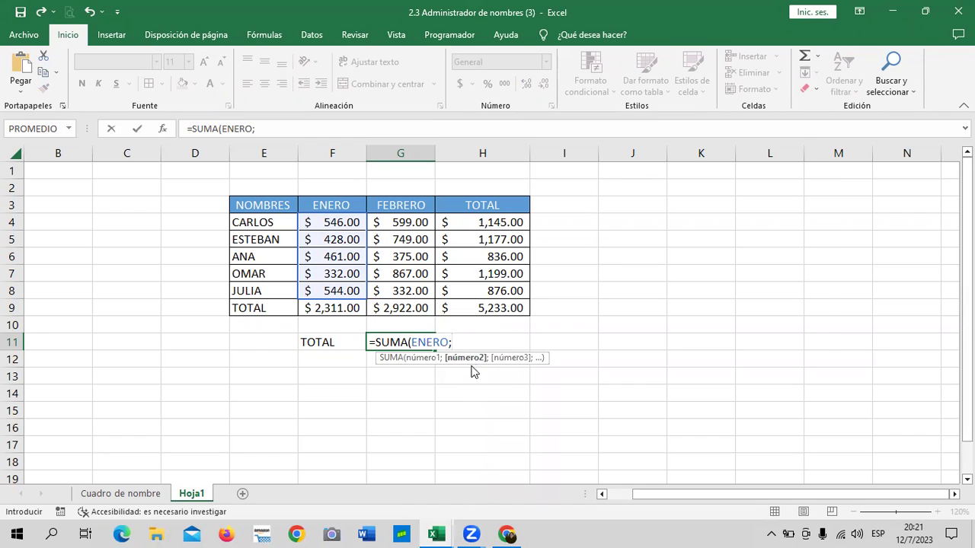
pyautogui.write('FE')
pyautogui.doubleClick(513, 371)
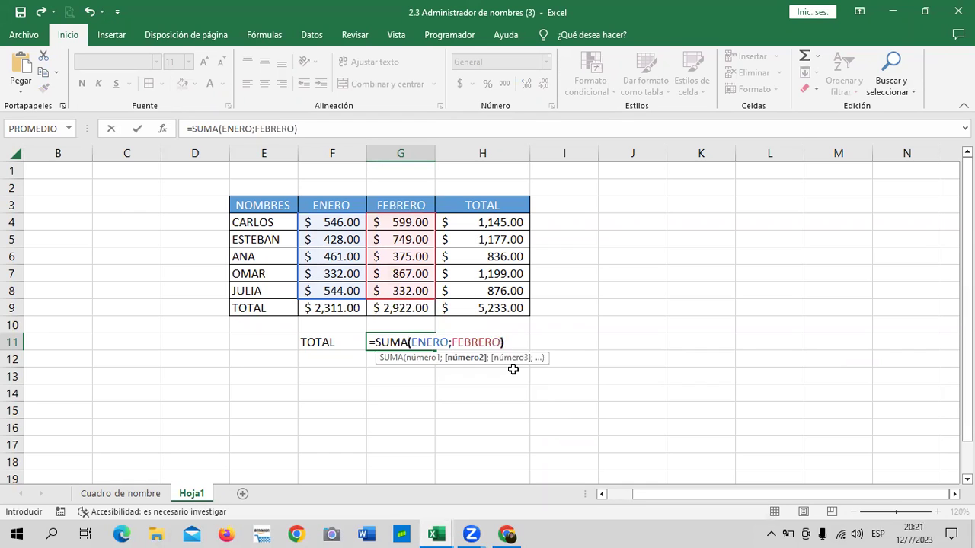
pyautogui.press('Return')
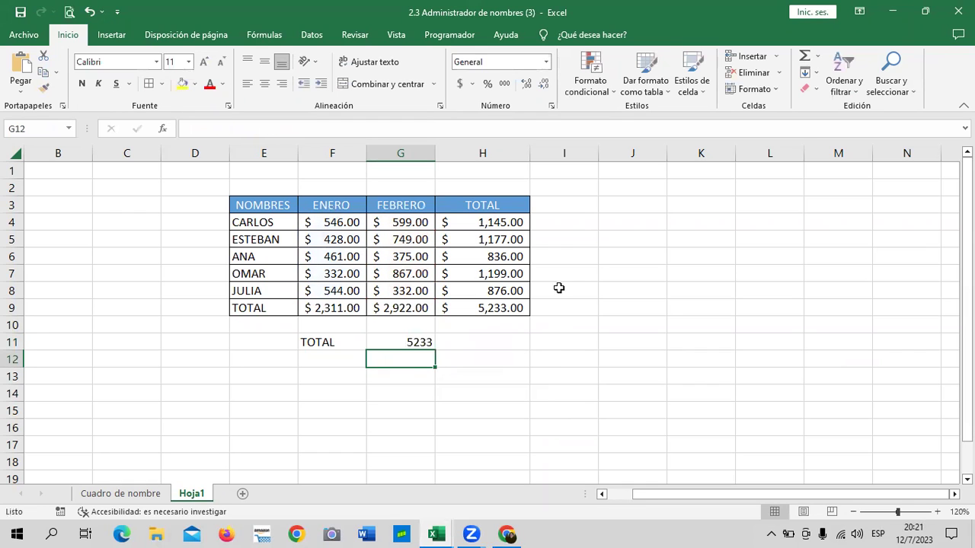
# Apply the Contabilidad accounting format to G11 and compare it with H9's formula
pyautogui.click(486, 307)
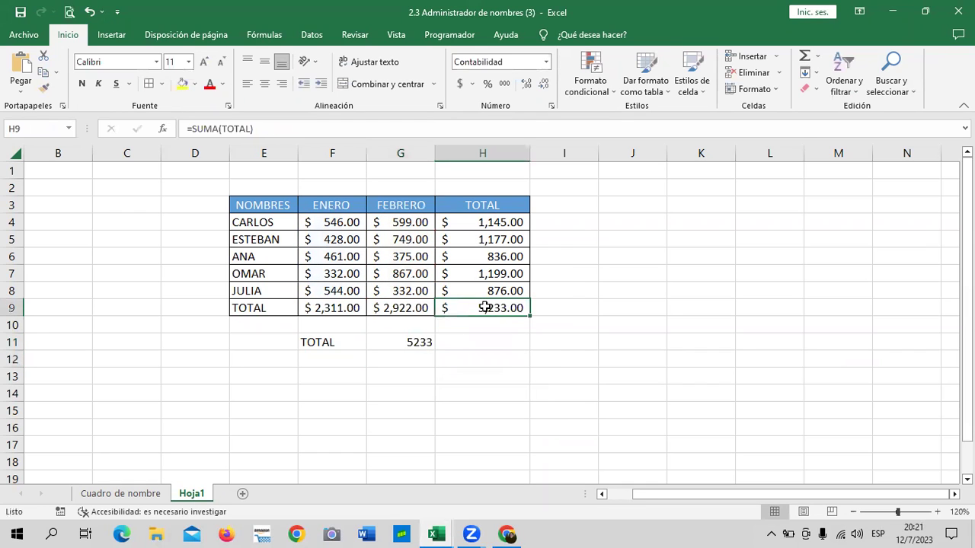
pyautogui.click(405, 344)
pyautogui.click(460, 84)
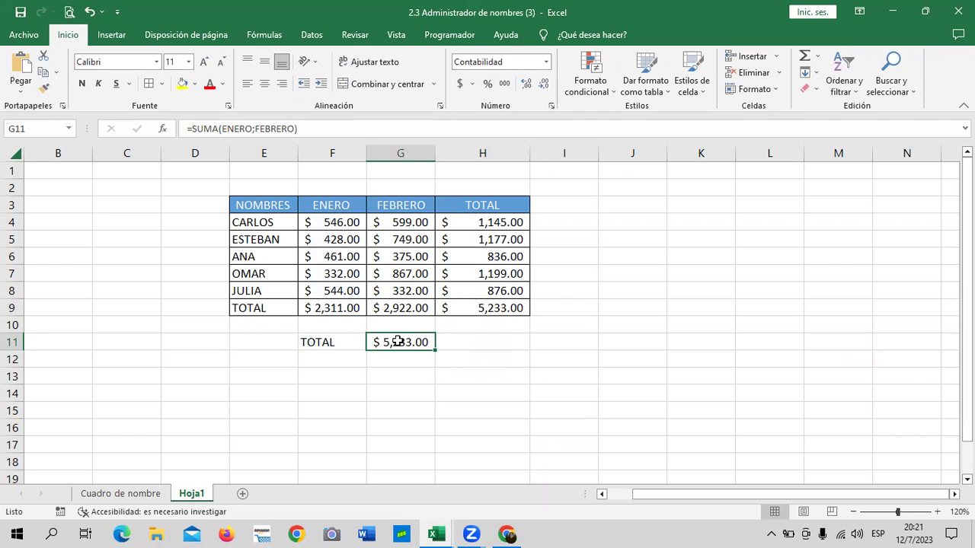
pyautogui.click(382, 132)
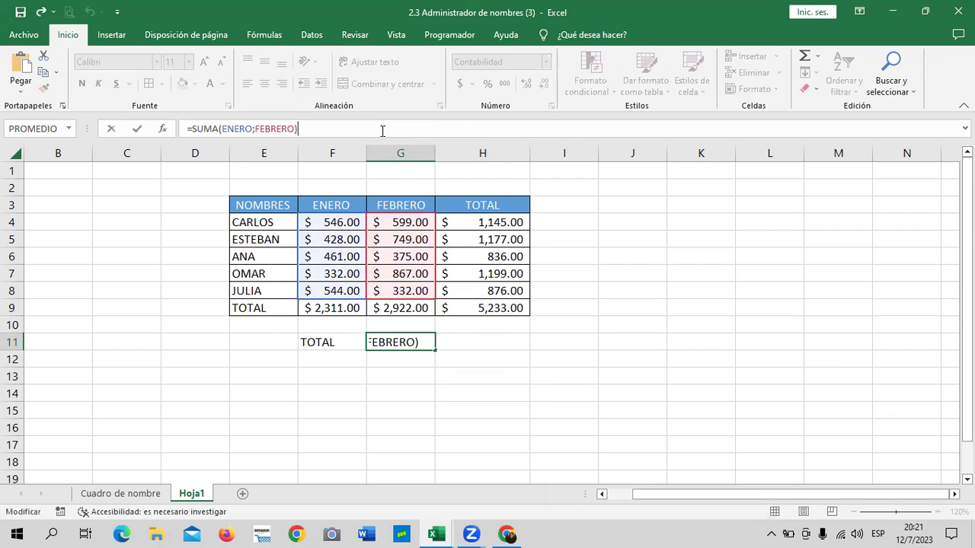
pyautogui.click(691, 329)
pyautogui.click(506, 305)
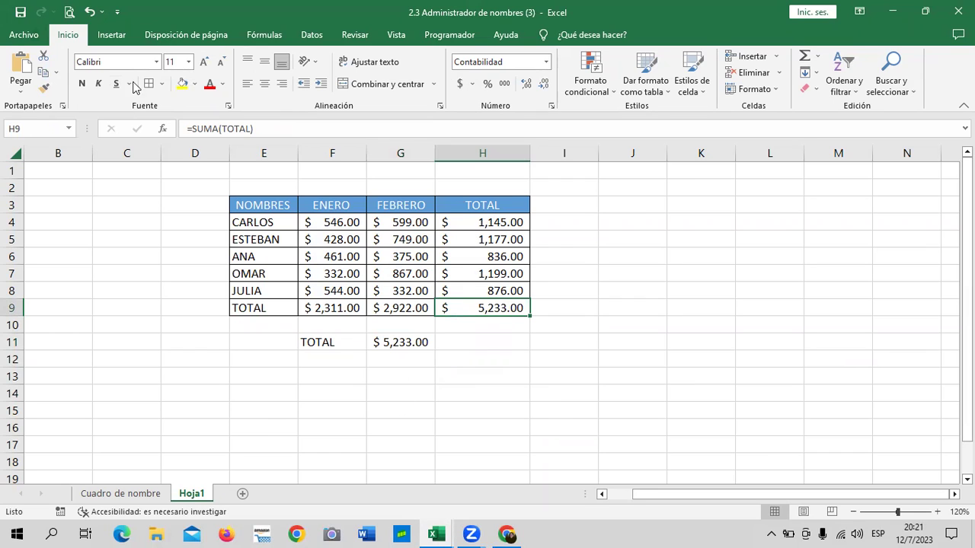
pyautogui.click(706, 287)
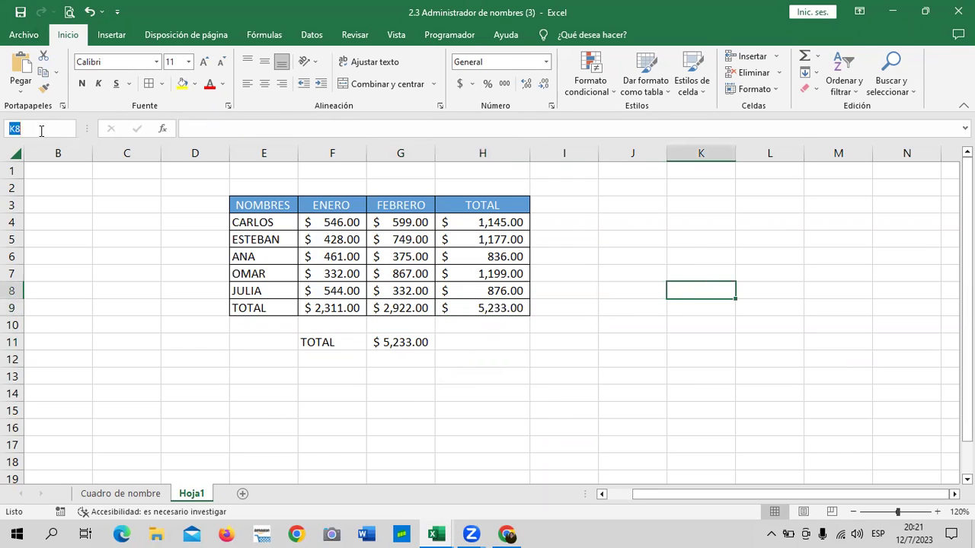
# Delete the TOTAL defined name in Name Manager, leaving H9 showing #¿NOMBRE?
pyautogui.click(652, 292)
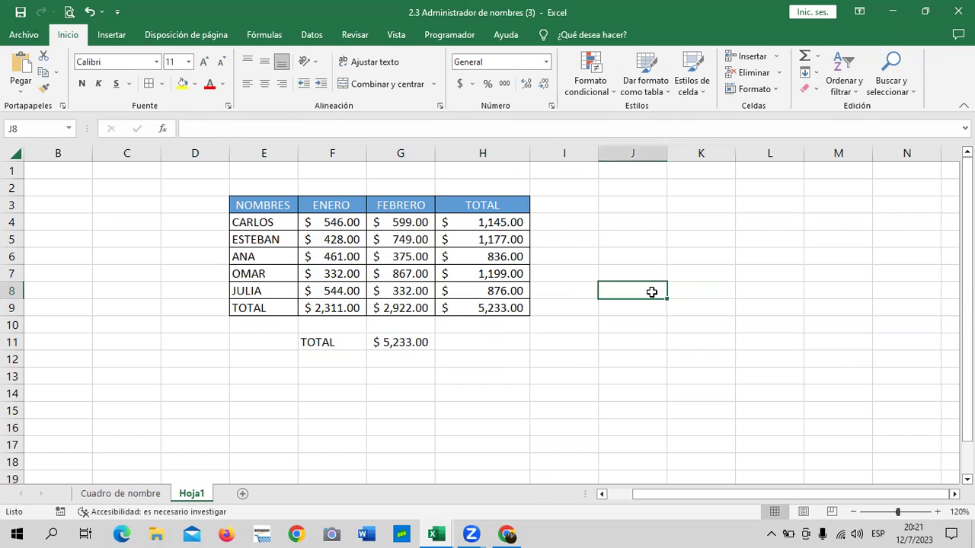
pyautogui.click(524, 371)
pyautogui.moveTo(515, 223); pyautogui.dragTo(496, 305)
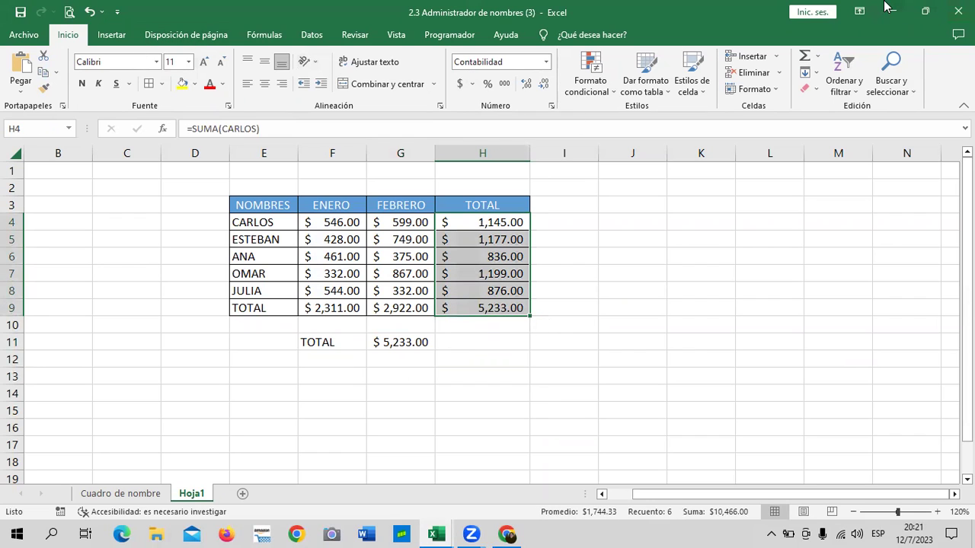
pyautogui.click(265, 37)
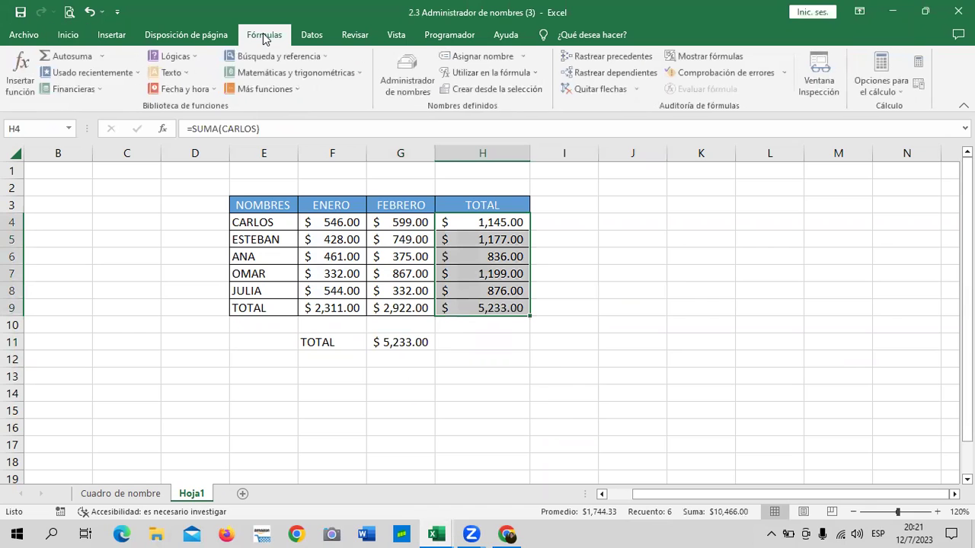
pyautogui.click(412, 77)
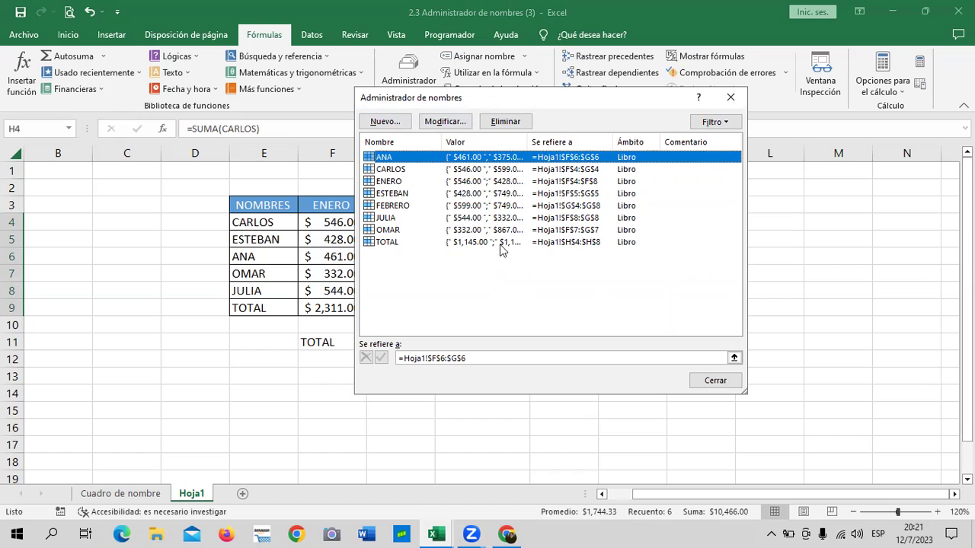
pyautogui.click(389, 243)
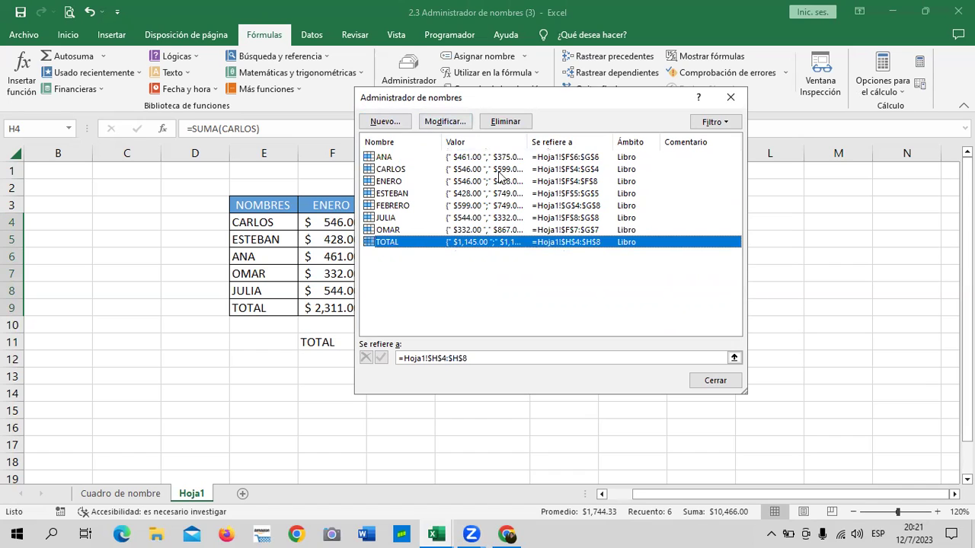
pyautogui.click(460, 125)
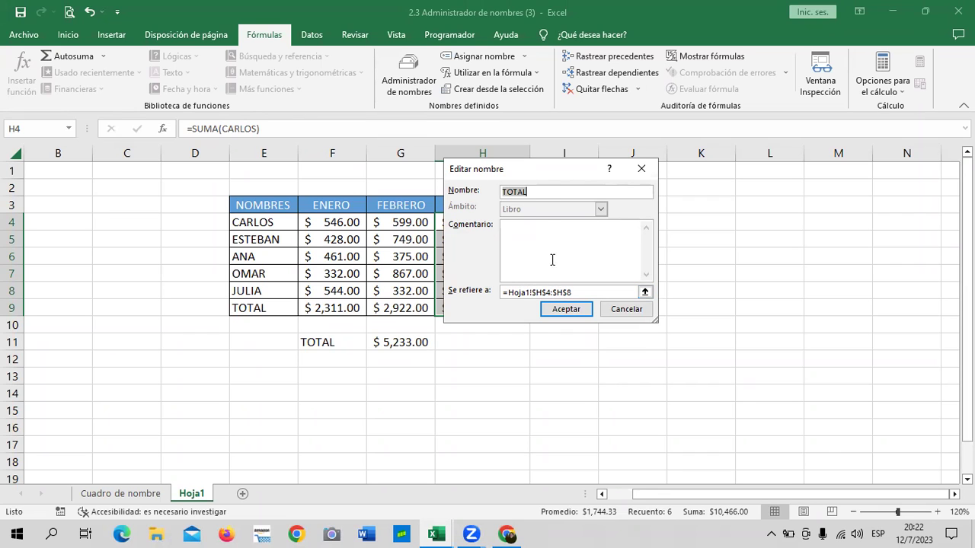
pyautogui.click(623, 311)
pyautogui.click(521, 124)
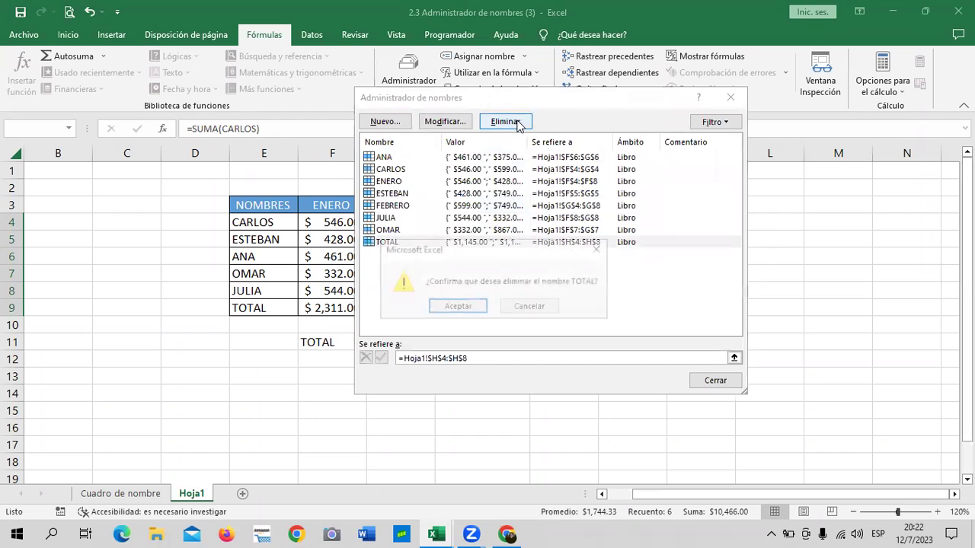
pyautogui.click(461, 308)
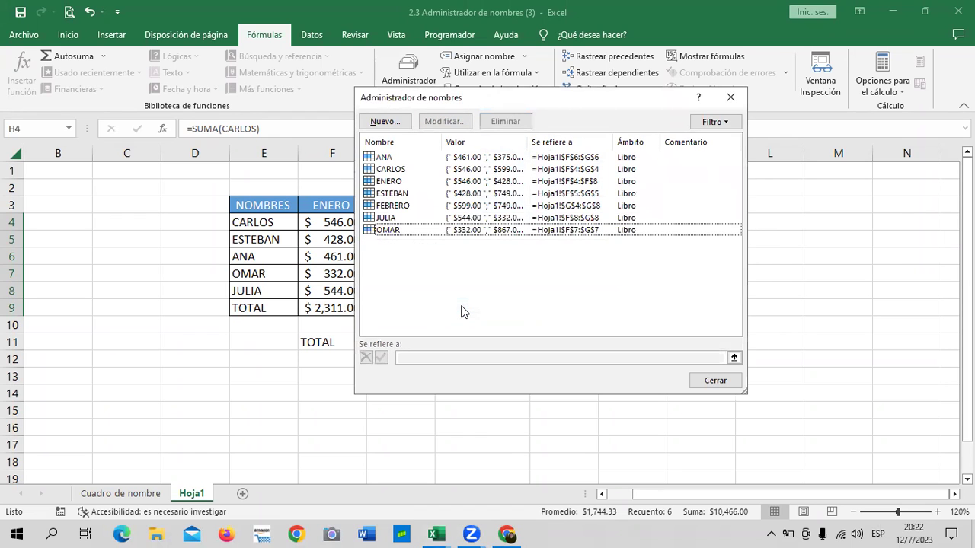
# Trace the precedents of H9's broken total formula
pyautogui.click(714, 381)
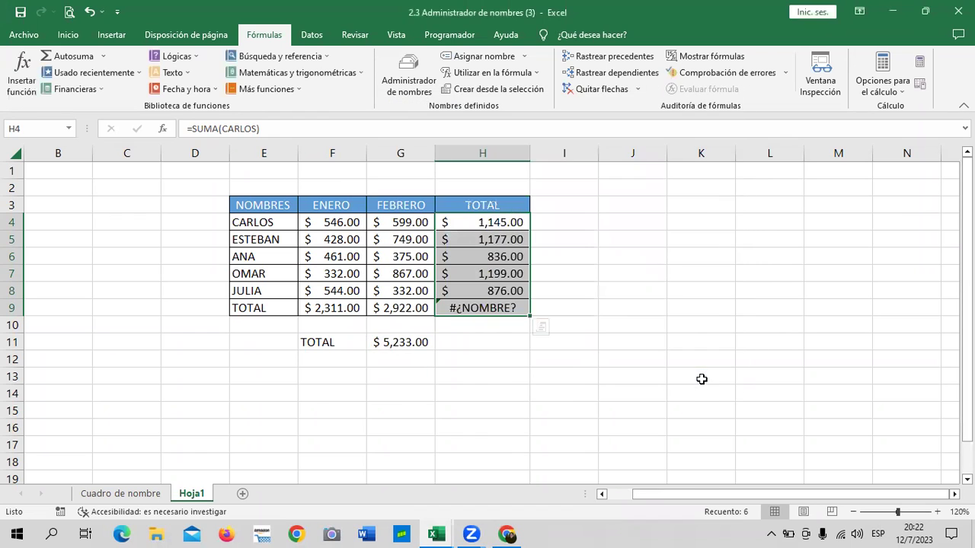
pyautogui.click(701, 324)
pyautogui.click(507, 309)
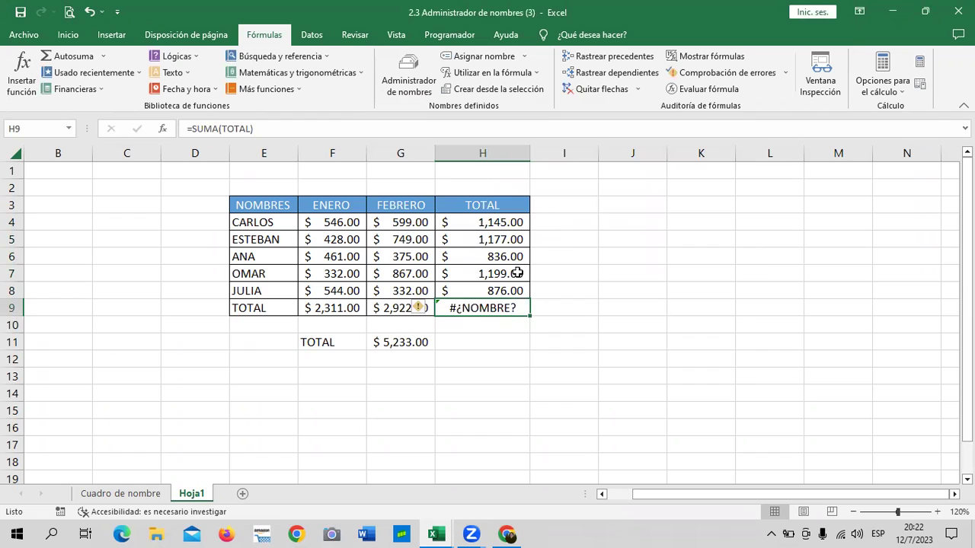
pyautogui.click(603, 304)
pyautogui.click(497, 307)
pyautogui.click(618, 64)
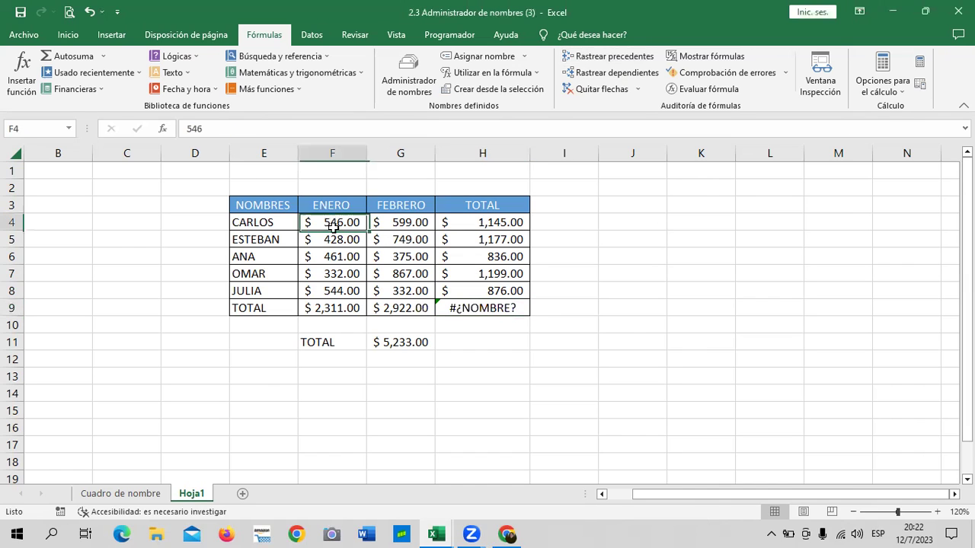
# Retype =SUMA(ENERO) in F9 so the January total stays $2,311.00
pyautogui.moveTo(328, 221); pyautogui.dragTo(345, 291)
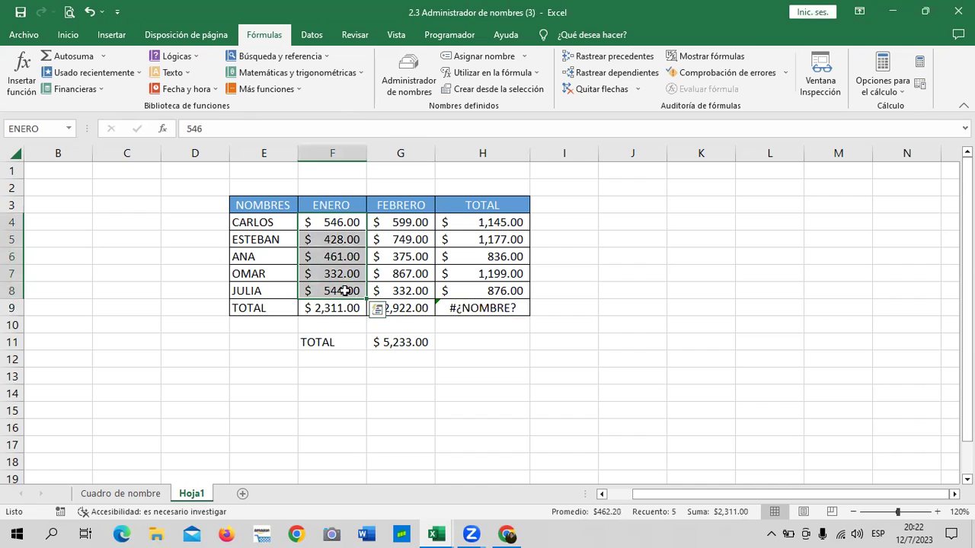
pyautogui.click(564, 358)
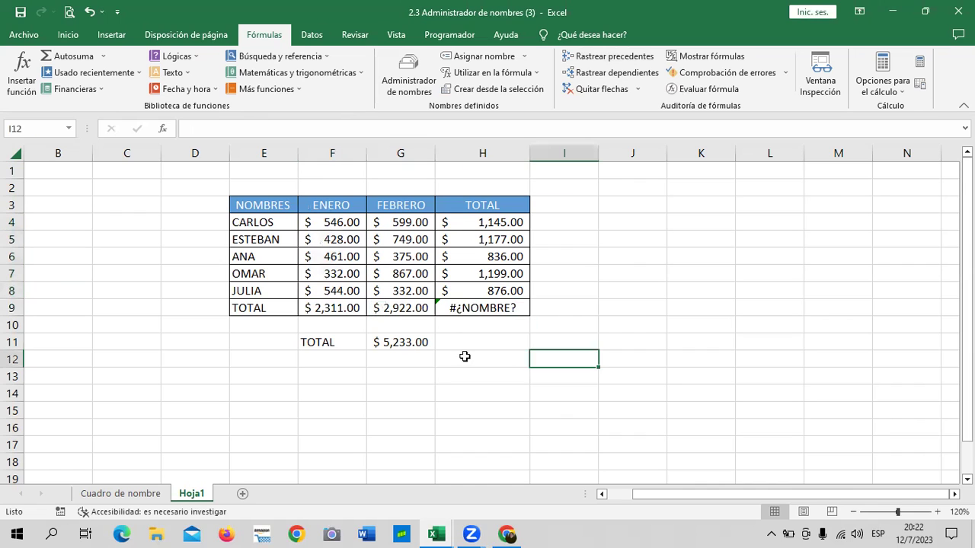
pyautogui.click(344, 306)
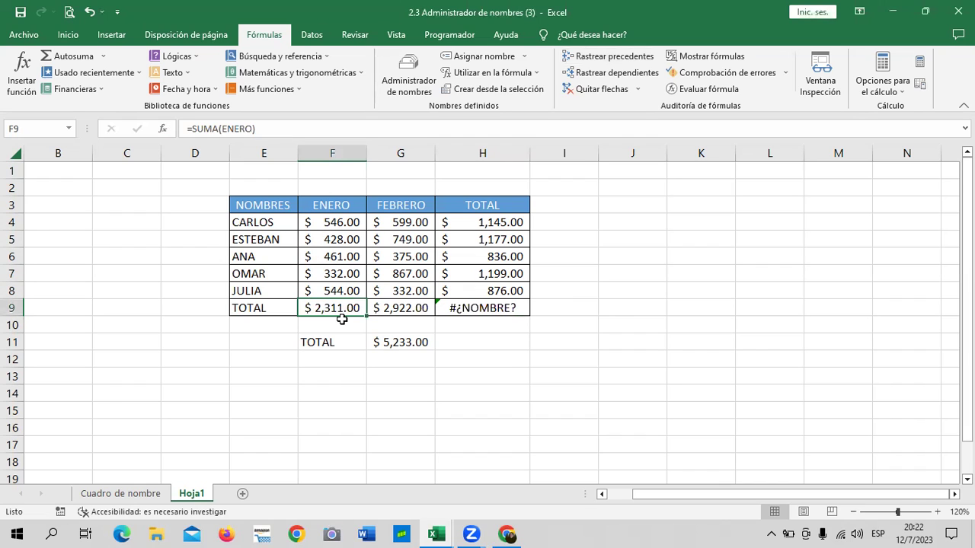
pyautogui.press('Delete')
pyautogui.write('=')
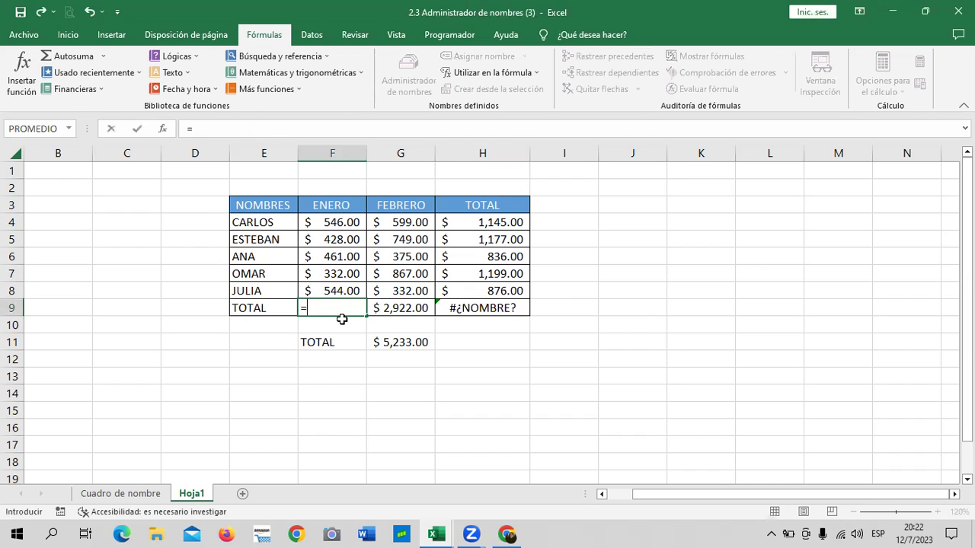
pyautogui.write('SUMA')
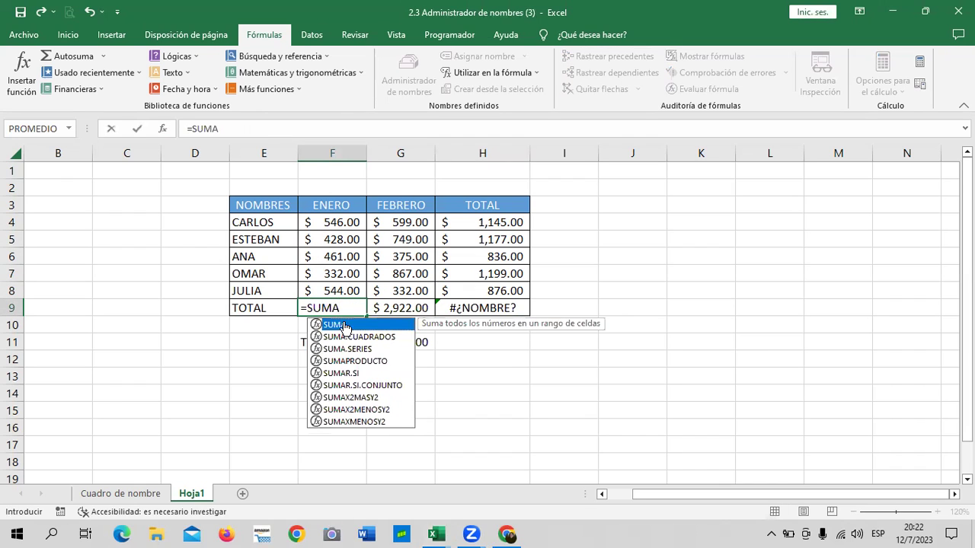
pyautogui.doubleClick(343, 326)
pyautogui.write('EN')
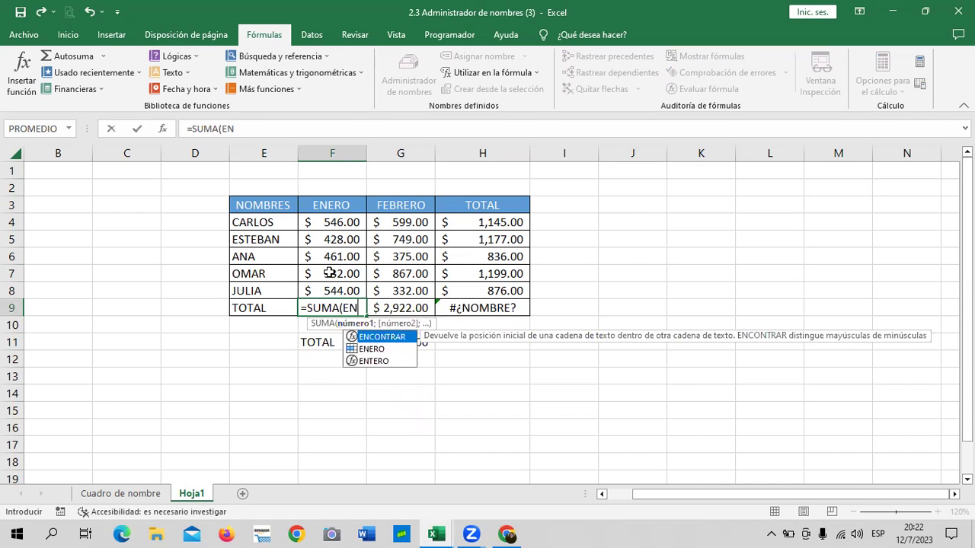
pyautogui.write('ERO')
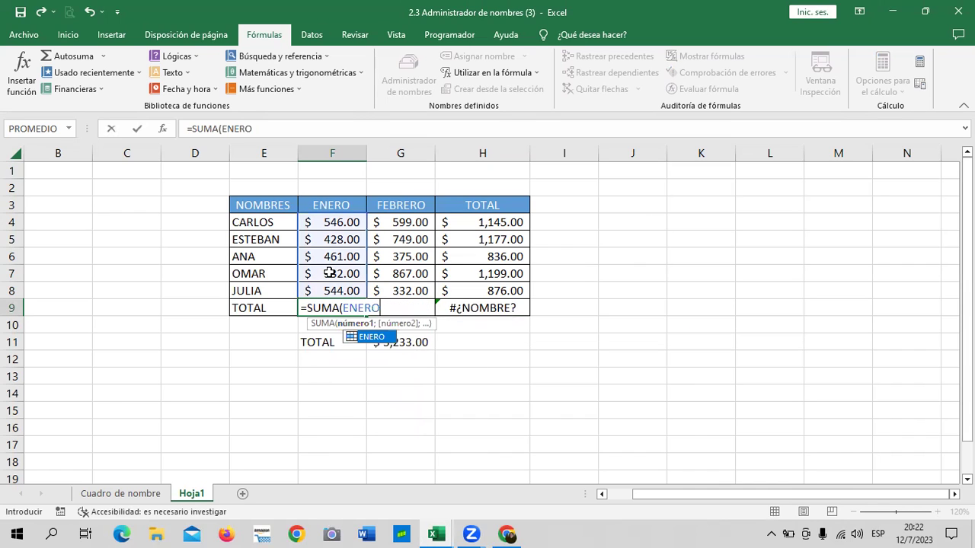
pyautogui.write(')')
pyautogui.press('Return')
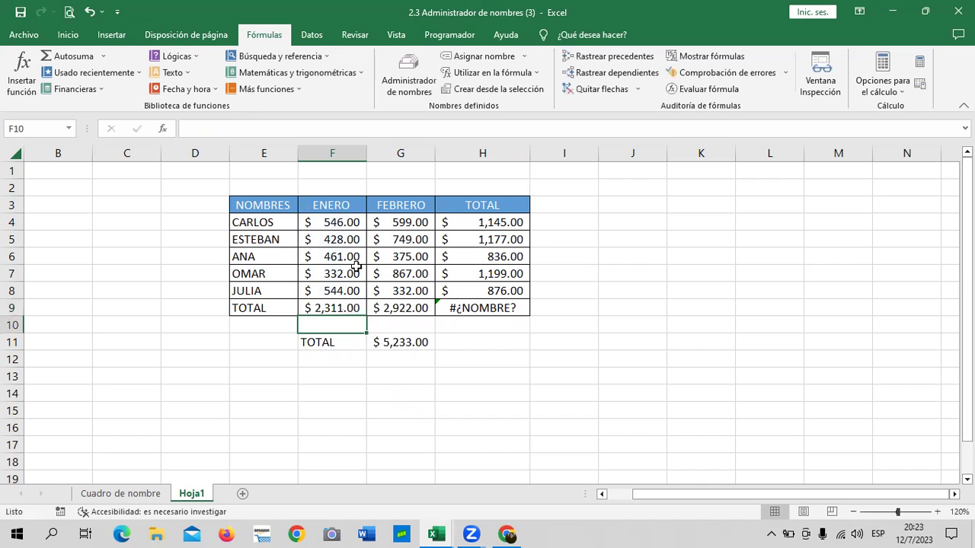
# Clear the broken =SUMA(TOTAL) formula from H9
pyautogui.click(392, 305)
pyautogui.click(479, 307)
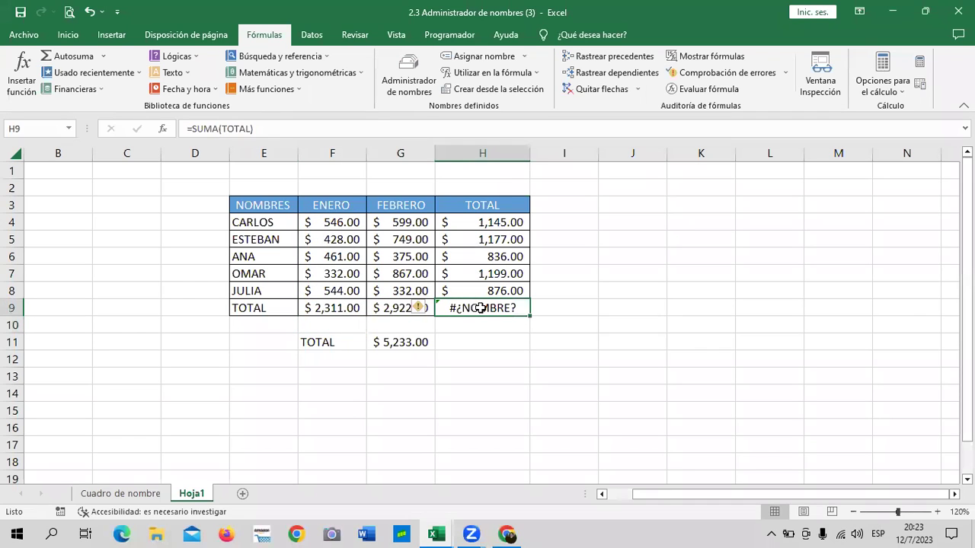
pyautogui.press('Delete')
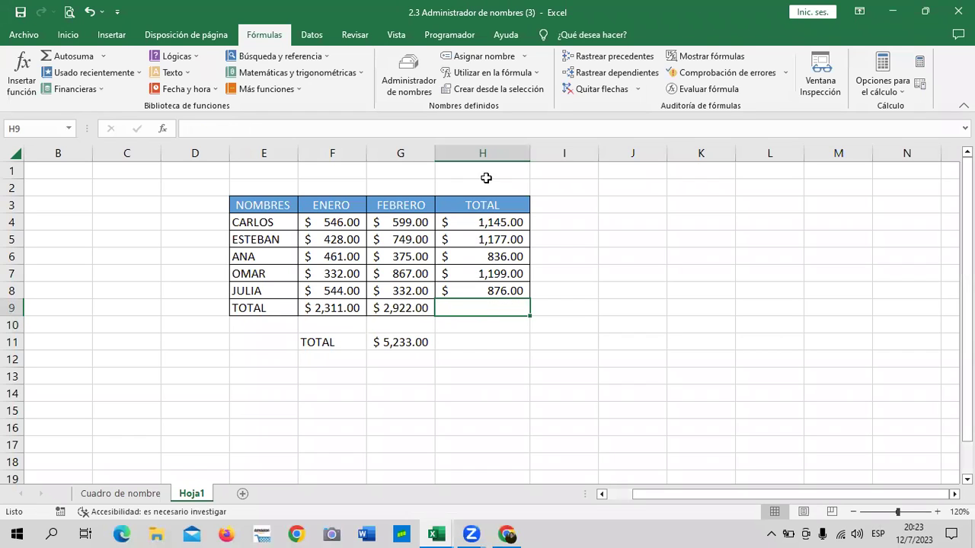
pyautogui.click(708, 326)
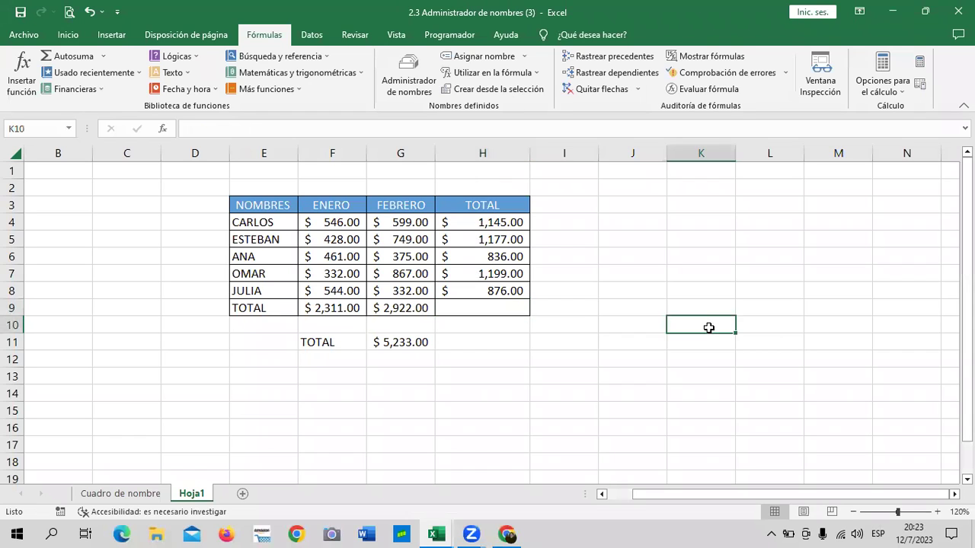
pyautogui.click(464, 307)
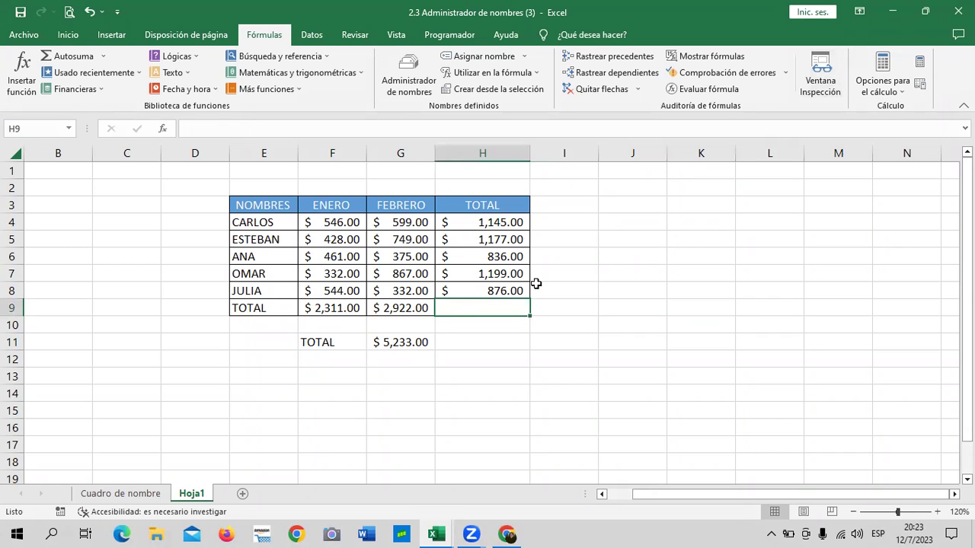
pyautogui.click(688, 288)
pyautogui.moveTo(516, 222); pyautogui.dragTo(507, 294)
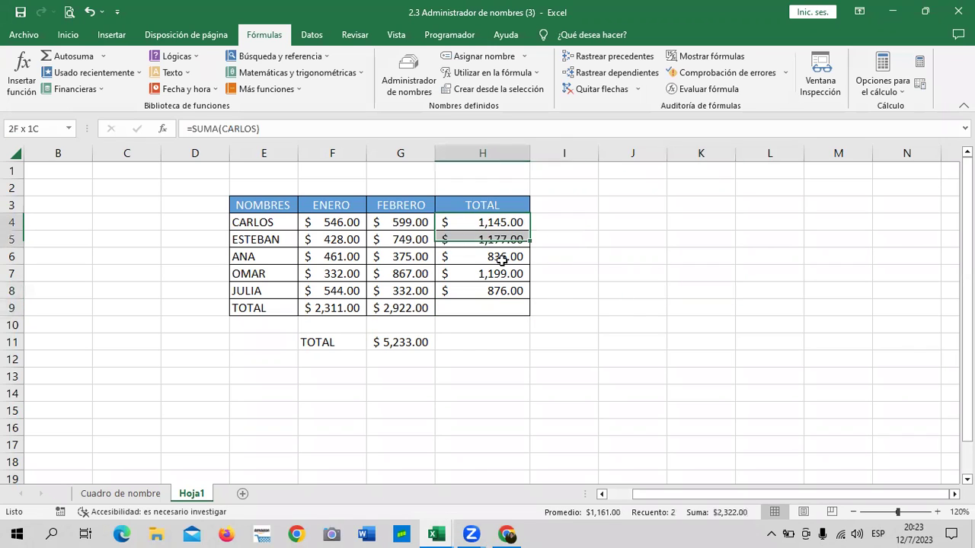
pyautogui.click(495, 305)
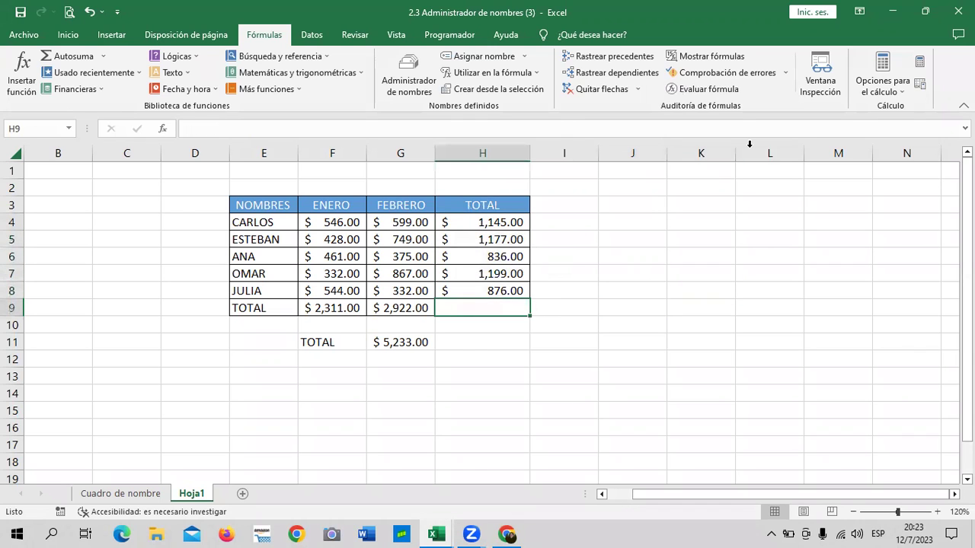
# AutoSum H4:H8 into H9 to restore the $5,233.00 grand total
pyautogui.click(68, 34)
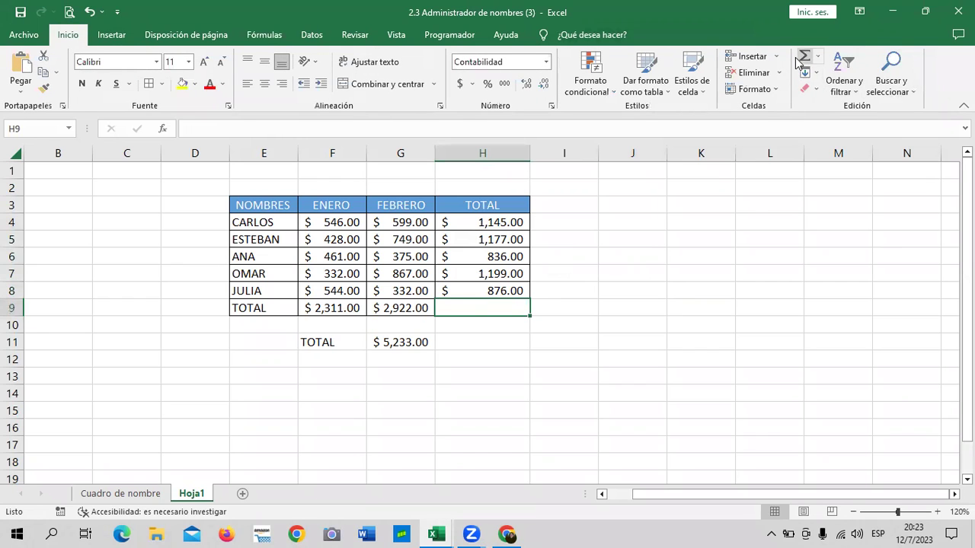
pyautogui.click(801, 57)
pyautogui.press('Return')
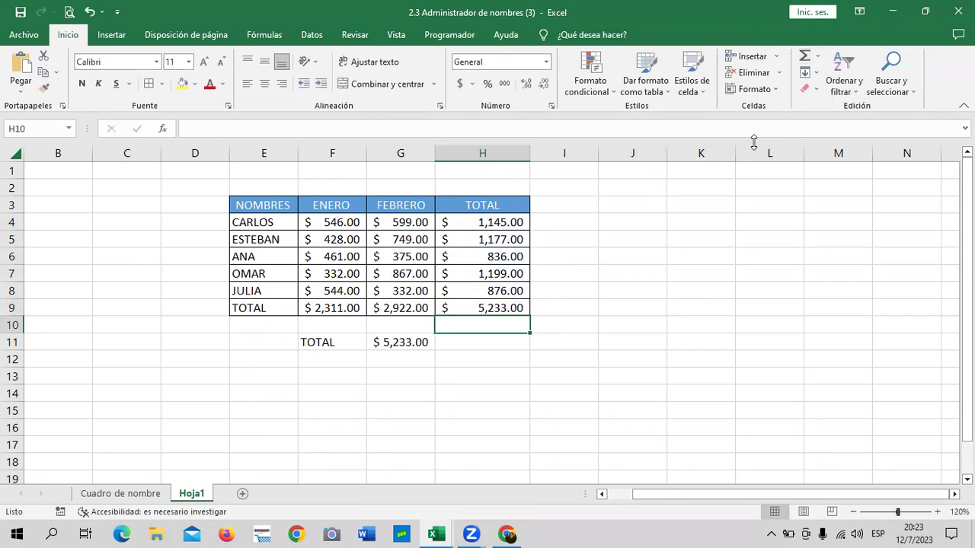
pyautogui.click(722, 301)
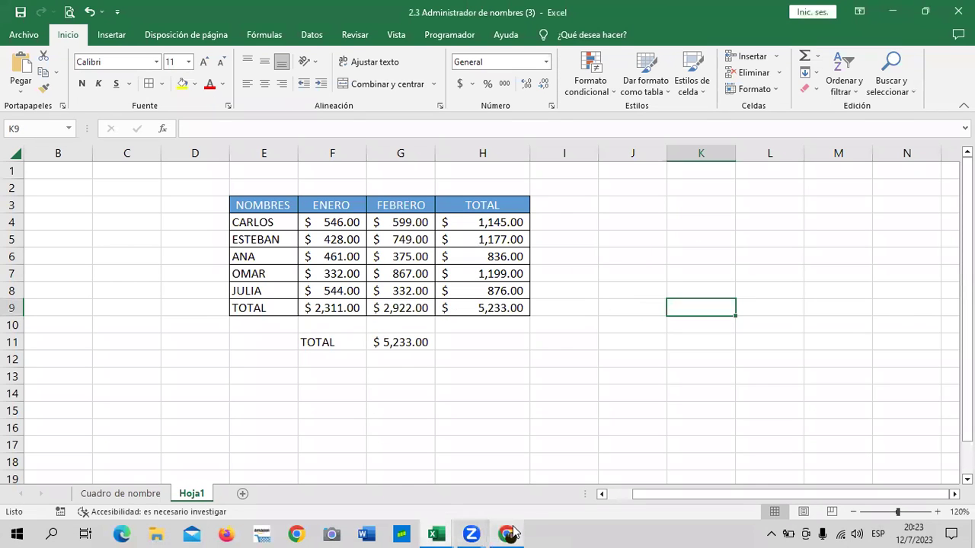
# Bring the Chrome course page forward and scroll to the 'Creación de una constante' ISSS example
pyautogui.moveTo(509, 534)
pyautogui.click(493, 482)
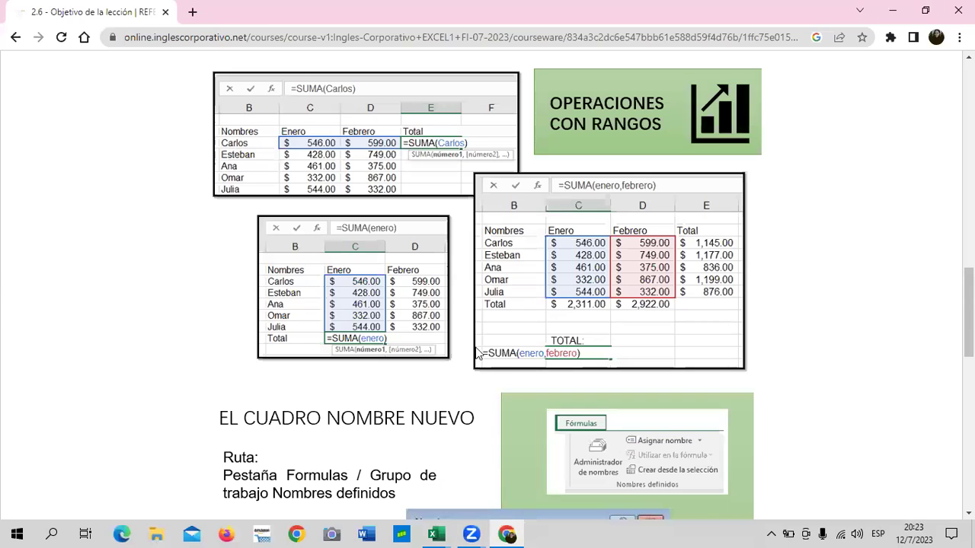
pyautogui.scroll(5, 551, 233)
pyautogui.scroll(2, 549, 227)
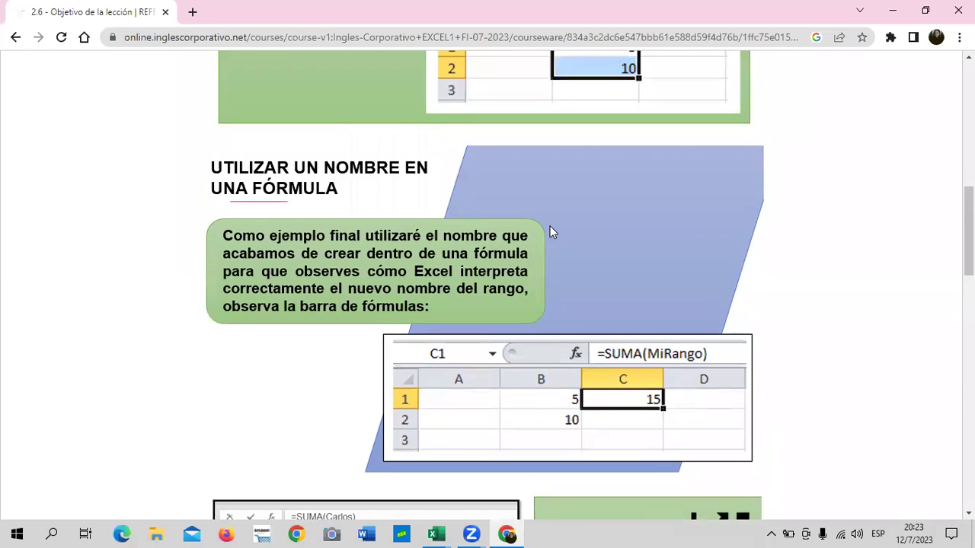
pyautogui.scroll(-2, 550, 223)
pyautogui.scroll(5, 550, 221)
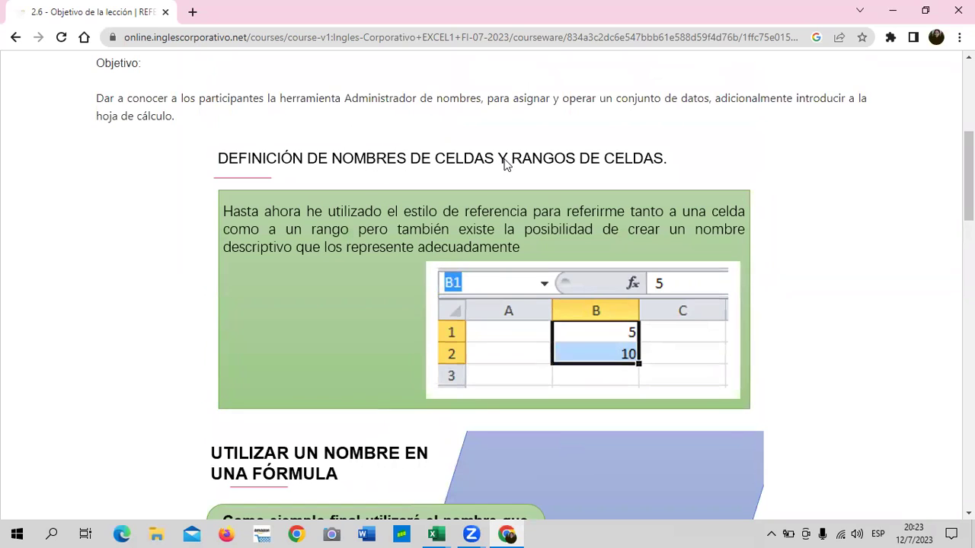
pyautogui.scroll(-4, 497, 163)
pyautogui.scroll(-2, 496, 163)
pyautogui.scroll(-3, 497, 167)
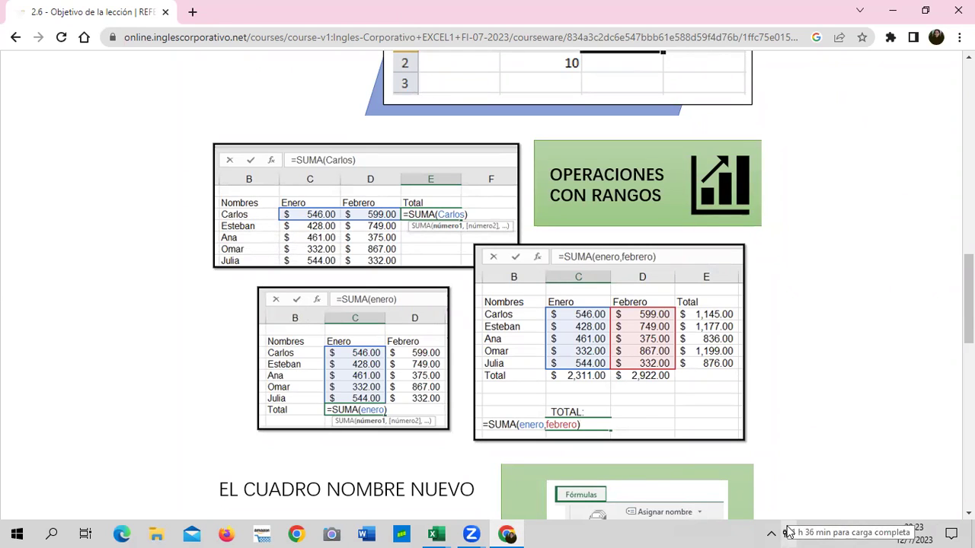
pyautogui.scroll(-2, 611, 364)
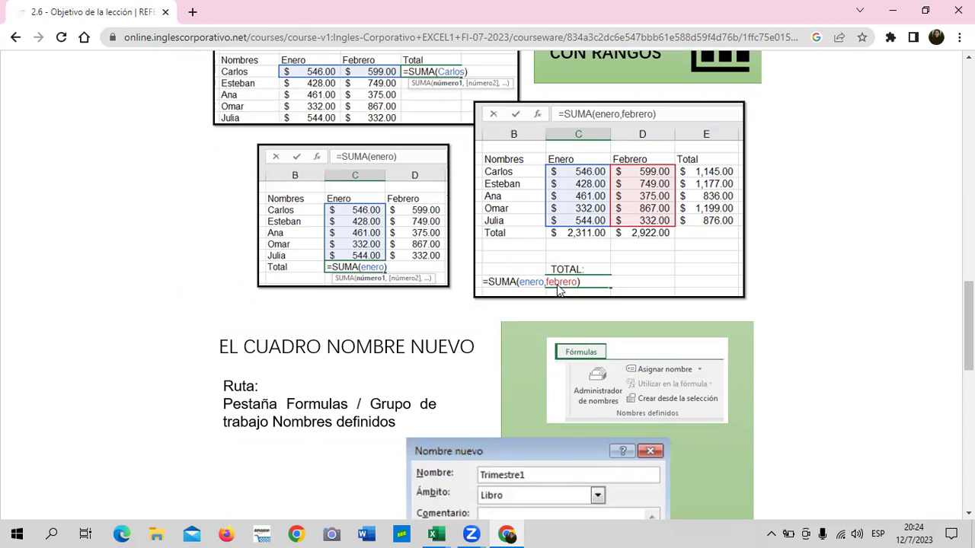
pyautogui.scroll(-1, 538, 303)
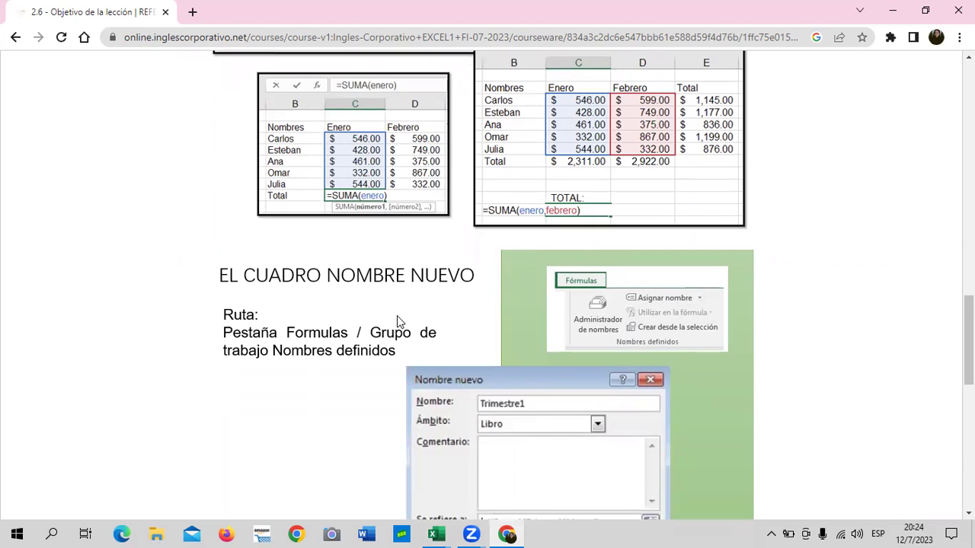
pyautogui.scroll(-1, 398, 318)
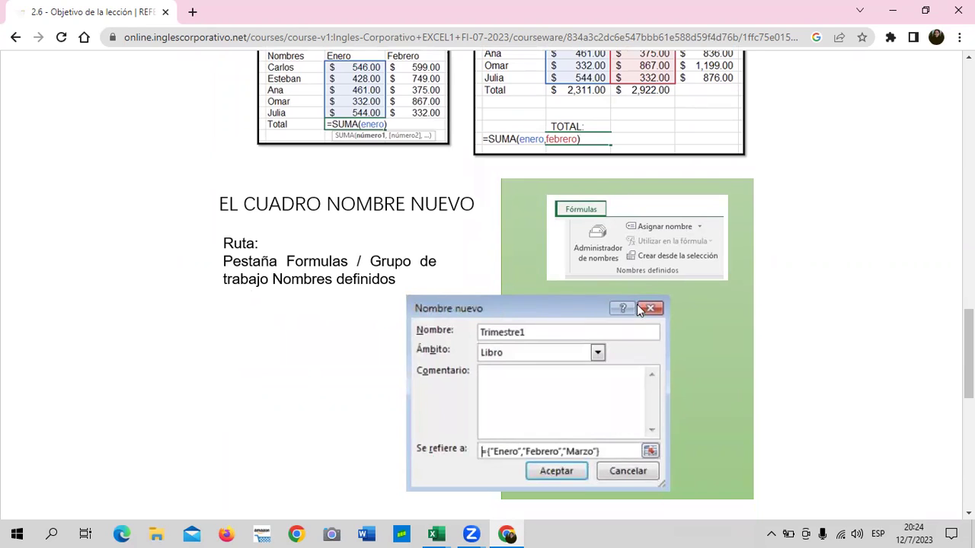
pyautogui.scroll(-1, 578, 332)
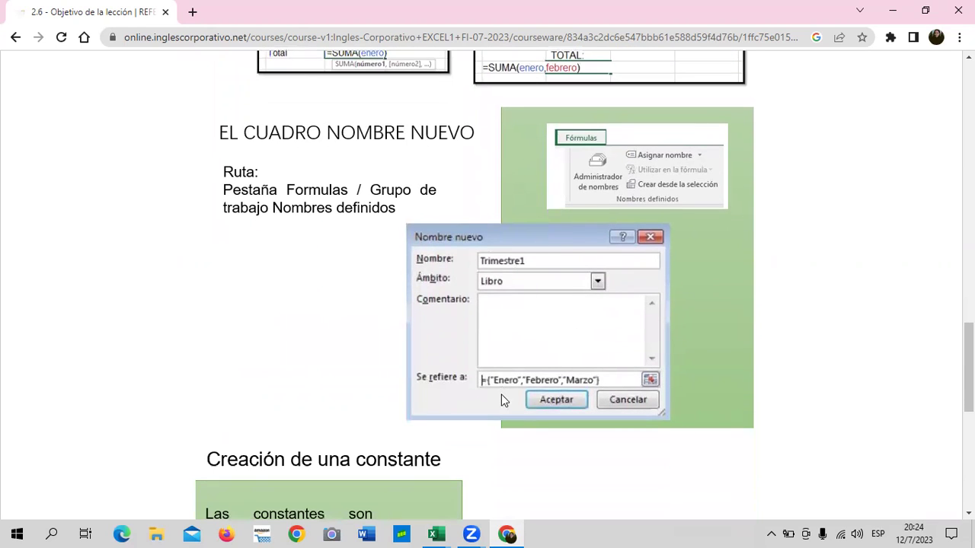
pyautogui.scroll(-1, 617, 370)
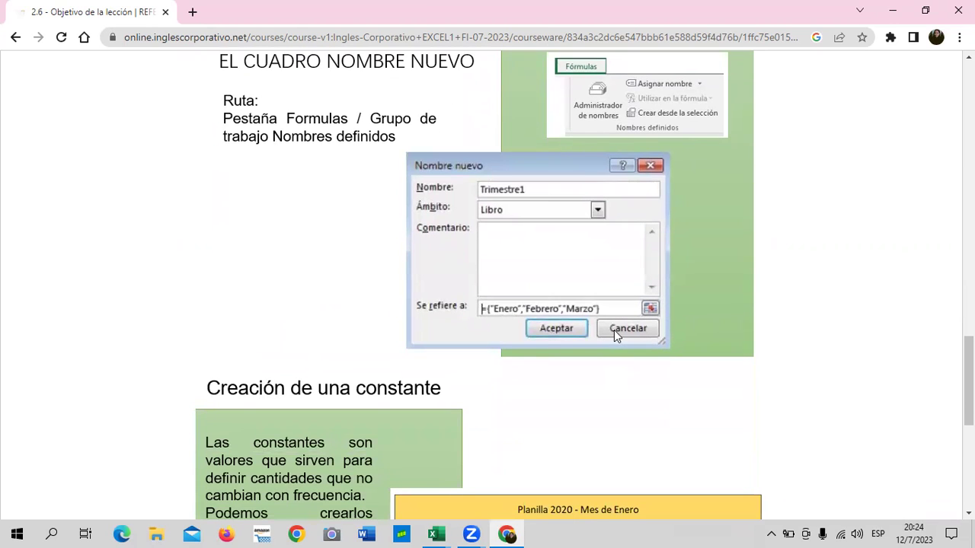
pyautogui.scroll(-2, 613, 330)
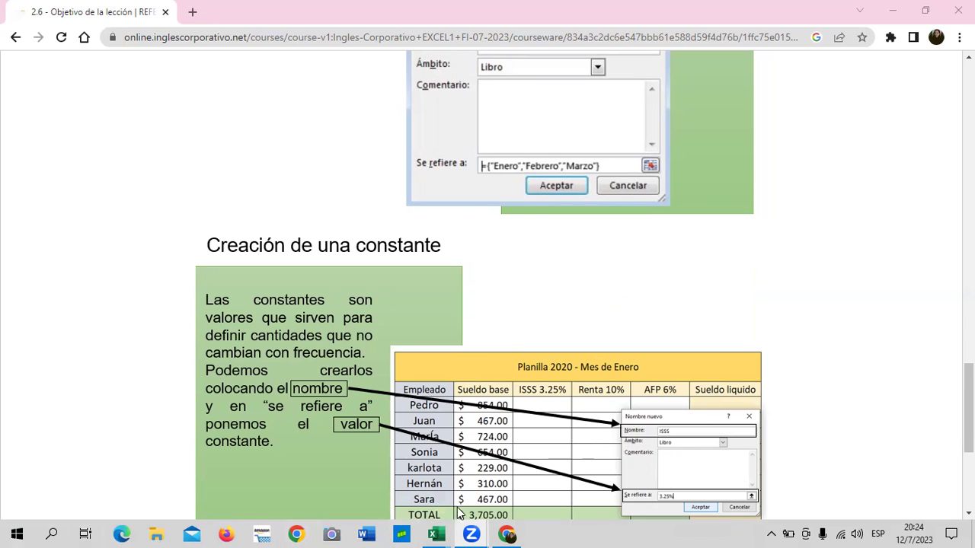
# Return to the Excel workbook and insert a blank column before the TOTAL column H
pyautogui.moveTo(431, 533)
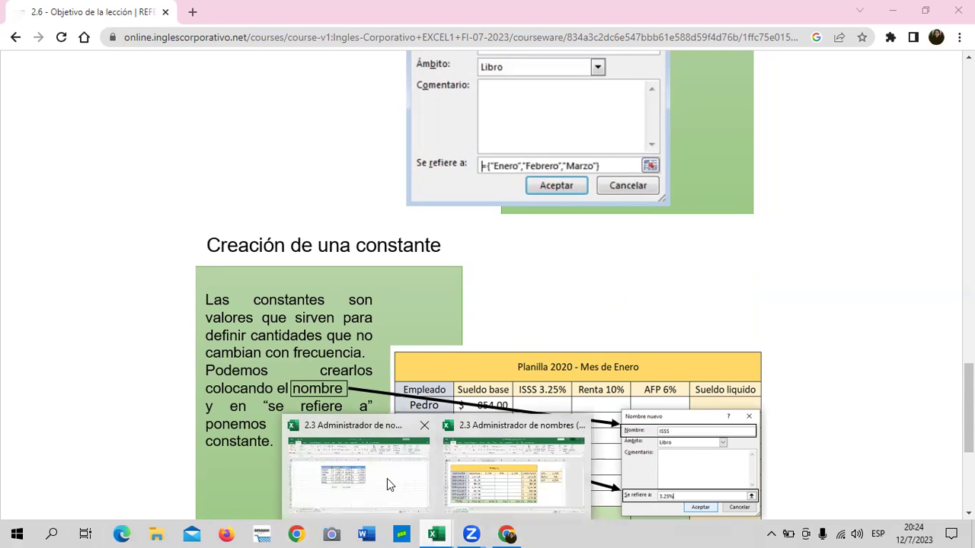
pyautogui.click(387, 478)
pyautogui.click(482, 152)
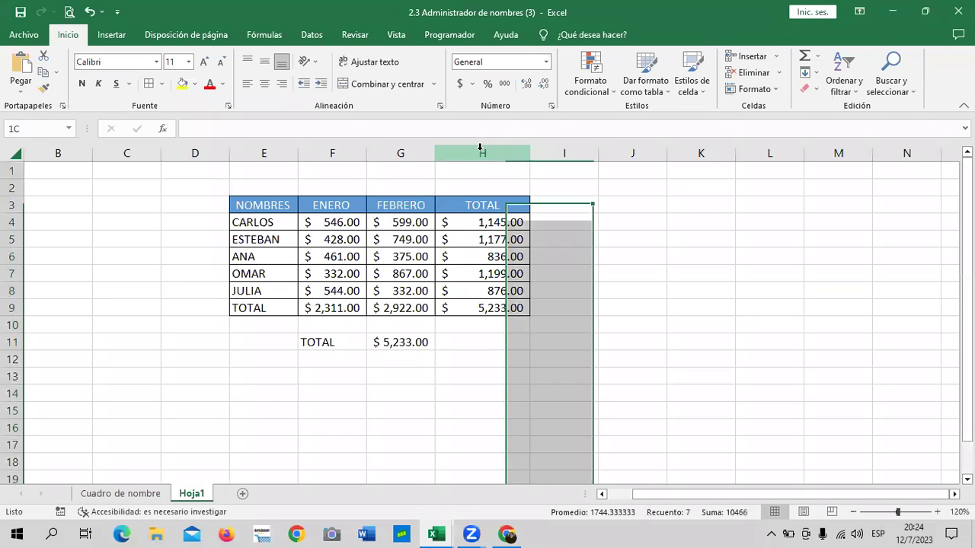
pyautogui.rightClick(482, 153)
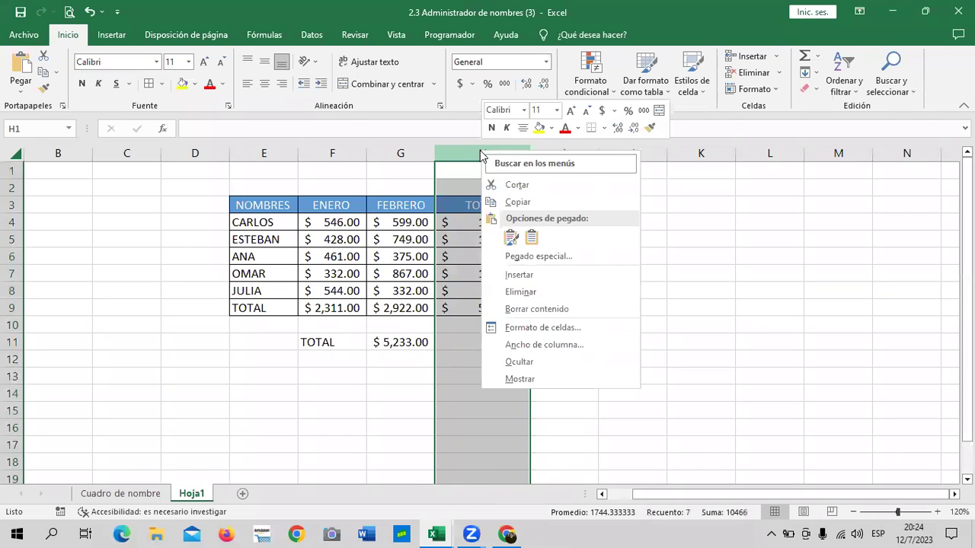
pyautogui.click(730, 275)
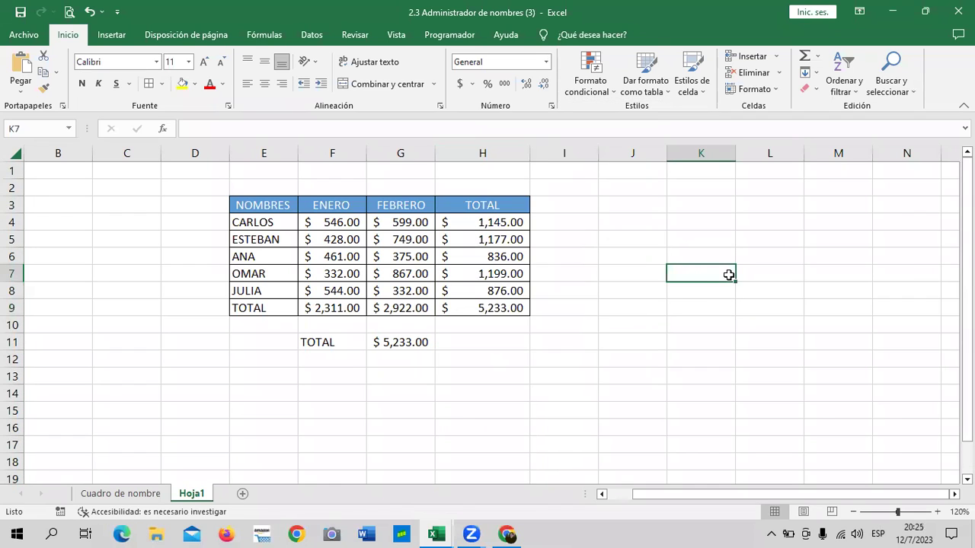
pyautogui.click(513, 147)
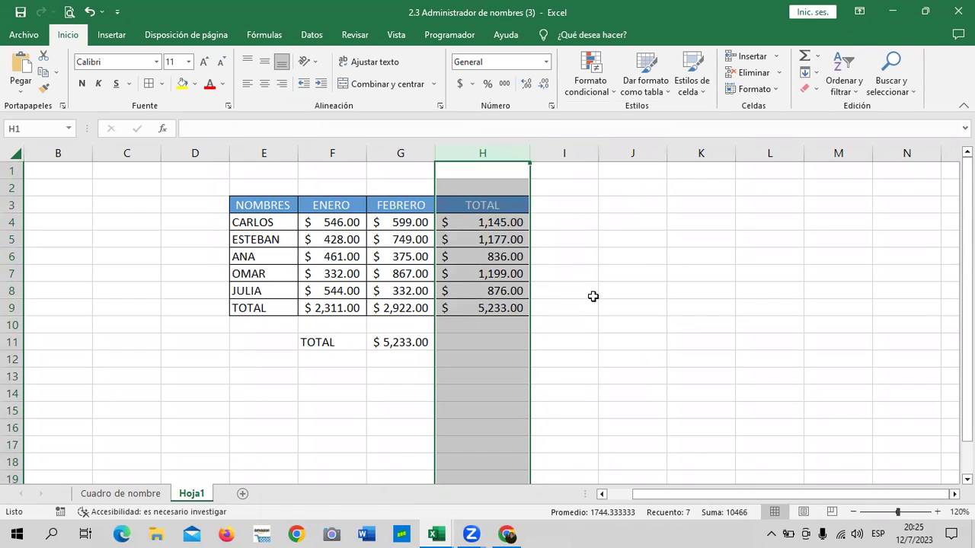
pyautogui.click(600, 292)
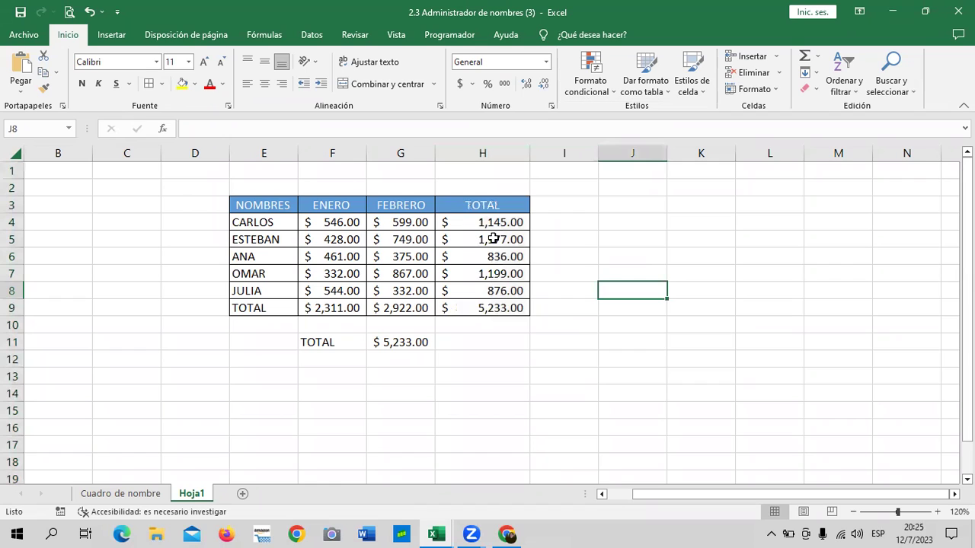
pyautogui.click(513, 147)
pyautogui.rightClick(513, 147)
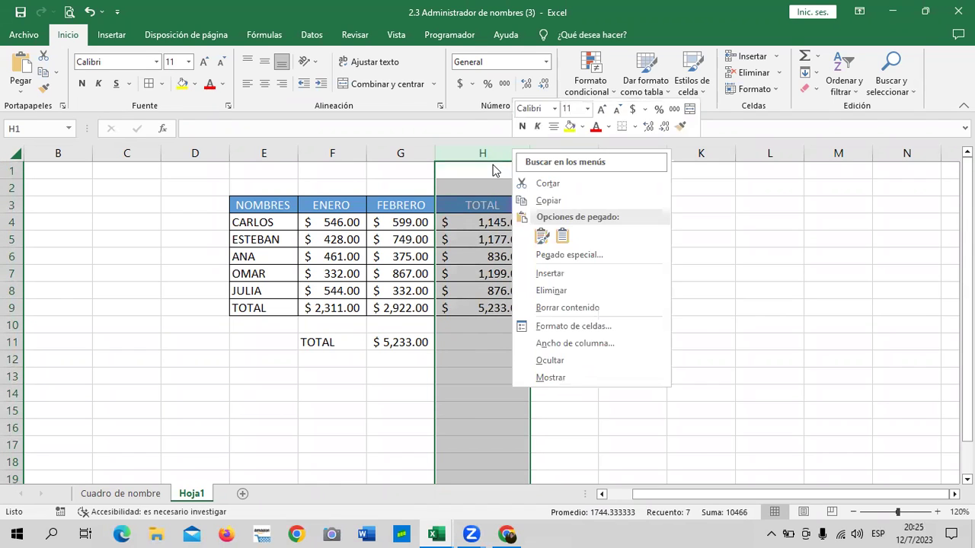
pyautogui.click(568, 275)
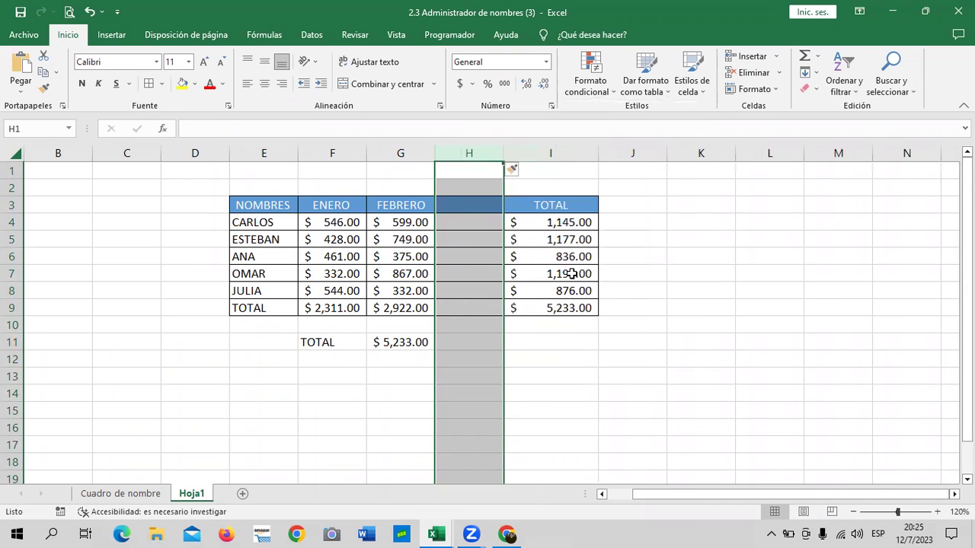
# Inspect the shifted totals in I4:I8, undo the column insertion, and select H4:H8
pyautogui.click(672, 304)
pyautogui.click(553, 204)
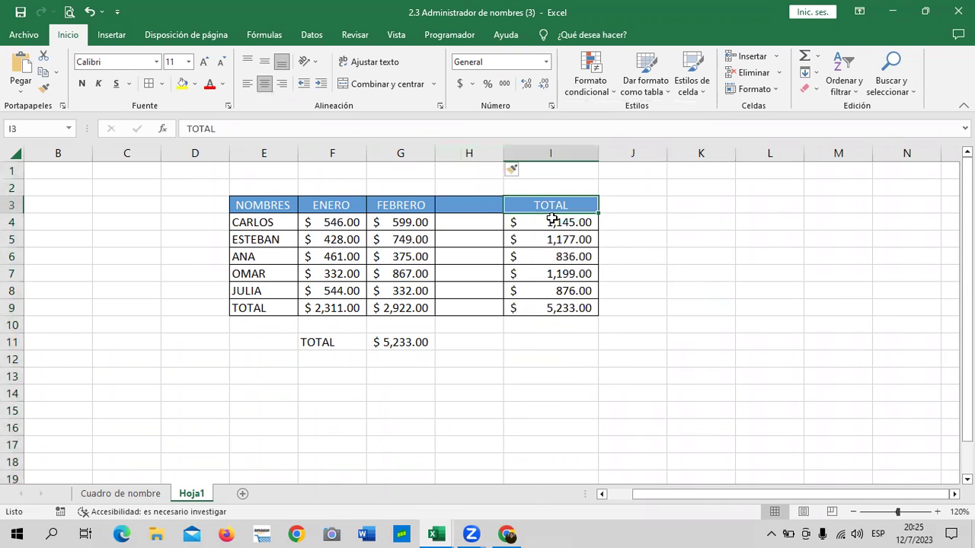
pyautogui.moveTo(552, 220); pyautogui.dragTo(550, 290)
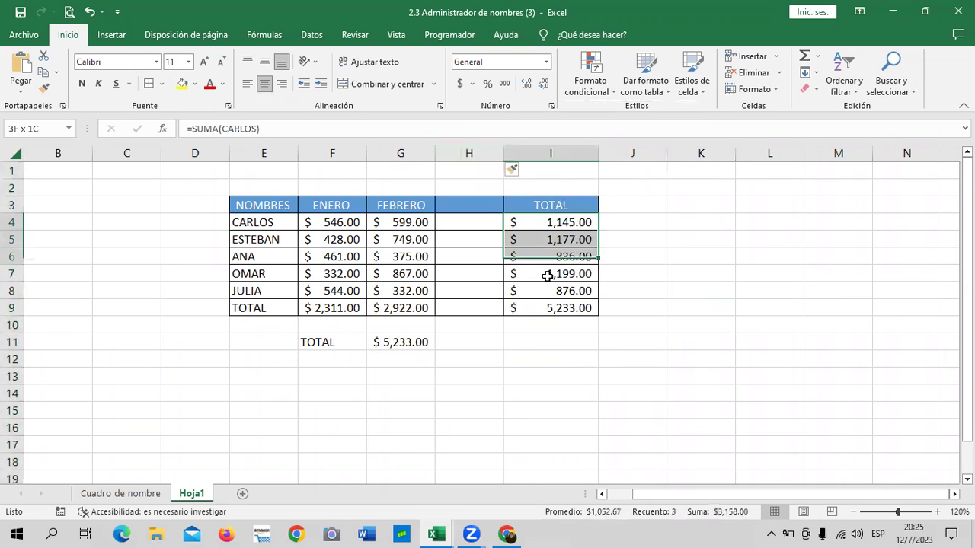
pyautogui.click(687, 262)
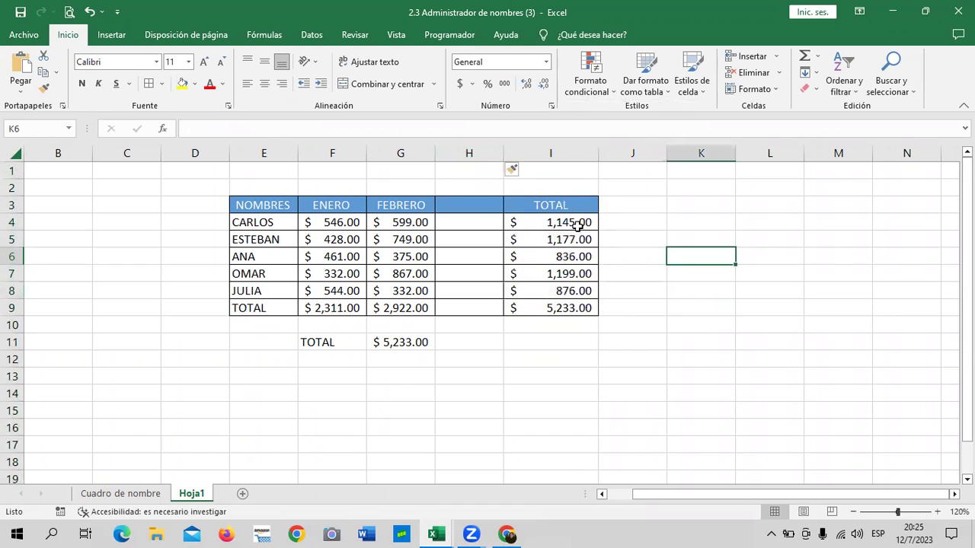
pyautogui.click(89, 11)
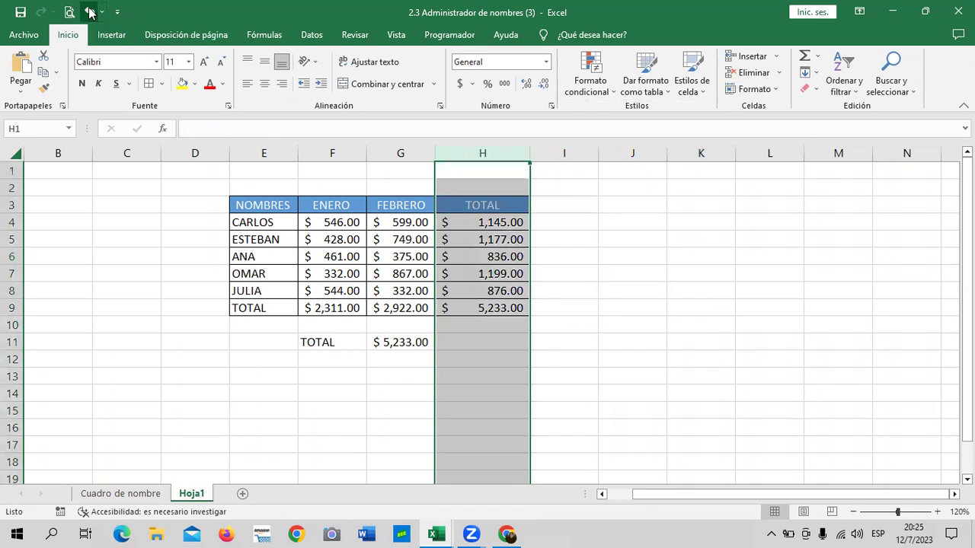
pyautogui.moveTo(621, 324); pyautogui.dragTo(605, 307)
pyautogui.moveTo(516, 220); pyautogui.dragTo(505, 291)
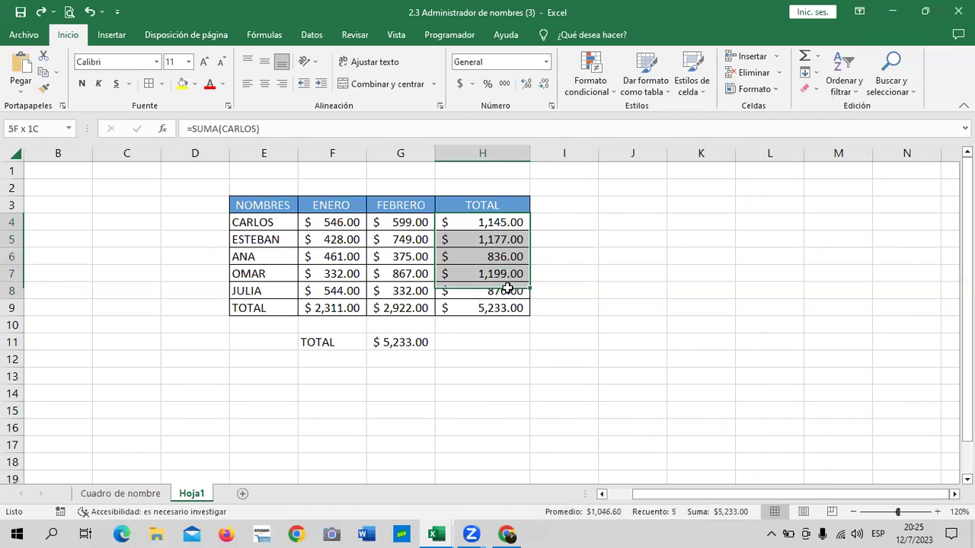
# Name the range H4:H8 TOTAL using the Name Box
pyautogui.click(56, 128)
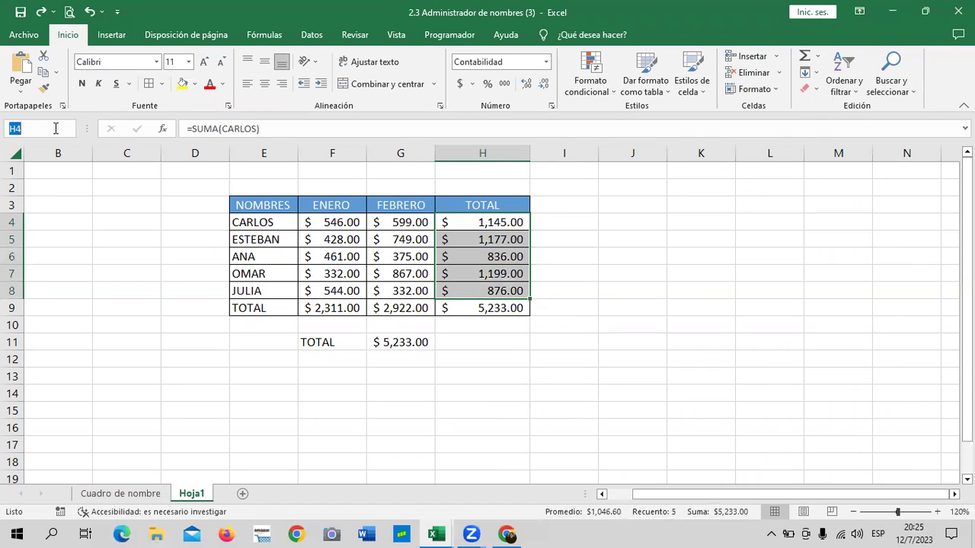
pyautogui.write('TO')
pyautogui.press('Return')
# Change the grand total formula in H9 to =SUMA(TOTAL)
pyautogui.click(632, 324)
pyautogui.click(498, 306)
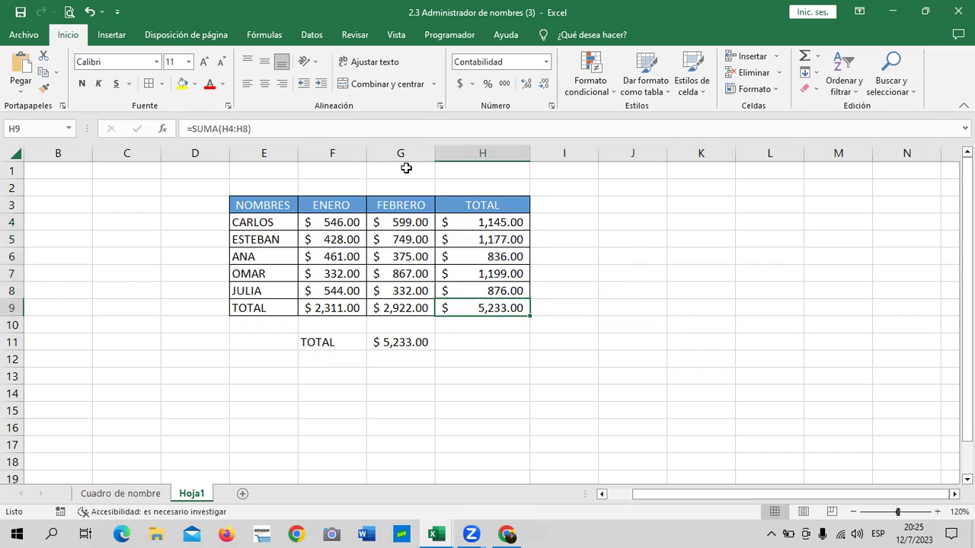
pyautogui.click(314, 128)
pyautogui.press('BackSpace')
pyautogui.press('BackSpace')
pyautogui.press('BackSpace')
pyautogui.press('BackSpace')
pyautogui.press('BackSpace')
pyautogui.press('BackSpace')
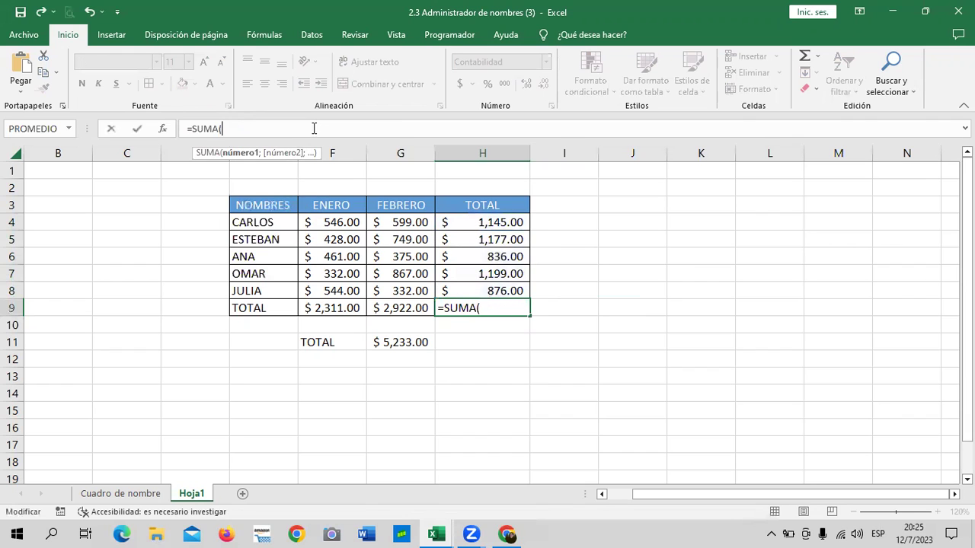
pyautogui.write('TO')
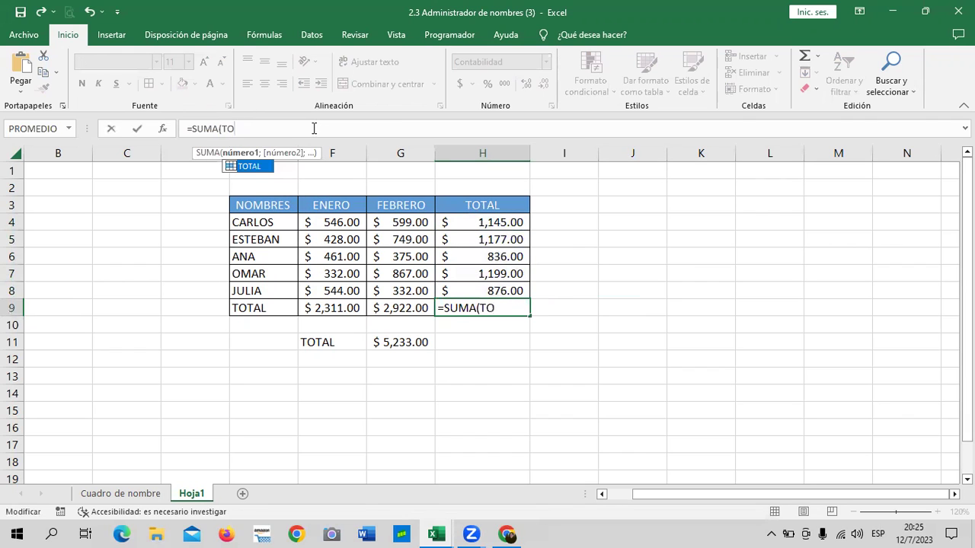
pyautogui.doubleClick(260, 165)
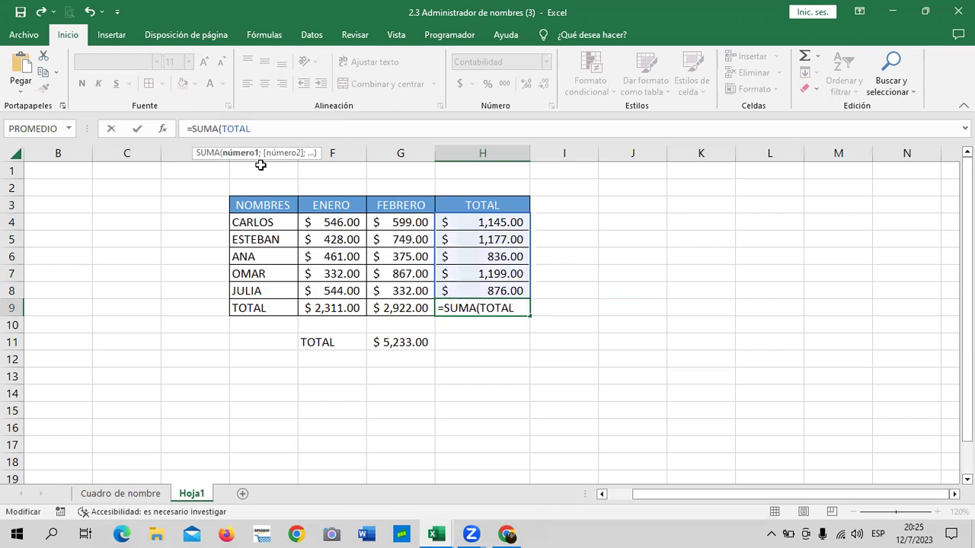
pyautogui.press('Return')
pyautogui.click(731, 305)
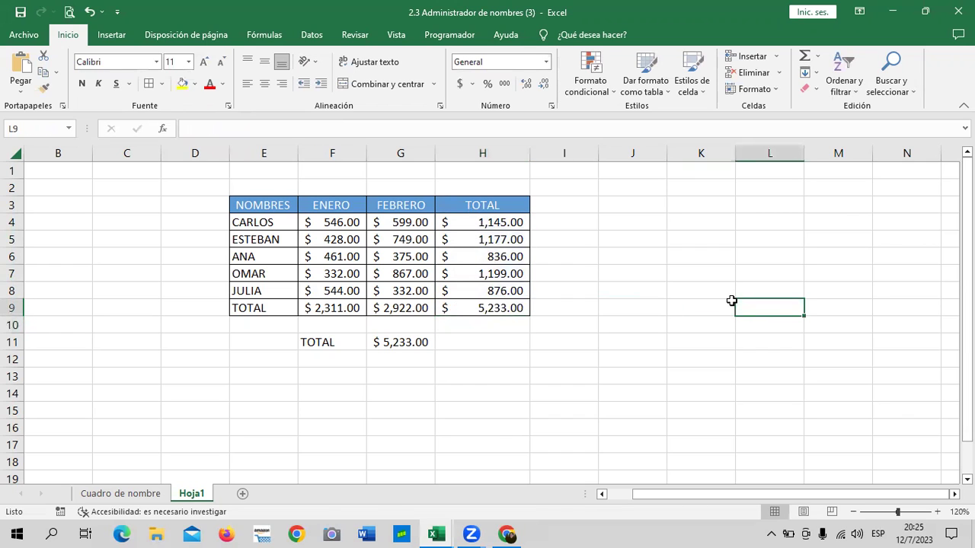
# Insert a blank column H between FEBRERO and TOTAL
pyautogui.click(491, 149)
pyautogui.rightClick(492, 151)
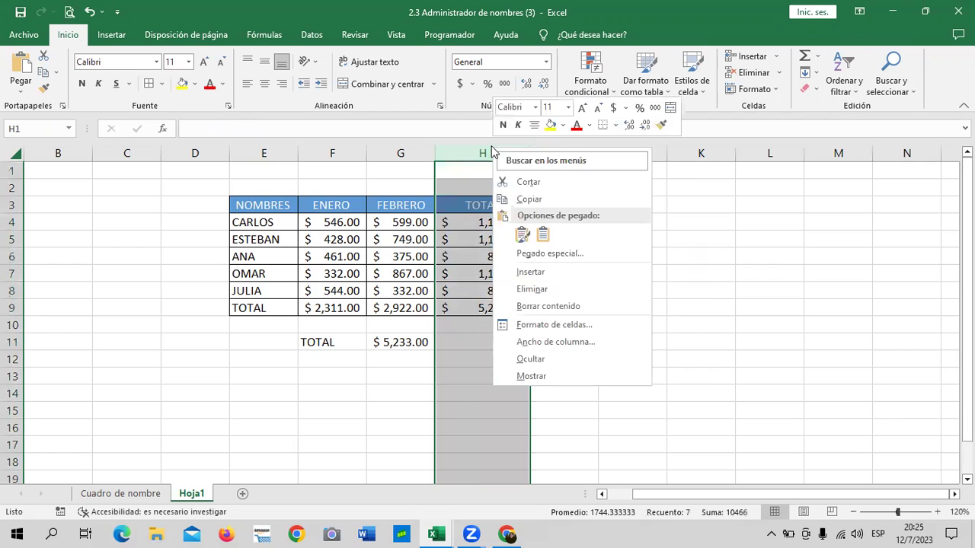
pyautogui.click(572, 273)
pyautogui.click(678, 270)
# Verify I4:I8 is still named TOTAL and I9 still computes =SUMA(TOTAL)
pyautogui.click(577, 221)
pyautogui.click(658, 239)
pyautogui.click(559, 307)
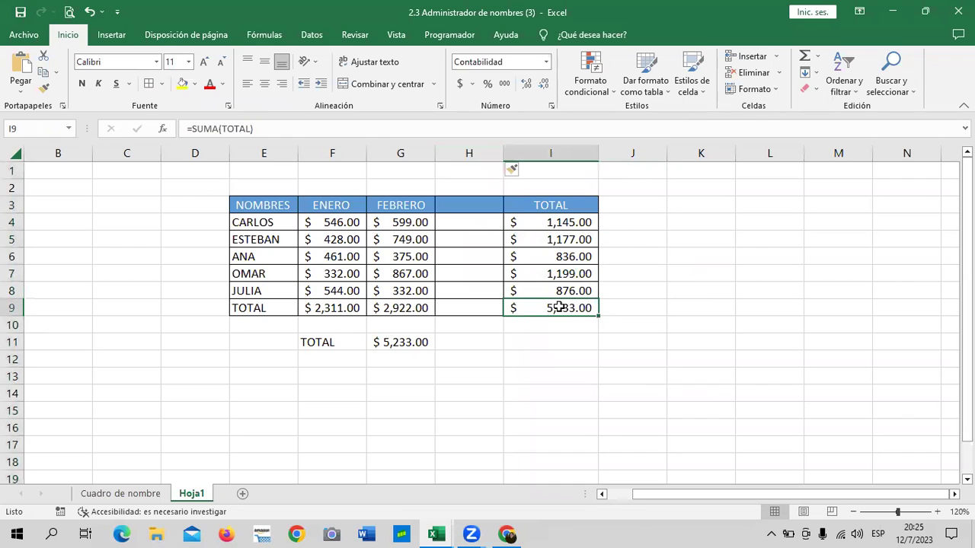
pyautogui.moveTo(543, 223); pyautogui.dragTo(543, 290)
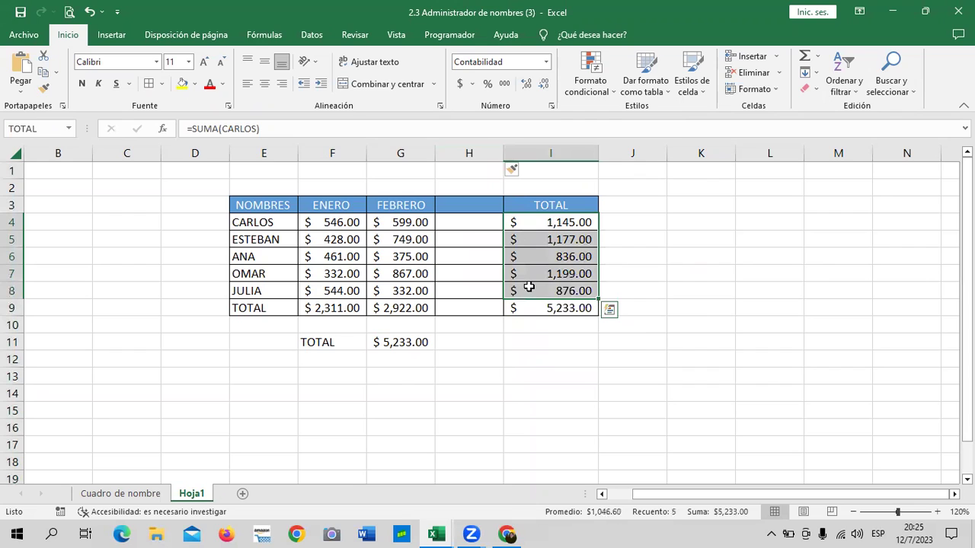
pyautogui.moveTo(468, 223); pyautogui.dragTo(473, 290)
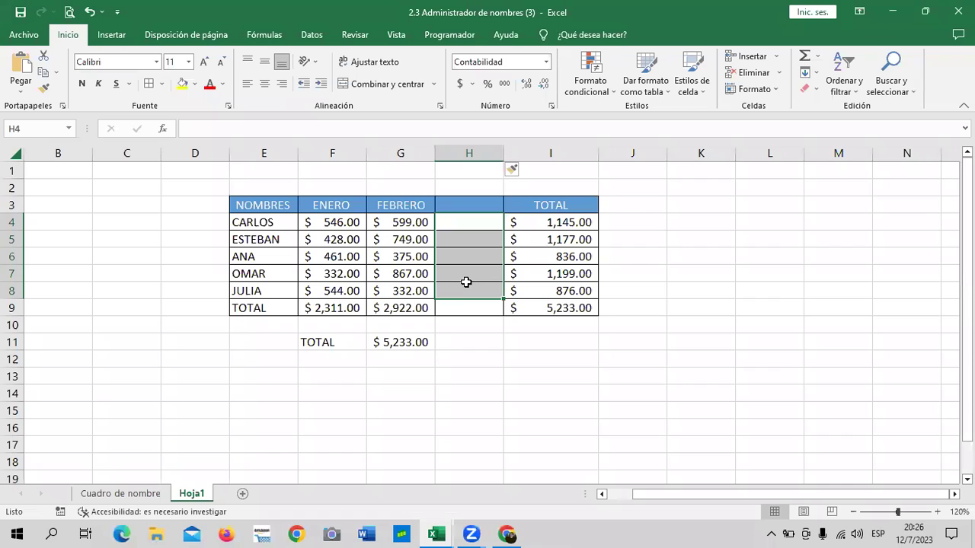
pyautogui.click(678, 261)
pyautogui.moveTo(467, 219); pyautogui.dragTo(462, 196)
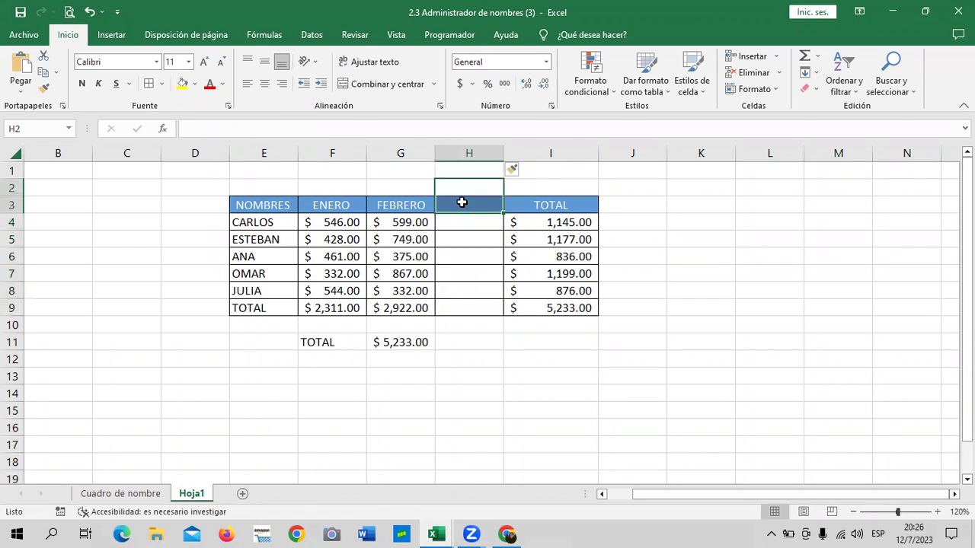
pyautogui.click(676, 252)
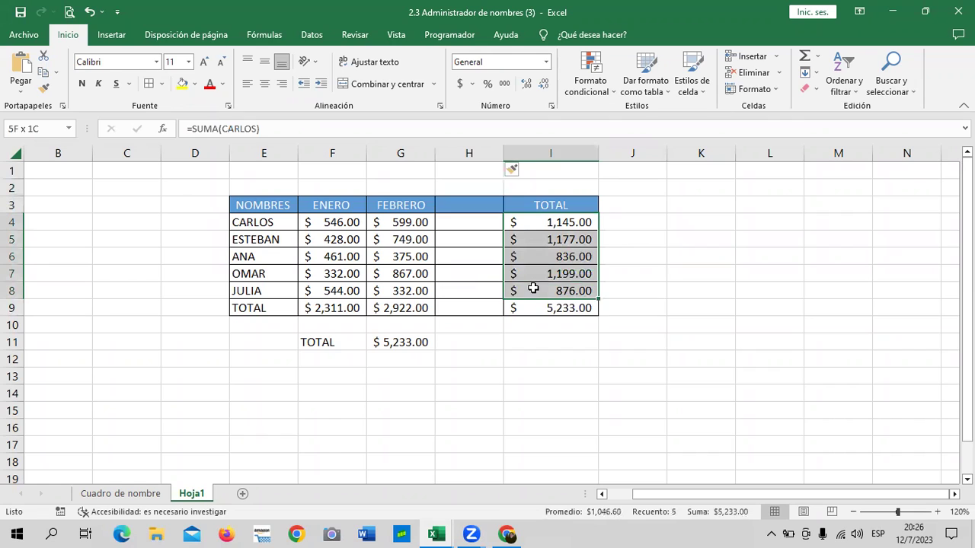
pyautogui.moveTo(537, 221); pyautogui.dragTo(531, 288)
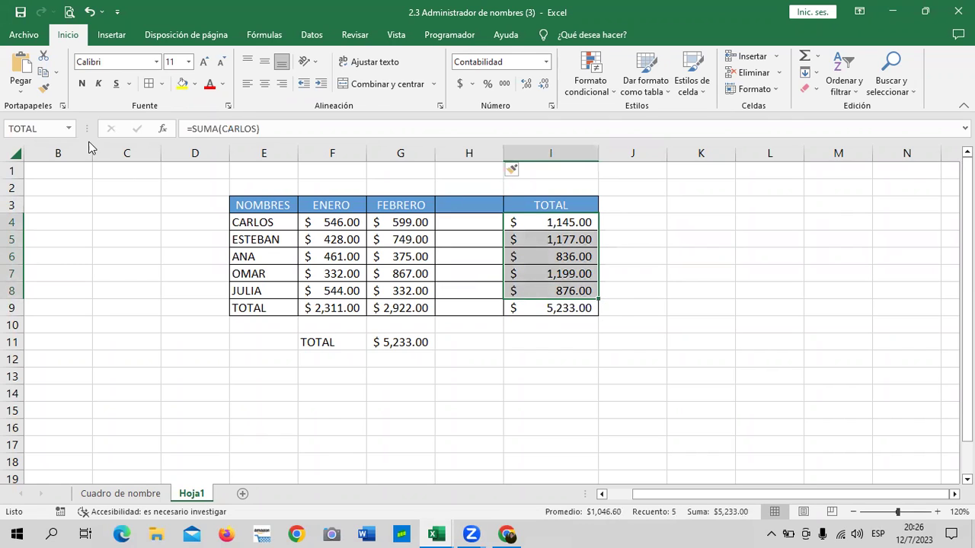
pyautogui.click(553, 309)
pyautogui.click(395, 129)
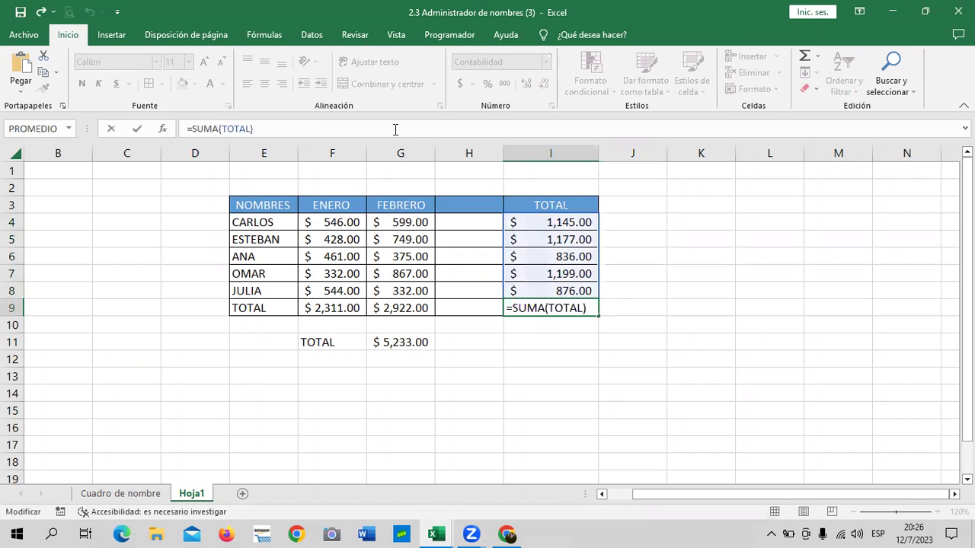
pyautogui.press('Return')
# Head the new column H as MARZO and name the range H4:H8 MARZO
pyautogui.click(765, 332)
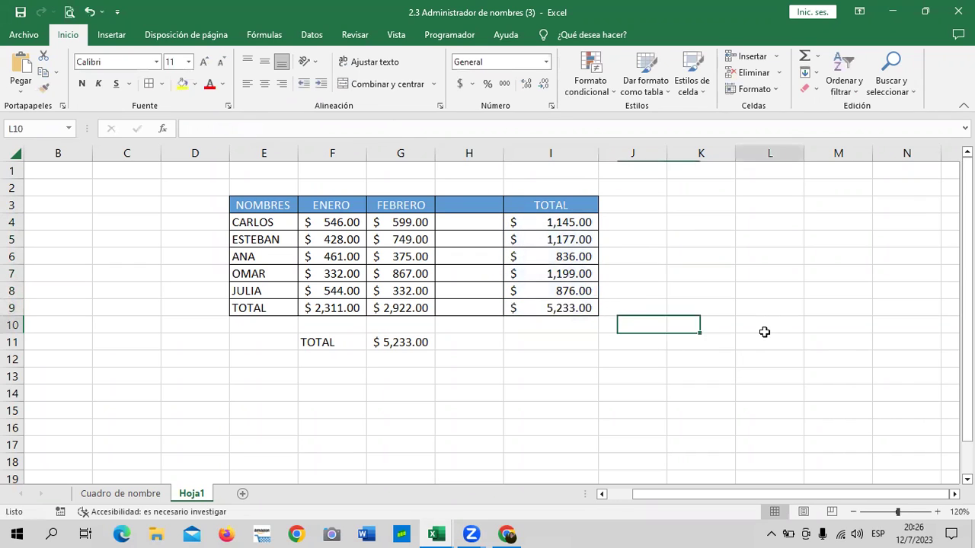
pyautogui.click(448, 206)
pyautogui.write('MARZO')
pyautogui.press('Return')
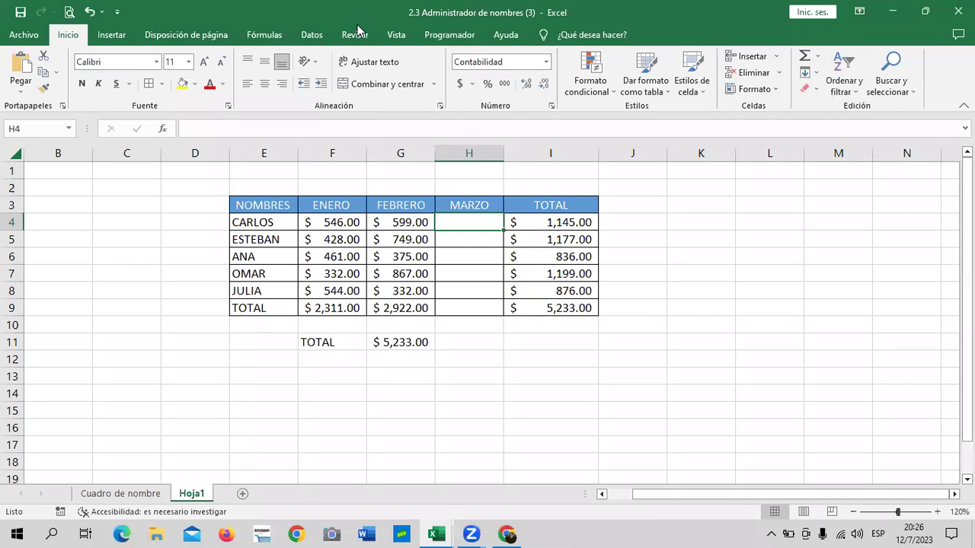
pyautogui.moveTo(476, 218); pyautogui.dragTo(467, 289)
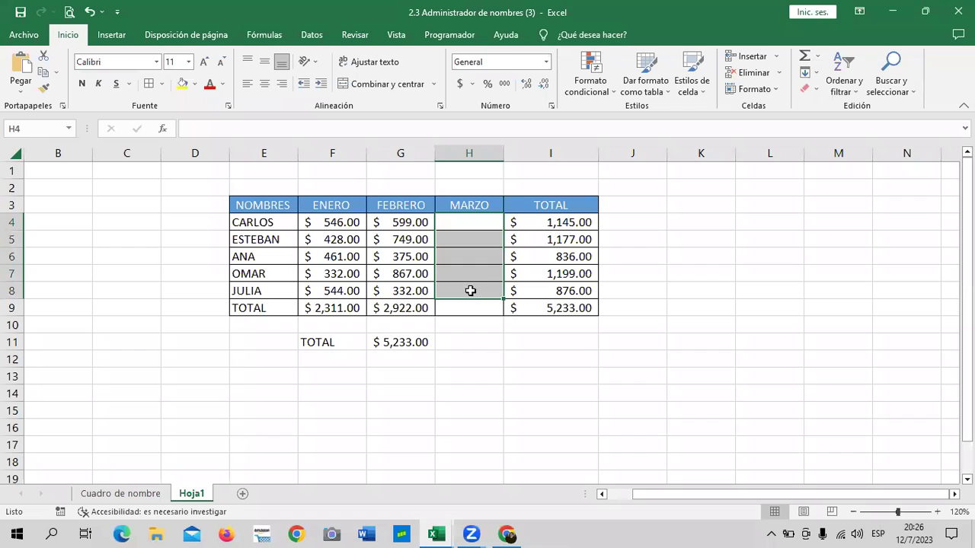
pyautogui.click(45, 129)
pyautogui.write('MARZO')
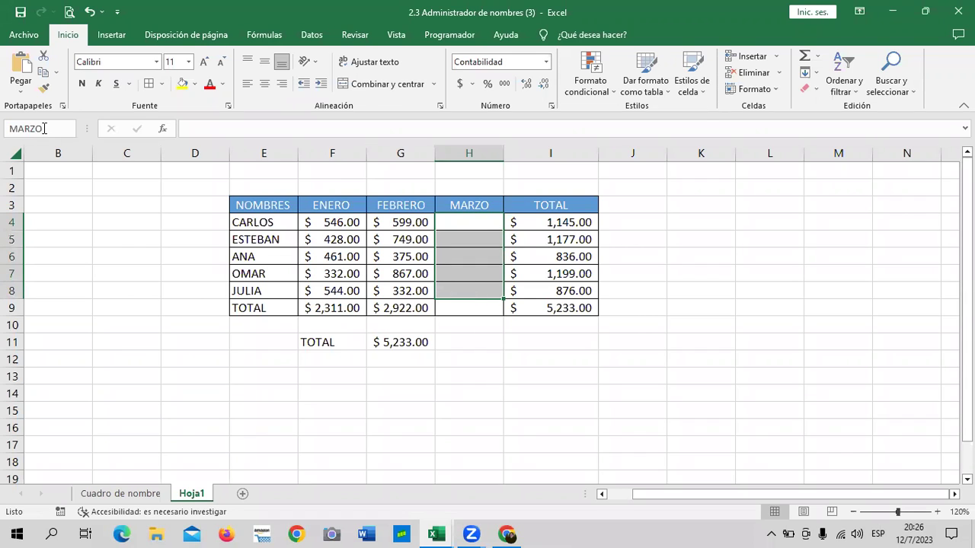
pyautogui.press('Return')
pyautogui.click(733, 304)
# Enter the March amounts 100, 200, 150, 250 and 300 in H4:H8
pyautogui.click(481, 221)
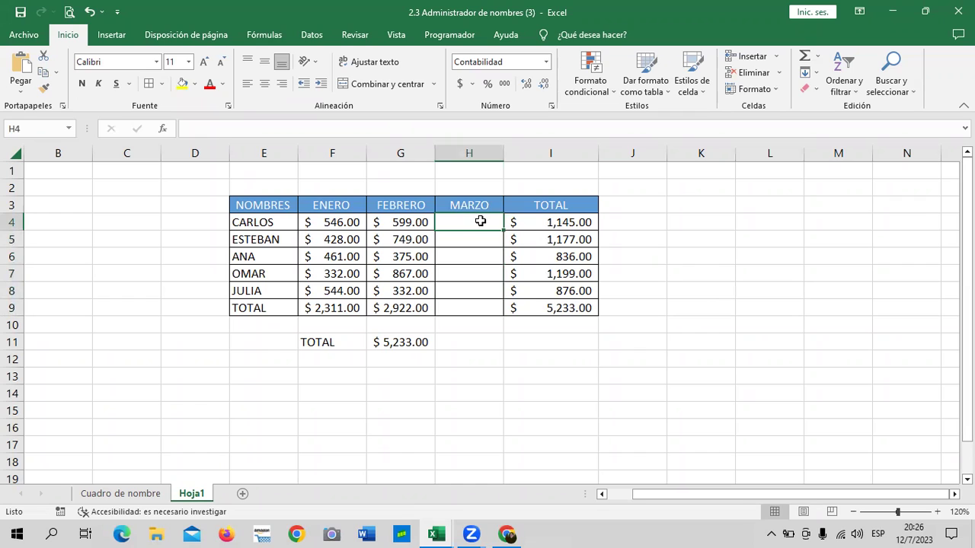
pyautogui.write('100')
pyautogui.press('Return')
pyautogui.write('200')
pyautogui.press('Return')
pyautogui.write('150')
pyautogui.press('Return')
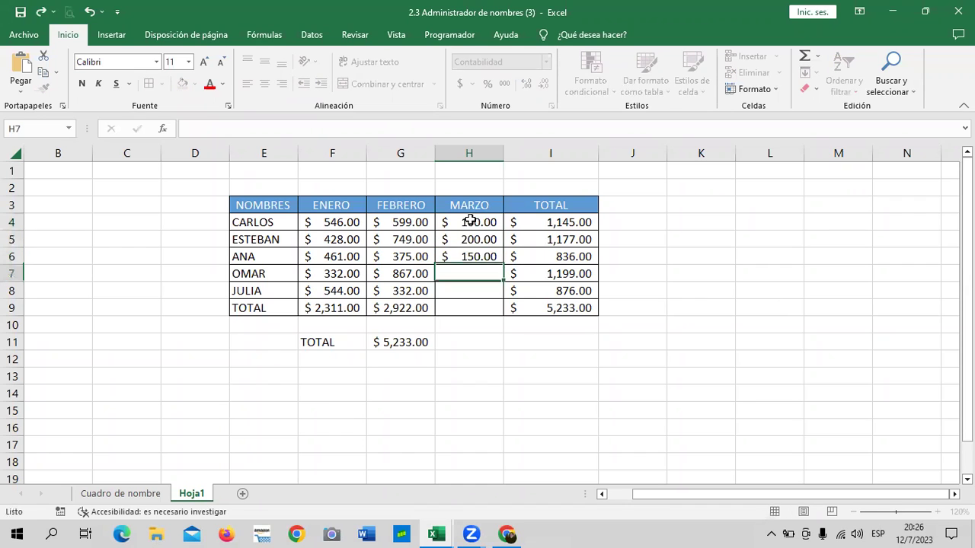
pyautogui.write('250')
pyautogui.press('Return')
pyautogui.write('300')
pyautogui.press('Return')
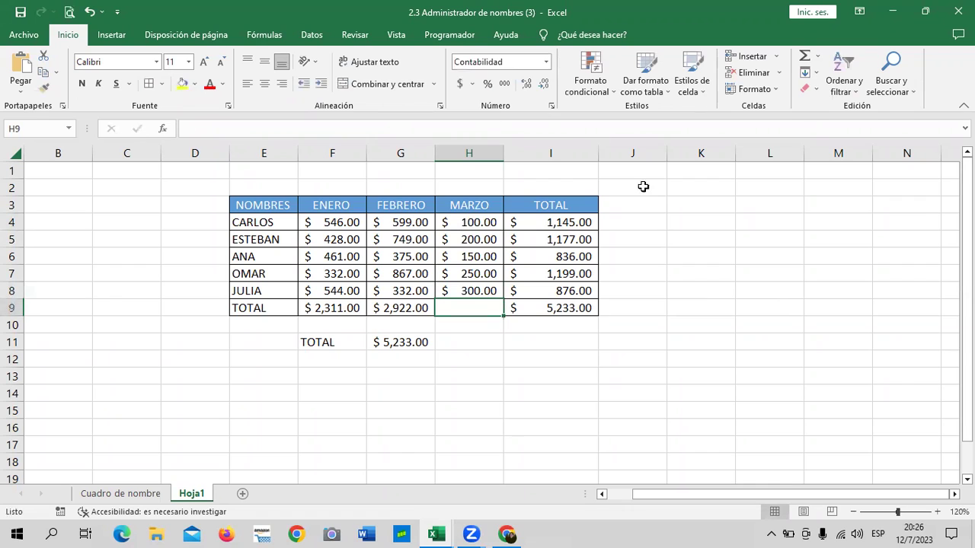
pyautogui.click(485, 222)
pyautogui.click(533, 221)
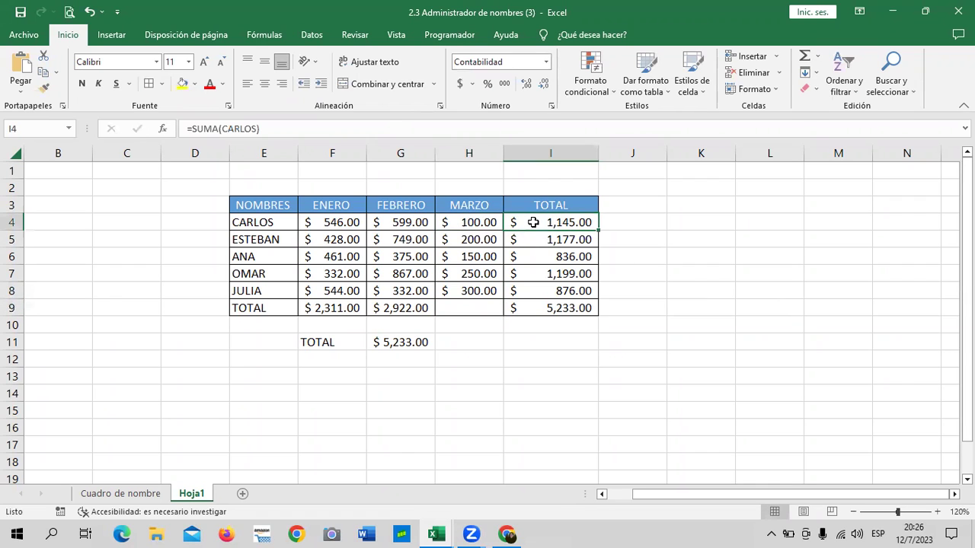
pyautogui.click(435, 124)
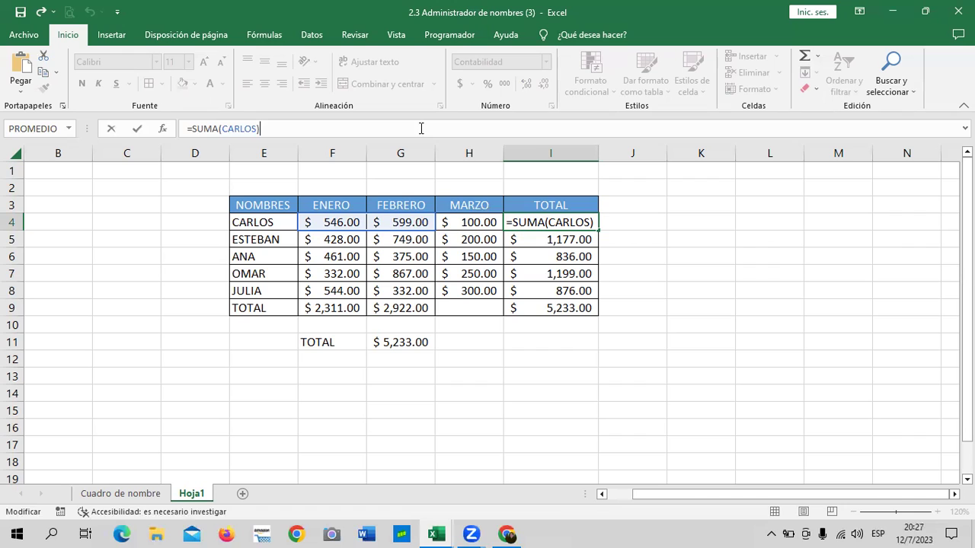
pyautogui.click(745, 271)
pyautogui.click(689, 340)
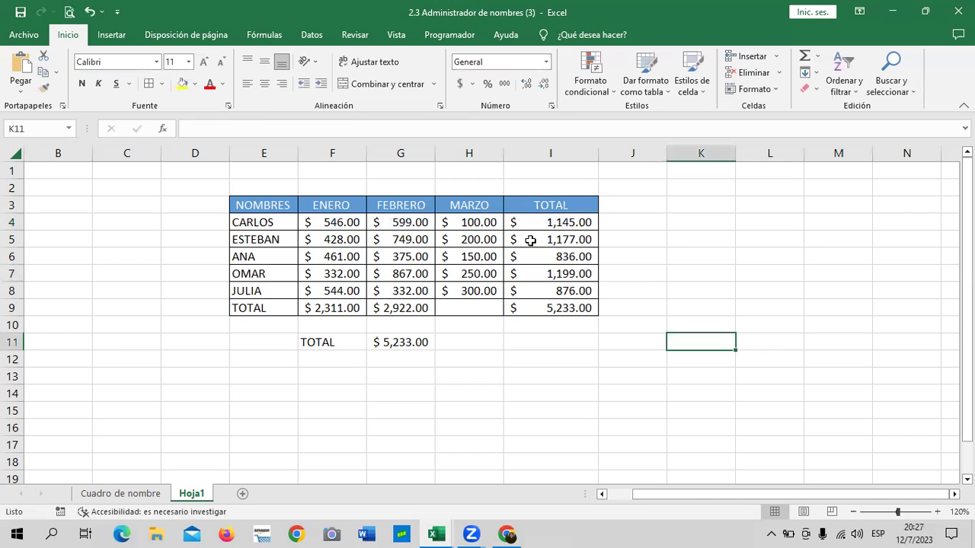
# Select CARLOS's amounts F4:H4 and open the CARLOS name in the Name Manager for editing
pyautogui.click(748, 275)
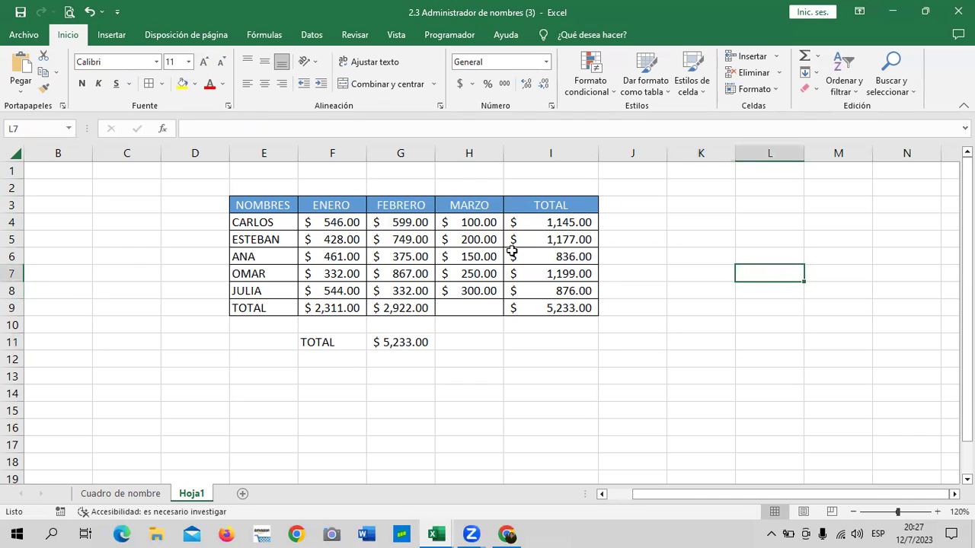
pyautogui.click(340, 223)
pyautogui.moveTo(340, 223); pyautogui.dragTo(474, 221)
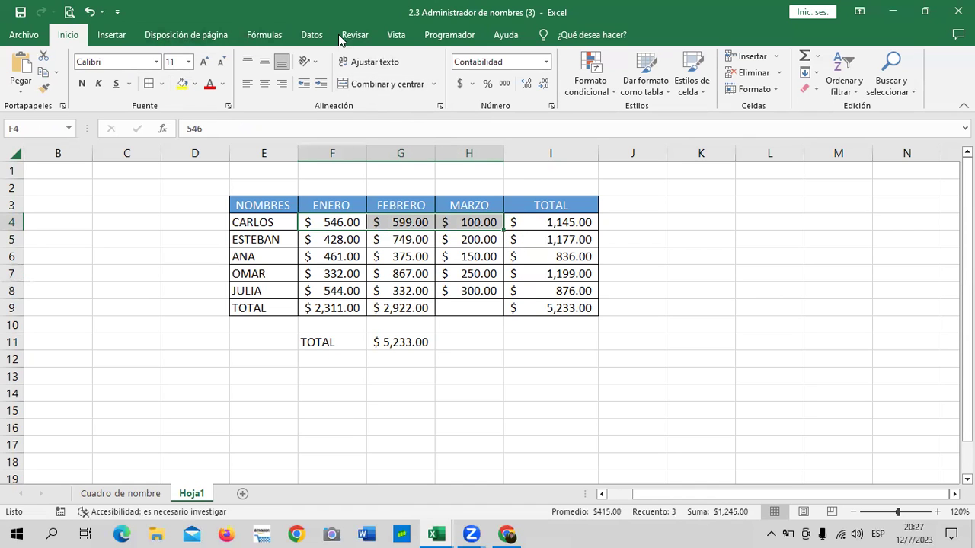
pyautogui.click(261, 37)
pyautogui.click(409, 70)
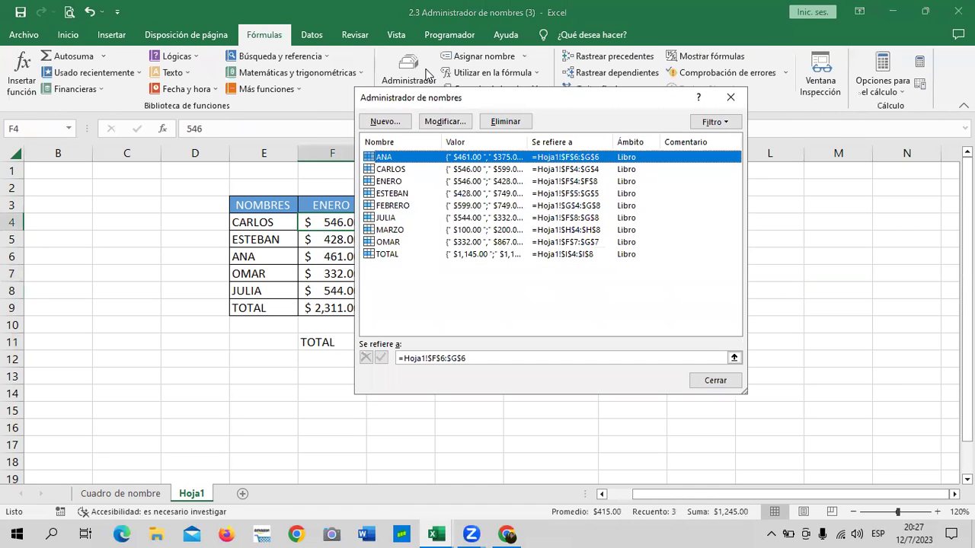
pyautogui.click(401, 170)
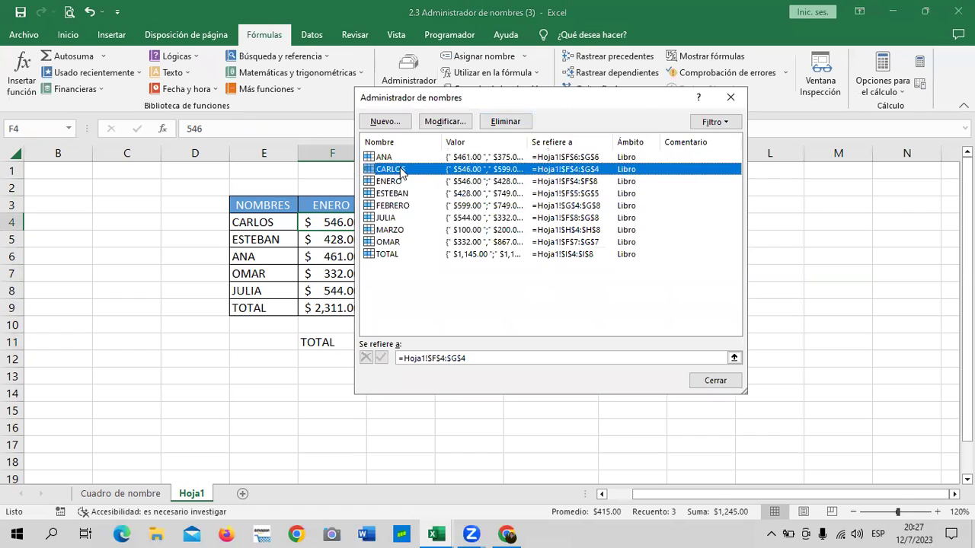
pyautogui.click(445, 122)
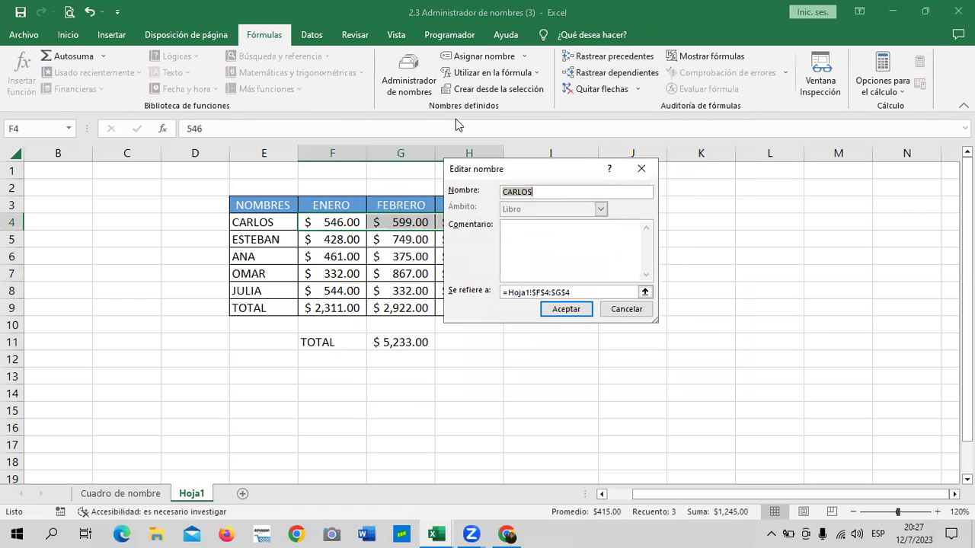
# Change the CARLOS reference's end column from G to H so it spans F4:H4
pyautogui.moveTo(562, 167); pyautogui.dragTo(647, 153)
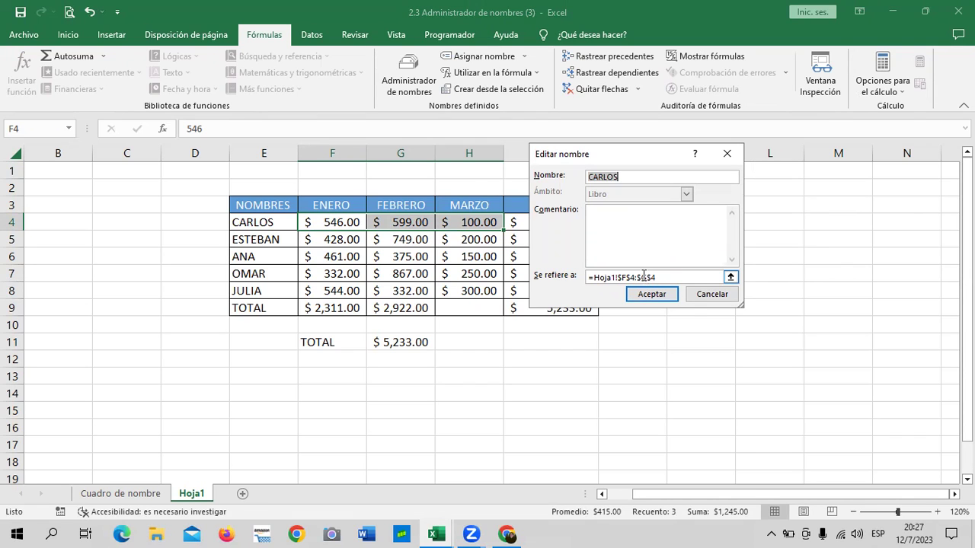
pyautogui.click(644, 278)
pyautogui.press('BackSpace')
pyautogui.write('G')
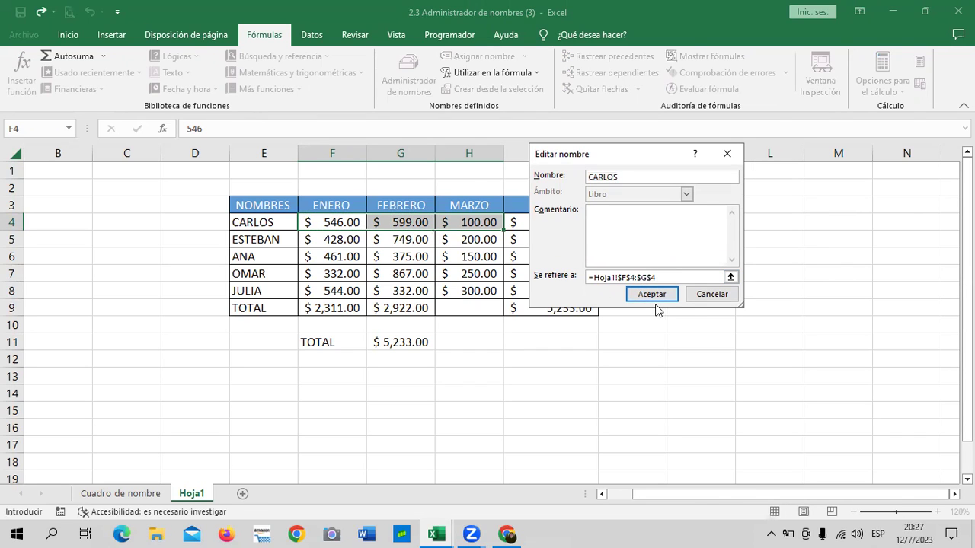
pyautogui.press('BackSpace')
pyautogui.click(653, 295)
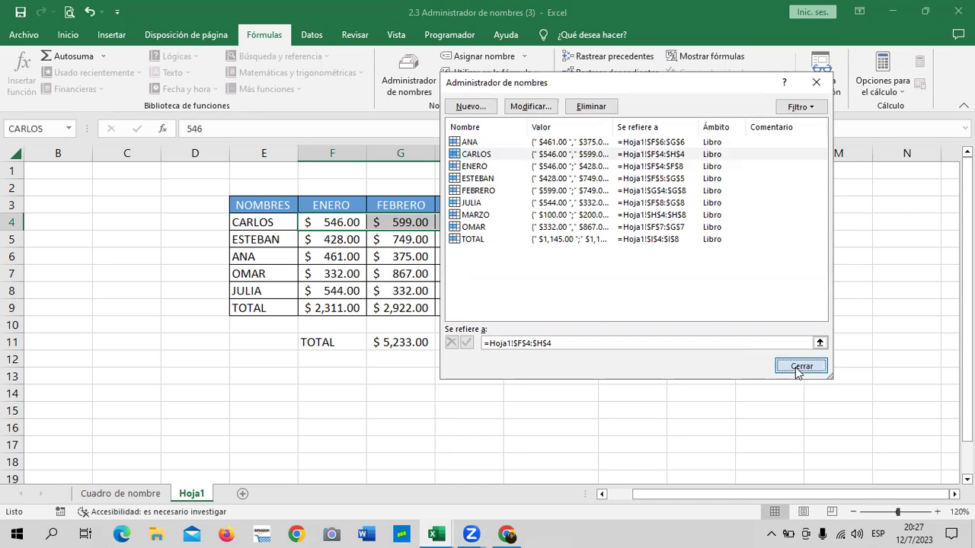
pyautogui.click(801, 366)
pyautogui.click(777, 323)
# Check CARLOS's updated total in I4, cancelling the accidental formula edit
pyautogui.click(446, 219)
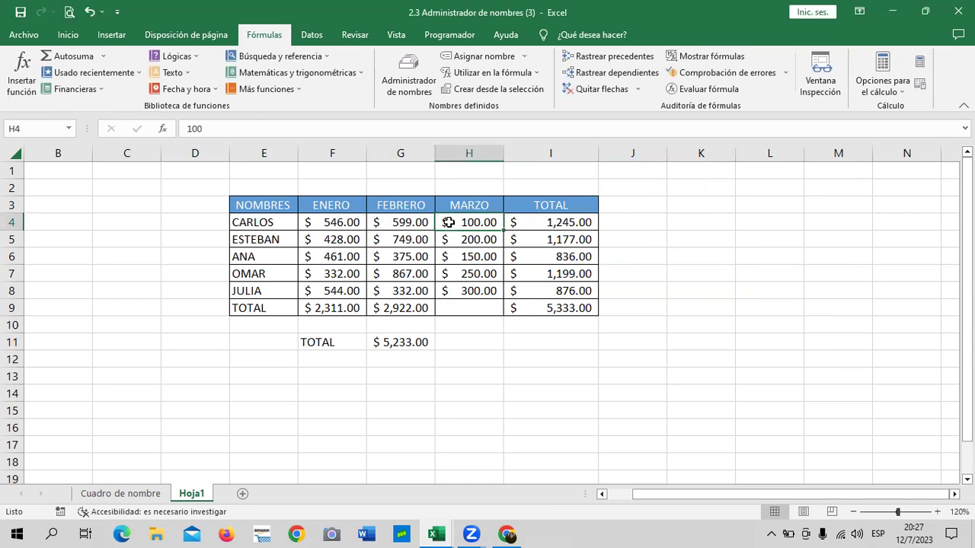
pyautogui.click(515, 219)
pyautogui.click(407, 124)
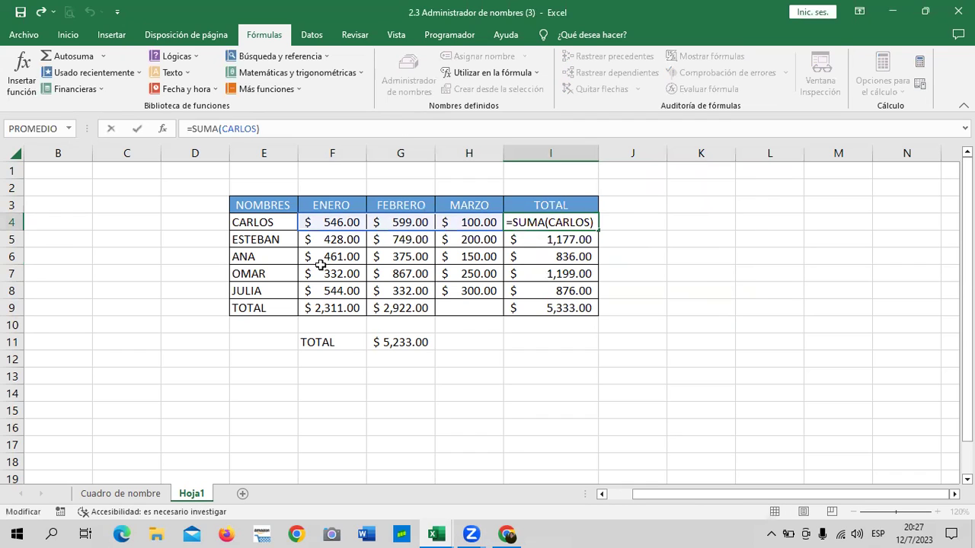
pyautogui.click(725, 287)
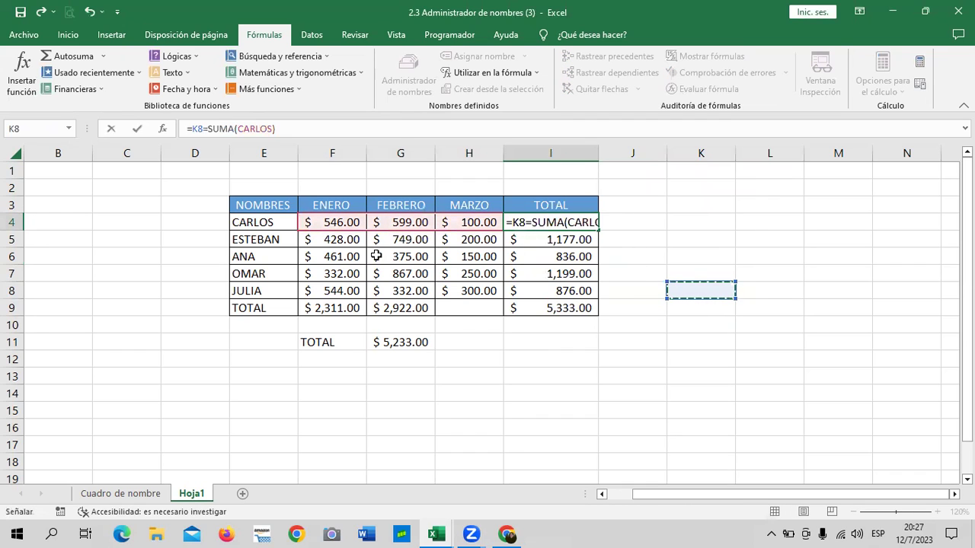
pyautogui.press('Escape')
pyautogui.press('Down')
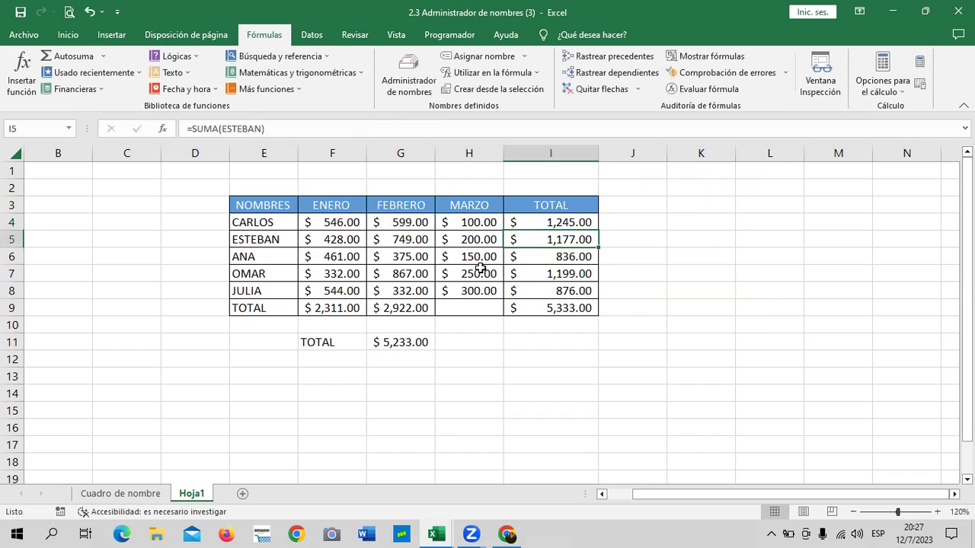
pyautogui.click(765, 325)
# Redefine the ESTEBAN name in the Name Manager to span F5:H5
pyautogui.moveTo(347, 244); pyautogui.dragTo(468, 241)
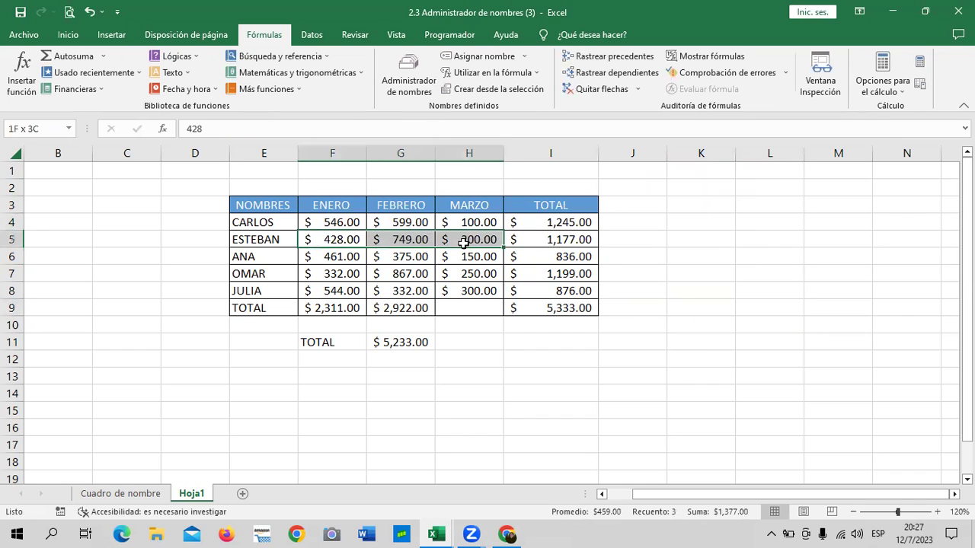
pyautogui.click(406, 86)
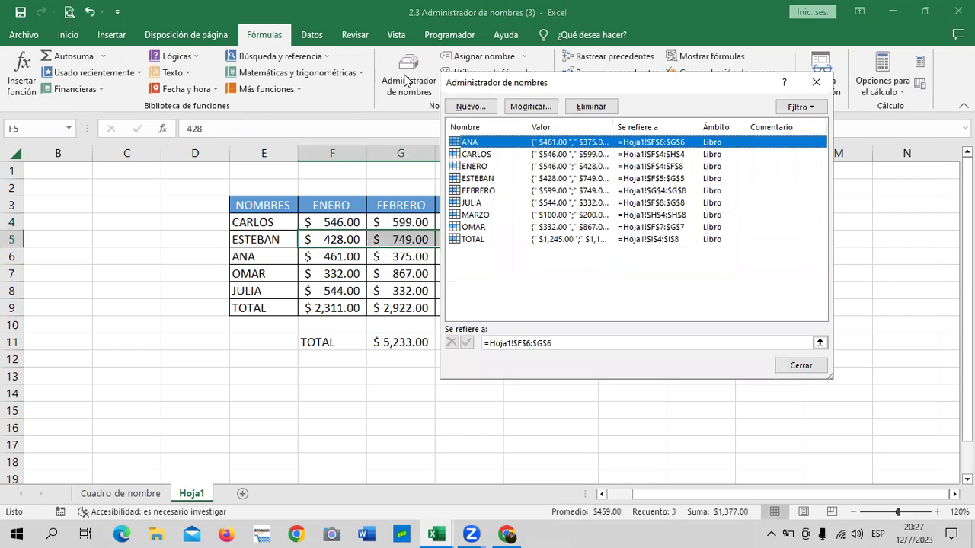
pyautogui.click(476, 178)
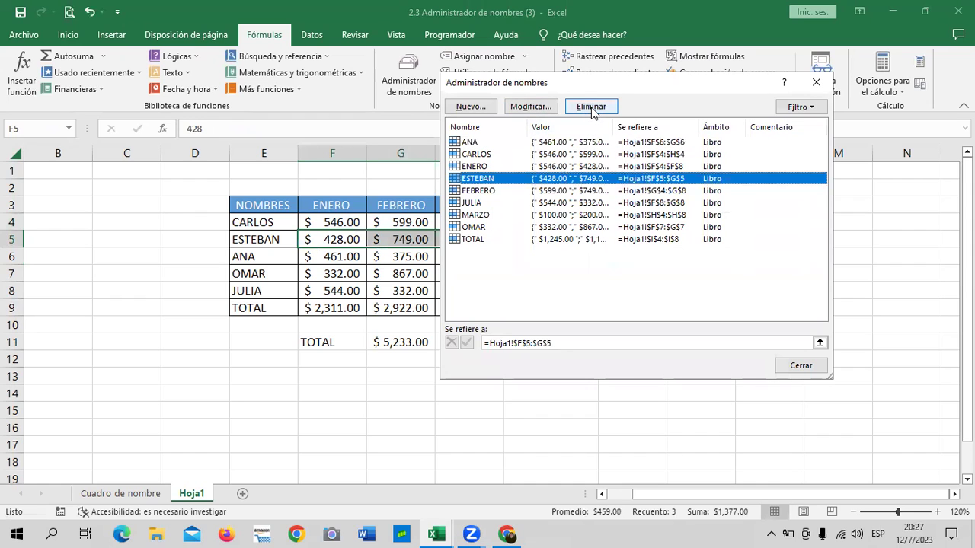
pyautogui.click(550, 107)
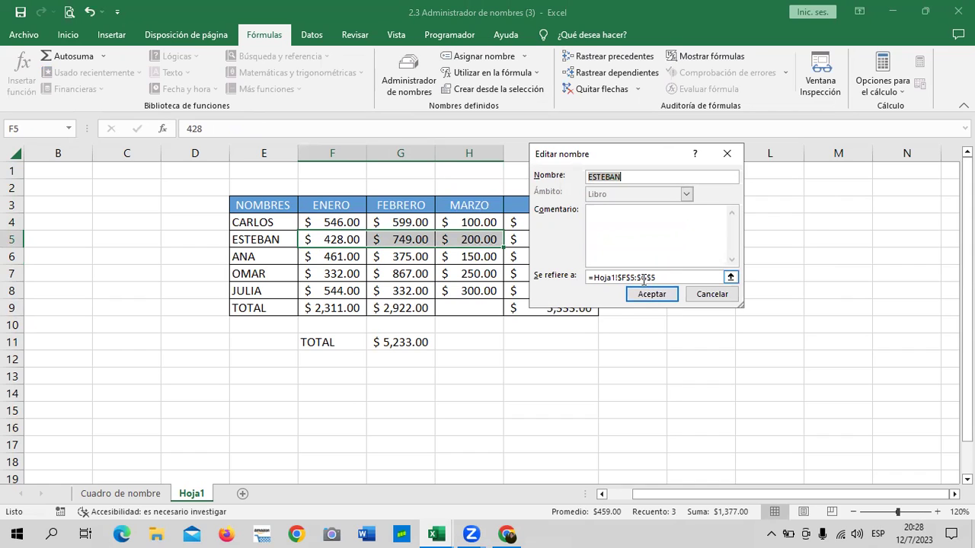
pyautogui.click(645, 277)
pyautogui.press('BackSpace')
pyautogui.write('H')
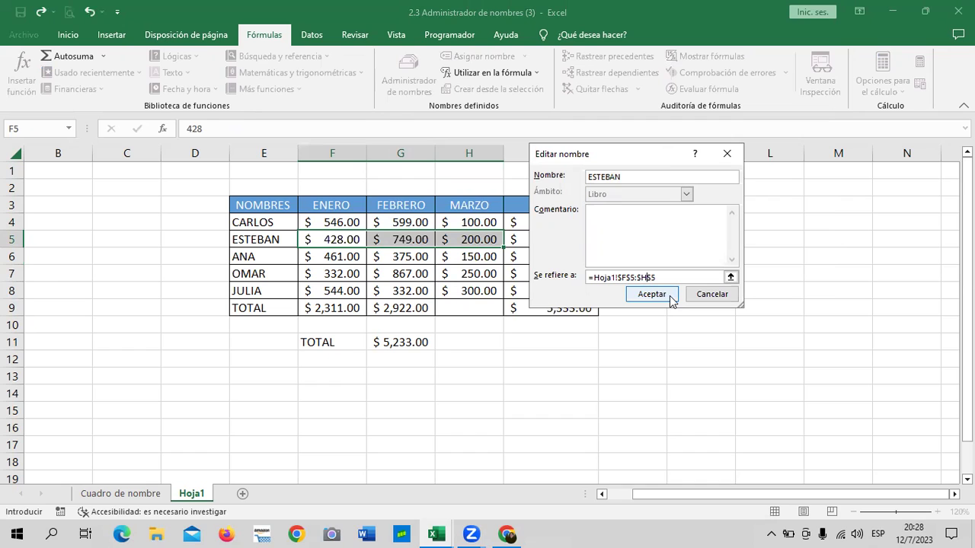
pyautogui.click(671, 301)
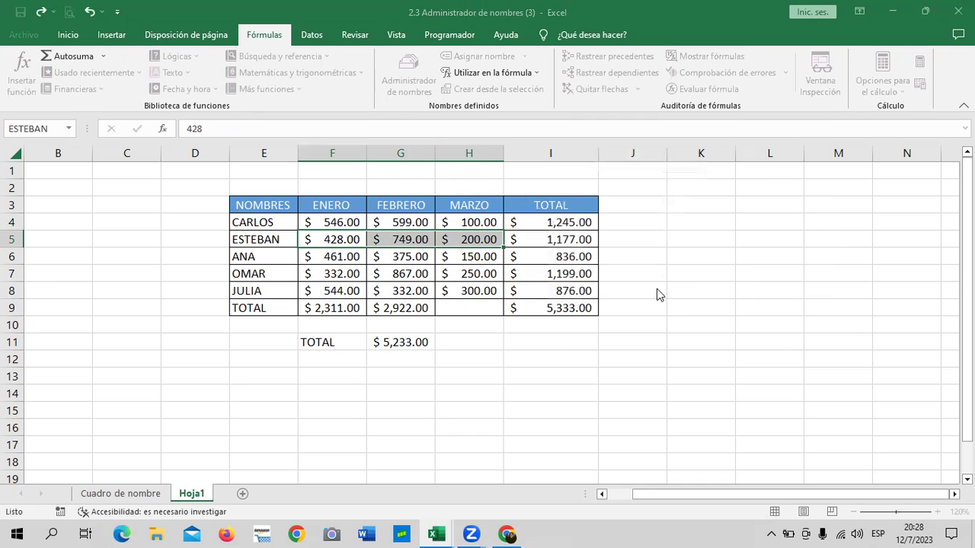
pyautogui.click(799, 366)
pyautogui.click(758, 294)
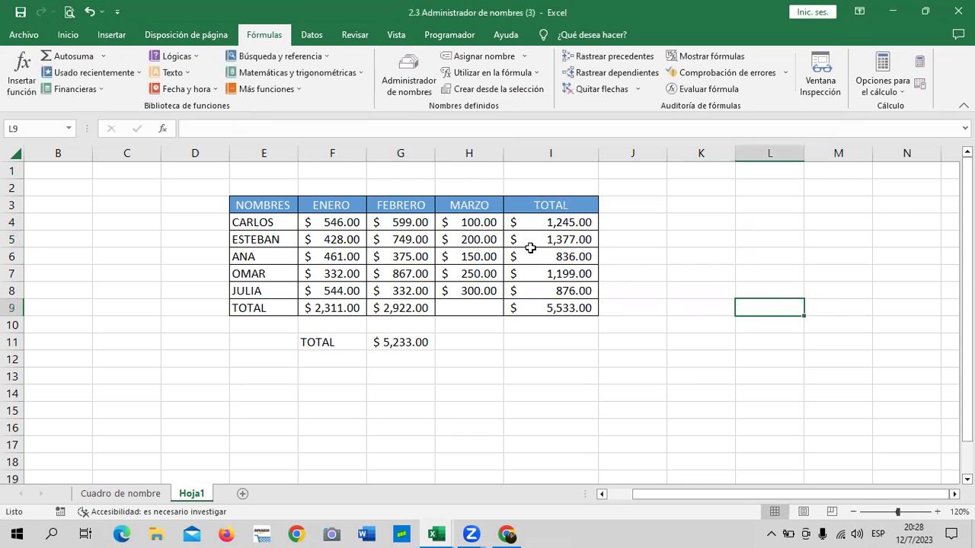
pyautogui.click(556, 240)
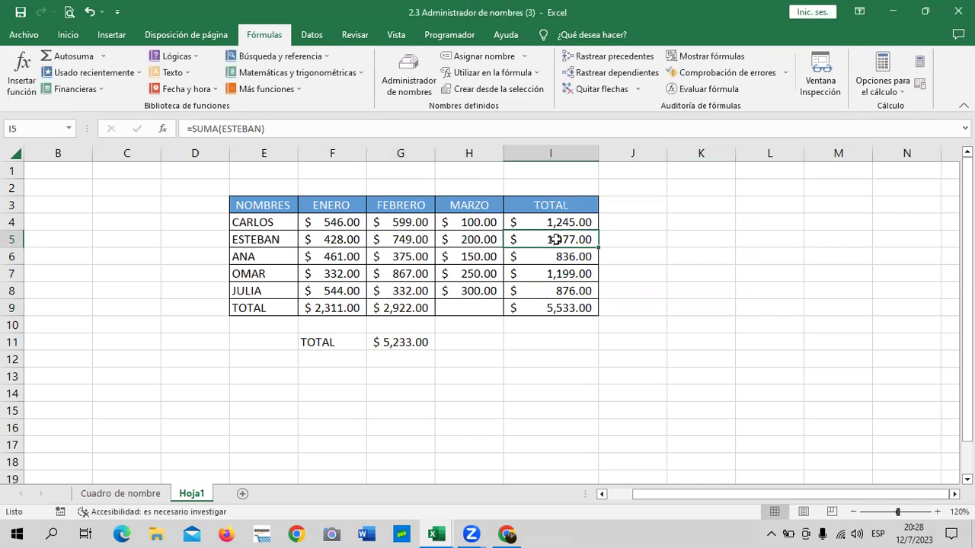
pyautogui.click(407, 127)
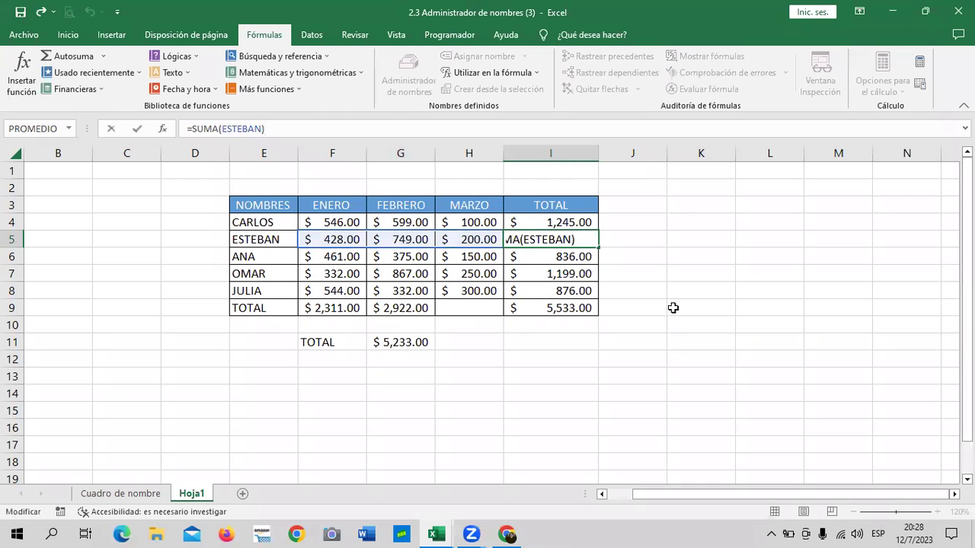
pyautogui.click(702, 251)
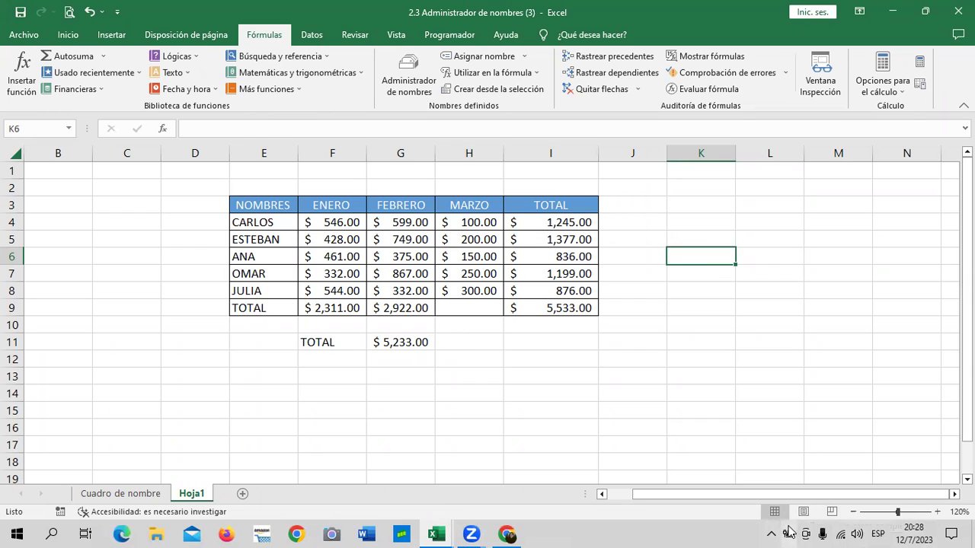
# Switch to the Cuadro de nombre sheet with the PLANILLA table and ISSS rate 3.25%
pyautogui.click(128, 495)
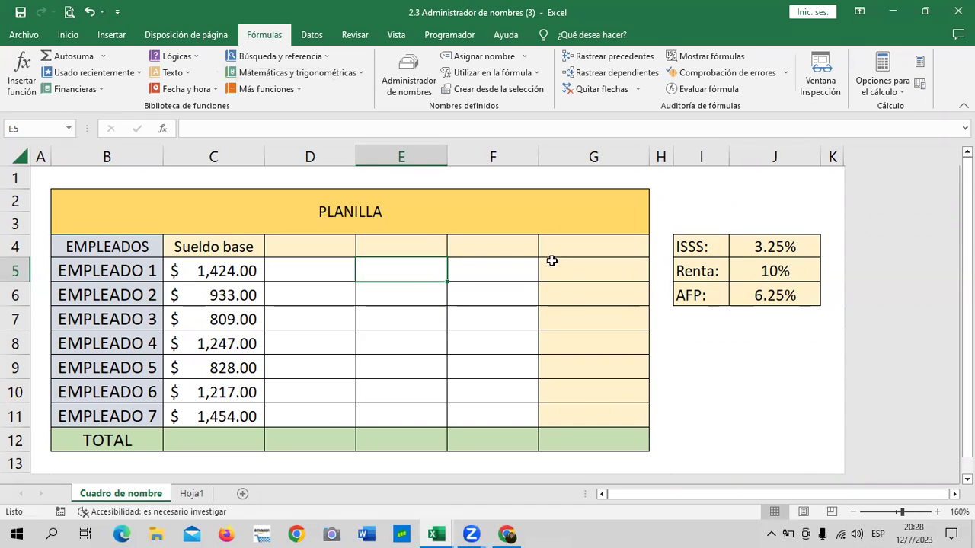
pyautogui.click(432, 295)
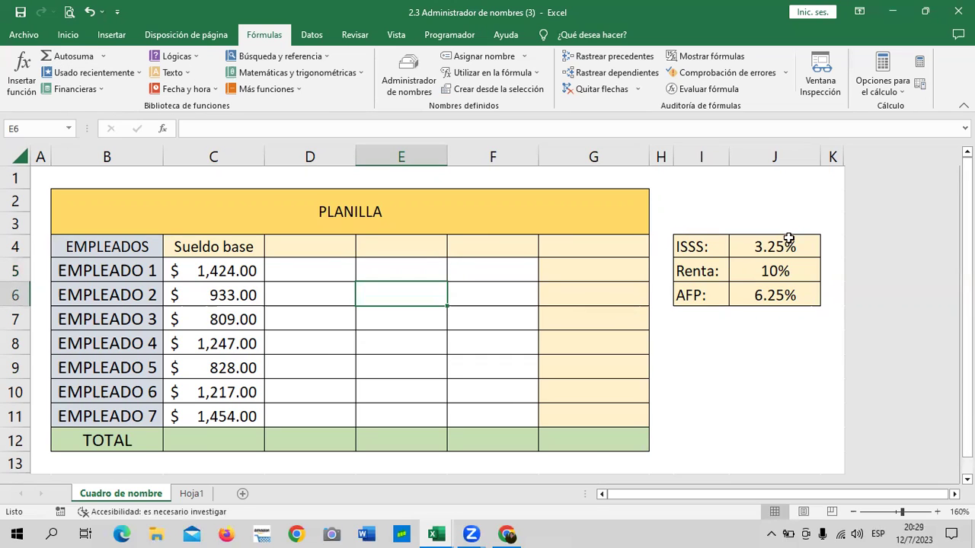
pyautogui.click(478, 271)
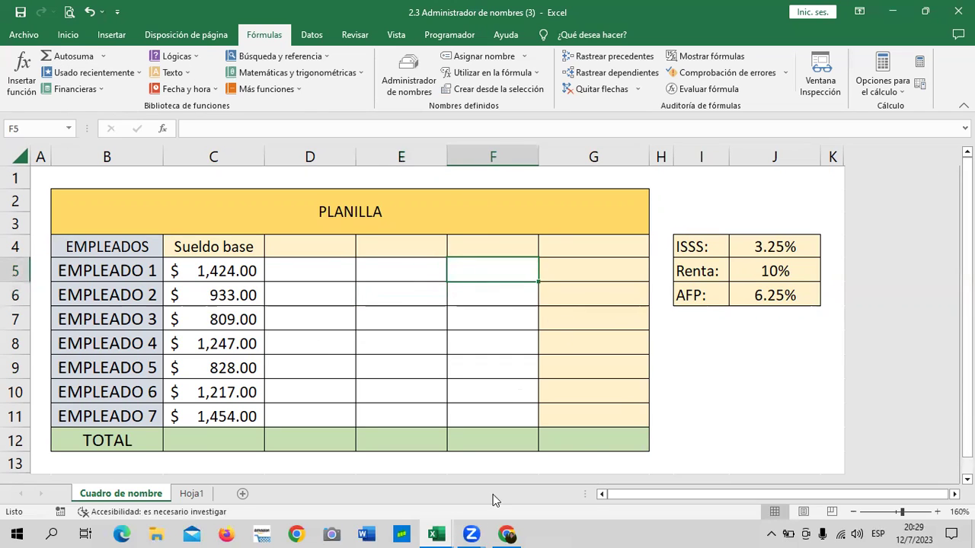
# Review the course slide on creating the ISSS constant, then switch back to the PLANILLA workbook
pyautogui.click(511, 532)
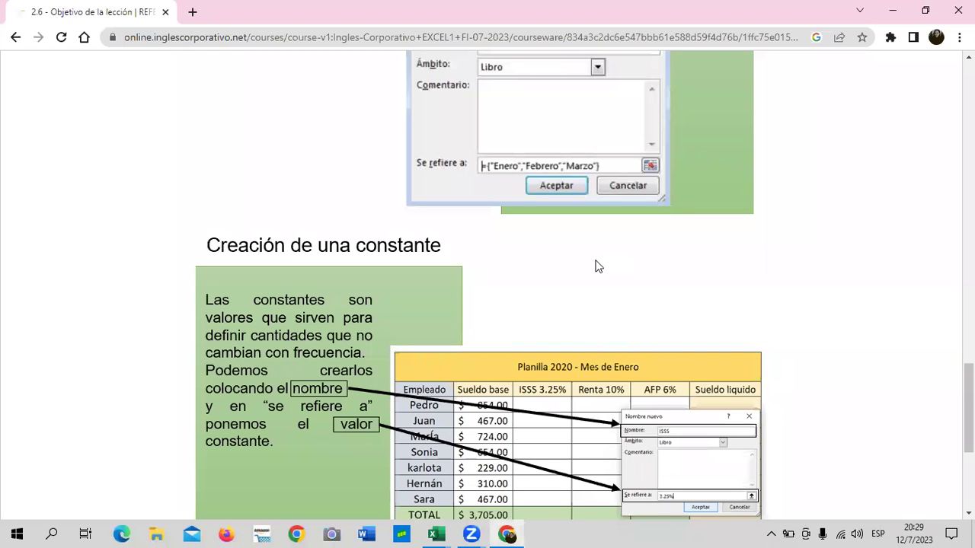
pyautogui.scroll(-3, 591, 227)
pyautogui.scroll(2, 588, 227)
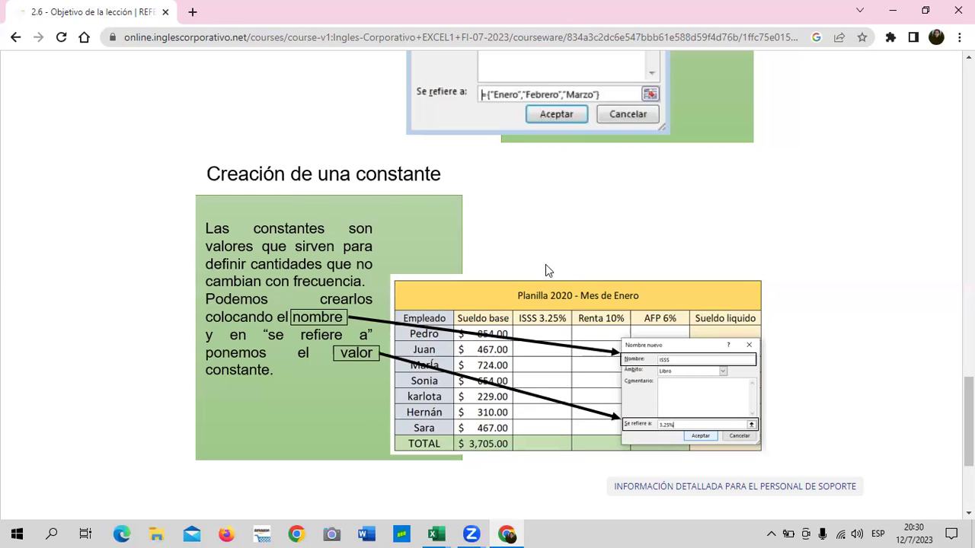
pyautogui.moveTo(440, 534)
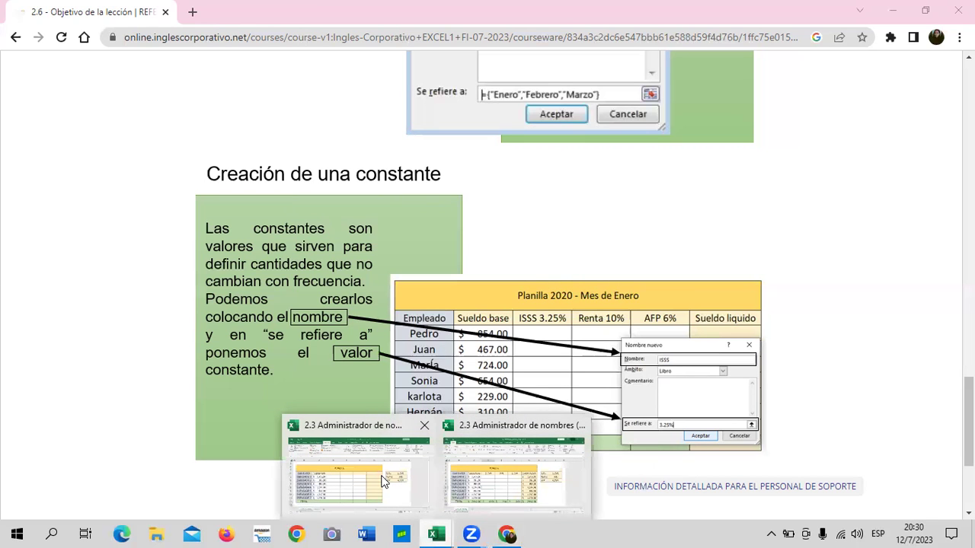
pyautogui.click(449, 457)
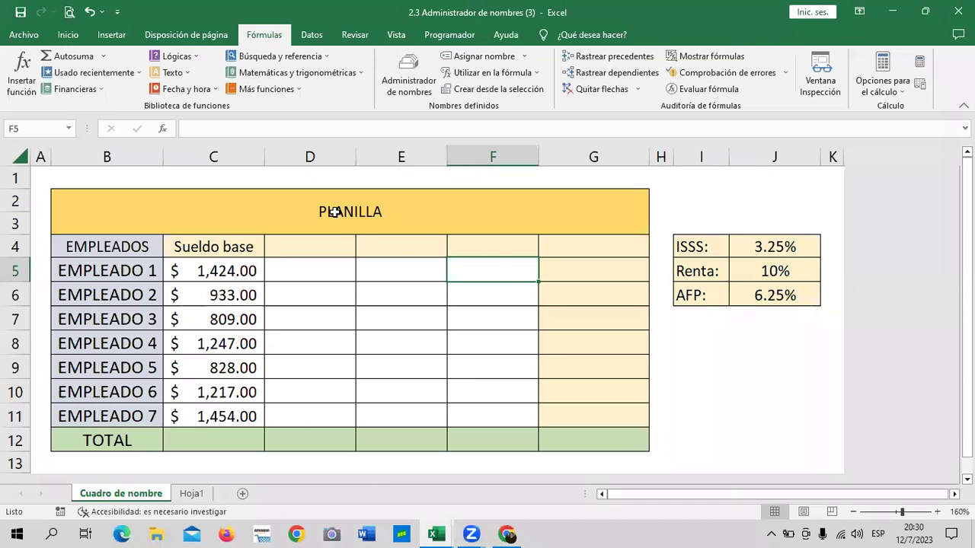
pyautogui.click(763, 245)
pyautogui.click(758, 270)
pyautogui.click(755, 295)
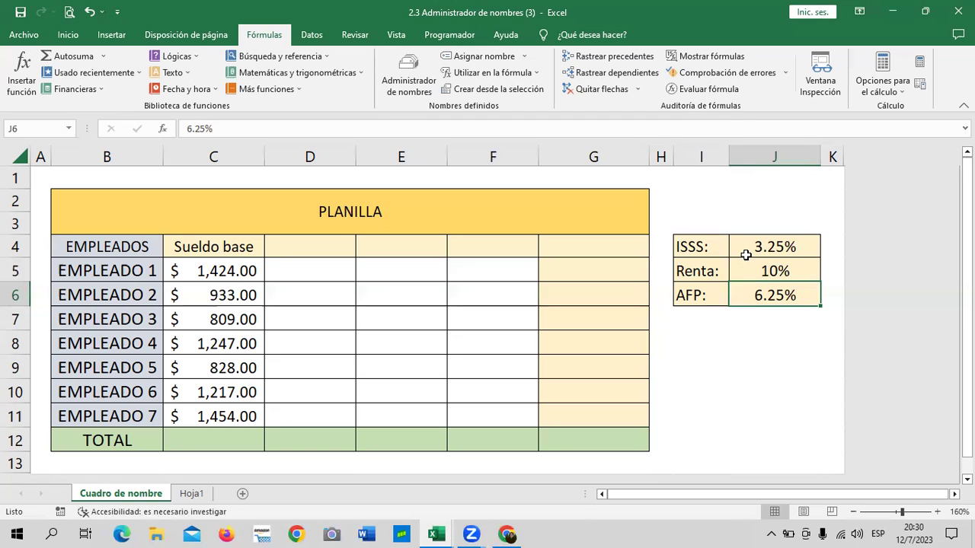
pyautogui.click(517, 533)
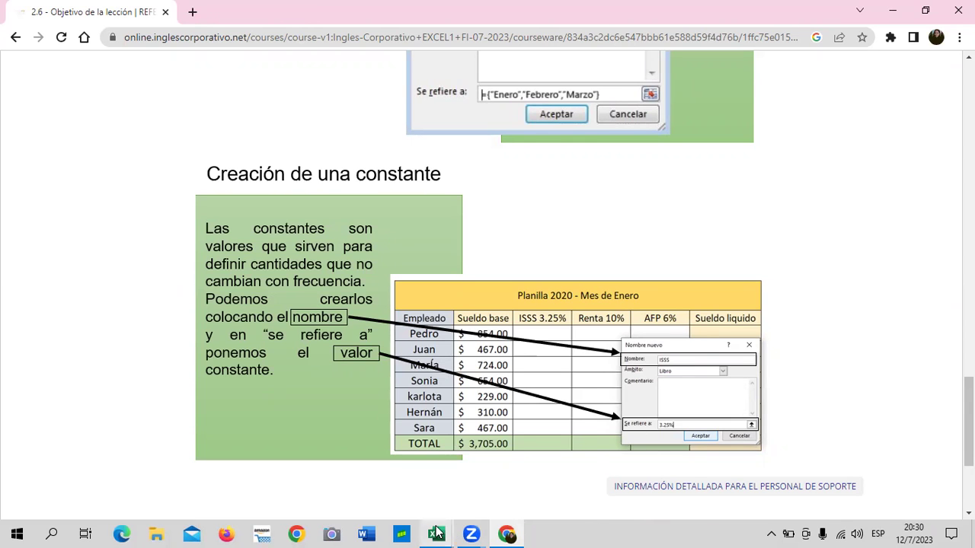
pyautogui.moveTo(438, 534)
pyautogui.click(382, 469)
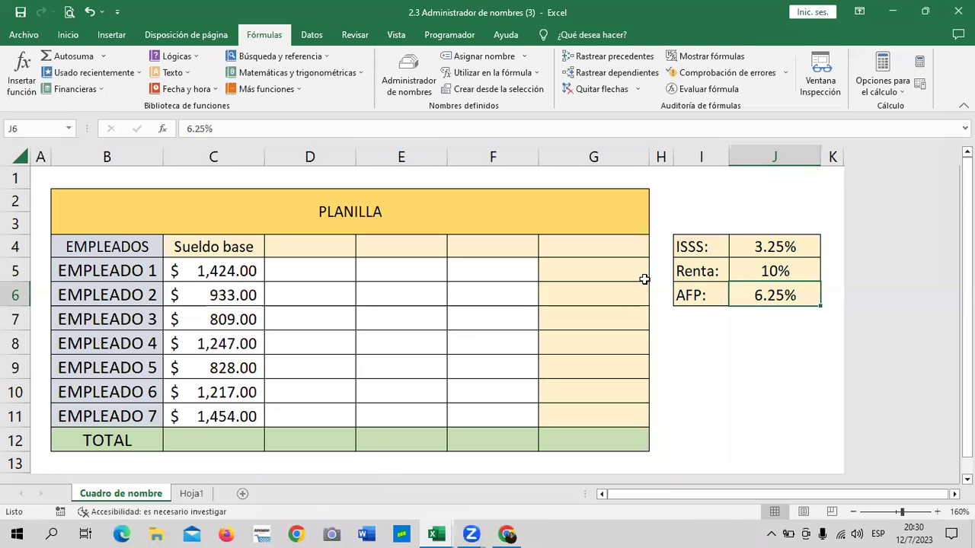
# Enter the headers ISSS, RENTA, AFP and TOTAL in cells D4 through G4
pyautogui.click(301, 252)
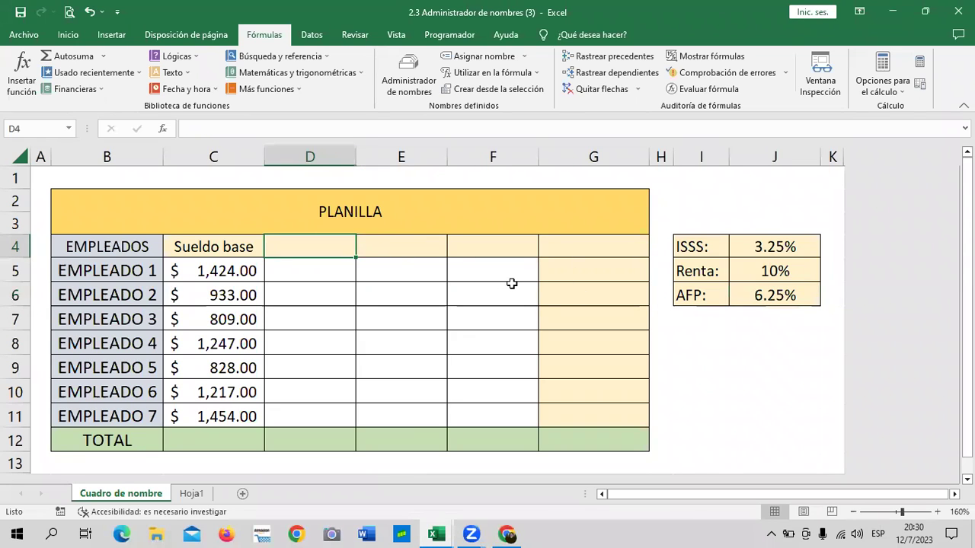
pyautogui.write('ISSS')
pyautogui.click(417, 245)
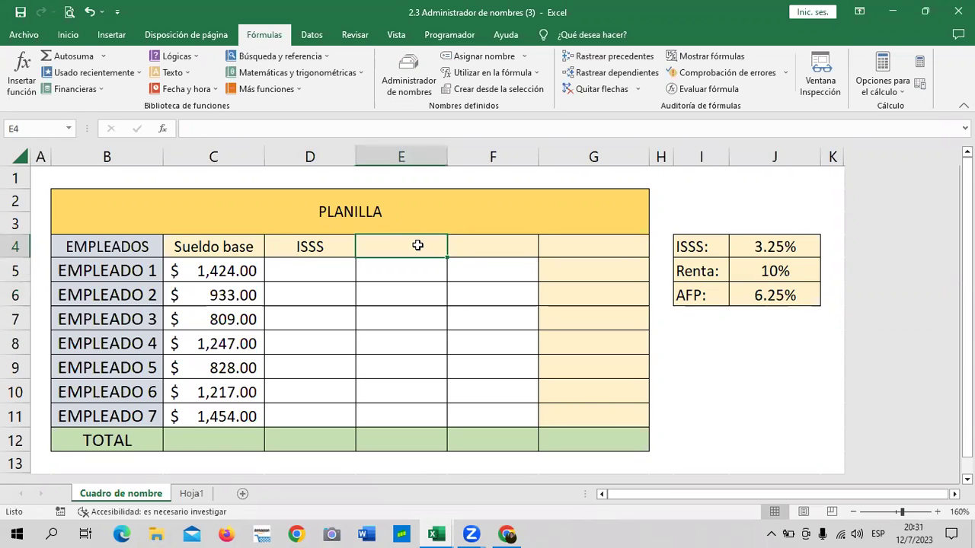
pyautogui.write('RENTA')
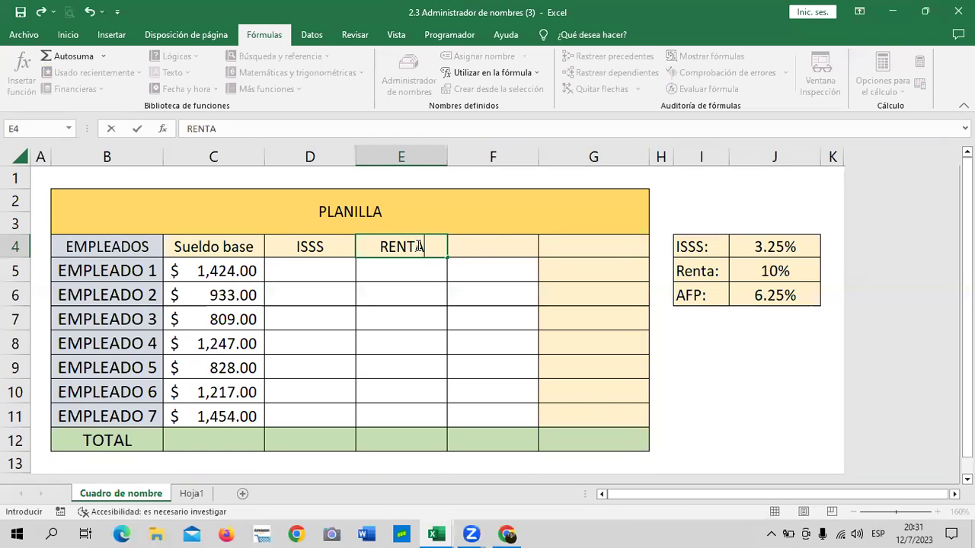
pyautogui.click(497, 245)
pyautogui.write('AFP')
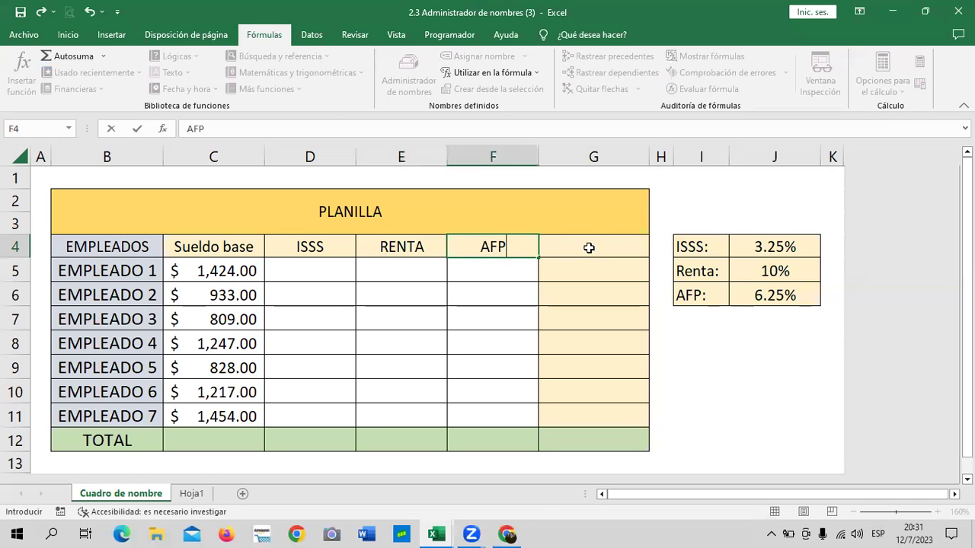
pyautogui.click(593, 246)
pyautogui.write('T')
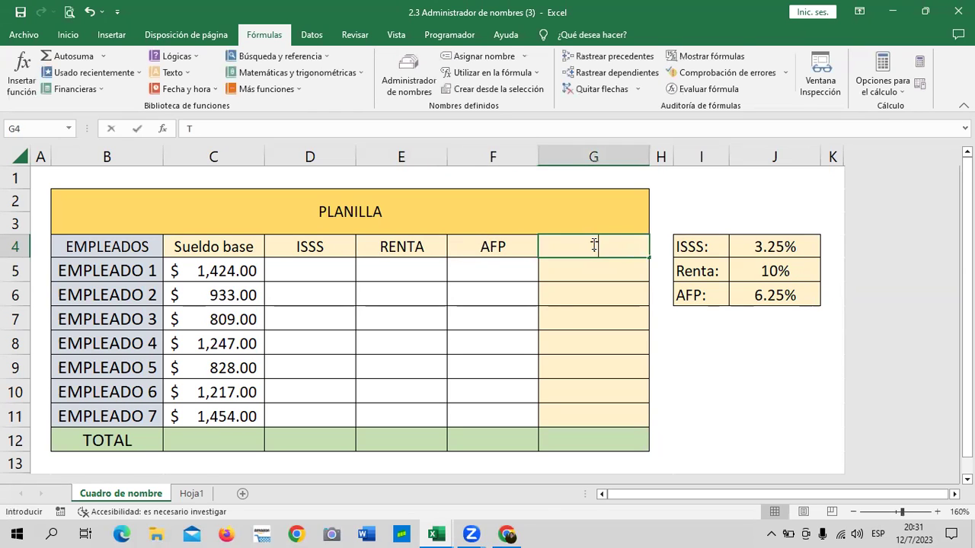
pyautogui.write('OTAL')
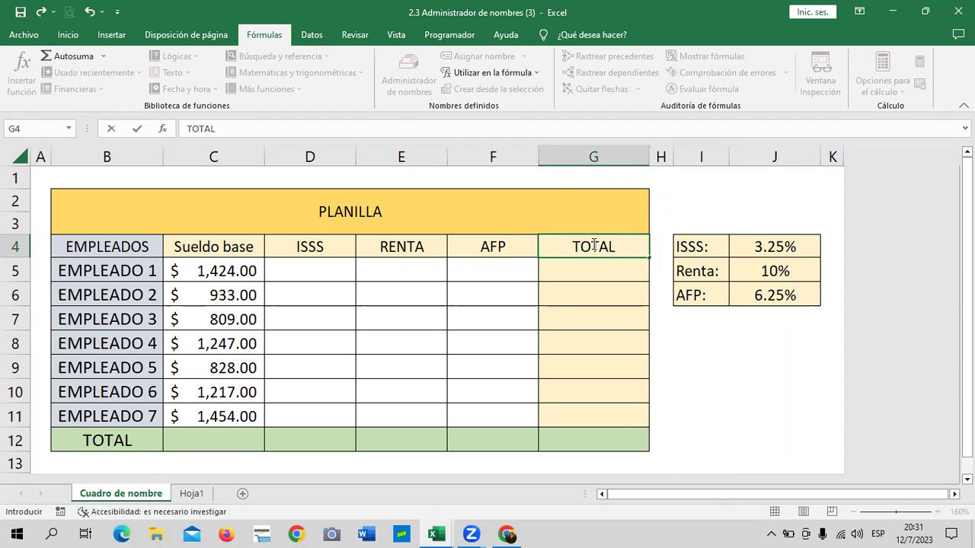
pyautogui.press('Return')
# Point out the ISSS, Renta 10% and AFP 6.25% rates beside their column headers
pyautogui.click(722, 406)
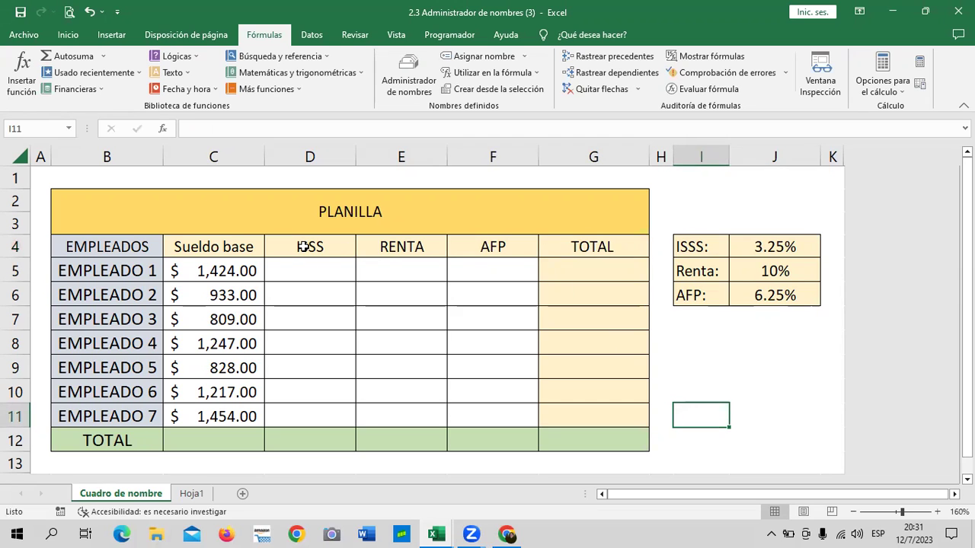
pyautogui.click(755, 247)
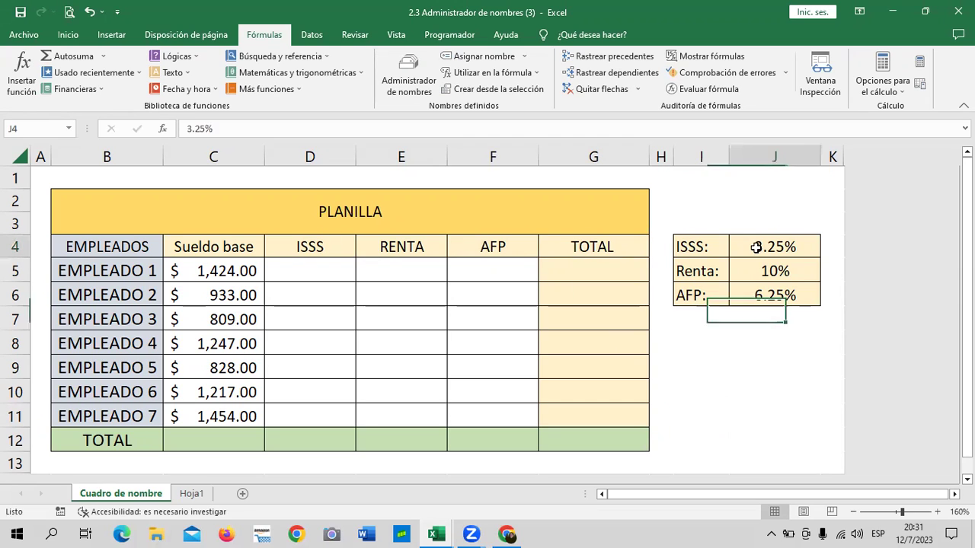
pyautogui.click(396, 244)
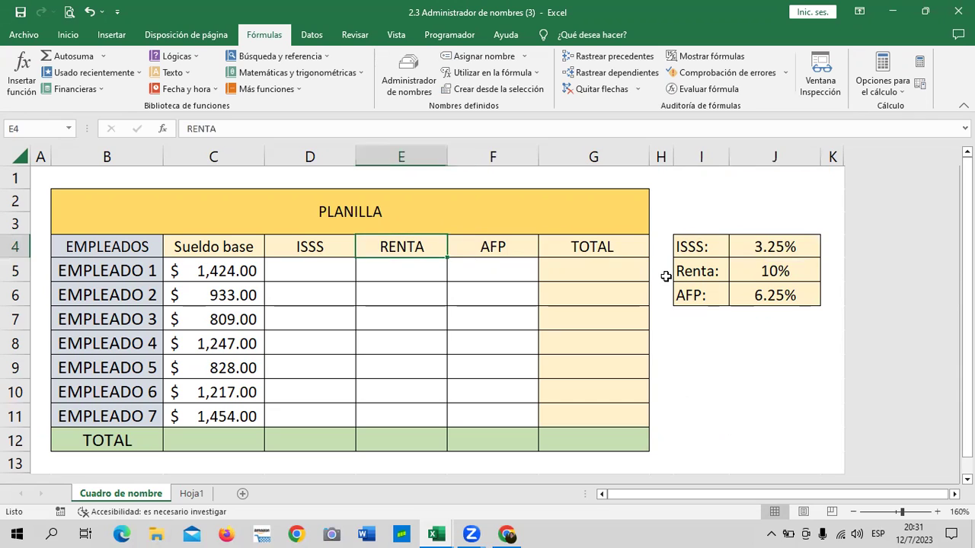
pyautogui.click(764, 279)
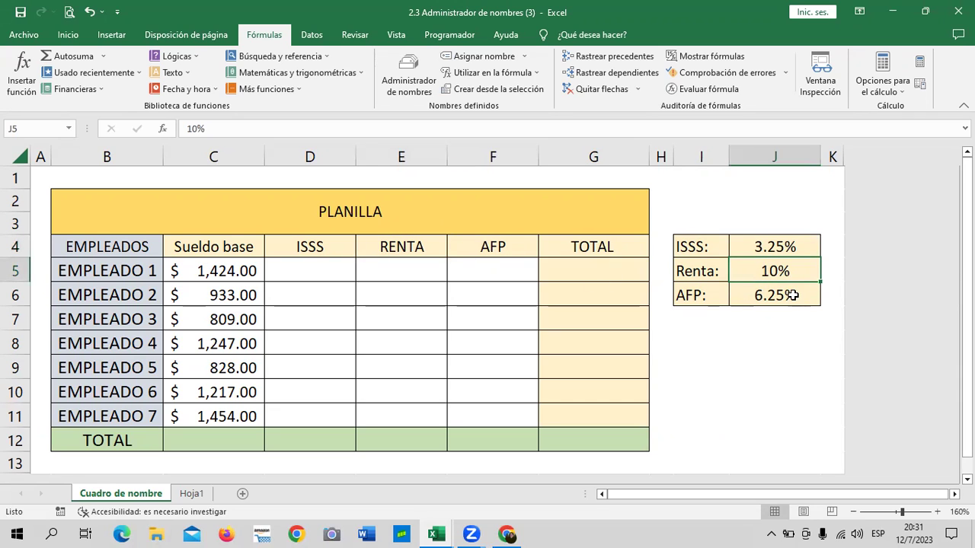
pyautogui.click(792, 296)
pyautogui.click(502, 249)
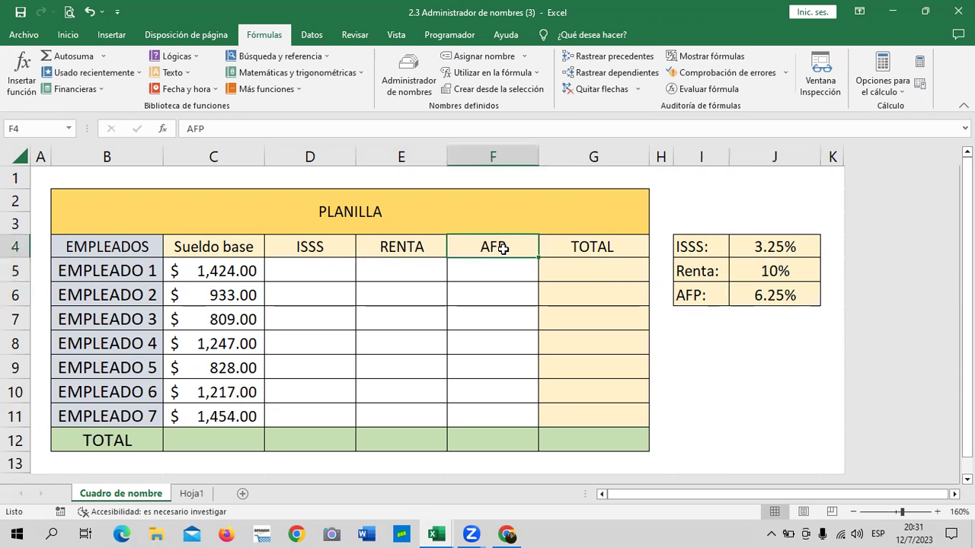
pyautogui.click(491, 296)
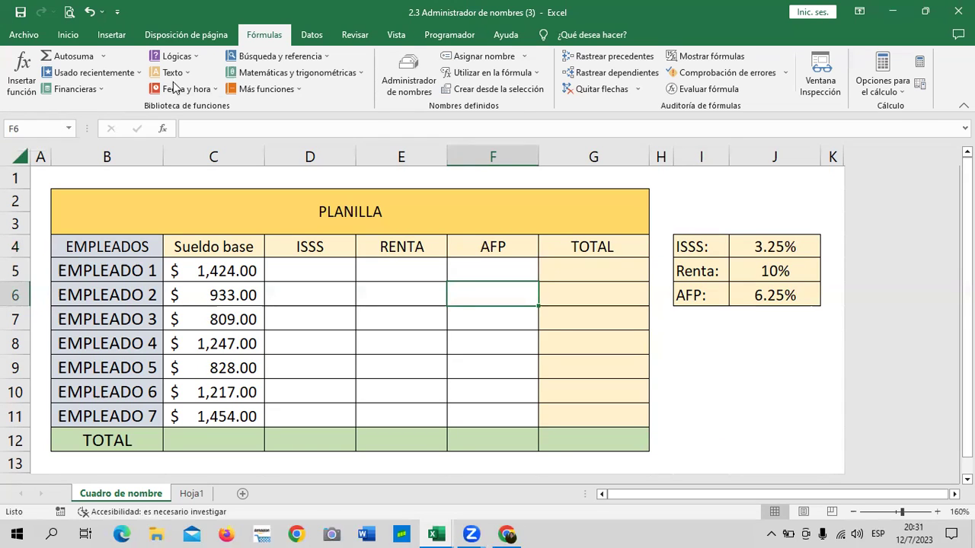
# Open the Name Manager listing the nine defined names and shift its window left
pyautogui.click(403, 83)
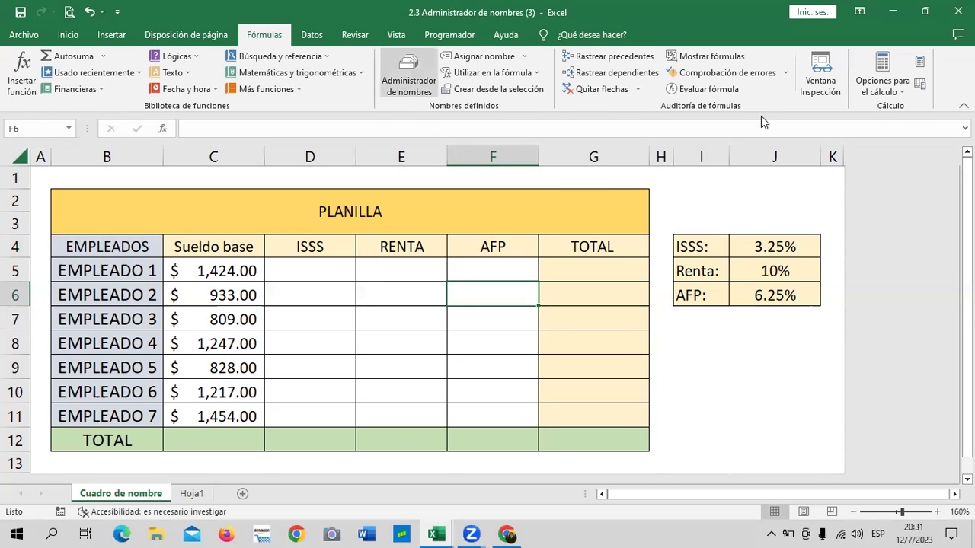
pyautogui.moveTo(734, 86); pyautogui.dragTo(574, 92)
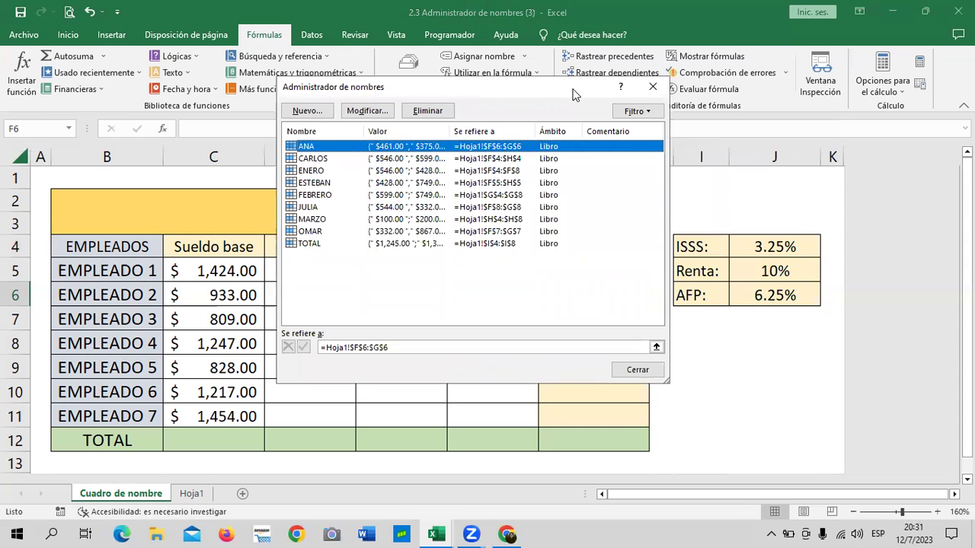
pyautogui.moveTo(574, 95); pyautogui.dragTo(602, 85)
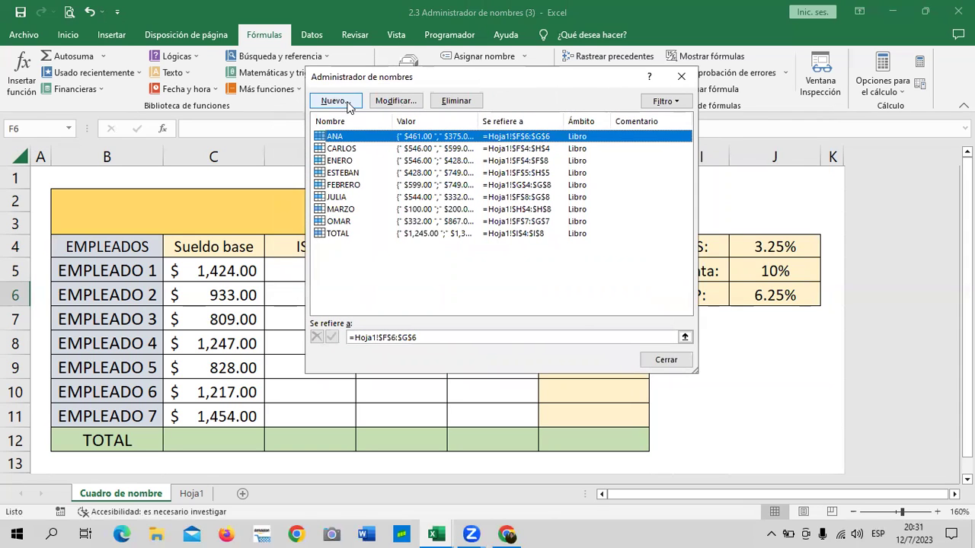
# Define a new name ISSS with Libro scope that refers to the constant 3.25% instead of F6
pyautogui.click(346, 103)
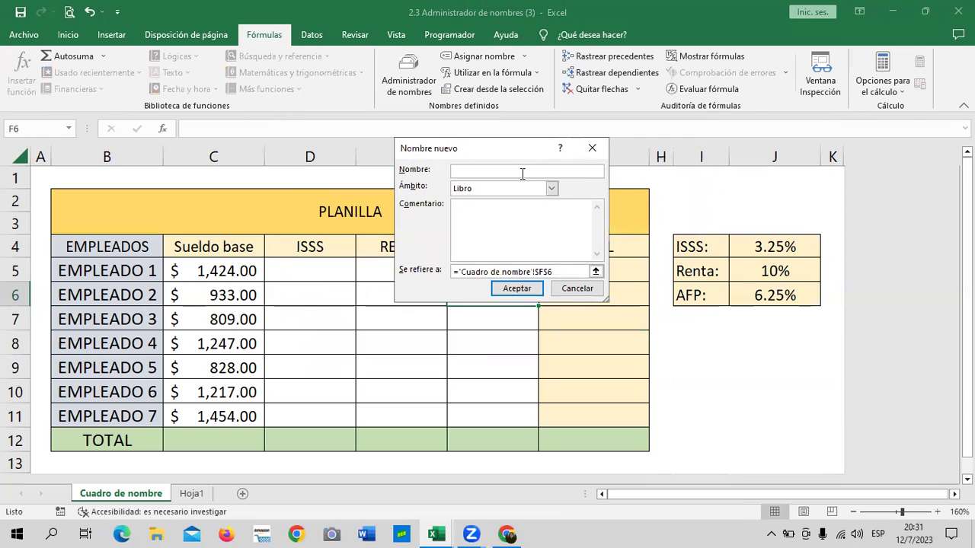
pyautogui.write('ISSS')
pyautogui.click(552, 189)
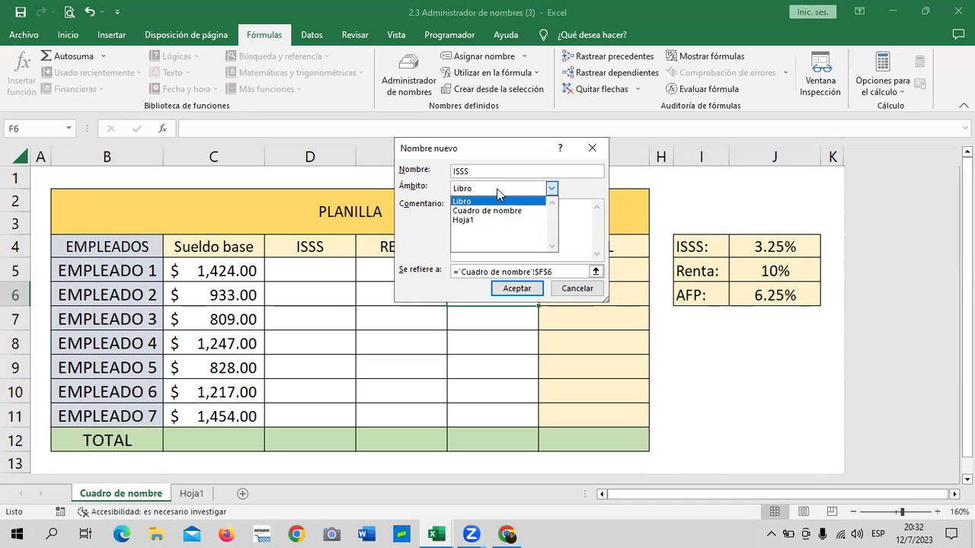
pyautogui.click(499, 201)
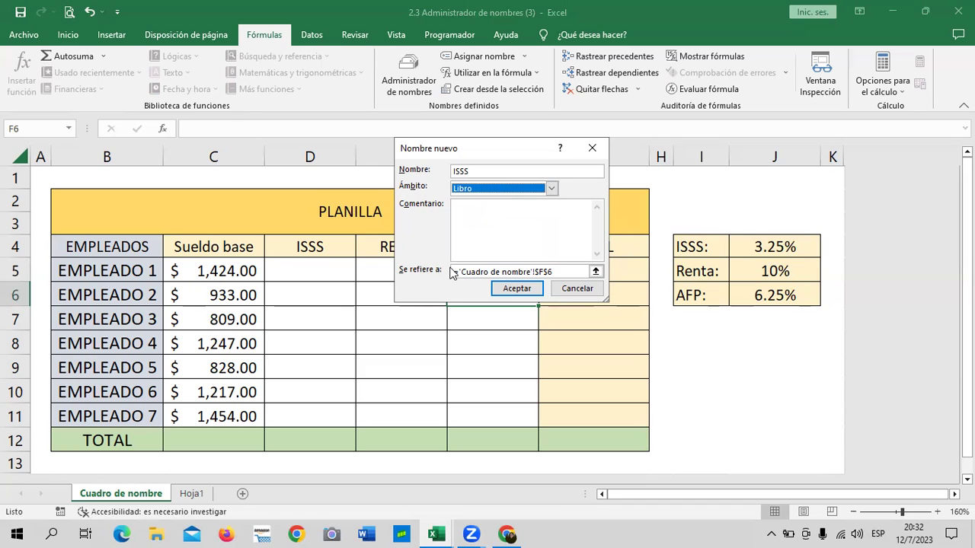
pyautogui.click(549, 271)
pyautogui.moveTo(549, 271); pyautogui.dragTo(452, 272)
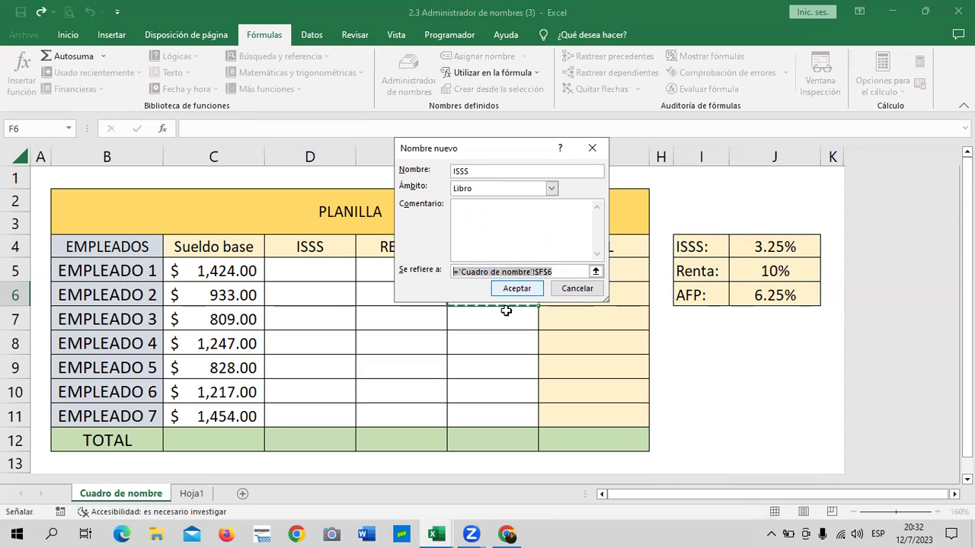
pyautogui.press('BackSpace')
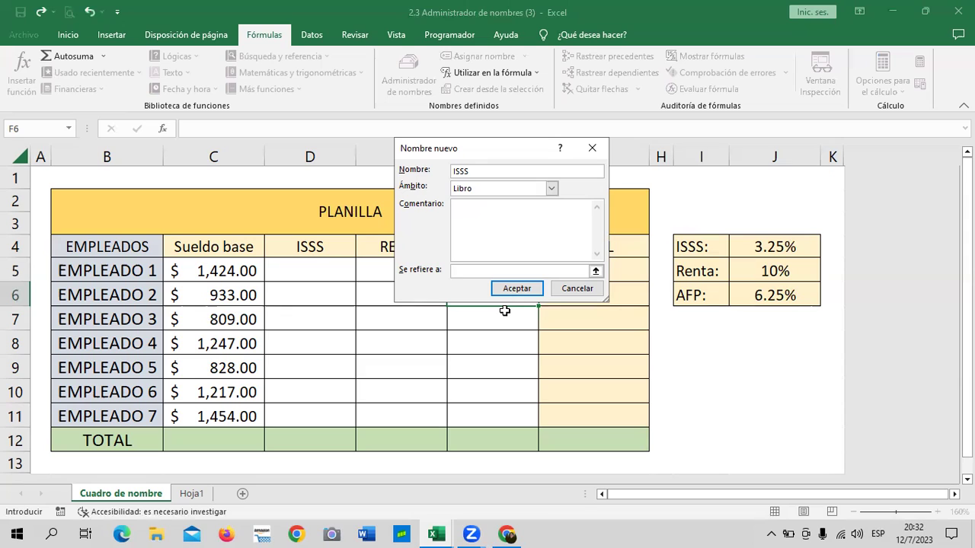
pyautogui.write('3.25')
pyautogui.write('%')
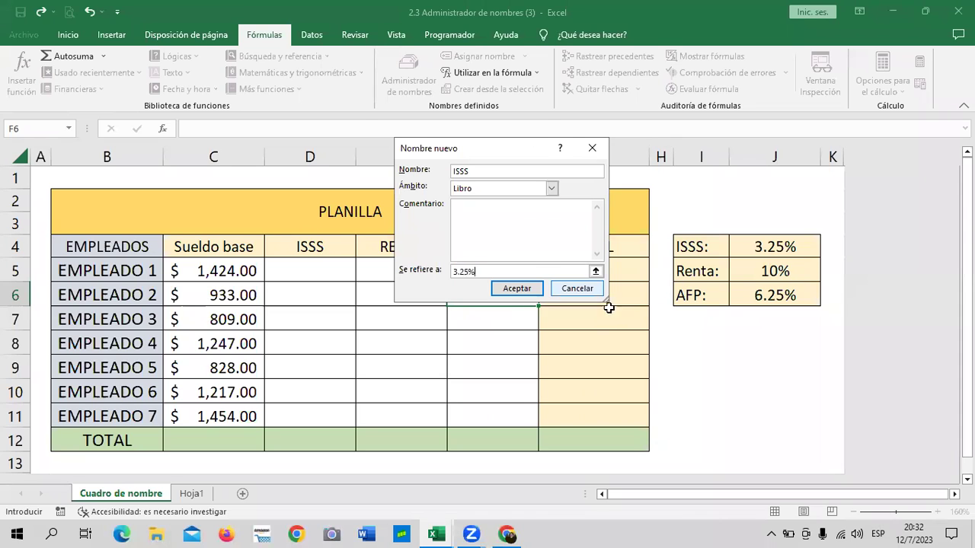
pyautogui.click(515, 288)
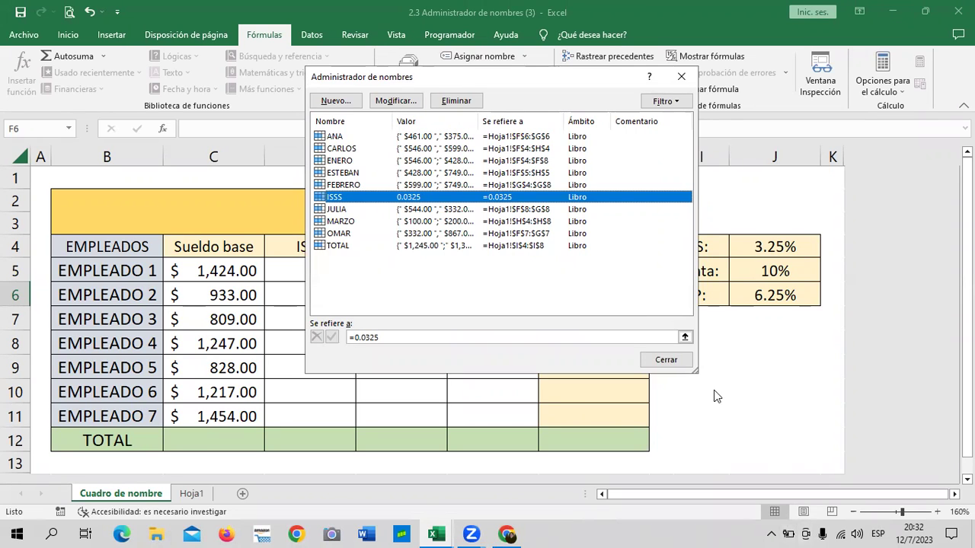
# Close the Name Manager and check Empleado 1's base salary of 1424 in C5
pyautogui.click(674, 361)
pyautogui.click(743, 388)
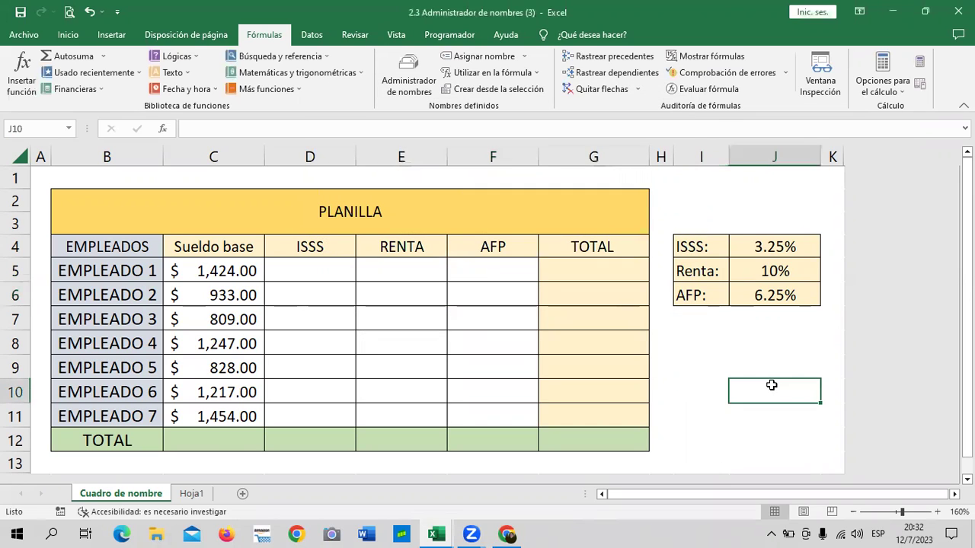
pyautogui.click(321, 269)
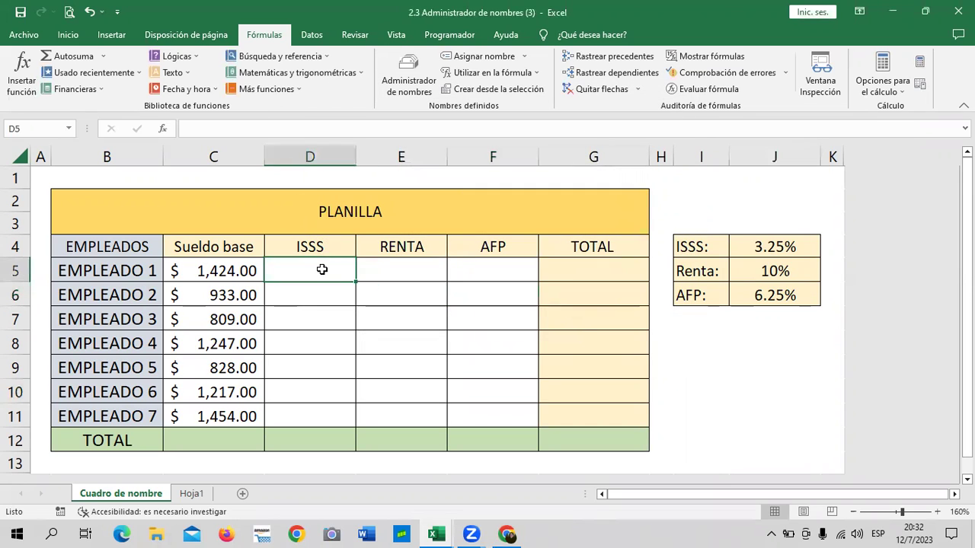
pyautogui.click(236, 270)
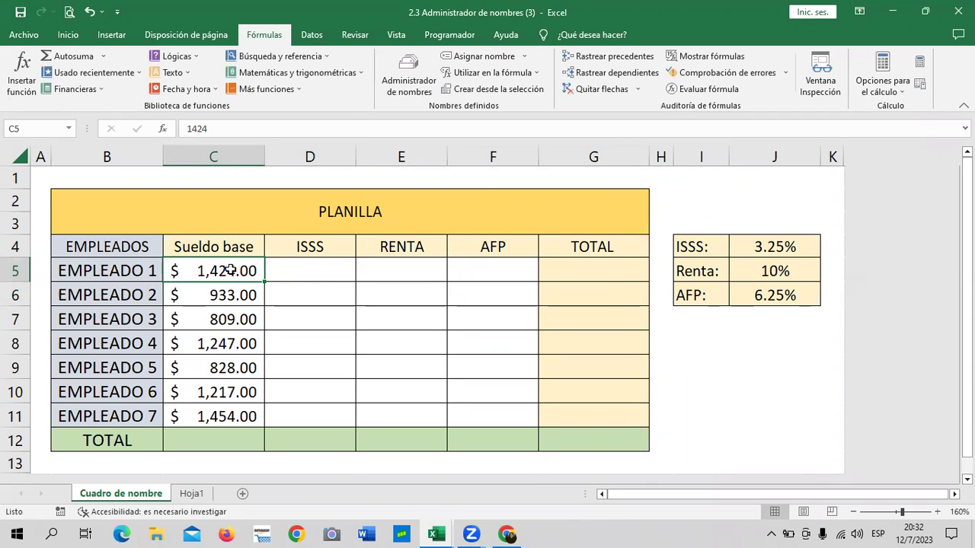
pyautogui.click(294, 269)
pyautogui.click(231, 272)
# Enter =C5*ISSS in D5, picking ISSS from AutoComplete, so it shows $46.28
pyautogui.click(341, 267)
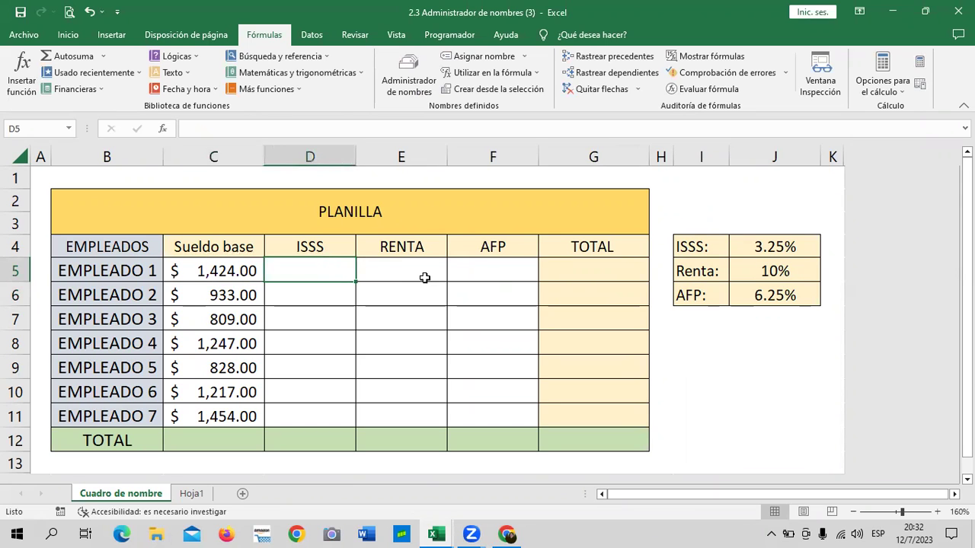
pyautogui.write('=')
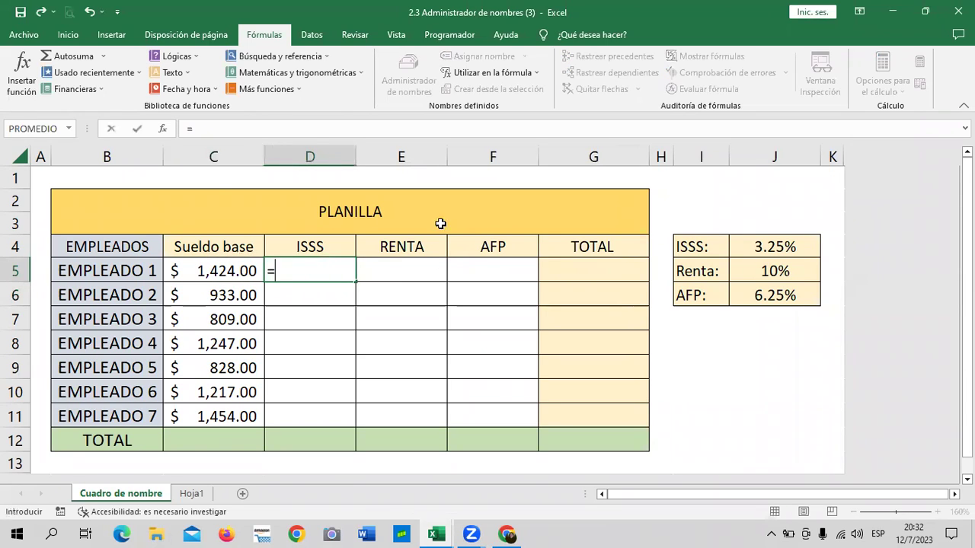
pyautogui.click(219, 270)
pyautogui.write('*')
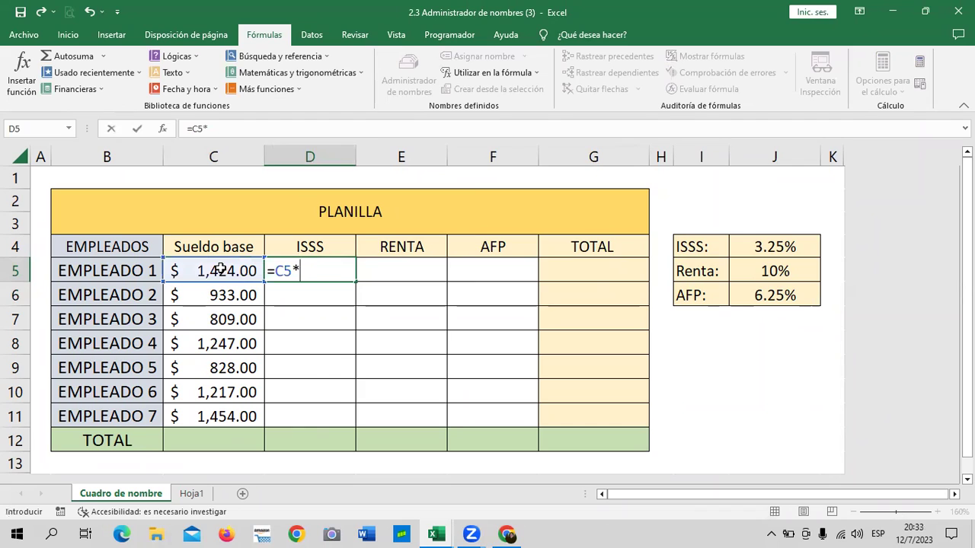
pyautogui.write('IS')
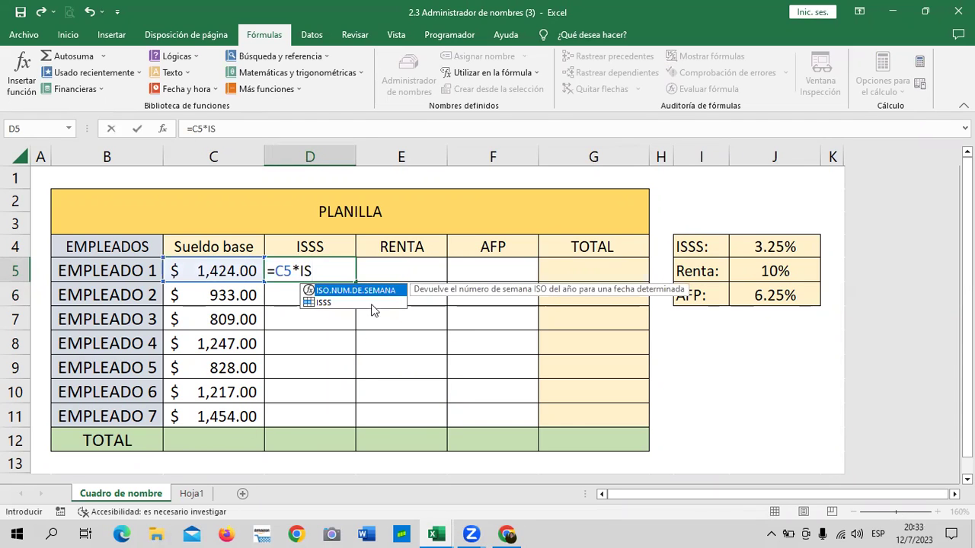
pyautogui.click(370, 304)
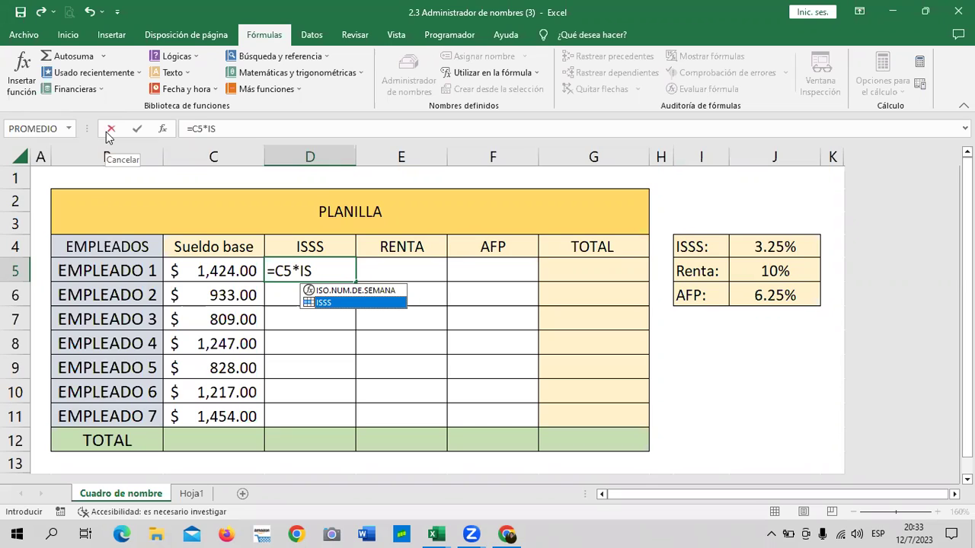
pyautogui.doubleClick(347, 302)
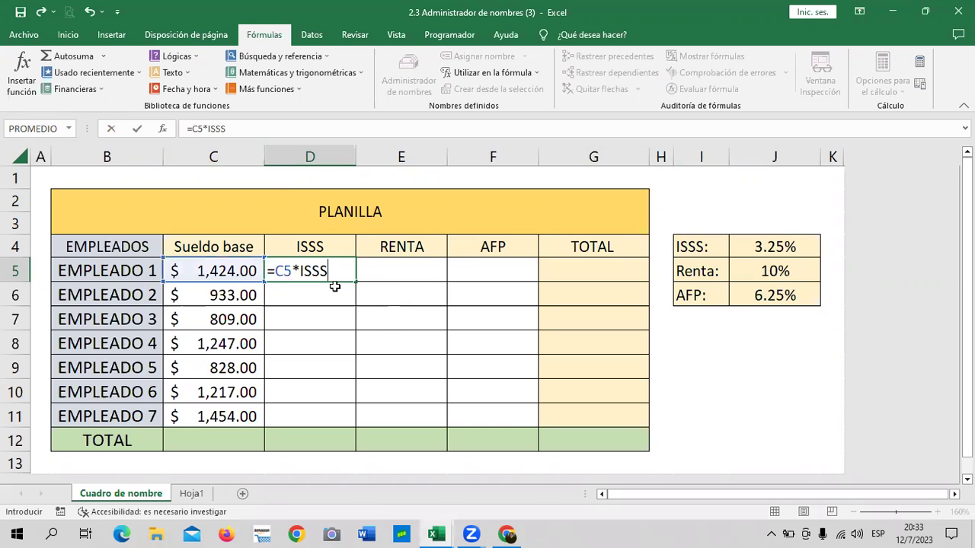
pyautogui.press('Return')
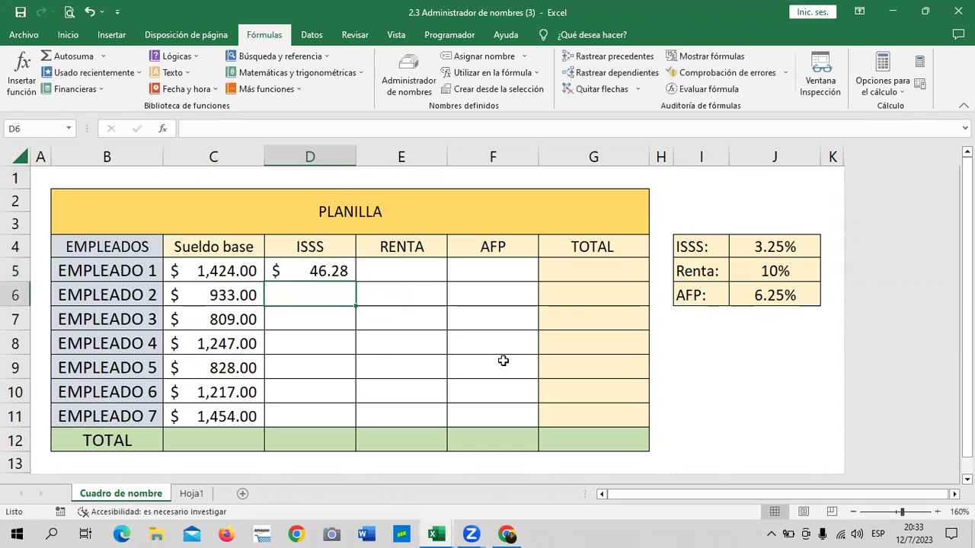
pyautogui.click(310, 270)
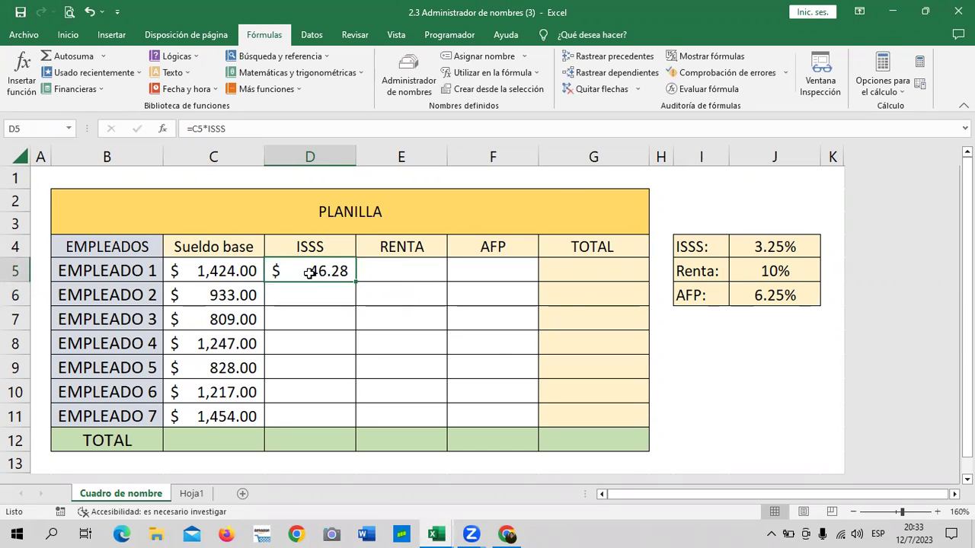
# Fill the =C5*ISSS formula from D5 down to D11 for all seven employees
pyautogui.click(291, 131)
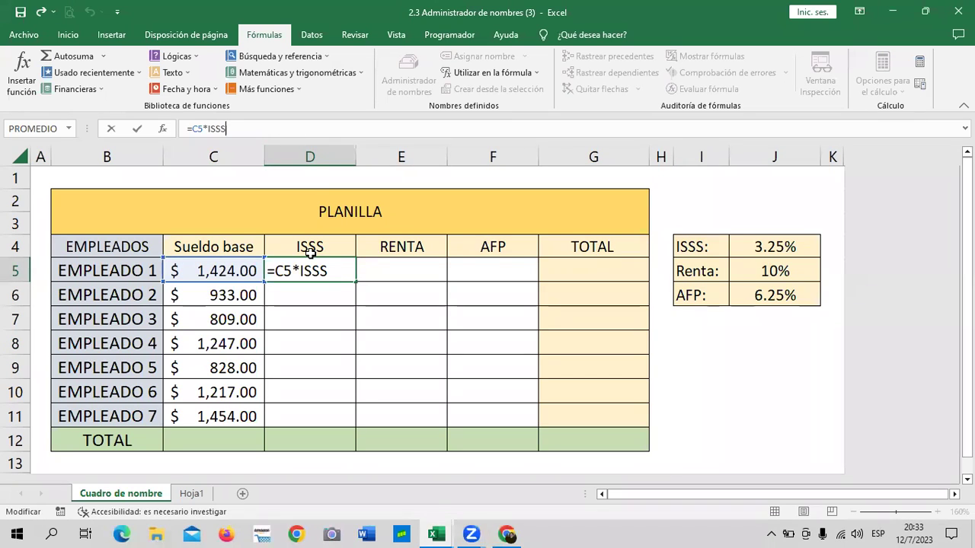
pyautogui.press('Return')
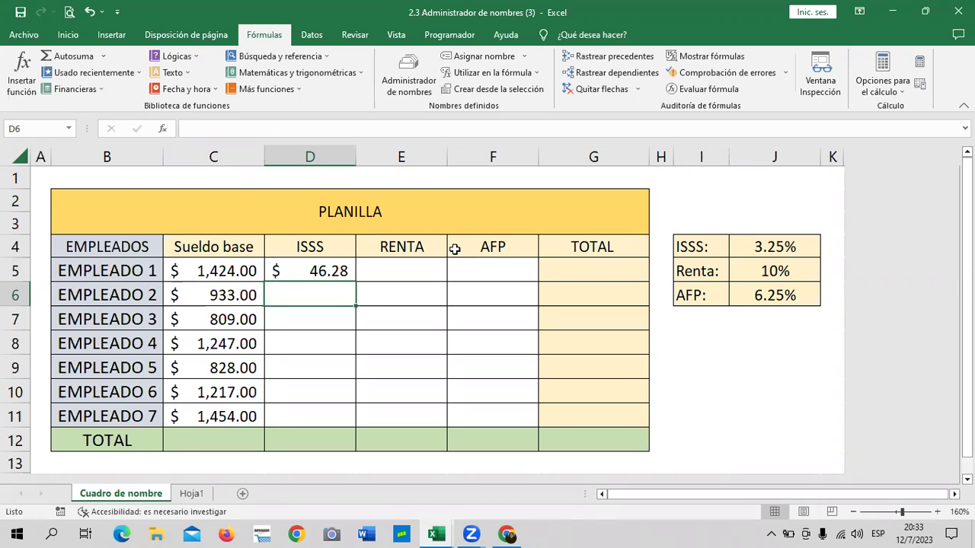
pyautogui.click(277, 263)
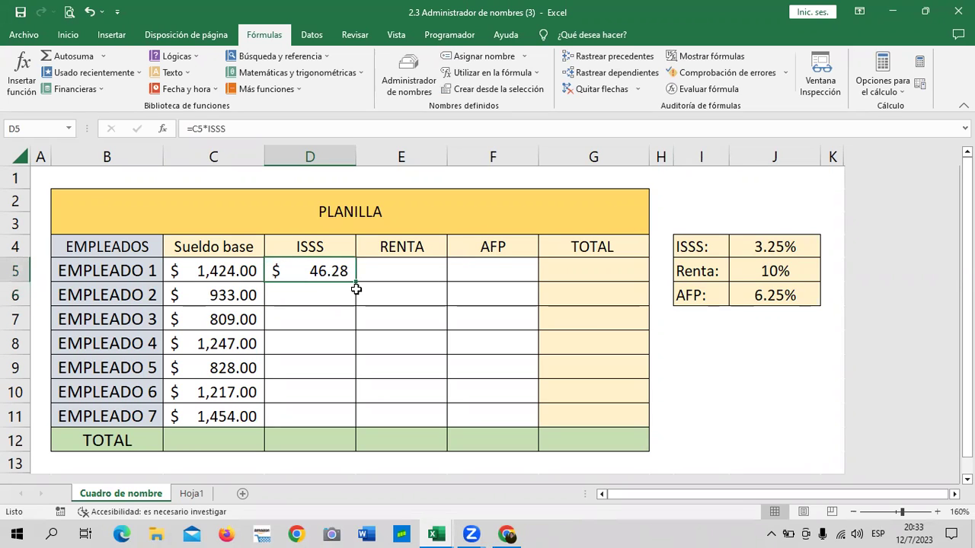
pyautogui.moveTo(356, 282); pyautogui.dragTo(349, 425)
pyautogui.click(432, 393)
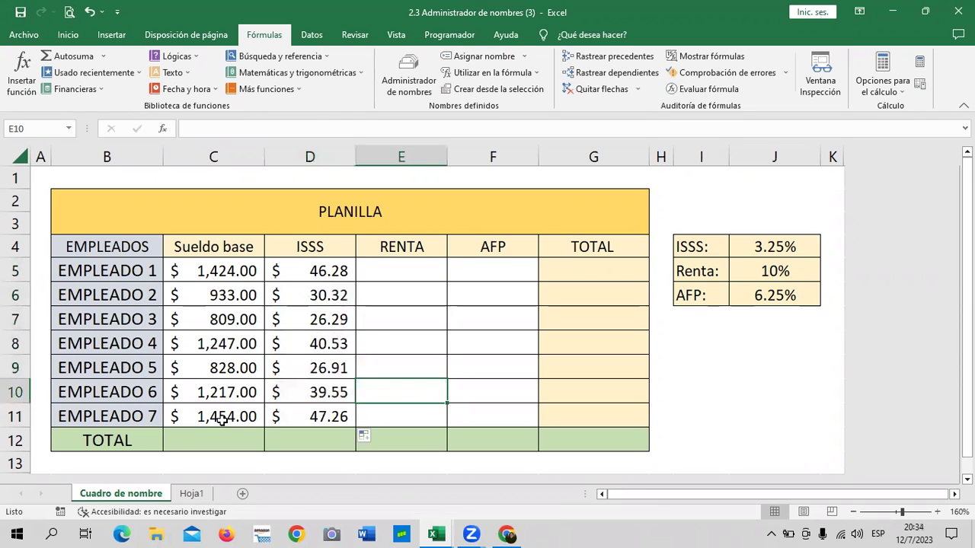
pyautogui.click(221, 420)
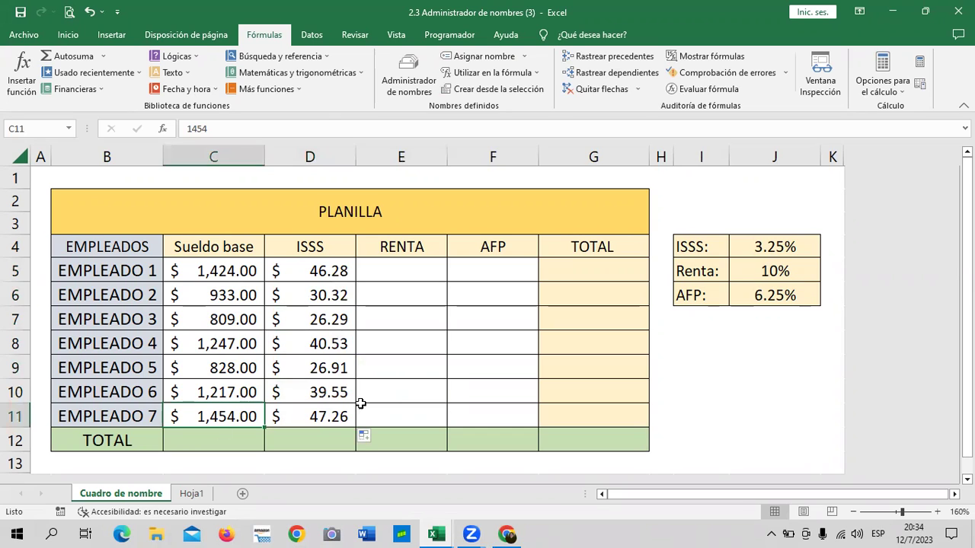
pyautogui.click(755, 252)
pyautogui.click(240, 279)
pyautogui.click(221, 299)
pyautogui.click(204, 323)
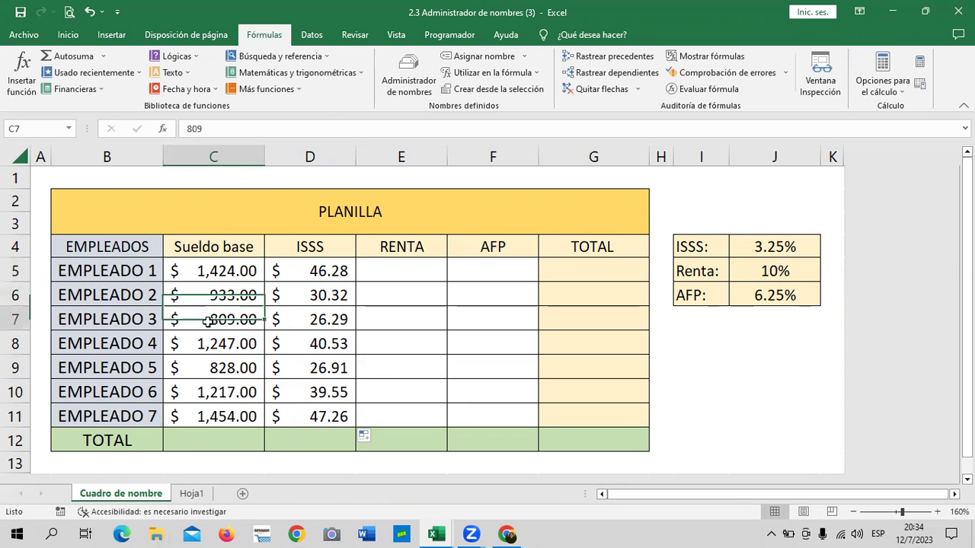
pyautogui.click(200, 365)
pyautogui.click(186, 394)
pyautogui.click(180, 413)
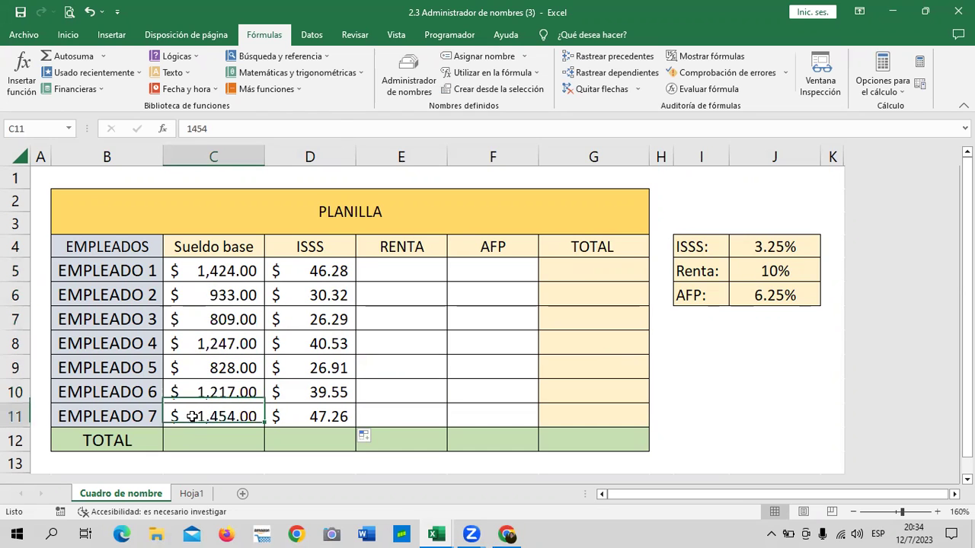
pyautogui.click(316, 416)
pyautogui.click(323, 128)
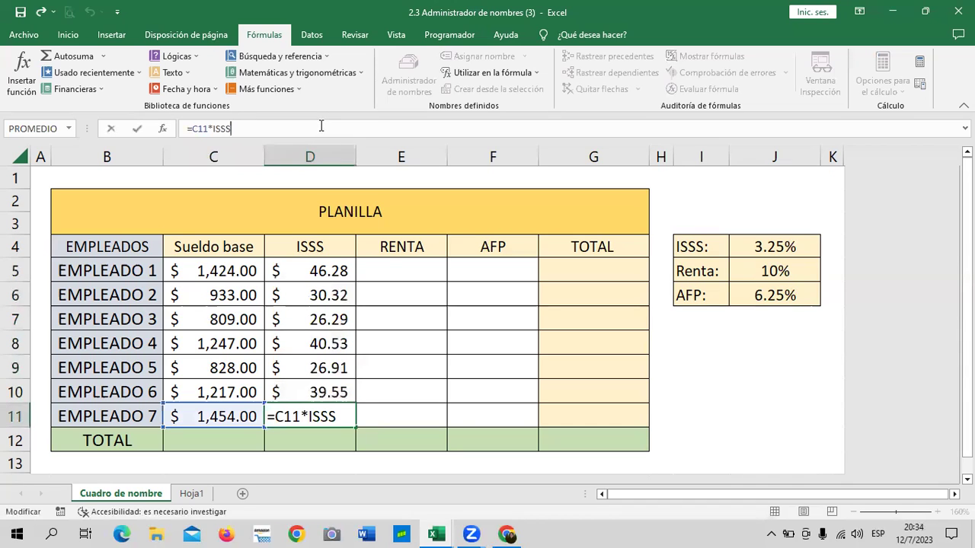
pyautogui.press('Return')
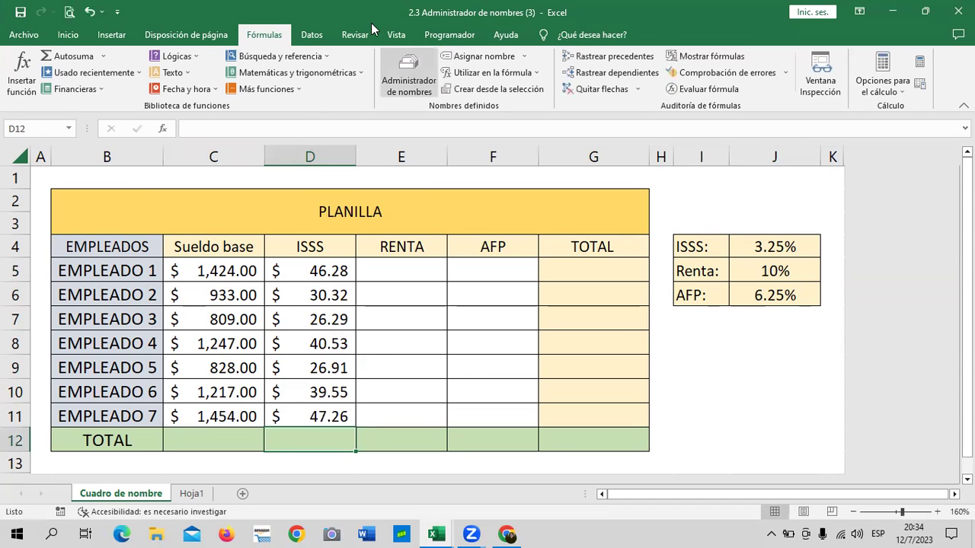
pyautogui.click(324, 276)
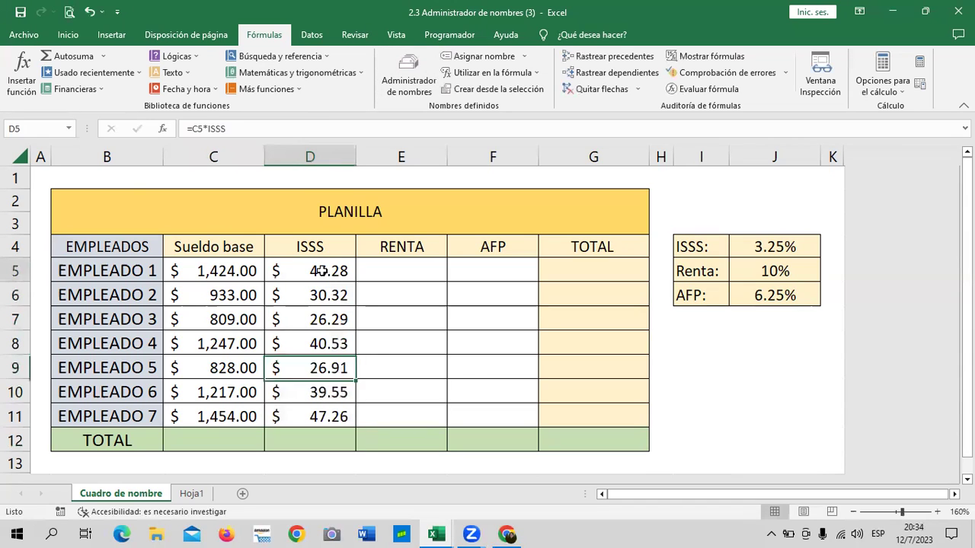
pyautogui.click(315, 299)
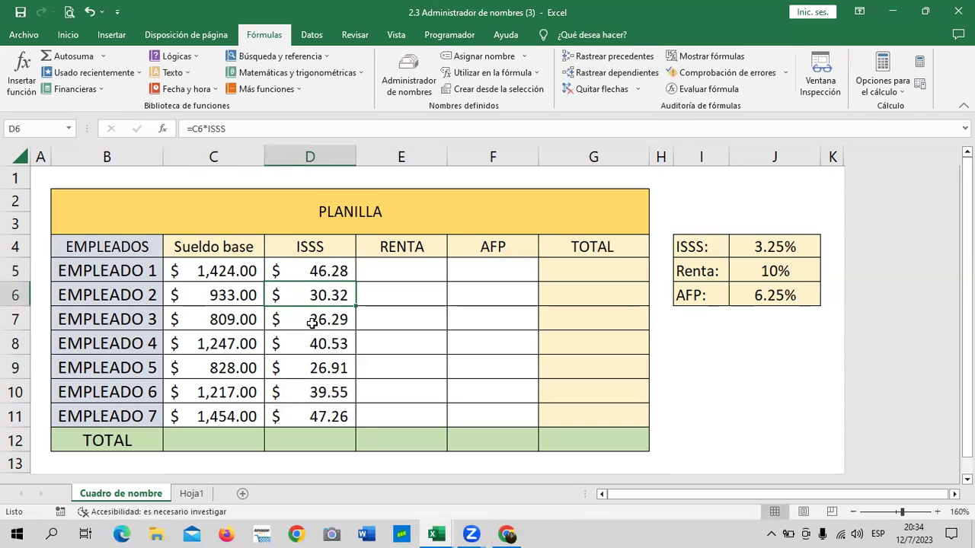
pyautogui.click(310, 321)
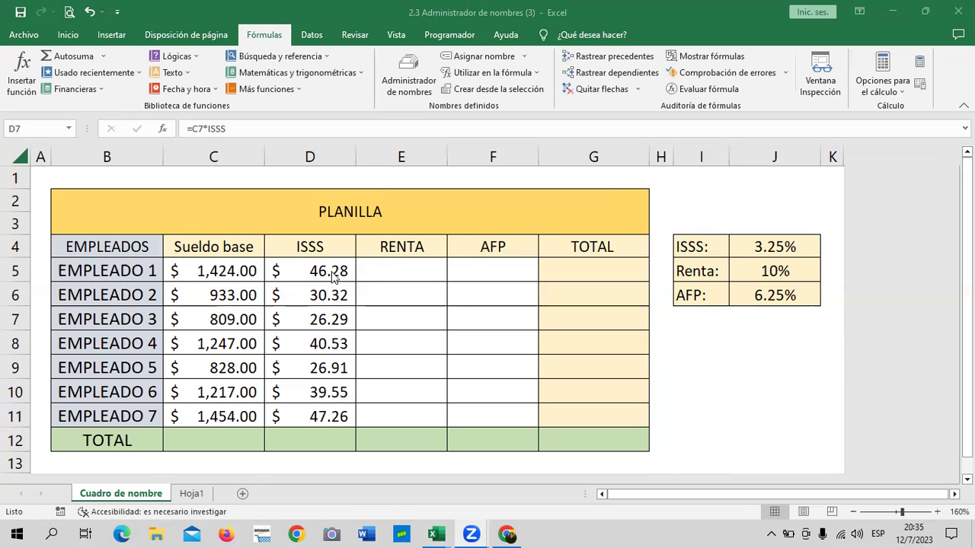
pyautogui.click(308, 267)
pyautogui.click(243, 266)
pyautogui.click(285, 270)
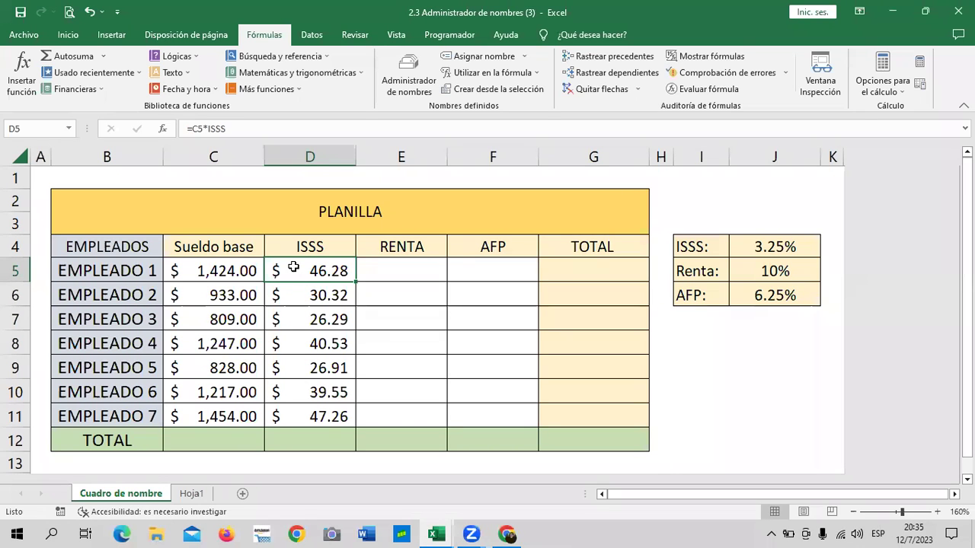
pyautogui.moveTo(508, 535)
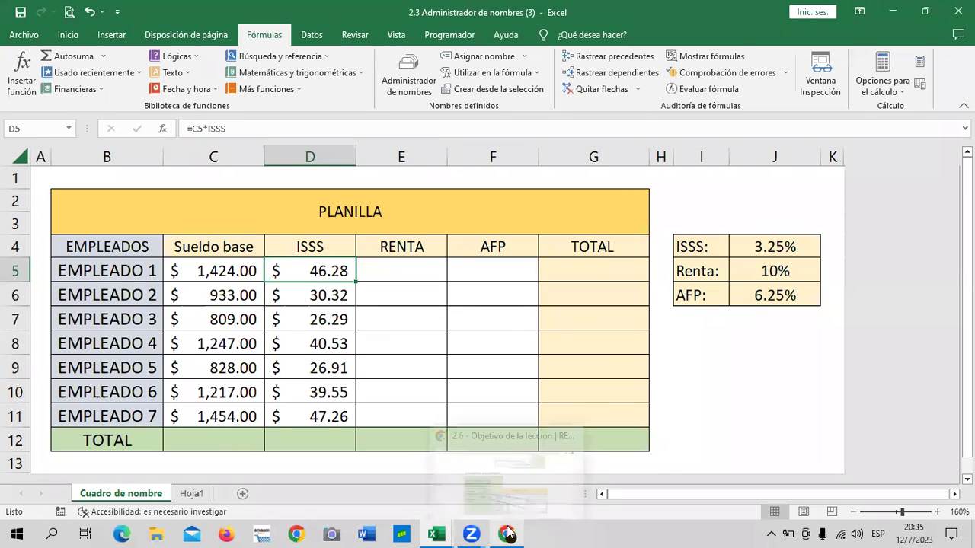
# Bring the Chrome course page forward and advance to the next lesson
pyautogui.click(524, 472)
pyautogui.scroll(-1, 552, 370)
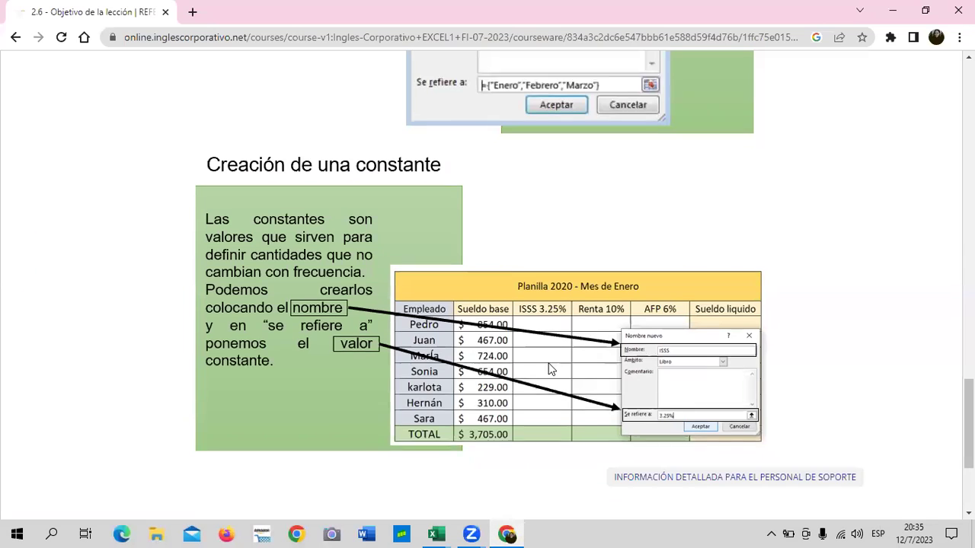
pyautogui.scroll(-1, 552, 369)
pyautogui.click(531, 476)
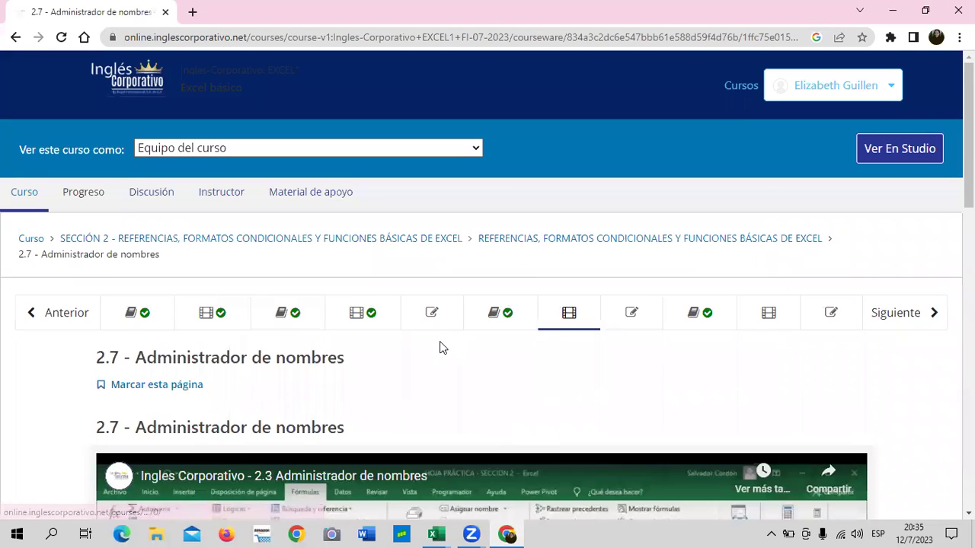
# Play the 'Administrador de nombres' lesson video and raise the volume
pyautogui.scroll(-4, 441, 347)
pyautogui.scroll(-2, 438, 349)
pyautogui.scroll(-3, 438, 348)
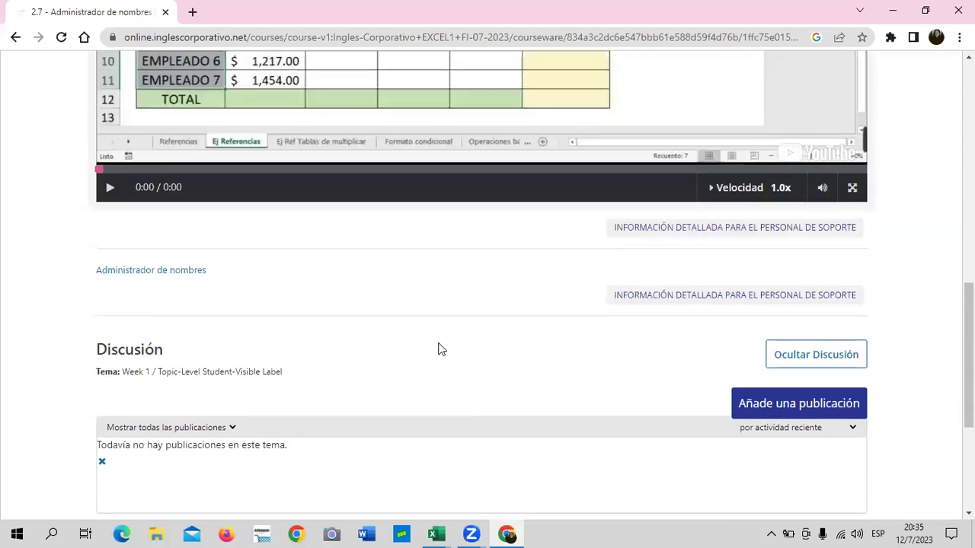
pyautogui.scroll(4, 436, 350)
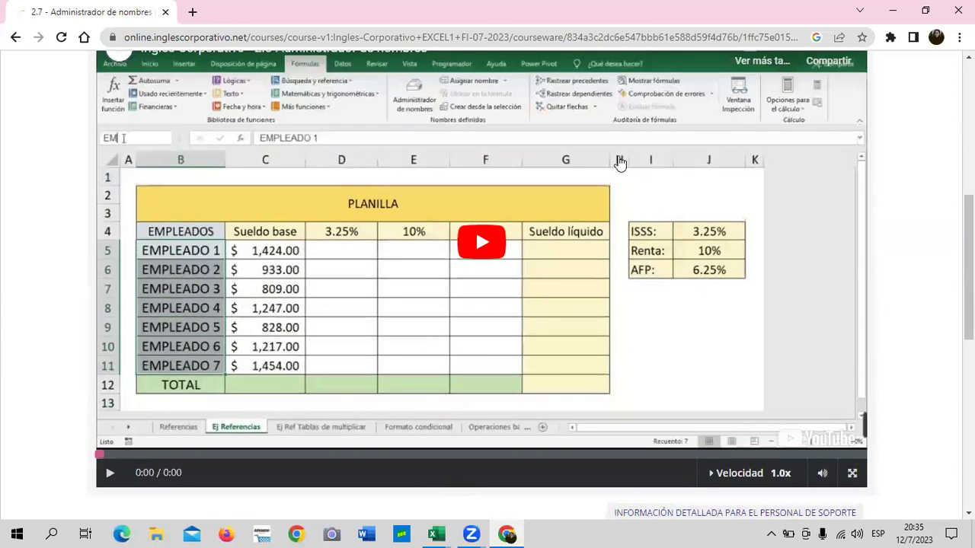
pyautogui.click(478, 250)
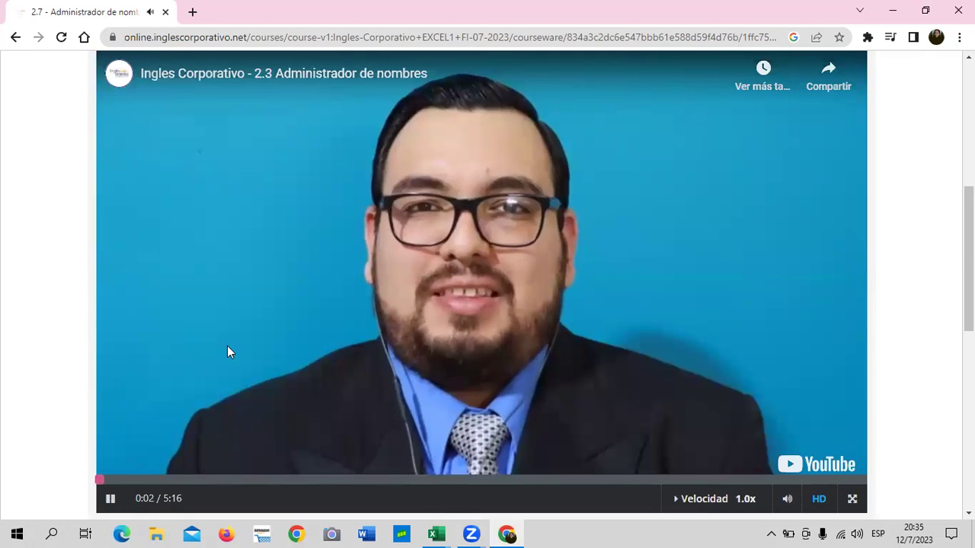
pyautogui.press('XF86AudioRaiseVolume')
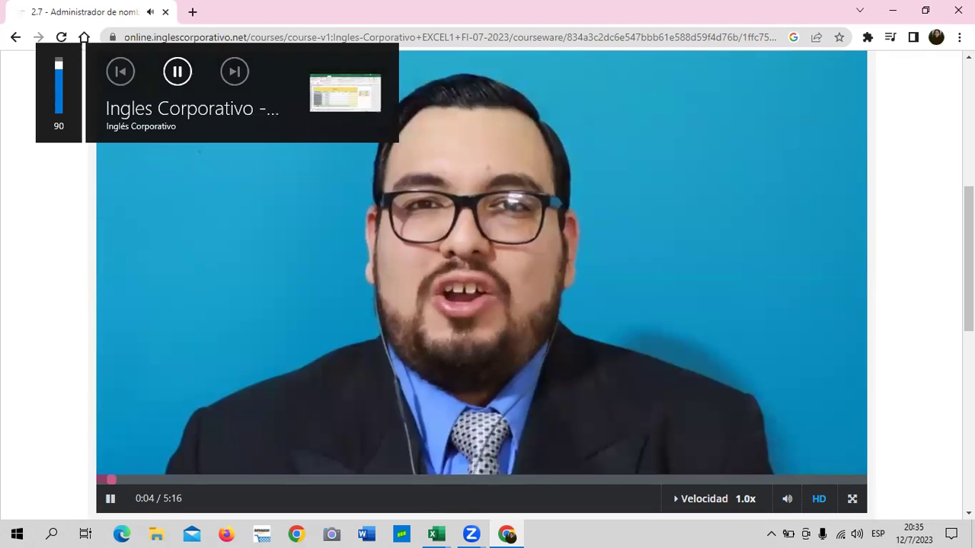
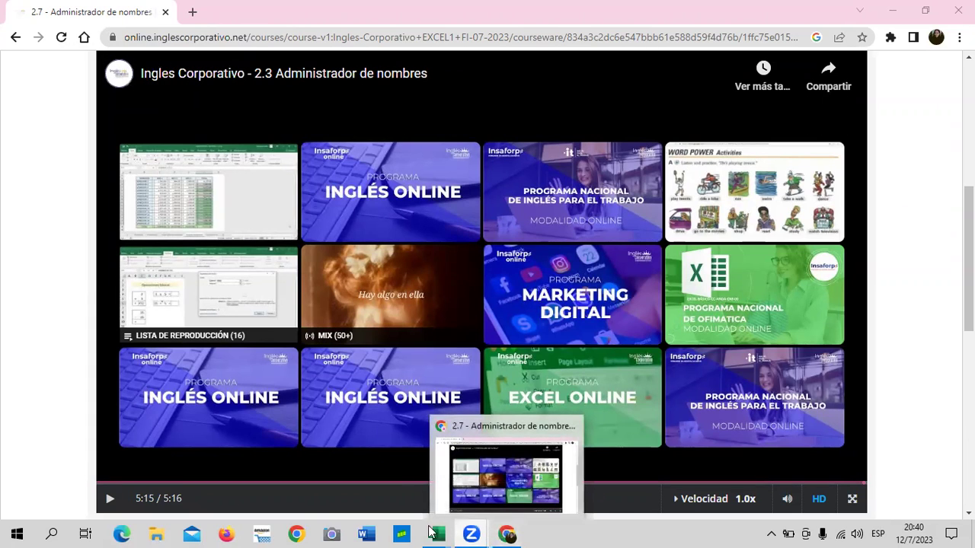
# Bring the '2.3 Administrador de nombres (3)' Excel payroll workbook to the front
pyautogui.moveTo(436, 534)
pyautogui.click(381, 498)
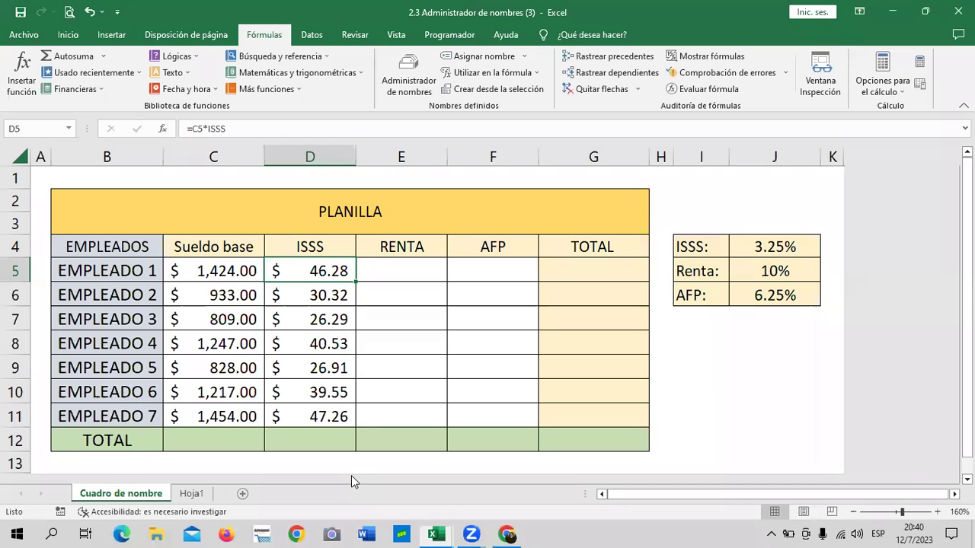
# Define the workbook name Sueldo_base referring to the base salary cells C5:C11
pyautogui.click(561, 318)
pyautogui.moveTo(225, 271); pyautogui.dragTo(205, 417)
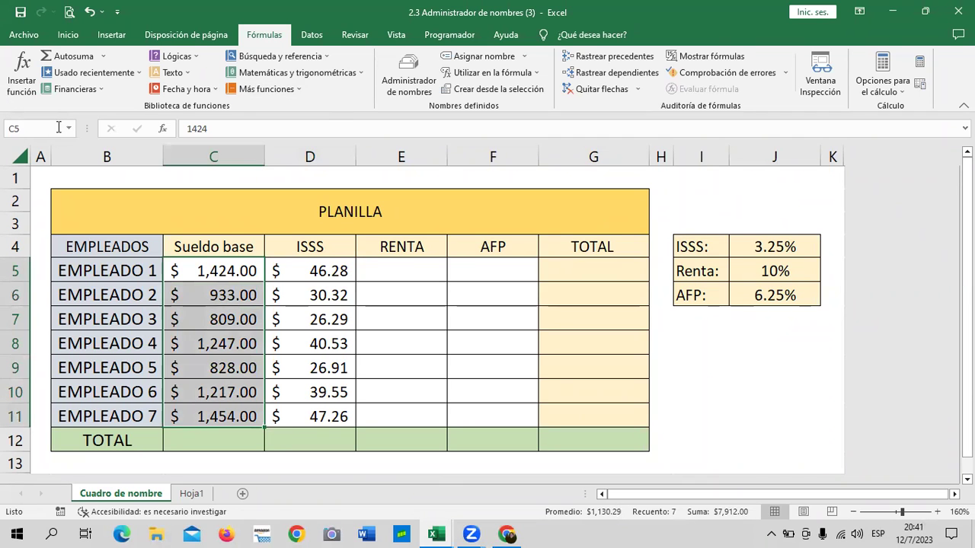
pyautogui.click(409, 77)
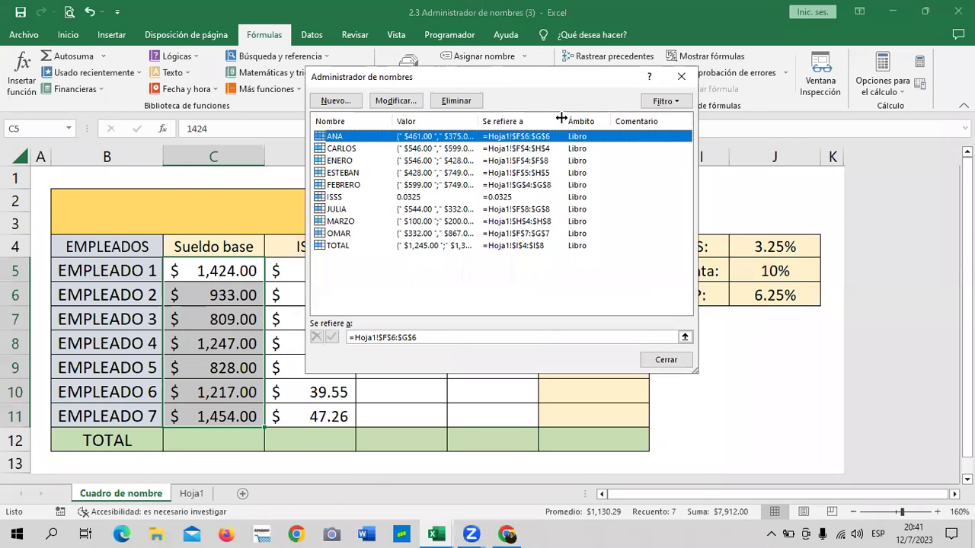
pyautogui.click(344, 101)
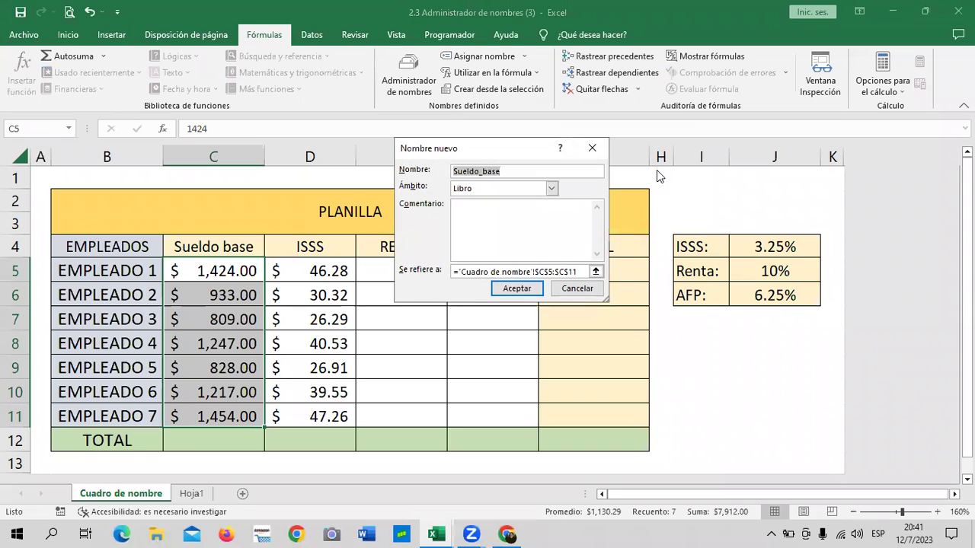
pyautogui.click(533, 169)
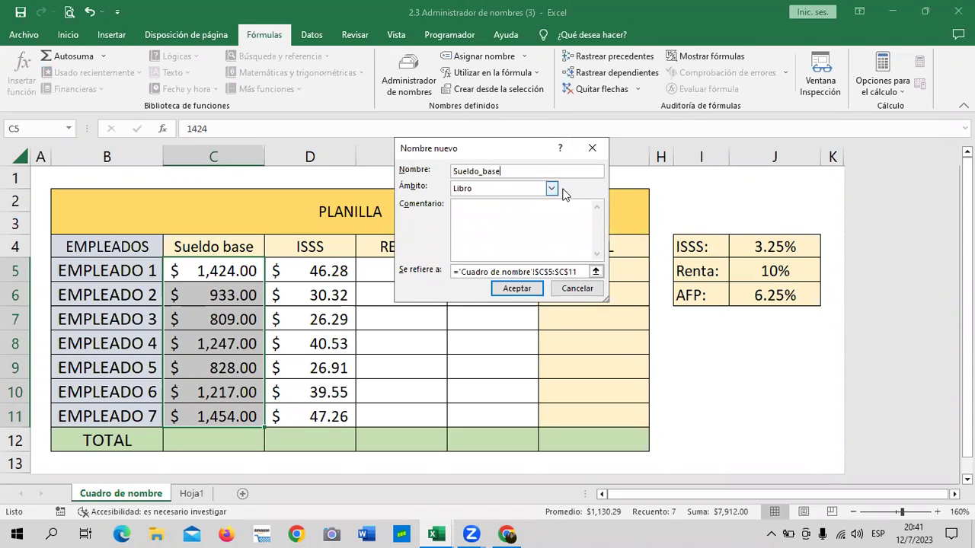
pyautogui.click(578, 271)
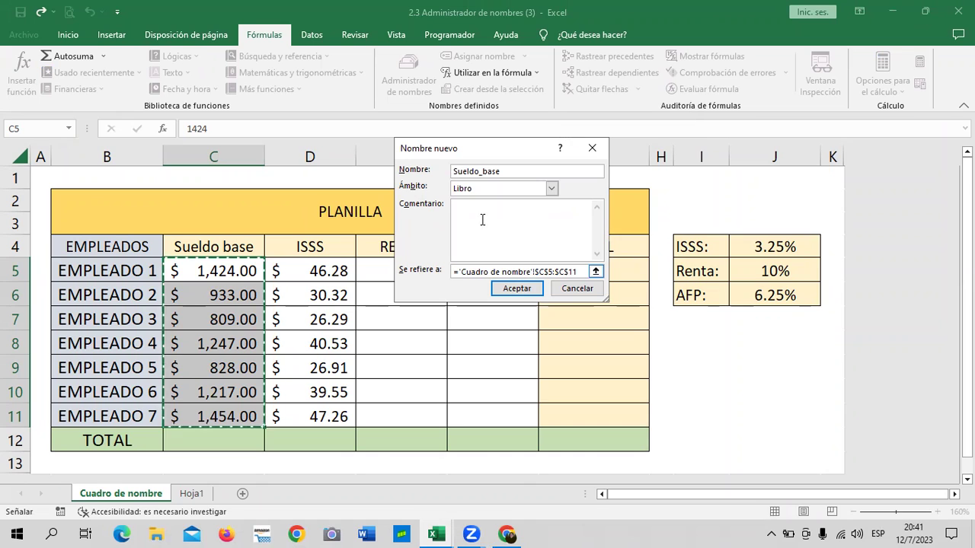
pyautogui.click(584, 272)
pyautogui.press('BackSpace')
pyautogui.press('BackSpace')
pyautogui.press('BackSpace')
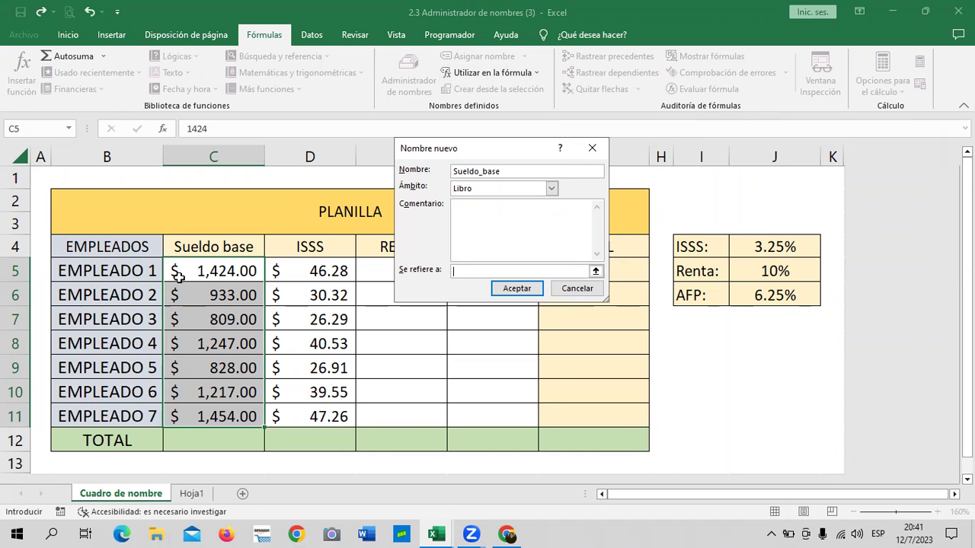
pyautogui.moveTo(197, 264); pyautogui.dragTo(205, 415)
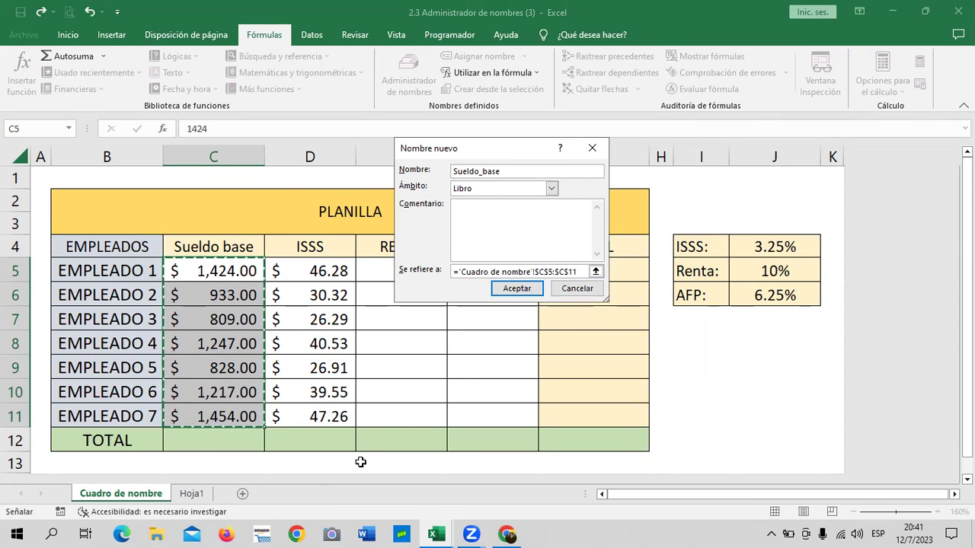
pyautogui.click(516, 288)
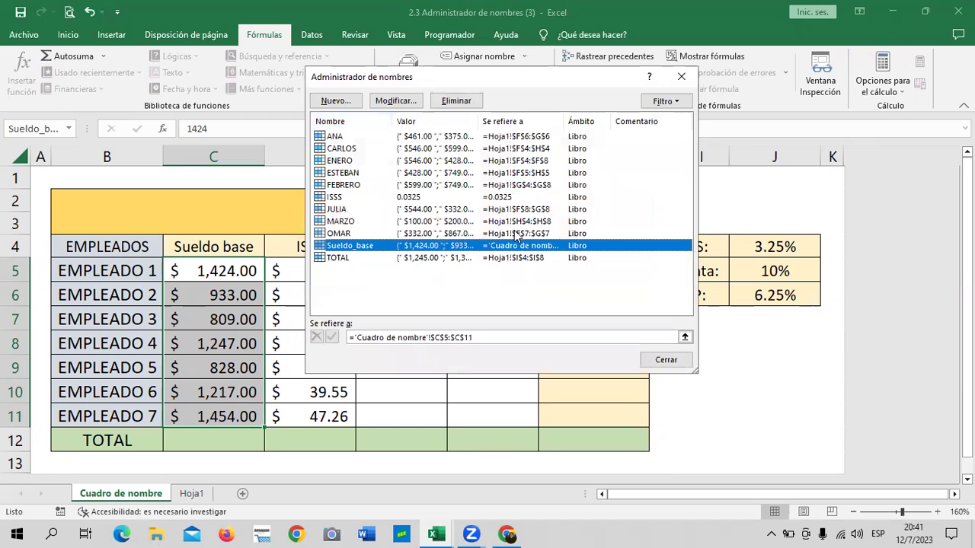
pyautogui.click(678, 361)
# Enter =SUMA(Sueldo_base) in C12 so the salary total shows $7,912.00
pyautogui.click(739, 363)
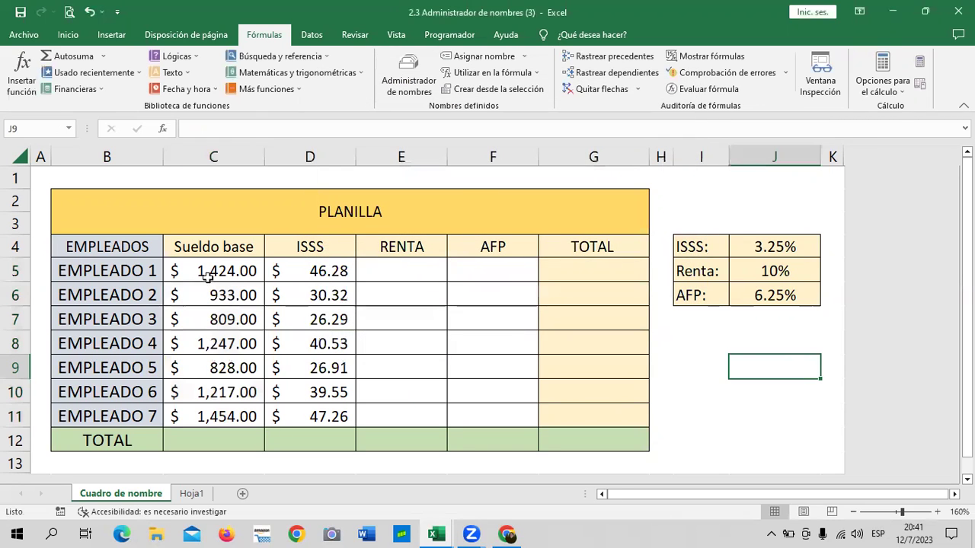
pyautogui.click(191, 442)
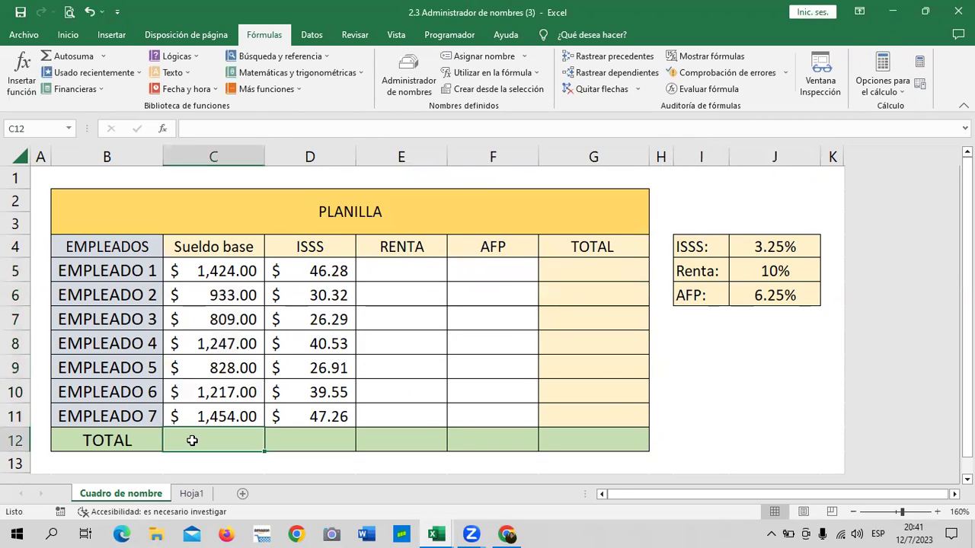
pyautogui.write('=SU')
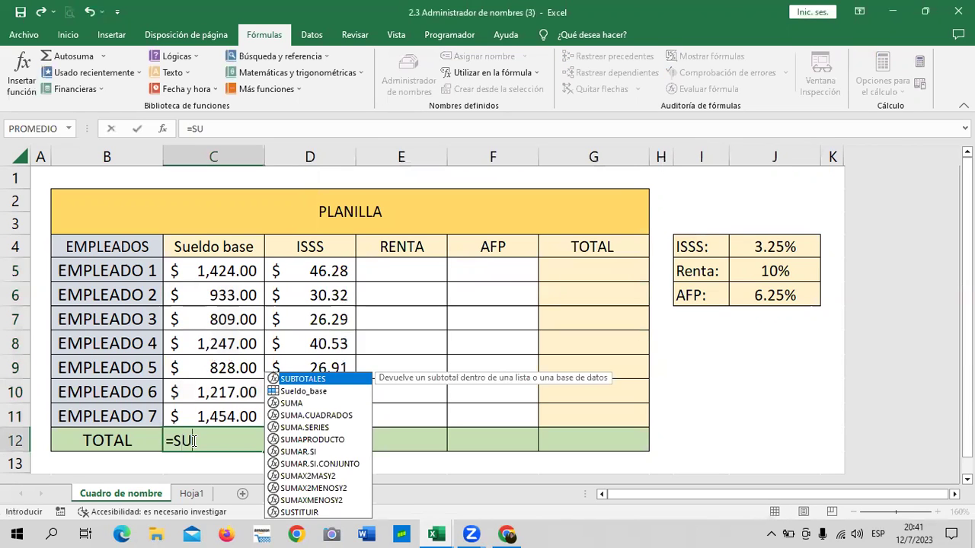
pyautogui.write('MA')
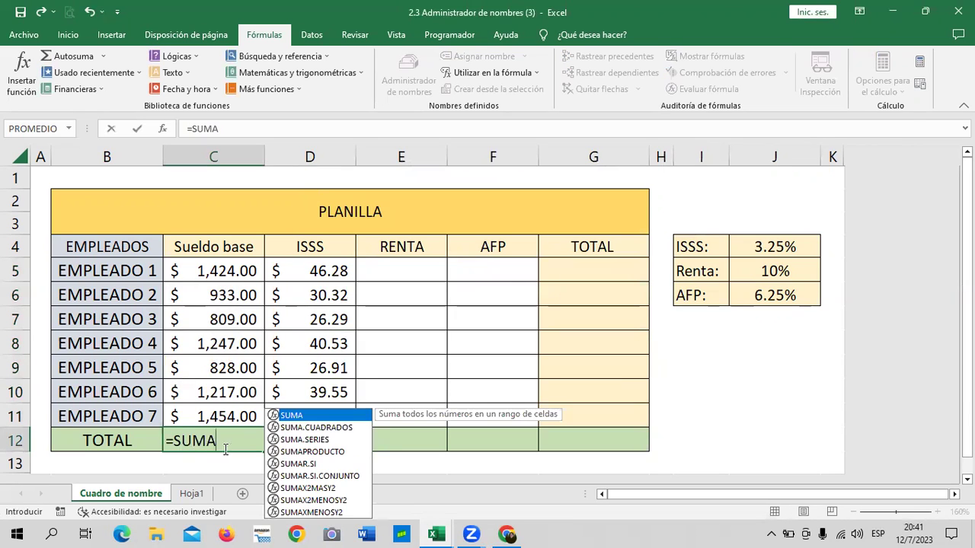
pyautogui.click(296, 416)
pyautogui.doubleClick(295, 416)
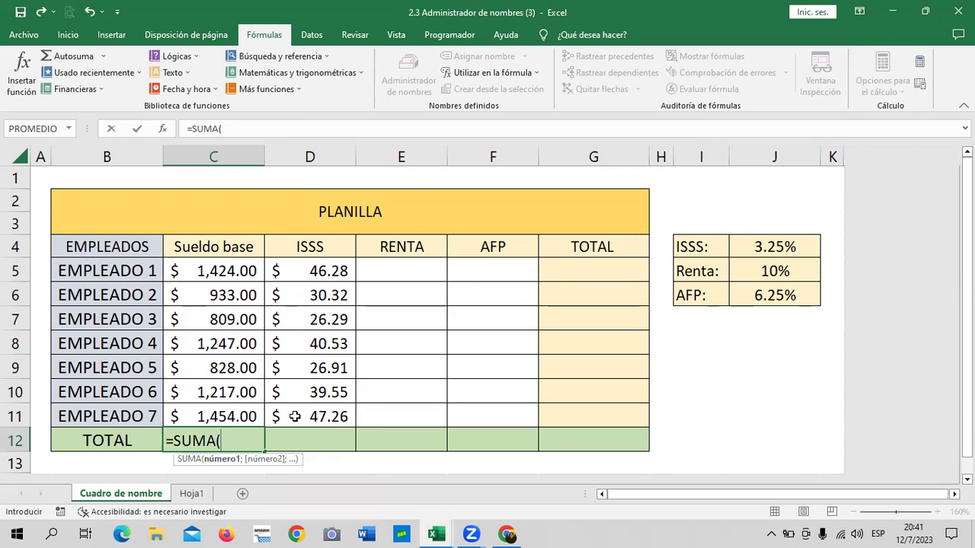
pyautogui.write('SU')
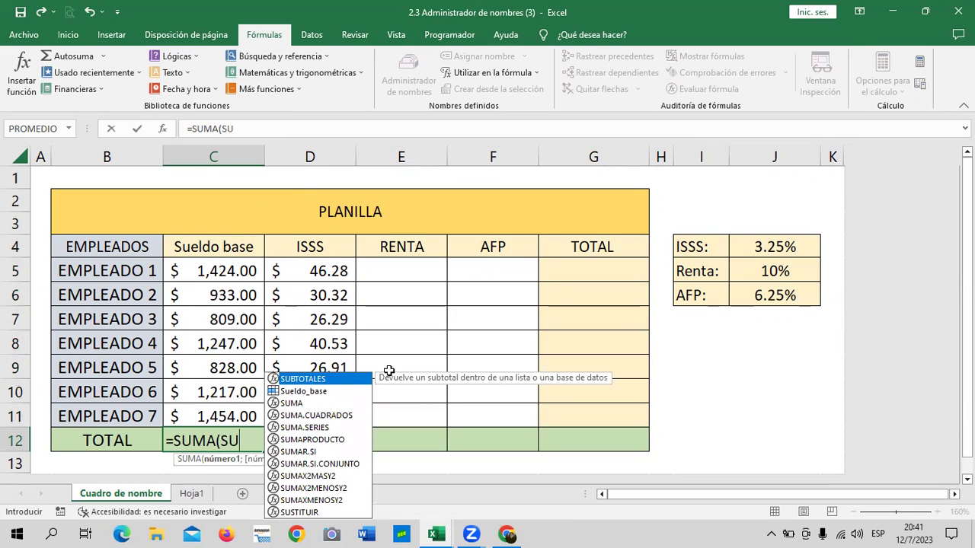
pyautogui.doubleClick(311, 391)
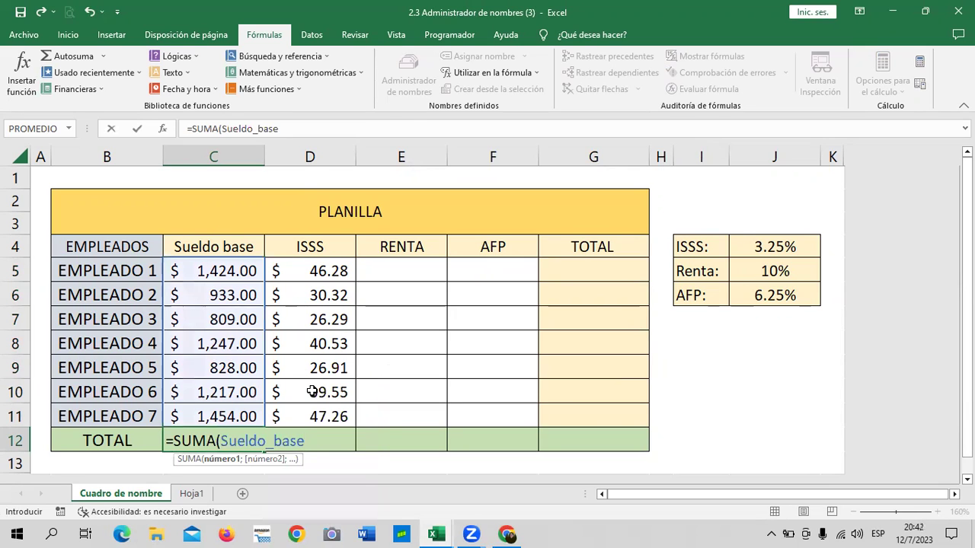
pyautogui.write(')')
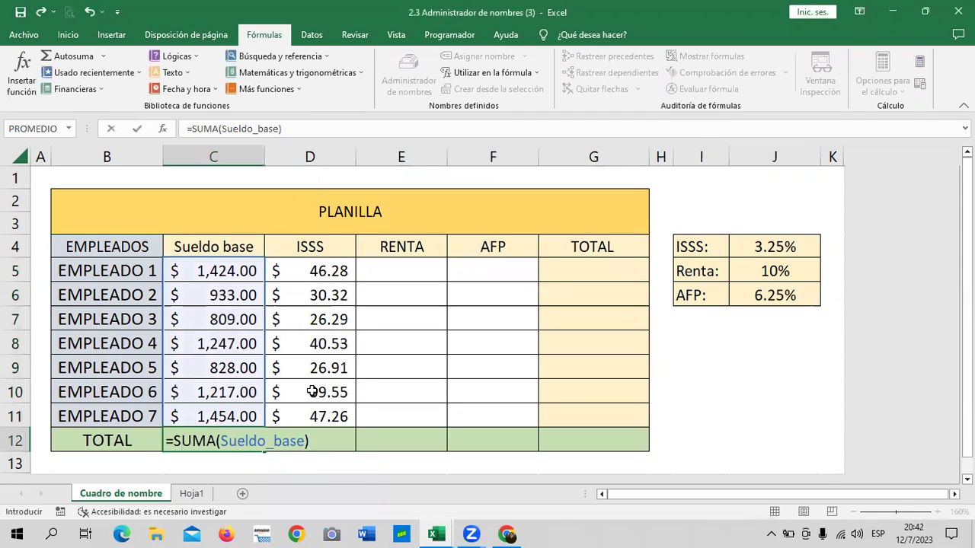
pyautogui.press('Return')
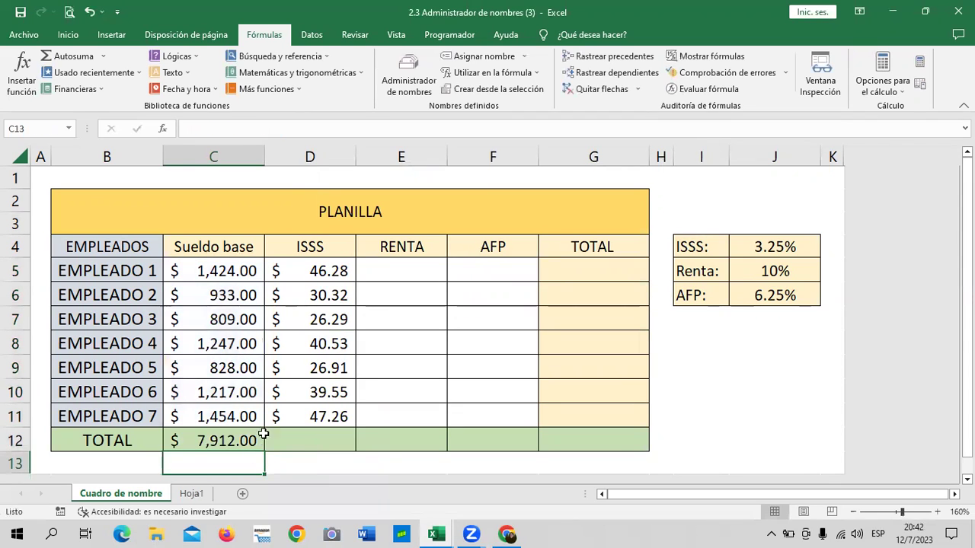
# Check the ISSS formula in D5 and the cells near E5 and the rates, then reopen the Name Manager
pyautogui.click(304, 435)
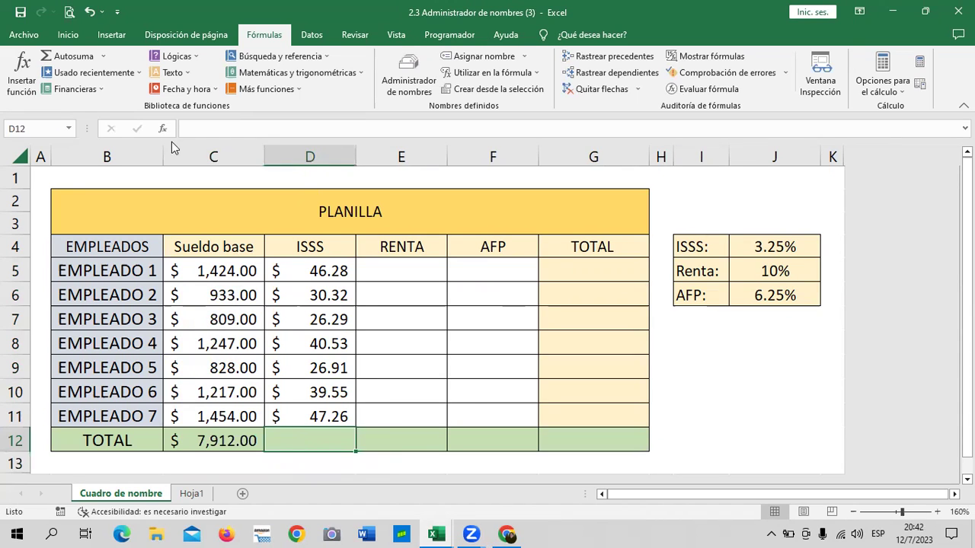
pyautogui.click(453, 343)
pyautogui.click(315, 273)
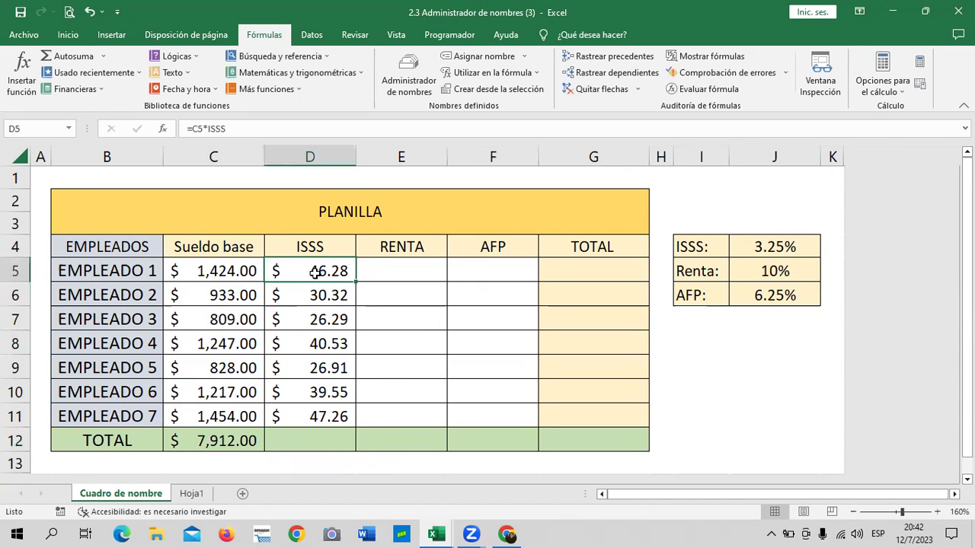
pyautogui.click(543, 334)
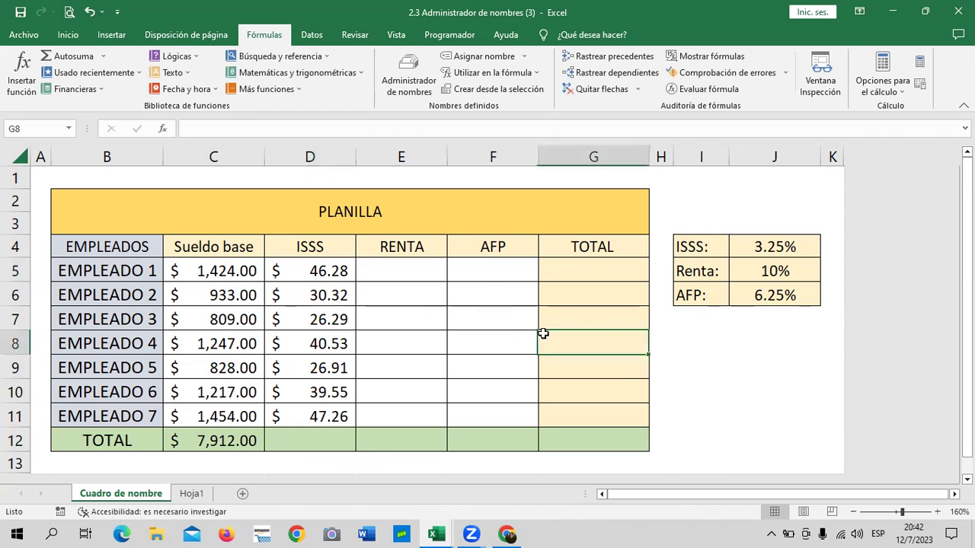
pyautogui.click(403, 262)
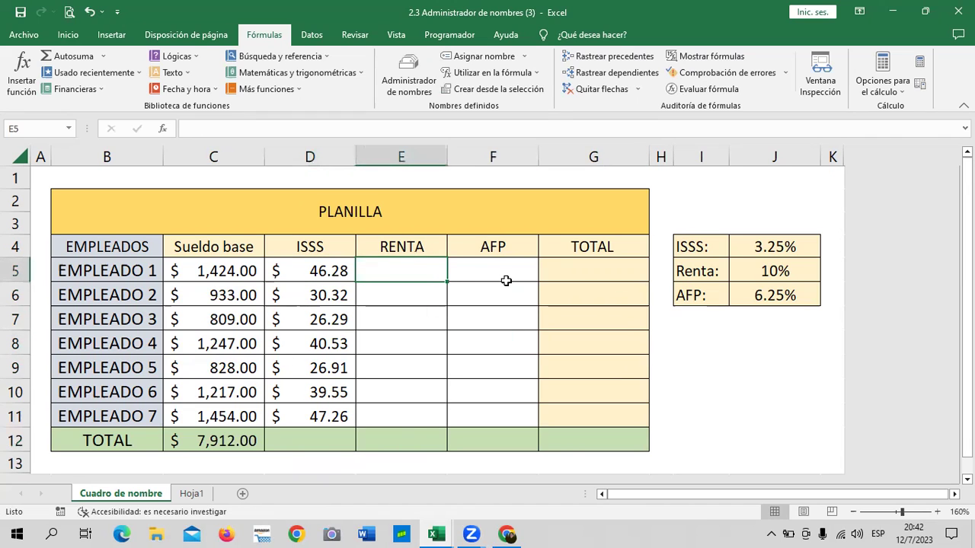
pyautogui.click(460, 271)
pyautogui.click(806, 344)
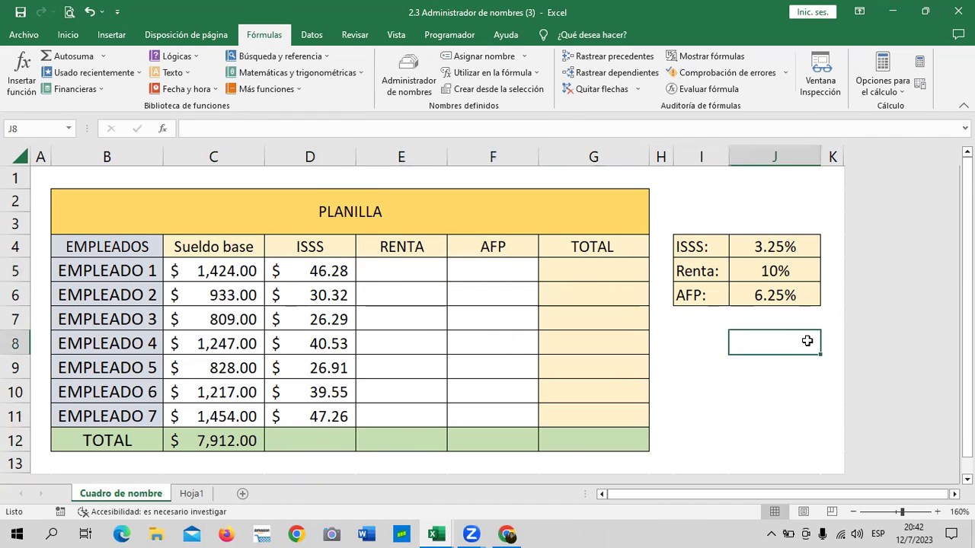
pyautogui.click(711, 384)
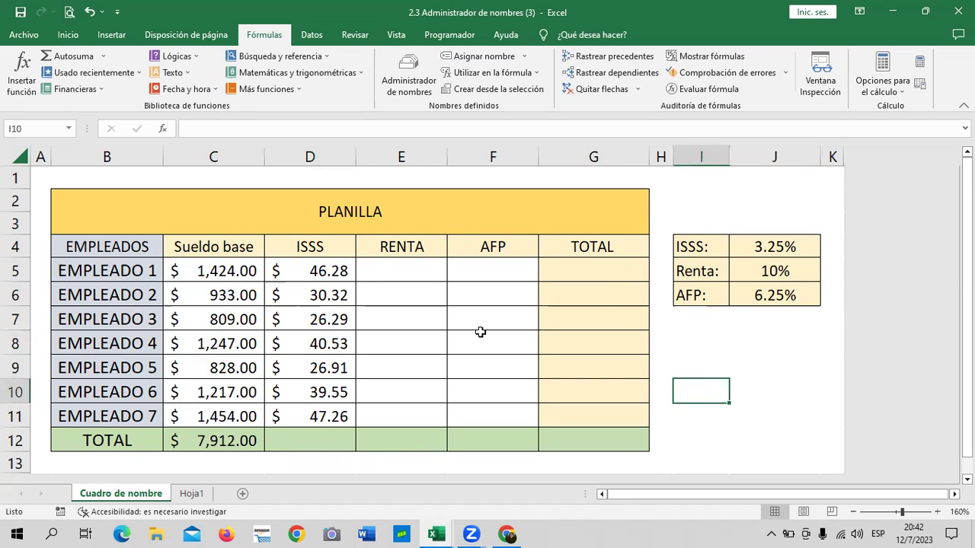
pyautogui.click(390, 265)
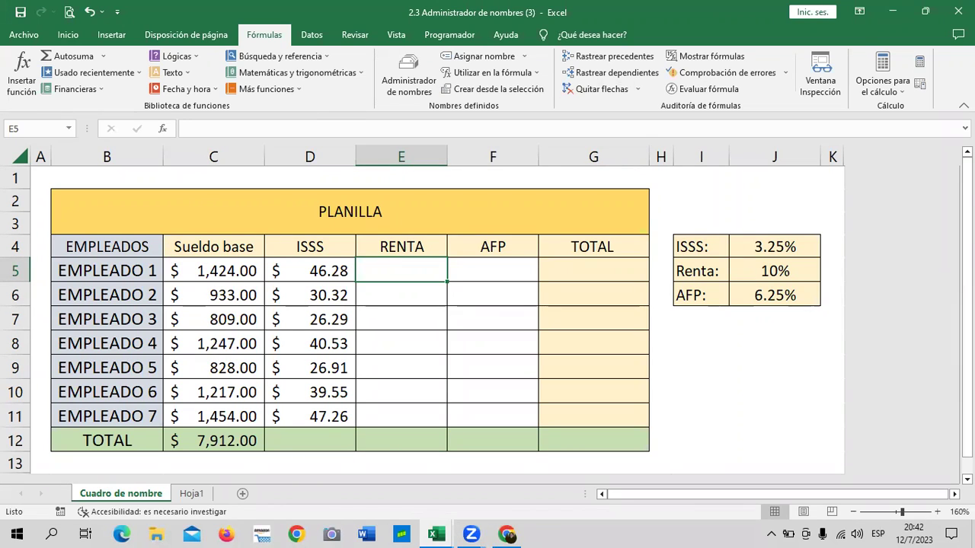
pyautogui.click(769, 358)
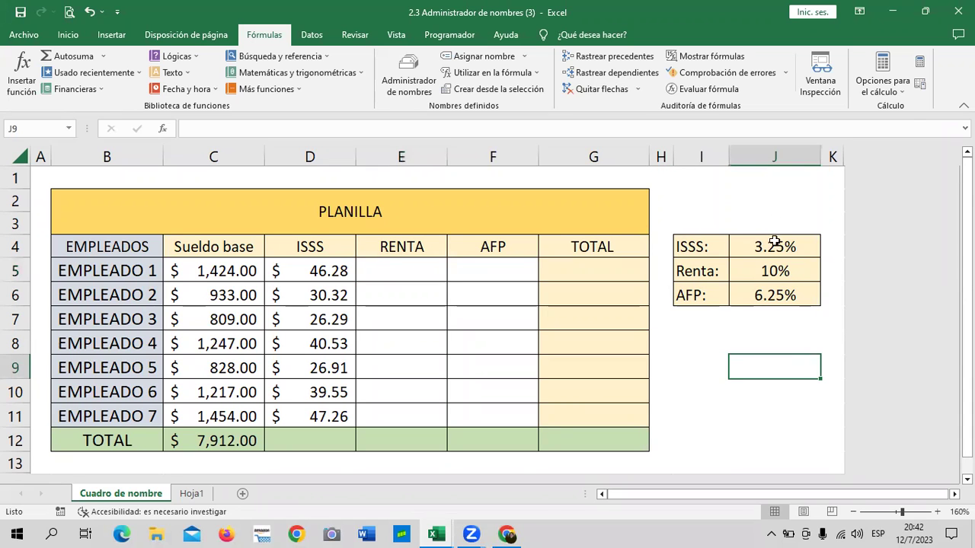
pyautogui.click(400, 70)
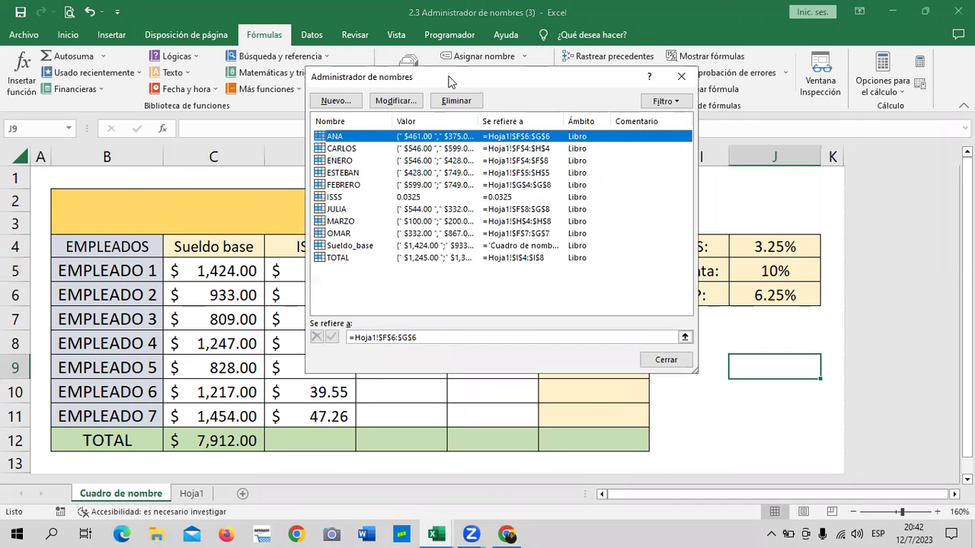
# Create the workbook name RENTA with value 10% and close the Name Manager
pyautogui.click(350, 102)
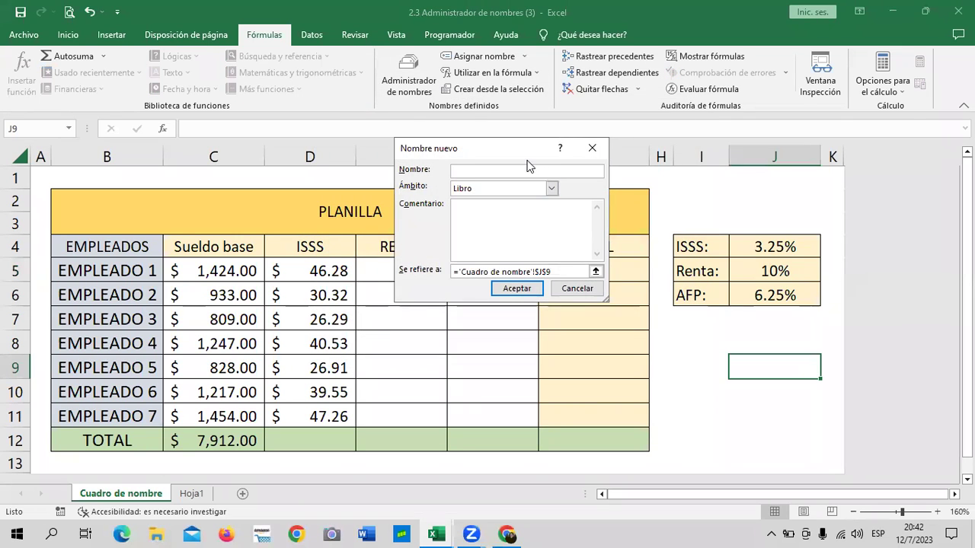
pyautogui.write('RENT')
pyautogui.moveTo(568, 271); pyautogui.dragTo(454, 272)
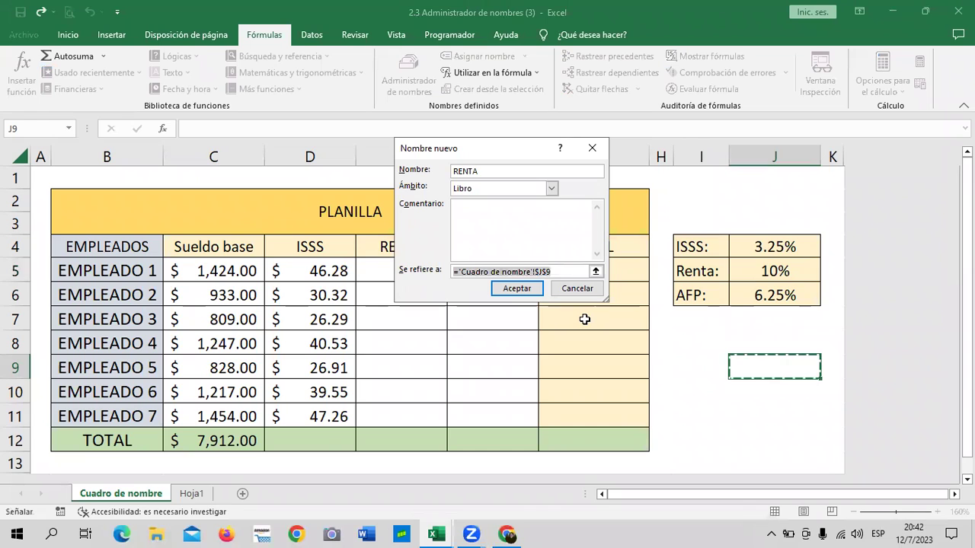
pyautogui.press('Delete')
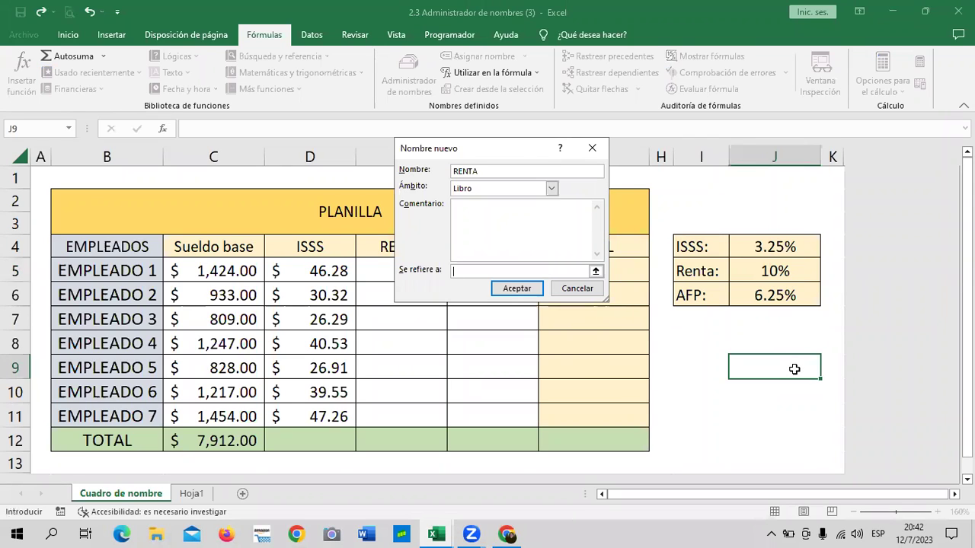
pyautogui.write('10')
pyautogui.click(508, 286)
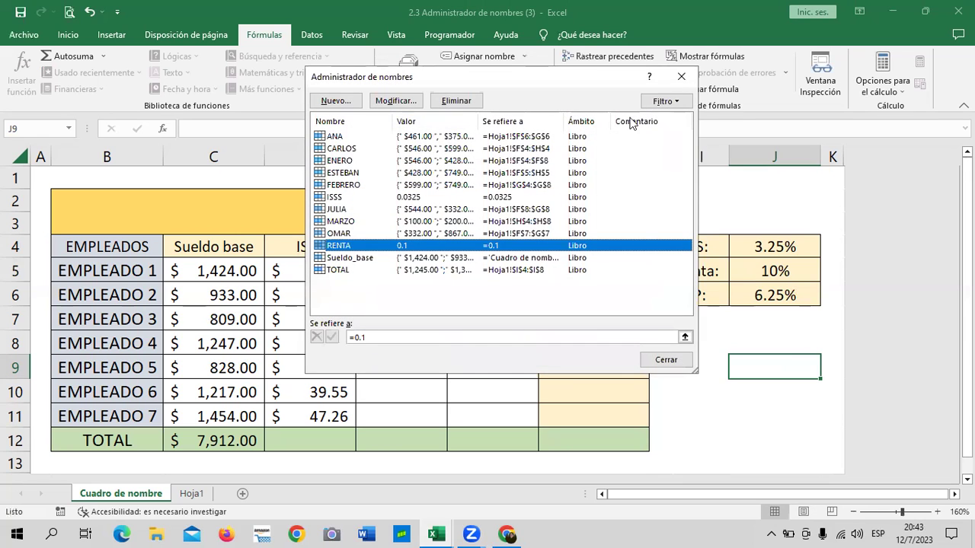
pyautogui.click(673, 359)
pyautogui.click(706, 431)
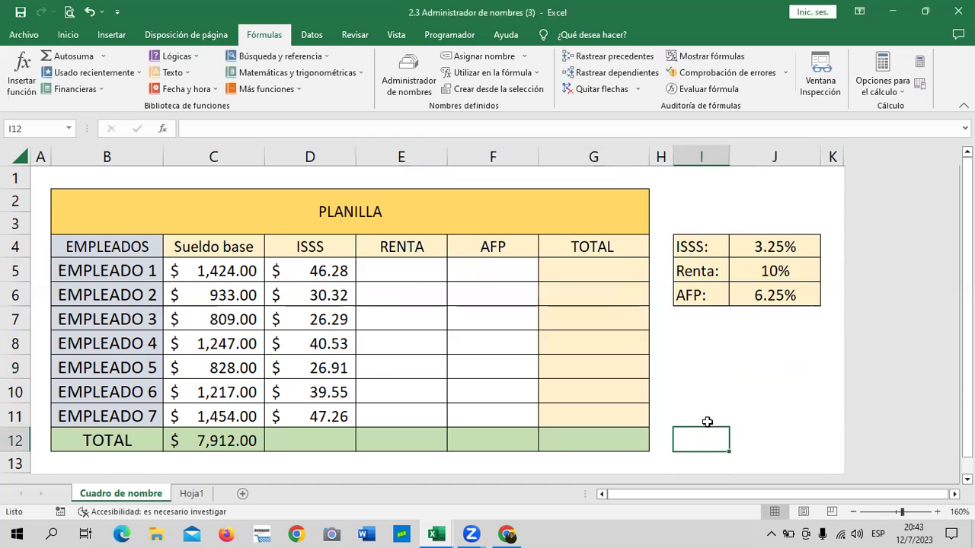
pyautogui.click(424, 273)
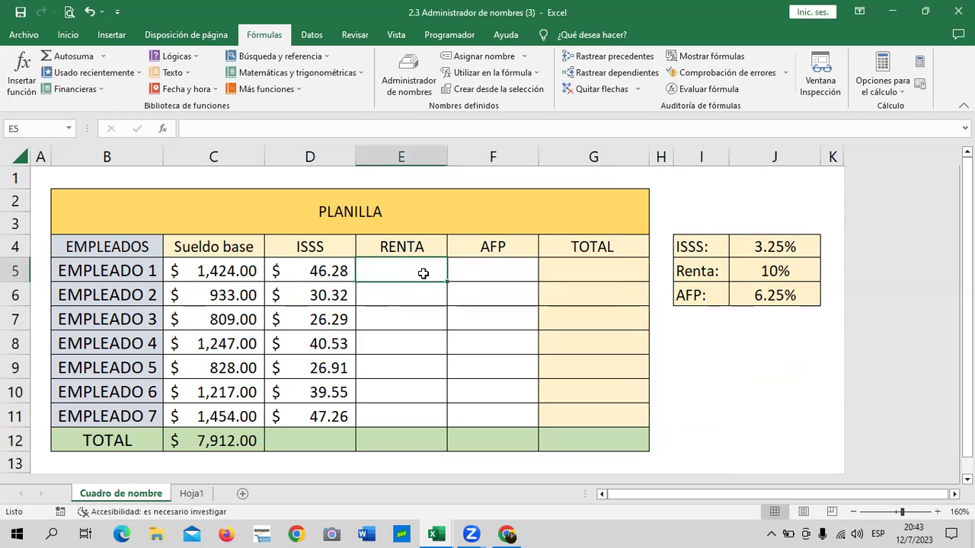
# Enter =C5*RENTA in E5 for Empleado 1's RENTA amount
pyautogui.write('=')
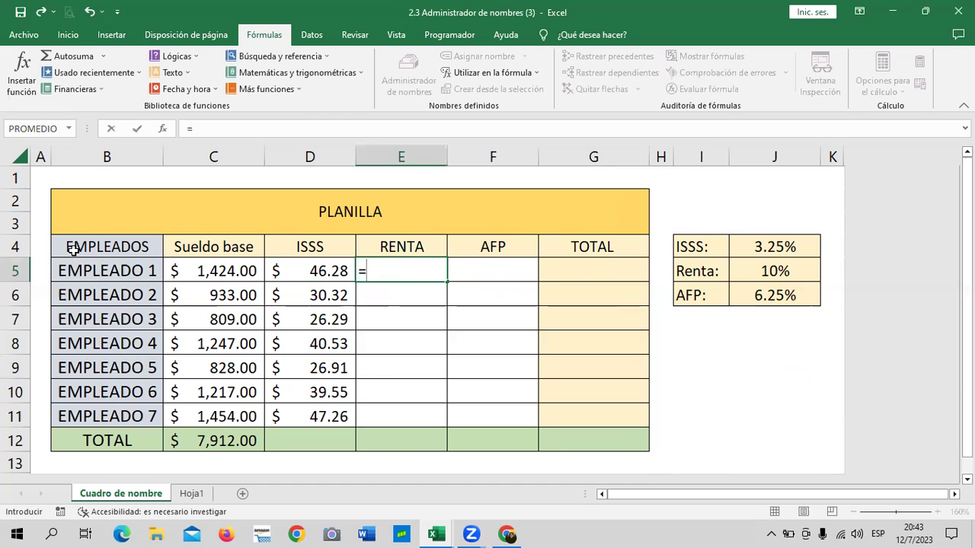
pyautogui.click(219, 273)
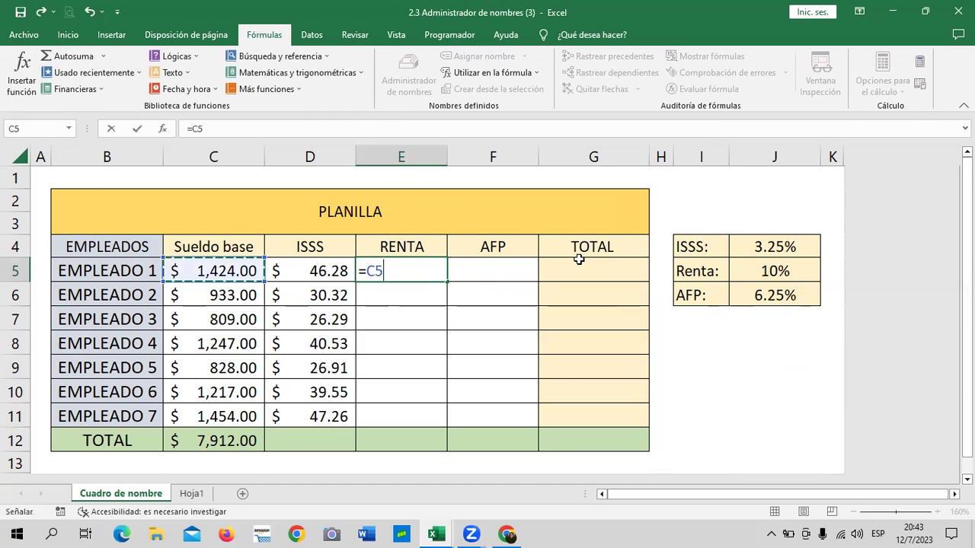
pyautogui.write('*')
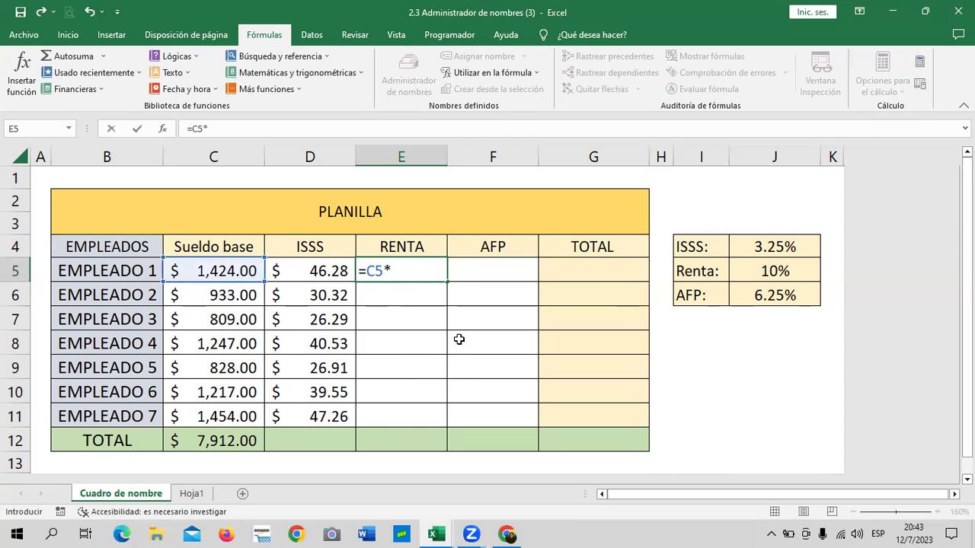
pyautogui.write('RE')
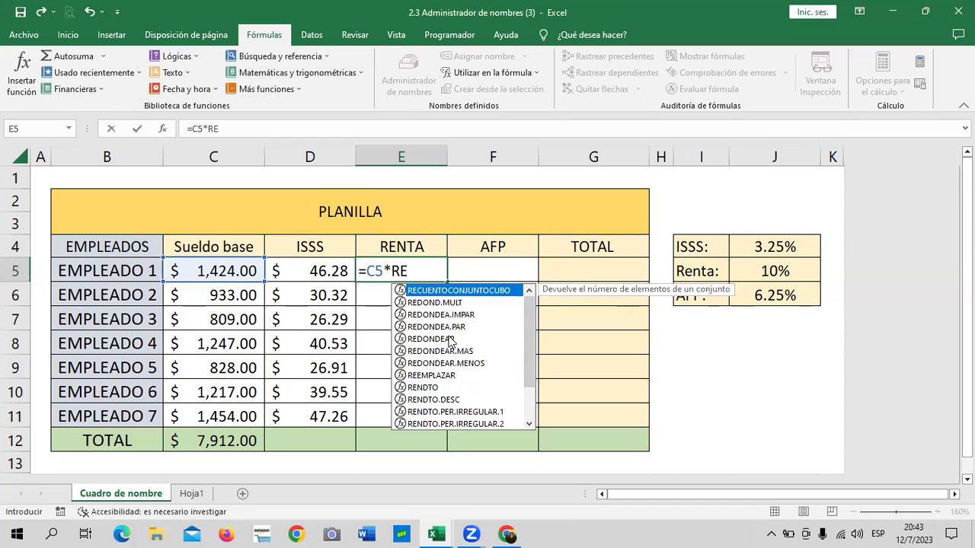
pyautogui.write('N')
pyautogui.click(418, 355)
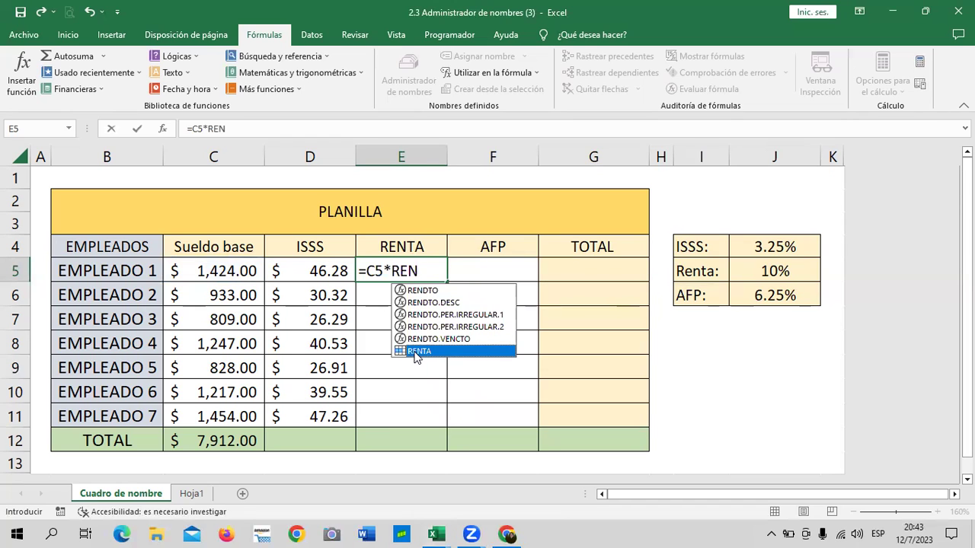
pyautogui.doubleClick(417, 353)
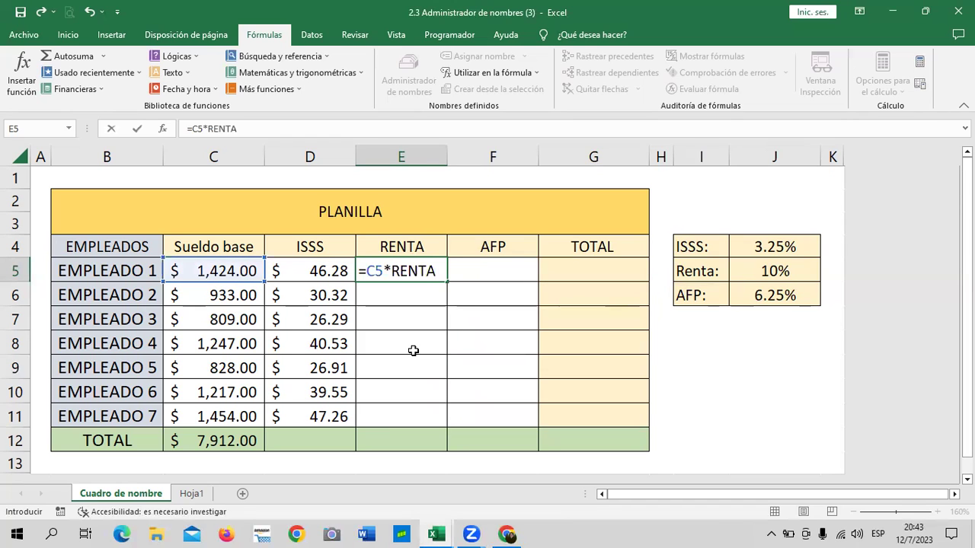
pyautogui.press('Return')
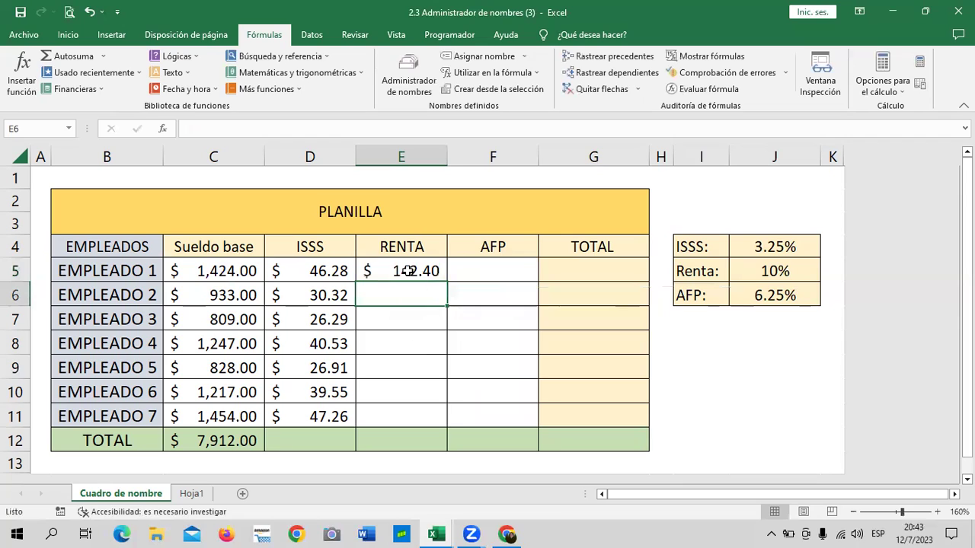
# Fill the RENTA formula from E5 down to E11 and spot-check E9 and E11
pyautogui.click(408, 271)
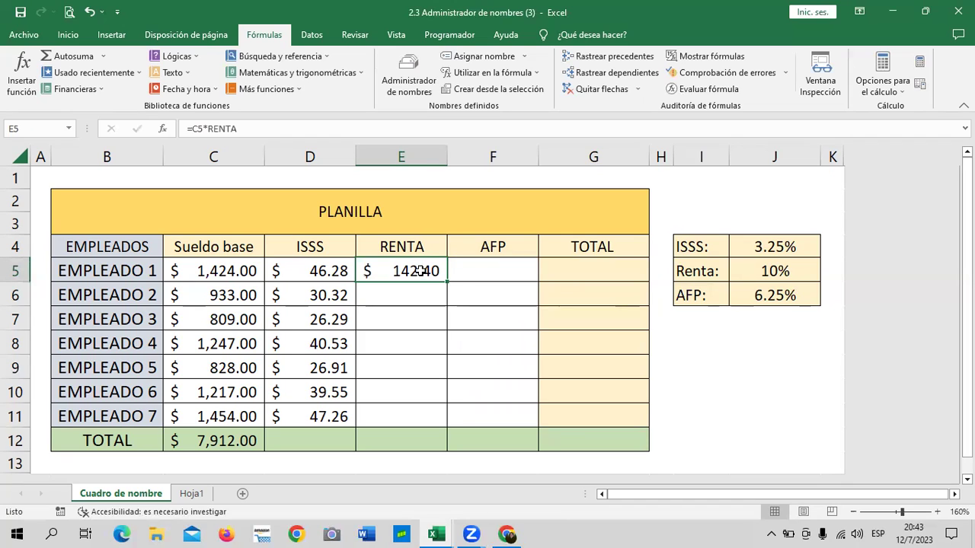
pyautogui.moveTo(447, 284); pyautogui.dragTo(439, 421)
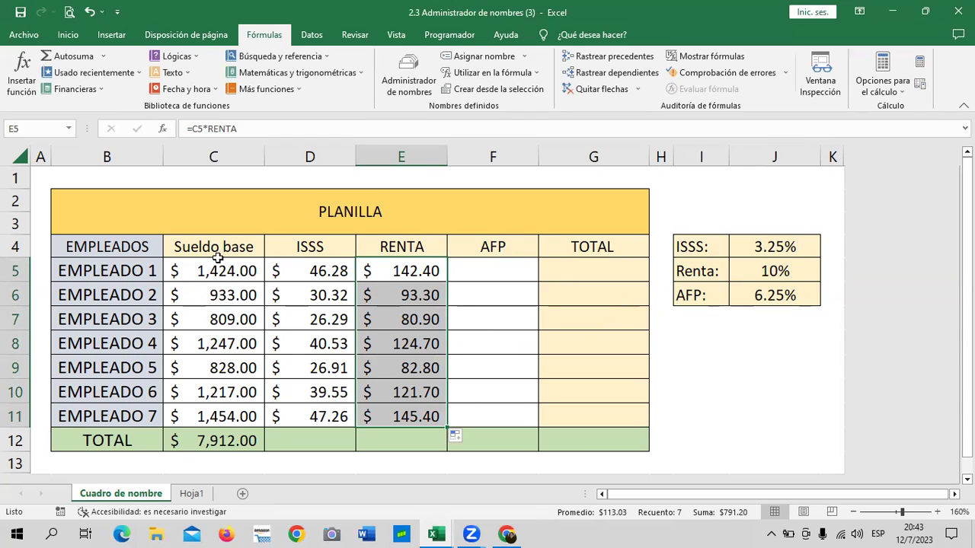
pyautogui.click(396, 421)
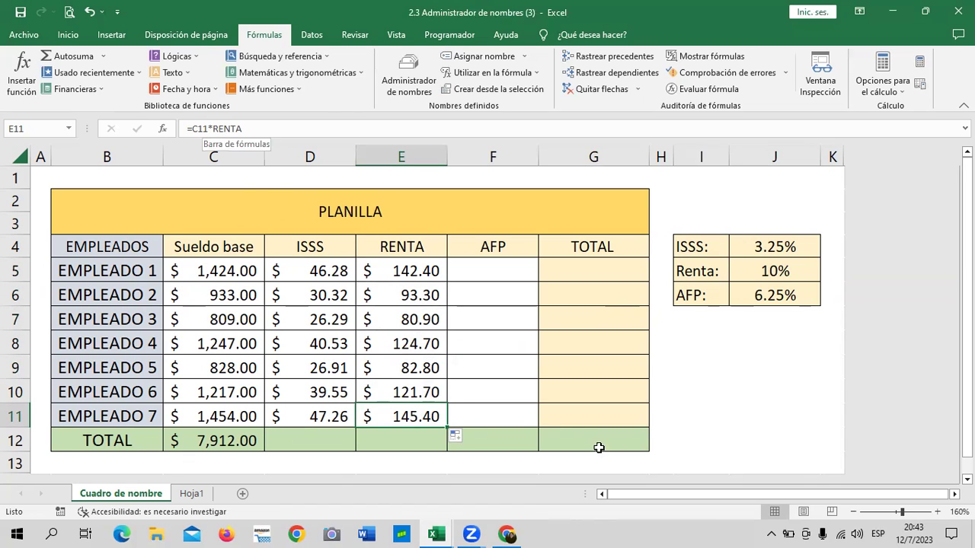
pyautogui.click(463, 416)
pyautogui.click(423, 365)
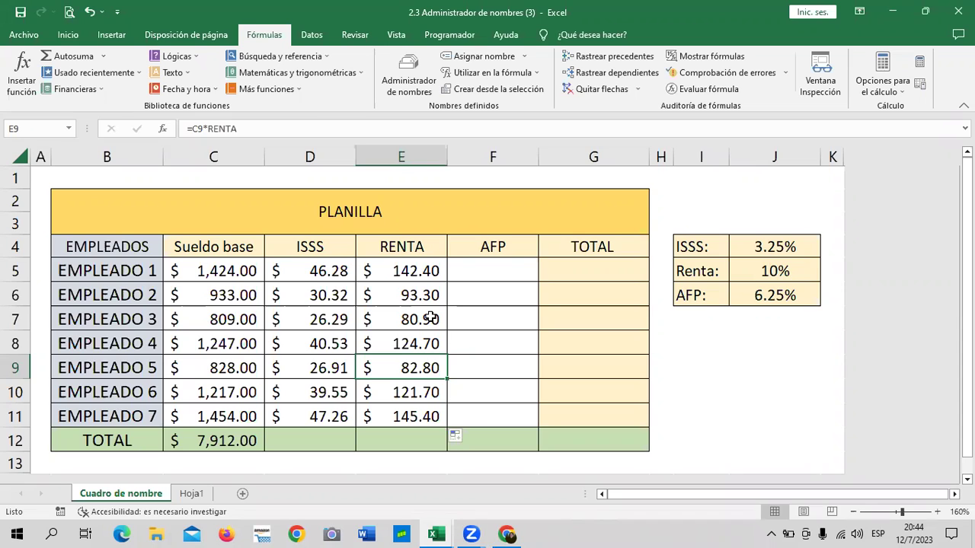
pyautogui.click(422, 272)
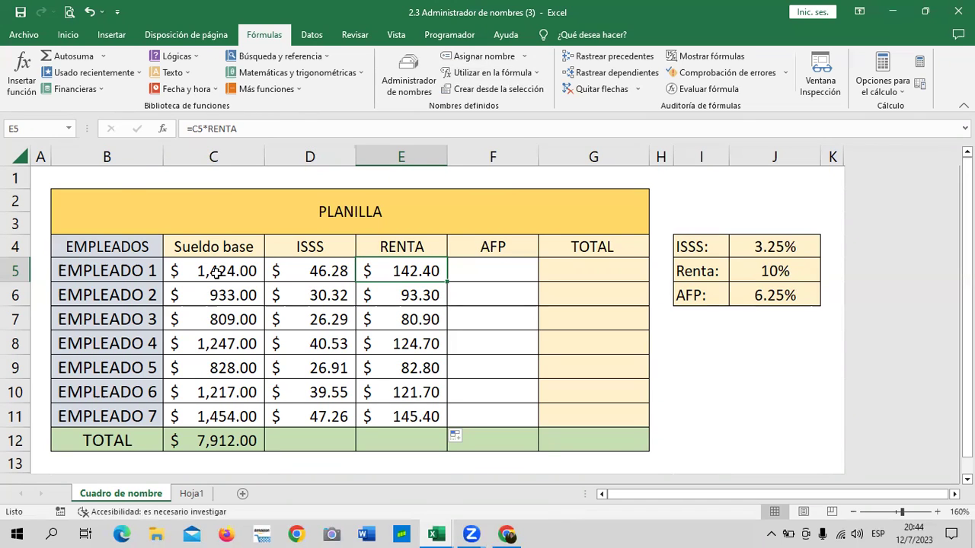
# Review the RENTA and ISSS formulas, the Utilizar en la fórmula list and the 3.25% rate, then switch to Chrome
pyautogui.click(699, 353)
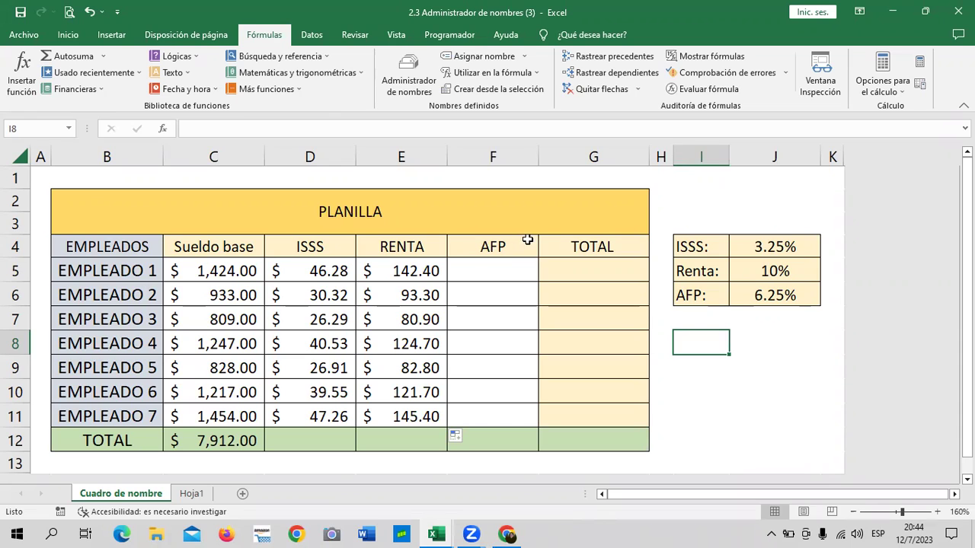
pyautogui.click(418, 274)
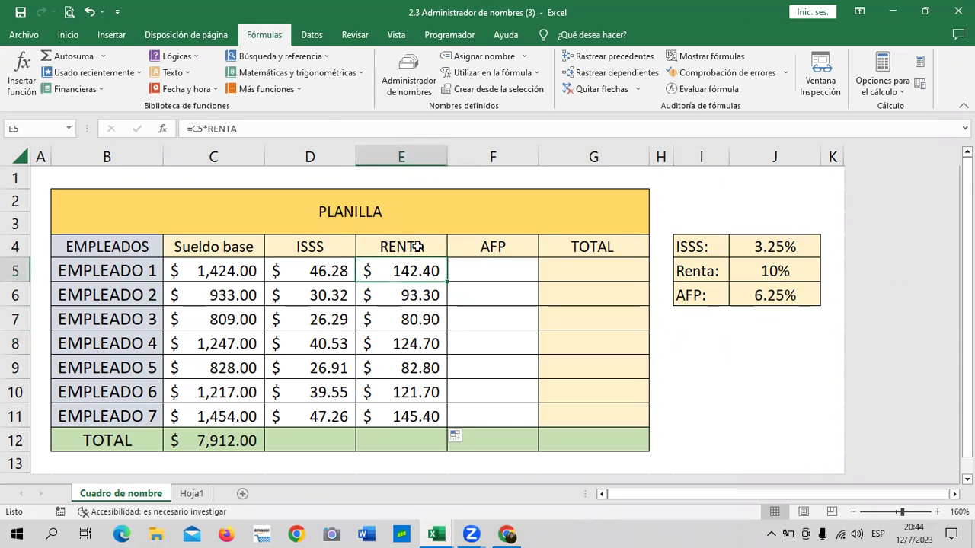
pyautogui.click(417, 246)
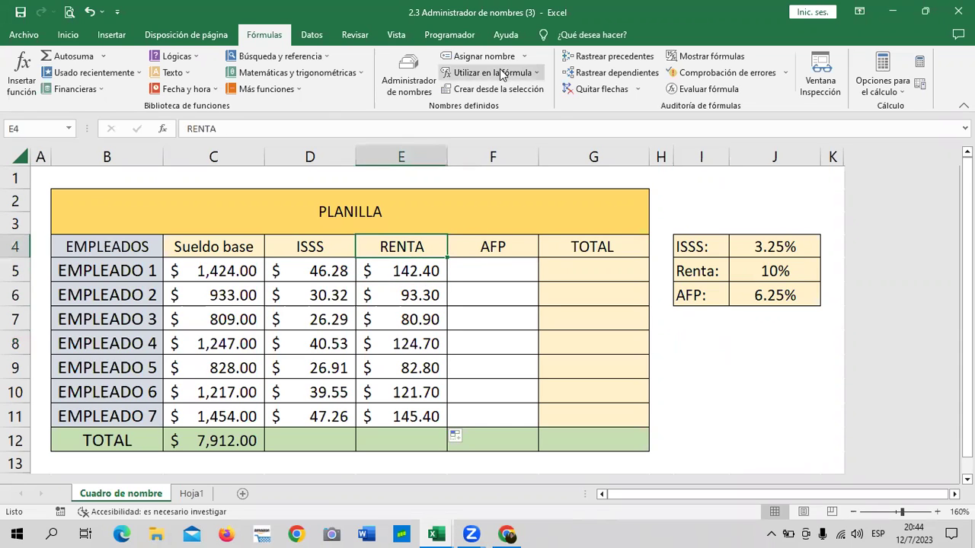
pyautogui.click(501, 74)
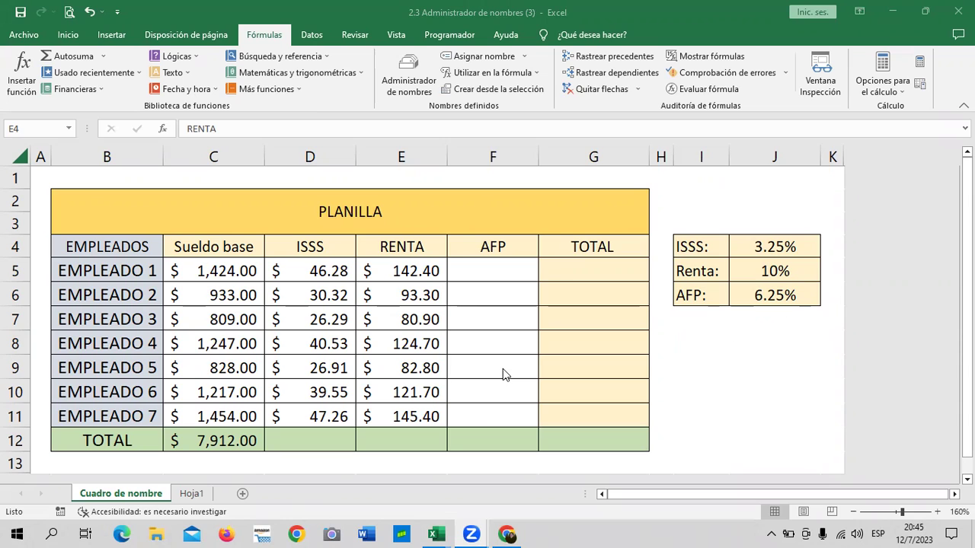
pyautogui.click(320, 274)
pyautogui.moveTo(291, 281); pyautogui.dragTo(325, 270)
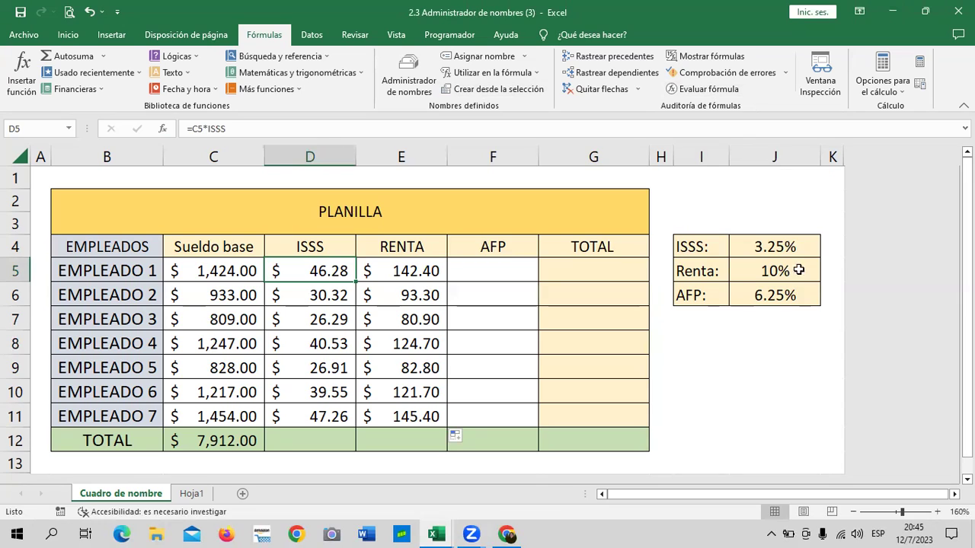
pyautogui.click(771, 246)
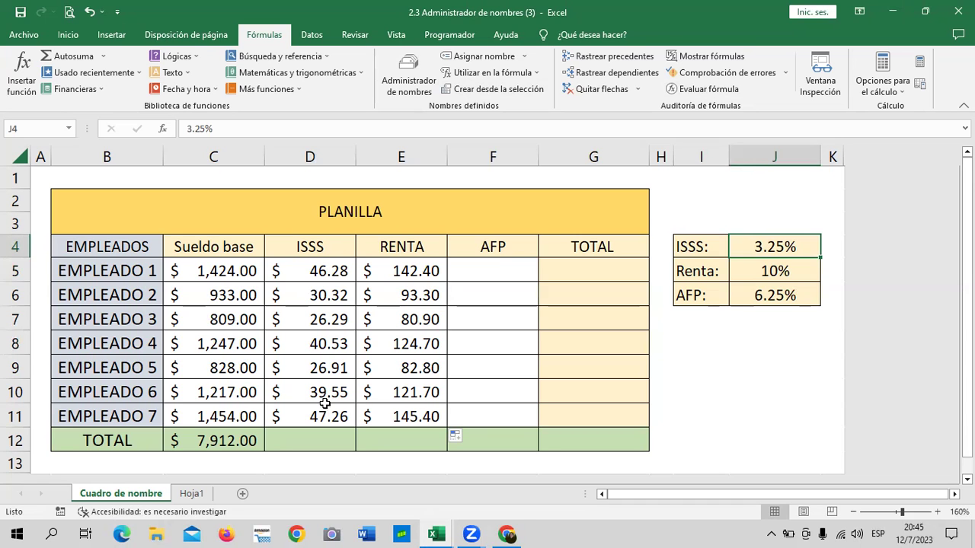
pyautogui.click(506, 535)
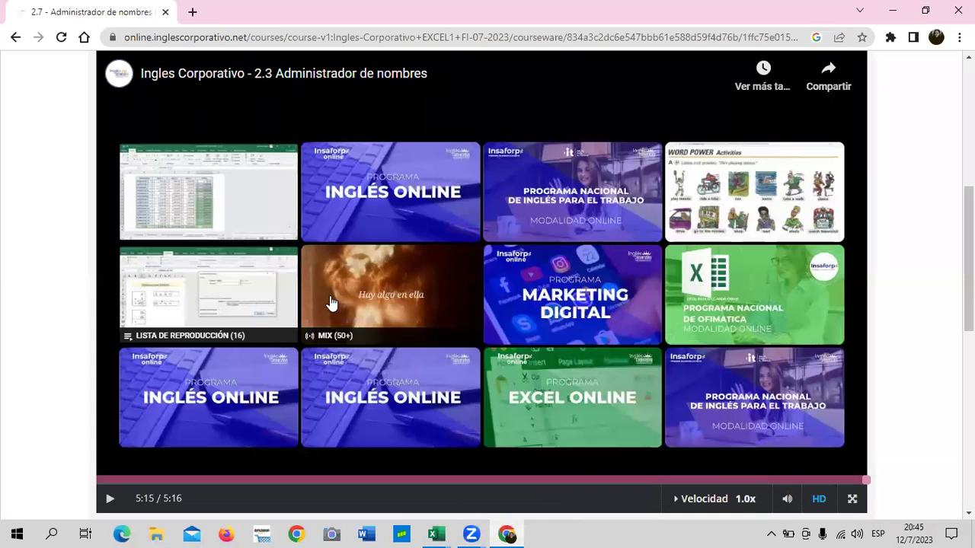
# Open lesson 2.6 Objetivo de la lección and scroll to its Creación de una constante section
pyautogui.scroll(3, 426, 176)
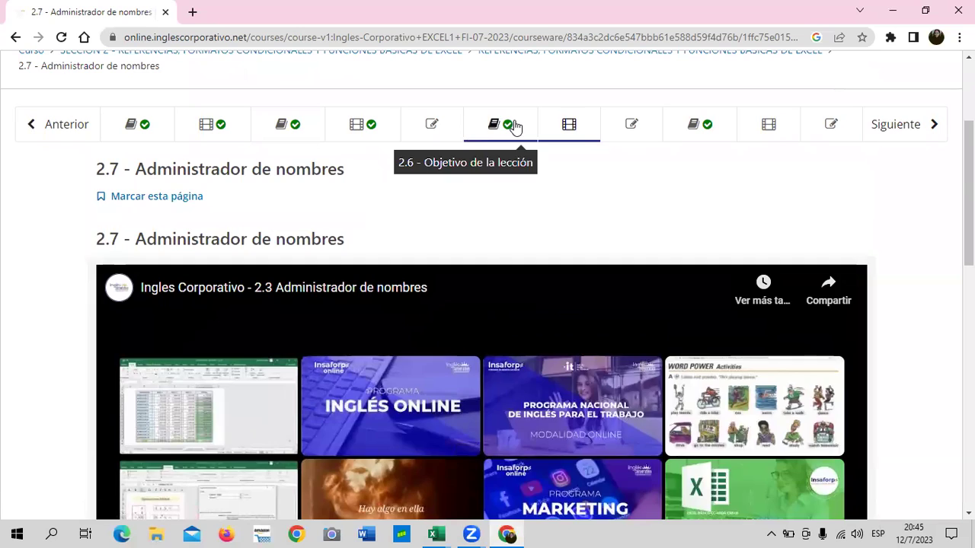
pyautogui.click(512, 127)
pyautogui.scroll(-2, 434, 253)
pyautogui.scroll(-4, 433, 253)
pyautogui.scroll(-5, 431, 255)
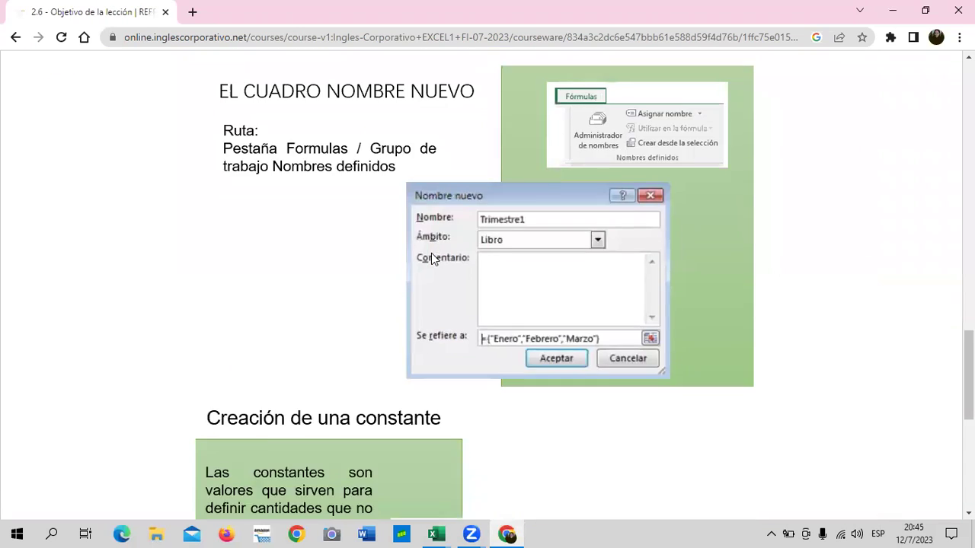
pyautogui.scroll(-5, 431, 256)
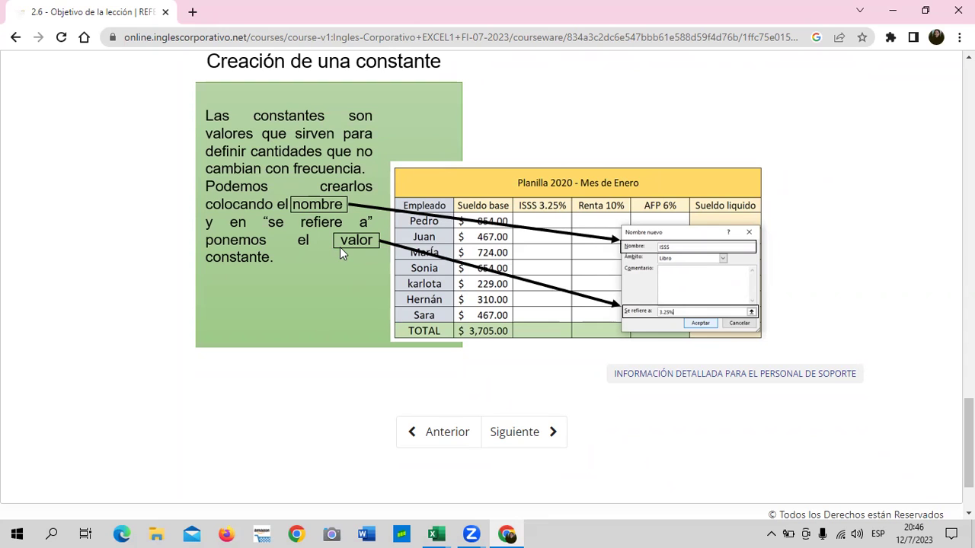
pyautogui.click(438, 534)
# Back in Excel, clear the RENTA amounts in E5:E11 of the PLANILLA table
pyautogui.click(376, 477)
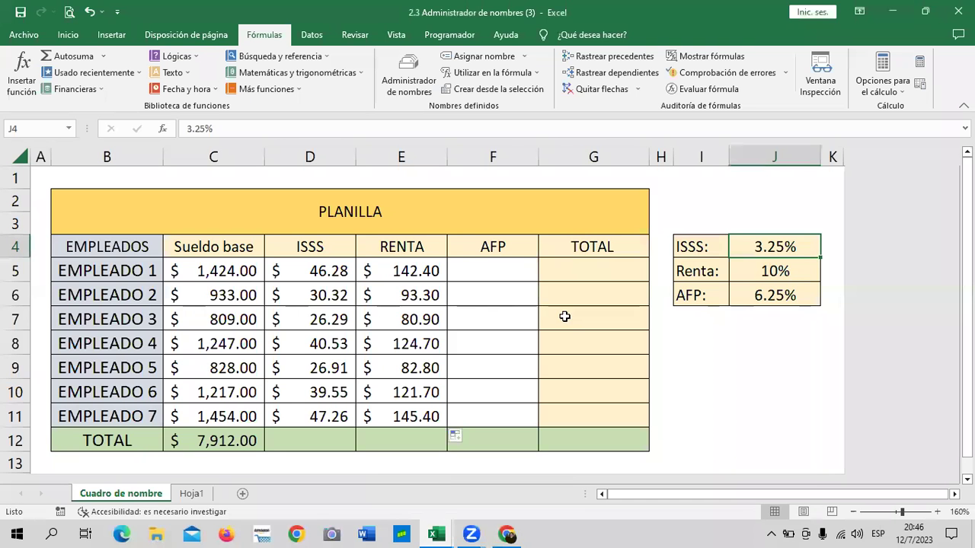
pyautogui.click(604, 396)
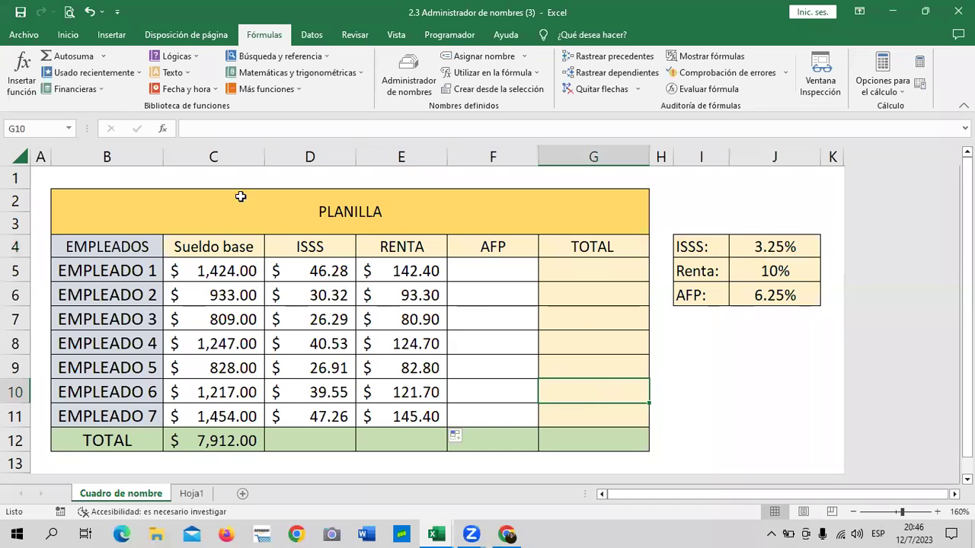
pyautogui.click(224, 272)
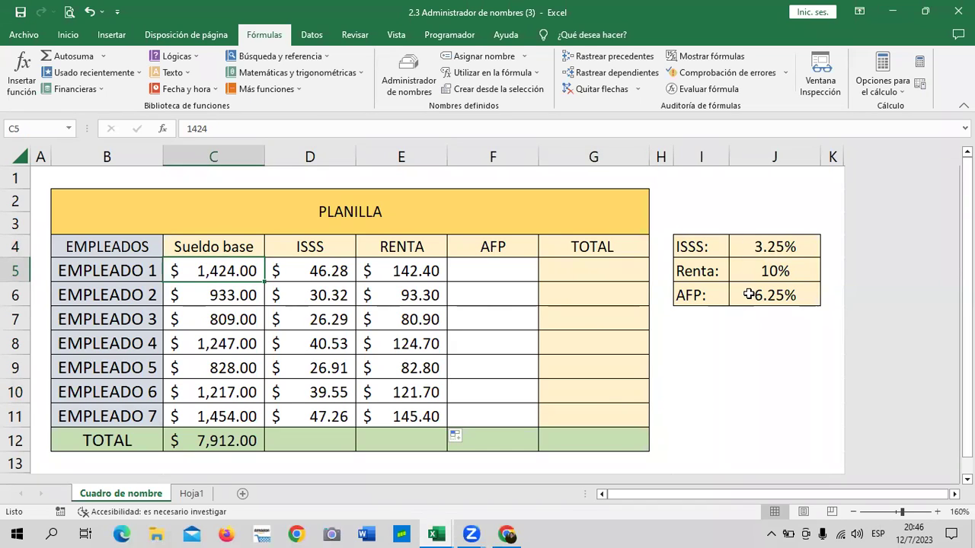
pyautogui.click(418, 271)
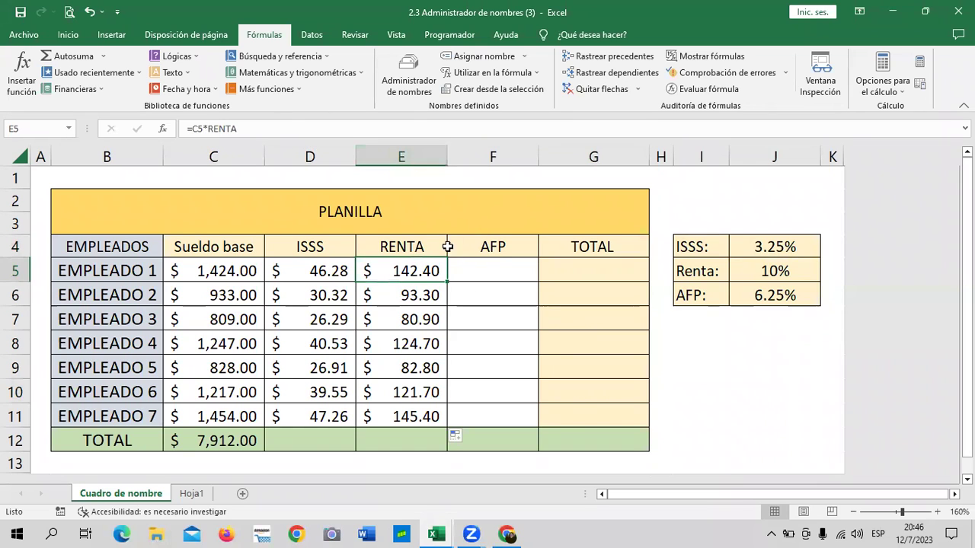
pyautogui.moveTo(416, 270); pyautogui.dragTo(442, 418)
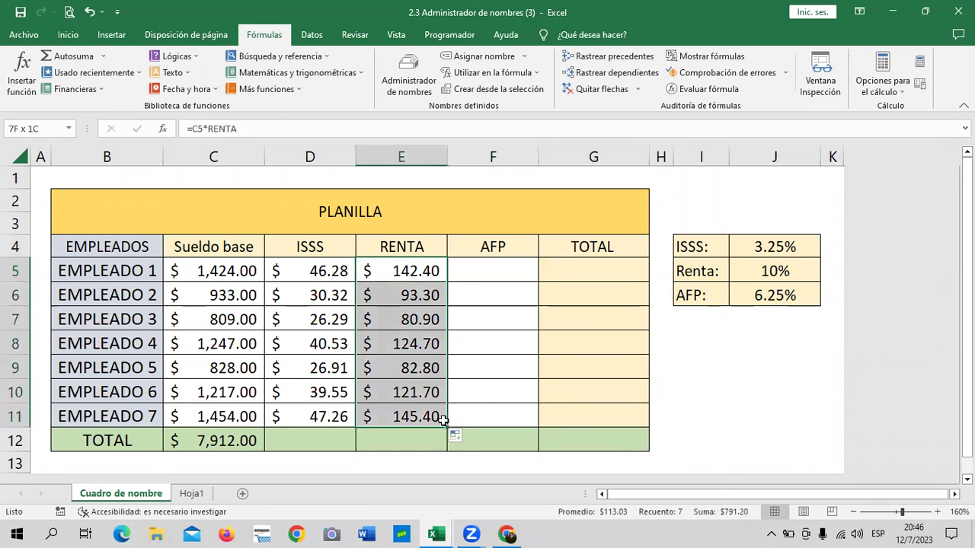
pyautogui.press('Delete')
pyautogui.click(550, 380)
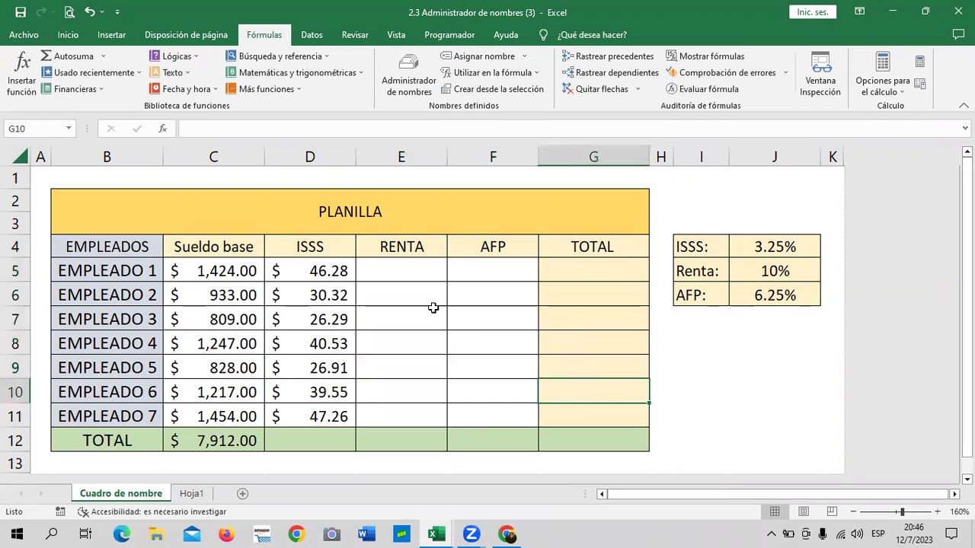
pyautogui.click(411, 272)
# Enter the formula =C5+RENTA in E5
pyautogui.write('=')
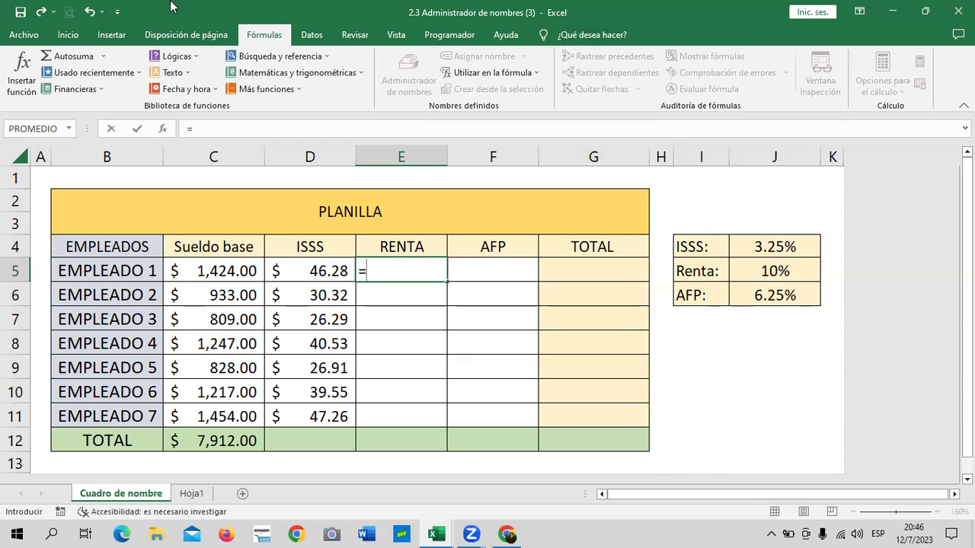
pyautogui.click(237, 269)
pyautogui.write('+')
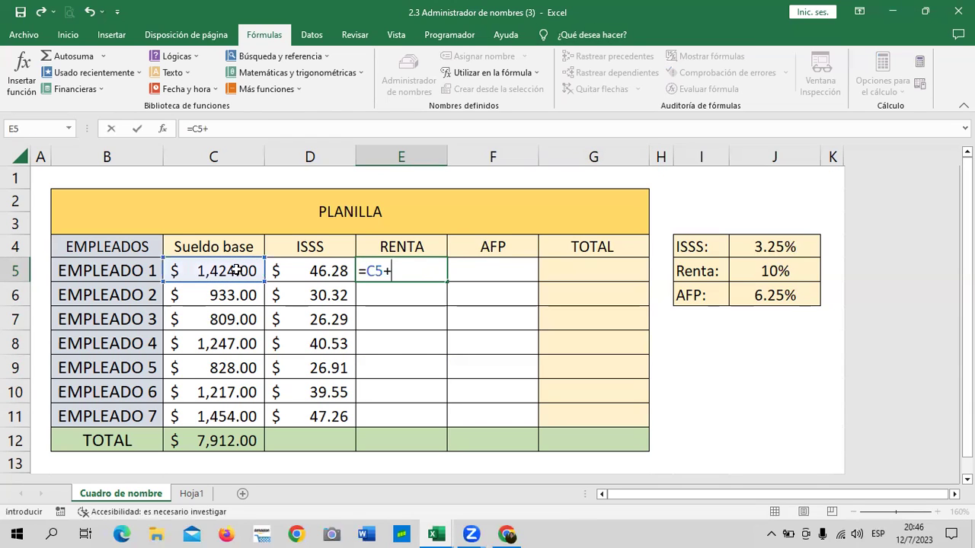
pyautogui.write('RE')
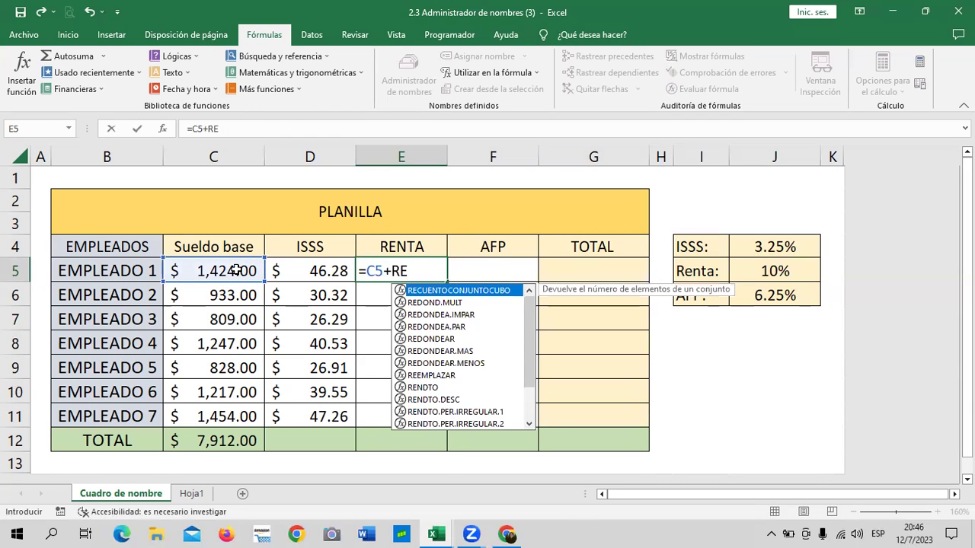
pyautogui.write('N')
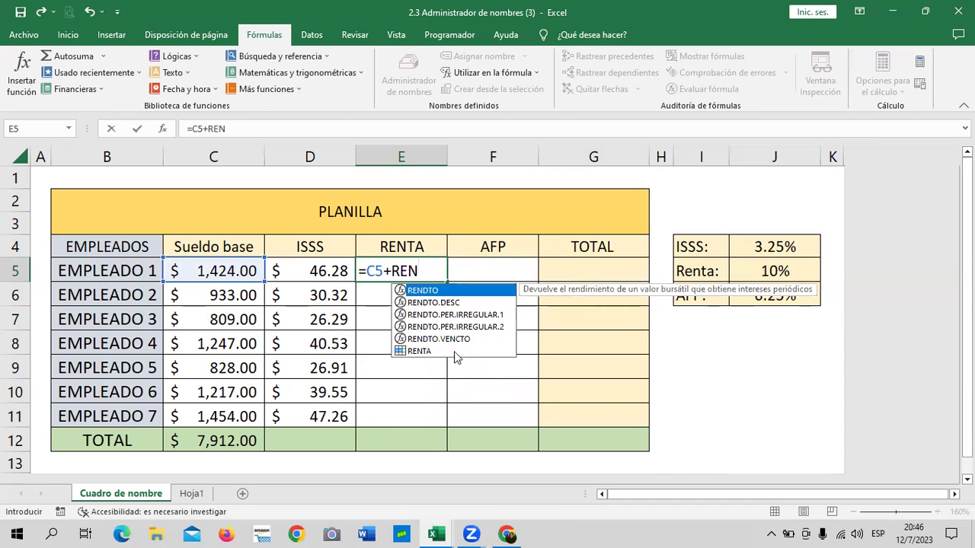
pyautogui.doubleClick(421, 350)
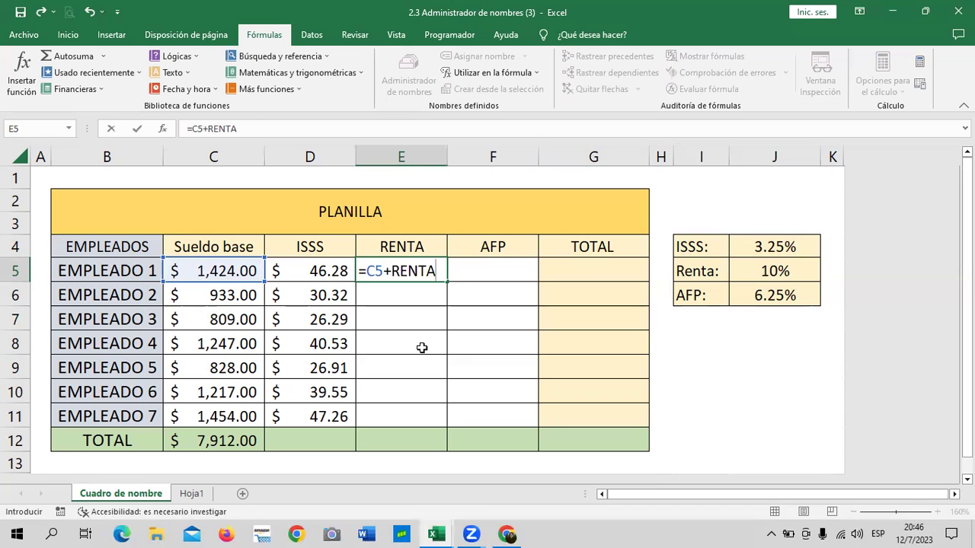
pyautogui.press('Return')
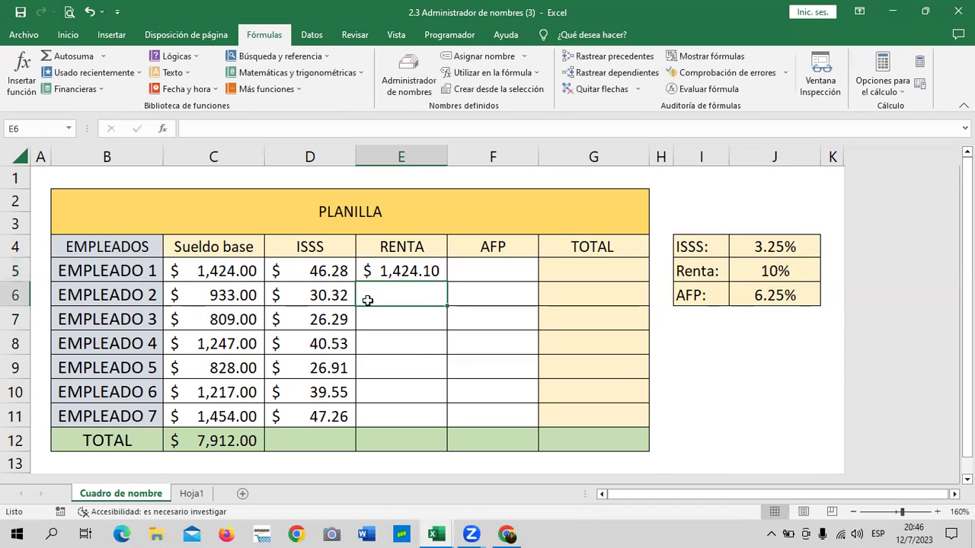
# Change E5's formula to =C5-RENTA so it shows $1,423.90
pyautogui.click(412, 270)
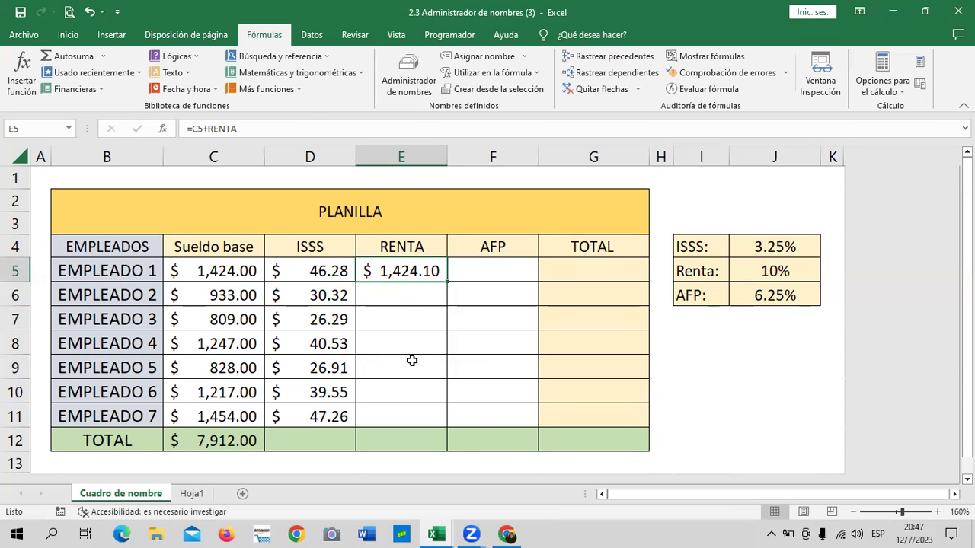
pyautogui.click(207, 130)
pyautogui.press('BackSpace')
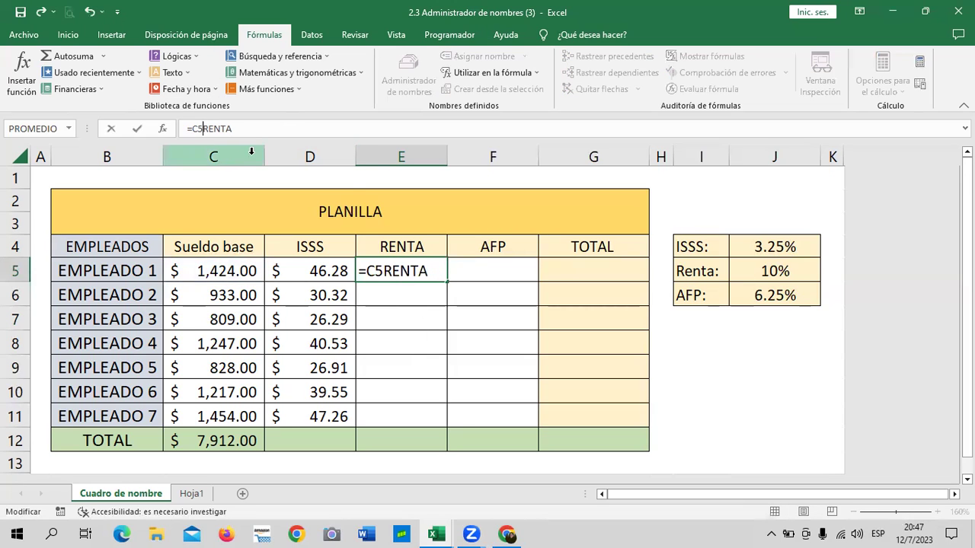
pyautogui.write('-')
pyautogui.press('Return')
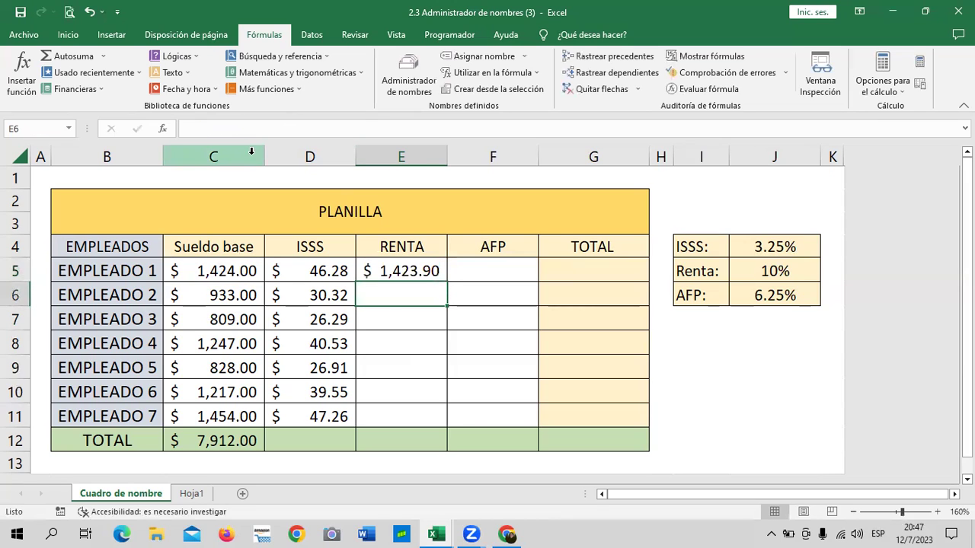
# Change E5's formula back to =C5+RENTA
pyautogui.click(416, 267)
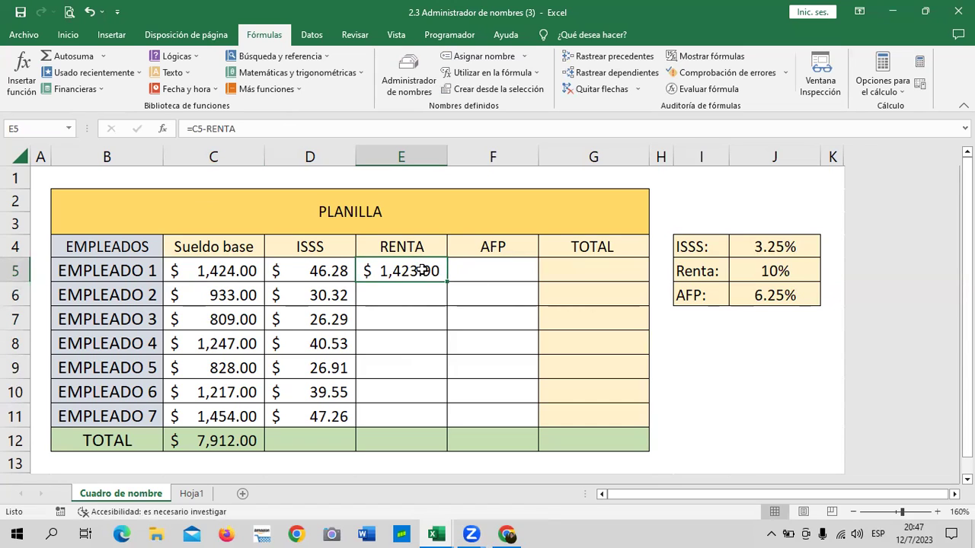
pyautogui.click(200, 129)
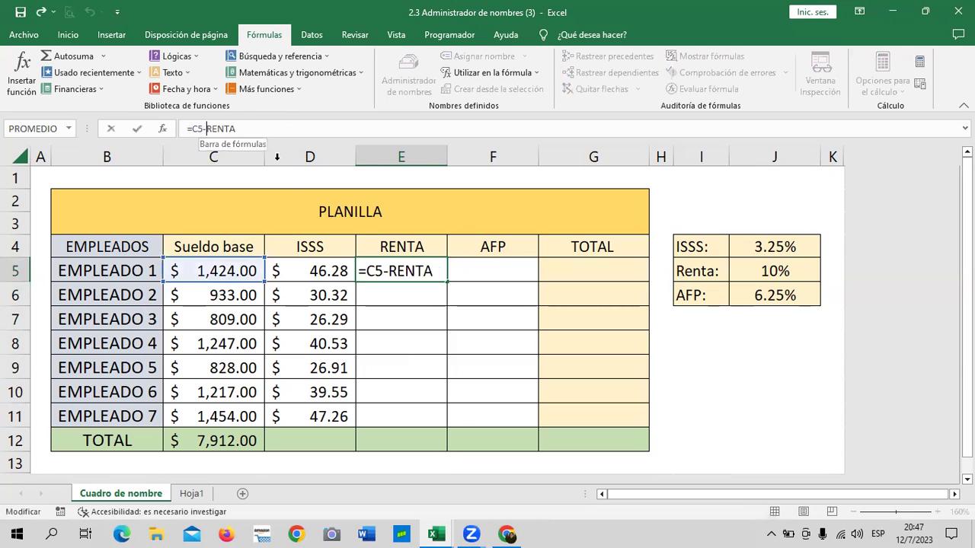
pyautogui.press('Delete')
pyautogui.write('+')
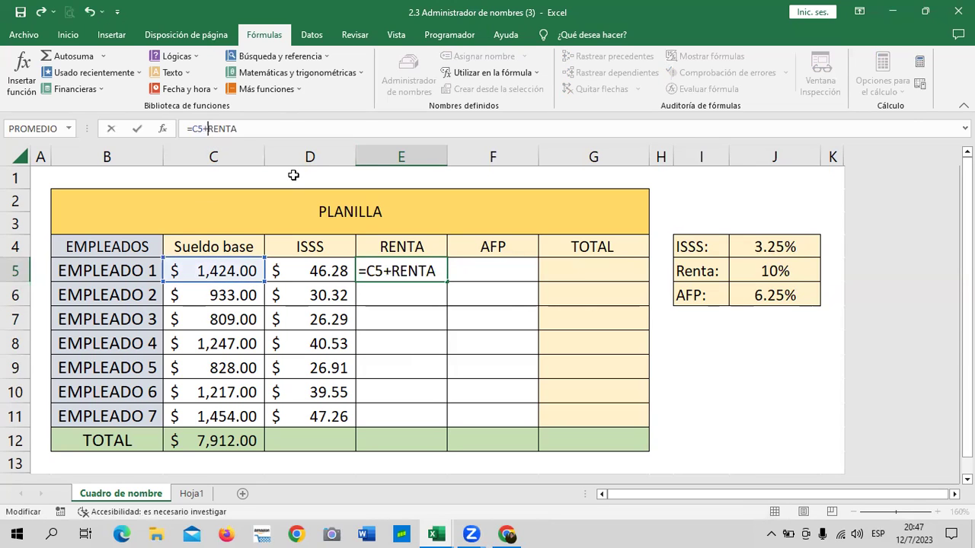
pyautogui.press('Return')
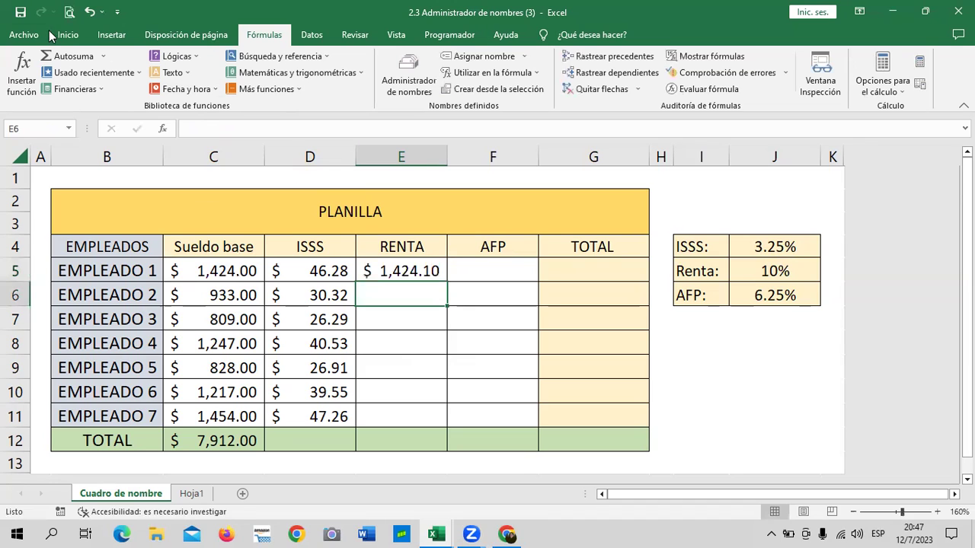
# Replace the plus with a multiplication so E5 reads =C5*RENTA, showing $142.40
pyautogui.click(439, 275)
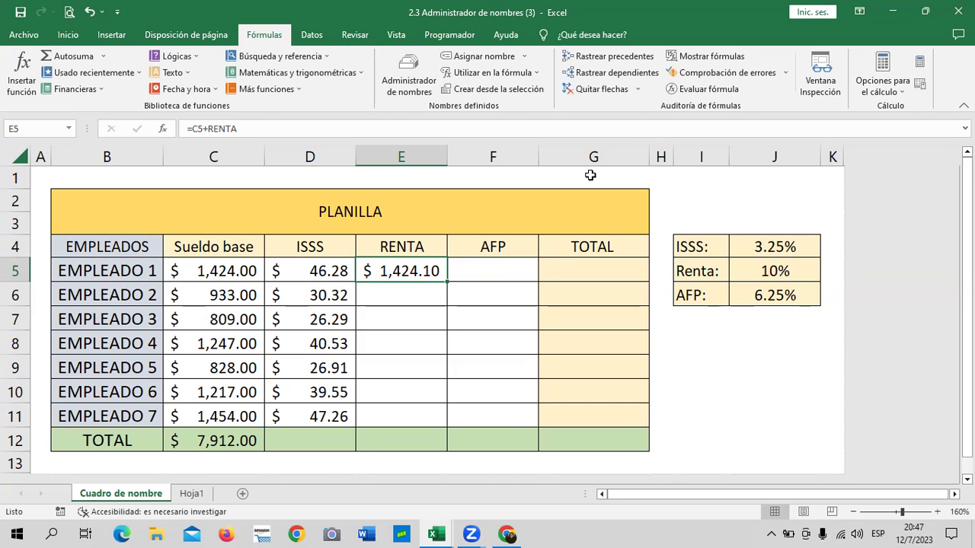
pyautogui.click(207, 129)
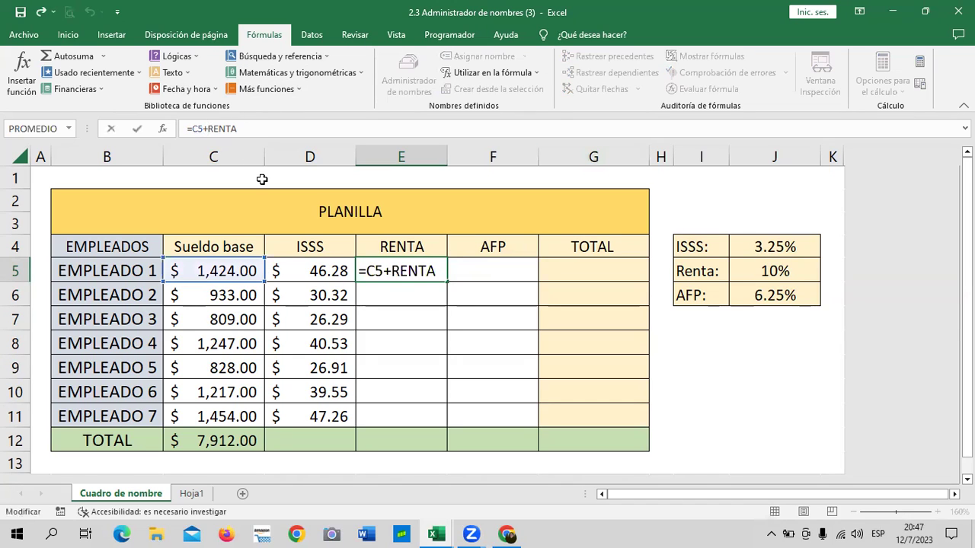
pyautogui.press('BackSpace')
pyautogui.write('*')
pyautogui.press('Return')
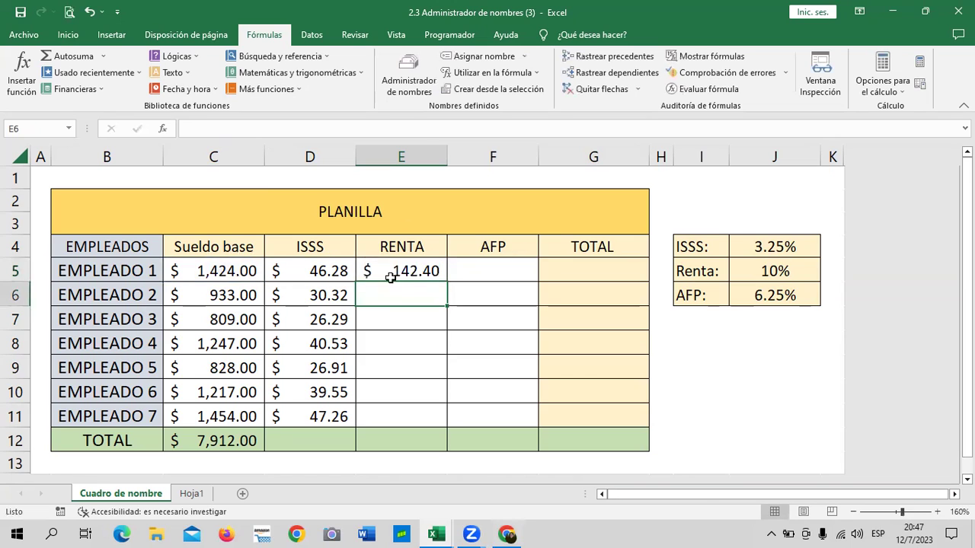
# Copy E5's =C5*RENTA formula down to E11, giving $142.40 through $145.40
pyautogui.click(391, 272)
pyautogui.moveTo(447, 282); pyautogui.dragTo(448, 424)
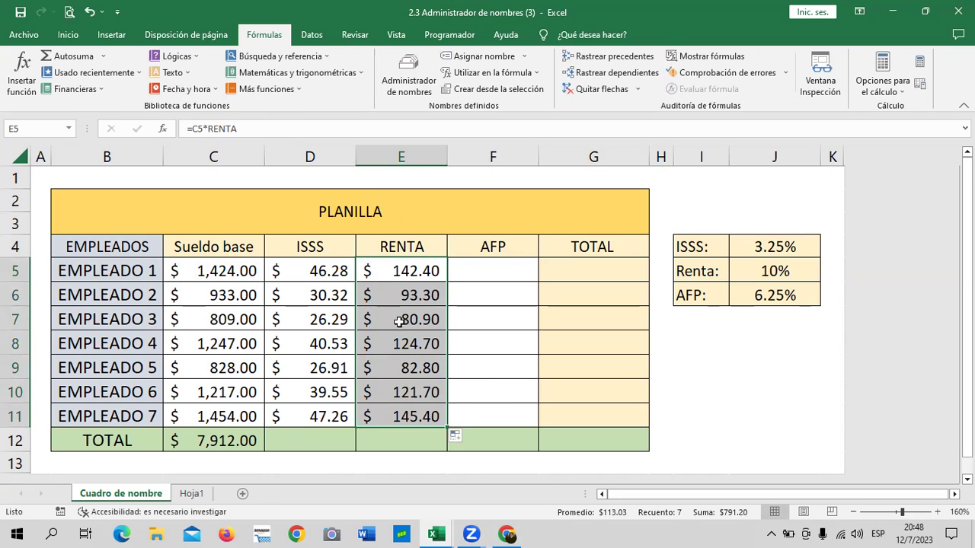
pyautogui.click(533, 406)
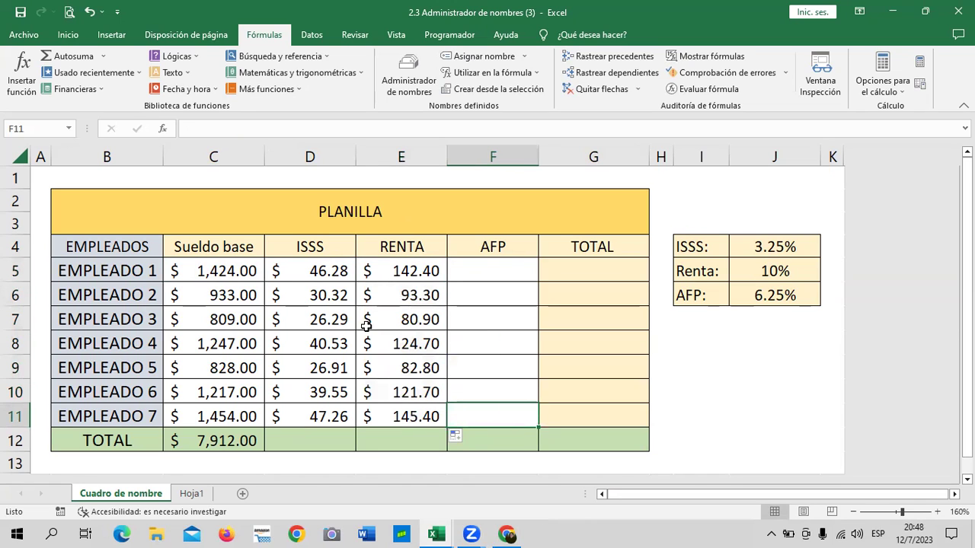
pyautogui.click(551, 372)
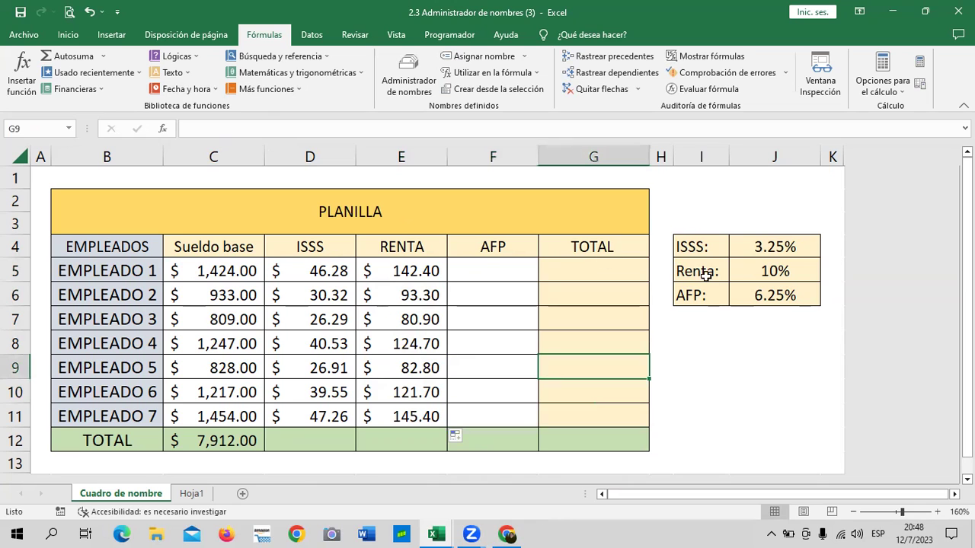
pyautogui.click(407, 75)
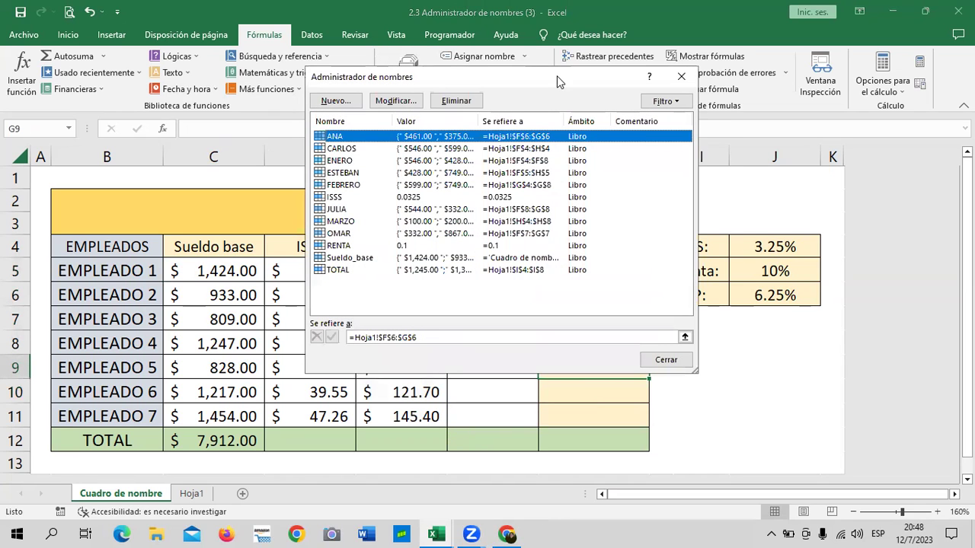
pyautogui.moveTo(557, 82); pyautogui.dragTo(575, 82)
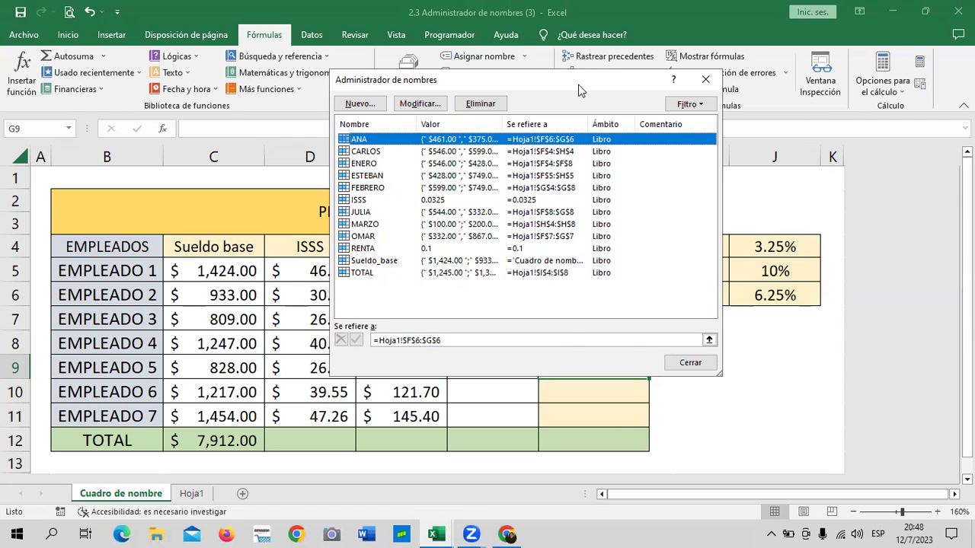
pyautogui.moveTo(578, 90); pyautogui.dragTo(780, 165)
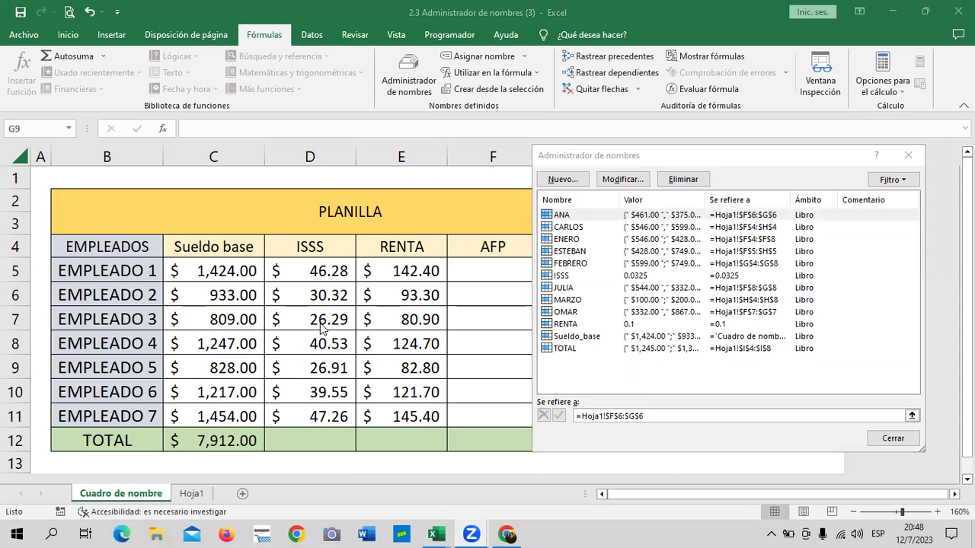
pyautogui.moveTo(805, 155); pyautogui.dragTo(616, 119)
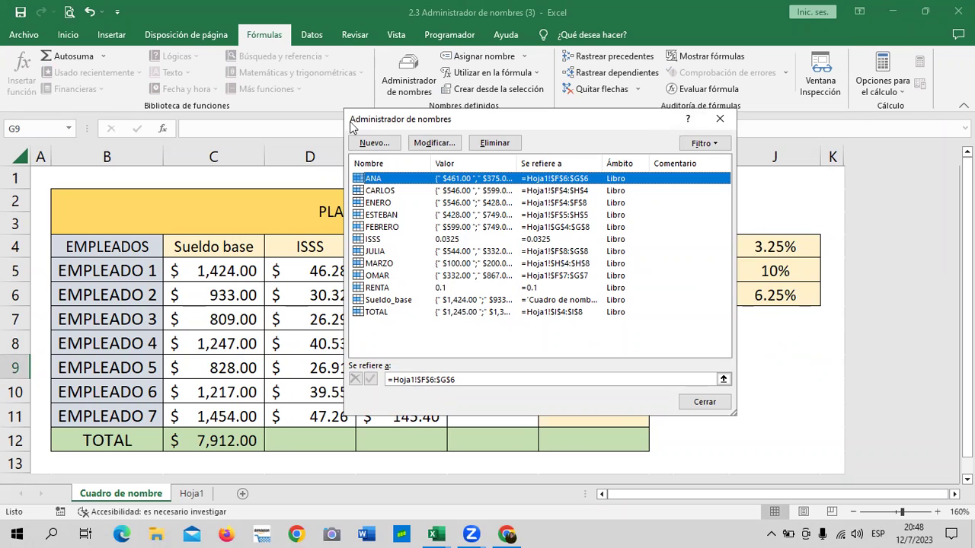
pyautogui.press('Escape')
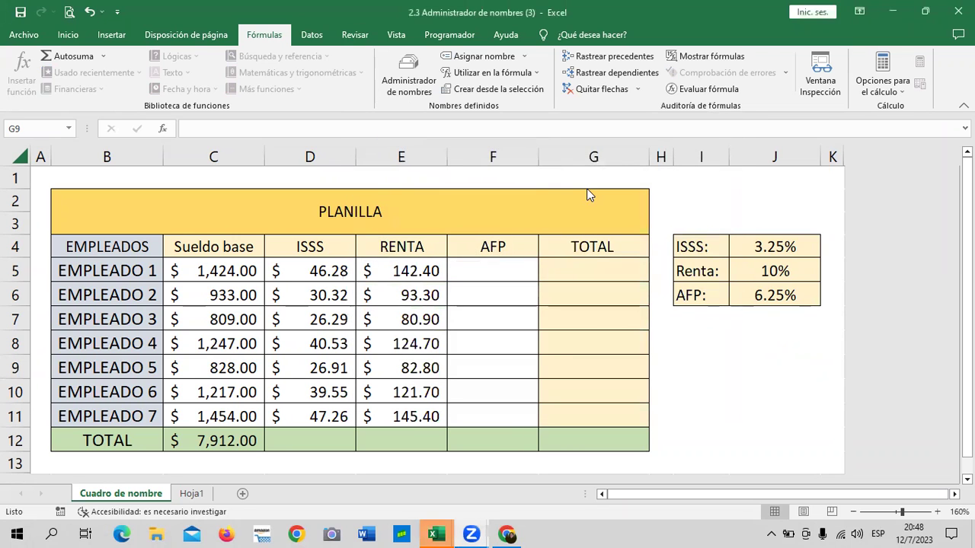
# Set the new name AFP to refer to 6.25% and close the Name Manager
pyautogui.moveTo(432, 534)
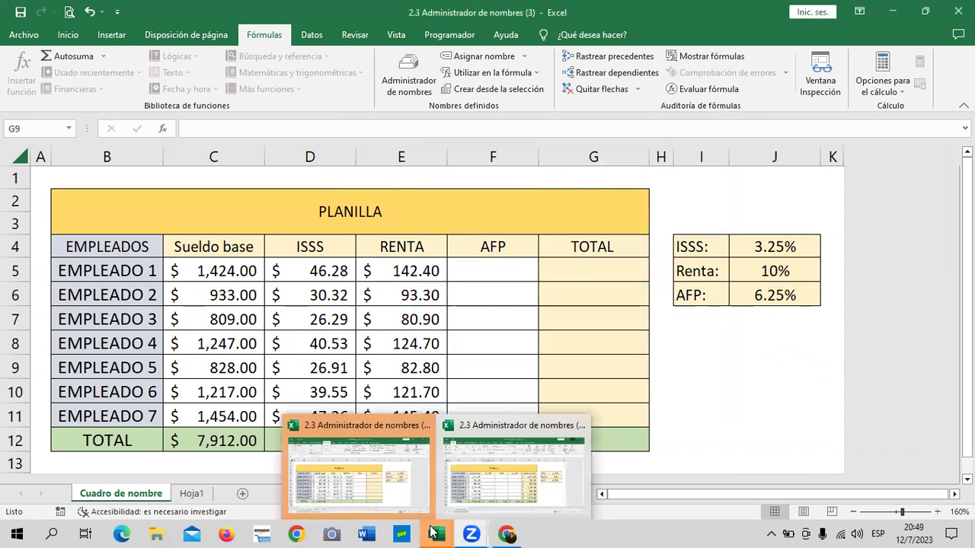
pyautogui.click(393, 479)
pyautogui.write('AFP')
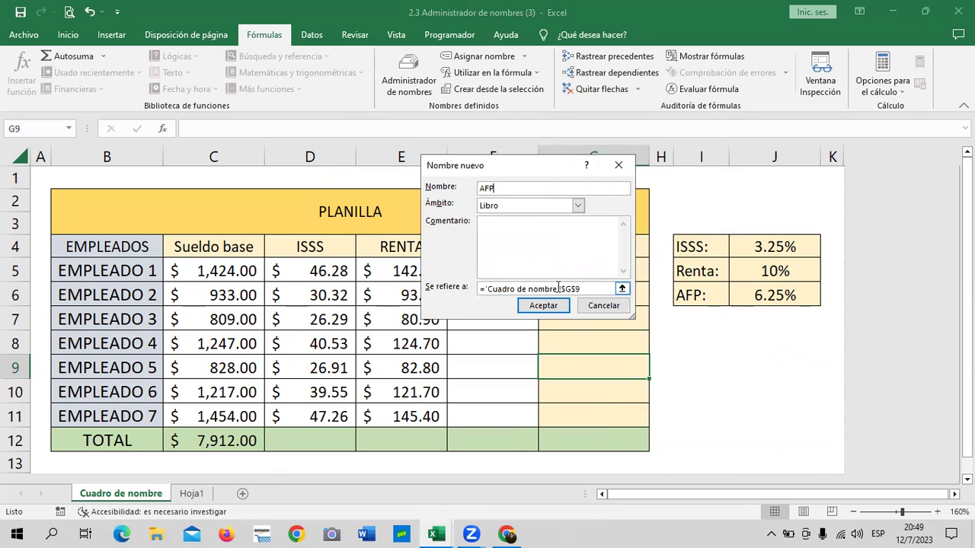
pyautogui.moveTo(602, 289); pyautogui.dragTo(476, 289)
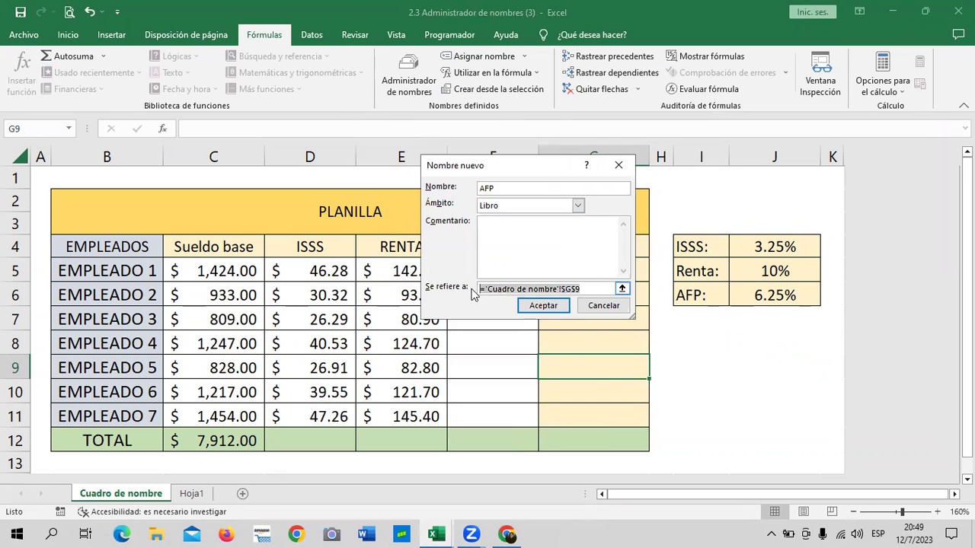
pyautogui.press('Delete')
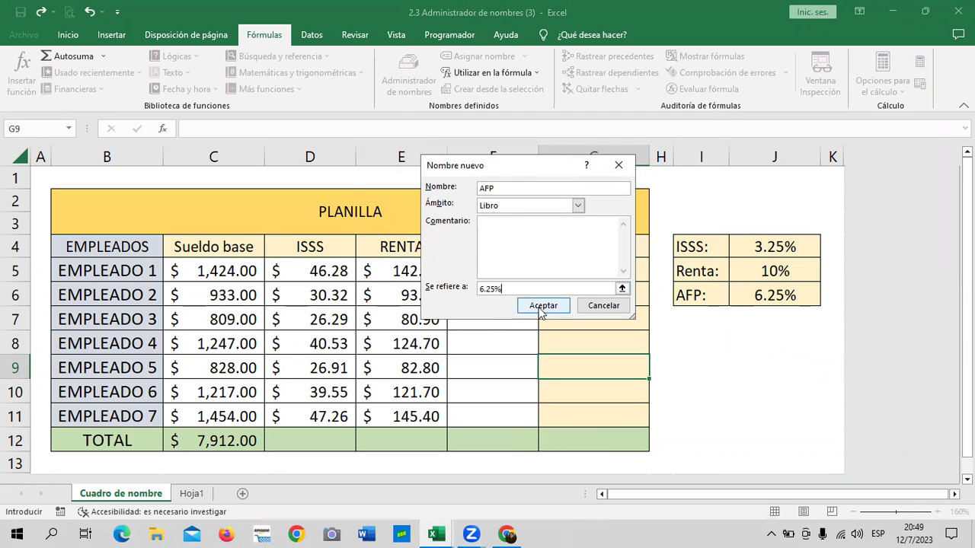
pyautogui.click(543, 306)
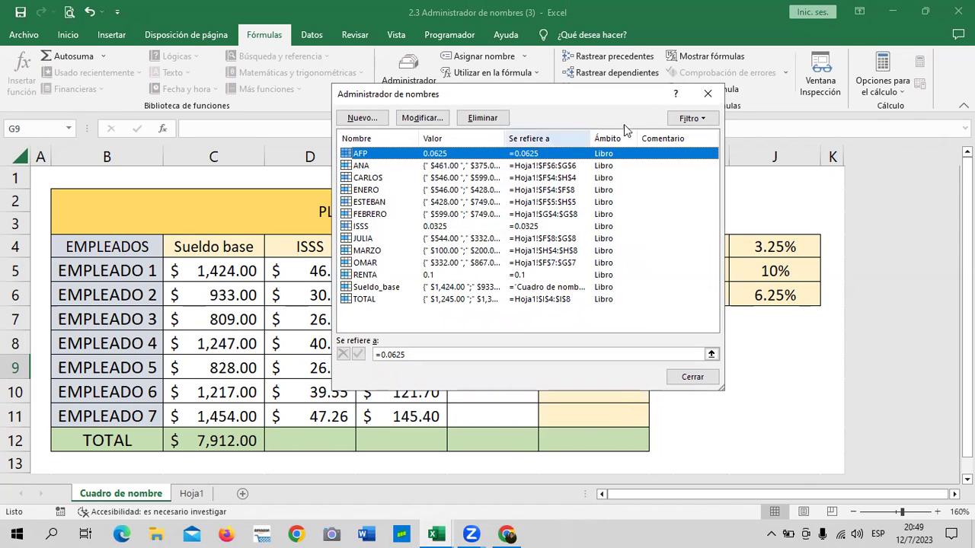
pyautogui.click(693, 377)
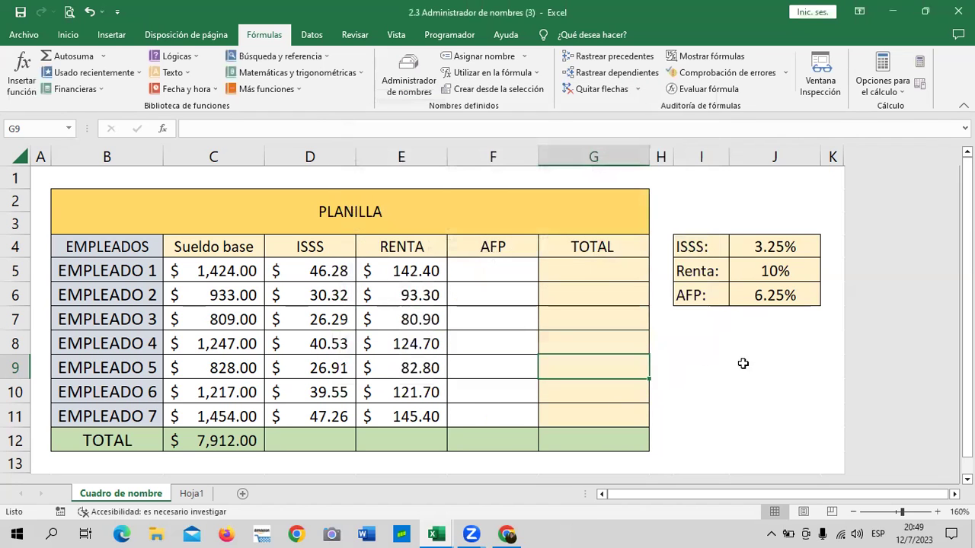
# Enter a trial =C5*AFP formula in I9 and widen column I to fit it
pyautogui.click(743, 364)
pyautogui.scroll(-2, 540, 327)
pyautogui.scroll(-1, 542, 348)
pyautogui.scroll(3, 564, 348)
pyautogui.click(705, 366)
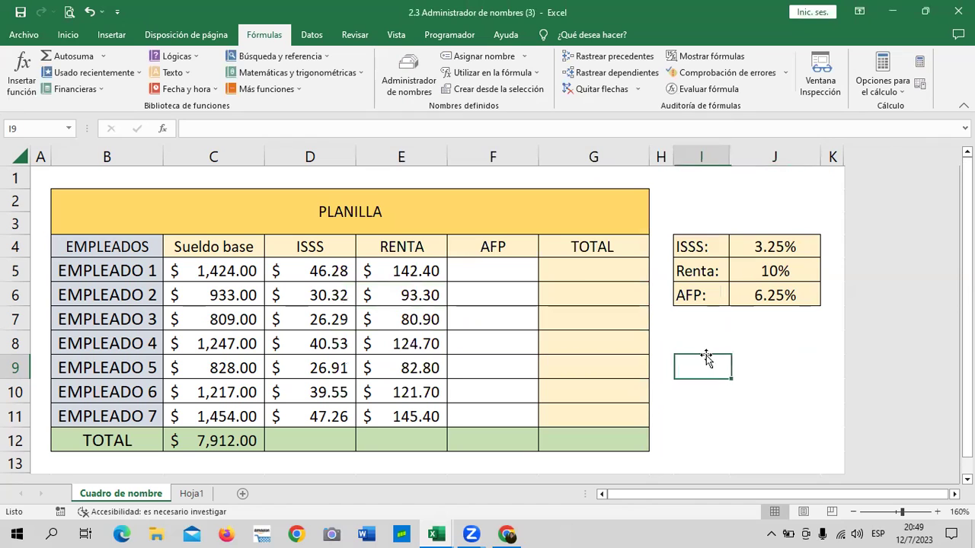
pyautogui.write('=')
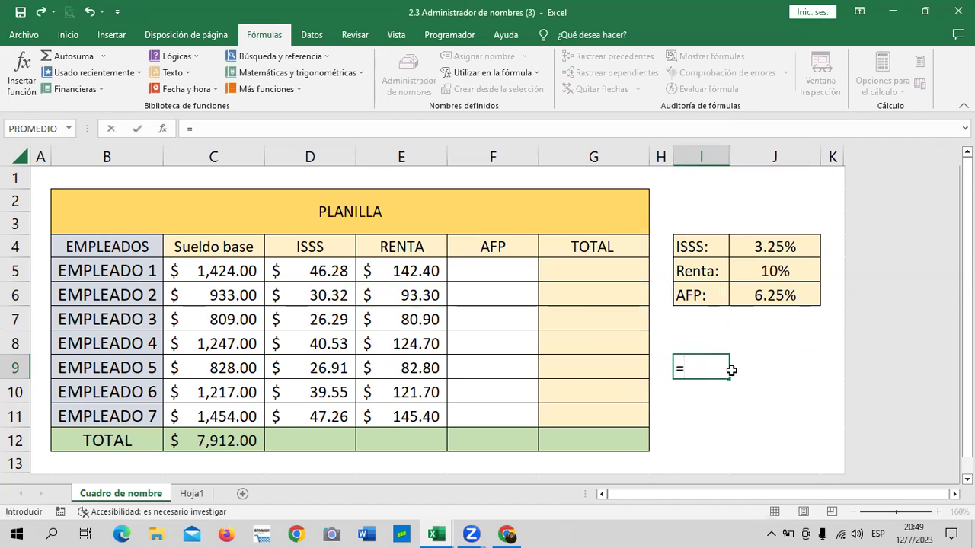
pyautogui.click(204, 272)
pyautogui.write('*')
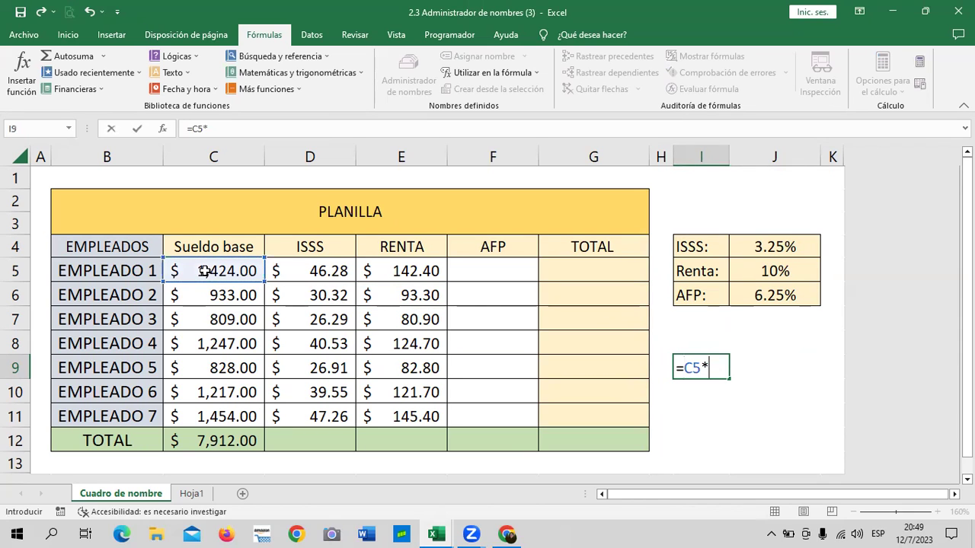
pyautogui.write('AF')
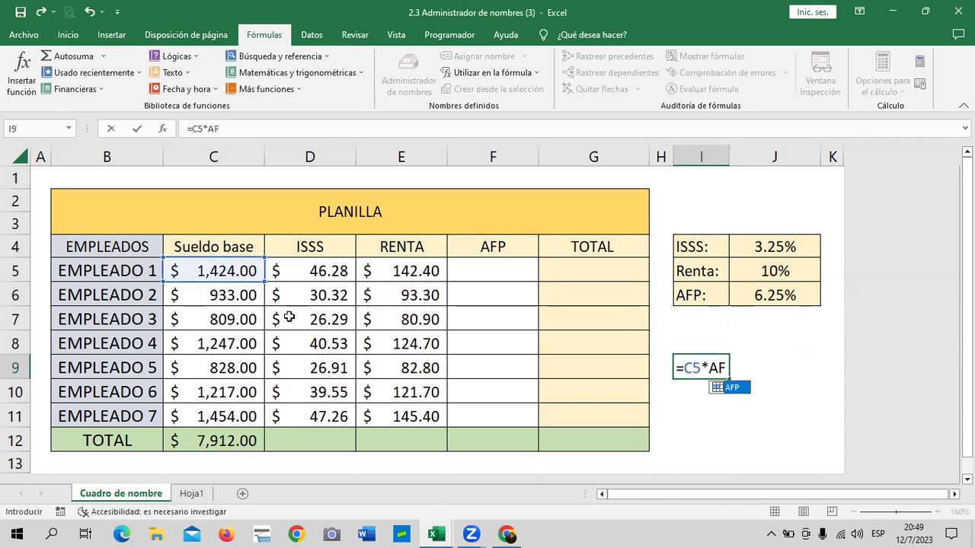
pyautogui.write('P')
pyautogui.hotkey('ctrl', 'Return')
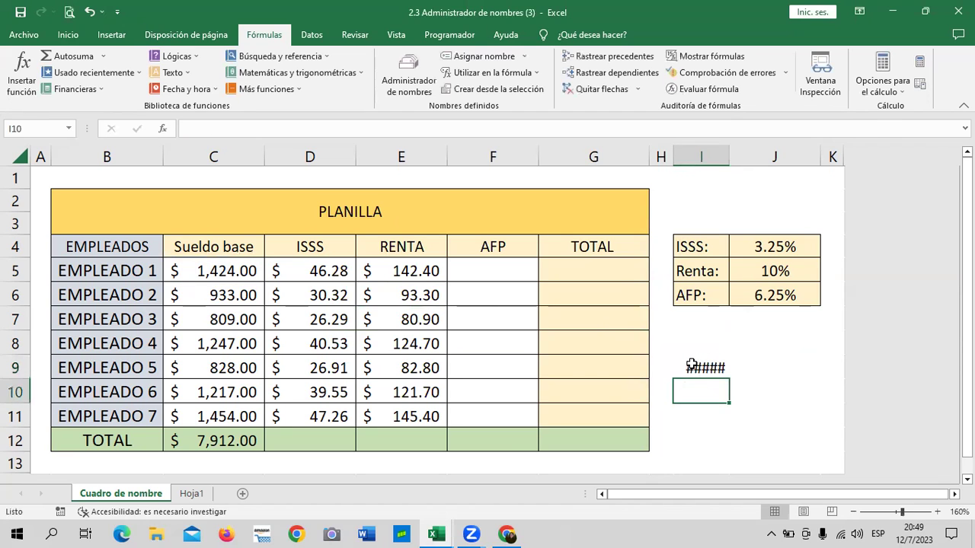
pyautogui.moveTo(729, 156); pyautogui.dragTo(754, 150)
# Delete the trial formula from I9 and switch to the Hoja1 sheet
pyautogui.click(781, 416)
pyautogui.click(728, 373)
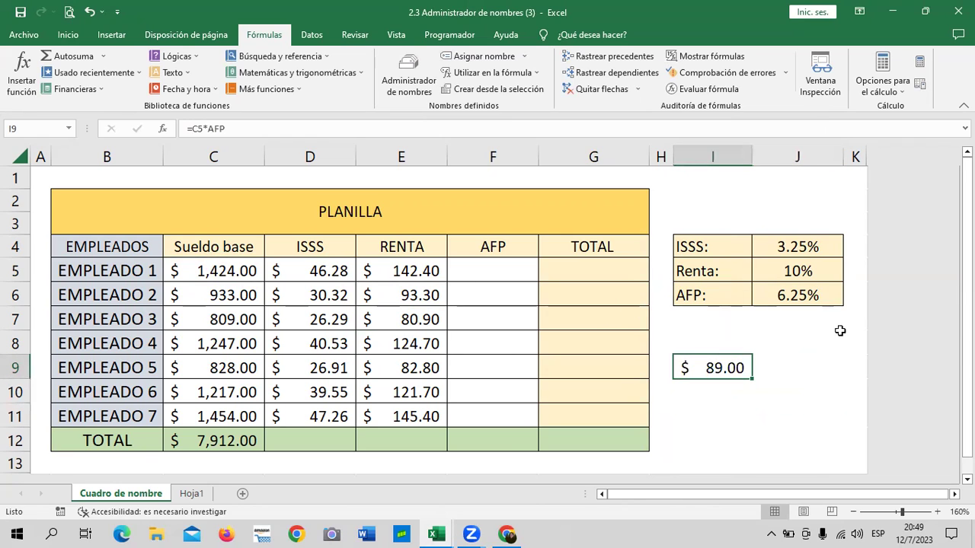
pyautogui.click(173, 275)
pyautogui.click(707, 369)
pyautogui.press('Delete')
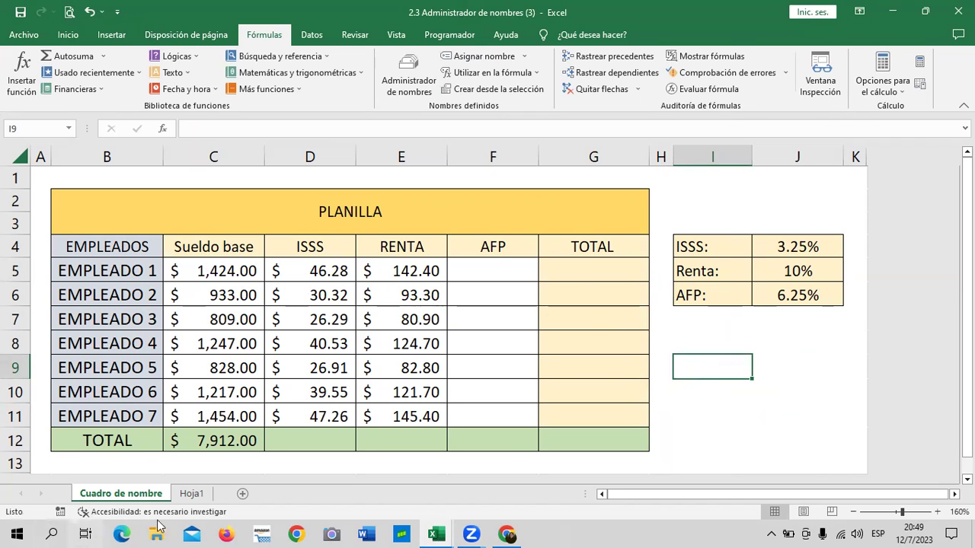
pyautogui.click(192, 496)
# Enter =I4*ISSS in J4 for CARLOS, using the ISSS name from autocomplete
pyautogui.moveTo(646, 312); pyautogui.dragTo(646, 323)
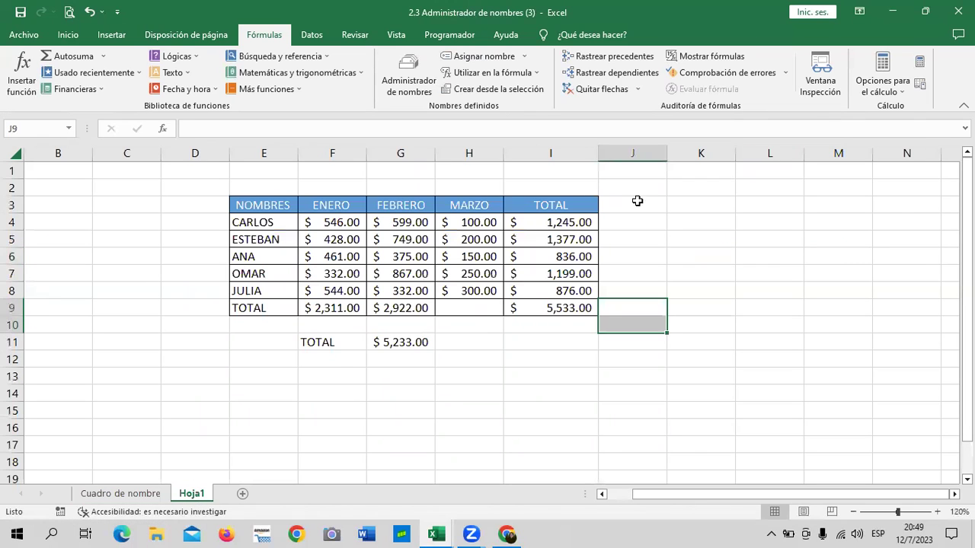
pyautogui.click(563, 223)
pyautogui.click(642, 220)
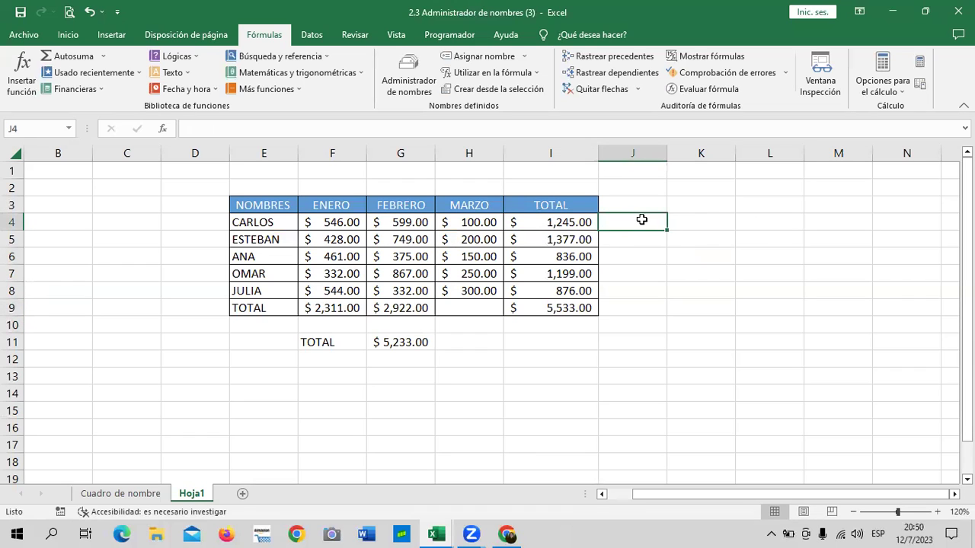
pyautogui.write('=')
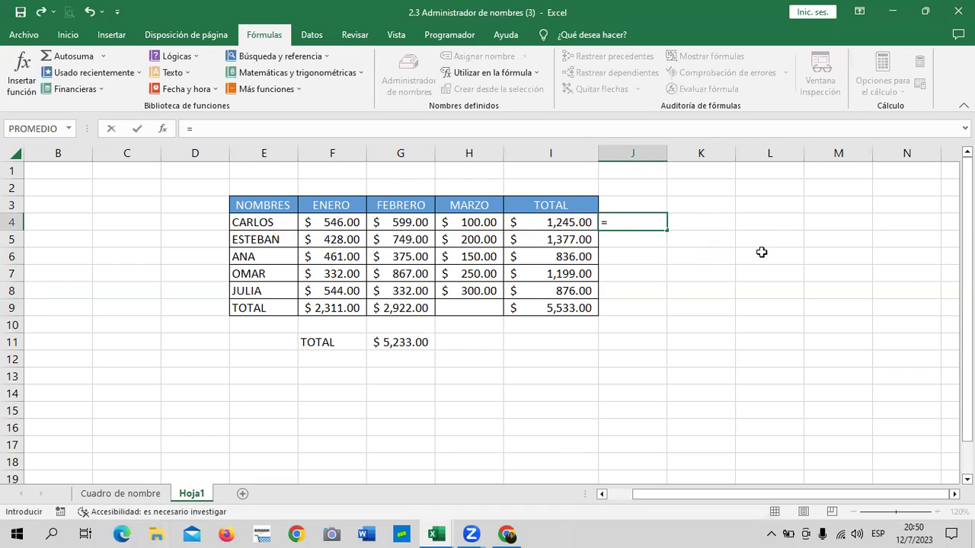
pyautogui.click(549, 223)
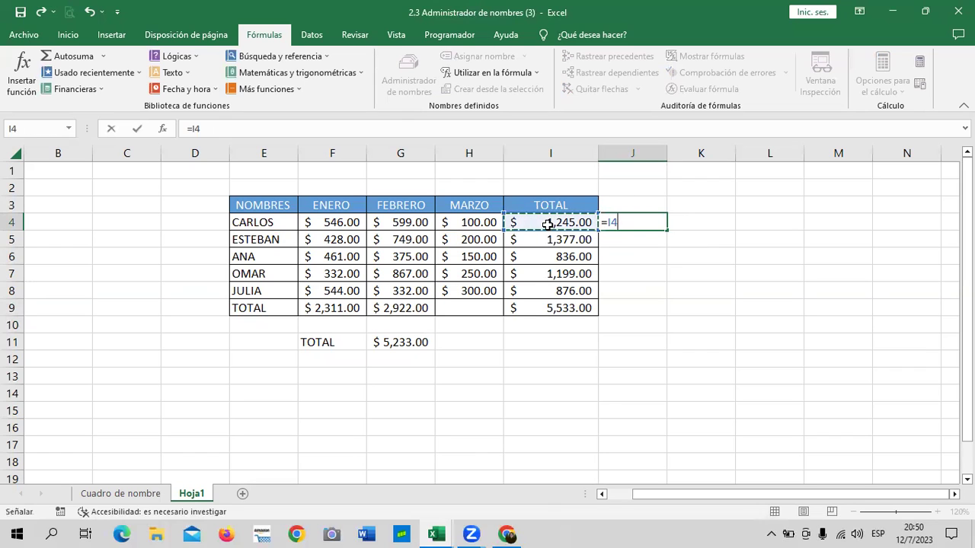
pyautogui.write('*ISS')
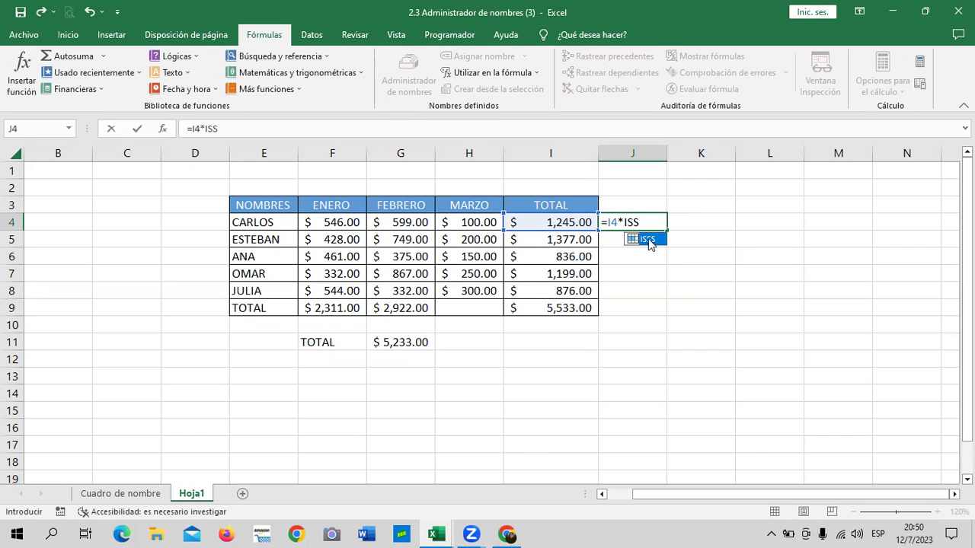
pyautogui.doubleClick(646, 239)
pyautogui.press('Return')
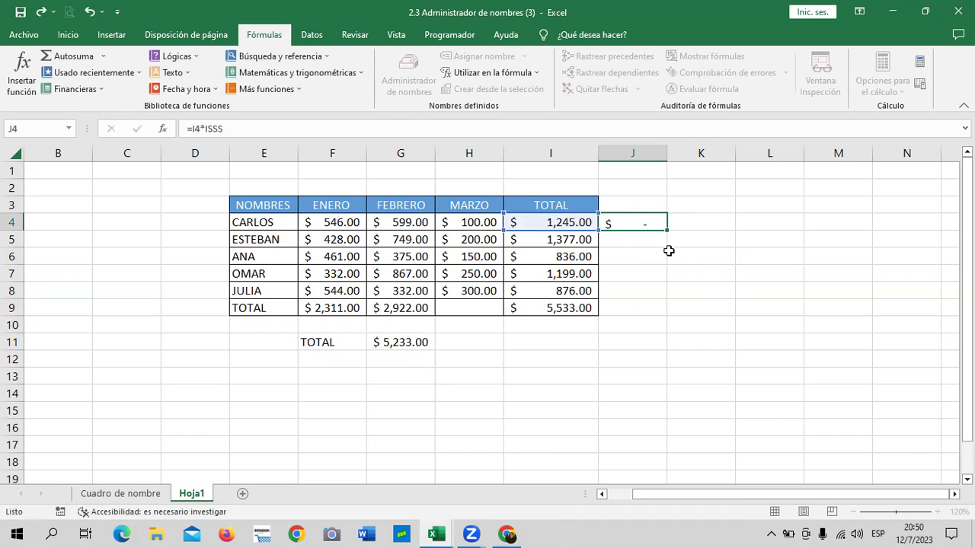
# Copy the ISSS formula from J4 down to J8, giving 40.46 through 28.47
pyautogui.click(644, 221)
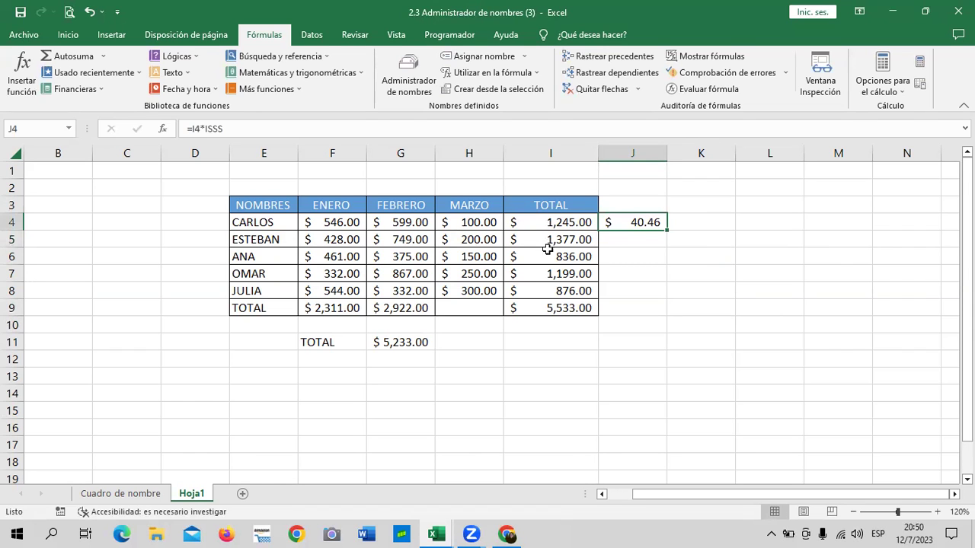
pyautogui.click(128, 495)
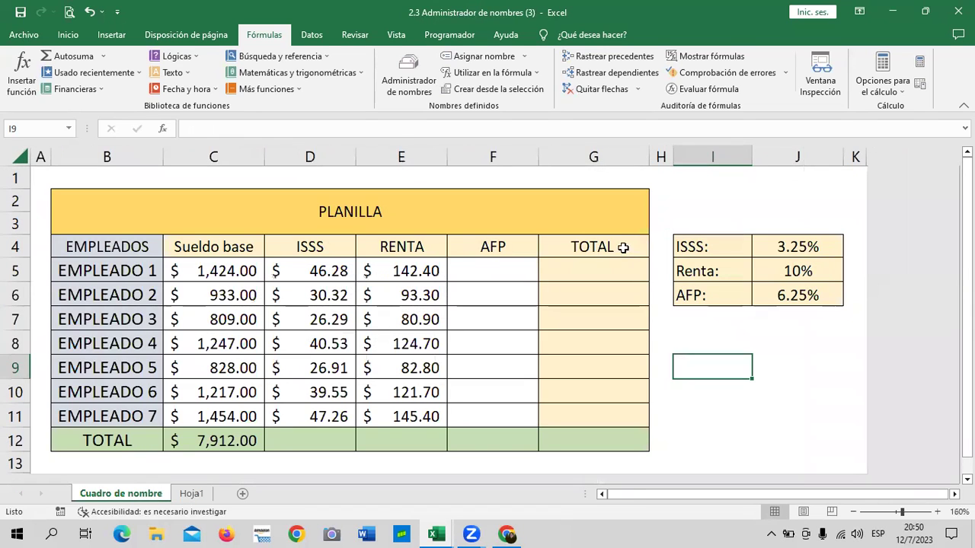
pyautogui.click(191, 494)
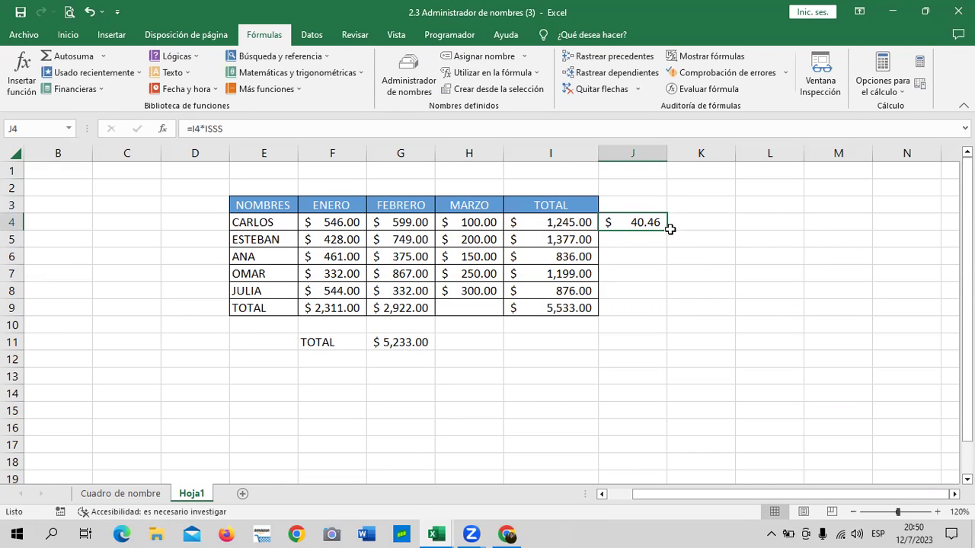
pyautogui.moveTo(668, 231); pyautogui.dragTo(660, 294)
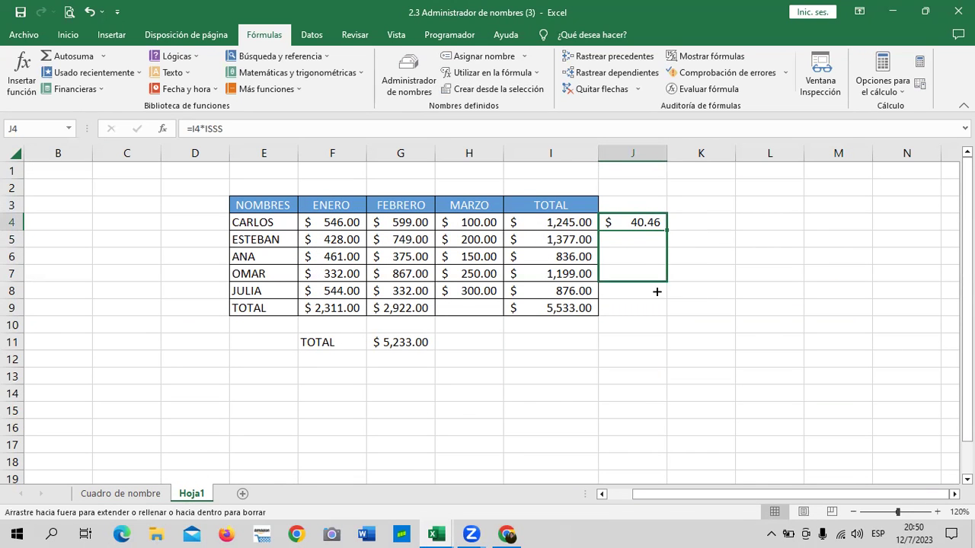
pyautogui.click(740, 277)
pyautogui.click(636, 222)
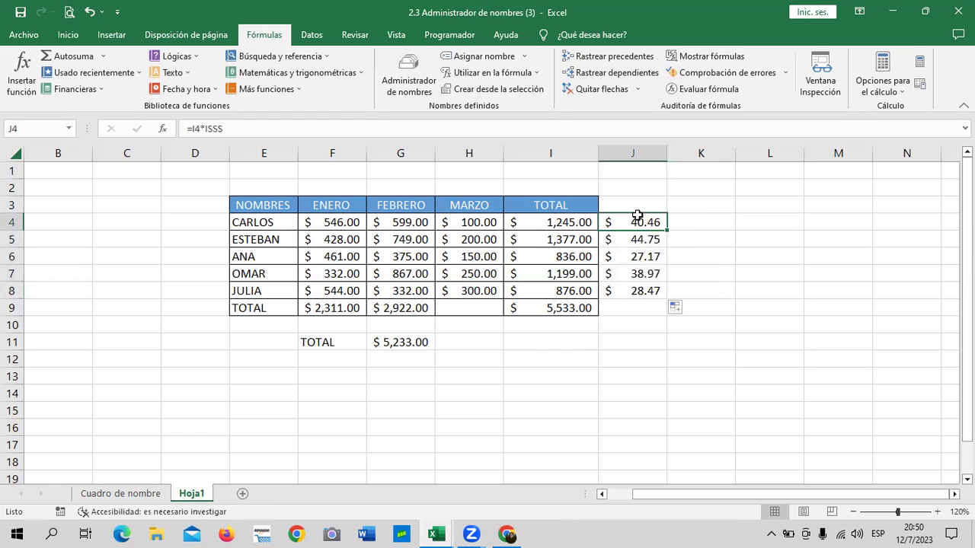
pyautogui.click(563, 222)
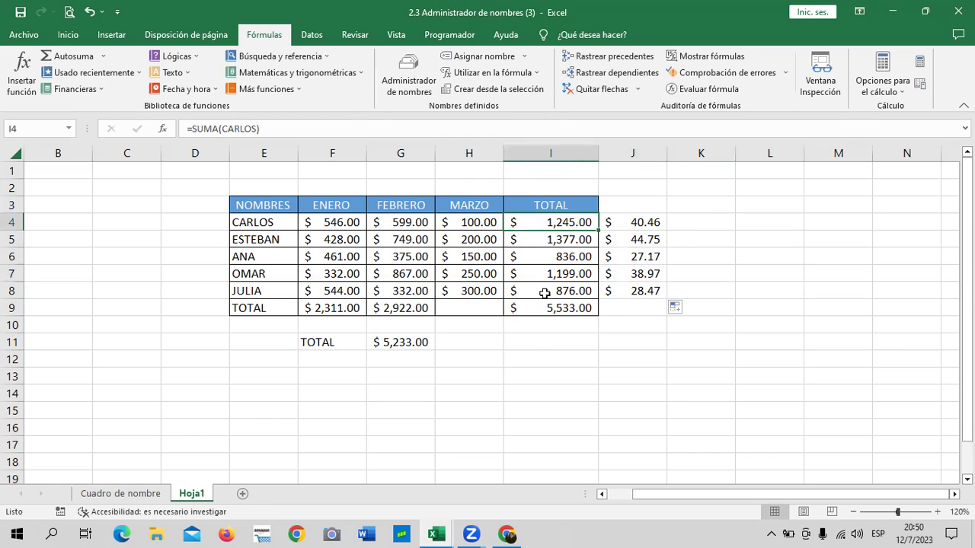
pyautogui.click(649, 223)
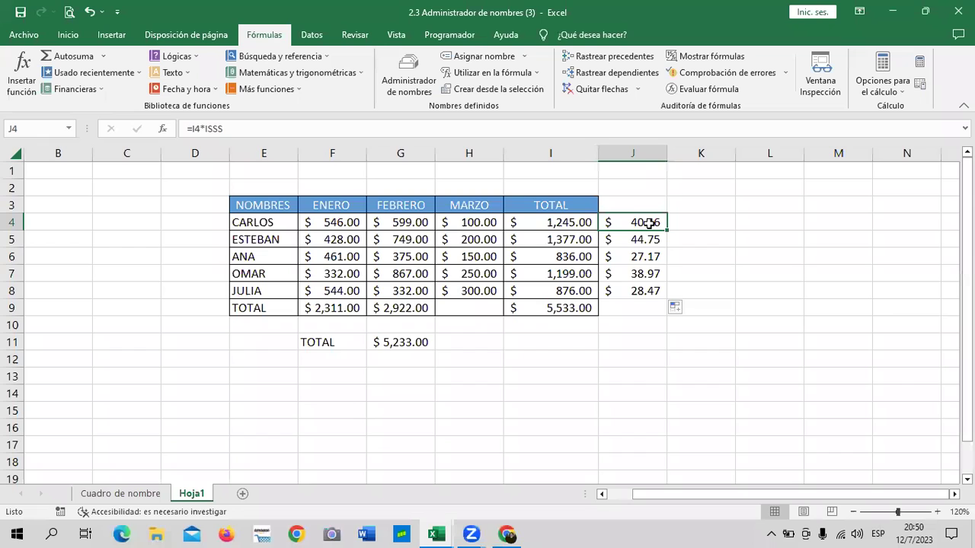
# Enter =I4*RENTA in K4 and fill it down to K8 (124.50 to 87.60)
pyautogui.click(693, 221)
pyautogui.write('=')
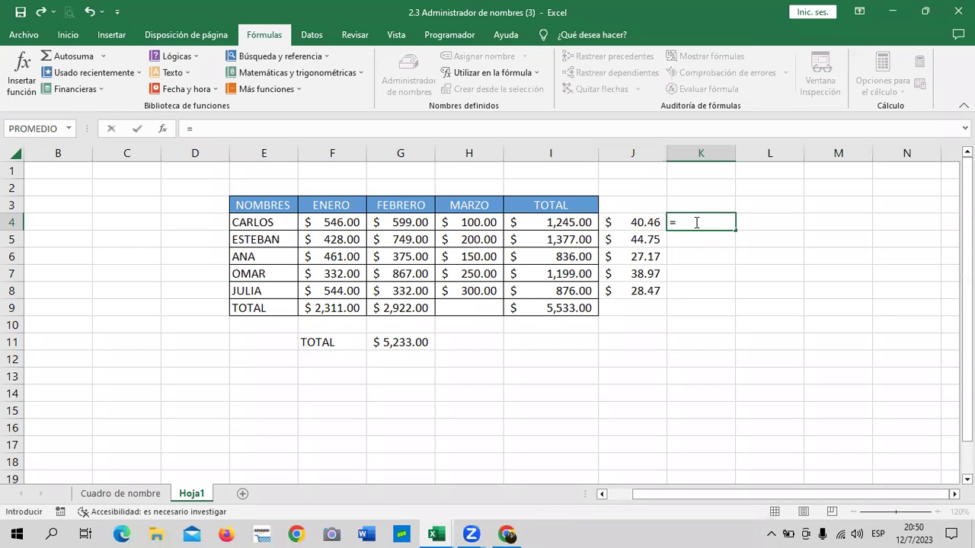
pyautogui.click(546, 225)
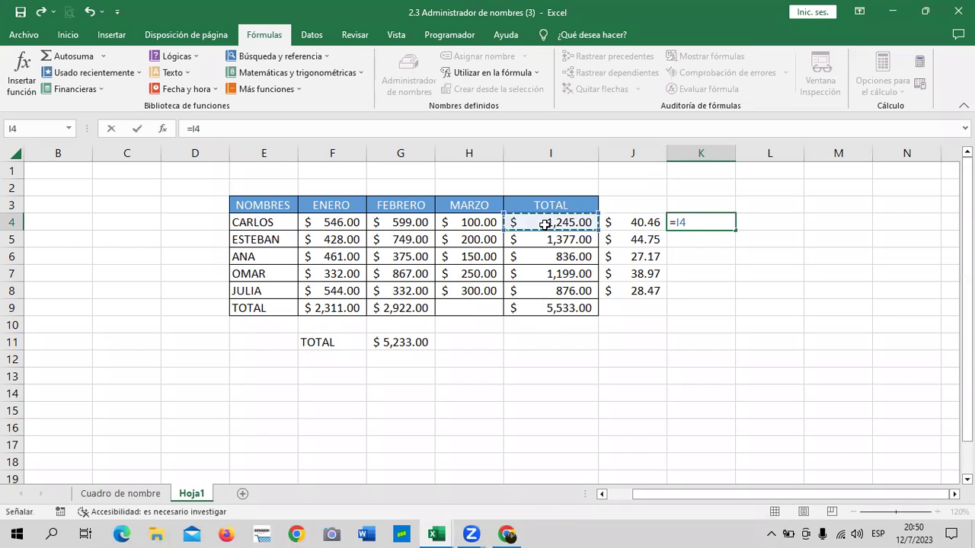
pyautogui.write('*')
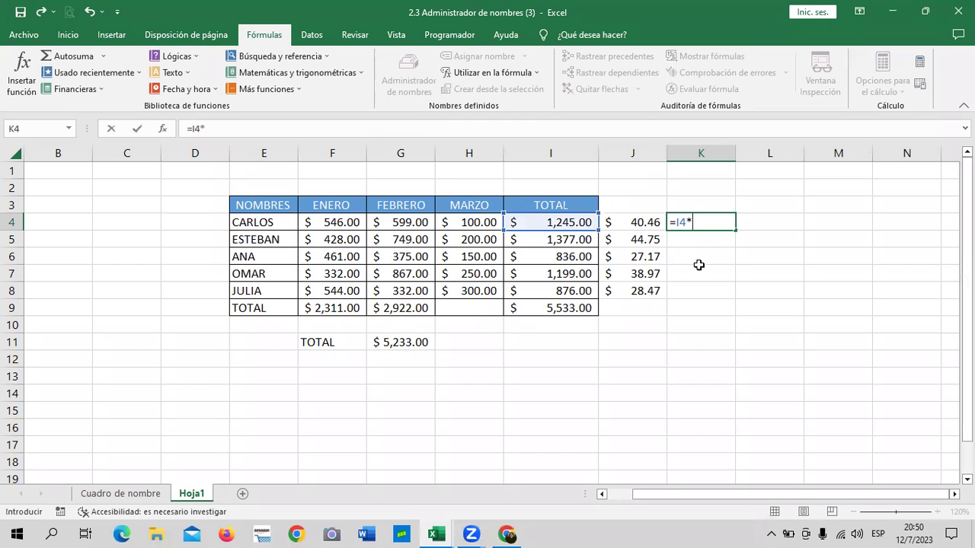
pyautogui.write('RE')
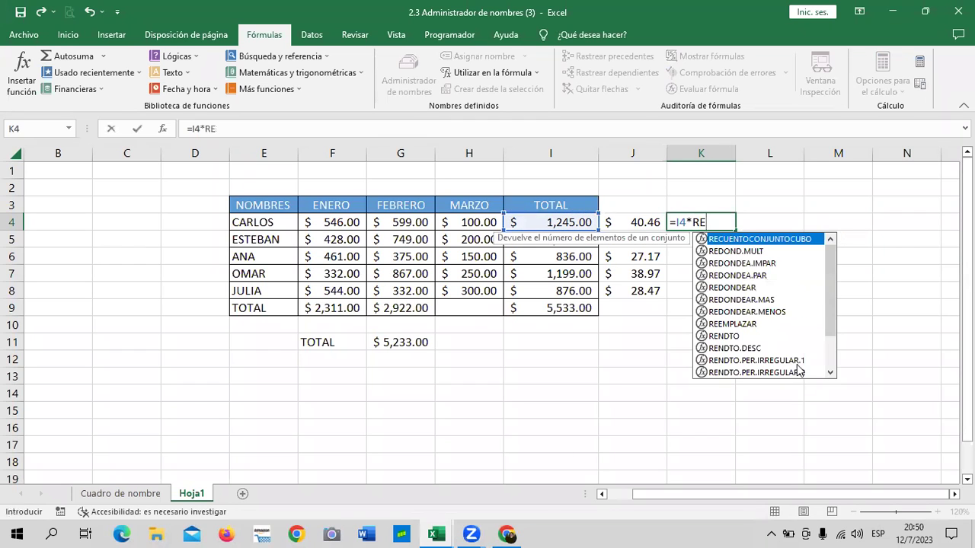
pyautogui.write('NT')
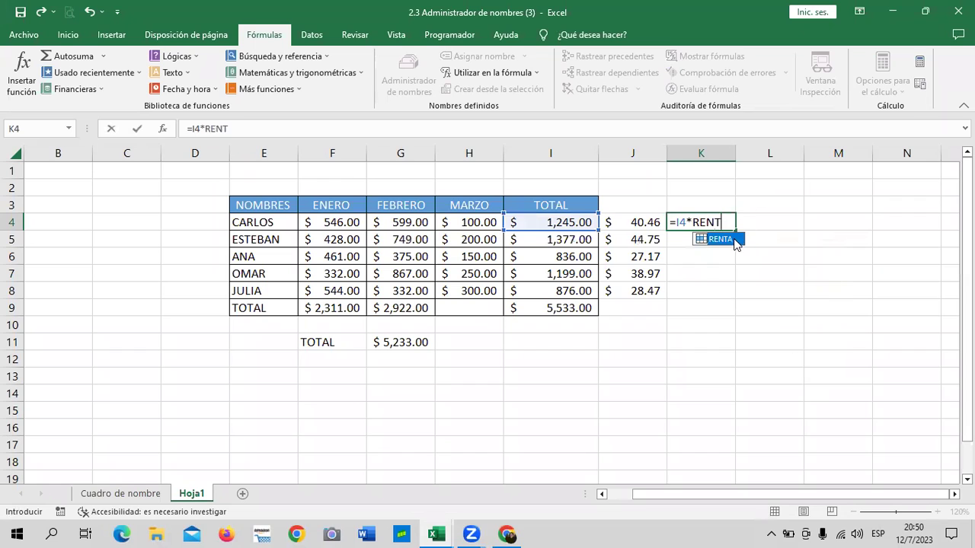
pyautogui.write('A')
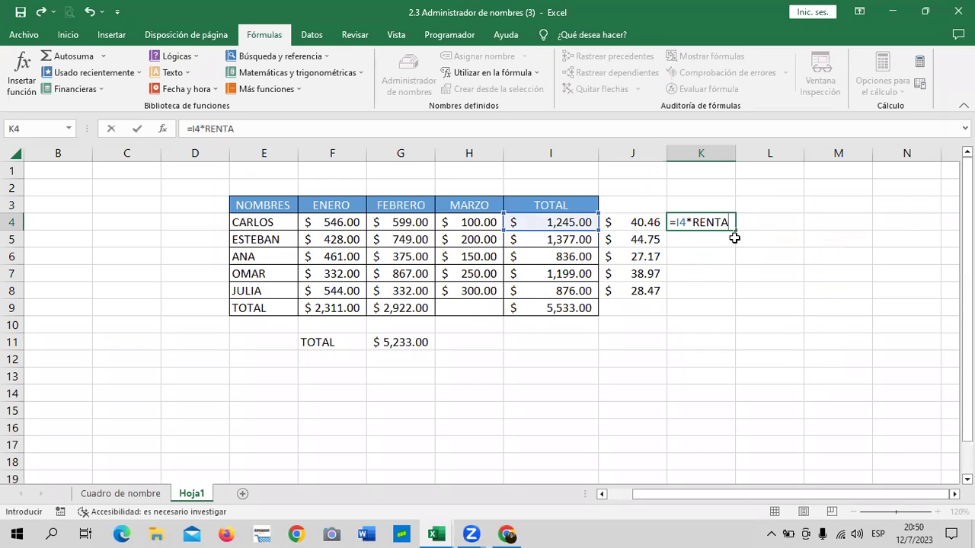
pyautogui.press('Return')
pyautogui.click(719, 218)
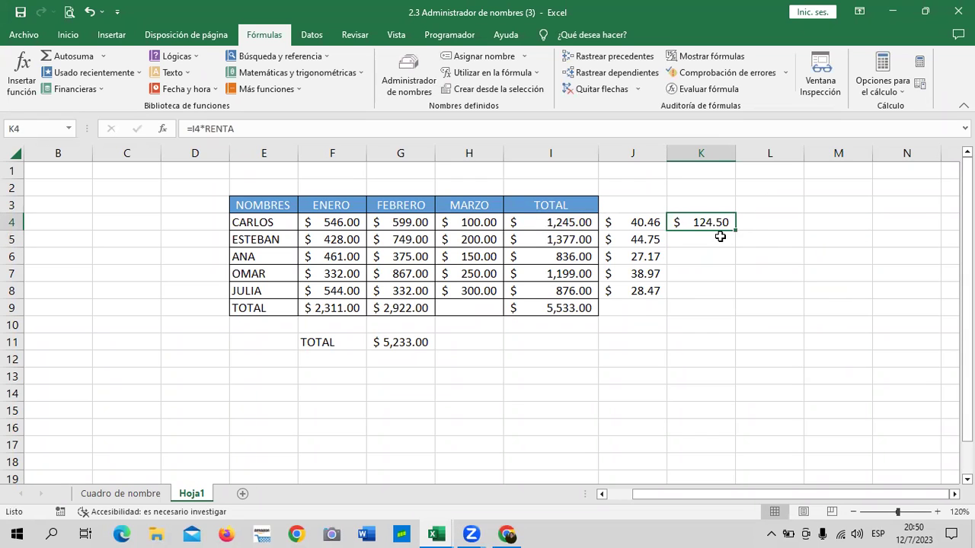
pyautogui.moveTo(735, 228); pyautogui.dragTo(731, 295)
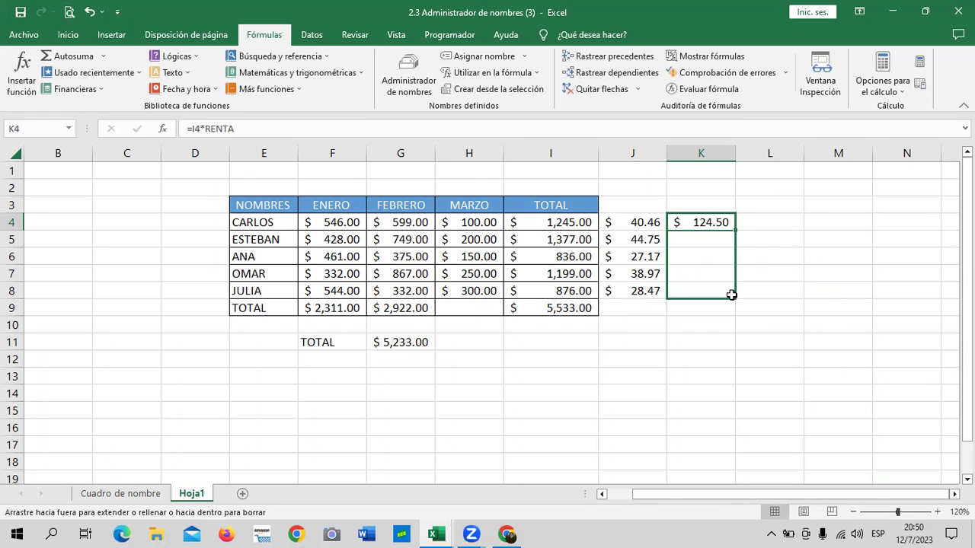
pyautogui.click(648, 204)
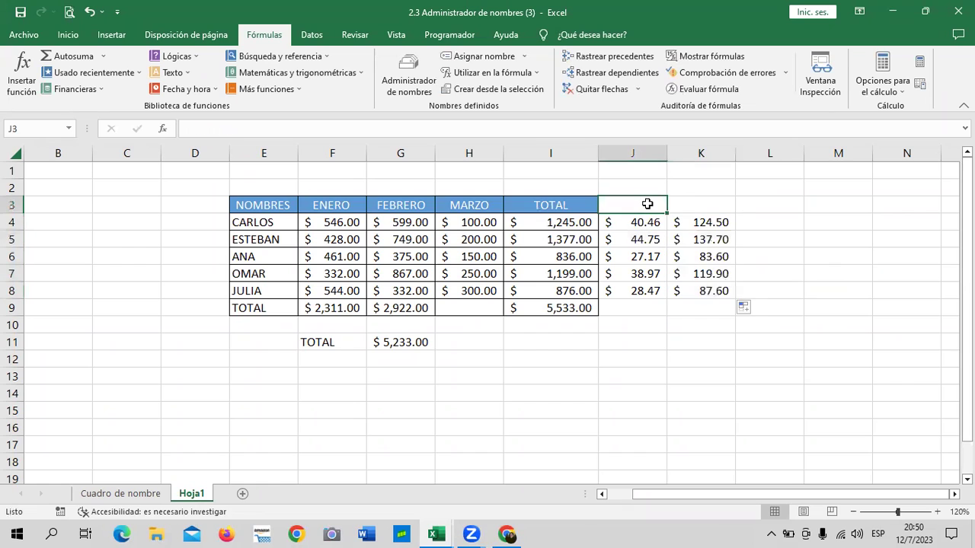
# Start a new formula in cell L4
pyautogui.click(686, 204)
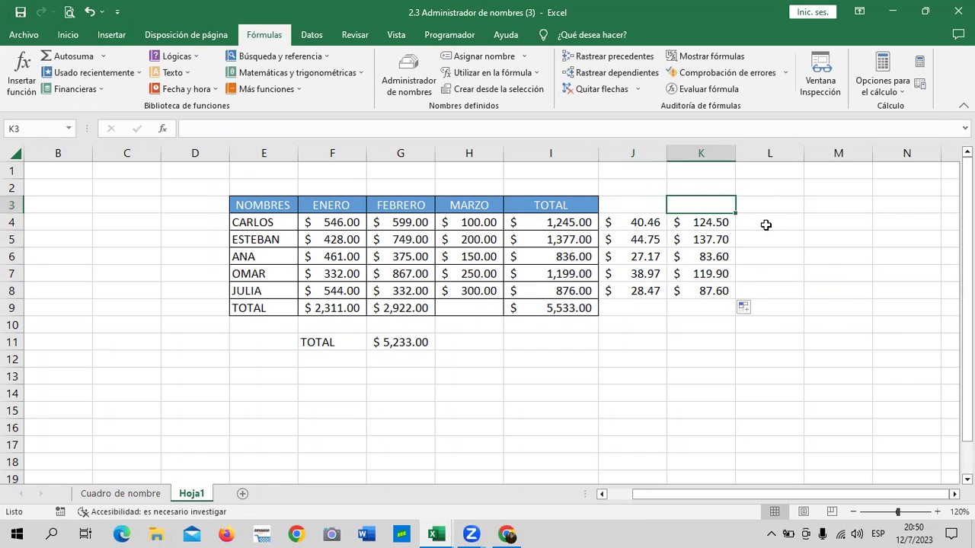
pyautogui.click(767, 224)
pyautogui.write('=')
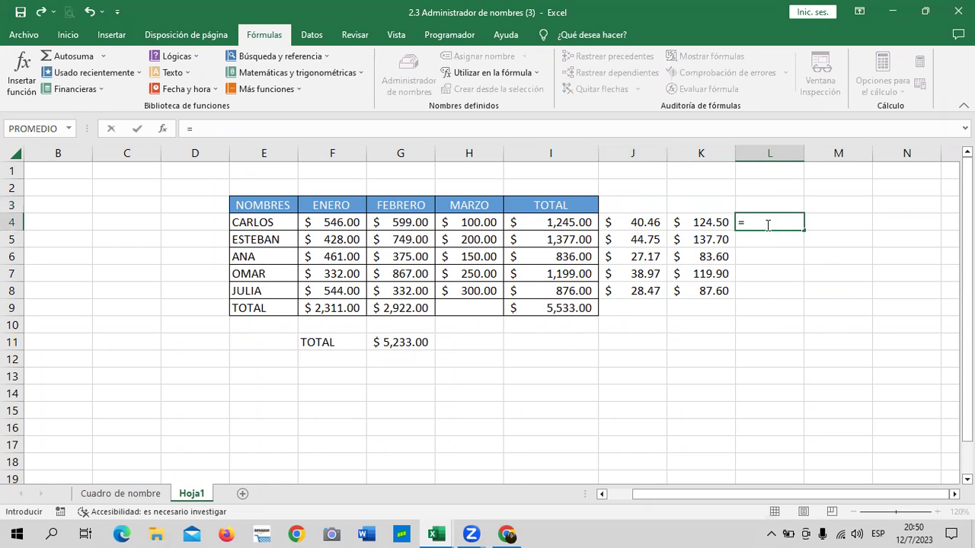
# Complete =I4*AFP in L4, fill it to L8 (77.81 to 54.75), then open the Cuadro de nombre sheet
pyautogui.click(544, 226)
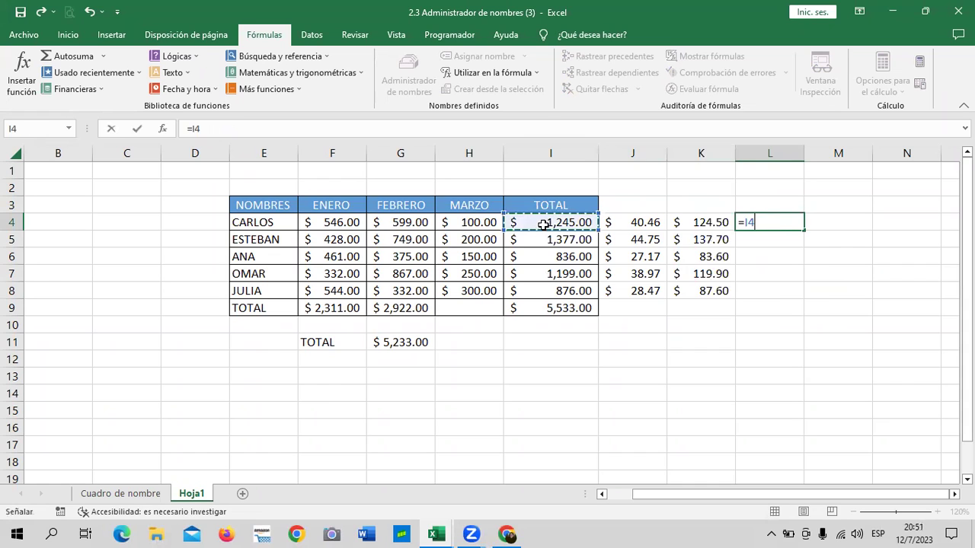
pyautogui.write('*AFP')
pyautogui.press('Return')
pyautogui.click(777, 220)
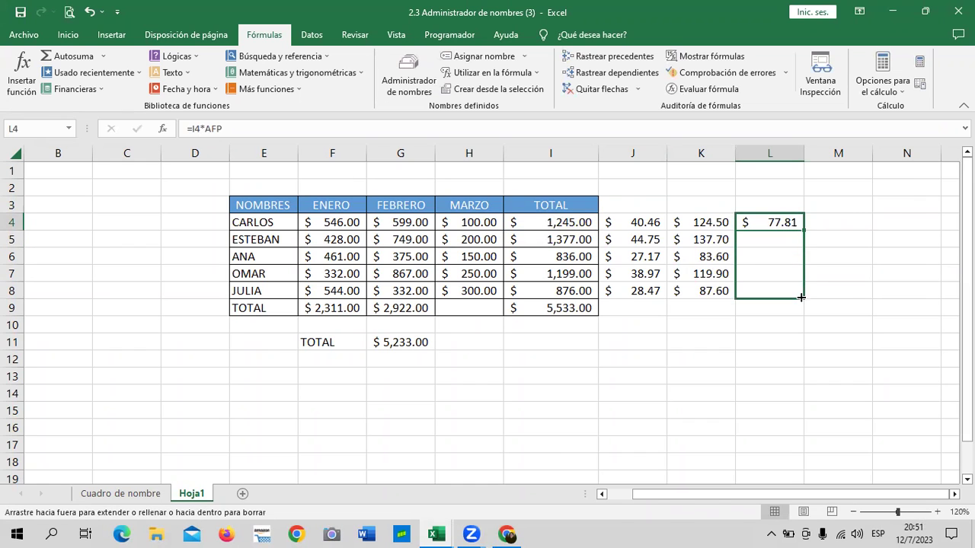
pyautogui.moveTo(802, 233); pyautogui.dragTo(803, 293)
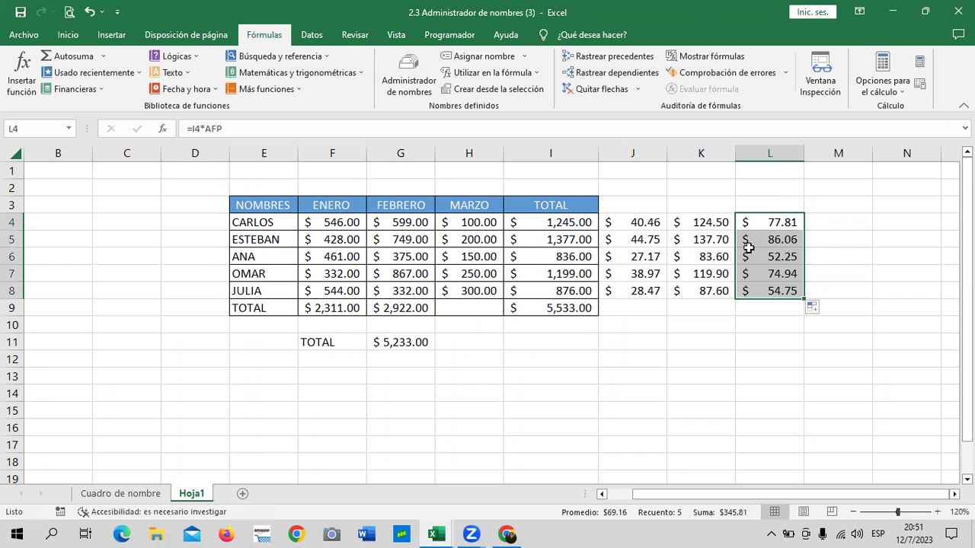
pyautogui.moveTo(518, 221); pyautogui.dragTo(525, 291)
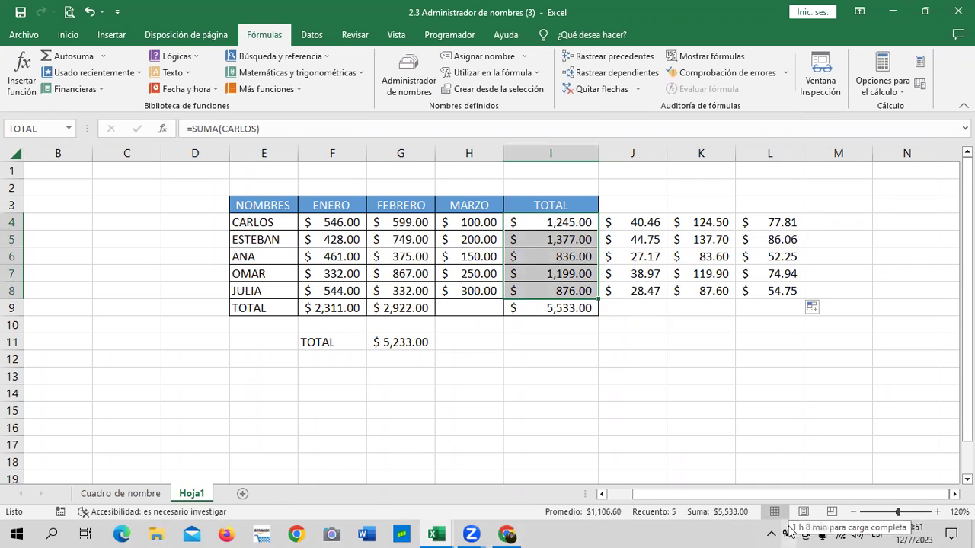
pyautogui.click(104, 495)
# Enter =C5*AFP in F5 and fill it down to F11, giving $89.00 through $90.88
pyautogui.click(755, 397)
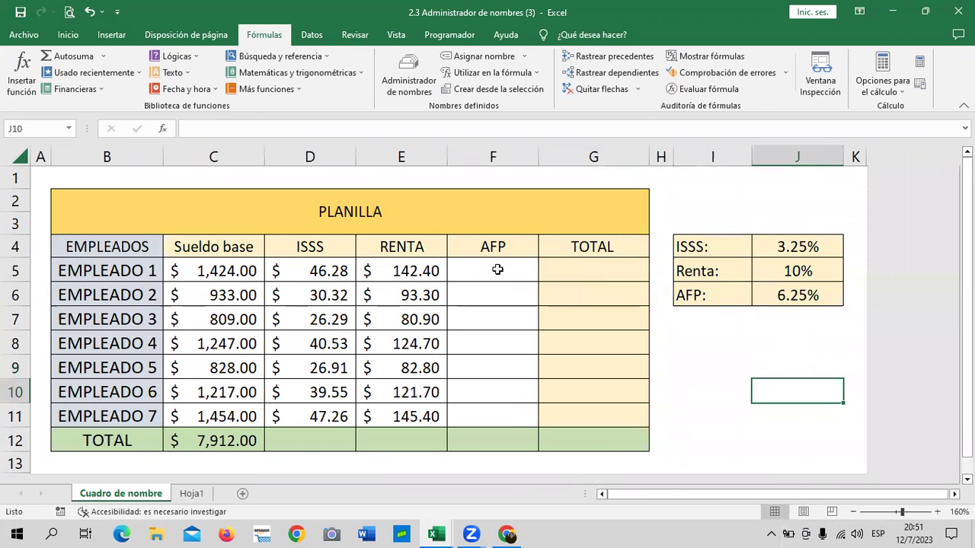
pyautogui.click(494, 269)
pyautogui.write('=')
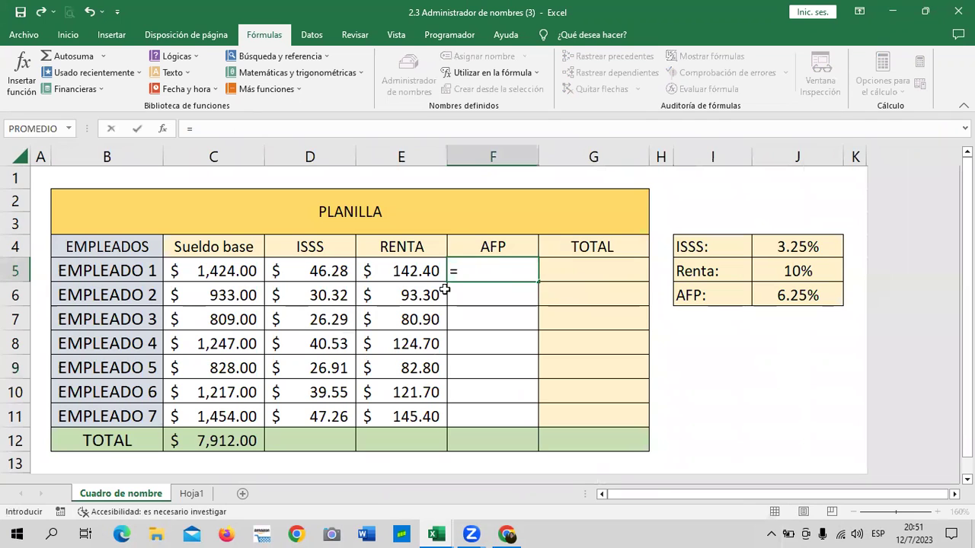
pyautogui.click(236, 271)
pyautogui.write('*')
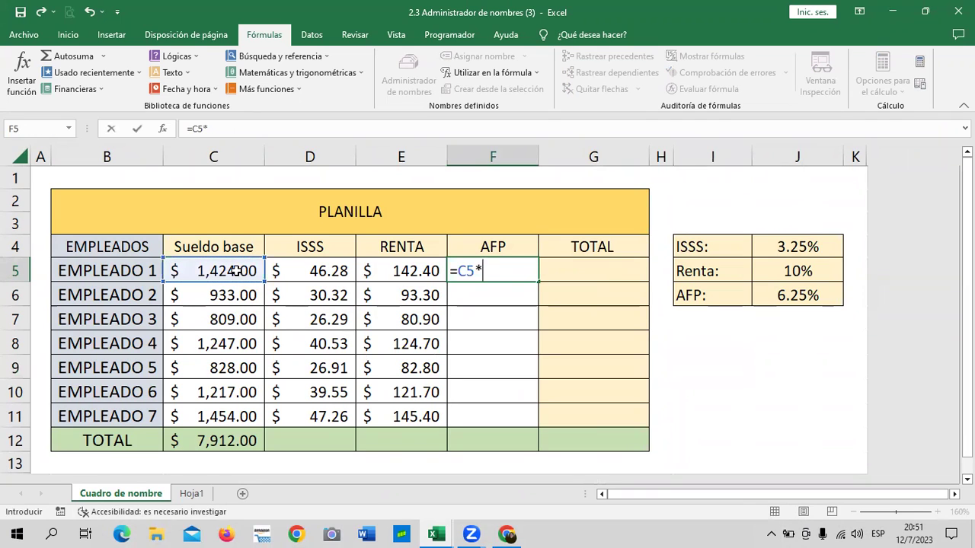
pyautogui.write('AF')
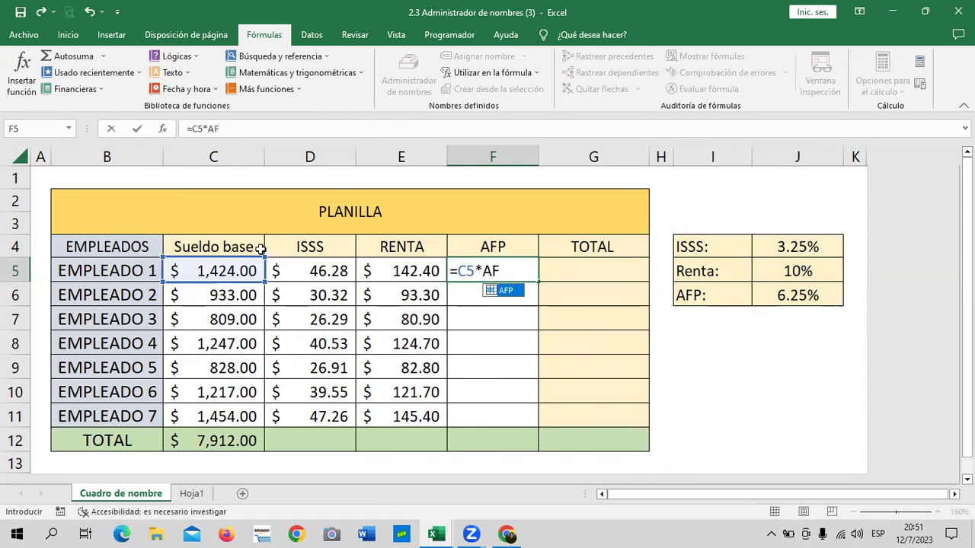
pyautogui.doubleClick(509, 290)
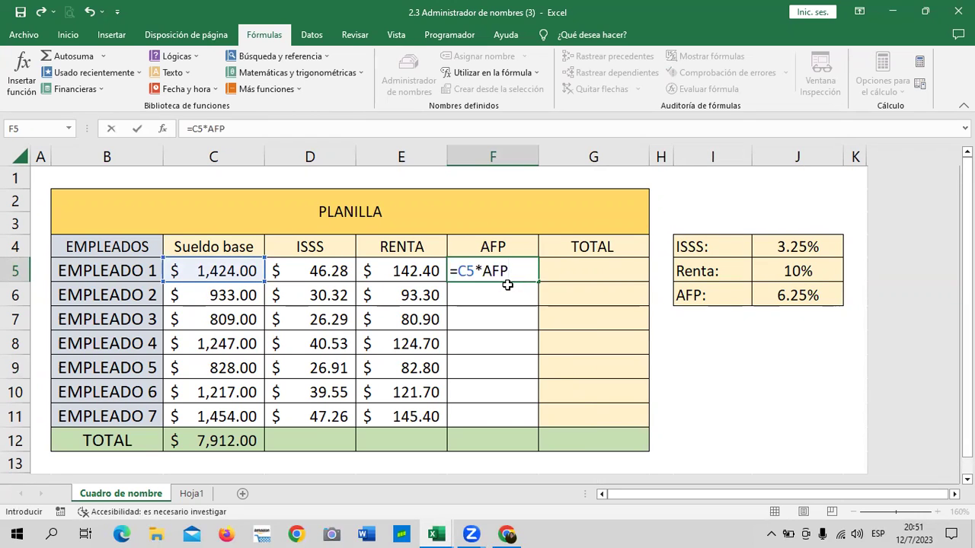
pyautogui.press('Return')
pyautogui.click(505, 270)
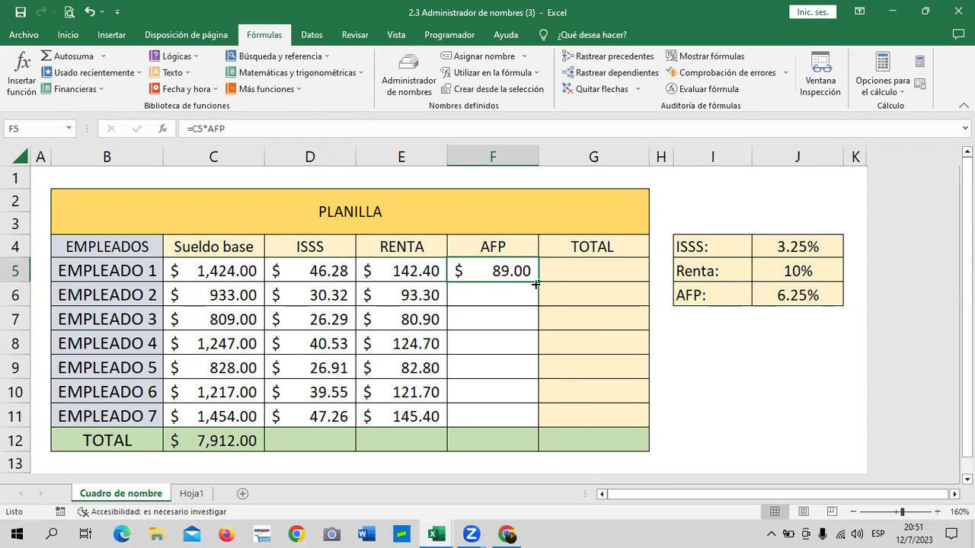
pyautogui.moveTo(538, 282); pyautogui.dragTo(535, 427)
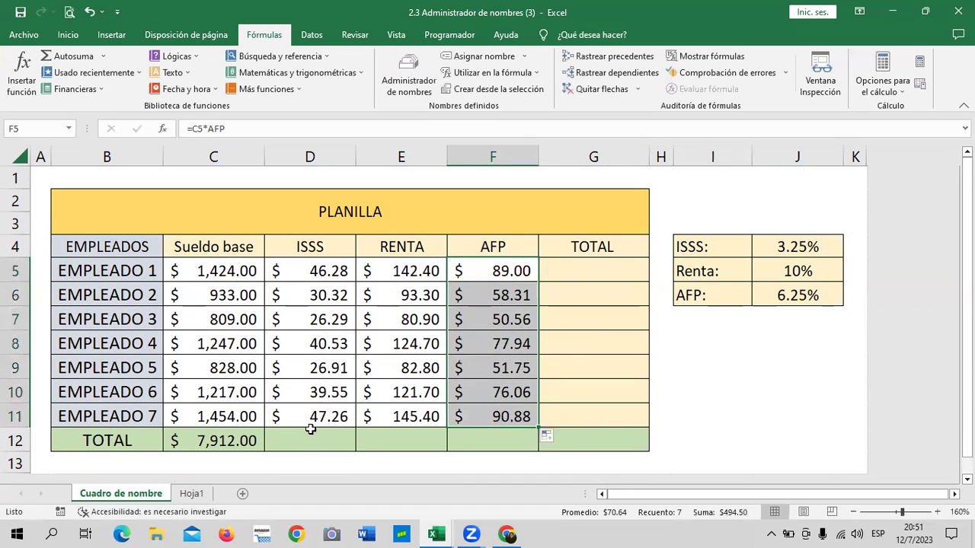
pyautogui.click(311, 434)
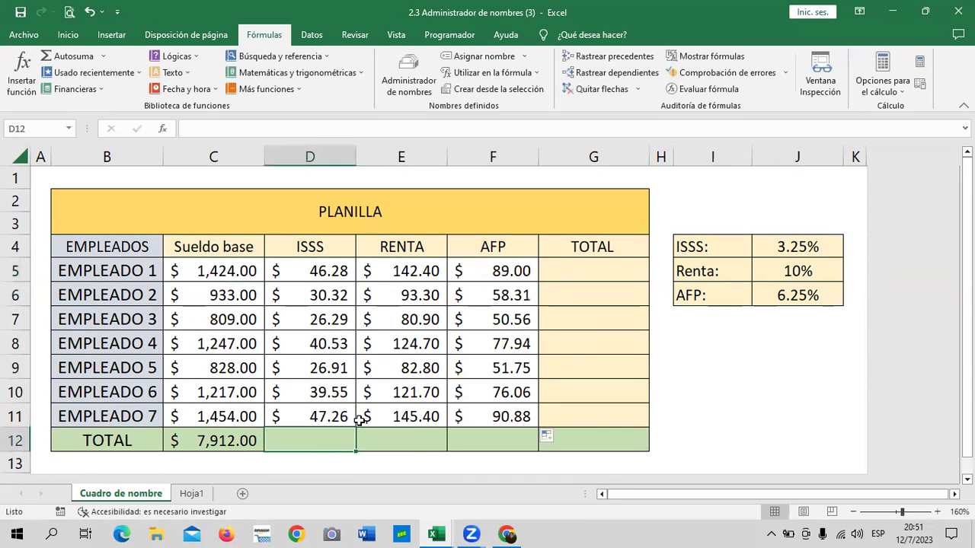
# AutoSum D12, E12 and F12 to total ISSS $257.14, RENTA $791.20 and AFP $494.50
pyautogui.click(68, 35)
pyautogui.click(804, 56)
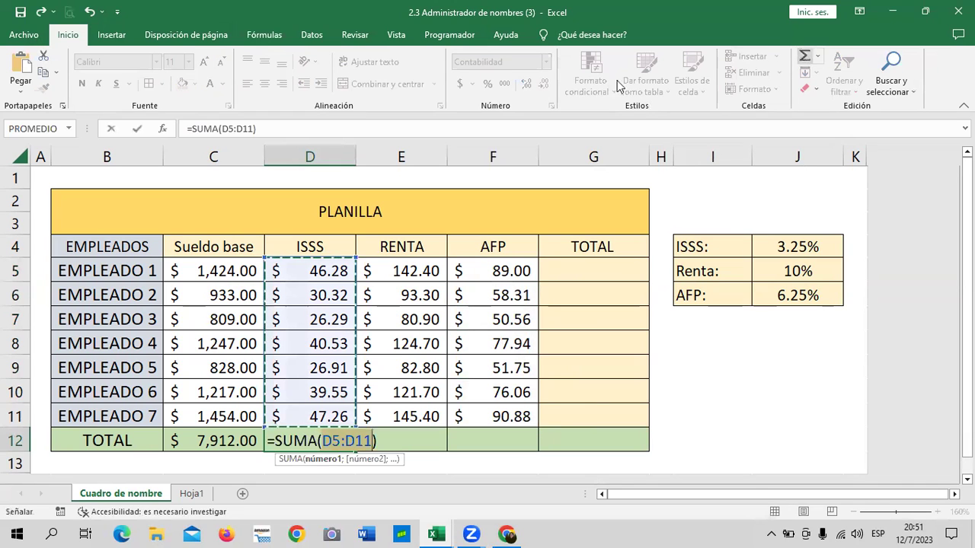
pyautogui.press('Return')
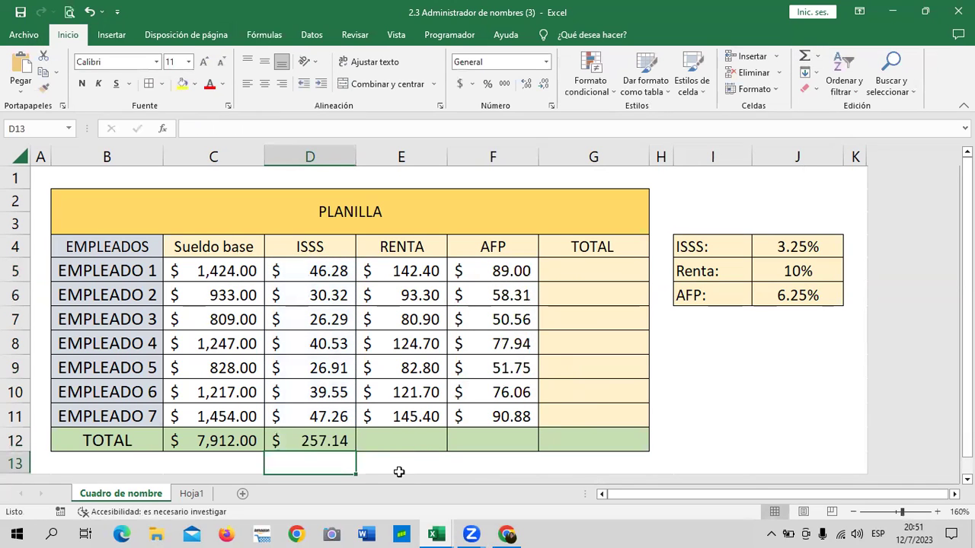
pyautogui.click(406, 436)
pyautogui.click(804, 56)
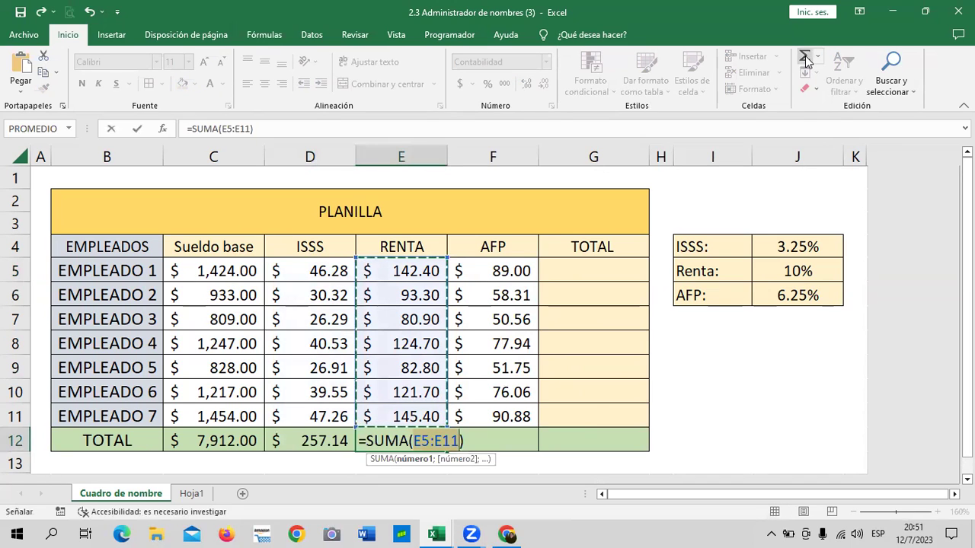
pyautogui.press('Return')
pyautogui.click(492, 438)
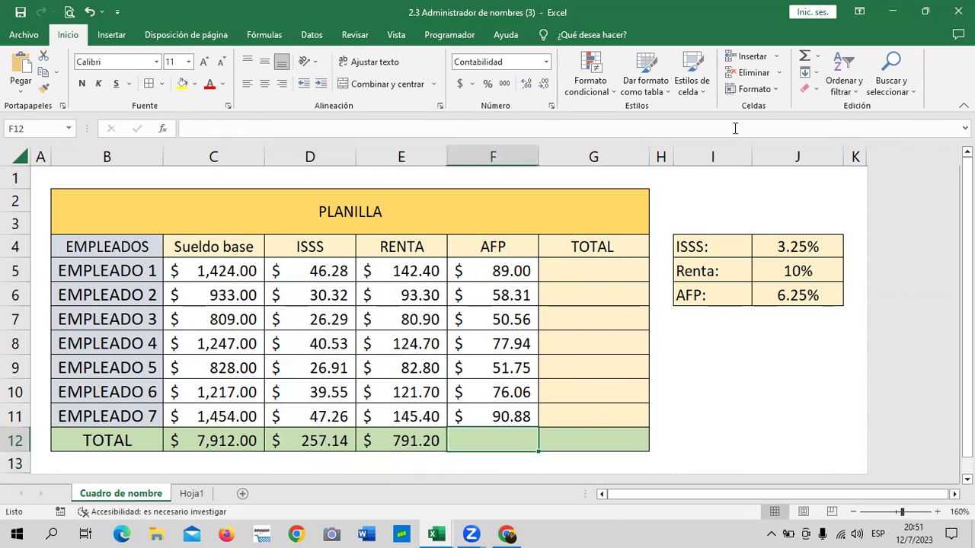
pyautogui.click(802, 61)
pyautogui.press('Return')
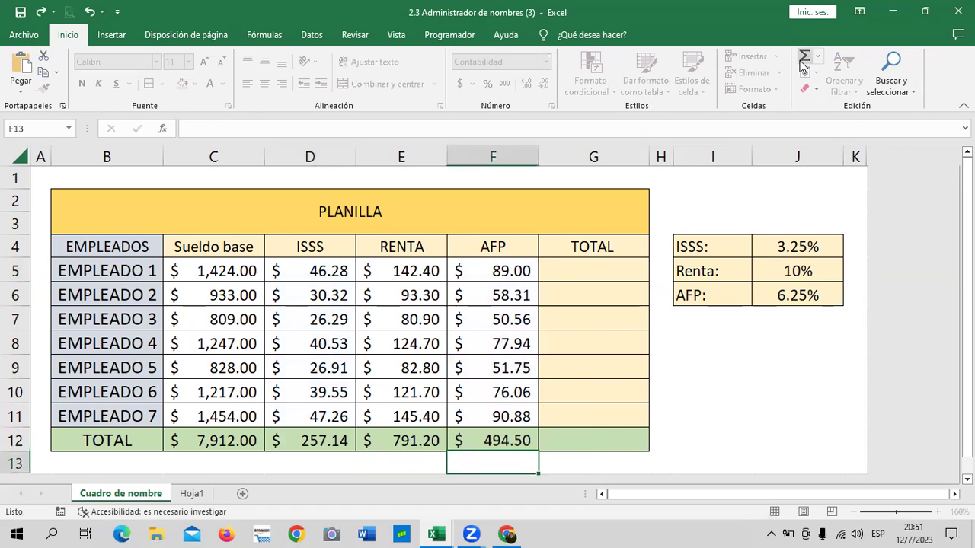
pyautogui.click(575, 270)
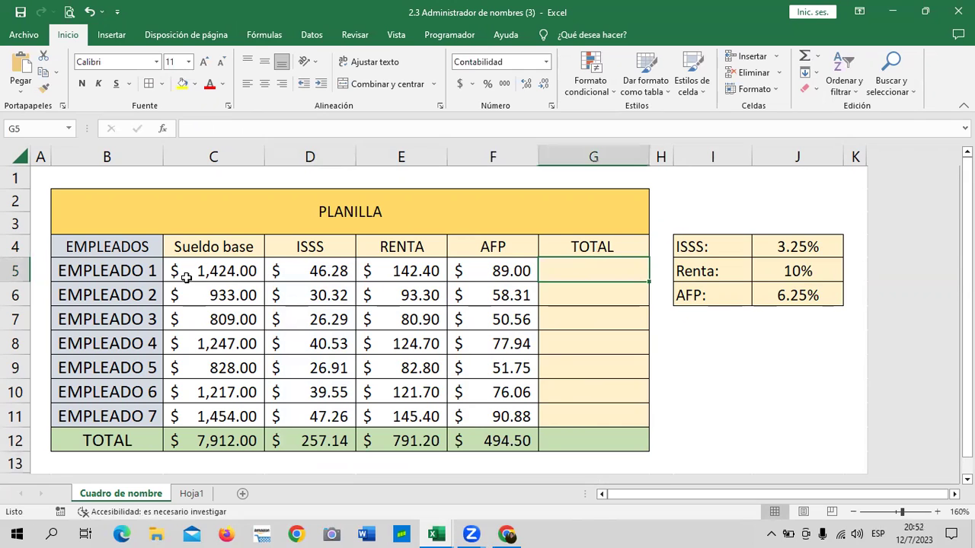
# Enter =C5-D5-E5-F5 in G5 and fill it down to G11 for each employee's net pay
pyautogui.write('=')
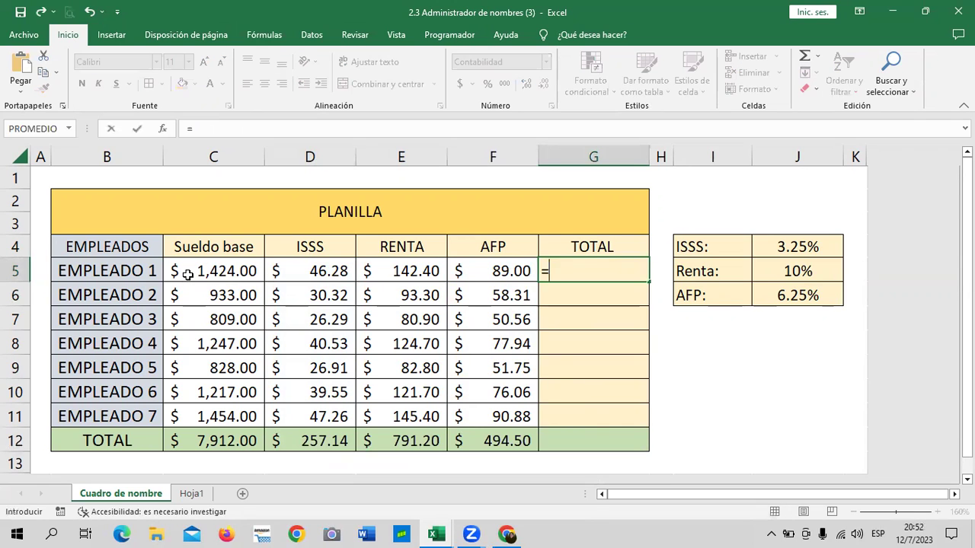
pyautogui.click(230, 268)
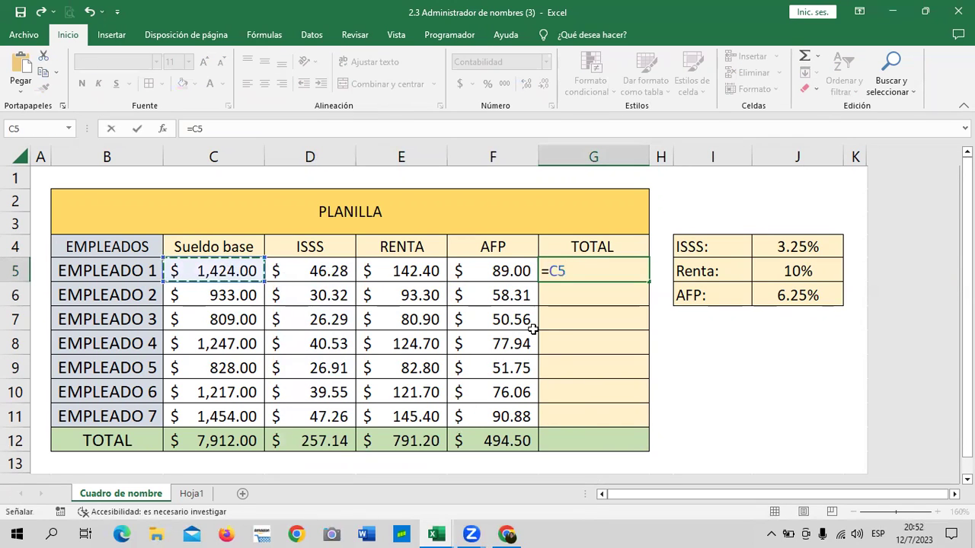
pyautogui.write('-')
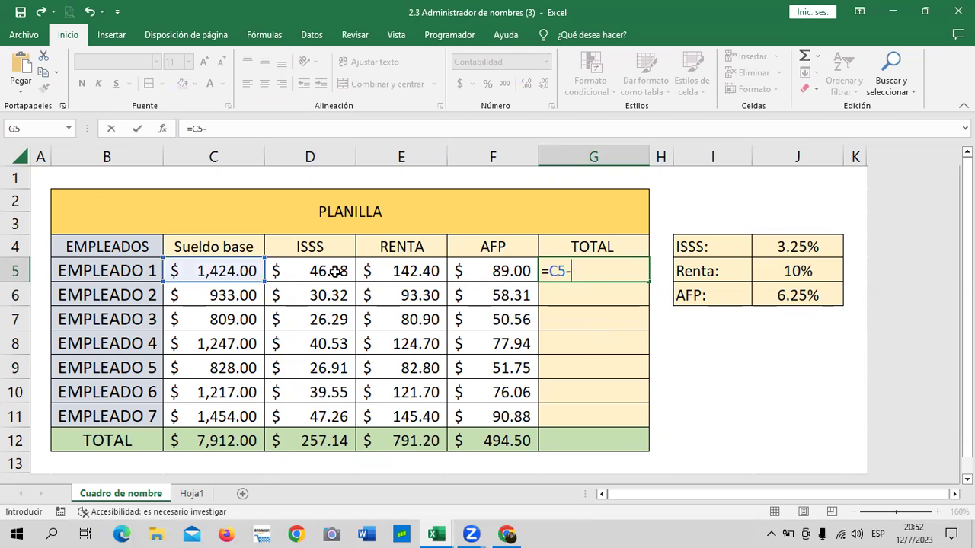
pyautogui.click(337, 270)
pyautogui.write('-')
pyautogui.click(404, 273)
pyautogui.write('-')
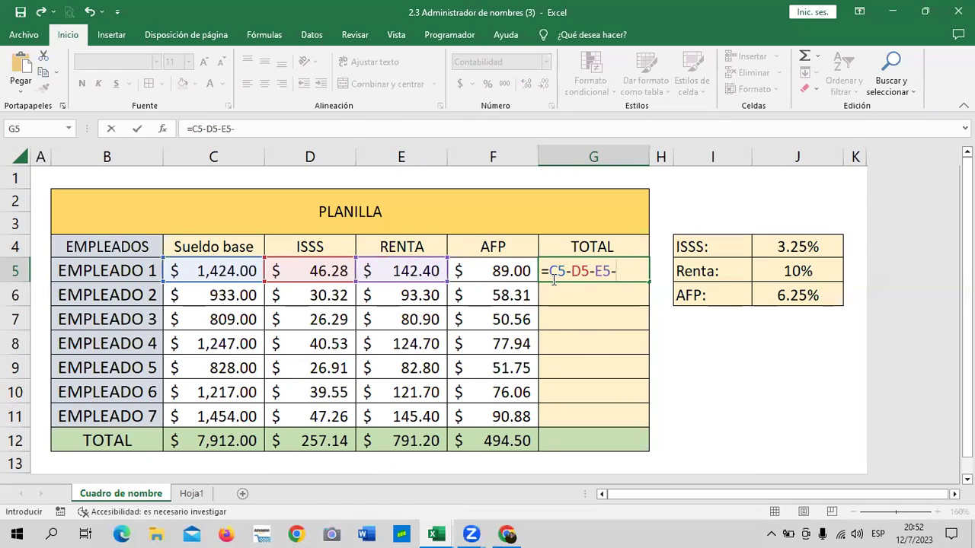
pyautogui.click(512, 263)
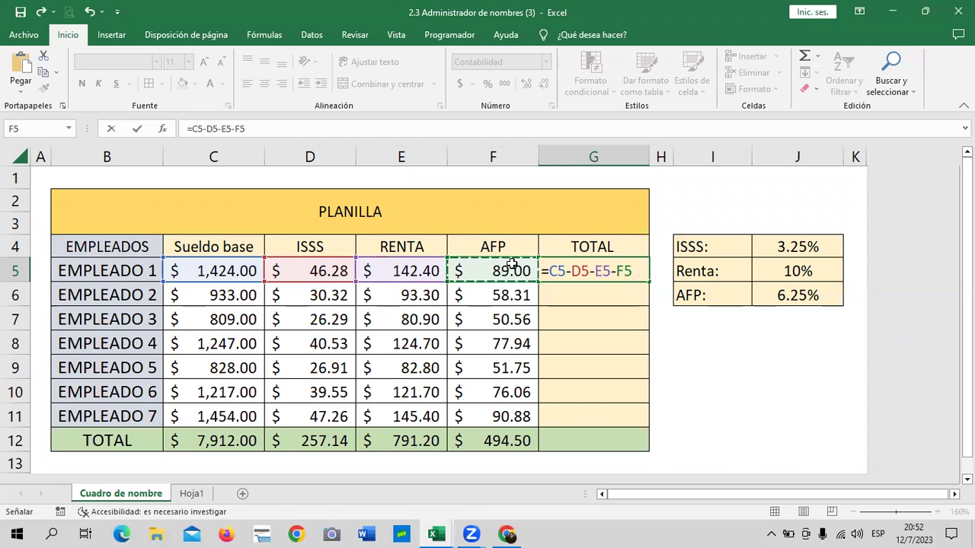
pyautogui.press('Return')
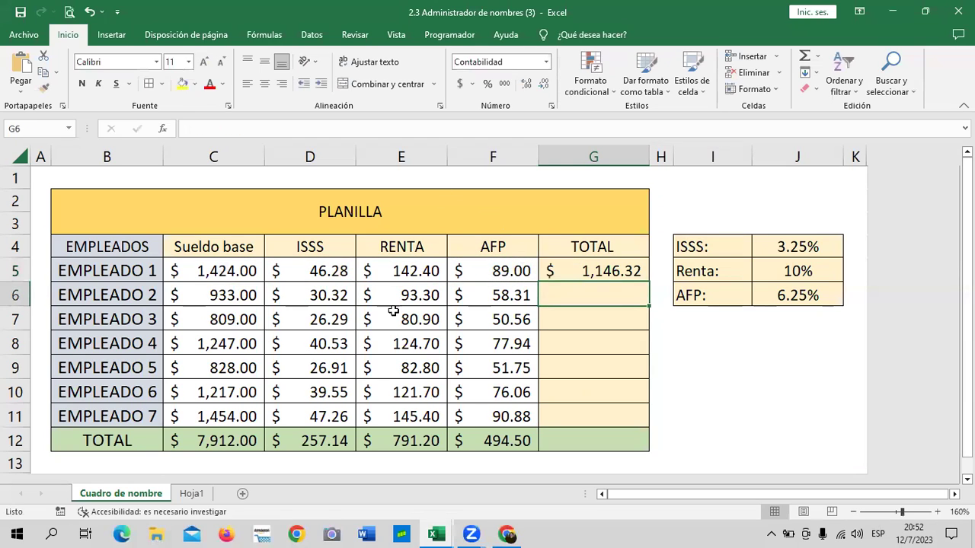
pyautogui.click(591, 269)
pyautogui.moveTo(651, 283); pyautogui.dragTo(651, 423)
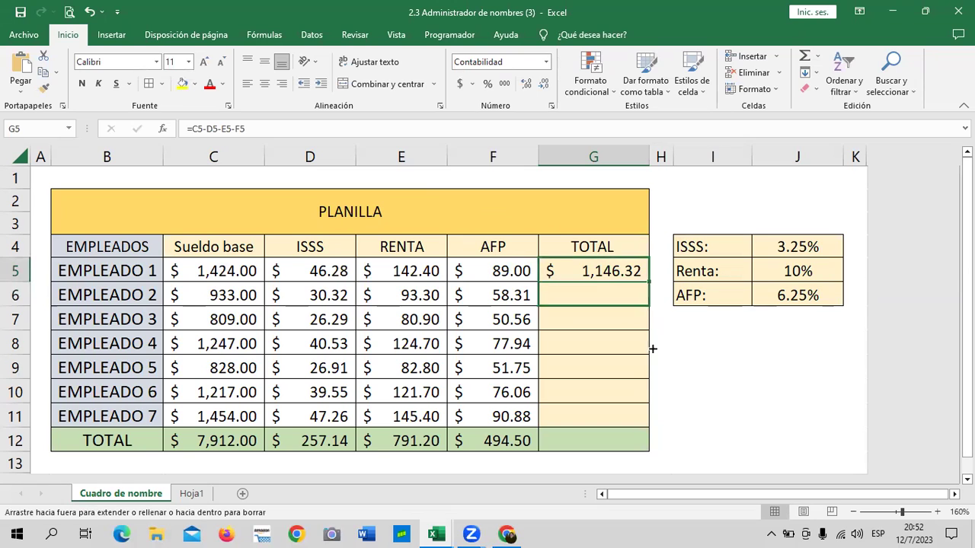
# AutoSum the TOTAL column into G12 for a grand total of $6,369.16
pyautogui.click(729, 436)
pyautogui.click(613, 442)
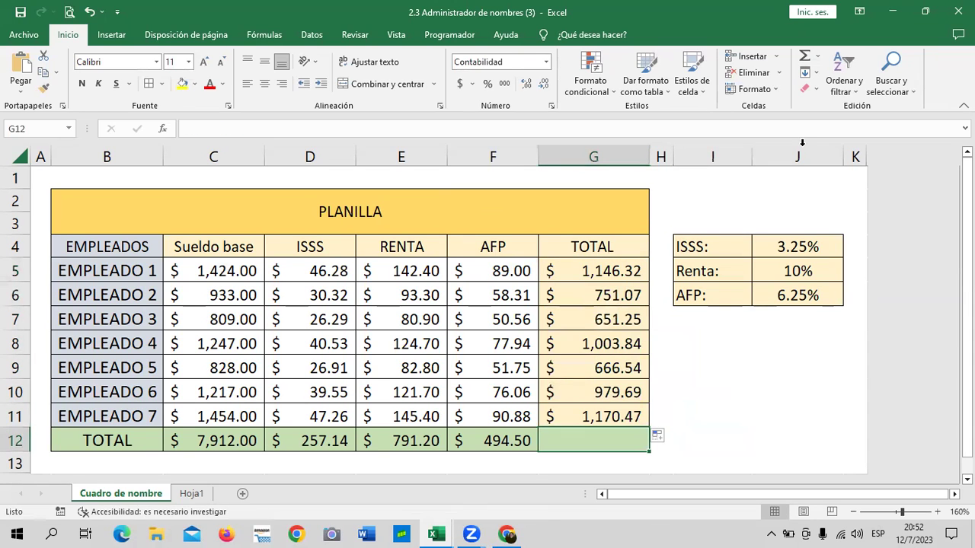
pyautogui.click(804, 57)
pyautogui.press('Return')
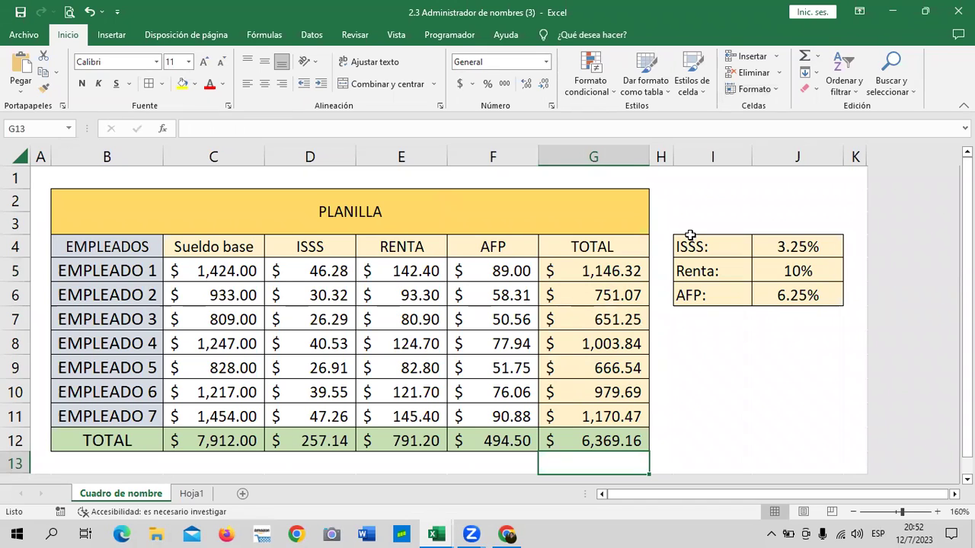
pyautogui.click(728, 357)
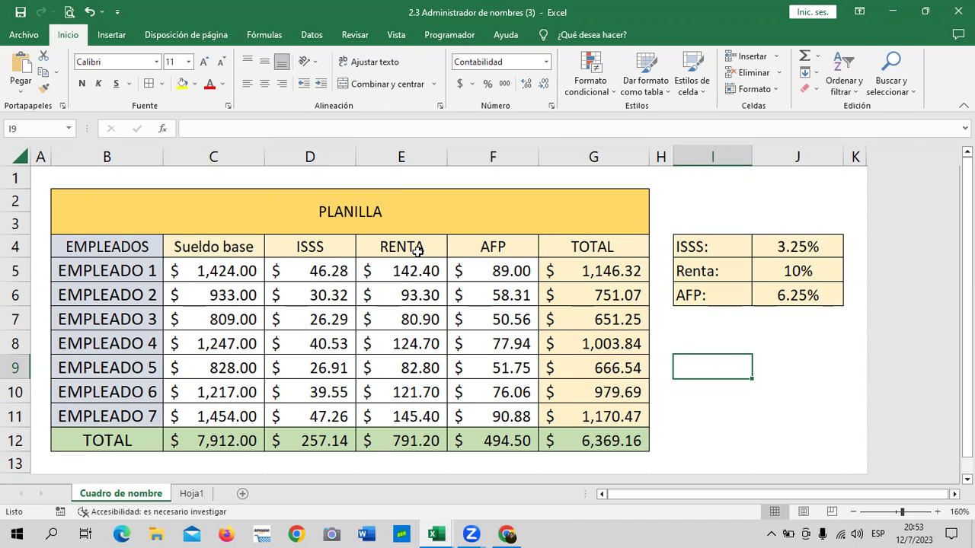
pyautogui.click(727, 347)
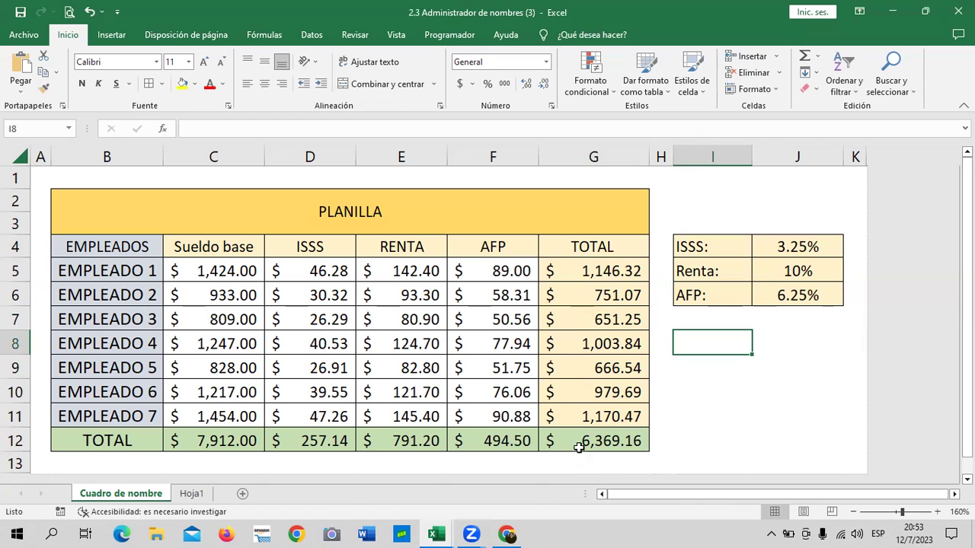
pyautogui.click(580, 440)
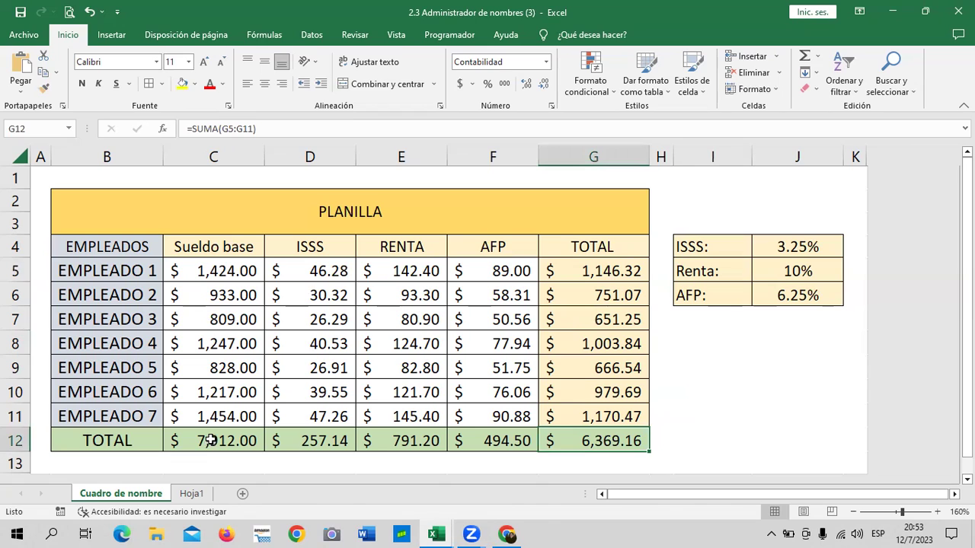
pyautogui.click(137, 440)
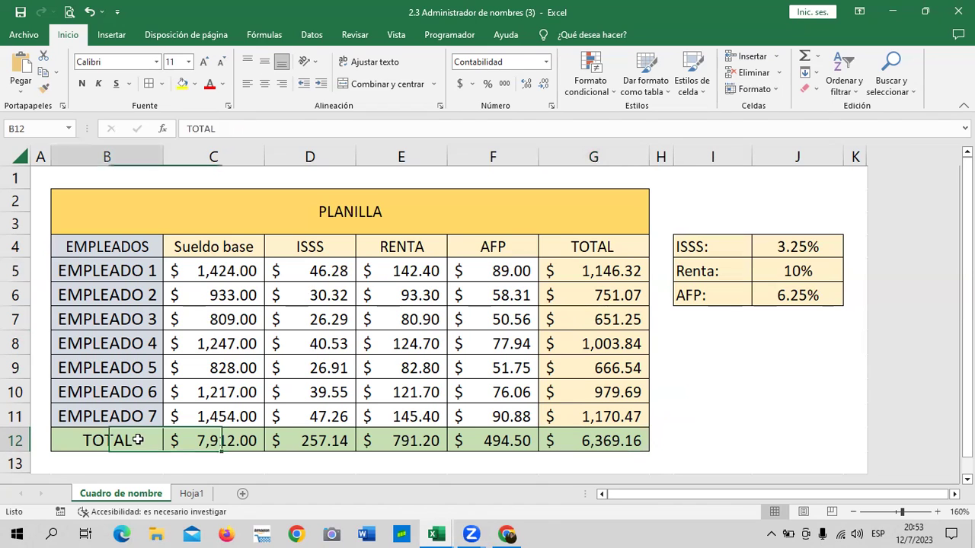
pyautogui.click(202, 444)
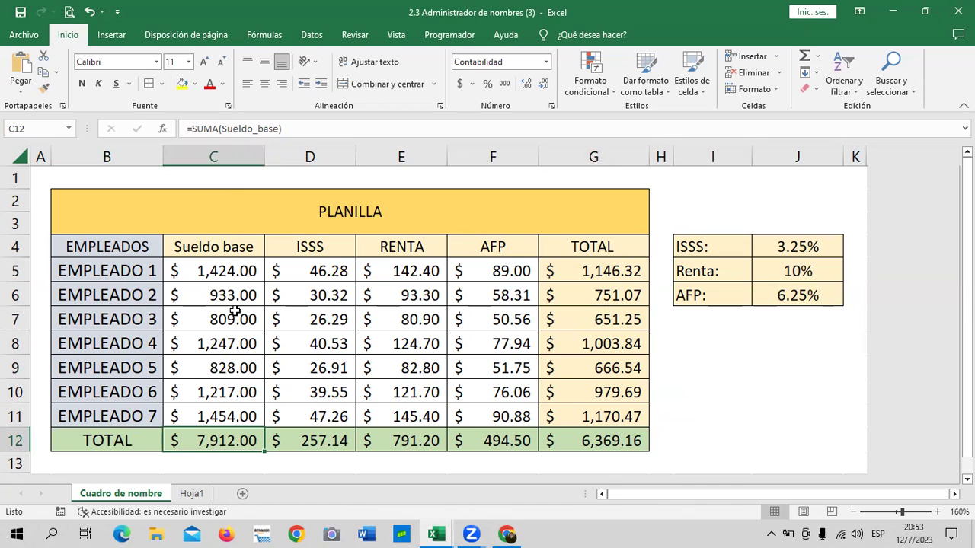
pyautogui.click(135, 436)
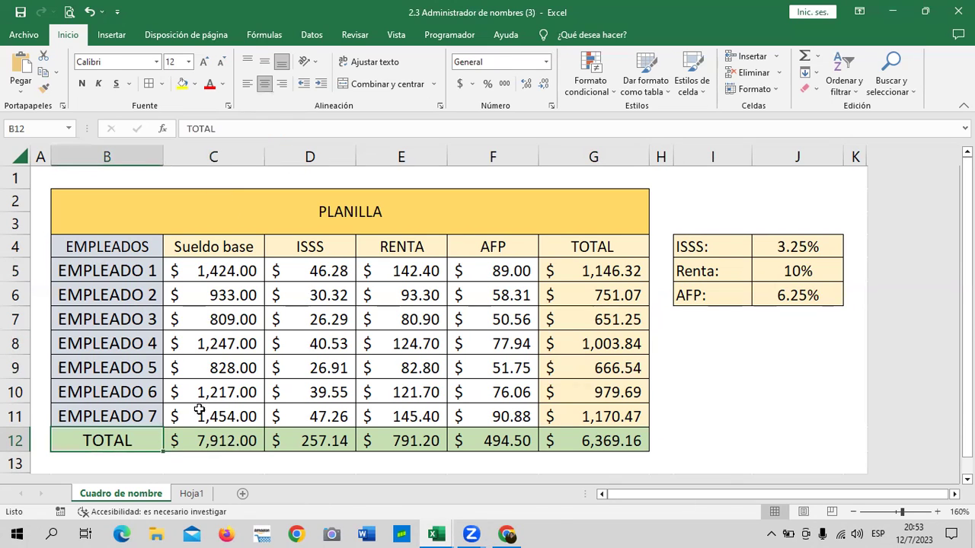
pyautogui.click(597, 269)
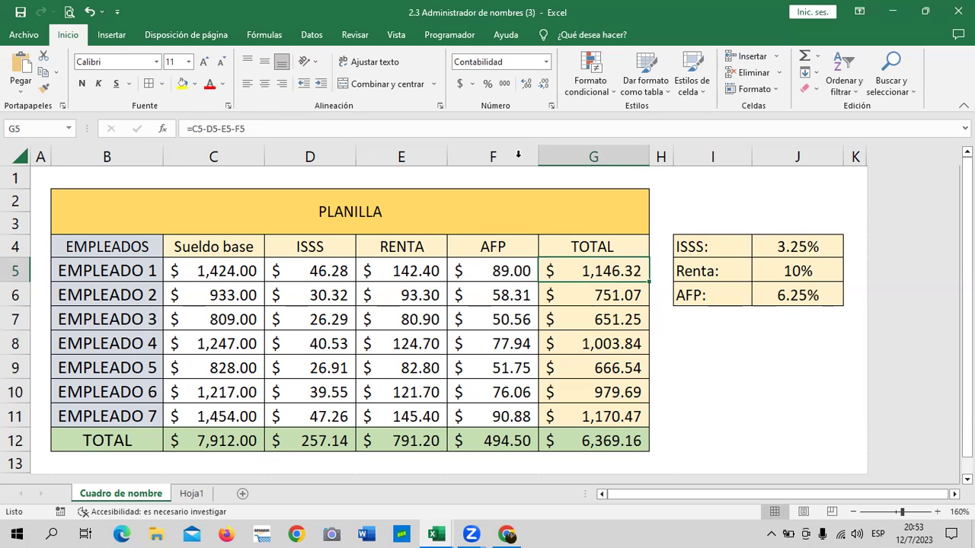
pyautogui.click(228, 267)
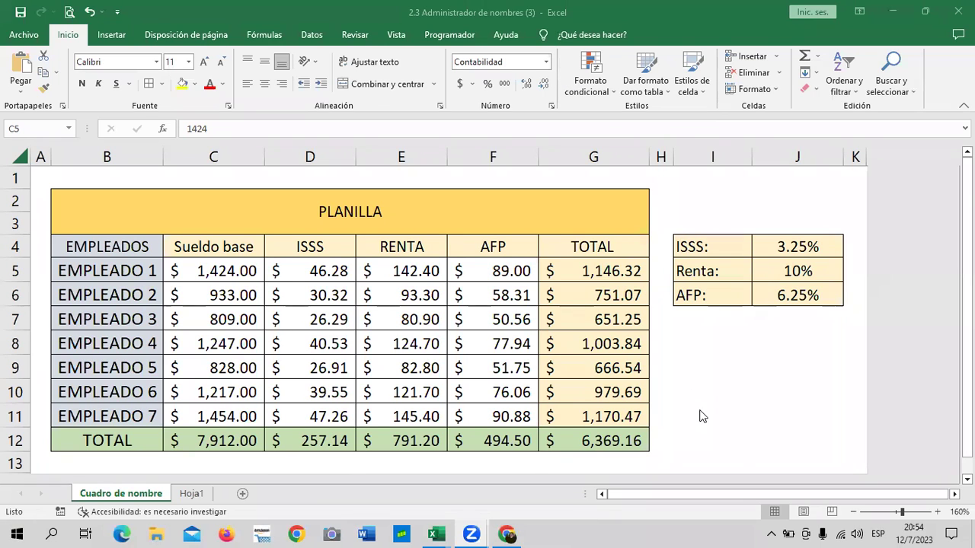
pyautogui.click(698, 335)
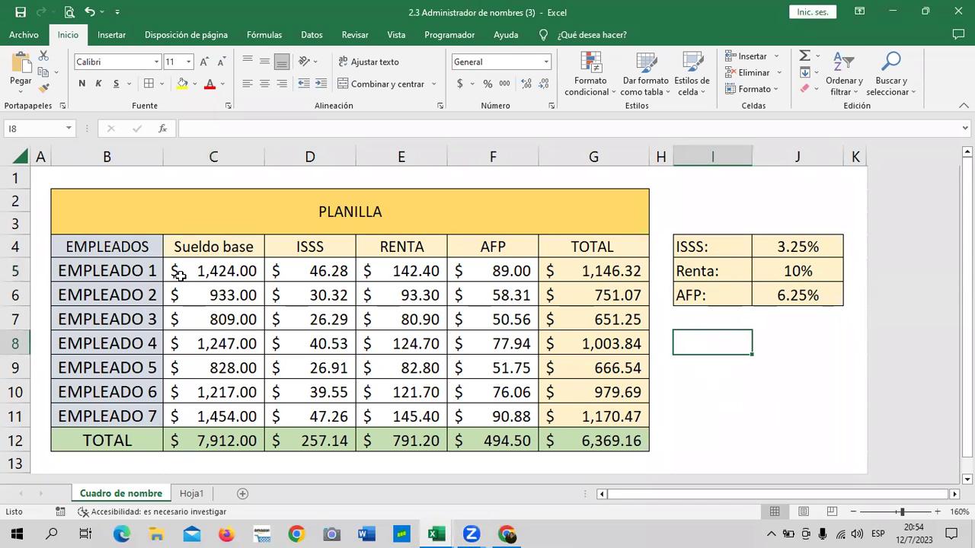
pyautogui.moveTo(335, 269); pyautogui.dragTo(327, 415)
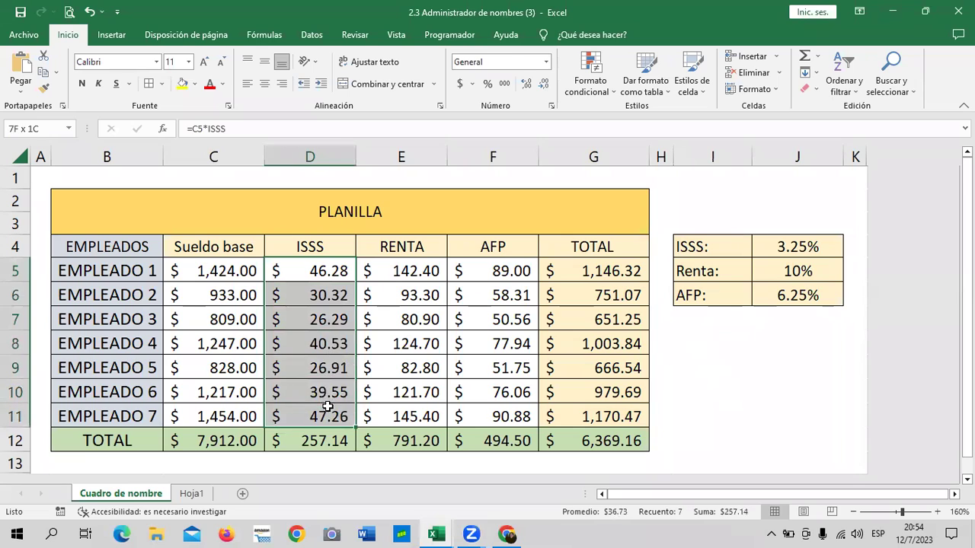
pyautogui.click(228, 271)
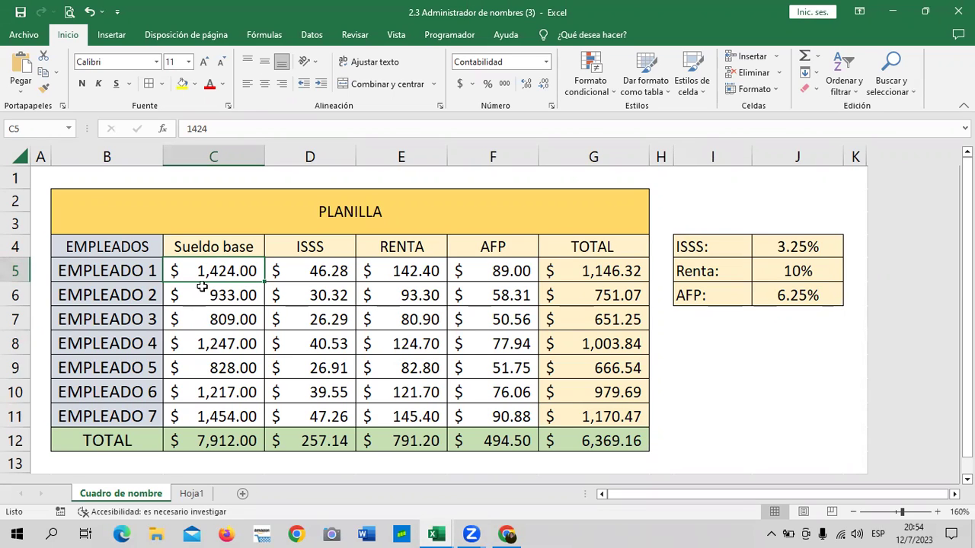
pyautogui.click(222, 368)
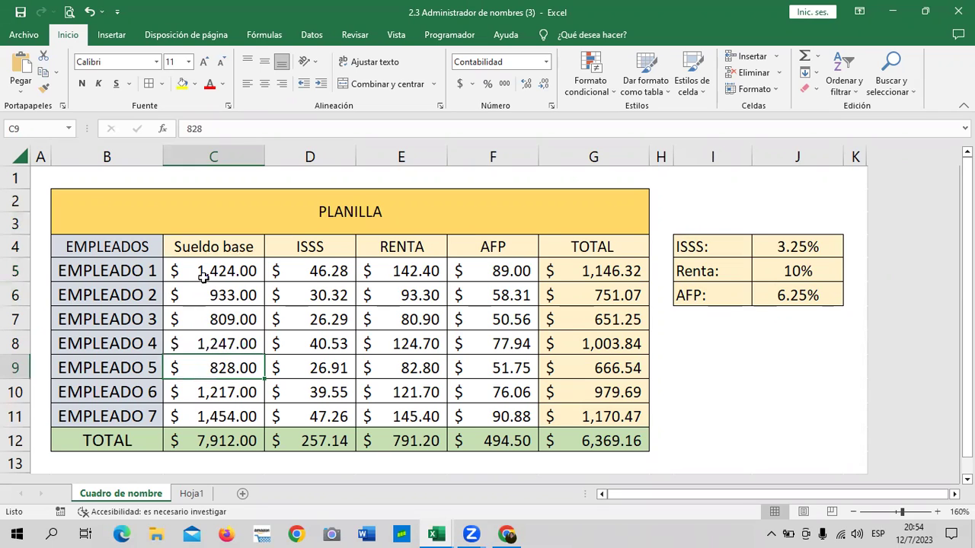
pyautogui.click(244, 271)
pyautogui.click(302, 266)
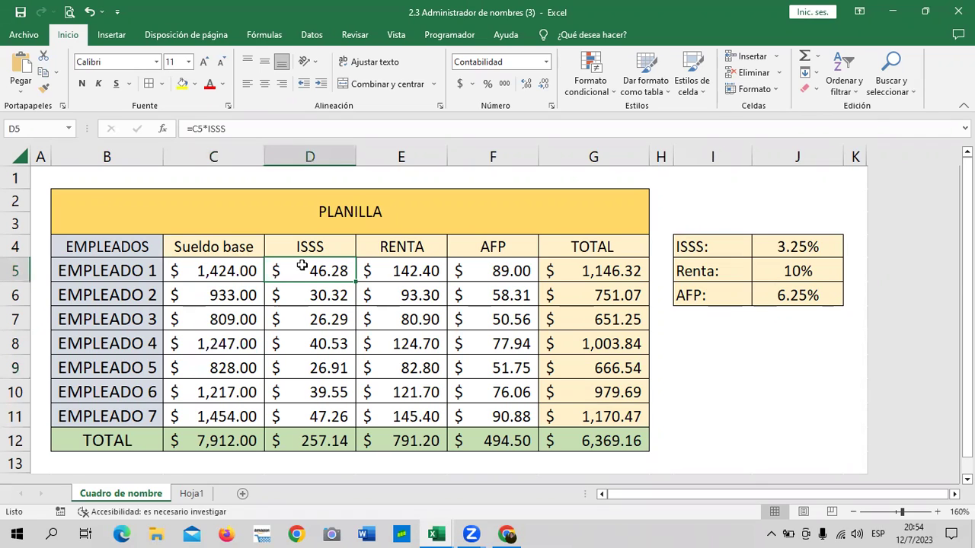
pyautogui.click(240, 270)
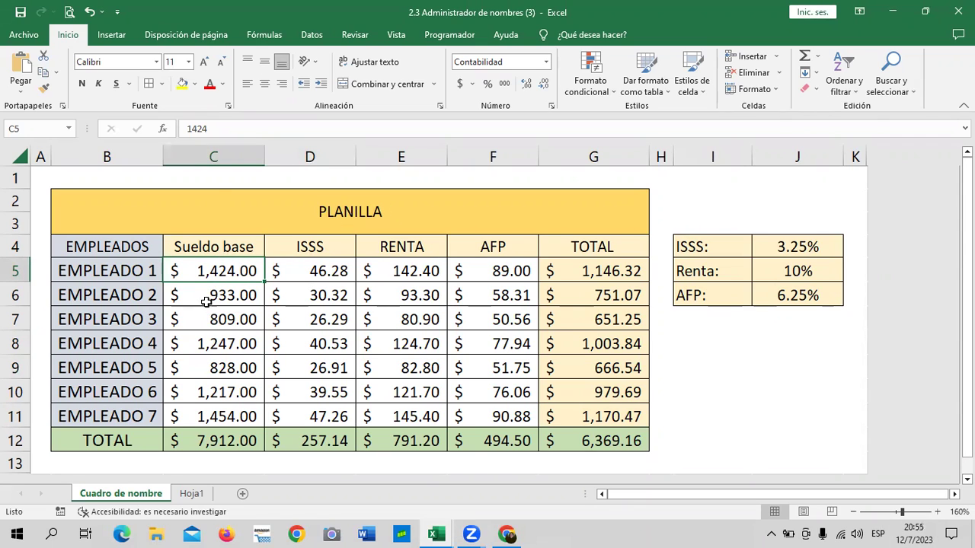
pyautogui.moveTo(103, 268); pyautogui.dragTo(186, 272)
pyautogui.click(212, 270)
pyautogui.click(323, 271)
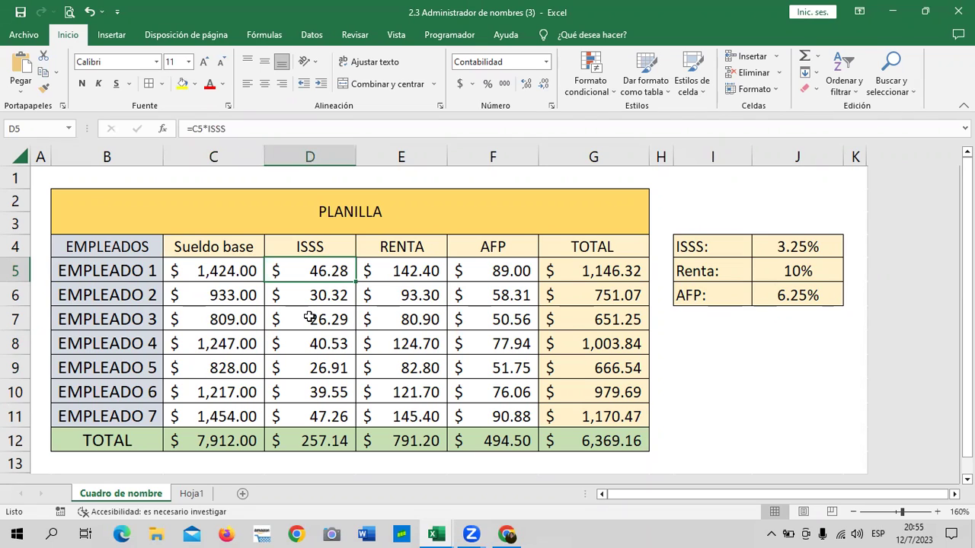
pyautogui.click(217, 344)
pyautogui.click(312, 344)
pyautogui.click(303, 416)
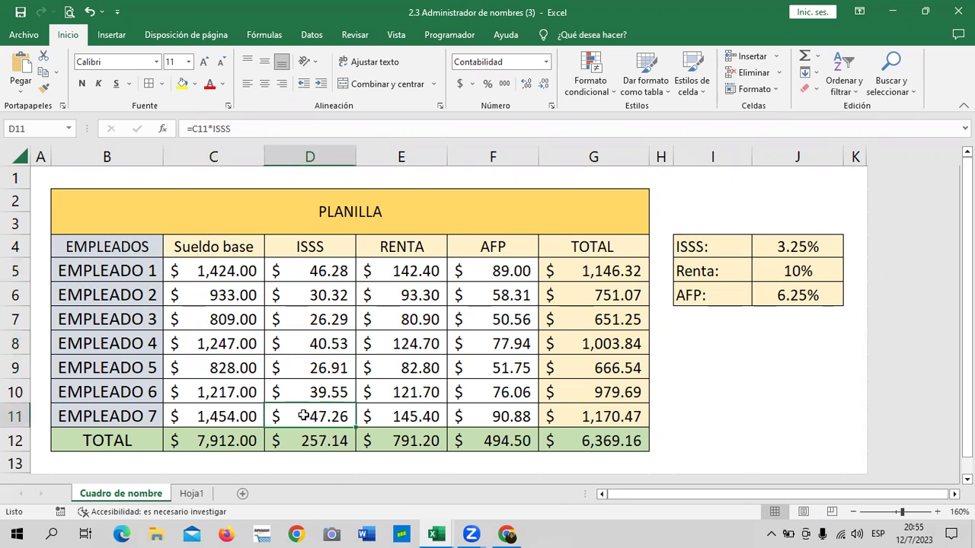
pyautogui.click(493, 271)
pyautogui.moveTo(312, 270); pyautogui.dragTo(312, 421)
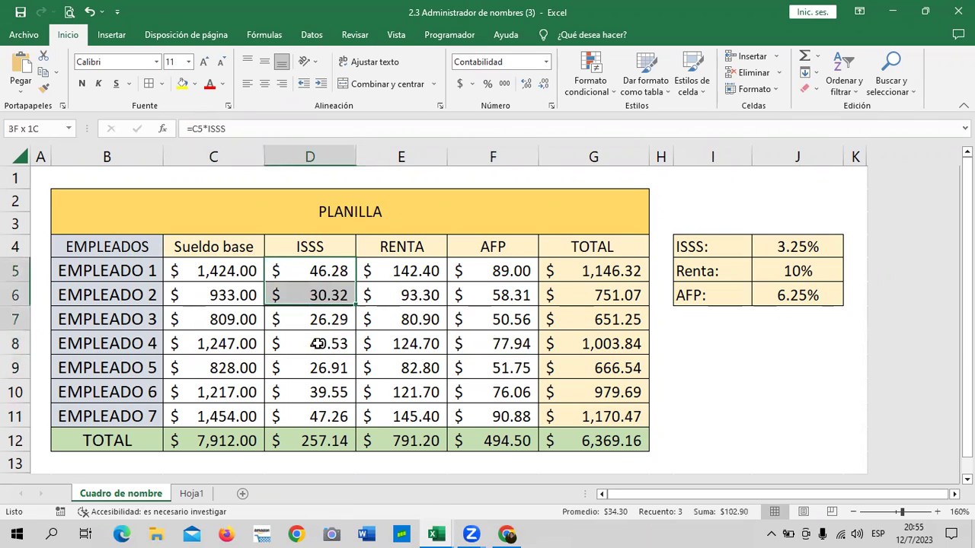
# Clear the ISSS amounts in D5:D11 and browse the Lógicas functions list, then reselect D5
pyautogui.press('Delete')
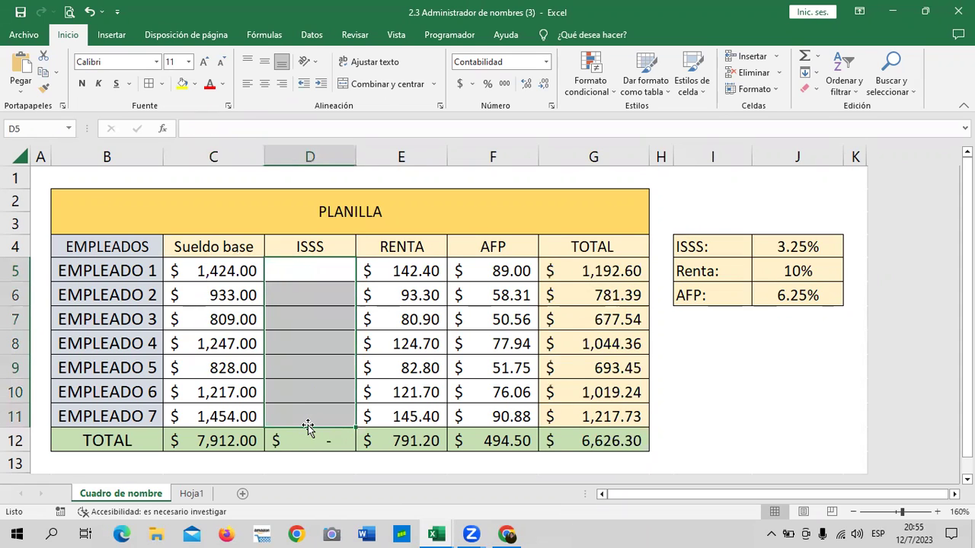
pyautogui.click(282, 36)
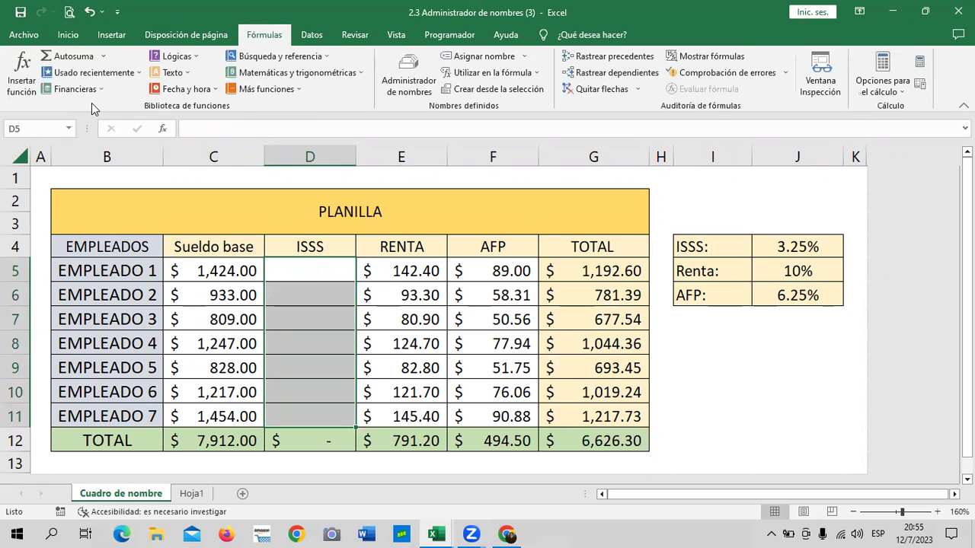
pyautogui.click(191, 56)
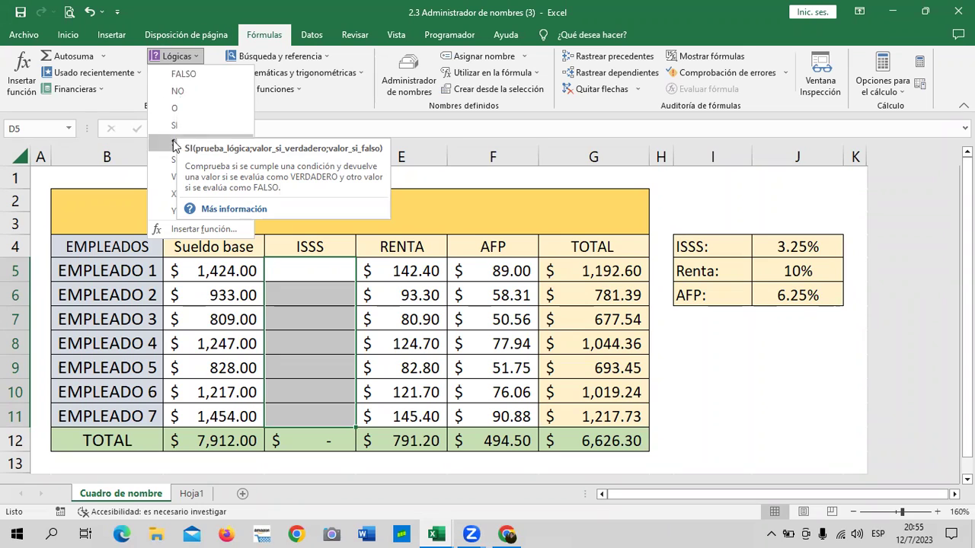
pyautogui.click(749, 384)
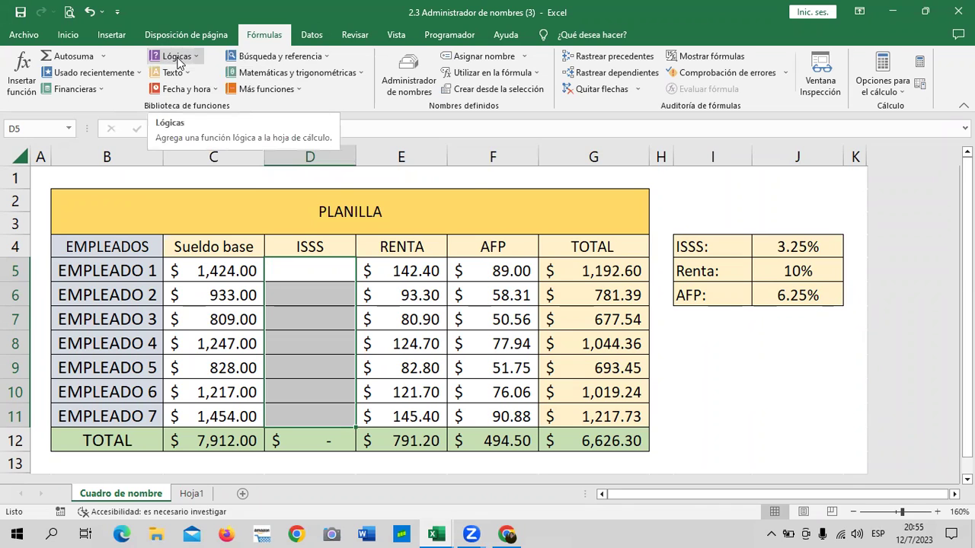
pyautogui.click(751, 387)
pyautogui.click(308, 268)
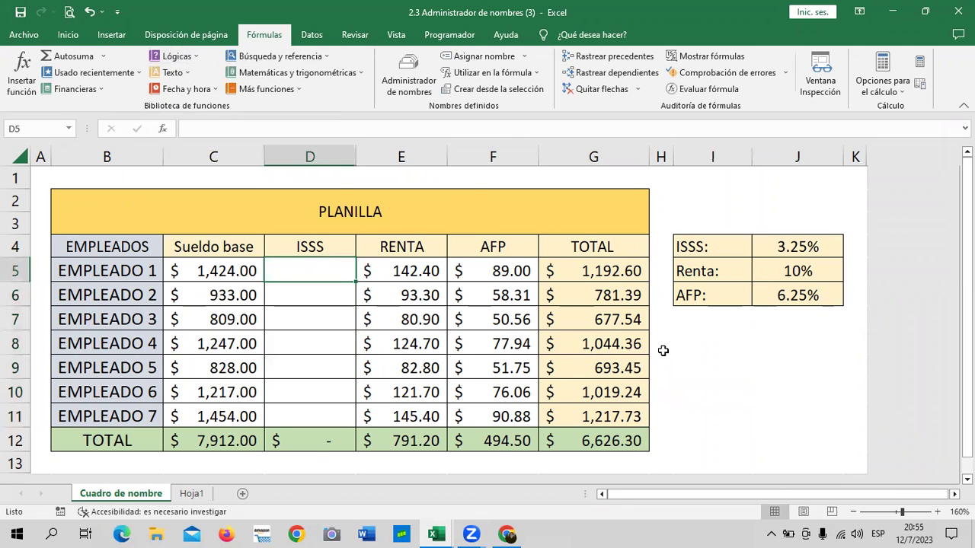
pyautogui.click(754, 370)
# Define a new name SEGURO referring to =SI(C5<=1000;C5*3.25%;30)
pyautogui.click(419, 76)
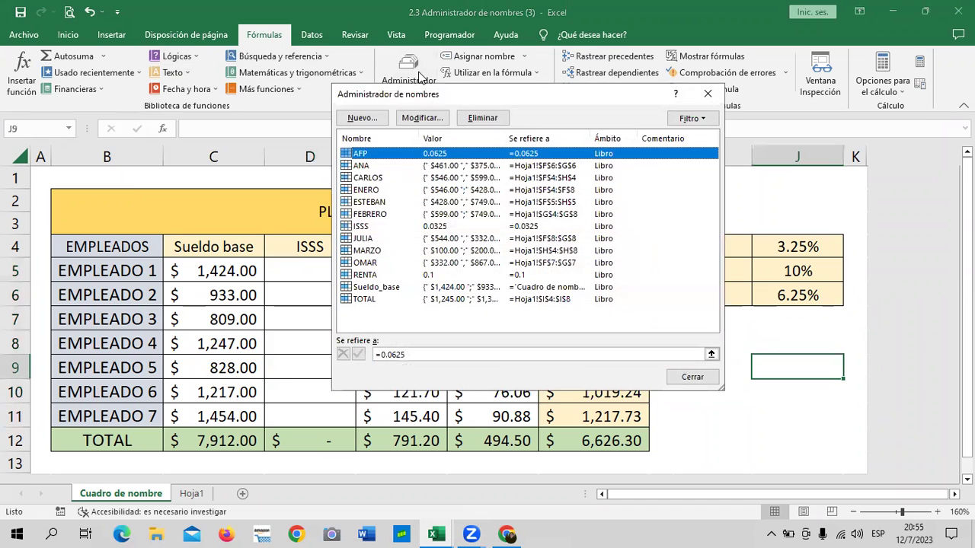
pyautogui.click(375, 118)
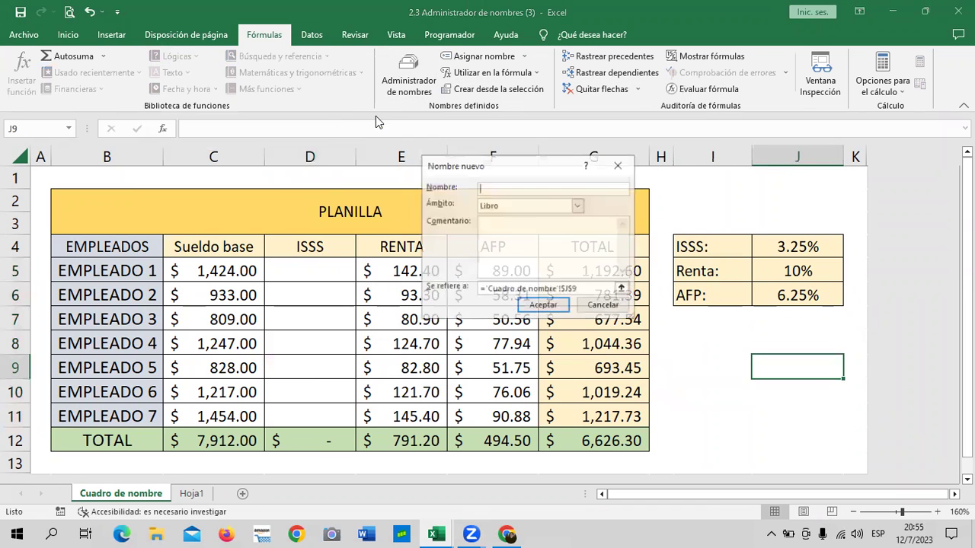
pyautogui.moveTo(503, 162); pyautogui.dragTo(486, 127)
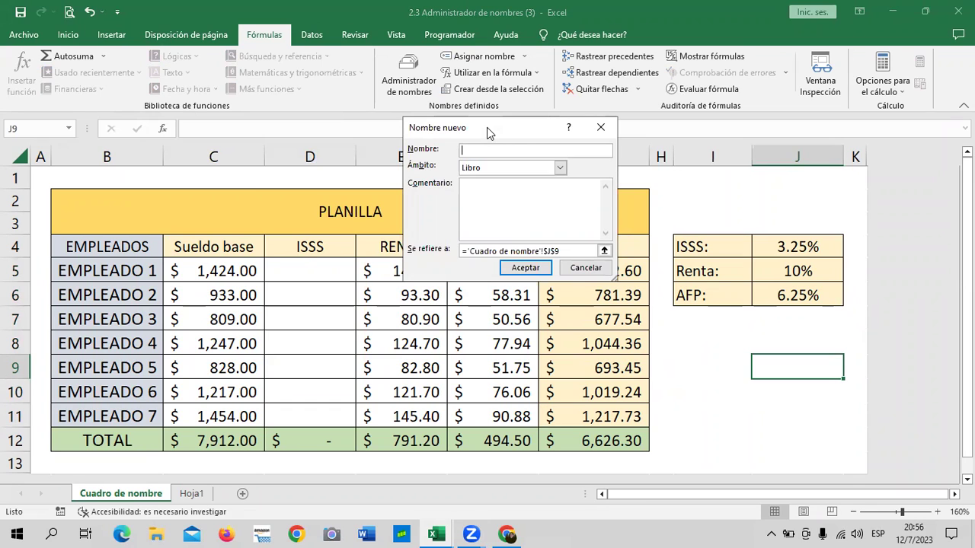
pyautogui.write('SEGURO')
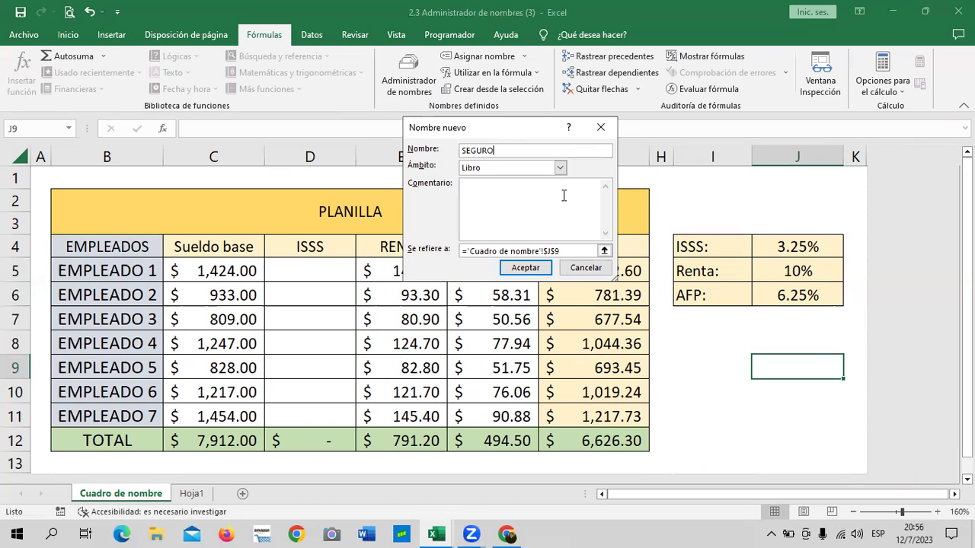
pyautogui.click(540, 250)
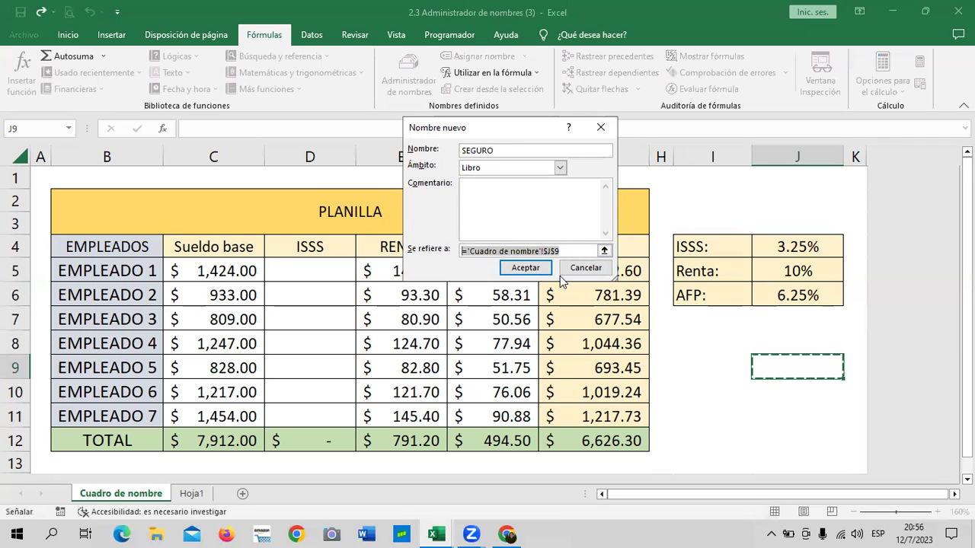
pyautogui.press('Delete')
pyautogui.write('=SI')
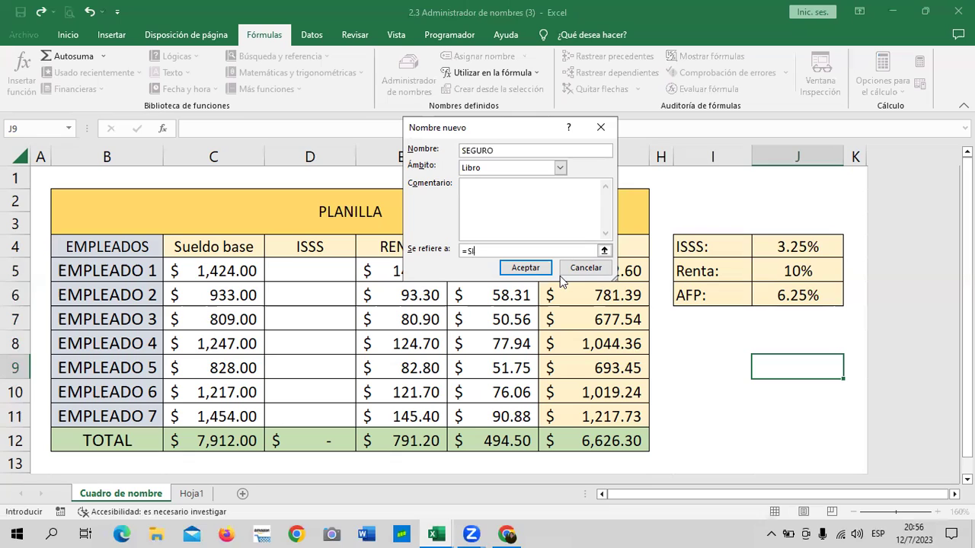
pyautogui.write('(')
pyautogui.write('C5')
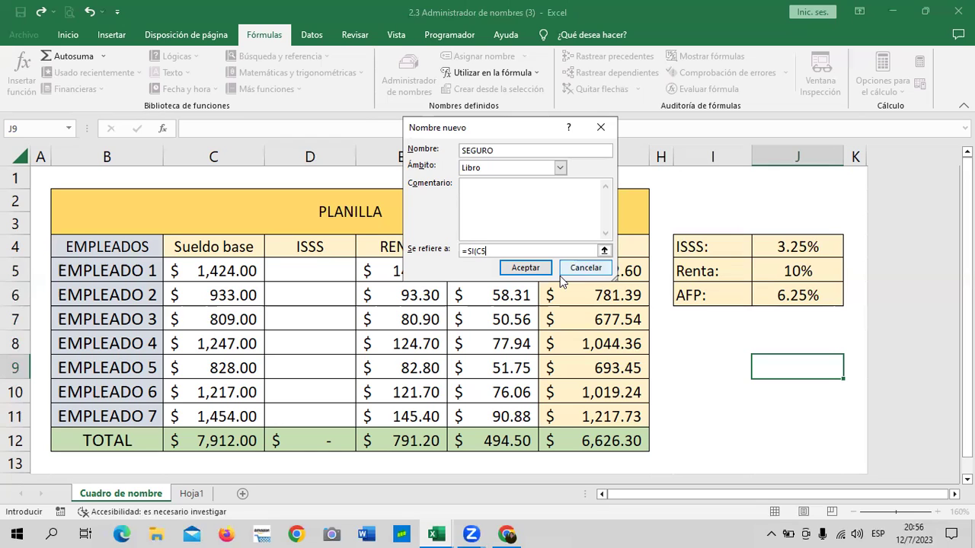
pyautogui.write('<')
pyautogui.write('=1000')
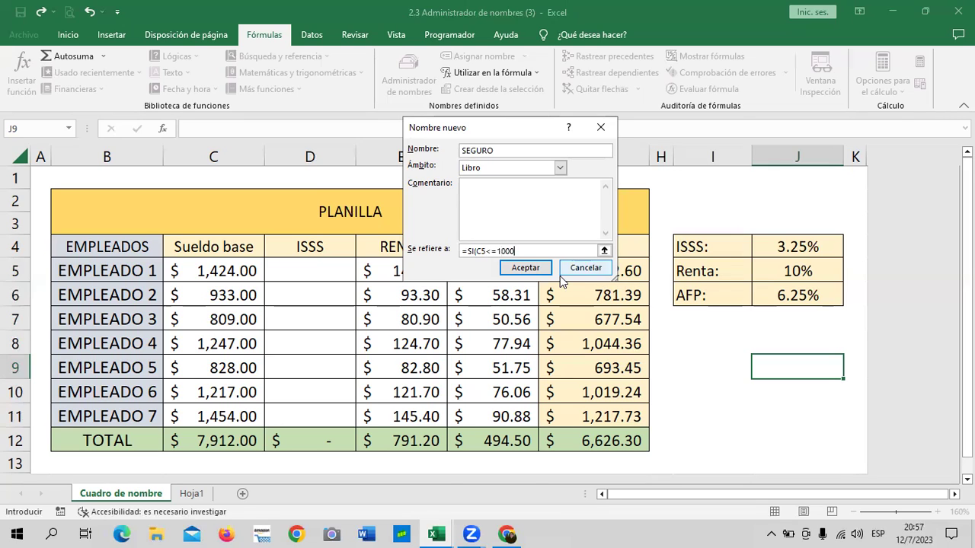
pyautogui.write(';')
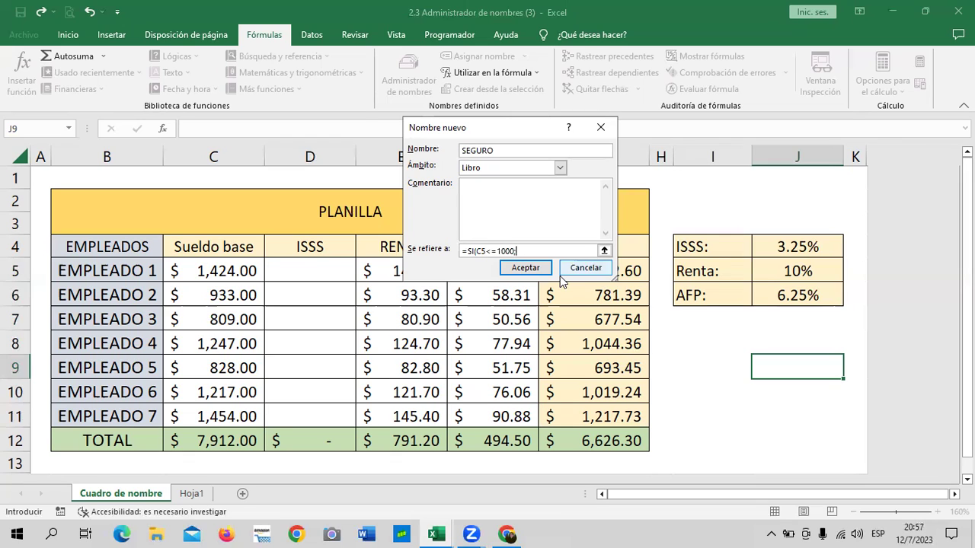
pyautogui.write('C5*')
pyautogui.write('3.25%')
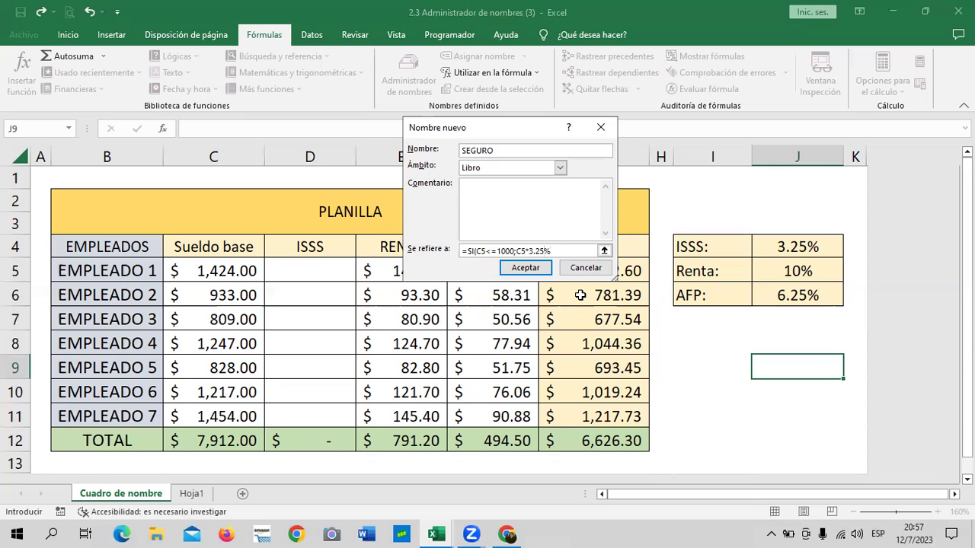
pyautogui.write(';')
pyautogui.write('30')
# Save the SEGURO name and enter a formula using the ISSS name in cell D5
pyautogui.click(533, 268)
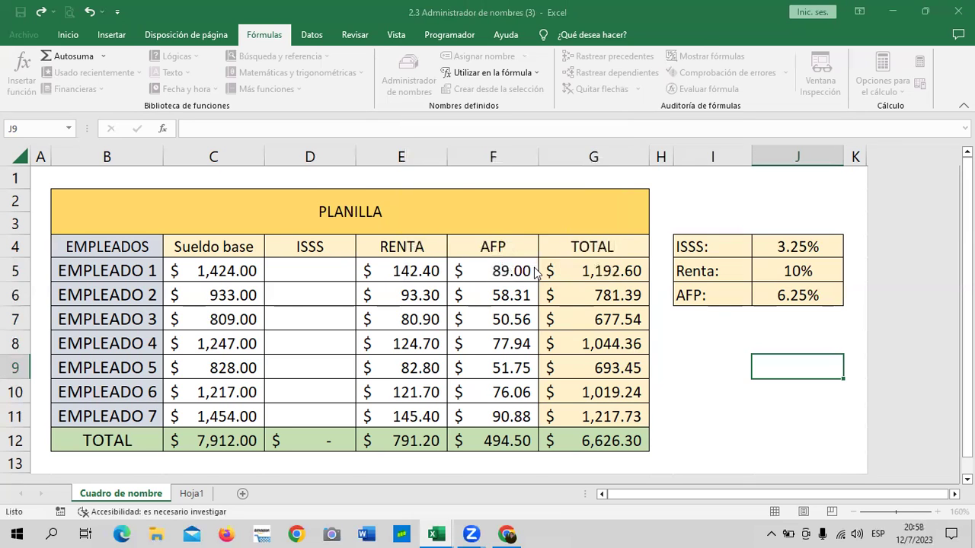
pyautogui.click(674, 339)
pyautogui.press('Down')
pyautogui.press('Down')
pyautogui.press('Left')
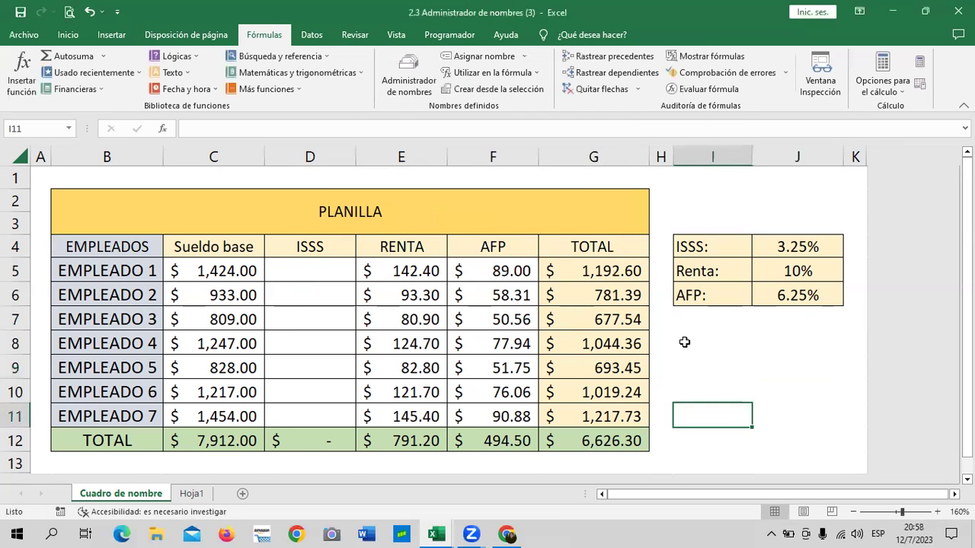
pyautogui.click(313, 276)
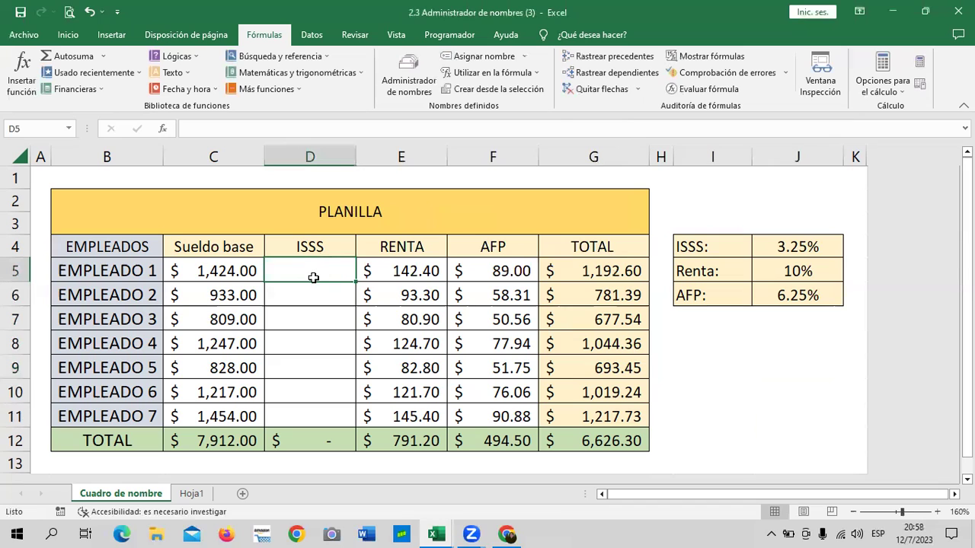
pyautogui.write('=')
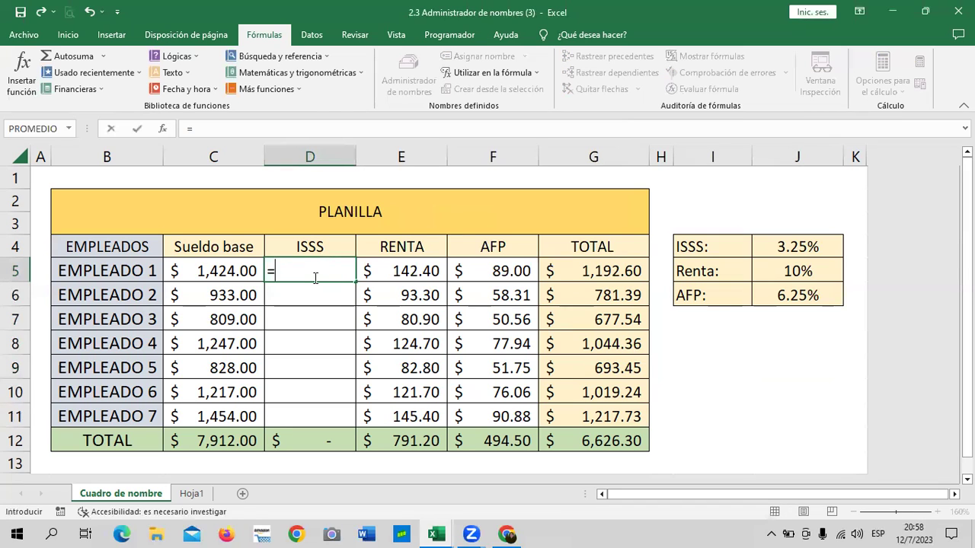
pyautogui.write('ISS')
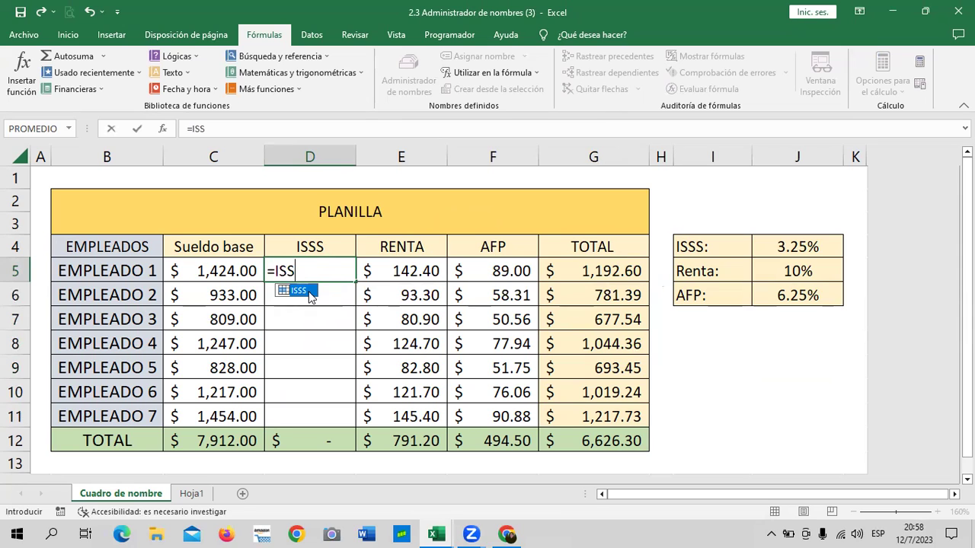
pyautogui.doubleClick(311, 291)
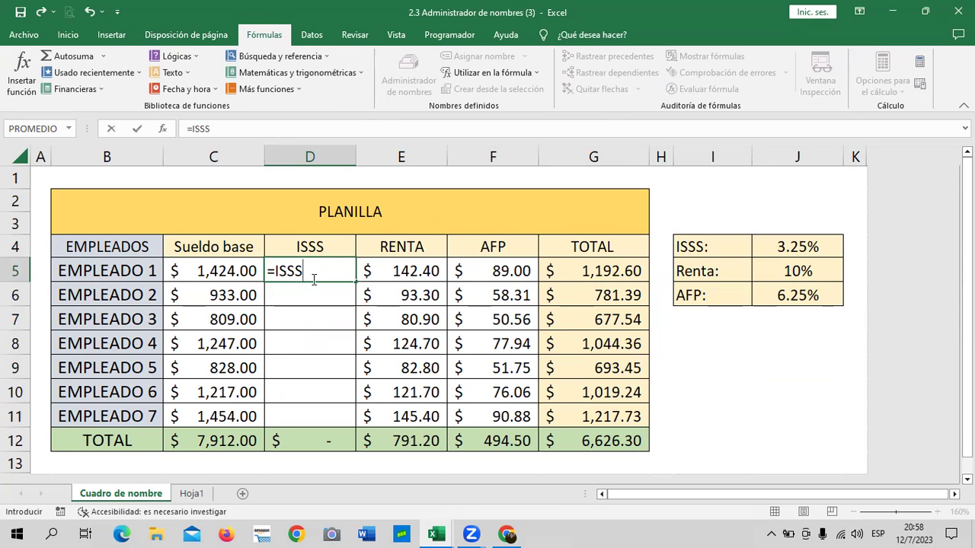
pyautogui.press('Return')
# Replace the formula in D5 with =SEGURO
pyautogui.click(314, 272)
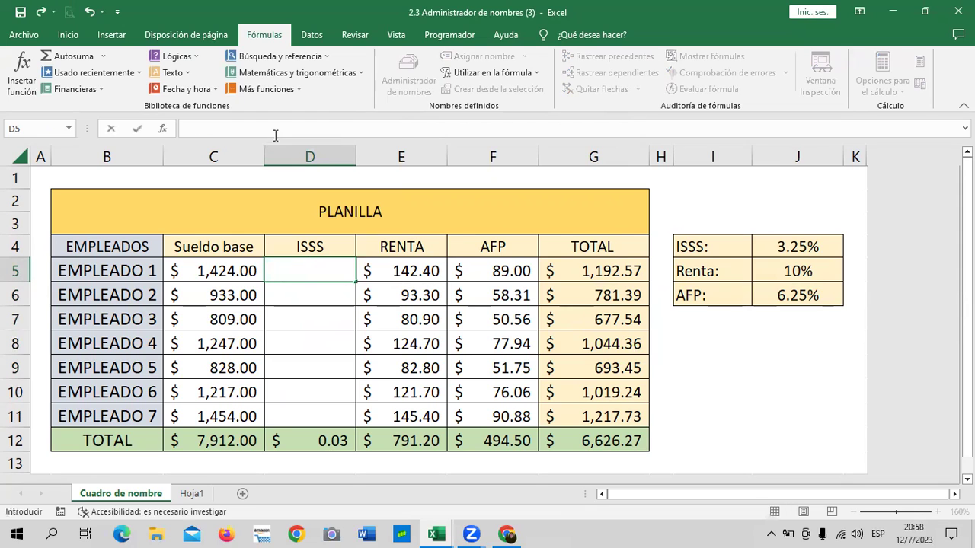
pyautogui.click(305, 343)
pyautogui.click(241, 270)
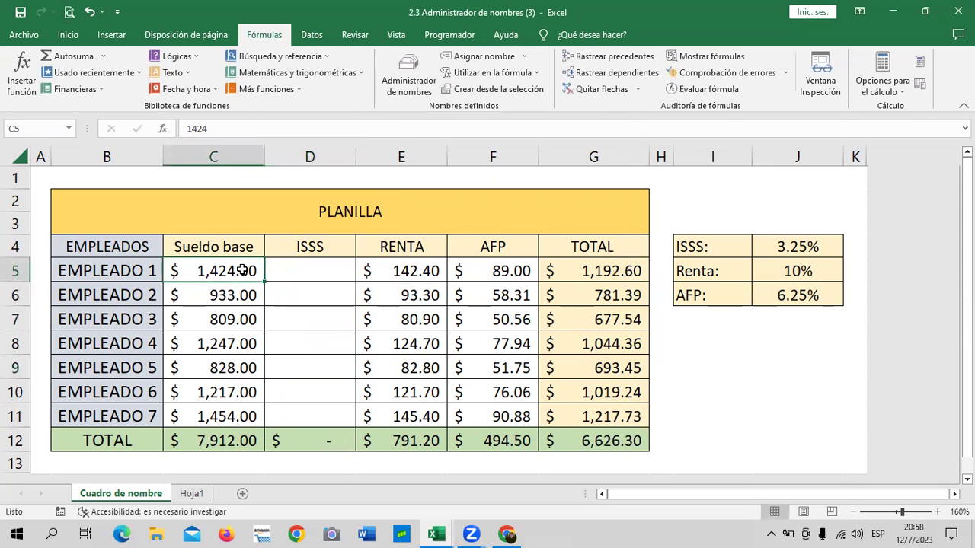
pyautogui.click(301, 270)
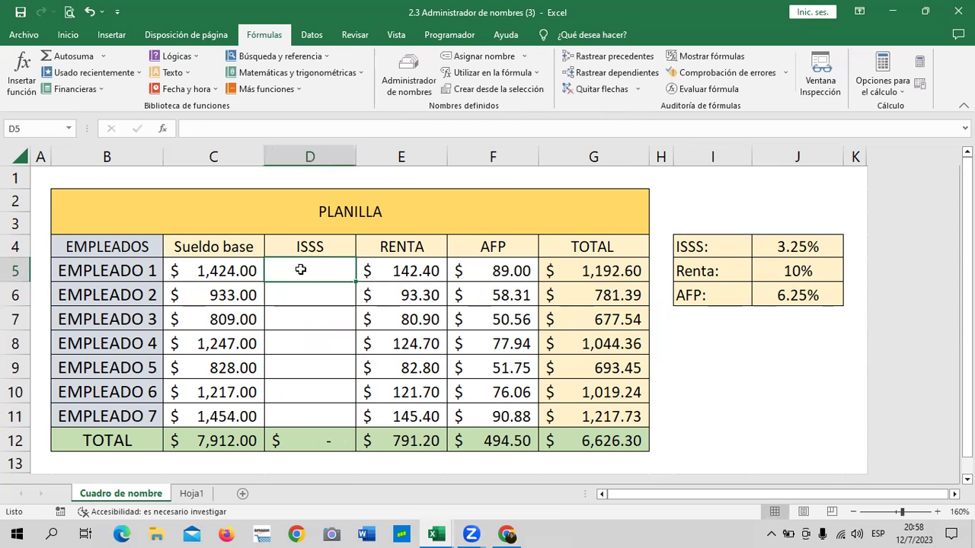
pyautogui.write('=')
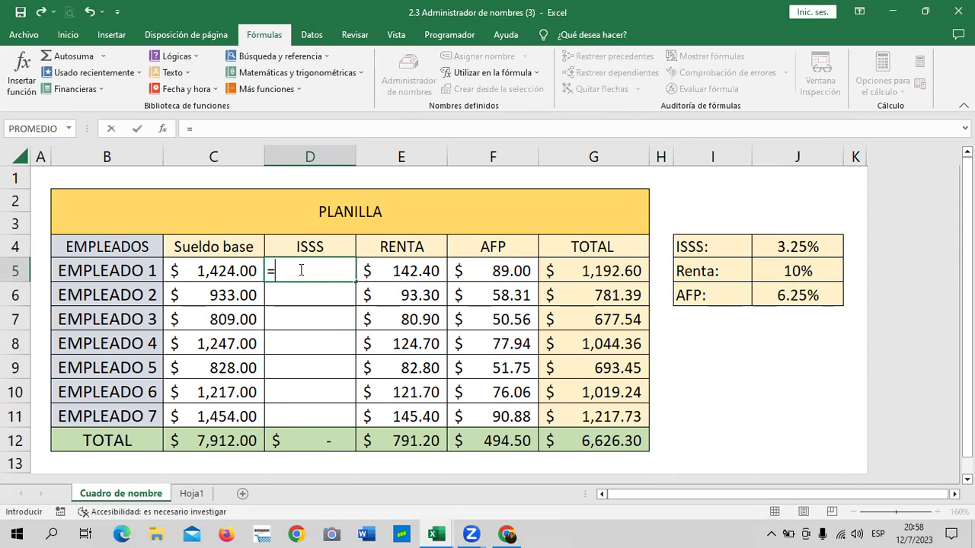
pyautogui.write('SE')
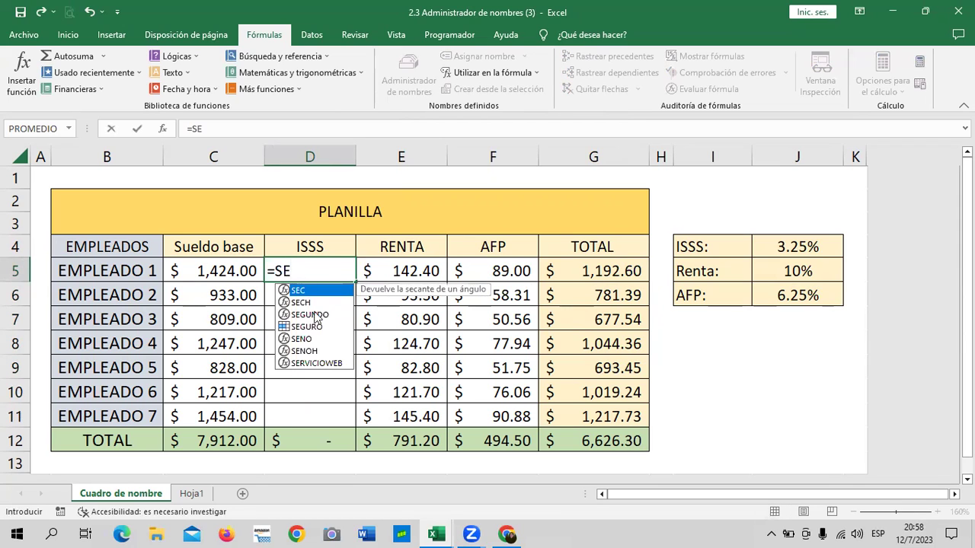
pyautogui.doubleClick(306, 327)
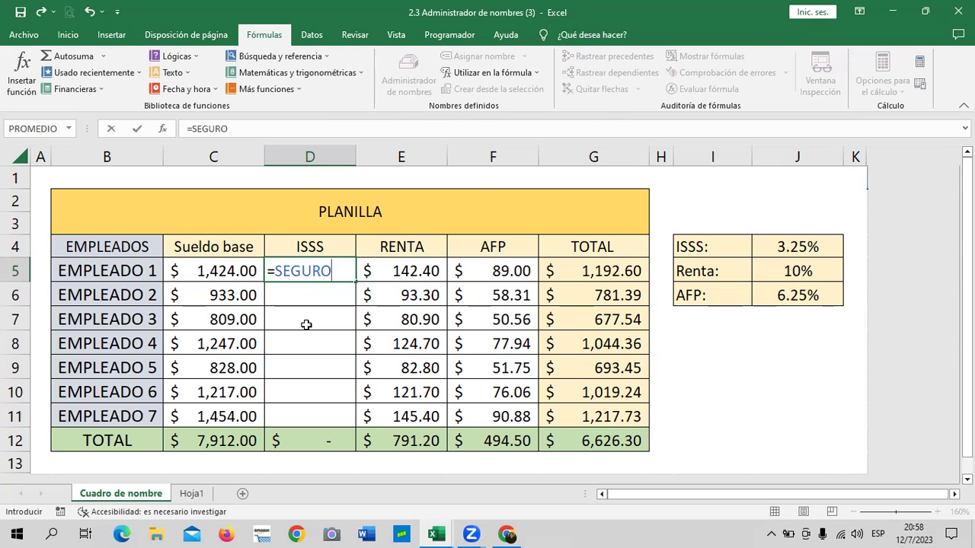
pyautogui.press('Return')
# Rewrite cell D5 as =C5*SEGURO
pyautogui.click(341, 271)
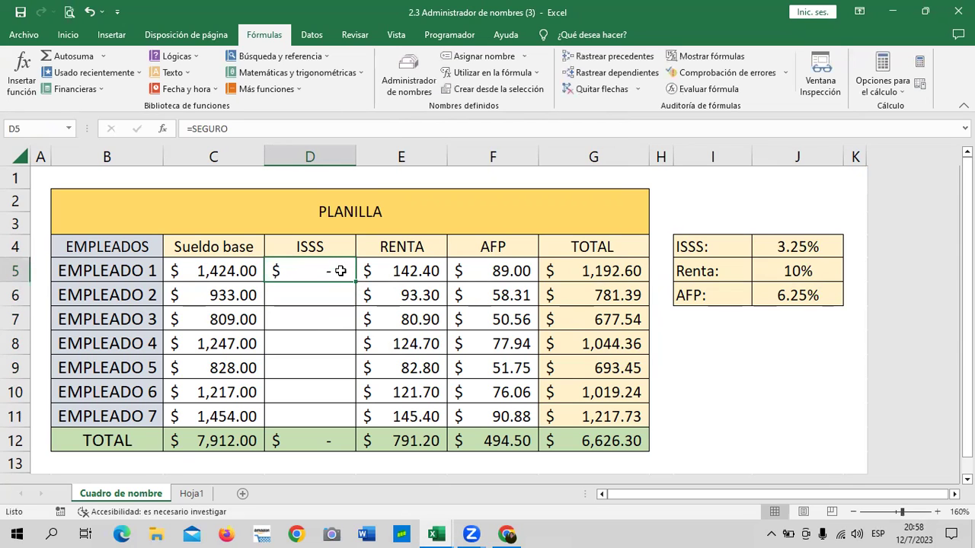
pyautogui.press('Delete')
pyautogui.write('=')
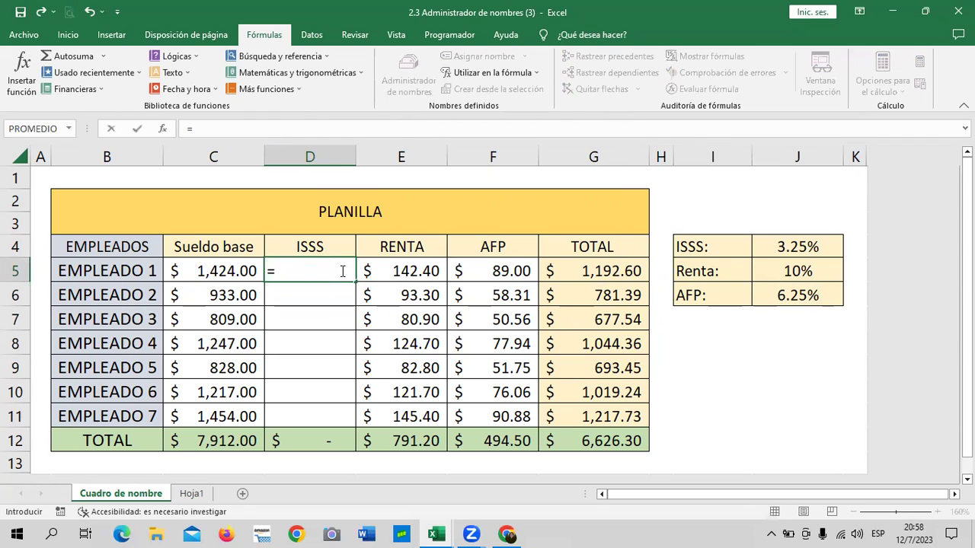
pyautogui.click(218, 270)
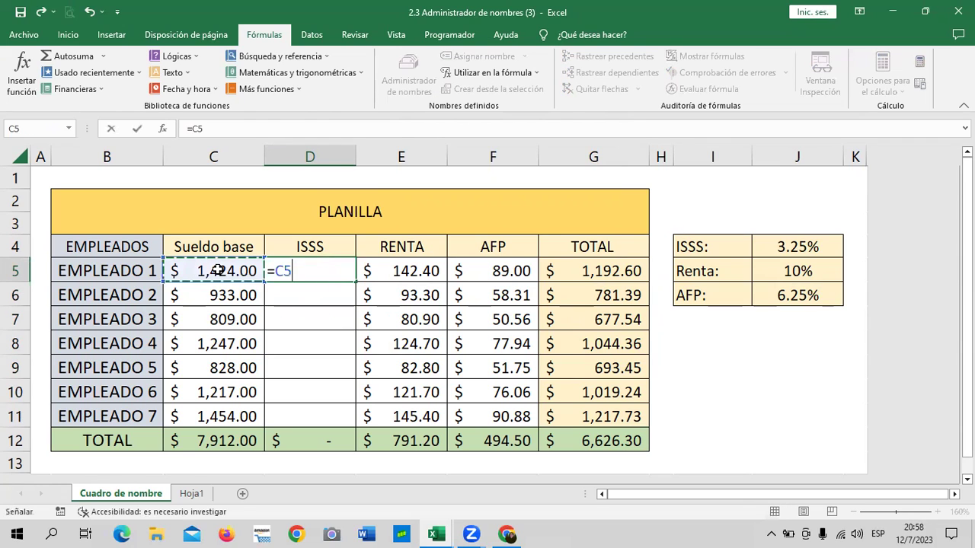
pyautogui.write('*')
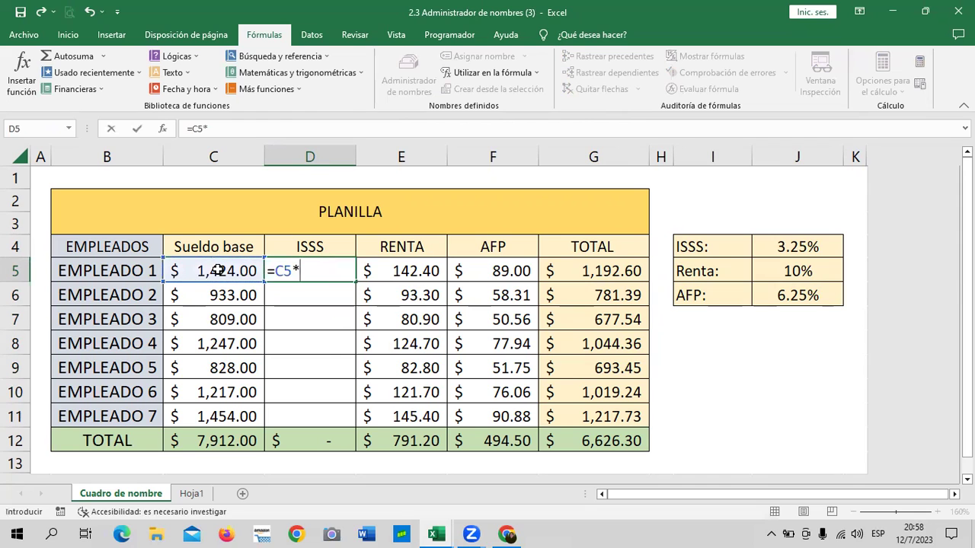
pyautogui.write('SE')
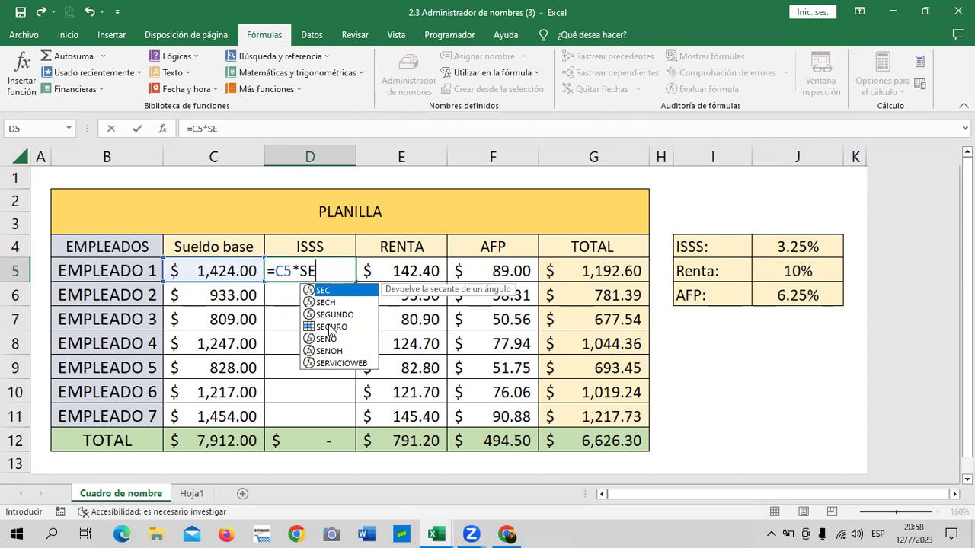
pyautogui.doubleClick(330, 327)
pyautogui.press('Return')
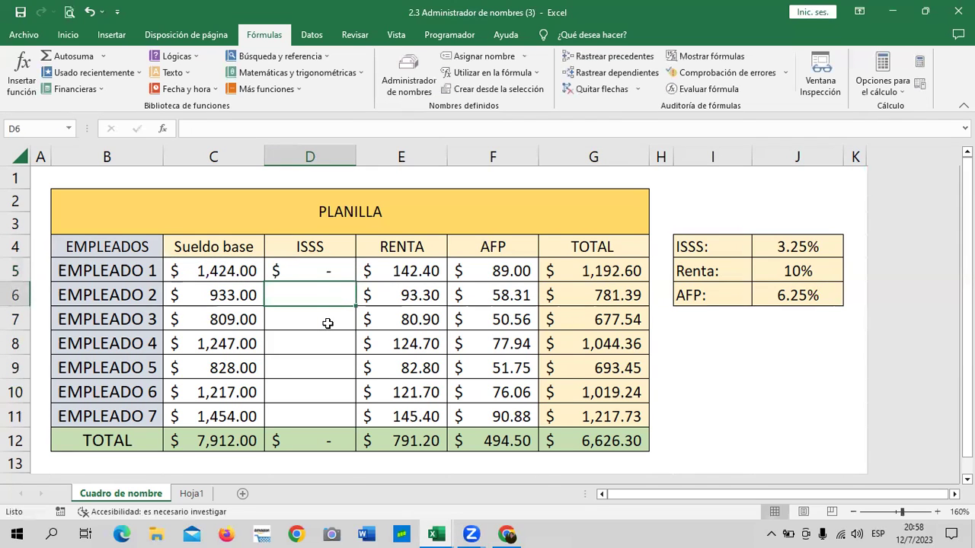
pyautogui.click(315, 261)
# Clear cell D5 and bring up the SEGURO name definition for editing
pyautogui.press('Delete')
pyautogui.click(326, 288)
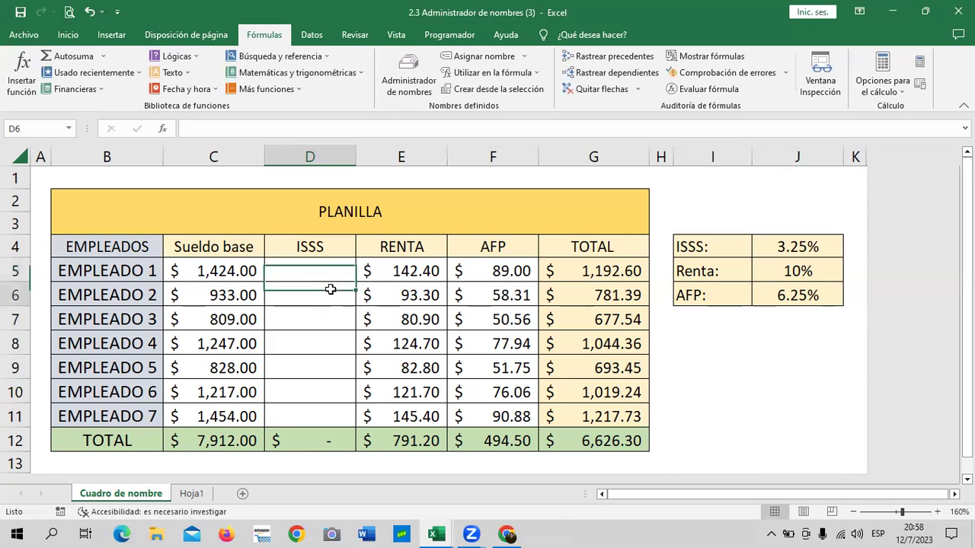
pyautogui.click(401, 79)
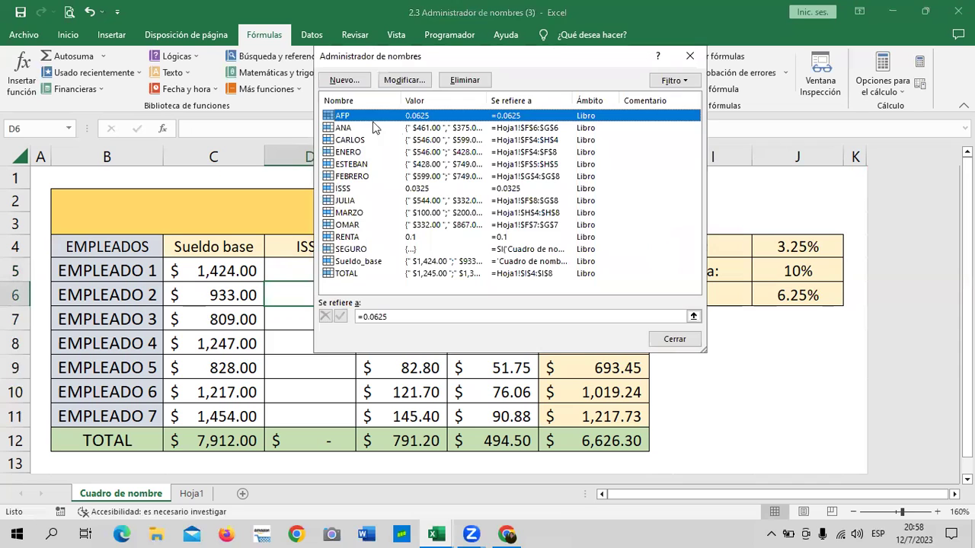
pyautogui.doubleClick(353, 250)
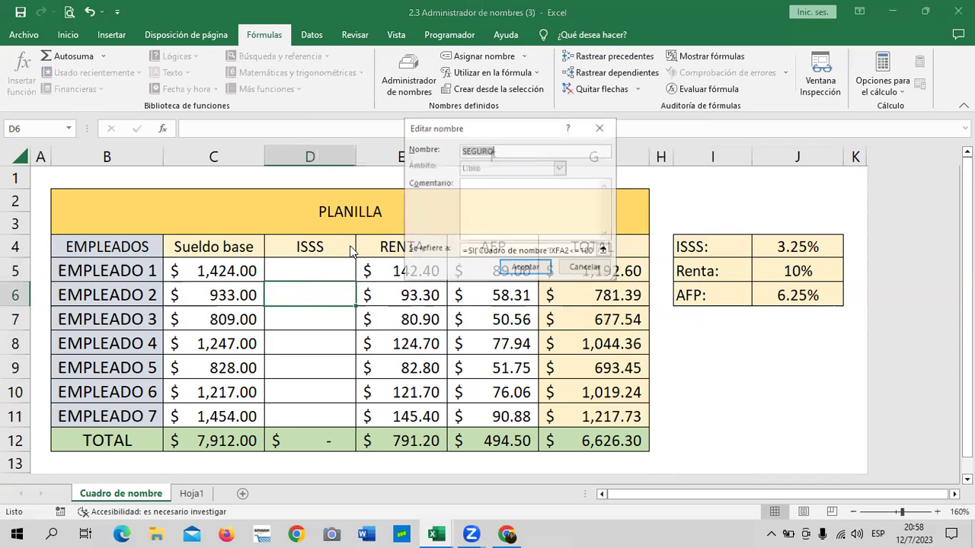
pyautogui.moveTo(588, 252); pyautogui.dragTo(456, 251)
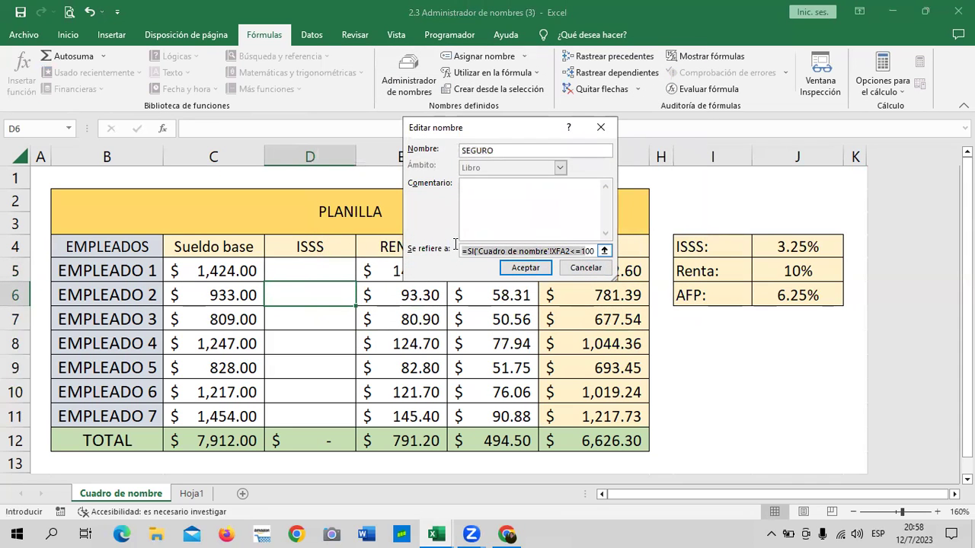
pyautogui.click(456, 252)
pyautogui.press('End')
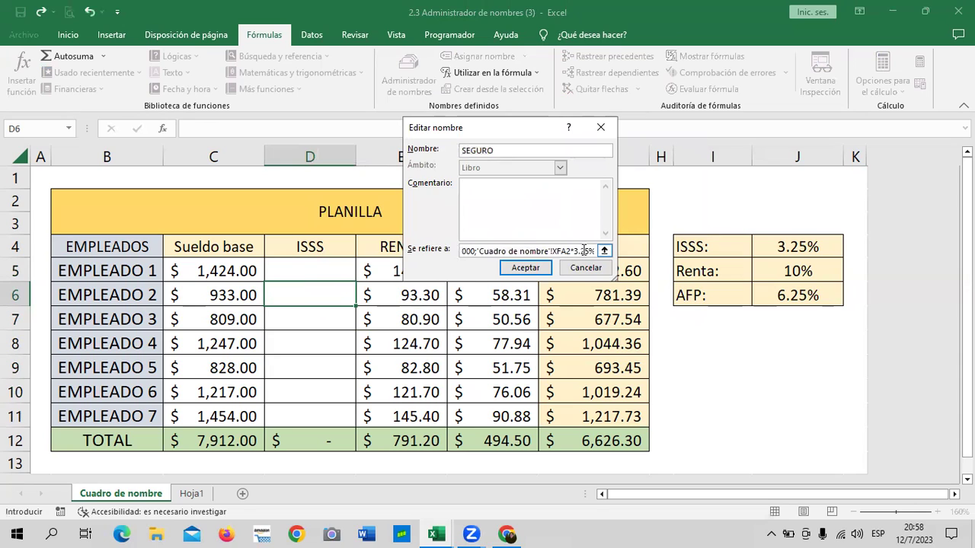
# Replace SEGURO's definition with =SI(C5<=1000;C5*3.25%;30) and accept it
pyautogui.moveTo(502, 244); pyautogui.dragTo(432, 252)
pyautogui.press('End')
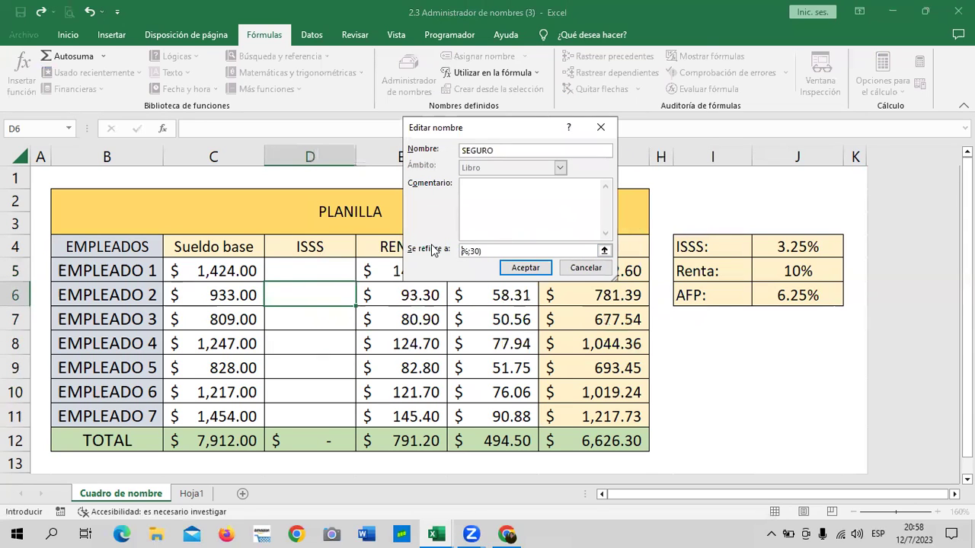
pyautogui.hotkey('shift', 'Left')
pyautogui.hotkey('shift', 'Left')
pyautogui.hotkey('shift', 'Left')
pyautogui.press('Delete')
pyautogui.write('=P')
pyautogui.write('I')
pyautogui.write('=1')
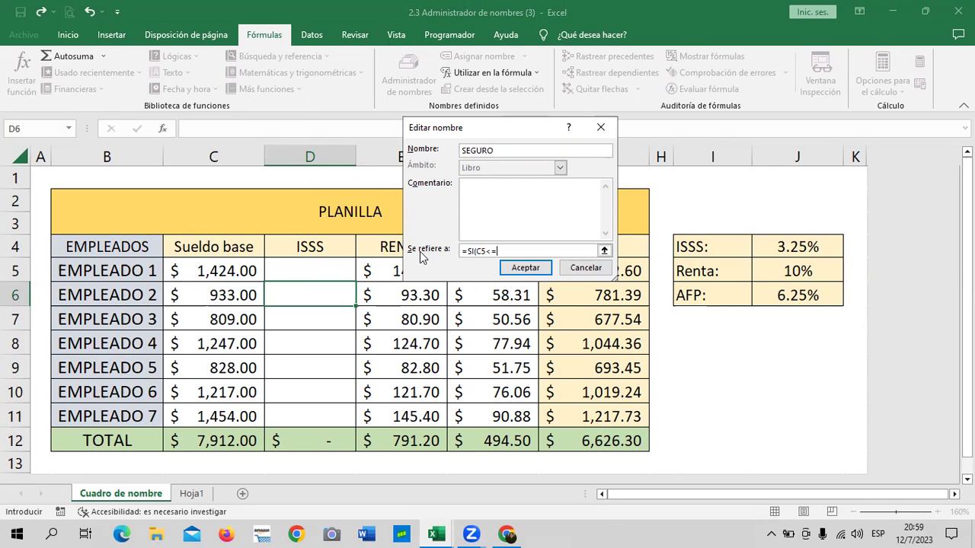
pyautogui.write('00')
pyautogui.write('3.25%;')
pyautogui.write('30')
pyautogui.write(')')
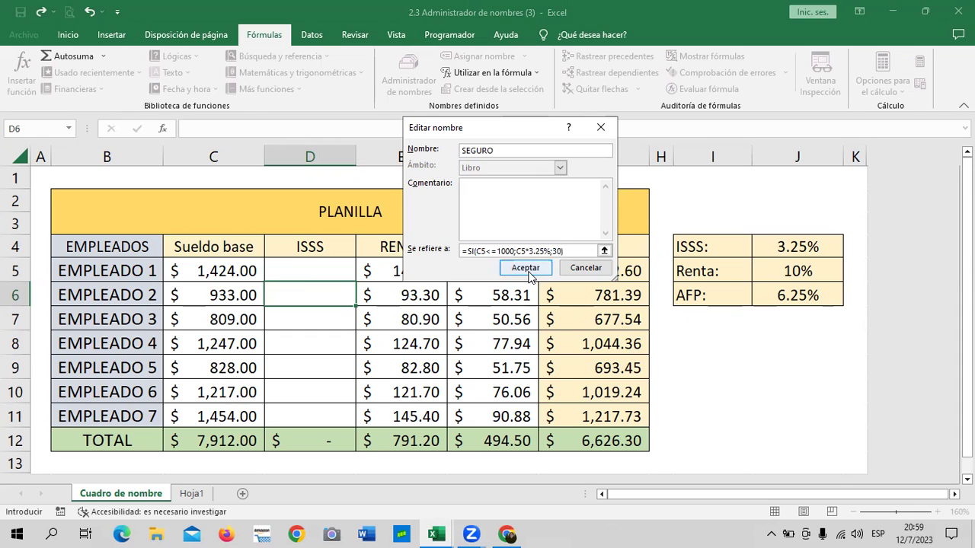
pyautogui.click(525, 268)
# Enter the formula =SEGURO in cell D5
pyautogui.click(669, 341)
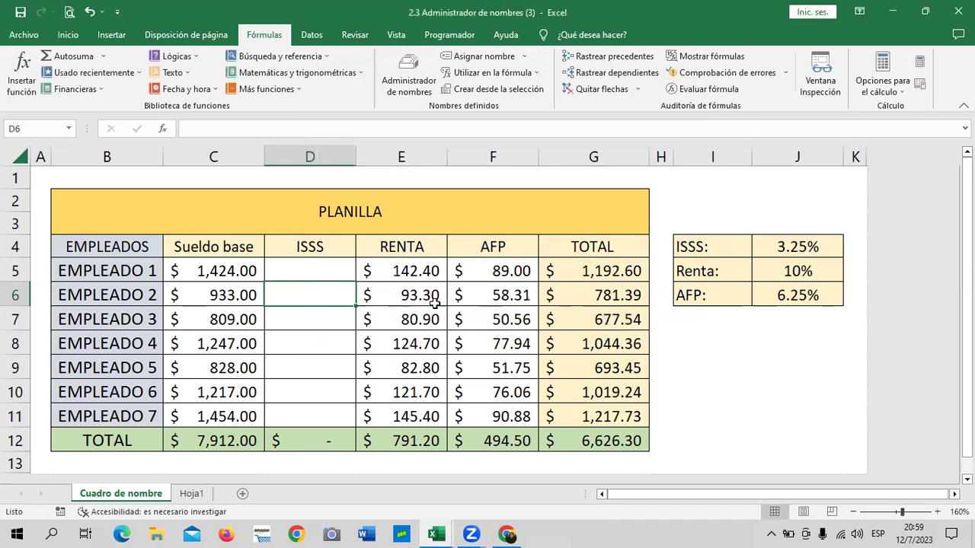
pyautogui.click(319, 268)
pyautogui.write('=')
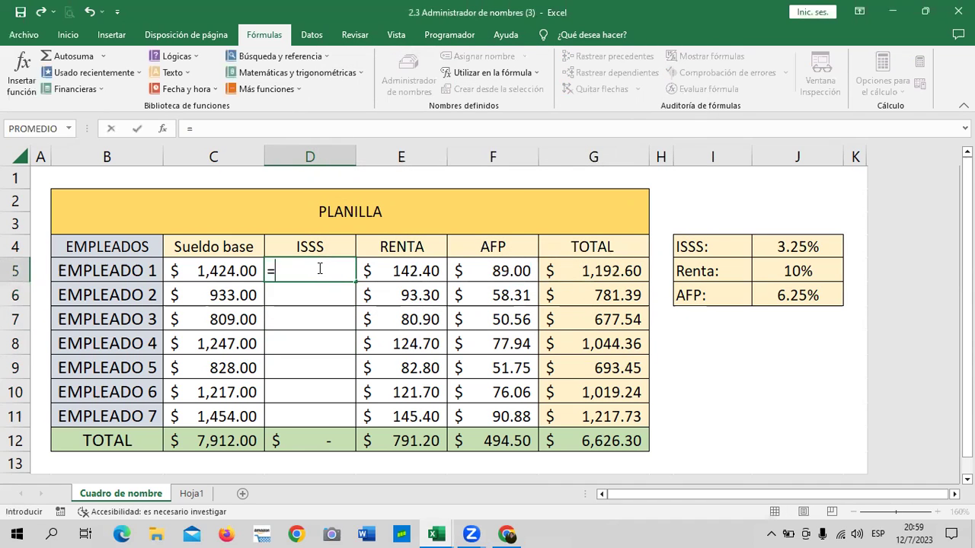
pyautogui.write('SE')
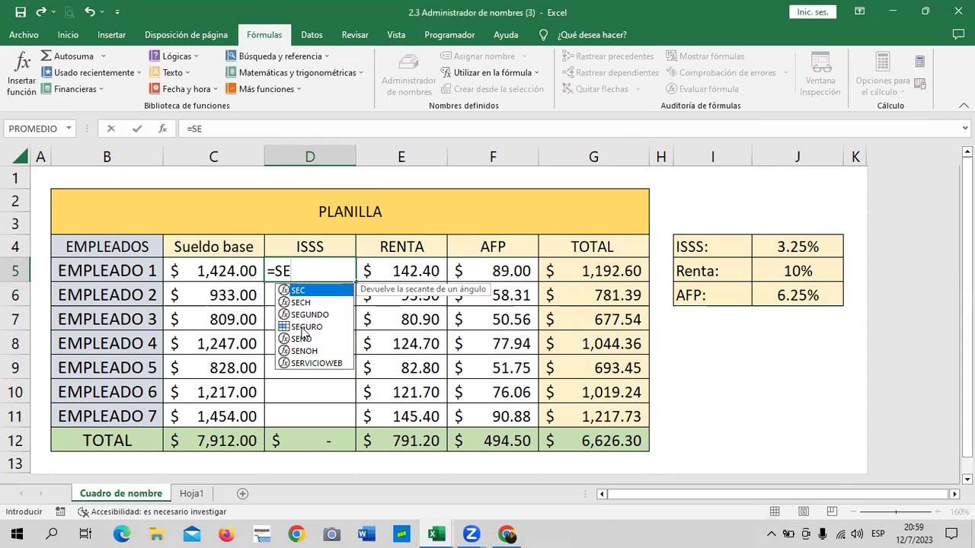
pyautogui.doubleClick(302, 326)
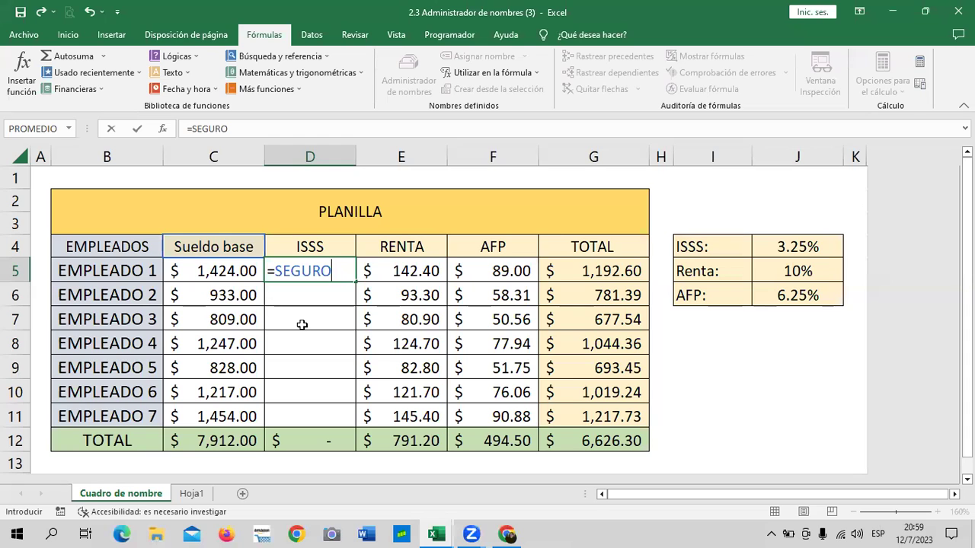
pyautogui.press('Return')
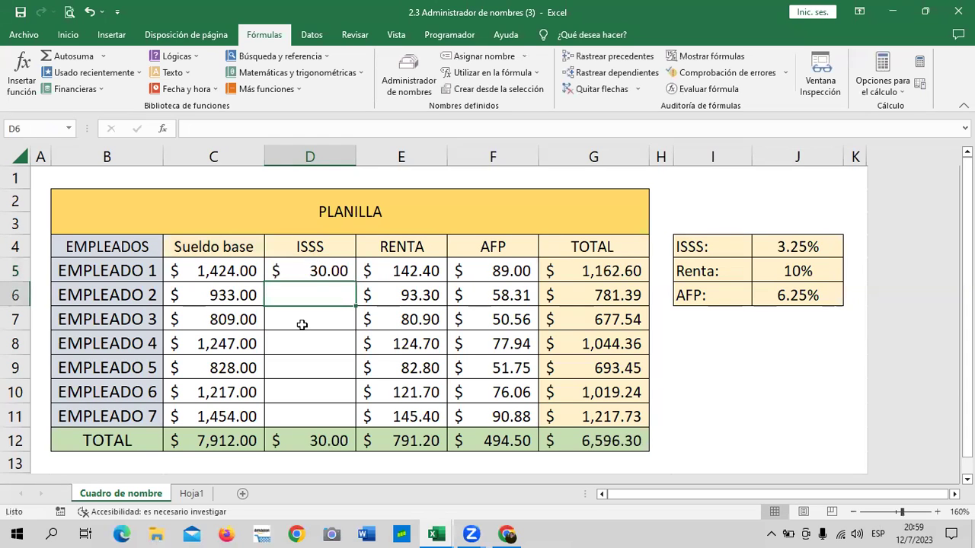
pyautogui.click(311, 276)
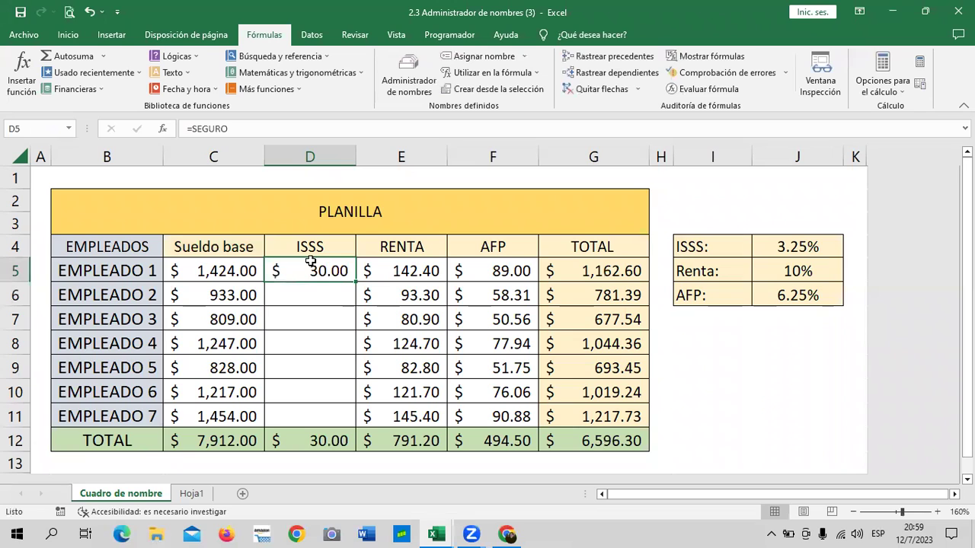
pyautogui.click(342, 131)
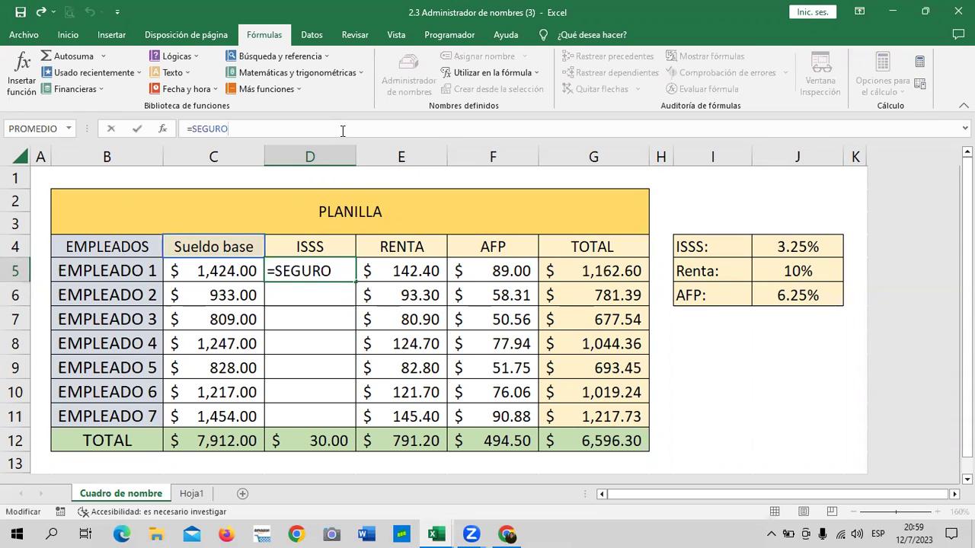
pyautogui.press('Return')
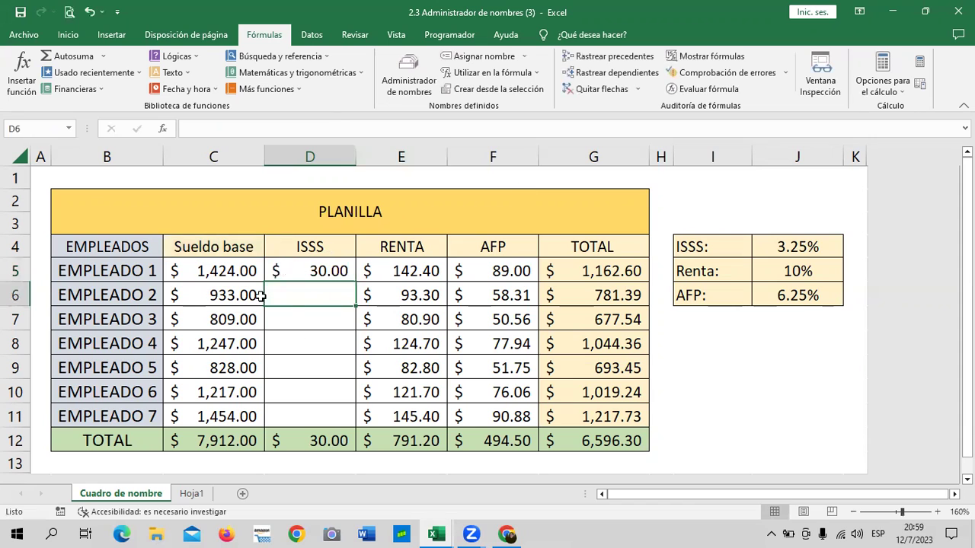
# Fill the SEGURO formula down D5:D11, giving an ISSS total of $203.53
pyautogui.click(232, 264)
pyautogui.click(347, 282)
pyautogui.moveTo(355, 283); pyautogui.dragTo(351, 418)
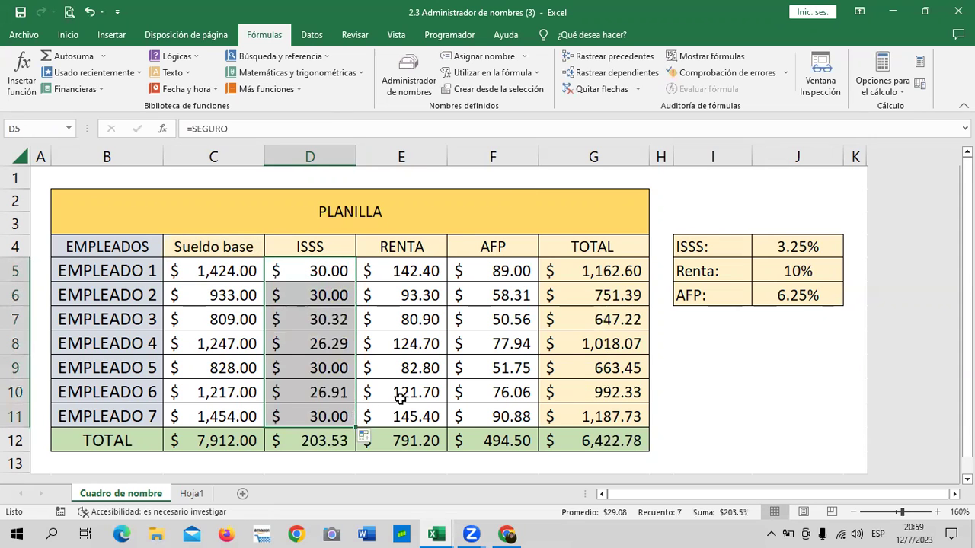
pyautogui.click(724, 397)
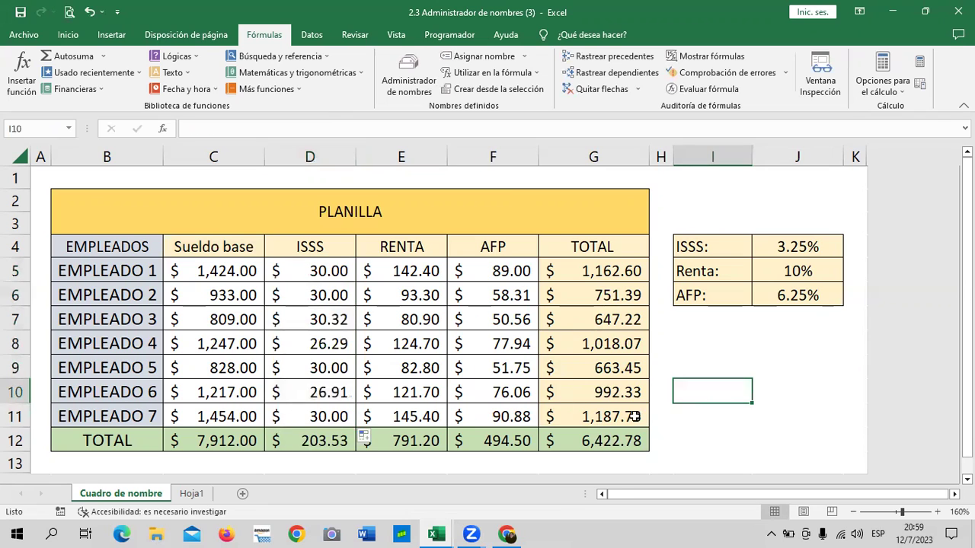
# Check base salaries and =SEGURO results in D5, D6, D8 and D9, then list the defined names
pyautogui.click(210, 415)
pyautogui.click(215, 367)
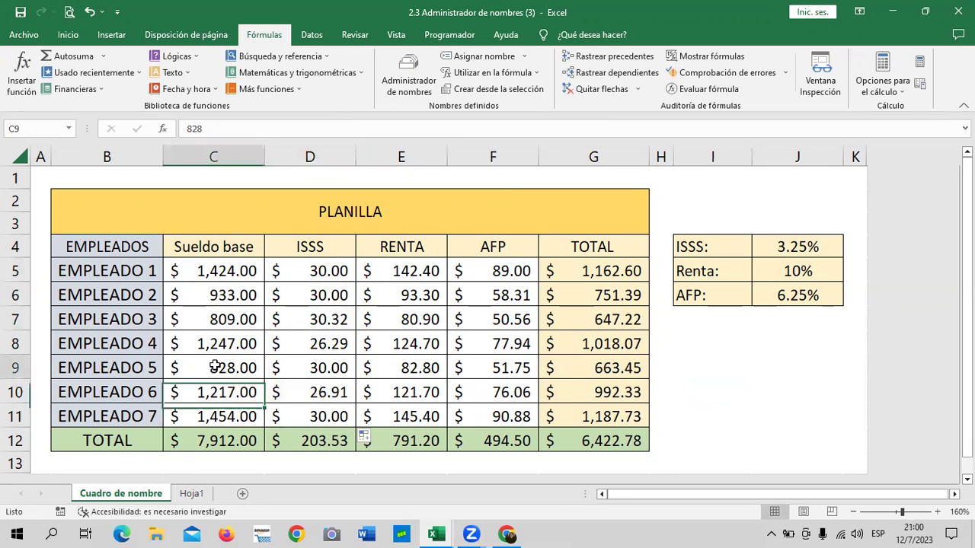
pyautogui.click(289, 367)
pyautogui.click(216, 369)
pyautogui.click(320, 367)
pyautogui.click(310, 342)
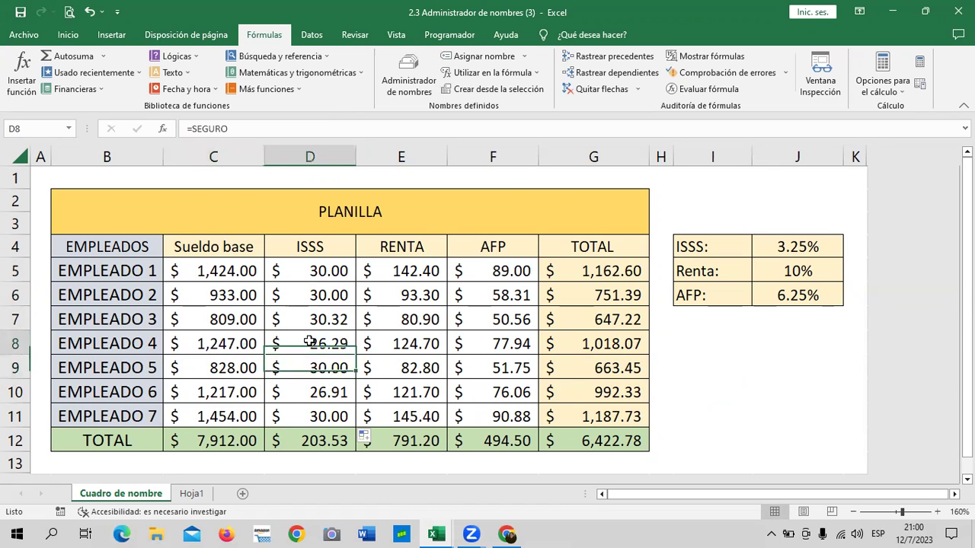
pyautogui.click(200, 343)
pyautogui.click(318, 268)
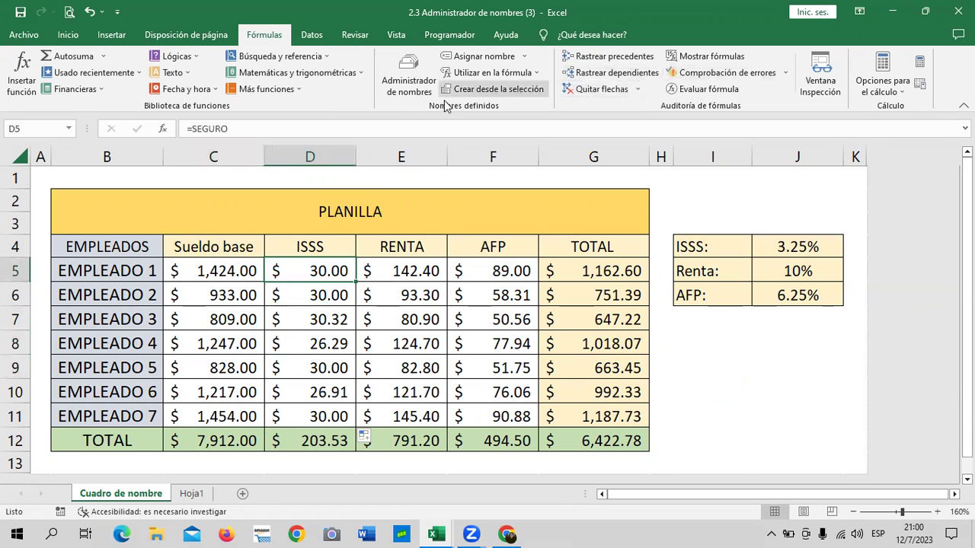
pyautogui.click(333, 297)
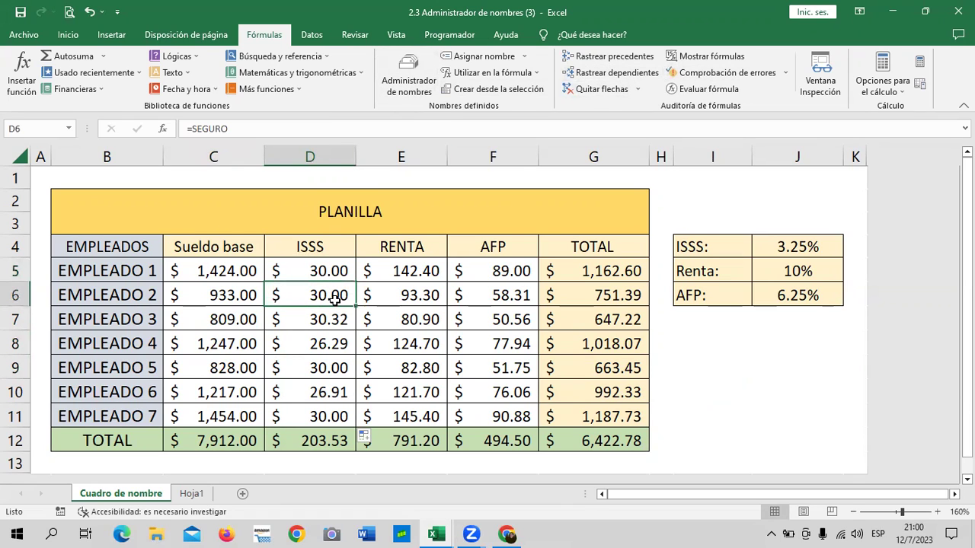
pyautogui.click(409, 76)
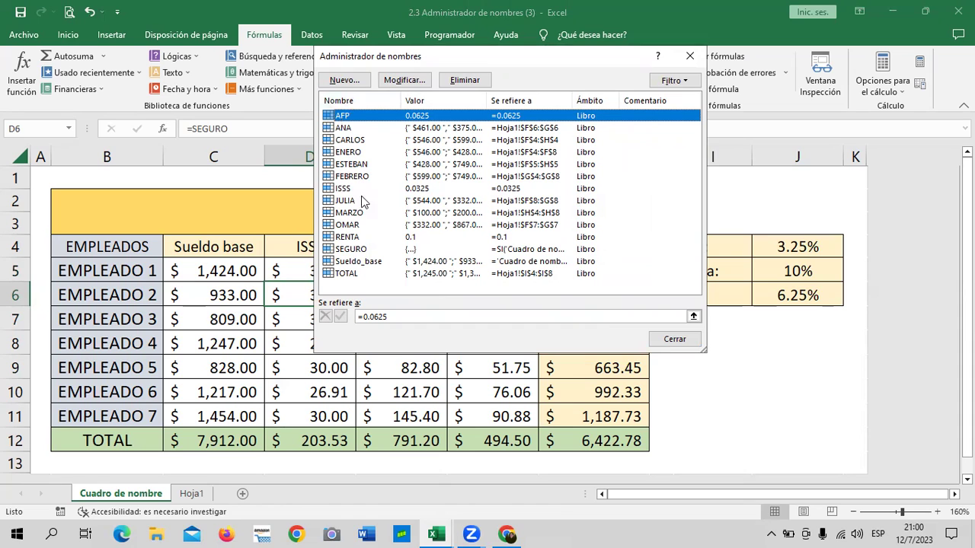
# Rewrite the SEGURO name as =SI(C5<=1000;C5*3.25%;30) and save it
pyautogui.click(358, 249)
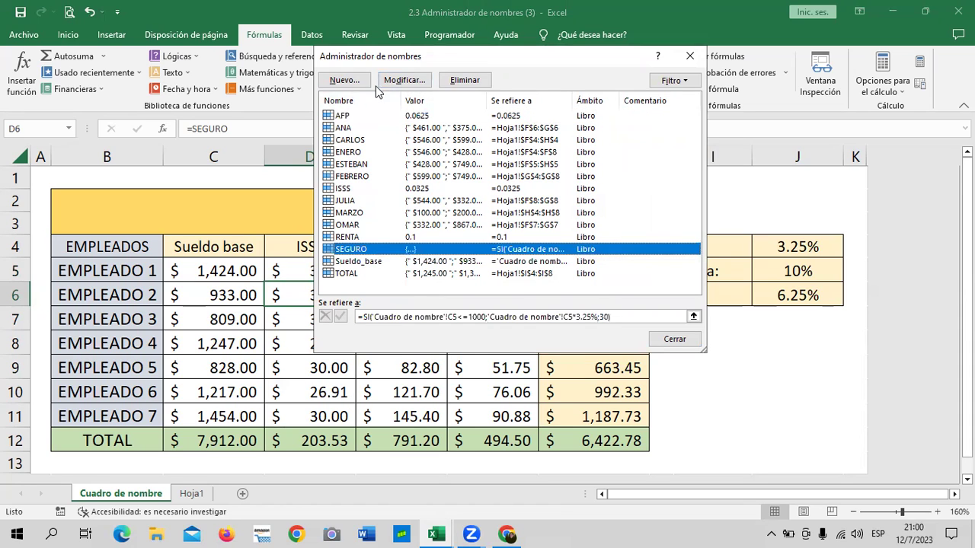
pyautogui.click(404, 80)
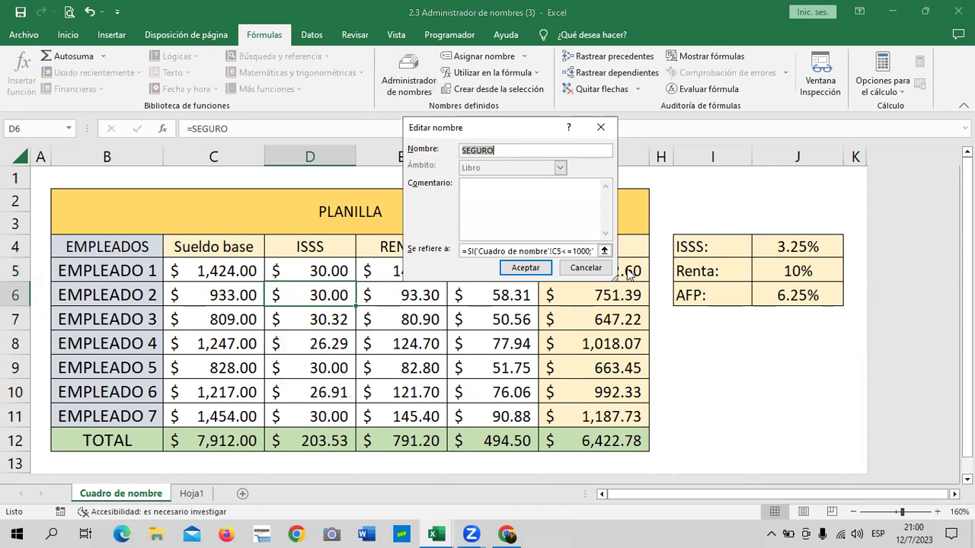
pyautogui.click(594, 252)
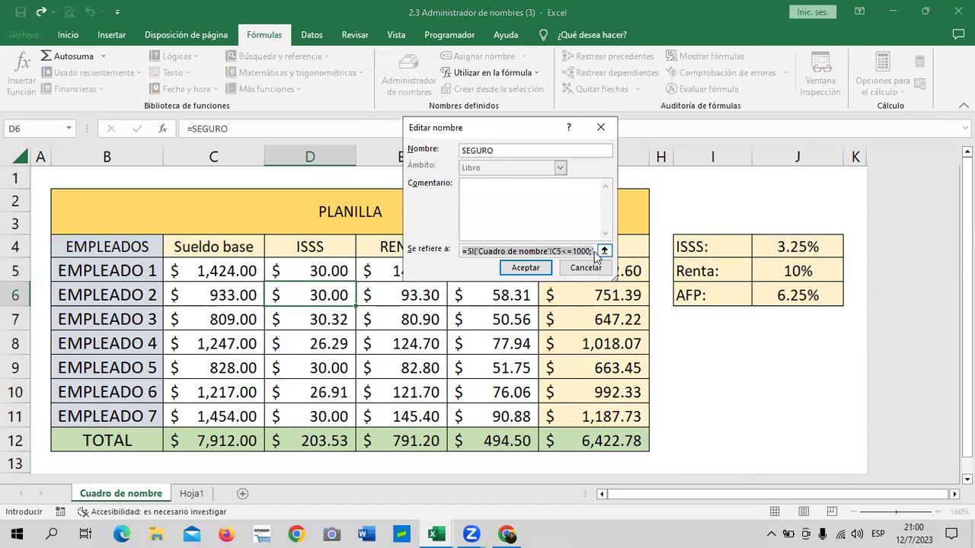
pyautogui.press('Right')
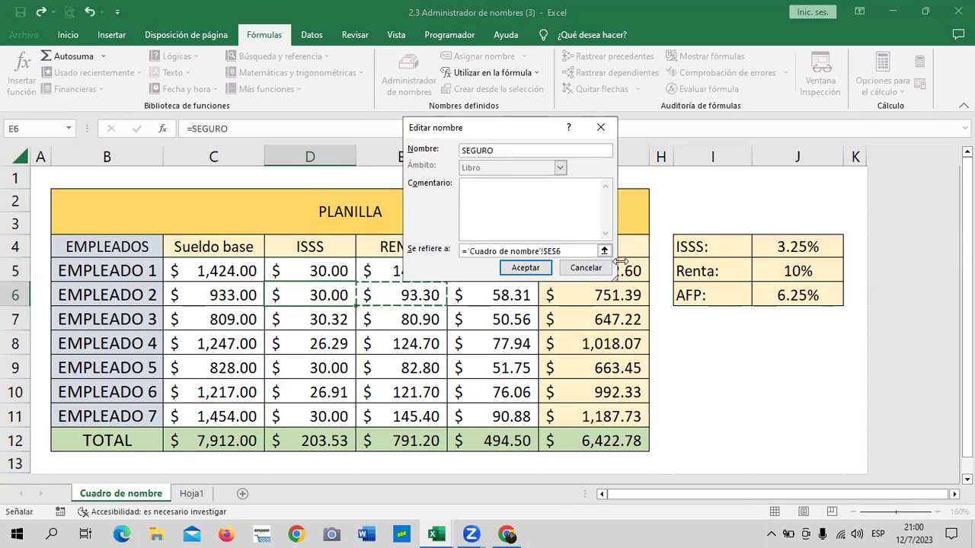
pyautogui.press('BackSpace')
pyautogui.press('BackSpace')
pyautogui.press('BackSpace')
pyautogui.press('BackSpace')
pyautogui.press('BackSpace')
pyautogui.press('BackSpace')
pyautogui.press('BackSpace')
pyautogui.press('BackSpace')
pyautogui.press('BackSpace')
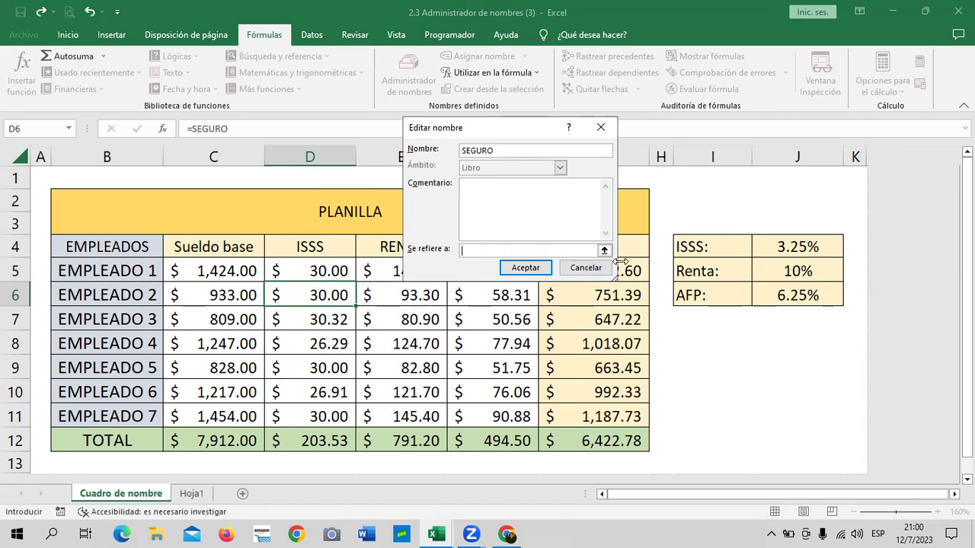
pyautogui.write('=SI(C5<=1000;C5')
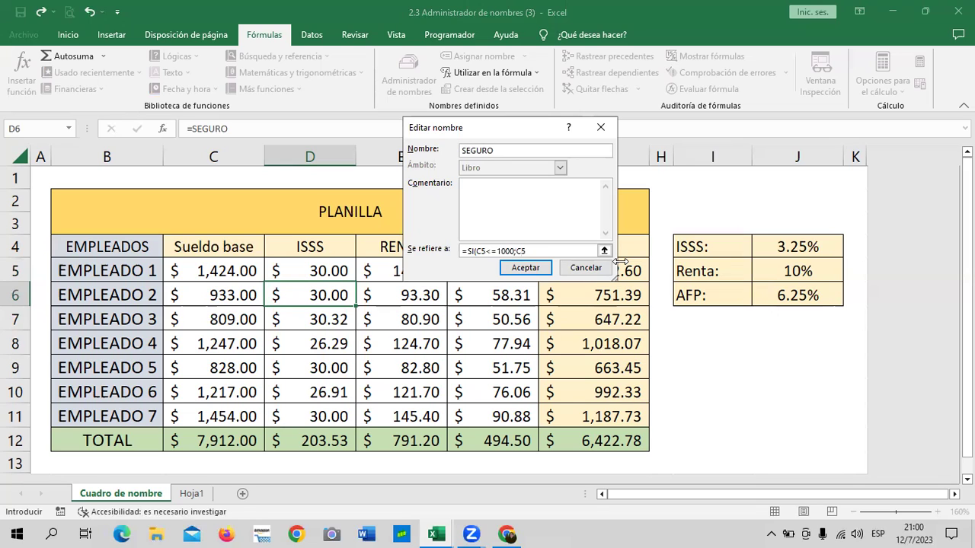
pyautogui.write('25%')
pyautogui.write(';30')
pyautogui.click(527, 268)
# Clear the old ISSS values in D5:D11
pyautogui.click(674, 339)
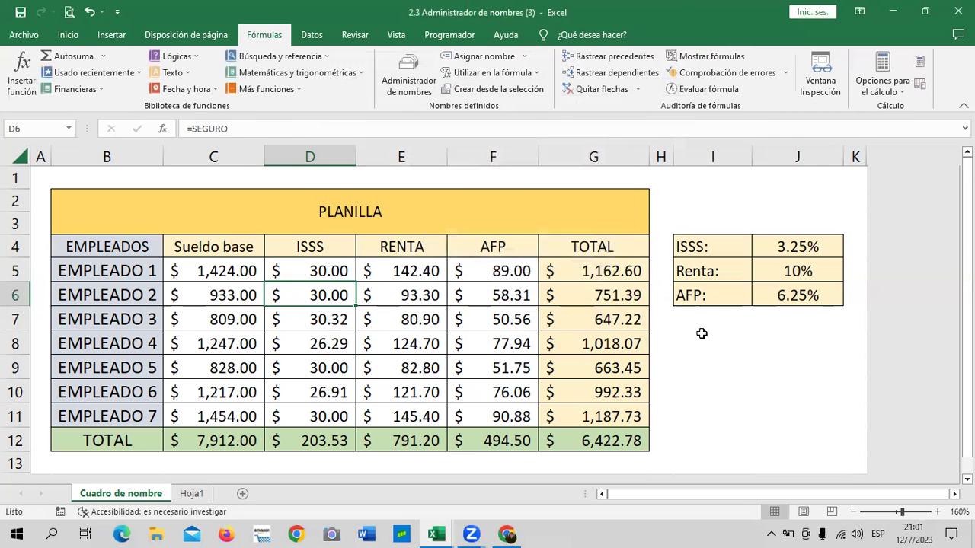
pyautogui.click(716, 365)
pyautogui.click(310, 272)
pyautogui.moveTo(310, 274); pyautogui.dragTo(318, 406)
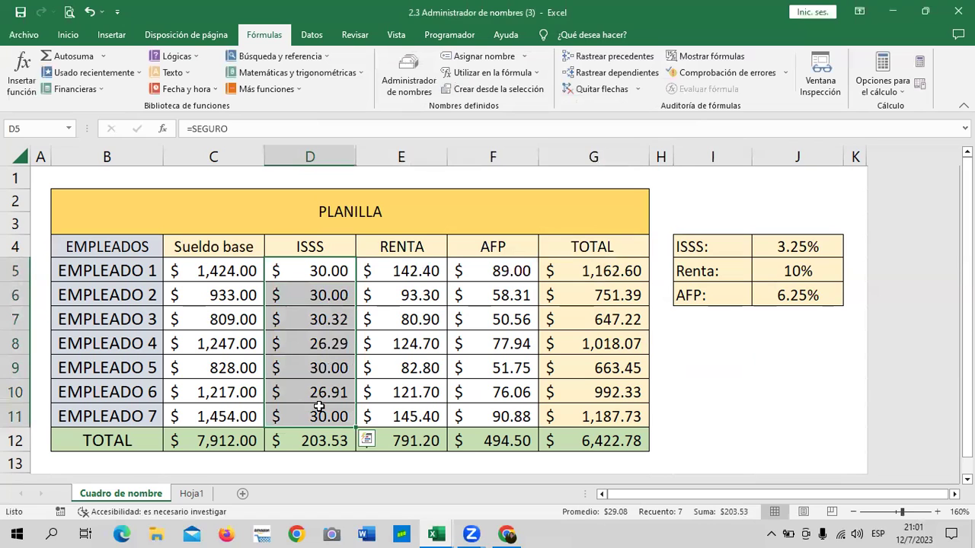
pyautogui.press('Delete')
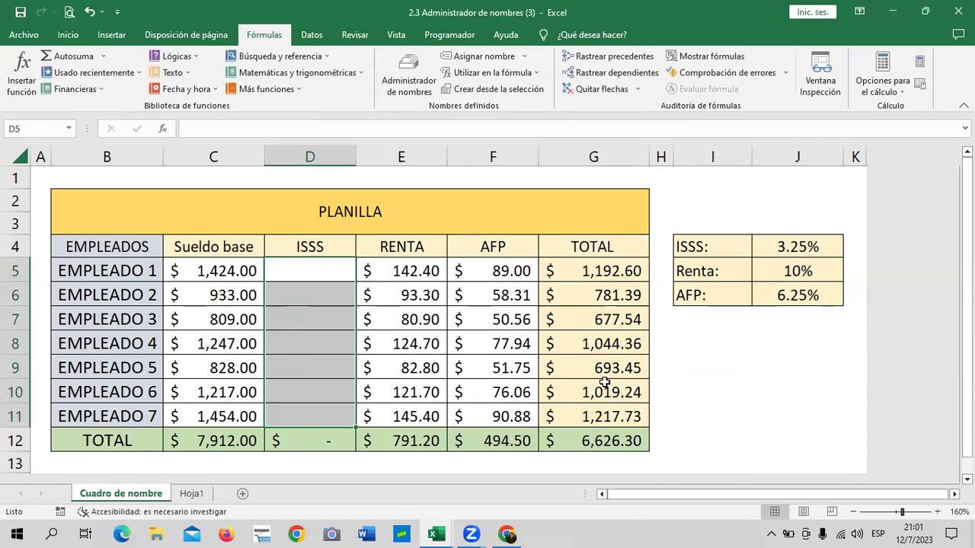
# Re-enter =SEGURO in D5 and fill it down to D11, totalling $203.53
pyautogui.click(762, 368)
pyautogui.click(304, 272)
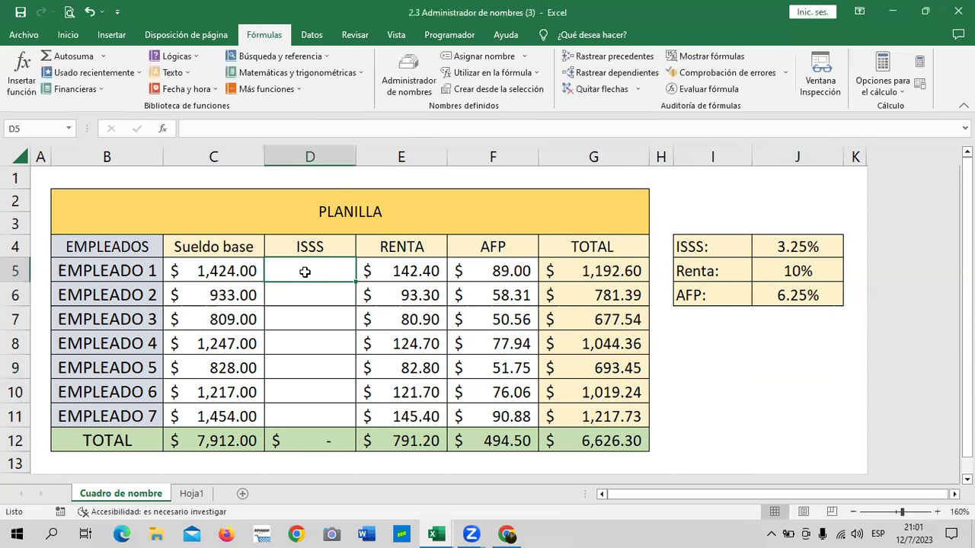
pyautogui.write('=S')
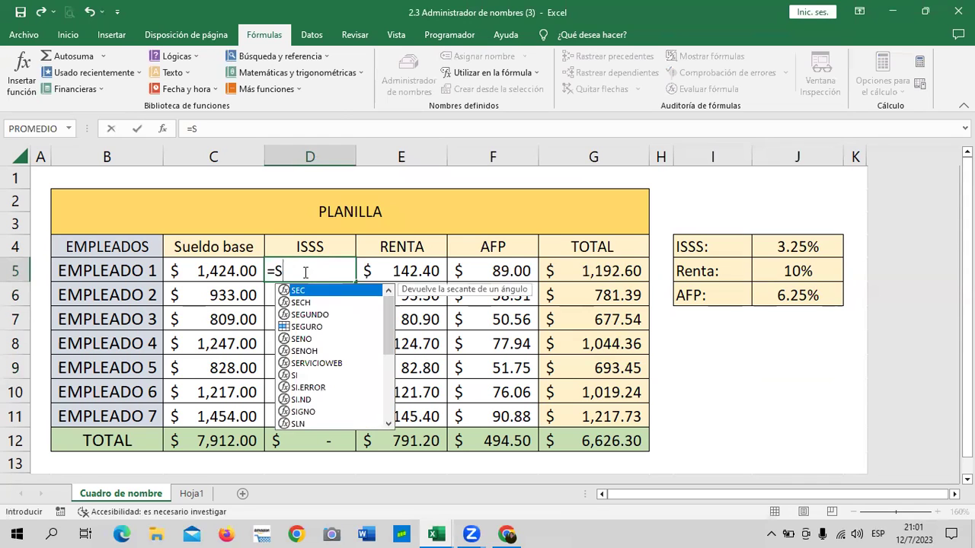
pyautogui.write('EG')
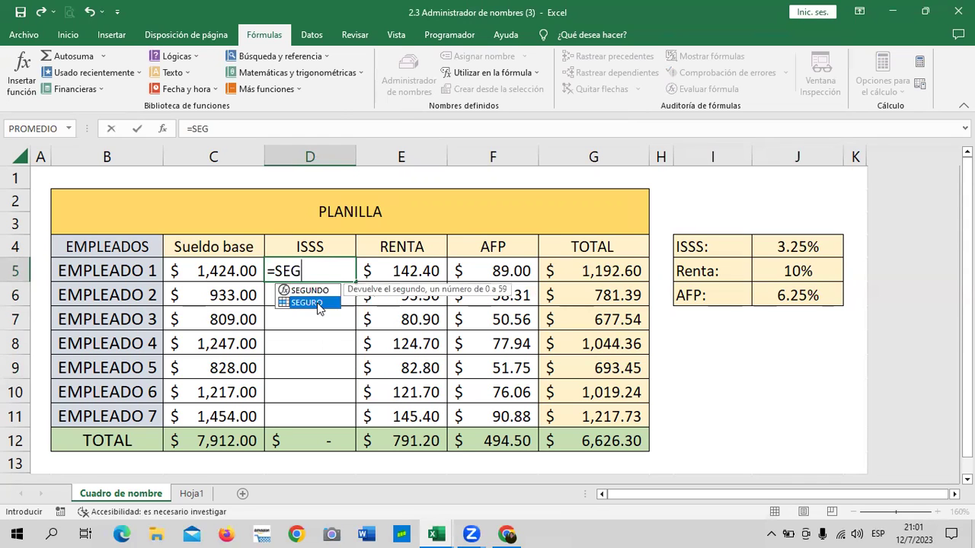
pyautogui.doubleClick(316, 303)
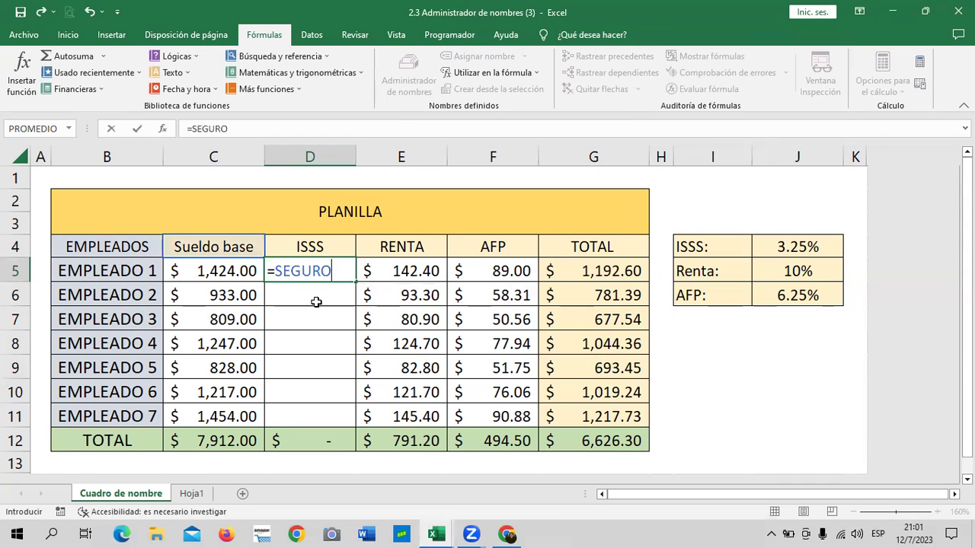
pyautogui.click(241, 248)
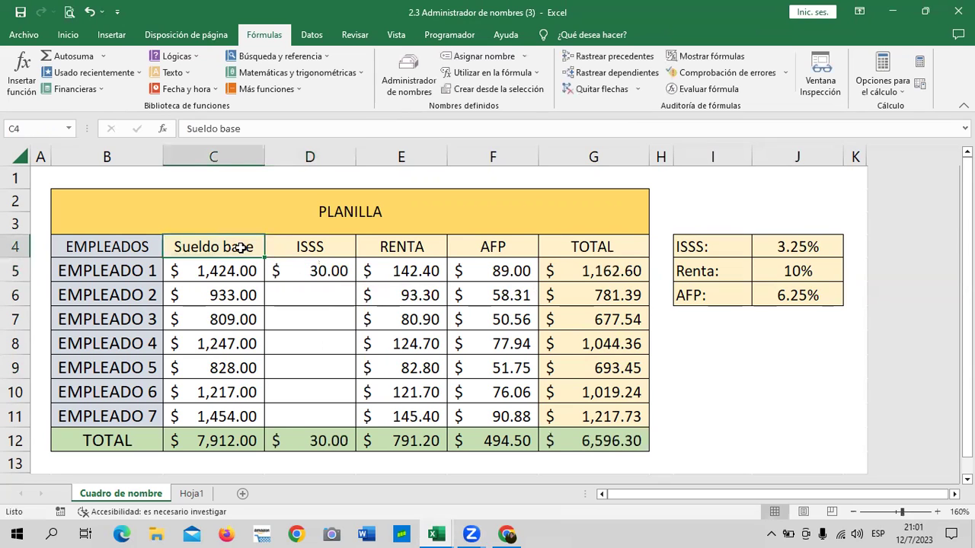
pyautogui.click(319, 270)
pyautogui.click(331, 284)
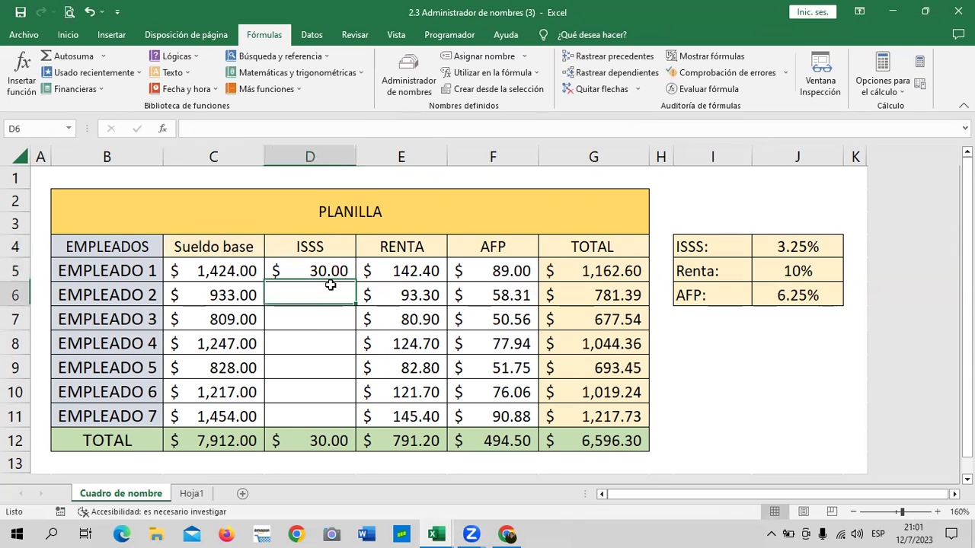
pyautogui.click(332, 261)
pyautogui.moveTo(355, 284); pyautogui.dragTo(352, 428)
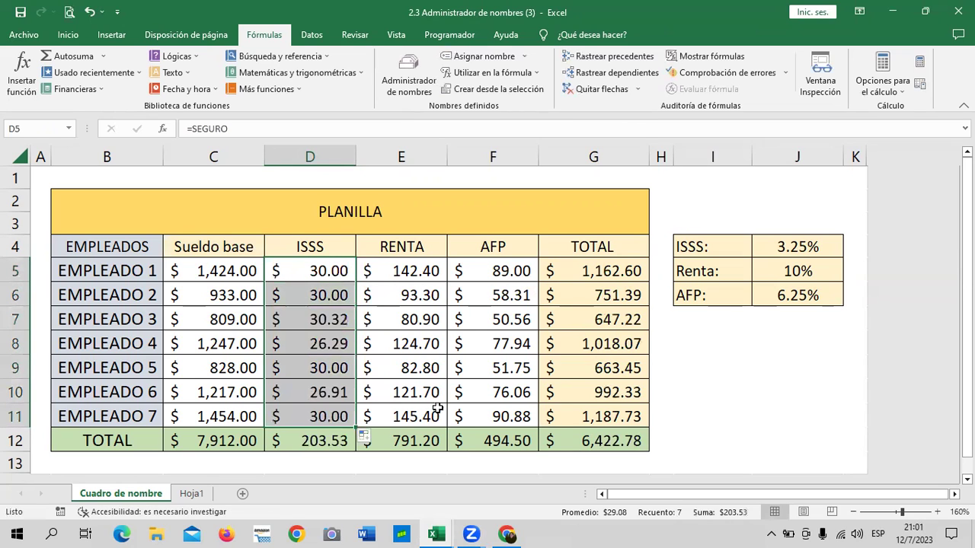
pyautogui.click(234, 393)
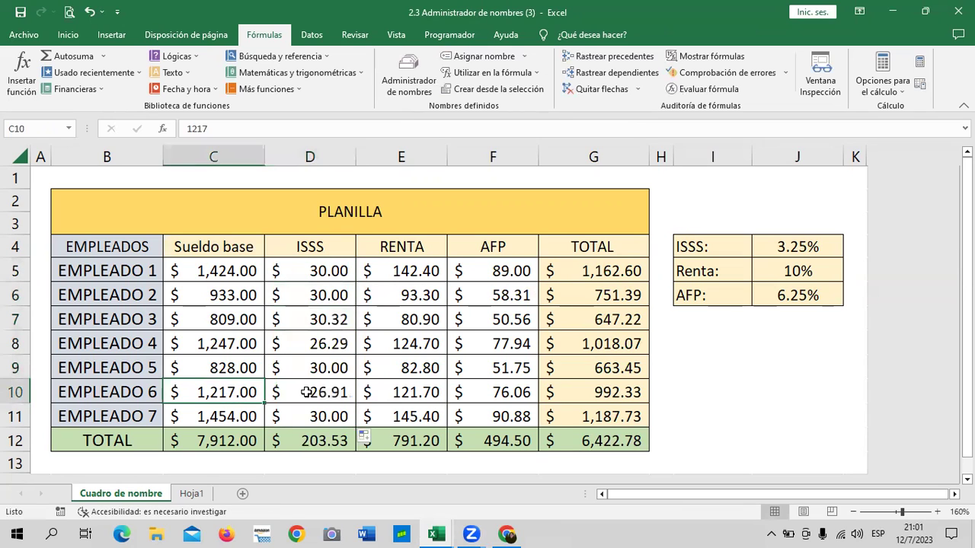
pyautogui.click(307, 420)
pyautogui.click(239, 393)
pyautogui.click(320, 276)
pyautogui.click(297, 129)
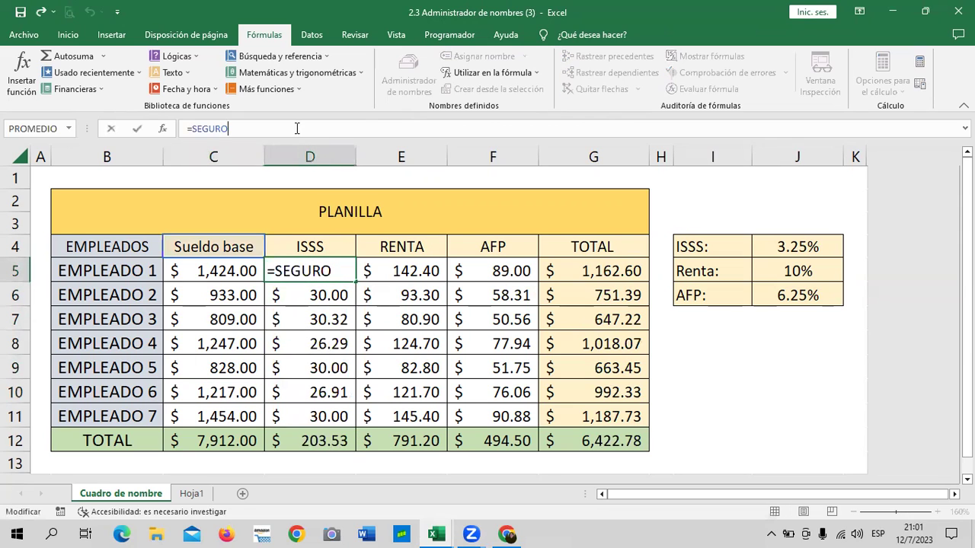
pyautogui.click(238, 268)
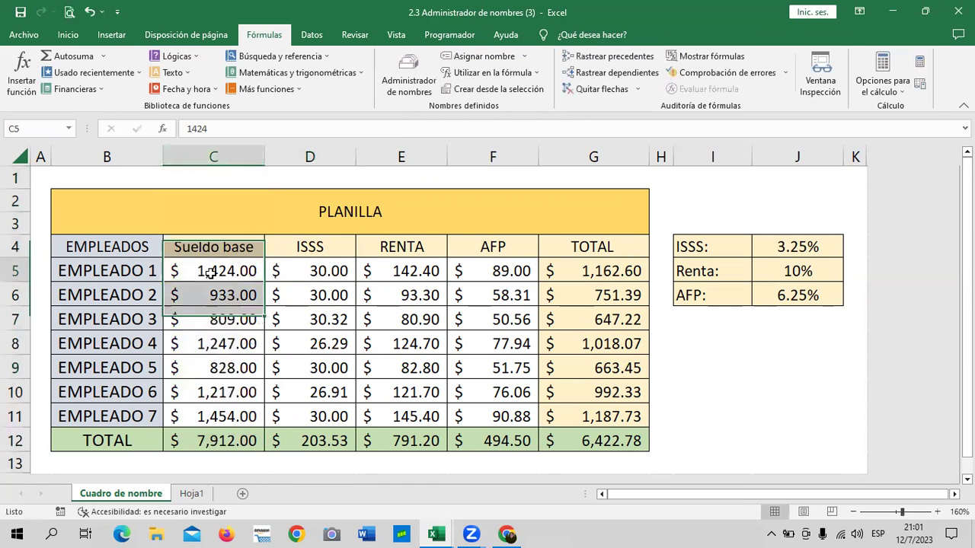
pyautogui.click(336, 275)
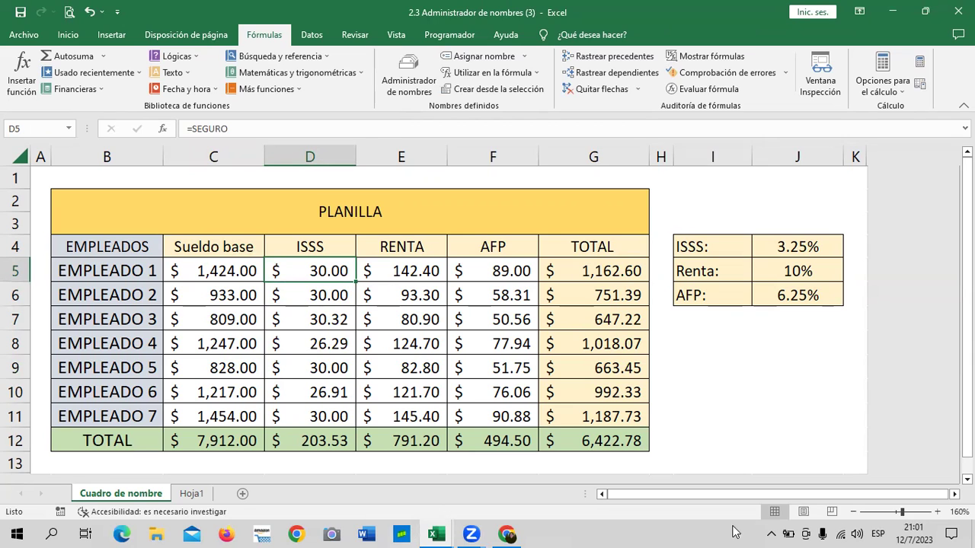
pyautogui.click(695, 351)
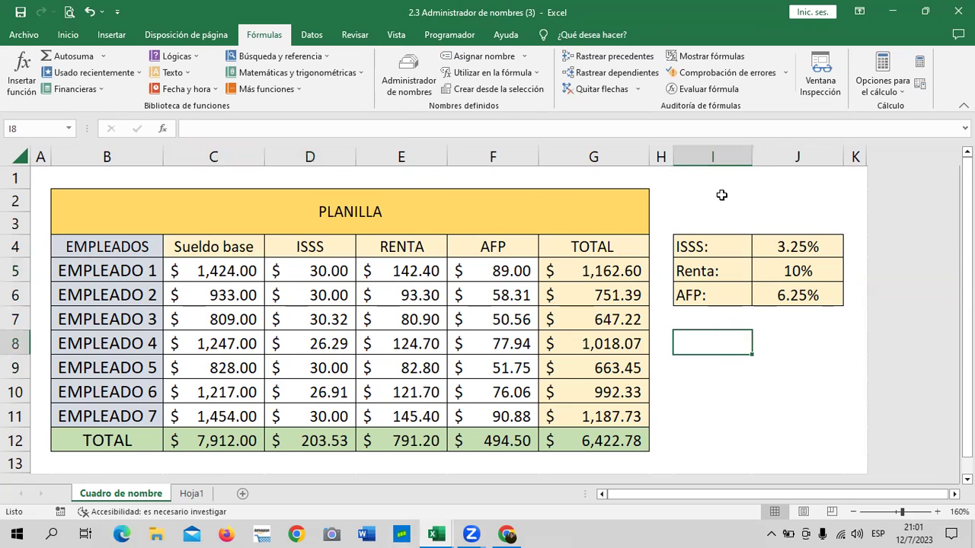